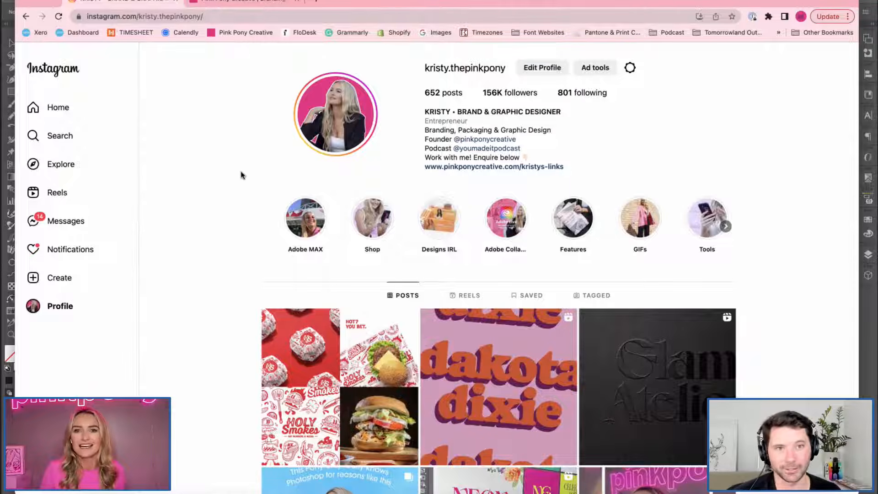
Examine the designer's Instagram profile, including the highlights and the recent branding posts.
scroll(219, 165, "down", 1)
scroll(217, 166, "down", 1)
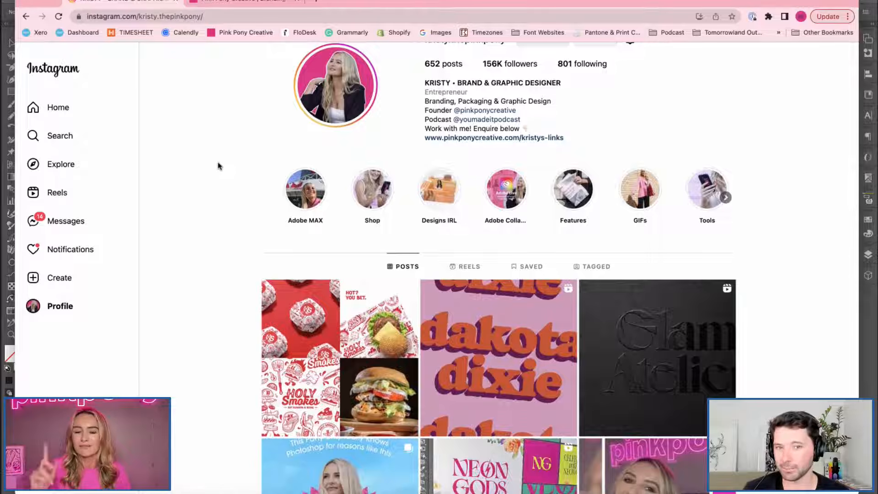
scroll(218, 165, "down", 3)
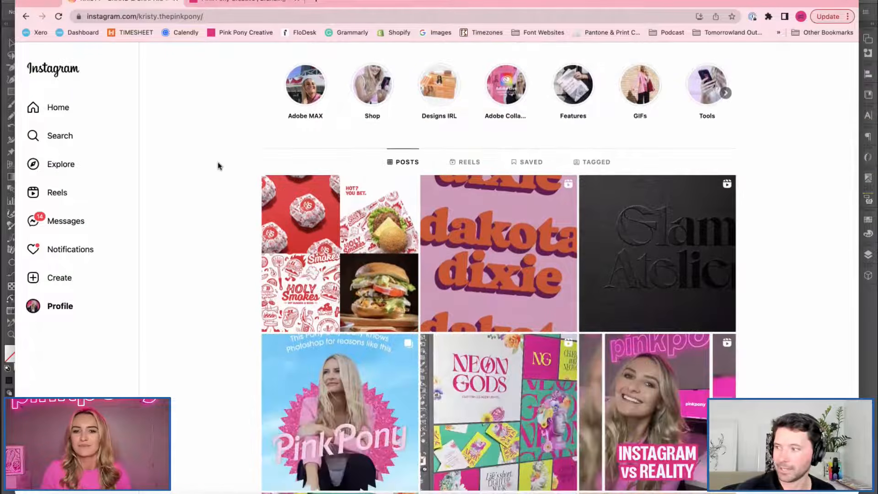
scroll(218, 165, "down", 1)
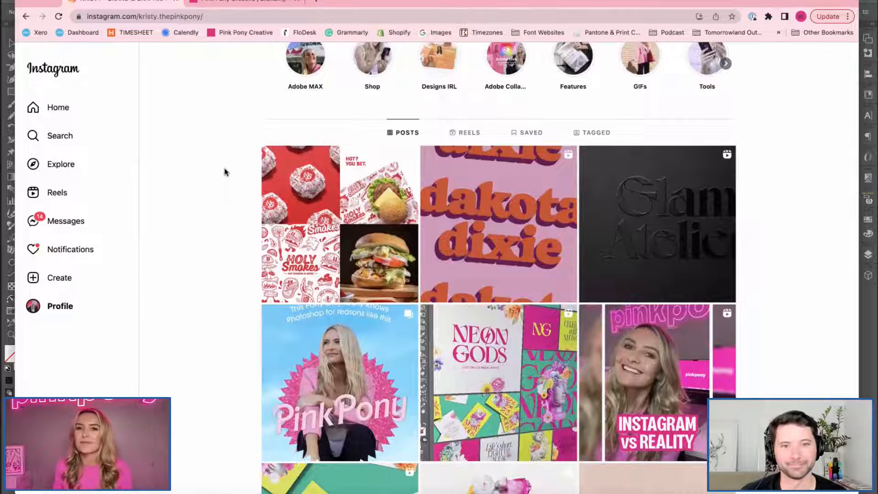
scroll(224, 172, "up", 1)
scroll(224, 172, "up", 3)
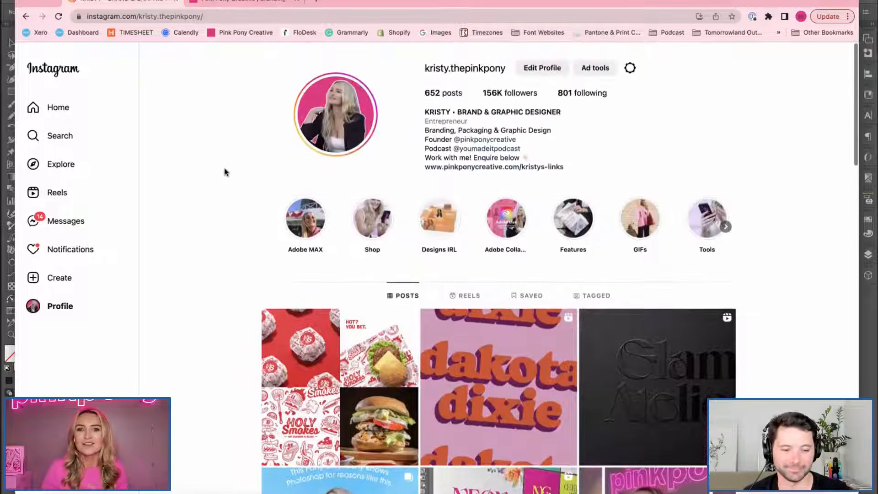
Open the linked pinkponycreative agency profile and examine its branding and packaging posts.
left_click(482, 140)
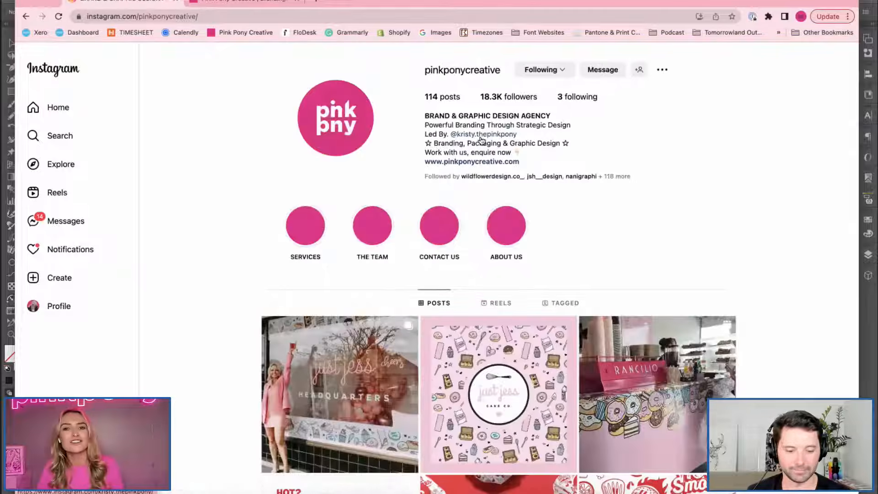
scroll(194, 163, "down", 2)
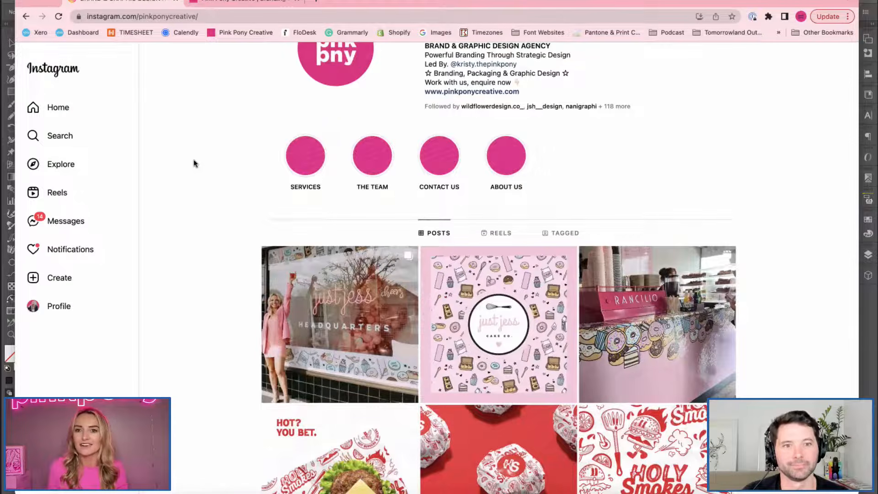
scroll(194, 160, "down", 6)
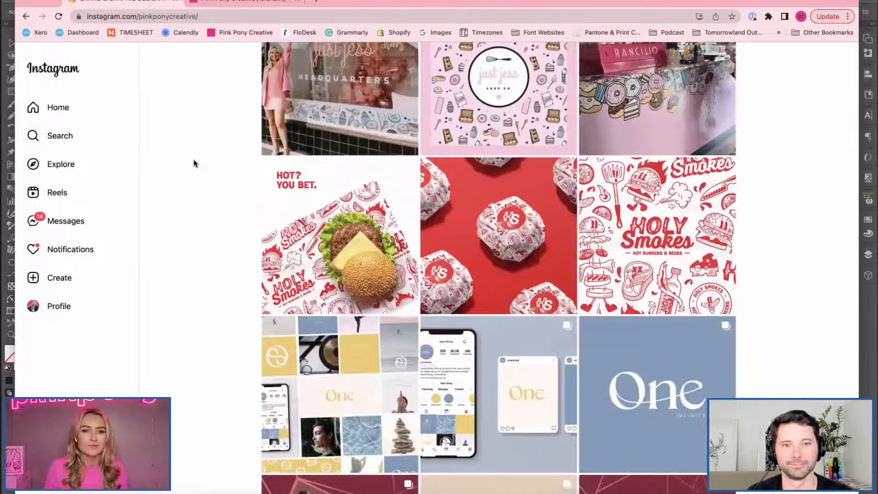
scroll(194, 164, "down", 3)
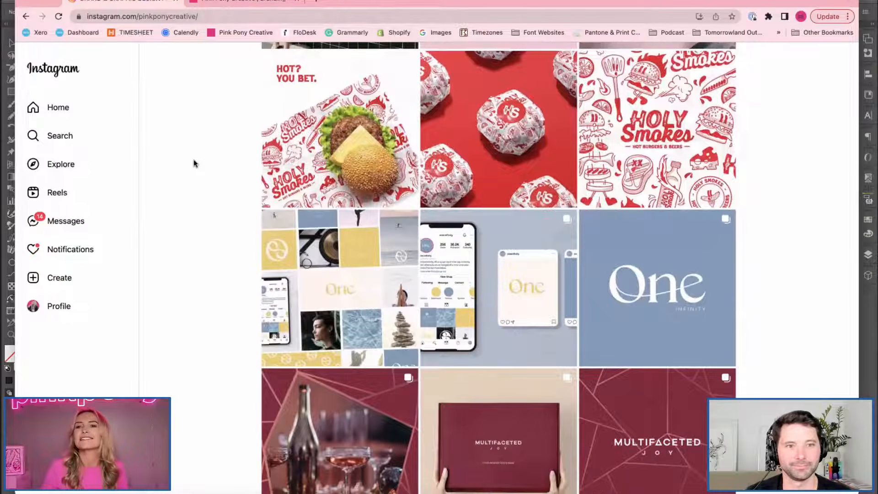
scroll(194, 163, "down", 5)
scroll(195, 163, "down", 3)
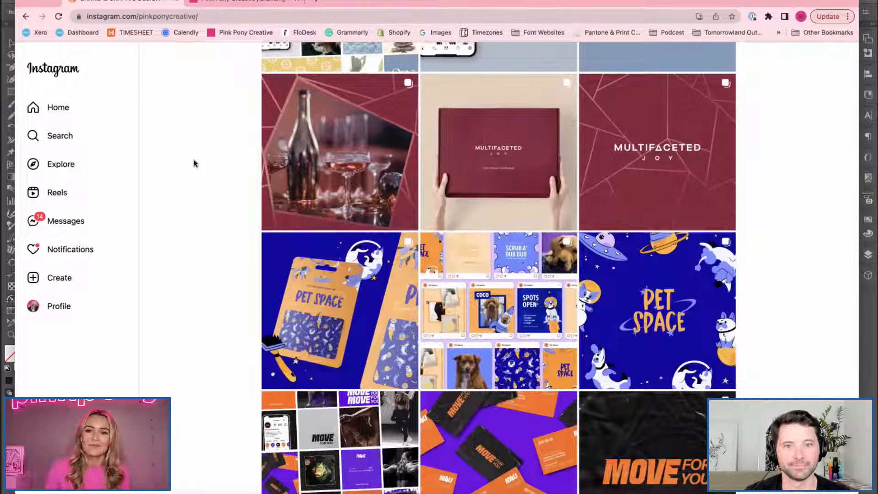
scroll(194, 163, "down", 1)
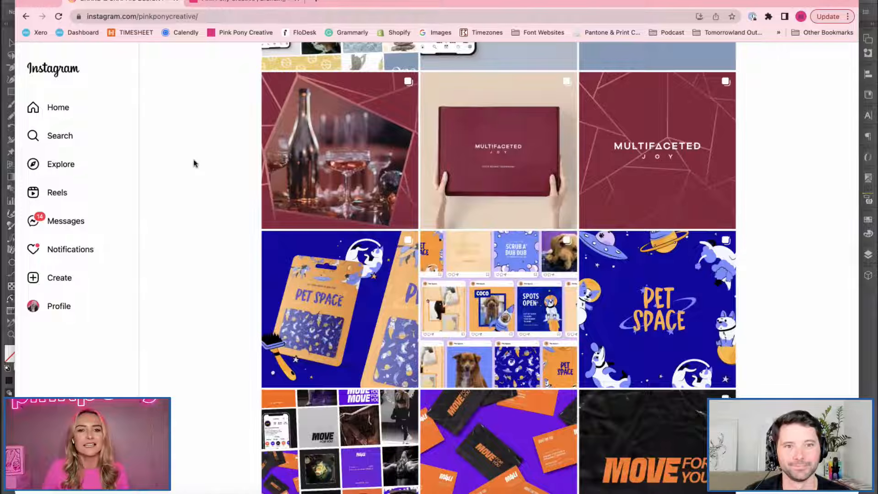
scroll(194, 164, "down", 2)
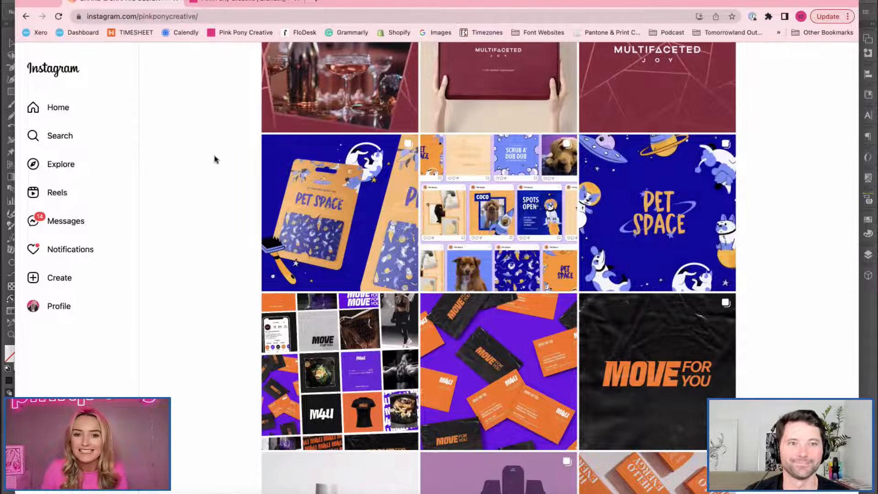
scroll(215, 159, "down", 1)
scroll(216, 159, "down", 1)
scroll(215, 160, "down", 2)
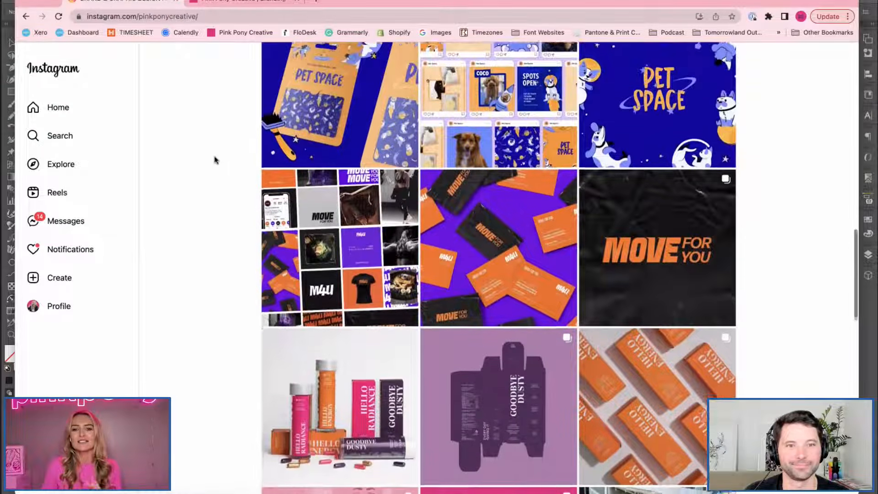
scroll(216, 159, "down", 3)
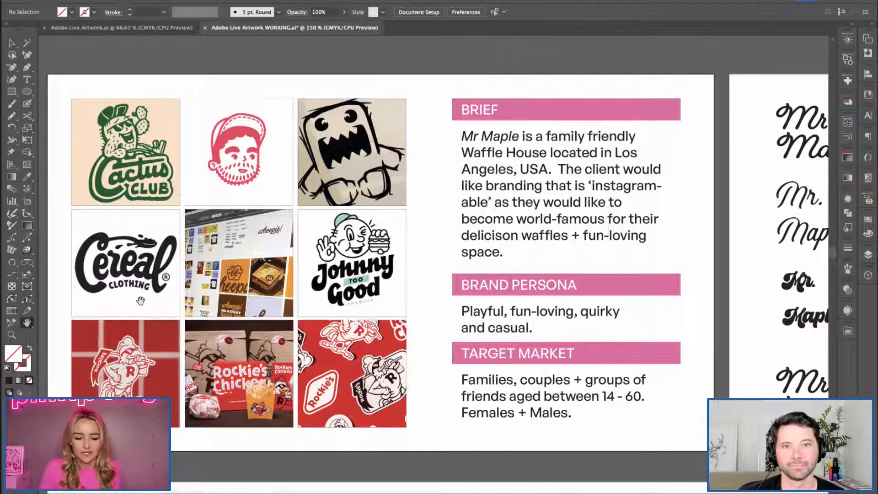
Examine the "Mr. Maple" font options on the artboard beside the brief, including the Fairwater Script option.
left_click_drag(636, 290, 160, 296)
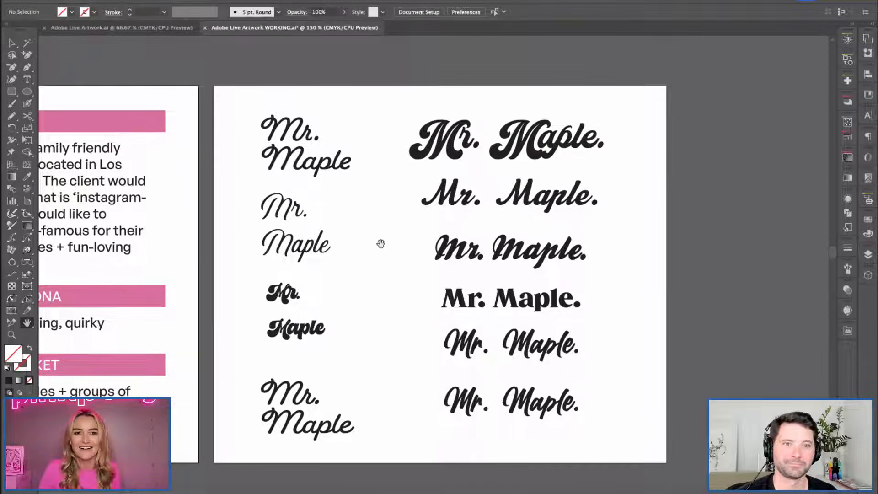
left_click_drag(391, 249, 376, 242)
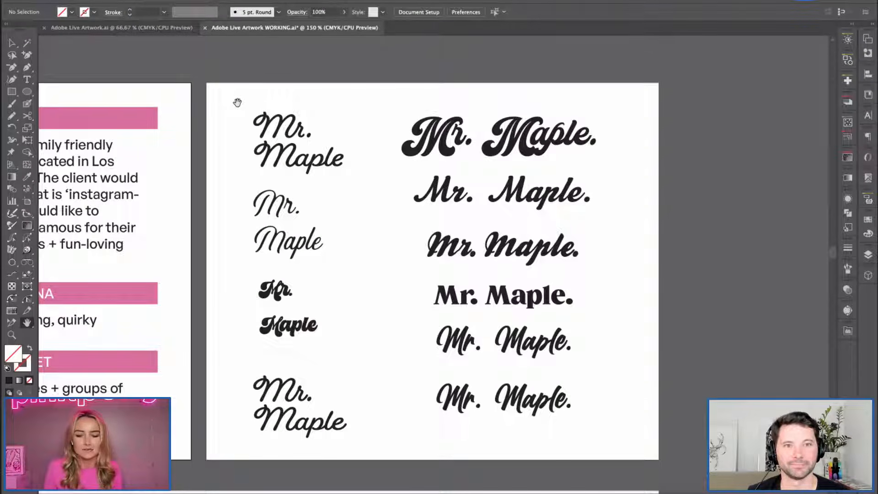
left_click_drag(416, 290, 346, 283)
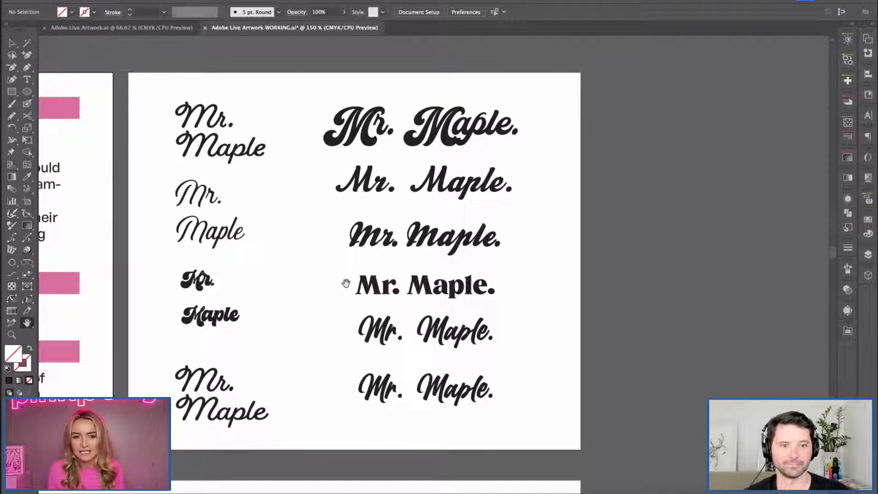
key("v")
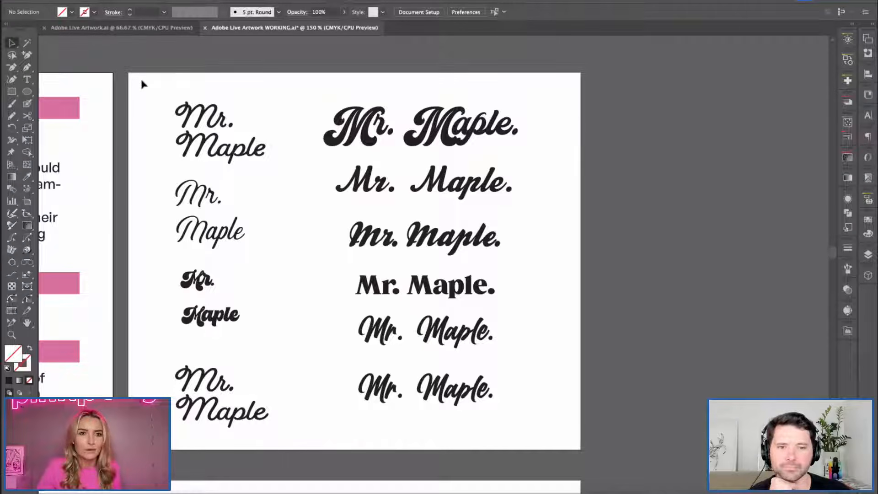
left_click_drag(141, 80, 231, 166)
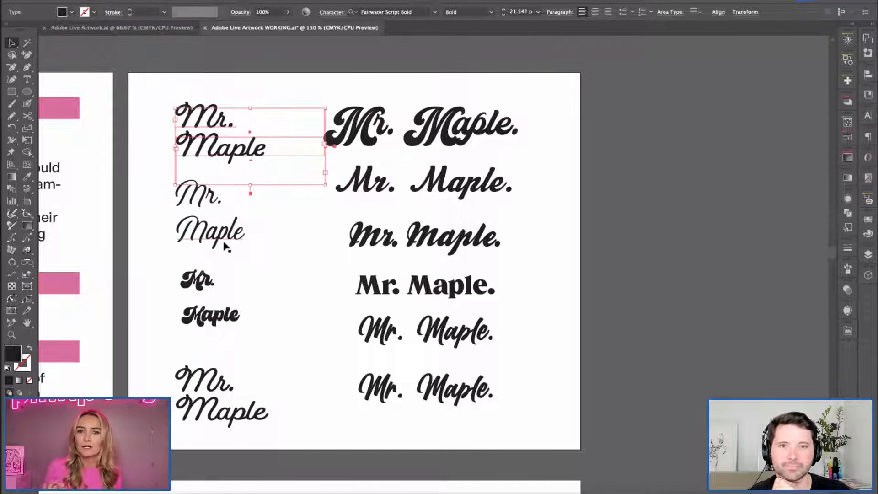
key("space")
scroll(272, 272, "right", 2)
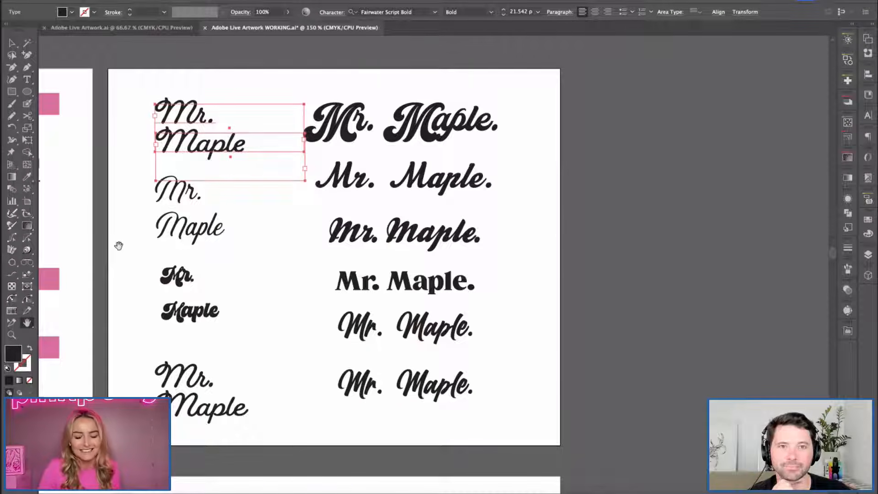
left_click(119, 285)
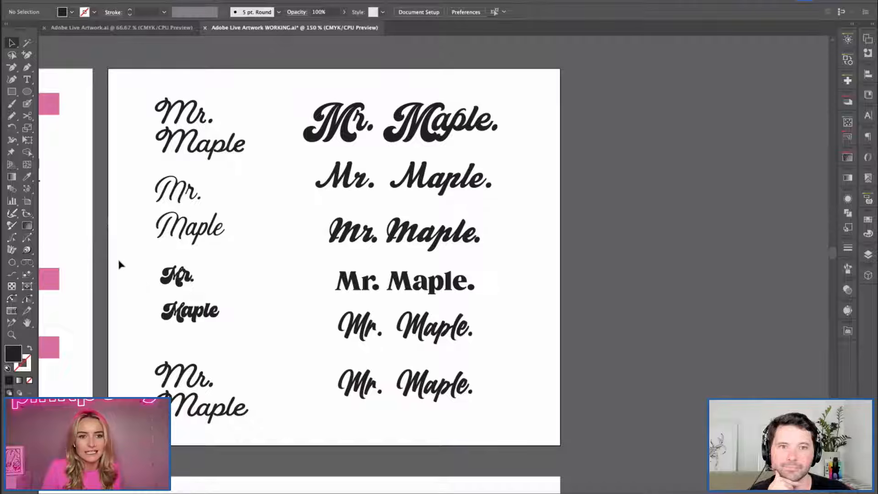
Examine the chunky retro "Mr. Maple" lettering up close and compare it with the other font options.
left_click_drag(233, 338, 151, 237)
key("super+equal")
key("super+equal")
key("super+equal")
key("space")
left_click_drag(245, 250, 189, 232)
left_click(198, 265)
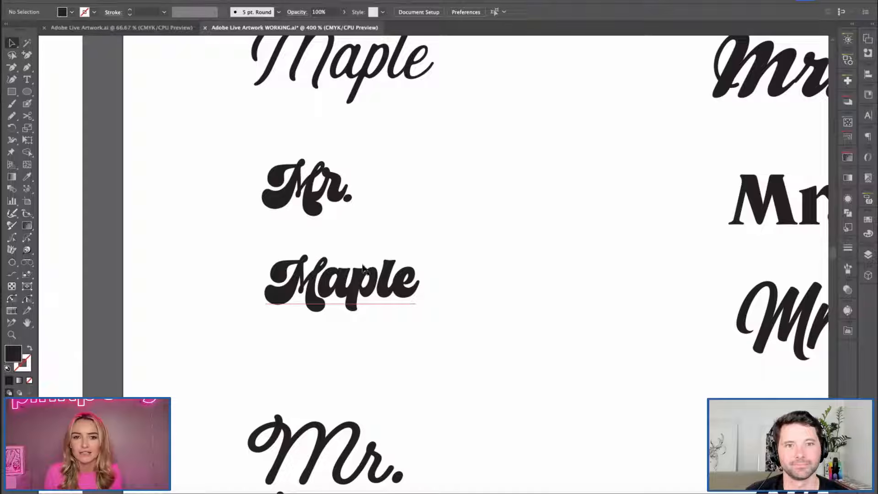
left_click_drag(428, 284, 288, 279)
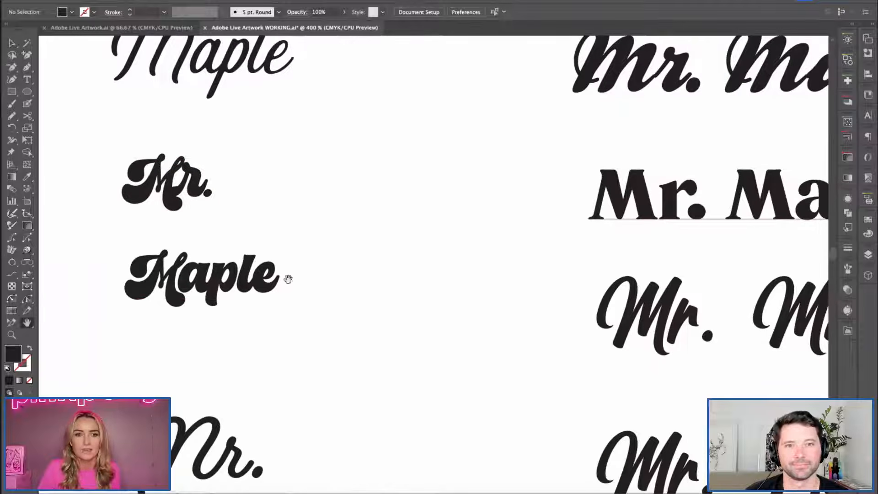
key("super+minus")
key("super+minus")
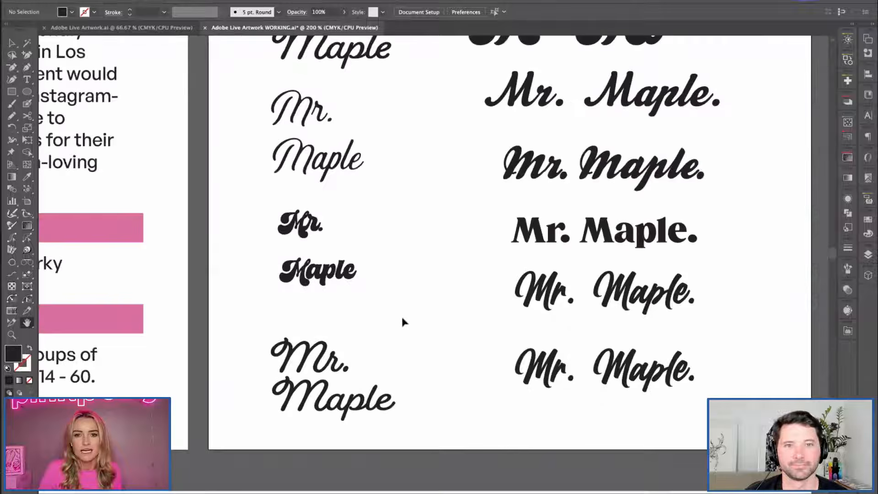
left_click_drag(391, 282, 241, 284)
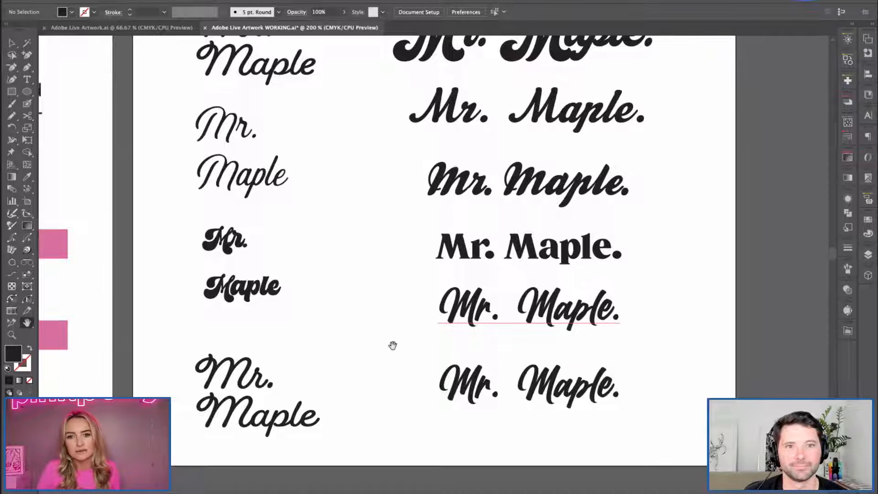
scroll(386, 311, "up", 3)
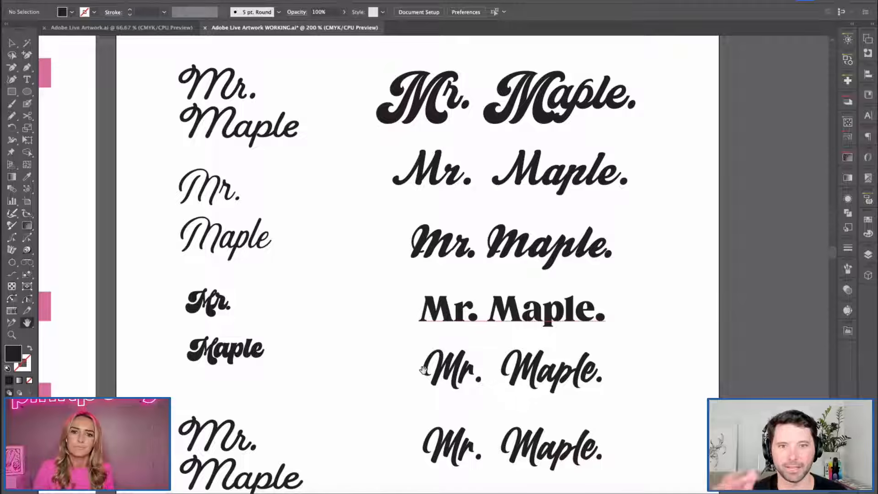
Copy the "Mr." and "Maple" text set in Chunky Retro and paste it onto the blank artboard below.
key("v")
left_click_drag(427, 377, 159, 302)
key("h")
scroll(255, 398, "down", 15)
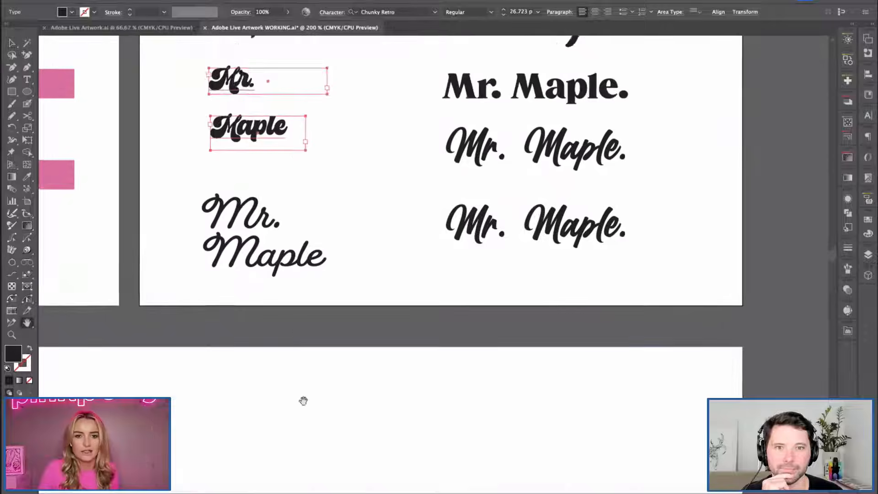
key("v")
key("ctrl+v")
Enlarge the pasted "Mr." and "Maple" text to about 52 pt and move it up and to the left on the artboard.
key("s")
left_click_drag(490, 341, 547, 423)
key("v")
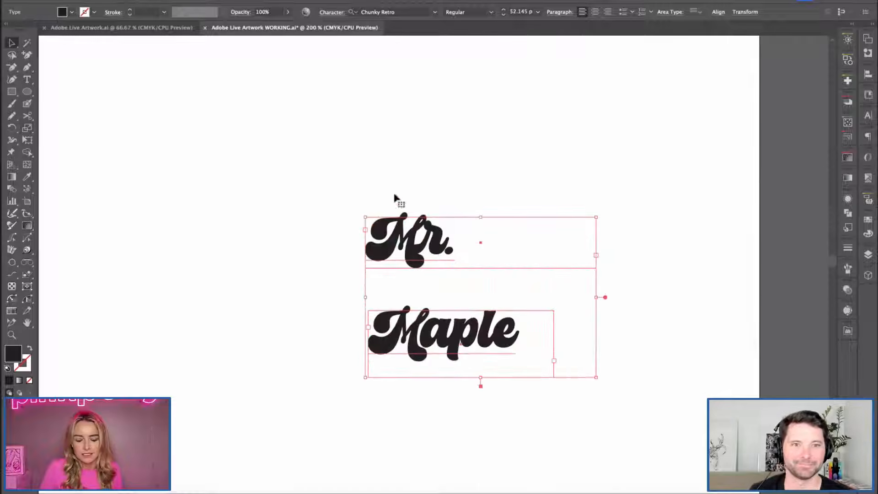
left_click_drag(410, 245, 282, 193)
left_click(244, 120)
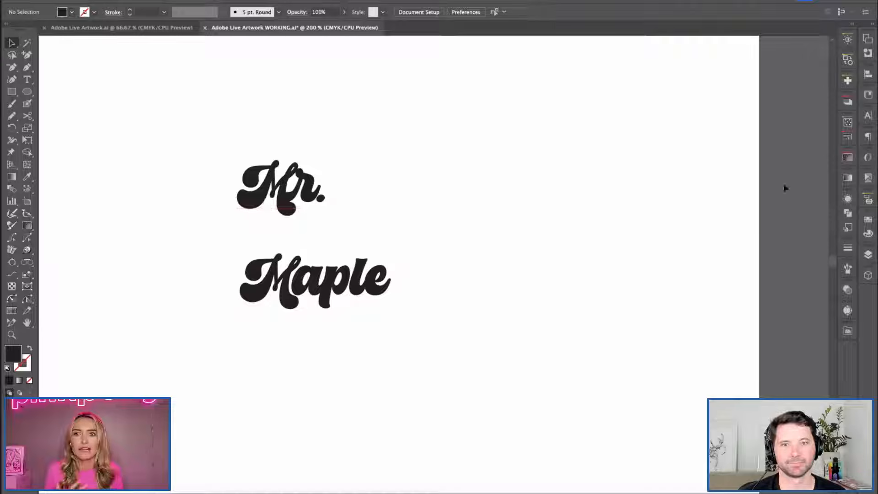
Show the OpenType settings, bring "Mr." closer above "Maple" and narrow the "Mr." text frame.
left_click(868, 157)
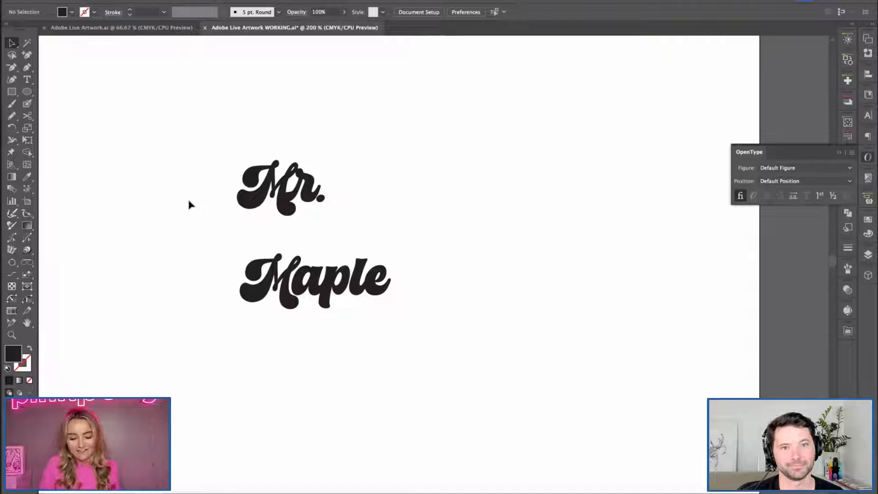
left_click_drag(270, 178, 270, 203)
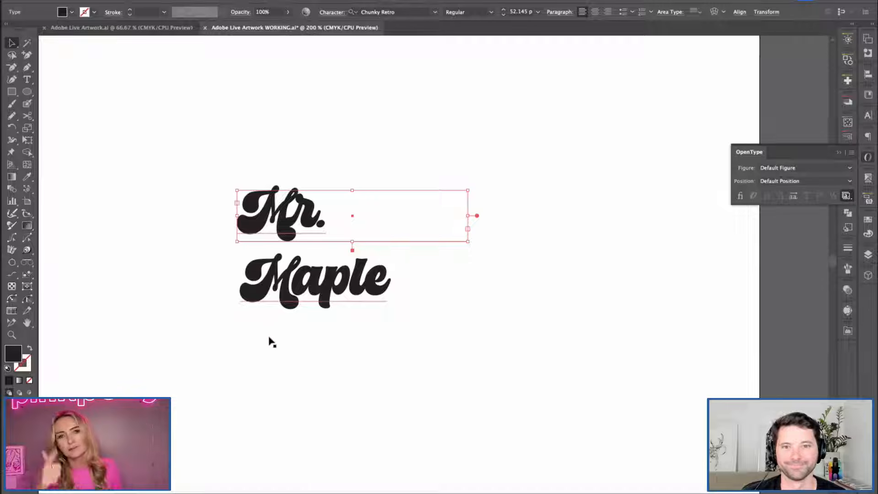
left_click(279, 284)
left_click(419, 215)
left_click_drag(466, 235, 387, 238)
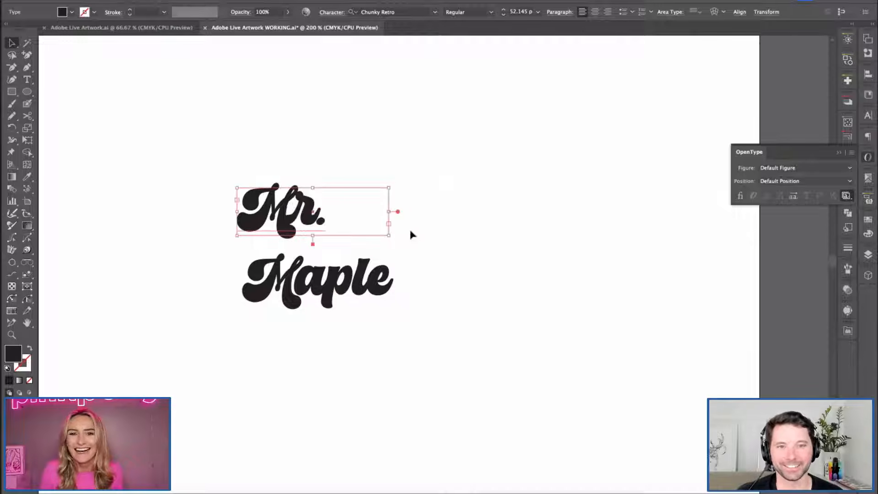
Place "Maple" on the same line after "Mr." and duplicate the whole wordmark directly below.
left_click_drag(349, 300, 453, 269)
left_click(356, 341)
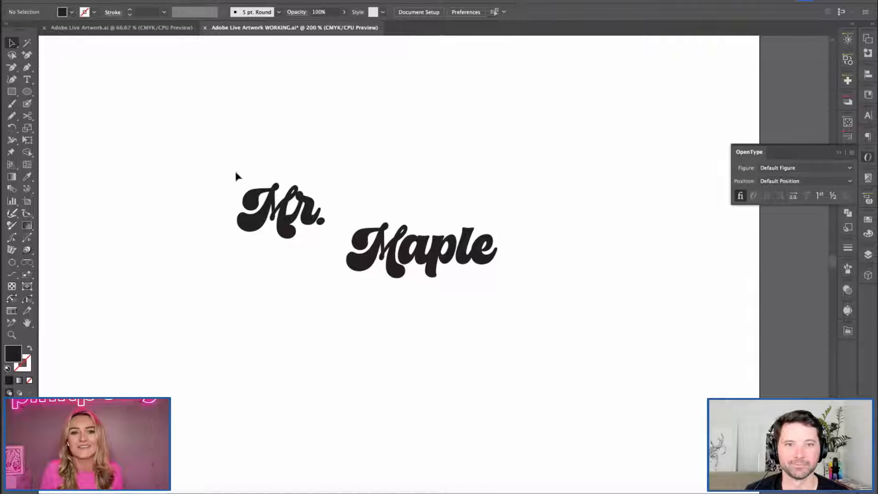
left_click_drag(242, 140, 445, 308)
left_click(445, 308)
left_click_drag(412, 245, 438, 333)
left_click(325, 183, "shift")
left_click(229, 230)
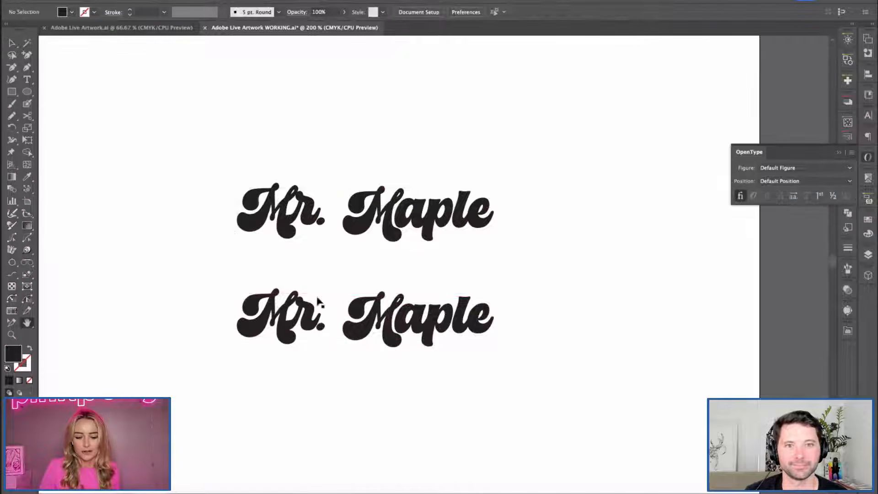
Apply OpenType Stylistic Alternates to both words of the lower "Mr. Maple" copy.
scroll(264, 325, "down", 1)
left_click_drag(216, 275, 546, 457)
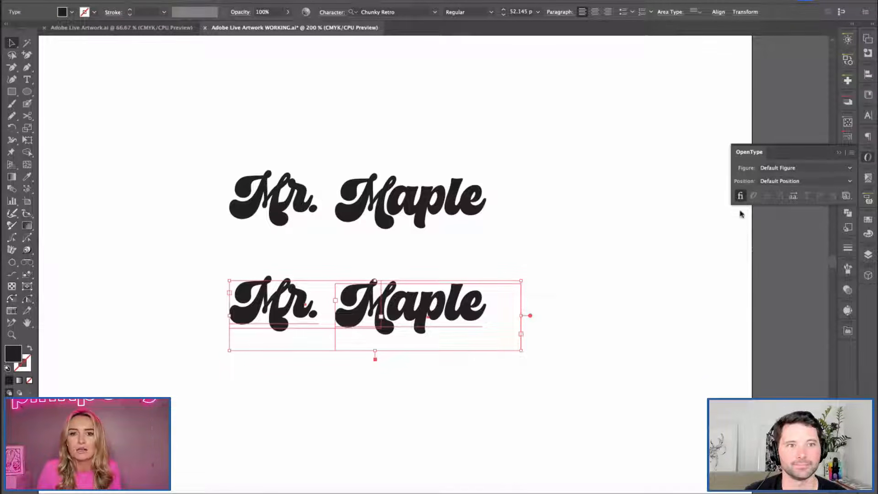
left_click(793, 196)
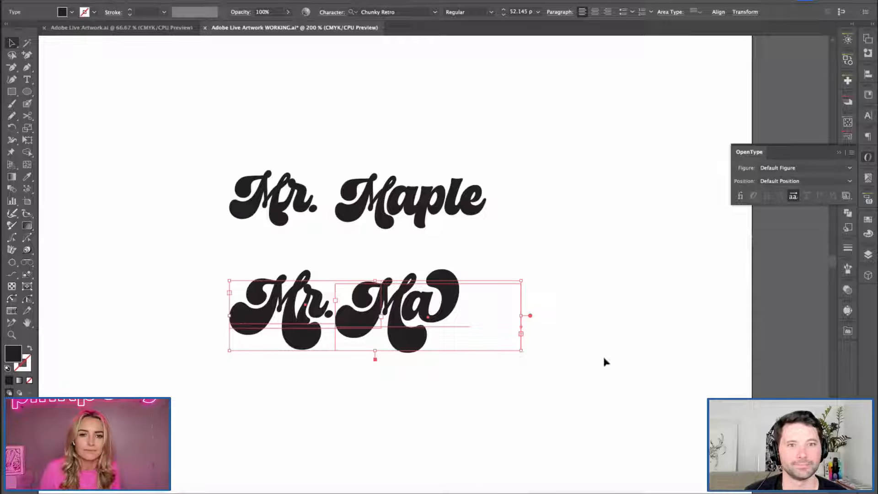
Widen the lower "Maple" text frame so the whole word with its alternates fits.
left_click(500, 320)
left_click_drag(521, 317, 641, 318)
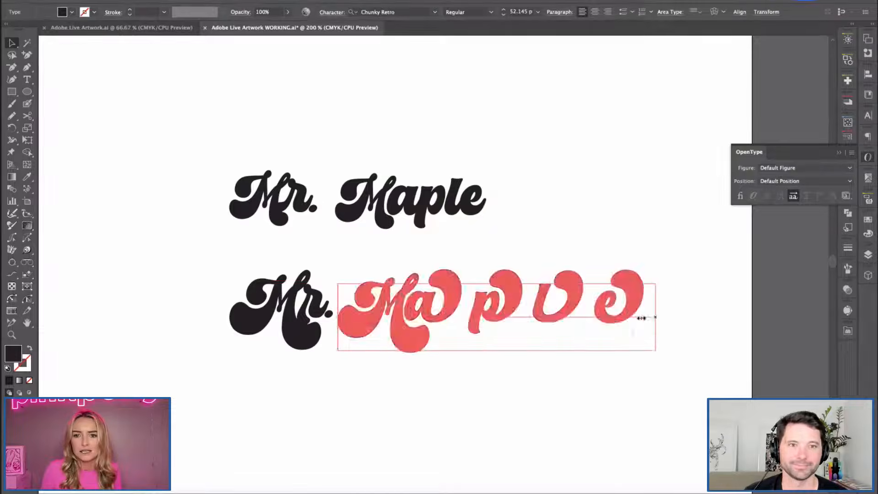
left_click(722, 353)
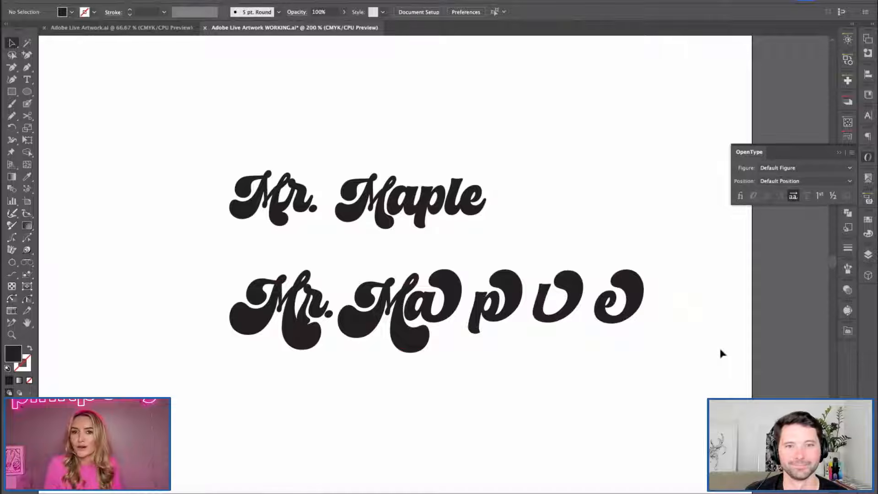
Move the lower "Mr." left, away from "Maple", and shift the upper wordmark up and to the left.
left_click_drag(247, 293, 208, 274)
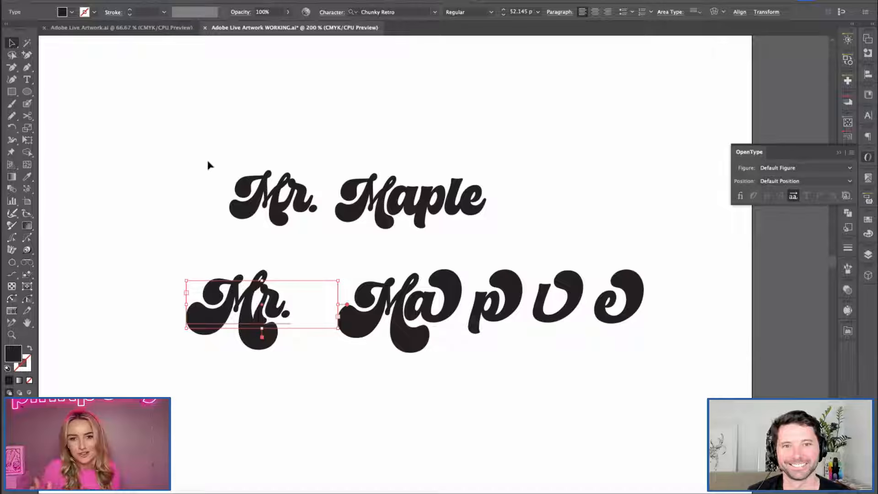
left_click_drag(445, 224, 423, 187)
left_click(433, 413)
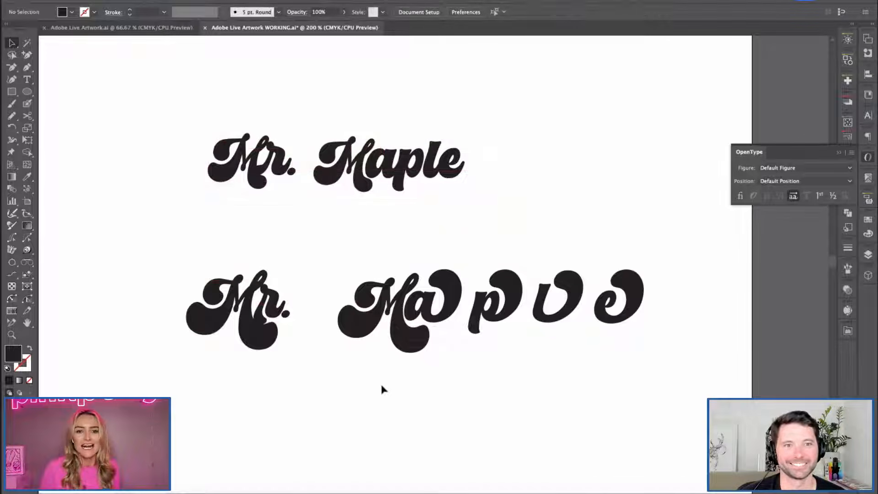
Duplicate the lower wordmark directly below and turn off the OpenType alternates on the new copy.
left_click_drag(390, 409, 370, 379)
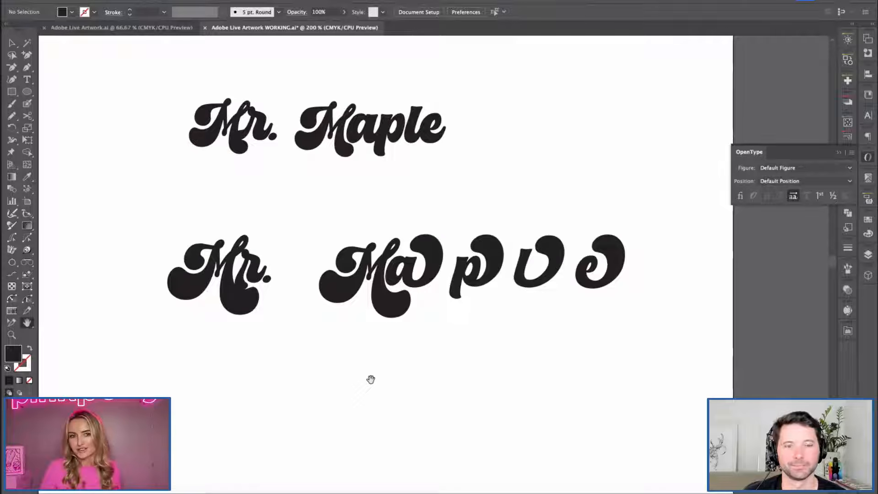
key("v")
left_click_drag(163, 238, 436, 380)
left_click_drag(146, 328, 391, 403)
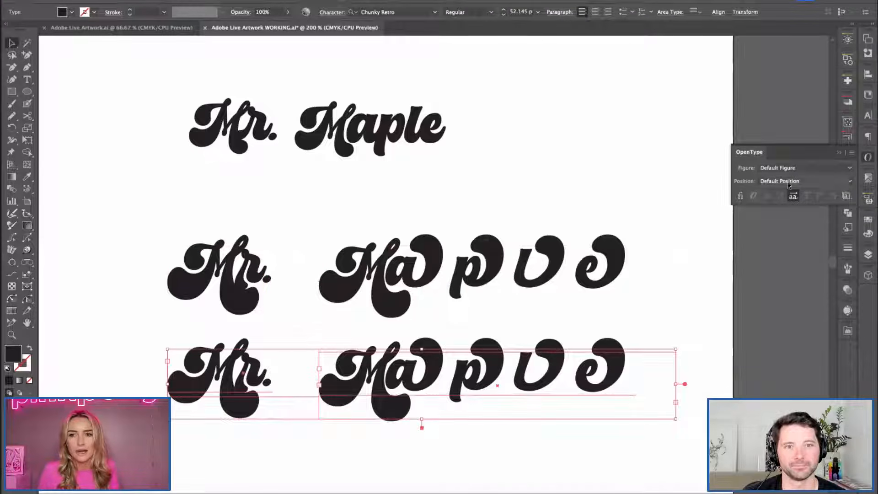
left_click(793, 196)
Try OpenType Stylistic Sets 1 and 2 one after the other on the third wordmark copy.
left_click(846, 197)
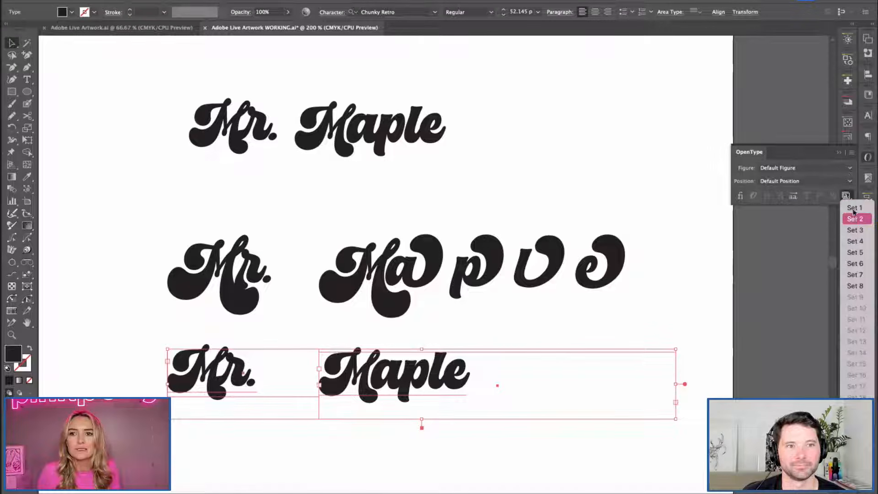
left_click(848, 221)
left_click(847, 196)
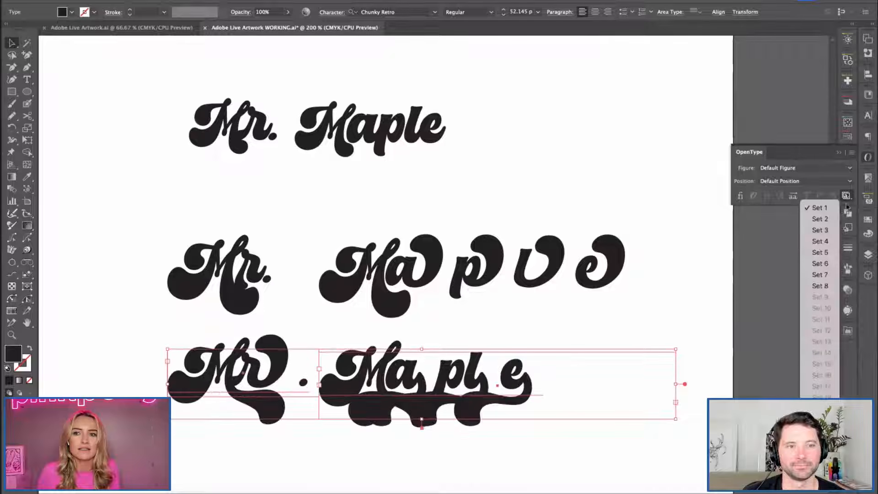
left_click(819, 220)
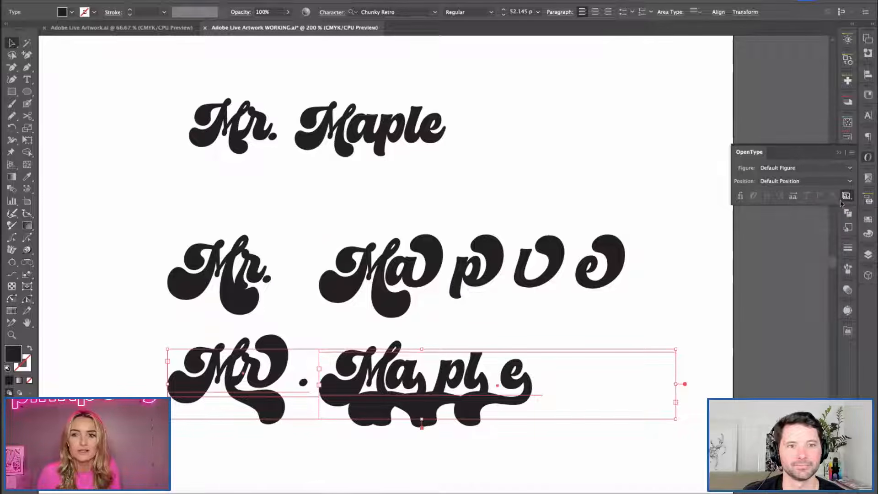
left_click(845, 197)
left_click(820, 220)
left_click(847, 197)
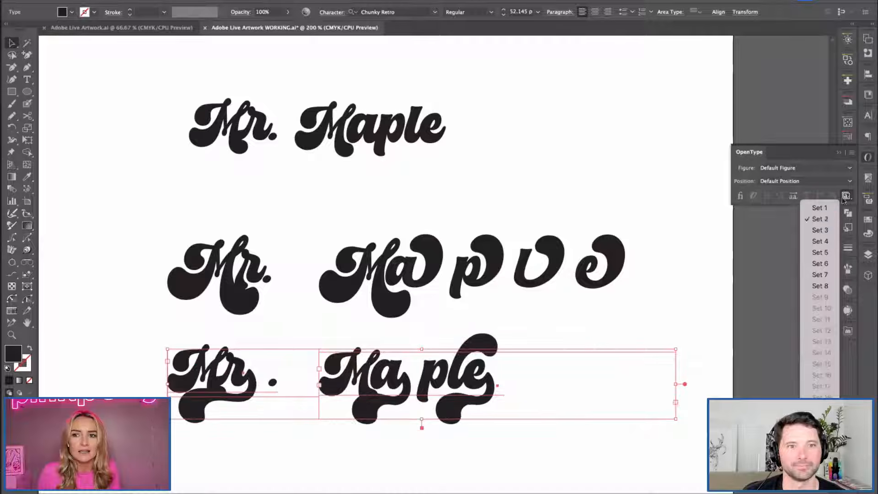
left_click(818, 220)
Try OpenType Stylistic Set 3 on the third wordmark copy, toggling it to compare with the default letters.
left_click(846, 197)
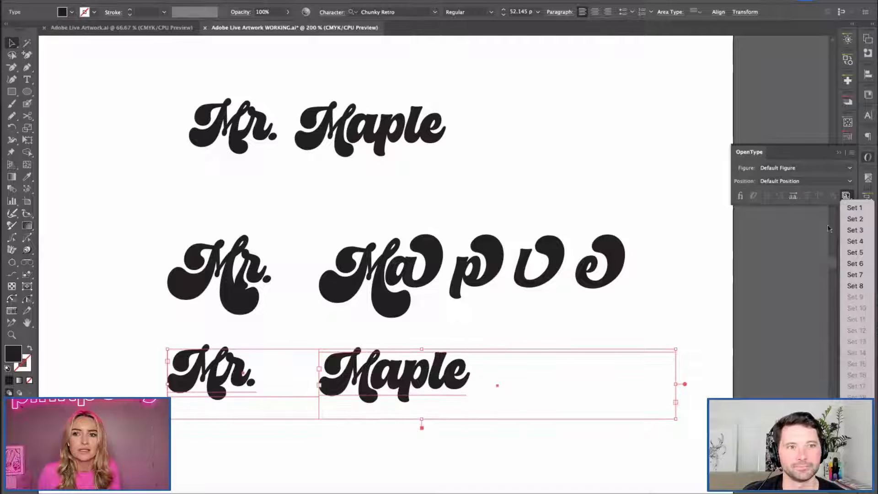
left_click(851, 231)
left_click(846, 196)
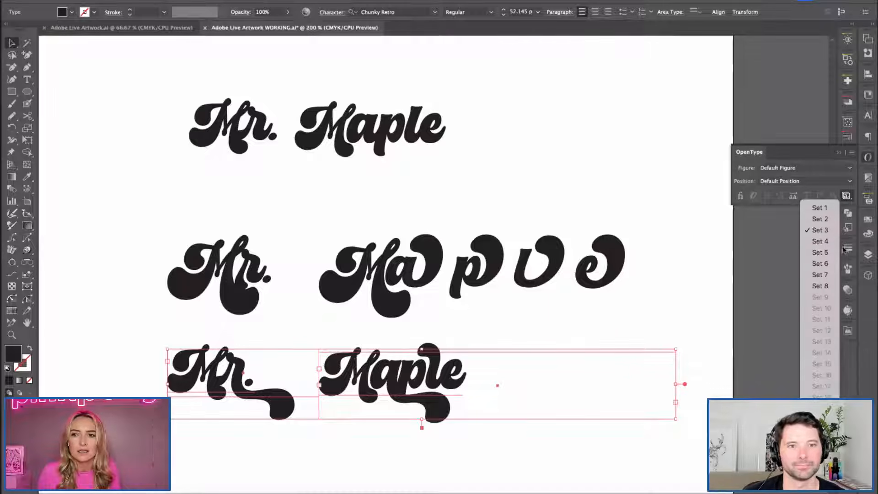
left_click(819, 230)
left_click(847, 197)
left_click(854, 230)
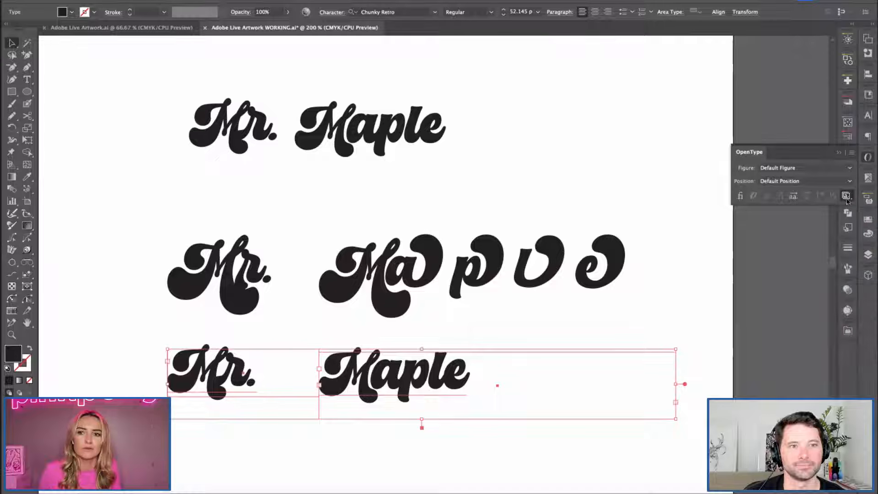
left_click(846, 196)
left_click(814, 260)
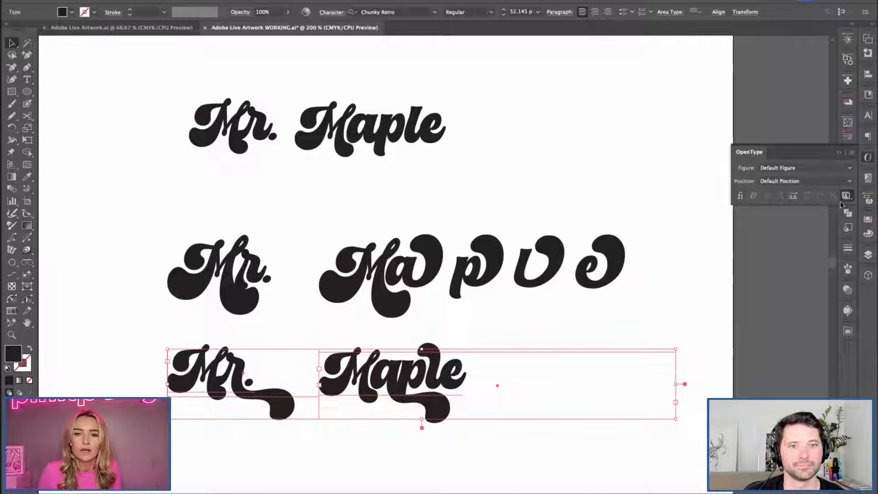
left_click(847, 196)
left_click(819, 274)
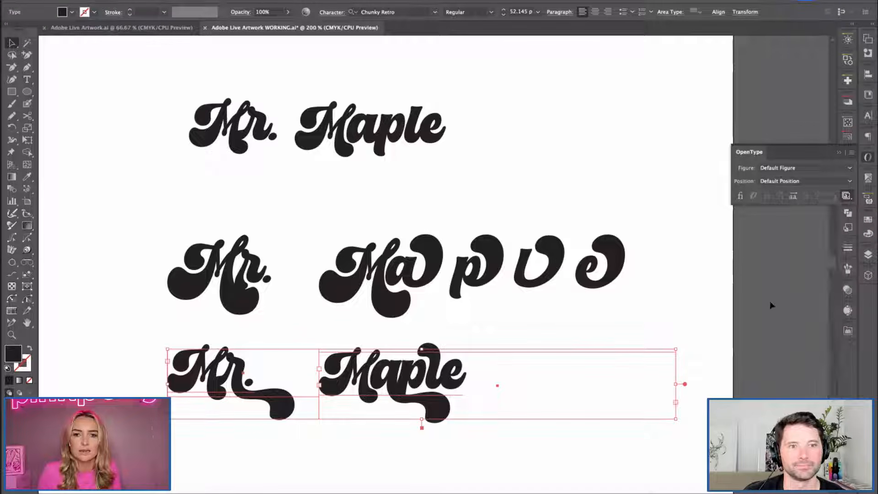
left_click(746, 337)
Match the third copy's text formatting to the plain upper wordmark with the Eyedropper.
left_click(245, 367)
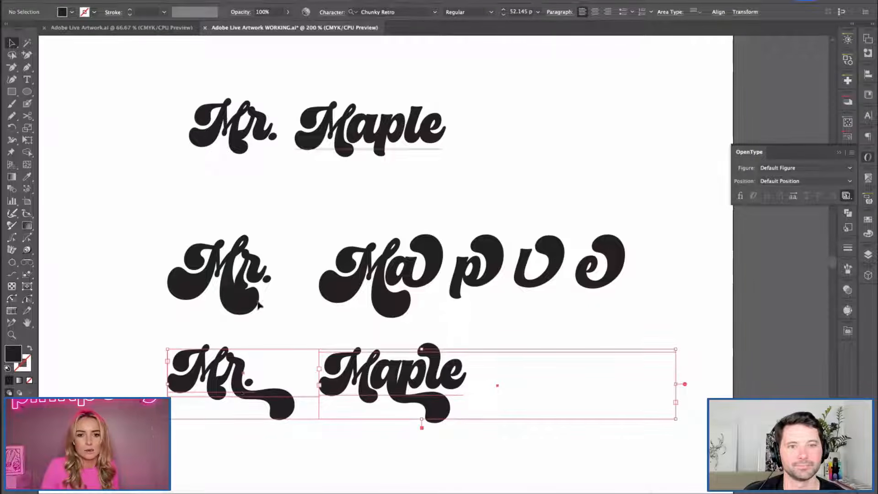
key("i")
left_click(351, 112)
key("v")
left_click(181, 333)
Replace the capital M of both words in the third copy with a lowercase "m".
left_click(211, 377)
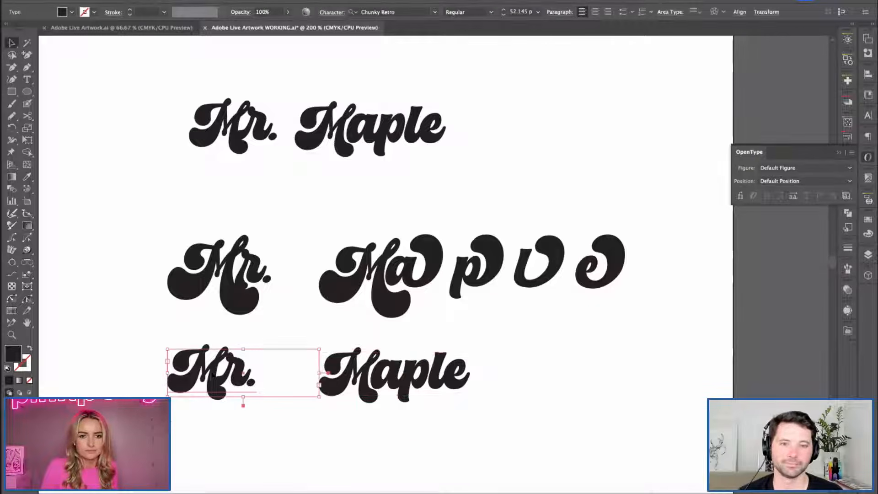
double_click(210, 378)
key("shift+Left")
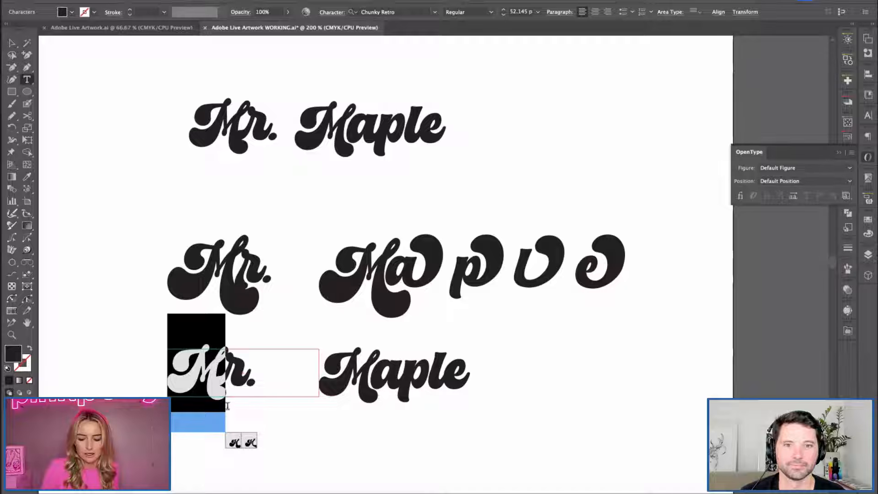
type("m")
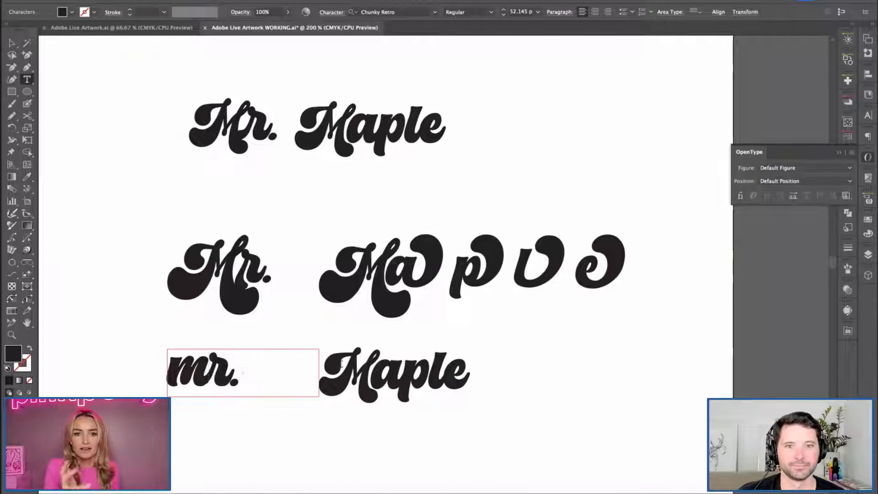
left_click(328, 369)
key("shift+Right")
type("m")
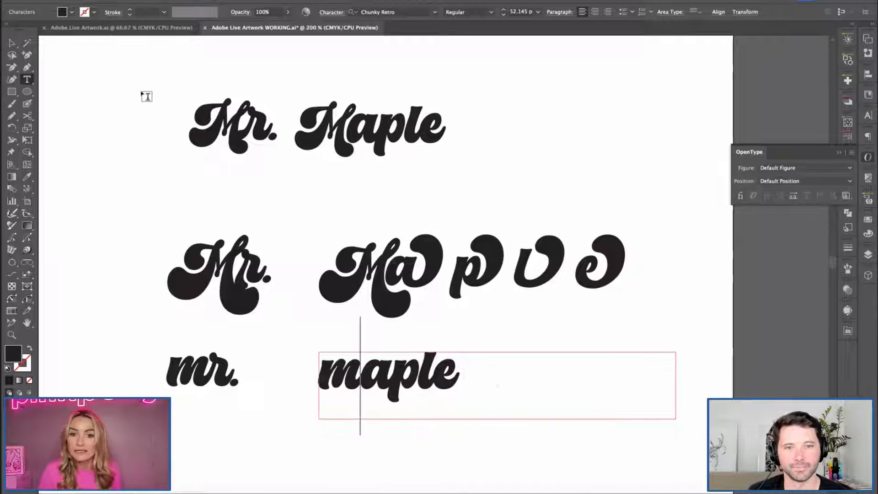
left_click(12, 43)
left_click(79, 235)
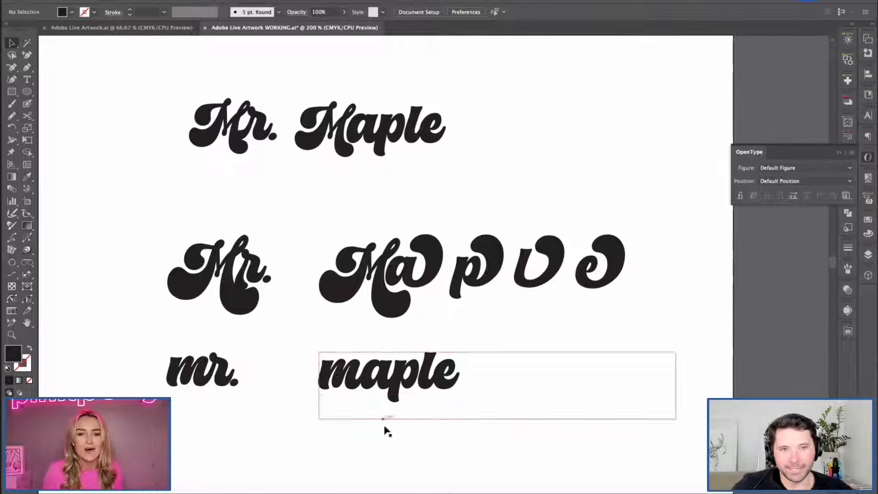
Shrink the text frames of the lowercase "maple" and "mr." closer to their words.
left_click(451, 392)
left_click_drag(676, 418, 520, 409)
left_click(227, 384)
left_click_drag(323, 392, 271, 402)
left_click(292, 408)
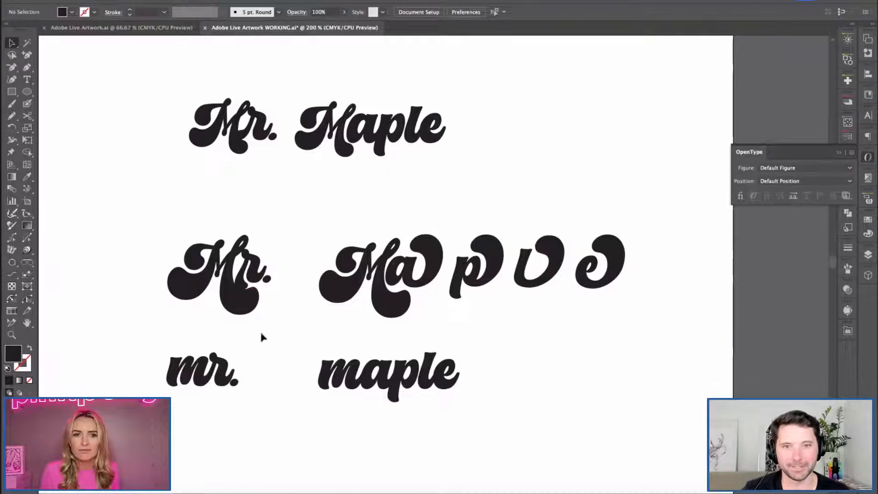
Move the lowercase "maple" farther right of "mr." and raise the "Maple" with alternates above its "Mr.".
left_click_drag(272, 358, 344, 314)
key("super+equal")
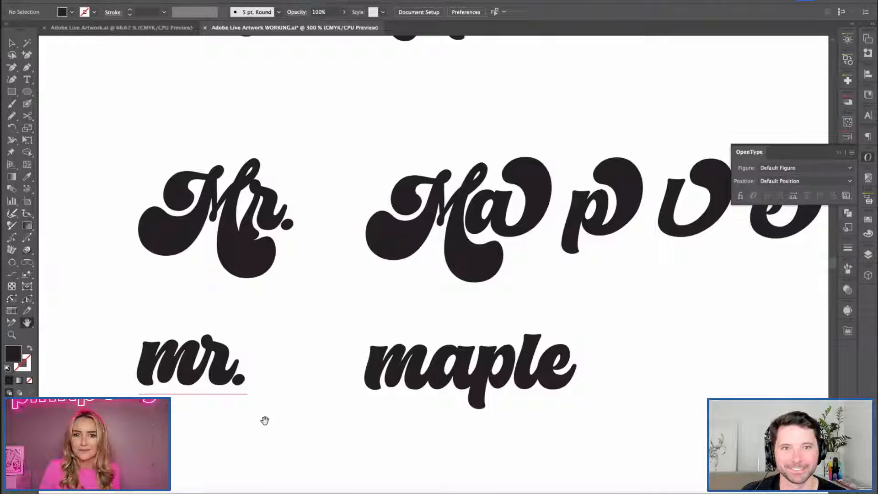
key("super+minus")
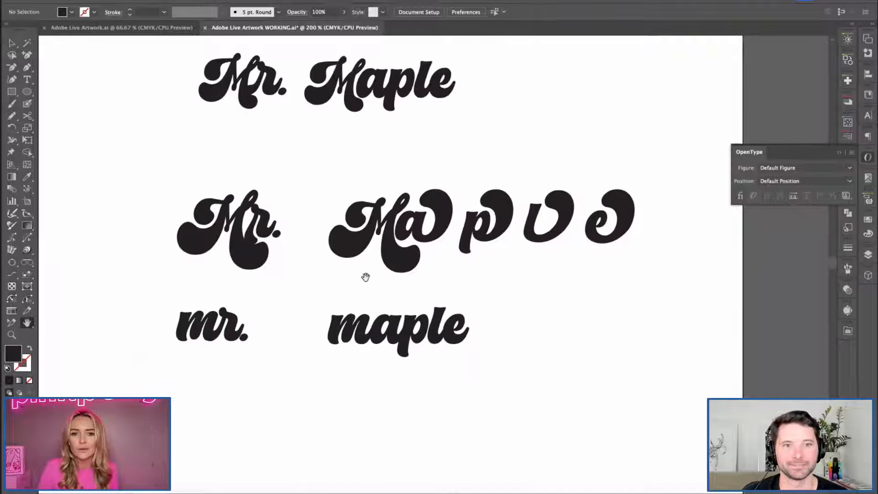
key("v")
left_click_drag(393, 326, 430, 327)
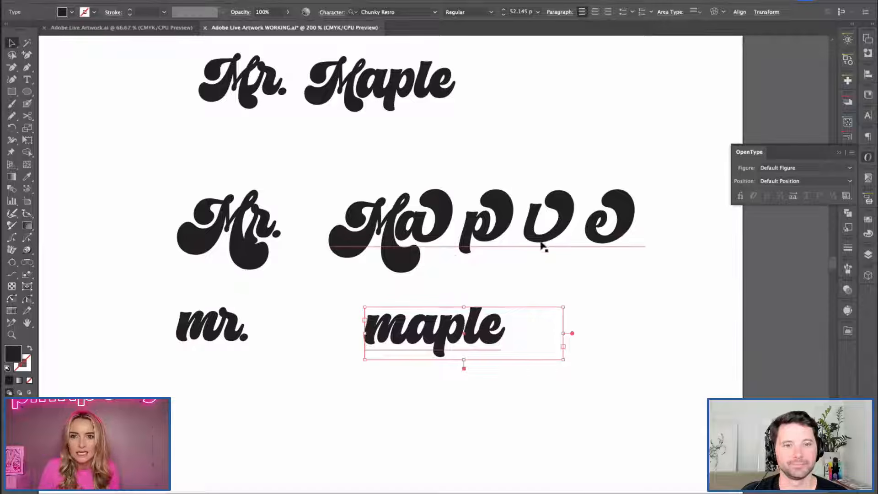
left_click_drag(543, 245, 542, 215)
left_click(649, 348)
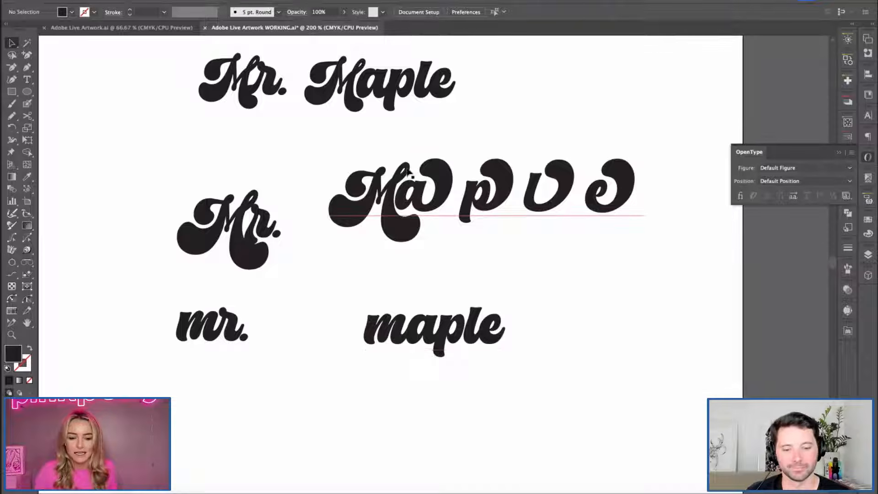
Copy the alternate M from the middle "Maple" and paste it over the "m" of the lower "maple".
double_click(385, 176)
left_click_drag(393, 192, 372, 186)
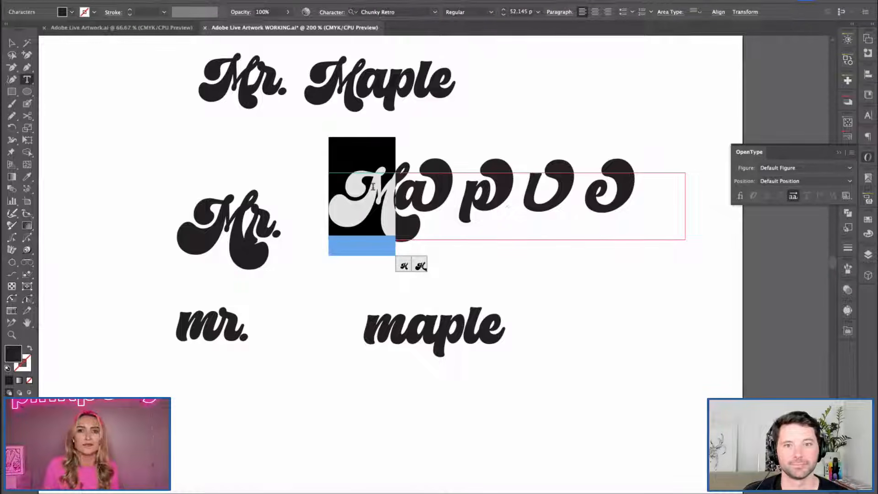
key("super+c")
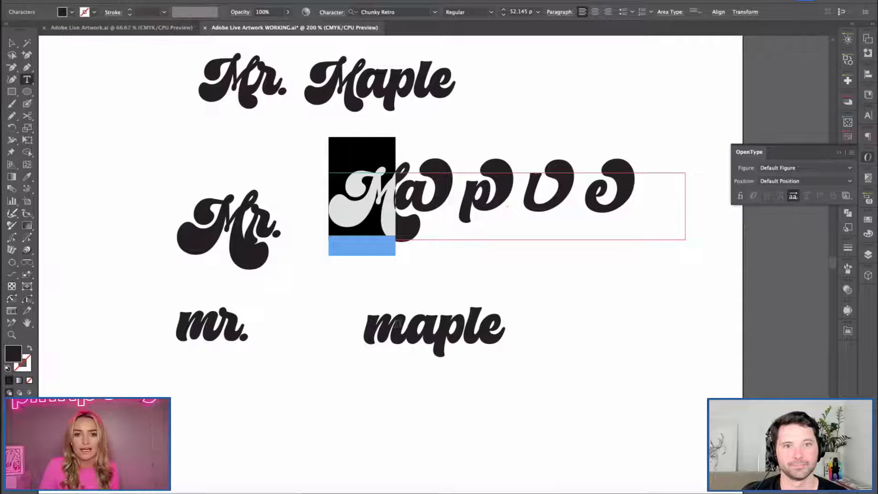
left_click_drag(399, 325, 356, 388)
key("super+v")
key("Escape")
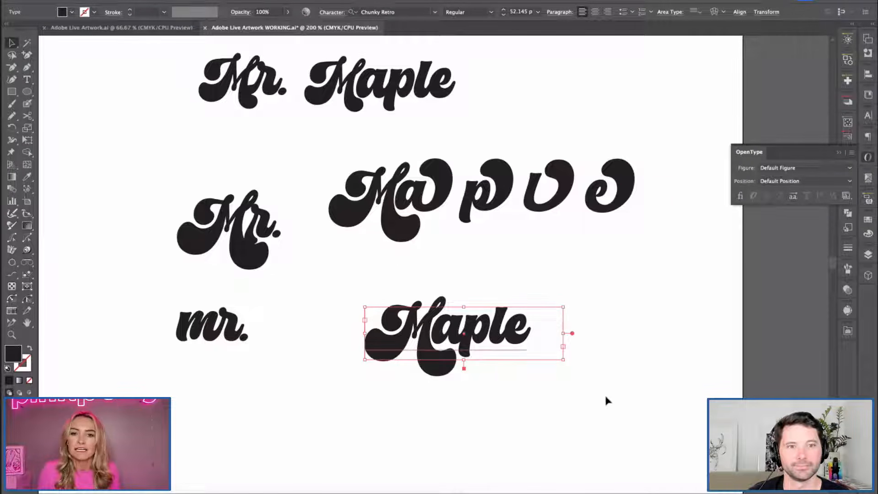
Enlarge the lower "Maple" text frame and replace its final e with the swash e from the middle copy.
left_click_drag(563, 360, 606, 399)
double_click(602, 198)
double_click(618, 199)
left_click_drag(639, 195, 609, 188)
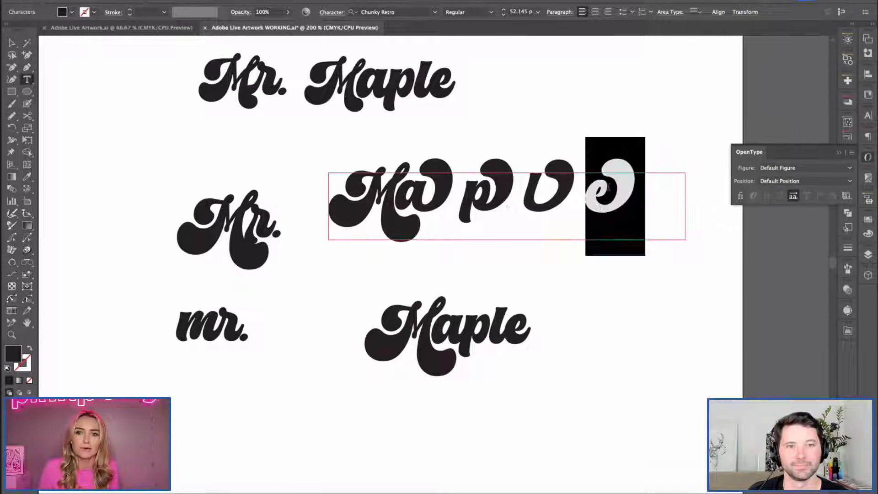
left_click_drag(507, 339, 526, 342)
left_click(522, 401)
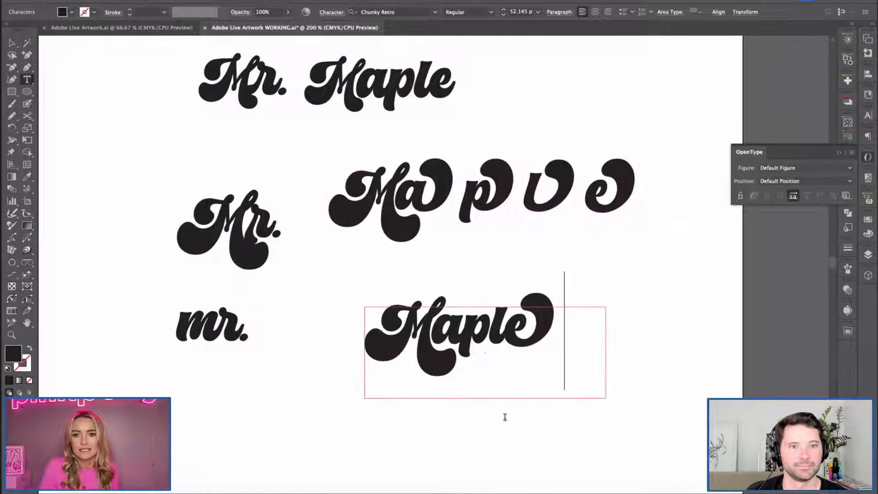
left_click(12, 43)
left_click(126, 163)
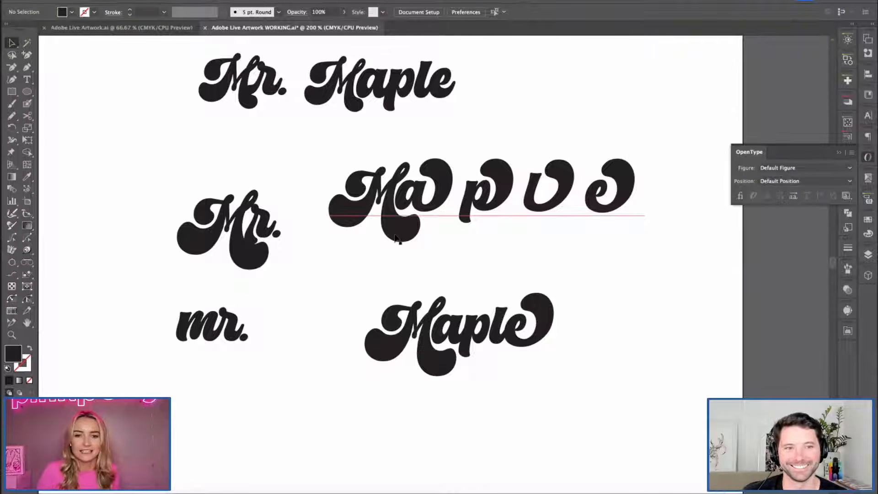
Replace the alternate M of the lower "Maple" with a lowercase "m".
double_click(439, 351)
left_click_drag(437, 348, 386, 328)
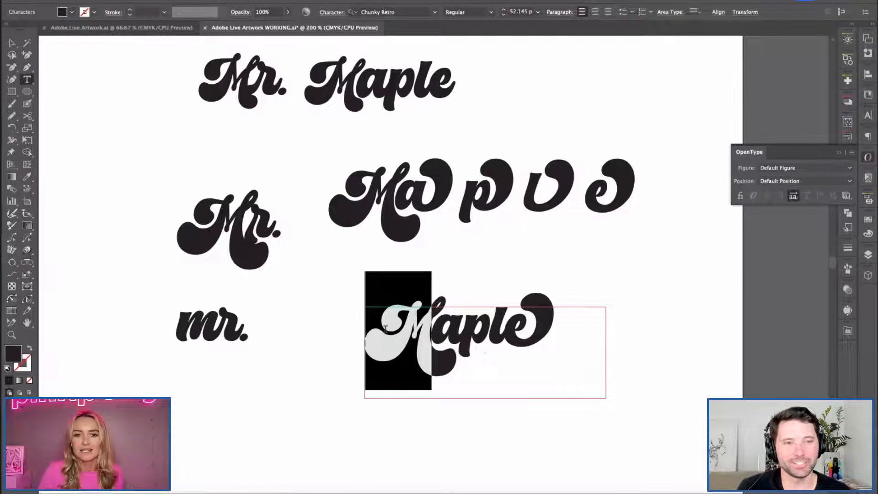
type("m")
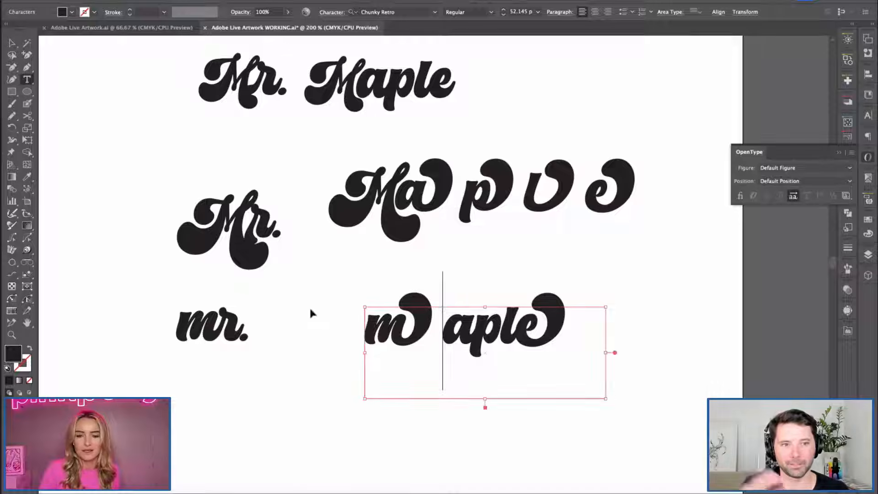
Undo the letter replacements and the frame enlargement on the lower "maple".
key("super+z")
key("super+z")
key("super+z")
key("super+z")
key("super+z")
left_click(11, 41)
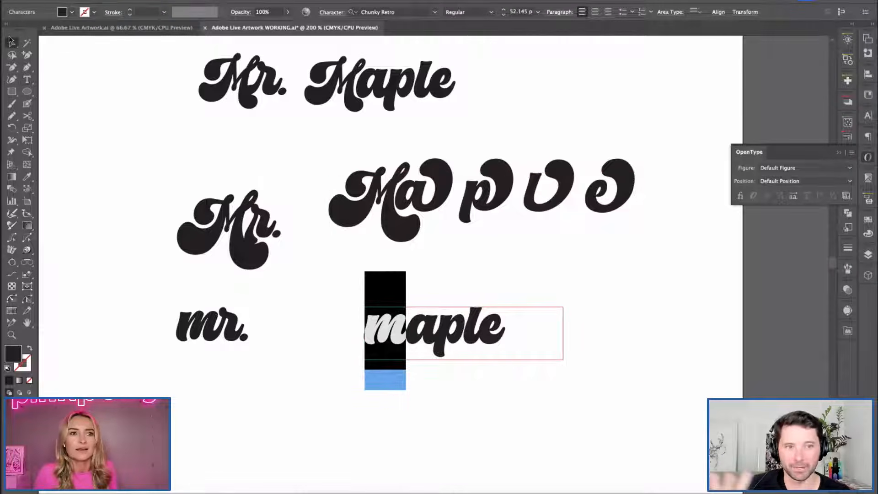
Move the middle swash versions of "Mr." and "Maple" up, closer beneath the top wordmark row.
left_click(176, 187)
left_click_drag(518, 258, 518, 261)
left_click_drag(684, 243, 665, 234)
left_click(588, 254)
left_click(578, 201)
left_click(689, 268)
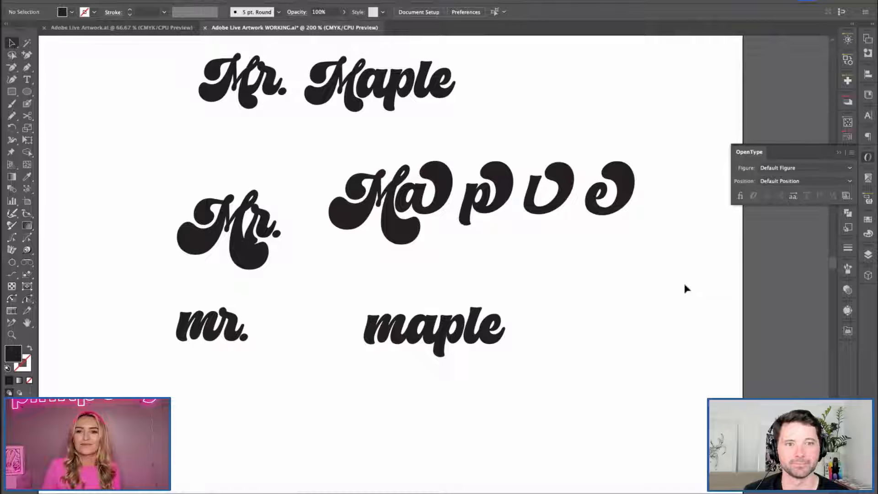
left_click_drag(231, 226, 238, 186)
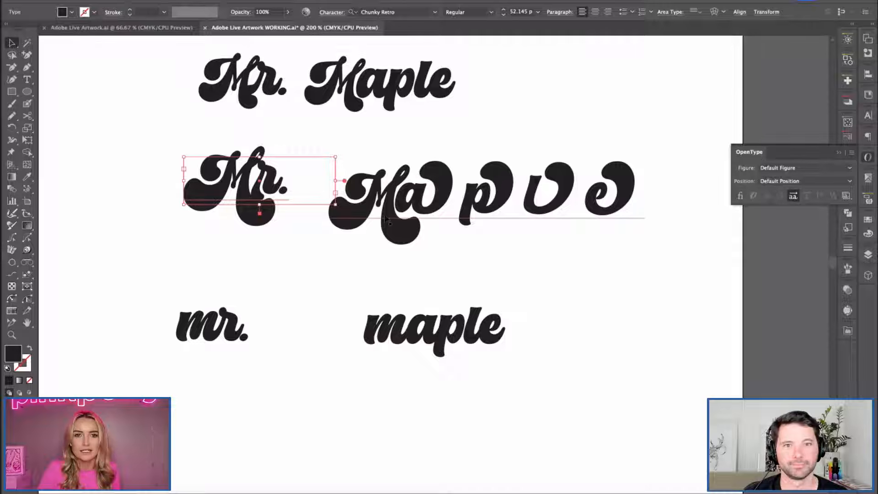
left_click_drag(491, 228, 481, 201)
left_click(286, 314)
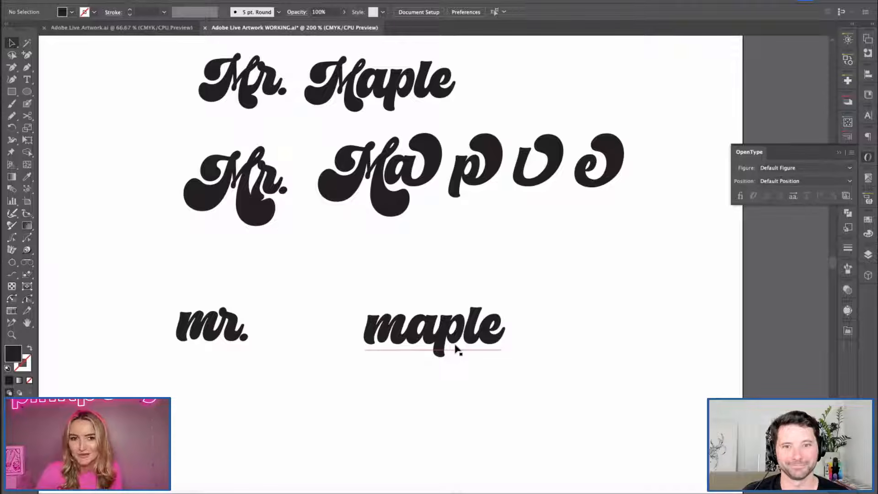
Stack the lowercase "mr." centred closely above the lowercase "maple" in the empty area below the swash versions.
left_click_drag(312, 296, 317, 261)
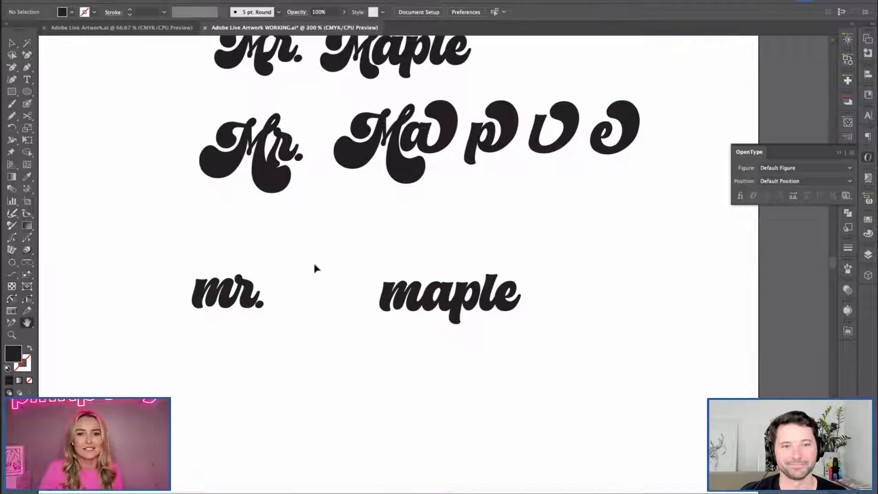
key("super+equal")
left_click_drag(298, 332, 337, 287)
left_click_drag(439, 286, 347, 382)
left_click_drag(600, 372, 552, 372)
left_click(567, 359)
left_click_drag(196, 240, 455, 233)
left_click(565, 405)
left_click_drag(351, 245, 368, 260)
left_click(636, 375)
left_click_drag(372, 375, 373, 355)
left_click(616, 361)
left_click(412, 274)
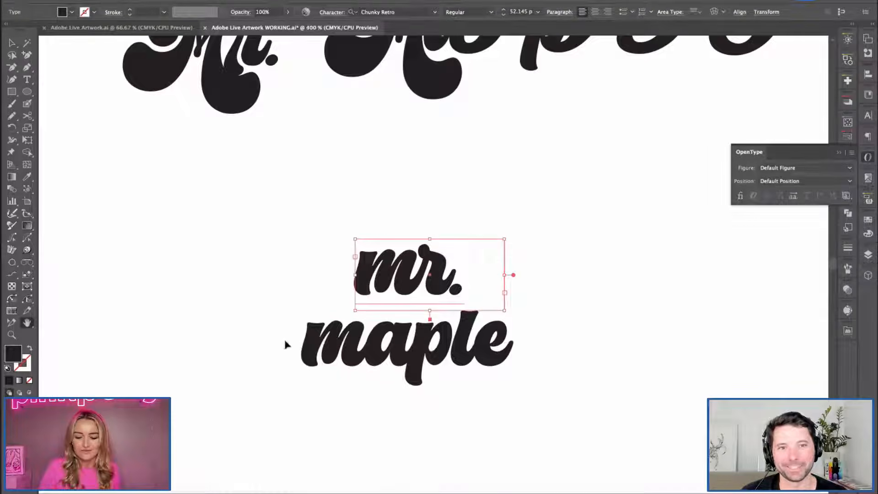
key("ctrl+equal")
scroll(267, 215, "down", 3)
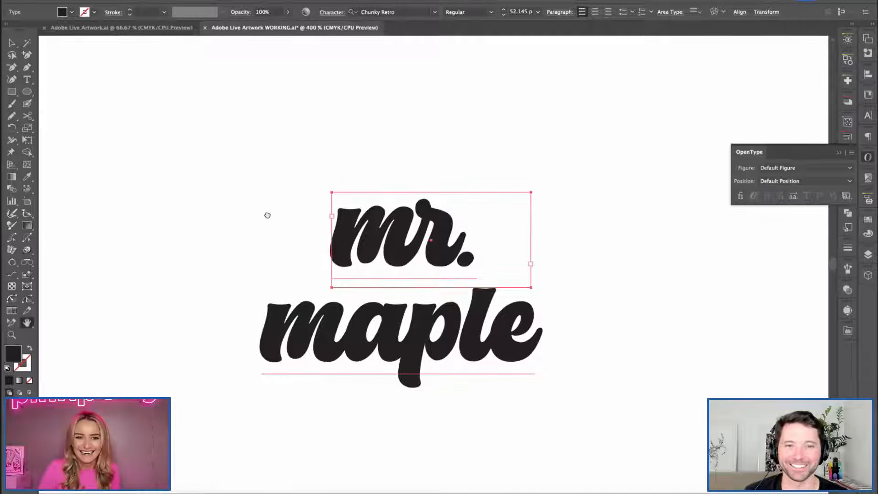
left_click(273, 152)
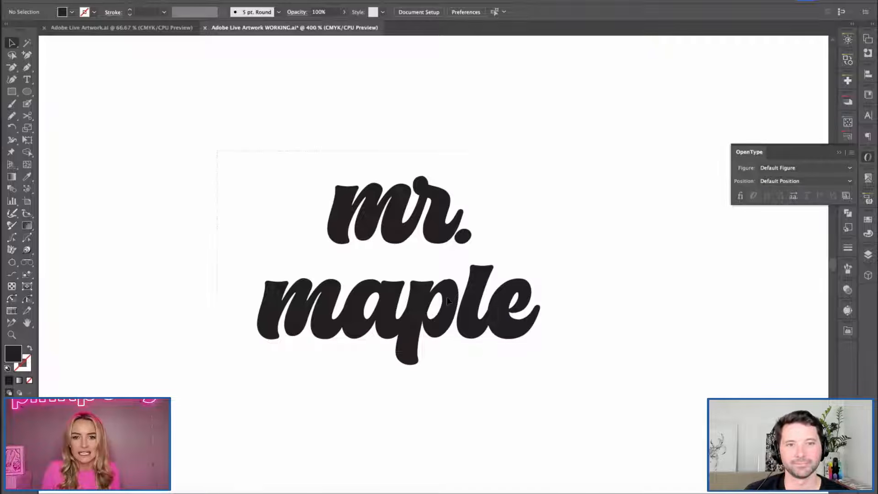
Convert the stacked lowercase "mr." and "maple" text to outlines.
left_click_drag(447, 297, 595, 403)
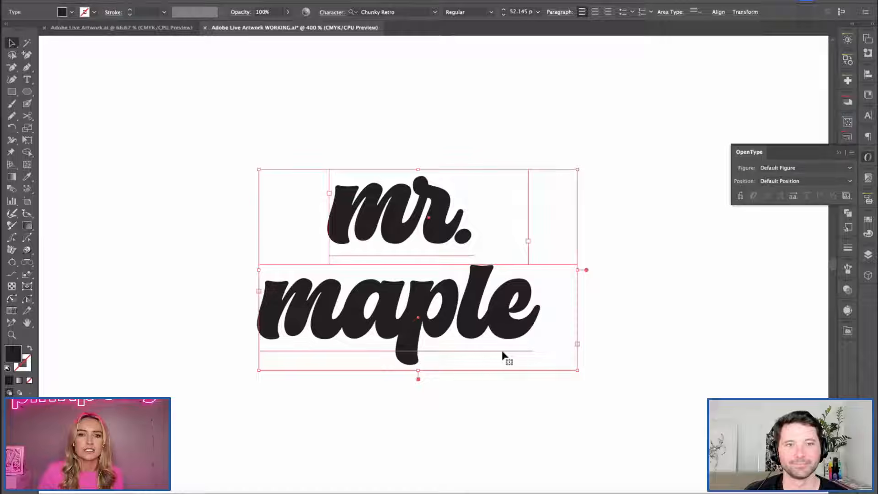
right_click(473, 311)
left_click(486, 336)
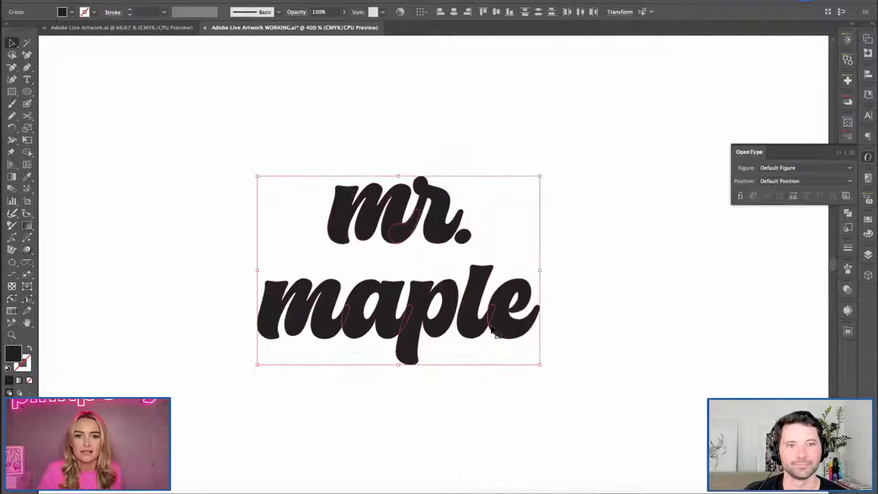
left_click(137, 224)
Move the outlined "mr." further above "maple" and ungroup the letters of "maple".
key("super+equal")
key("space")
left_click_drag(351, 259, 426, 263)
left_click_drag(424, 207, 424, 151)
left_click(449, 262)
left_click(272, 298)
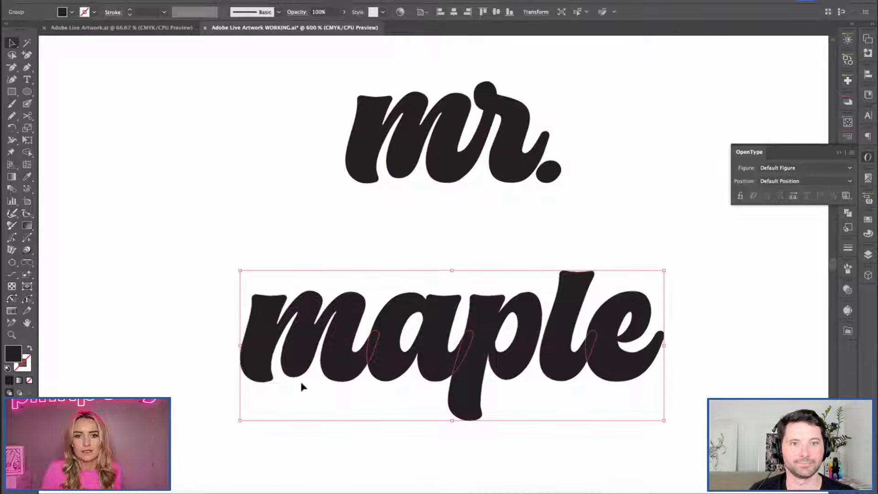
right_click(412, 327)
left_click(438, 403)
left_click(331, 251)
Show the rulers and place horizontal guides at the top of the l and near the bottom of the p in "maple".
key("super+r")
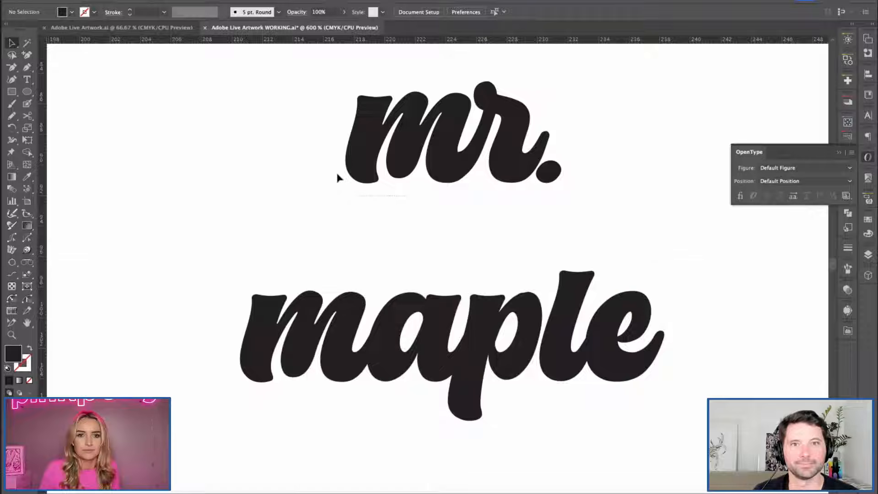
left_click_drag(560, 270, 559, 270)
left_click_drag(414, 40, 487, 417)
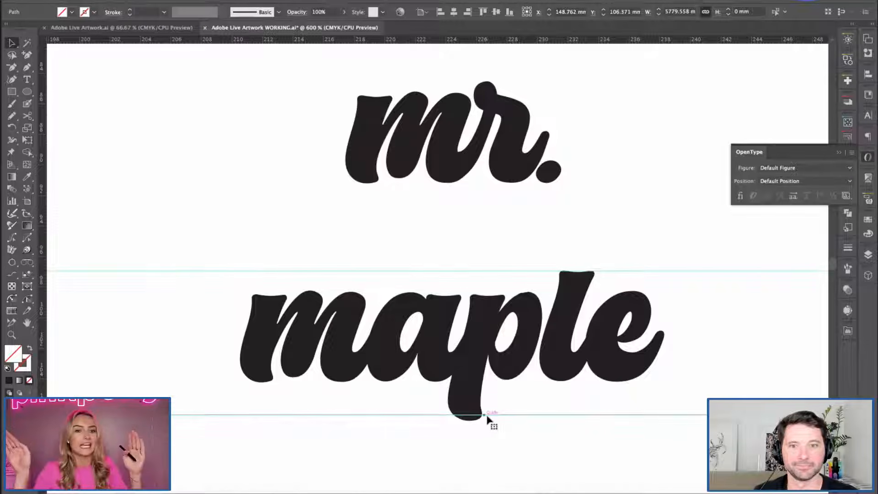
left_click_drag(484, 418, 484, 417)
Scale up the m of "maple" toward the upper left so it stands taller than the neighbouring a.
scroll(261, 296, "down", 2)
left_click(247, 311)
left_click_drag(230, 260, 212, 247)
key("super+shift+a")
left_click(333, 284)
key("Left")
key("Right")
left_click_drag(329, 307, 327, 311)
left_click(314, 206)
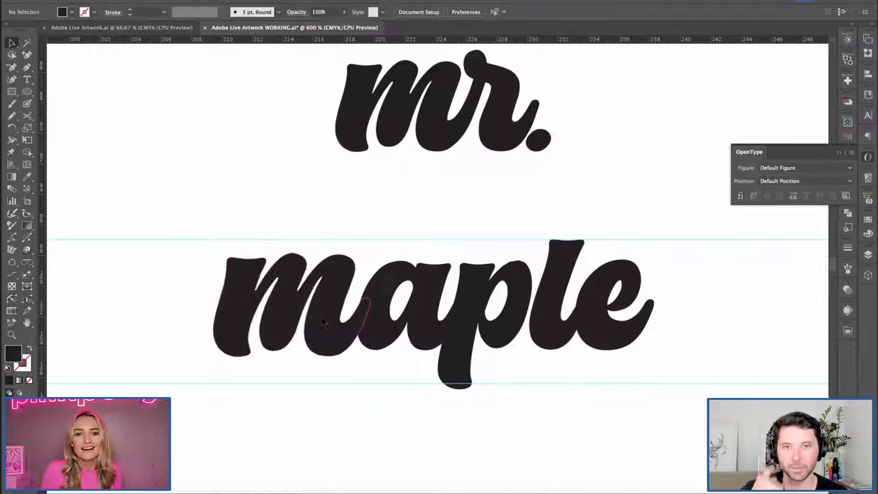
Enlarge the m further toward the lower left and raise it slightly between the guides.
left_click(312, 331)
left_click_drag(214, 358, 200, 365)
left_click(153, 343)
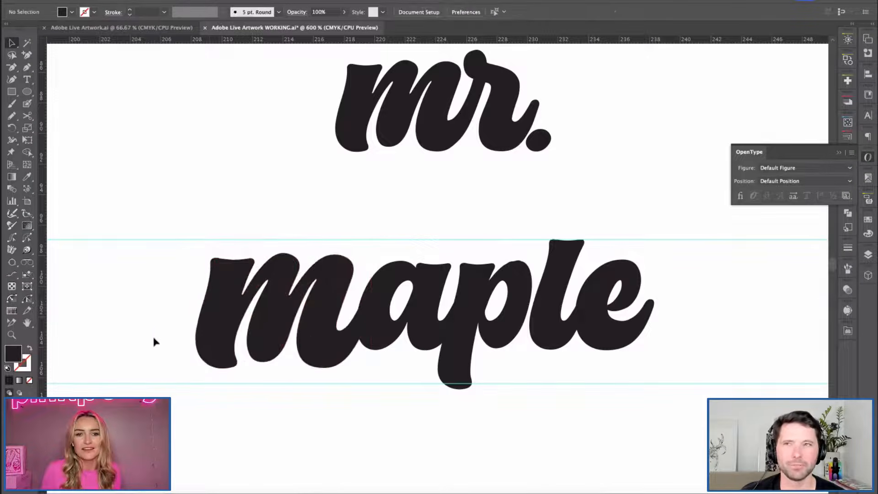
left_click_drag(313, 353, 312, 347)
left_click(369, 392)
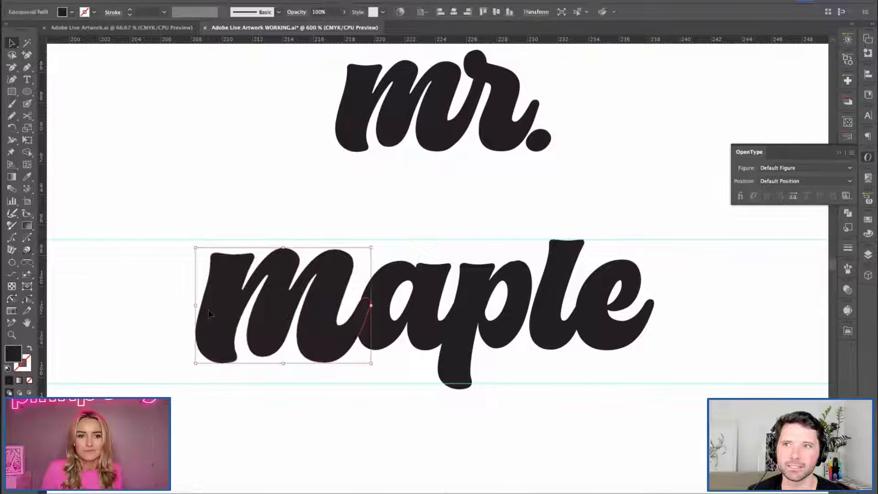
Isolate the enlarged m and shift the anchor points of its left and middle stems right to tighten the letter.
double_click(208, 310)
left_click_drag(188, 241, 216, 375)
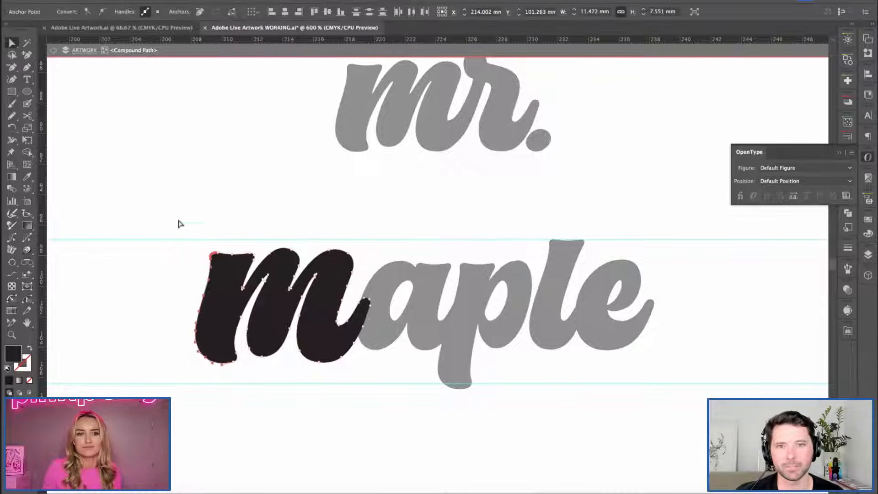
left_click(186, 312)
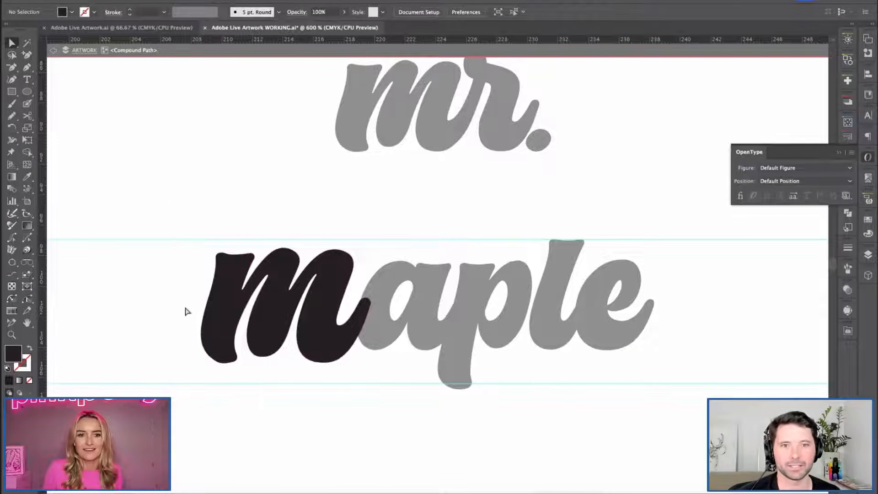
left_click_drag(253, 369, 275, 406)
key("Right")
left_click(203, 365)
left_click_drag(267, 343, 311, 488)
left_click(180, 164)
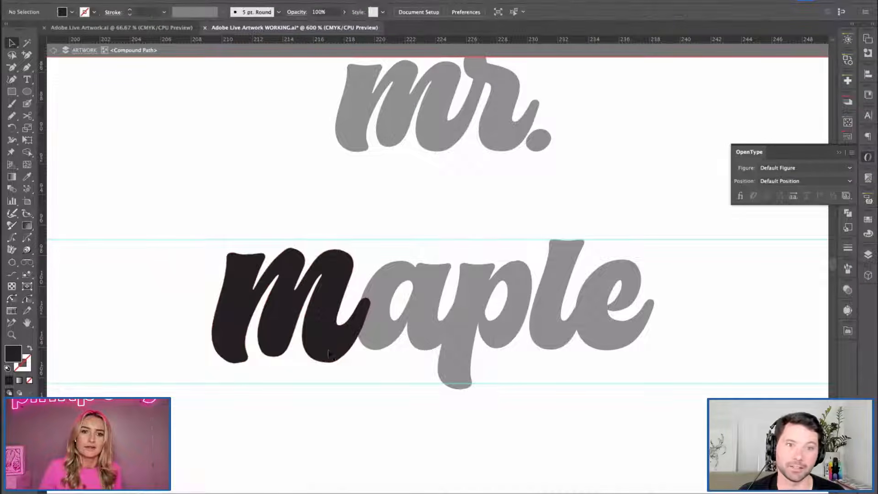
Smooth the lower curve of the m's last stem with the Smooth tool.
key("super+equal")
left_click_drag(294, 343, 358, 304)
key("v")
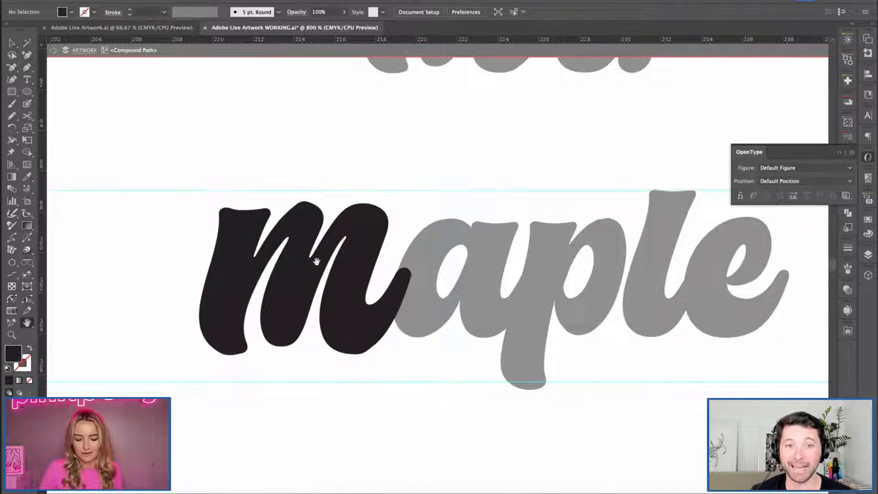
left_click(320, 248)
left_click_drag(15, 118, 46, 141)
mouse_move(313, 206)
left_mouse_down()
mouse_move(295, 204)
mouse_move(319, 211)
mouse_move(324, 190)
left_mouse_up()
key("v")
left_click(217, 173)
key("h")
key("v")
left_click(298, 276)
left_click(11, 115)
left_click_drag(311, 372, 374, 309)
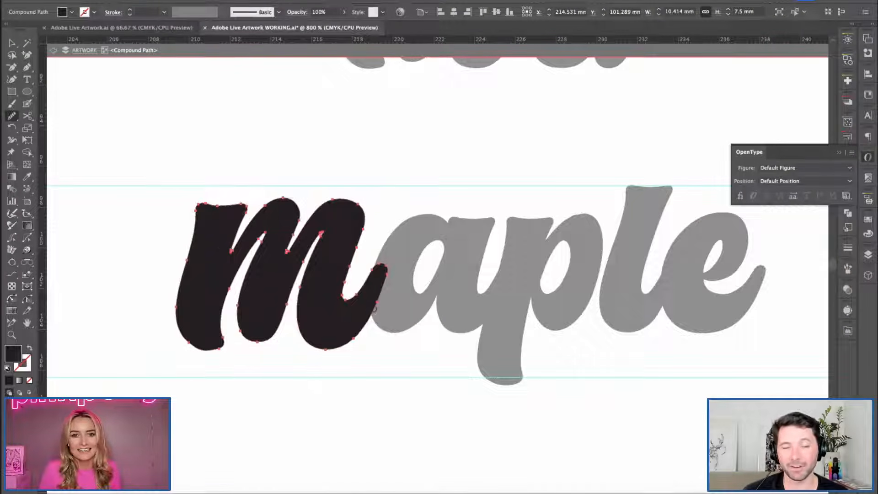
key("v")
left_click(386, 397)
Smooth the lower-left curve of the m's first stem with the Smooth tool.
left_click(197, 277)
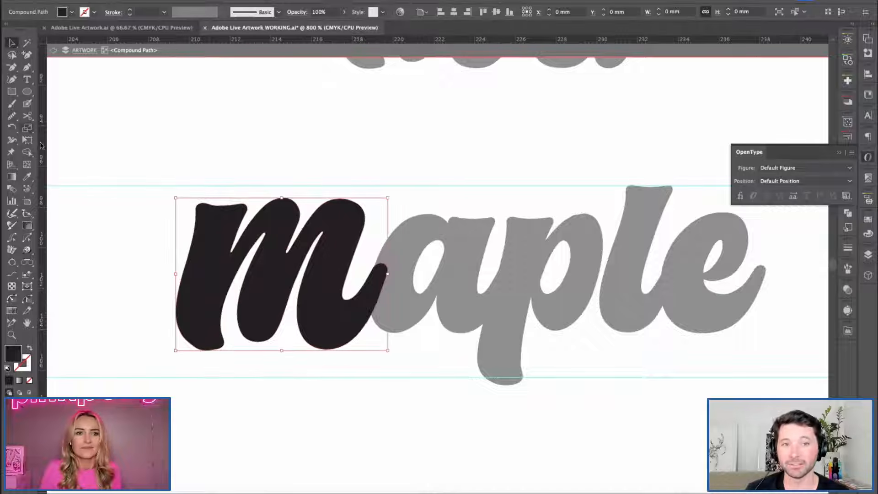
left_click(12, 116)
left_click_drag(172, 313, 204, 355)
key("v")
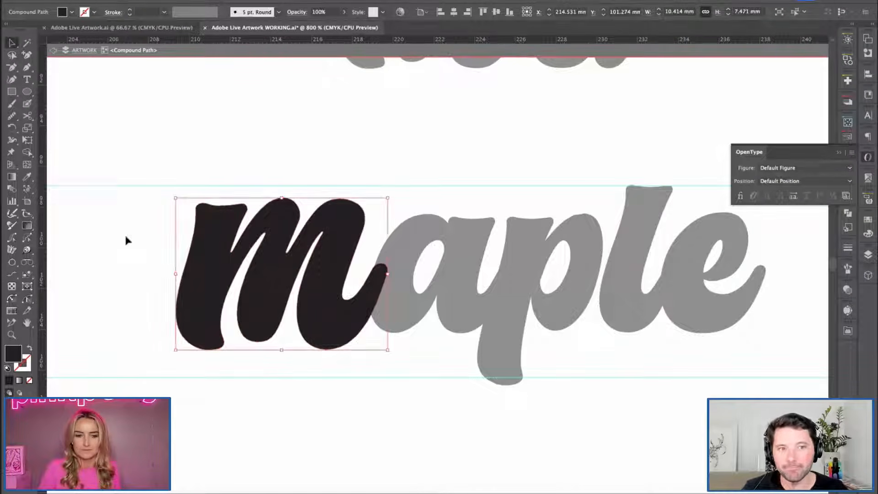
left_click(120, 217)
Try to nudge the m's selected anchor points to the right.
key("space")
key("ctrl+minus")
key("g")
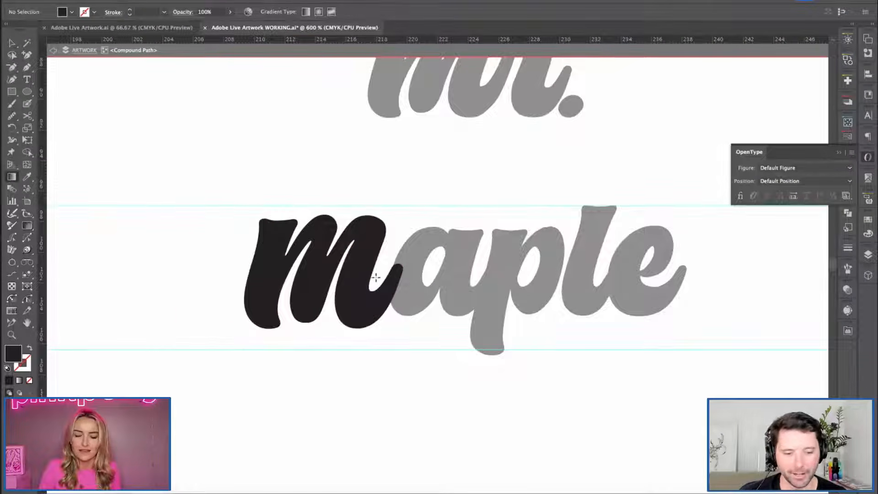
key("space")
left_click_drag(375, 292, 333, 294)
key("v")
left_click_drag(342, 367, 345, 382)
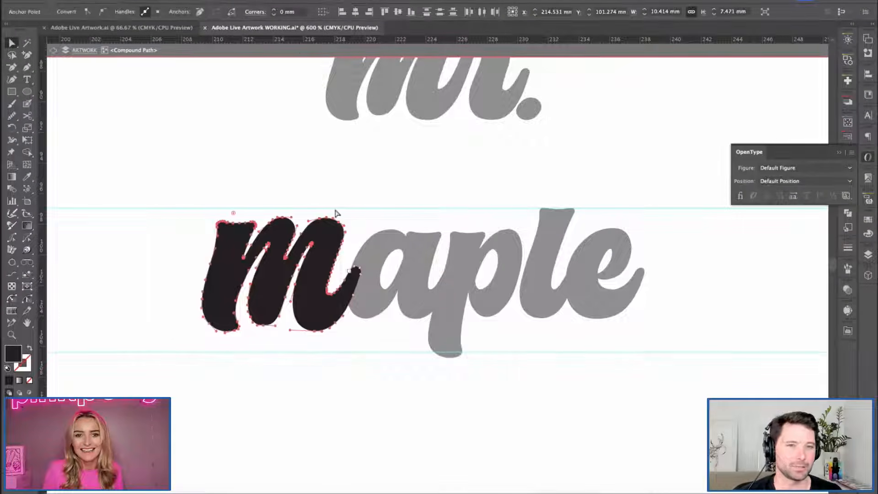
key("Right")
key("ctrl+z")
key("v")
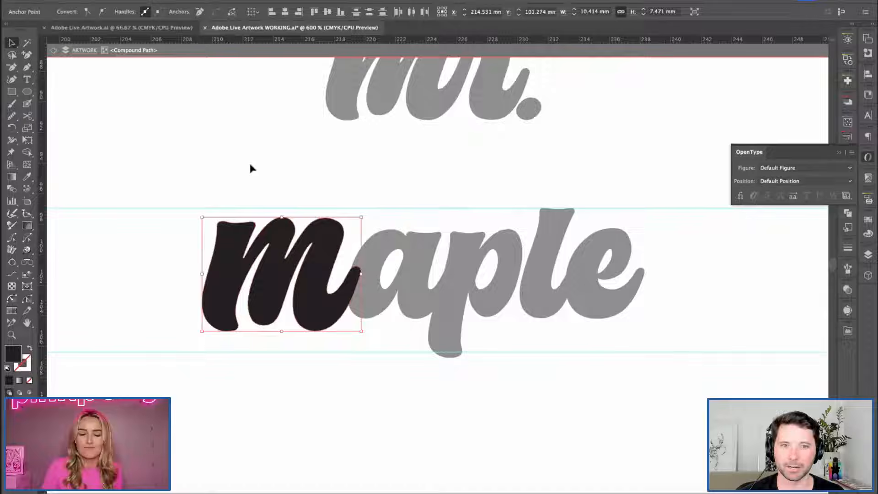
Leave isolation mode and return to editing the whole "maple" lettering.
double_click(214, 145)
key("space")
left_click_drag(403, 257, 376, 253)
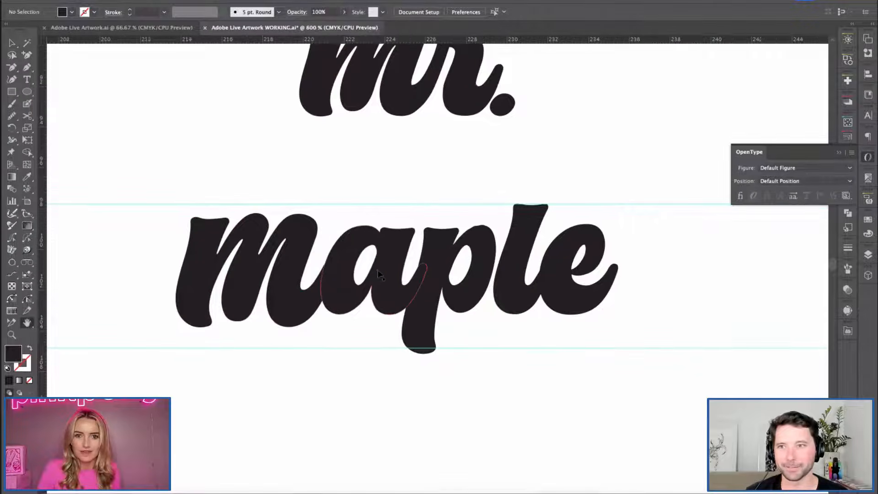
key("ctrl+equal")
left_click_drag(322, 241, 342, 237)
left_click(274, 299)
left_click(344, 401)
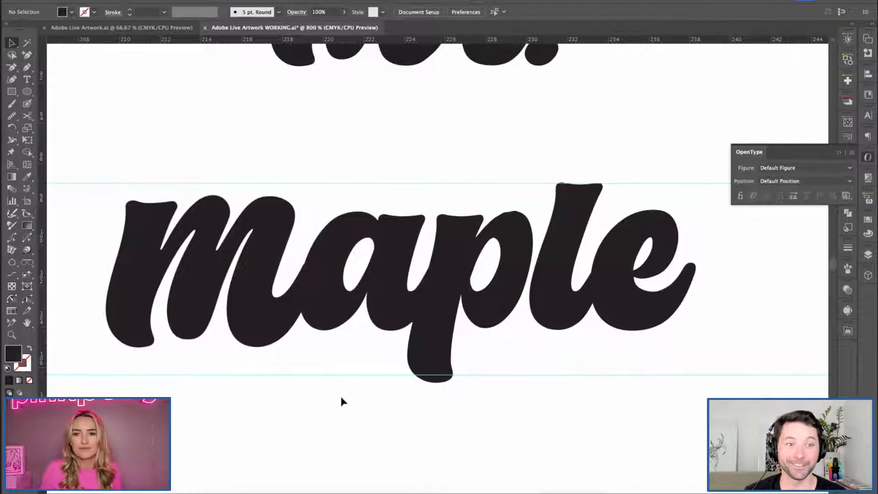
Try small nudges of the enlarged m in each direction to test its join with the a.
left_click(249, 268)
key("Up")
key("Right")
key("Down")
key("Left")
left_click(274, 168)
left_click_drag(272, 165, 356, 319)
left_click(356, 137)
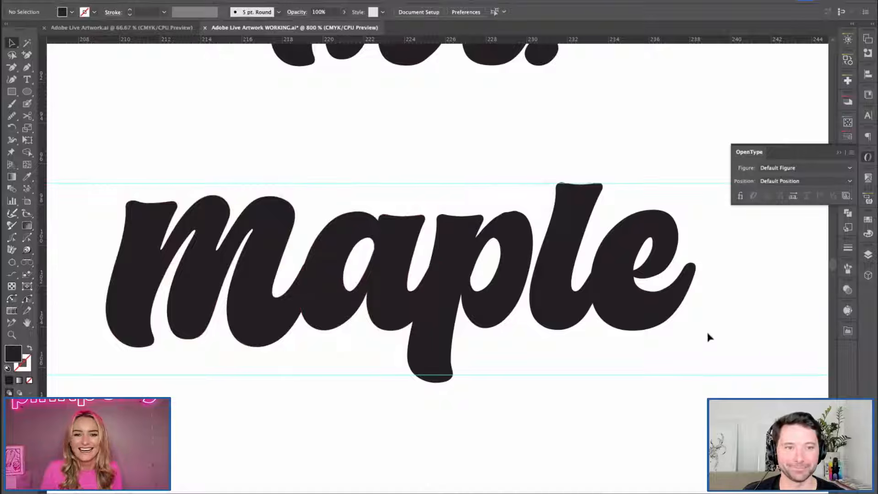
Add a horizontal guide along the baseline of "aple" and raise the enlarged m toward it.
left_click(118, 184)
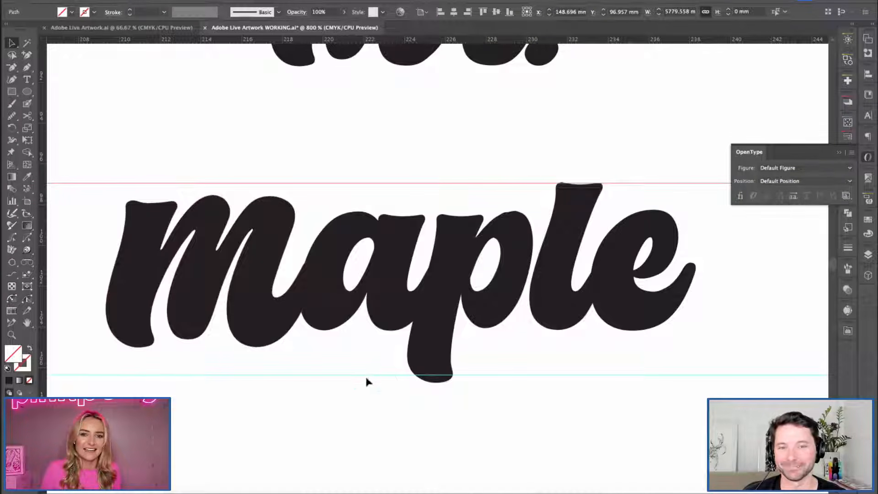
left_click(521, 334)
left_click_drag(250, 346, 251, 340)
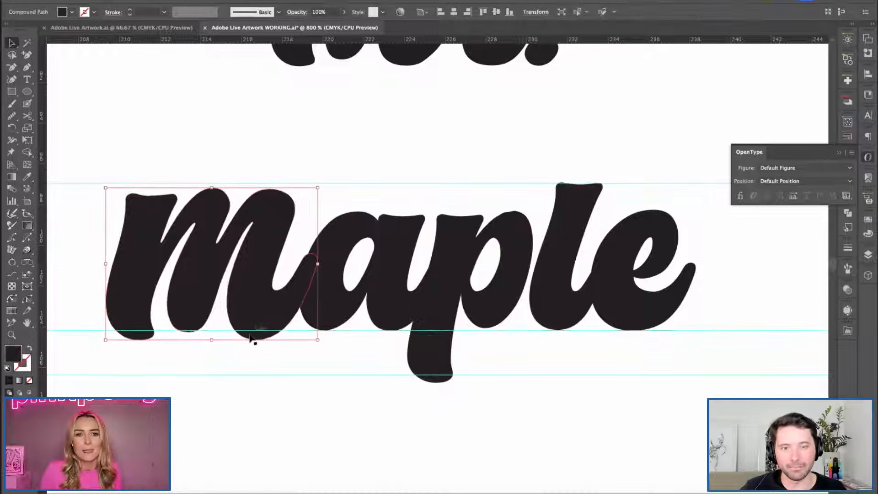
left_click(241, 121)
Try shifting the enlarged m slightly right toward the a, and undo the shift.
mouse_move(259, 291)
left_mouse_down()
mouse_move(257, 301)
mouse_move(266, 276)
mouse_move(258, 277)
mouse_move(264, 290)
left_mouse_up()
key("ctrl+shift+a")
left_click(261, 138)
key("ctrl+shift+a")
key("ctrl+minus")
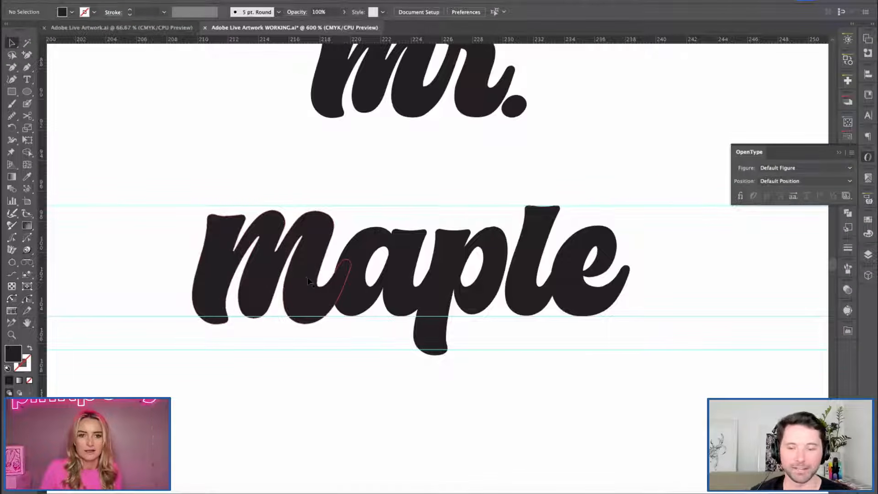
key("ctrl+z")
key("ctrl+z")
key("ctrl+shift+z")
Select the horizontal guides around "maple" and delete them.
left_click(285, 182)
key("space")
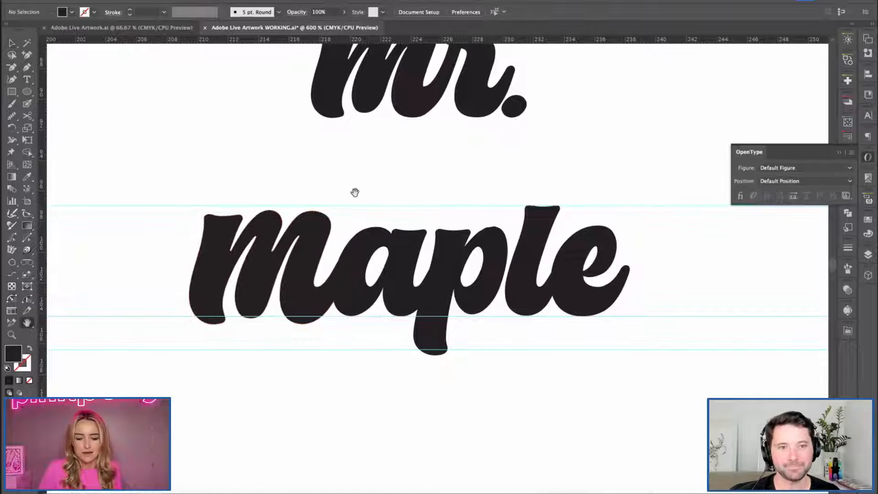
left_click_drag(388, 196, 358, 188)
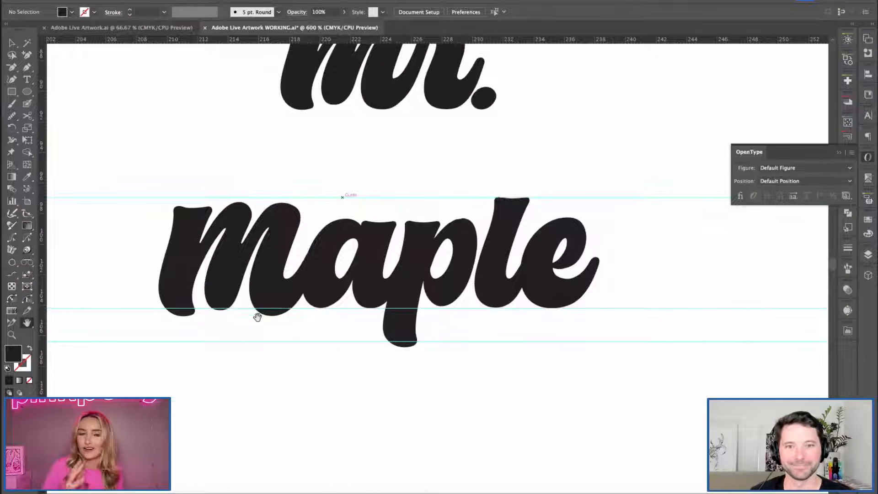
key("ctrl+equal")
key("space")
left_click_drag(307, 234, 410, 229)
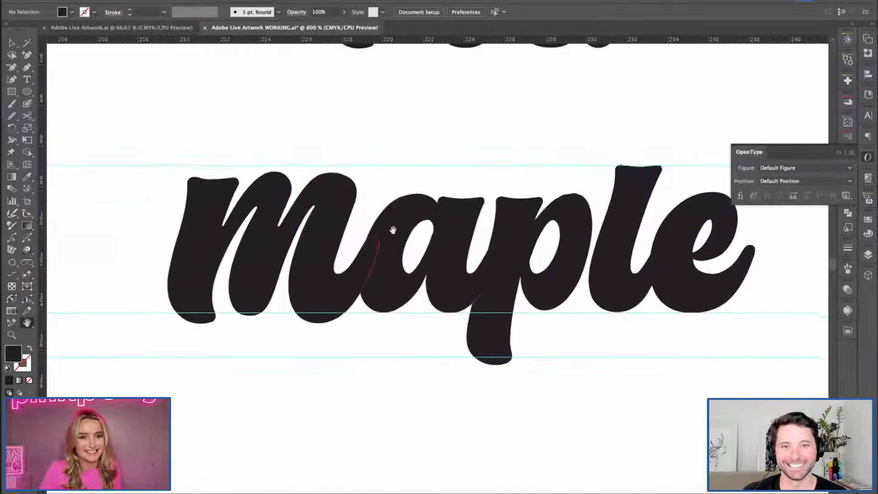
left_click_drag(96, 147, 169, 381)
key("Delete")
key("g")
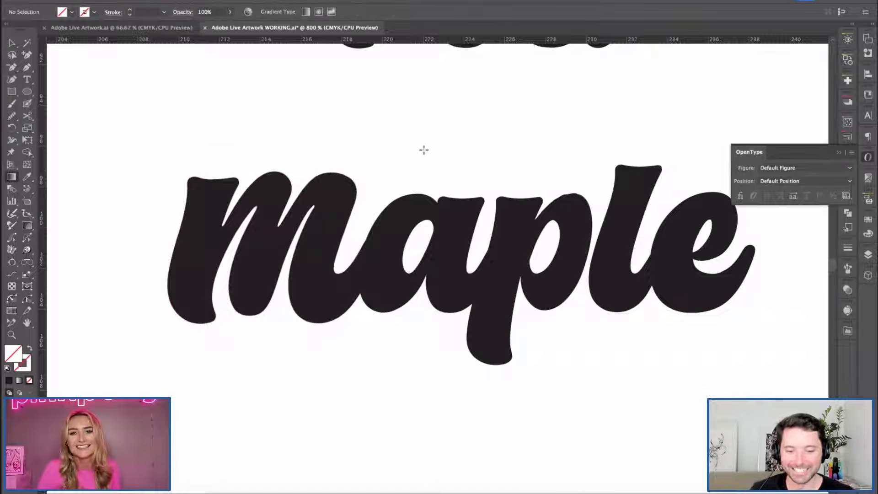
Move the whole "mr." lettering down closer to "maple".
key("ctrl+minus")
key("v")
key("space")
left_click_drag(445, 244, 375, 260)
left_click_drag(324, 218, 357, 252)
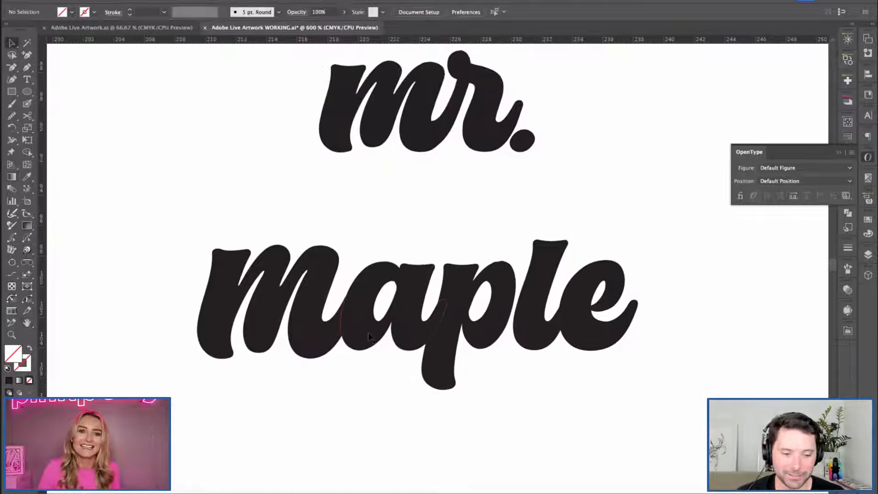
left_click_drag(257, 87, 566, 205)
left_click(565, 205)
left_click(412, 120)
left_click_drag(476, 135, 476, 180)
left_click(569, 182)
Duplicate the enlarged m of "maple" and place the copy just before "mr.".
left_click(230, 281)
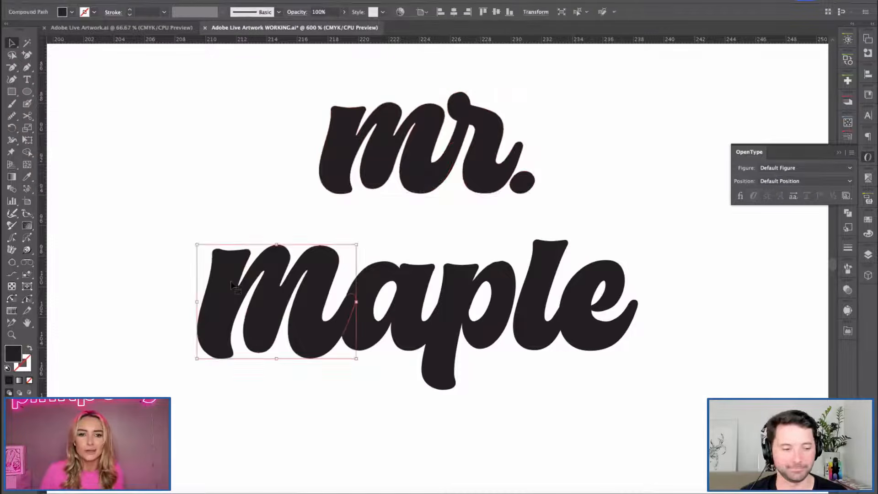
left_click_drag(270, 280, 271, 186)
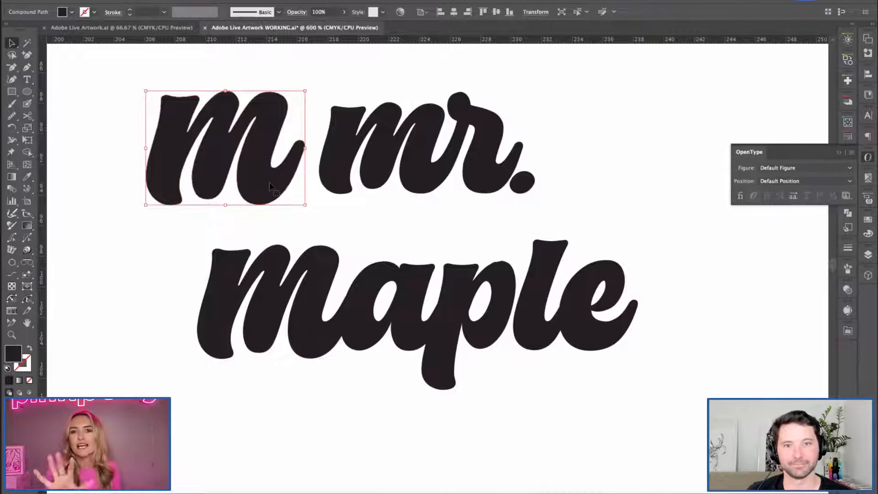
key("space")
left_click_drag(382, 219, 369, 261)
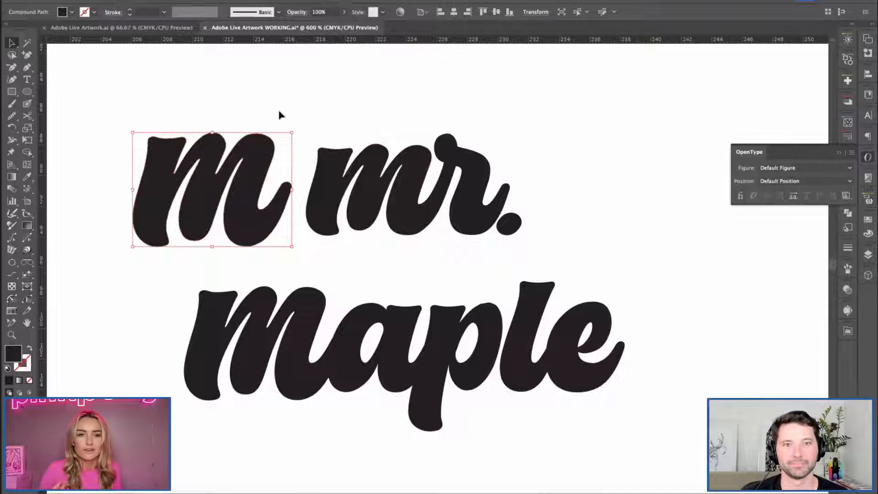
left_click(276, 77)
left_click_drag(254, 219, 268, 220)
left_click(306, 94)
Replace the small m of "mr." with the enlarged copy, joining its tail to the r.
left_click(389, 189)
key("ctrl+8")
left_click(547, 228)
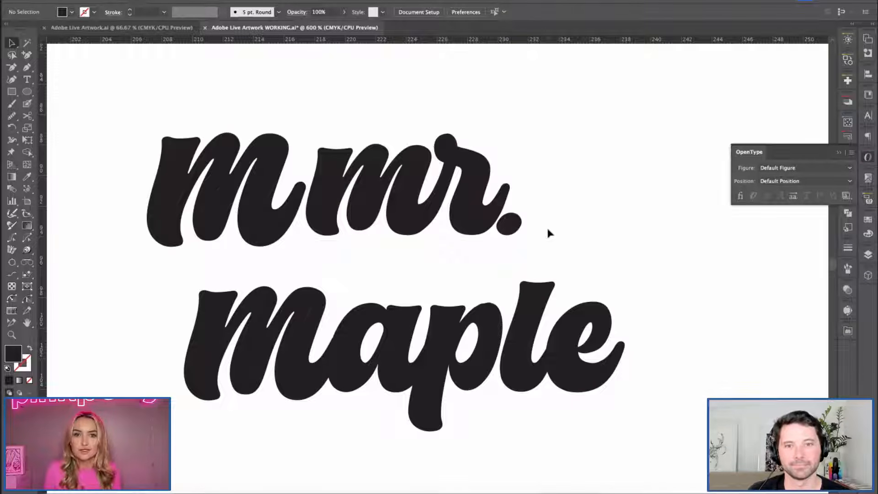
left_click(337, 150)
left_click_drag(264, 232, 397, 213)
left_click(237, 144)
left_click(301, 256)
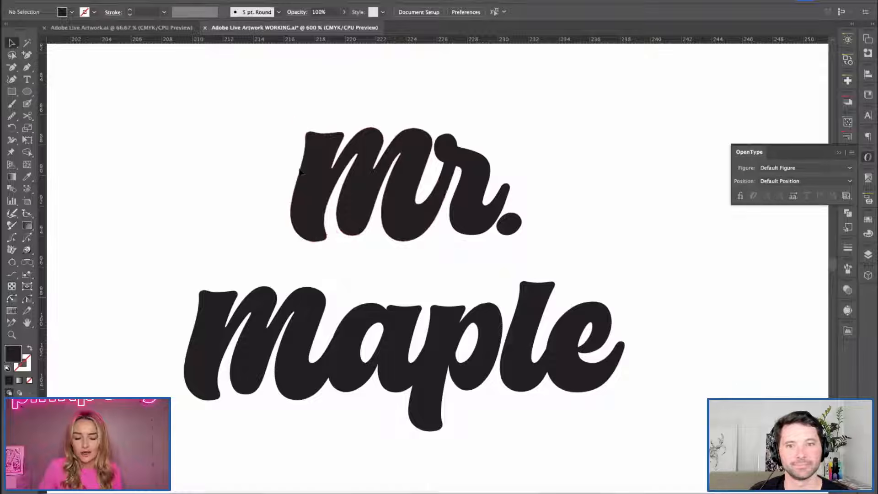
Scale "mr." down and move it close above the middle of "maple".
scroll(267, 208, "down", 2)
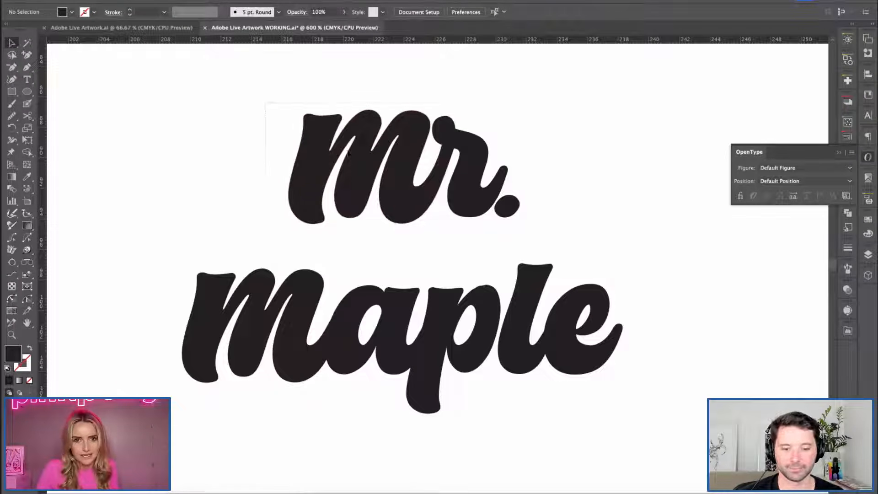
left_click(491, 151)
left_click_drag(521, 118, 523, 144)
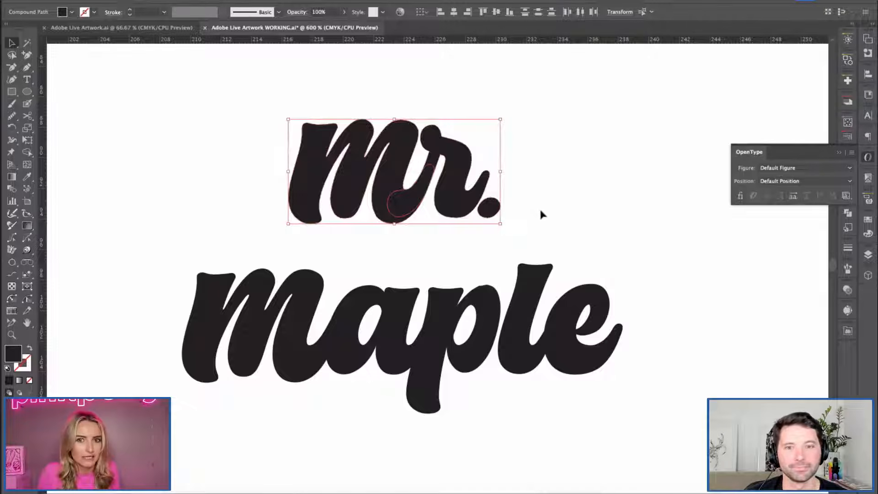
left_click_drag(499, 224, 488, 218)
left_click_drag(448, 193, 482, 238)
left_click(205, 169)
key("ctrl+minus")
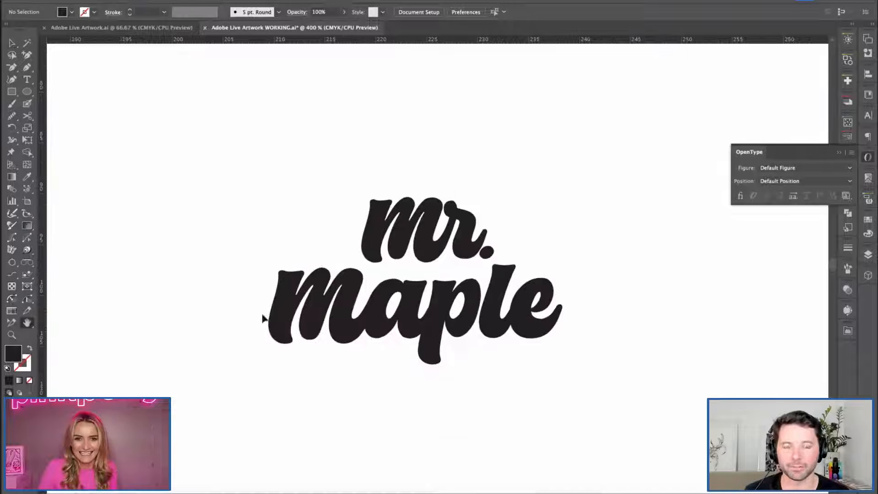
Enlarge the first letter of "maple" slightly and shift it right toward the a.
key("ctrl+equal")
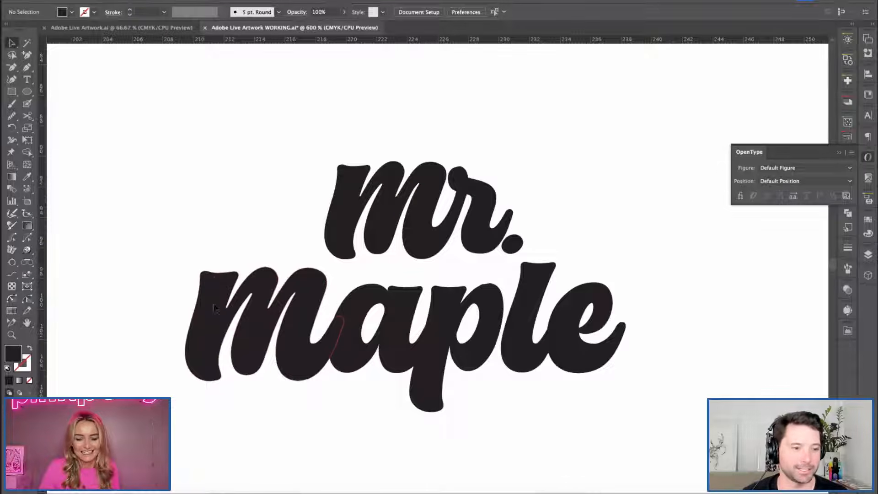
left_click(265, 345)
left_click_drag(185, 267, 177, 261)
left_click_drag(276, 337, 280, 337)
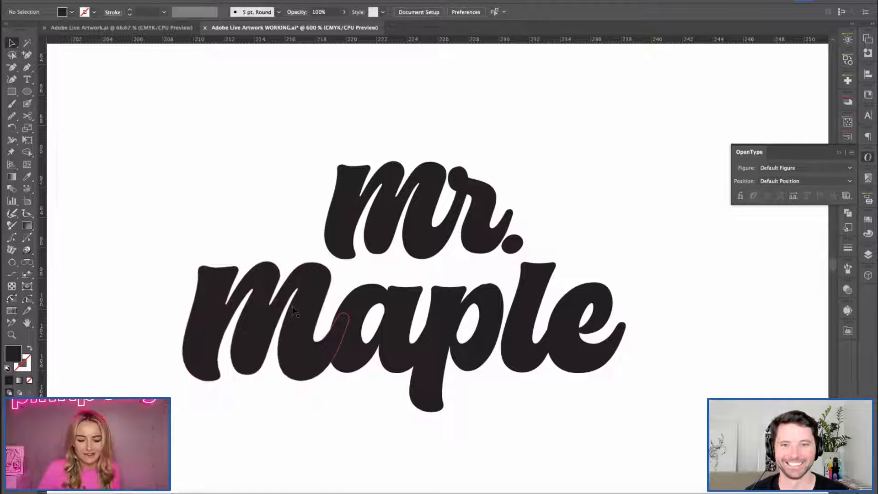
Move "mr." slightly up and right to open the gap above the enlarged m.
scroll(275, 183, "right", 2)
scroll(275, 183, "down", 1)
left_click(498, 242)
mouse_move(499, 242)
left_mouse_down()
mouse_move(520, 229)
mouse_move(502, 234)
left_mouse_up()
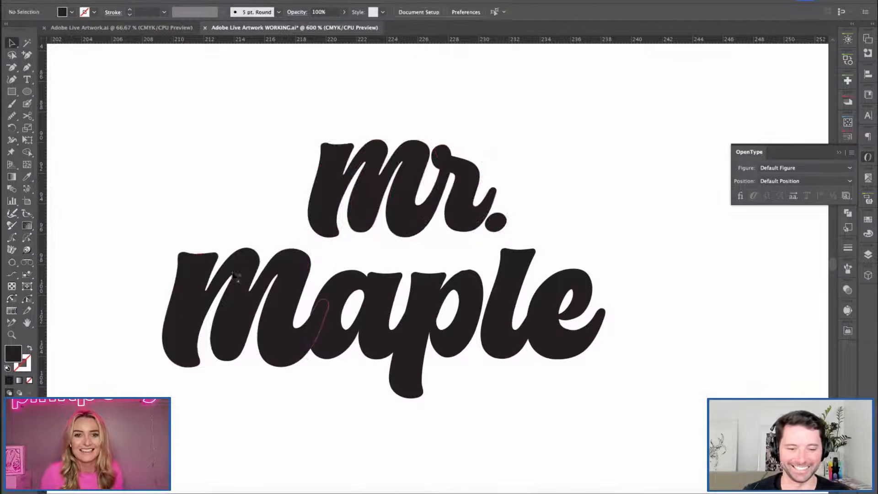
Scale the first letter of "maple" up a touch more, extending it up and to the left.
left_click(171, 251)
left_click_drag(162, 247, 157, 244)
left_click(275, 244)
left_click(283, 265)
left_click(244, 157)
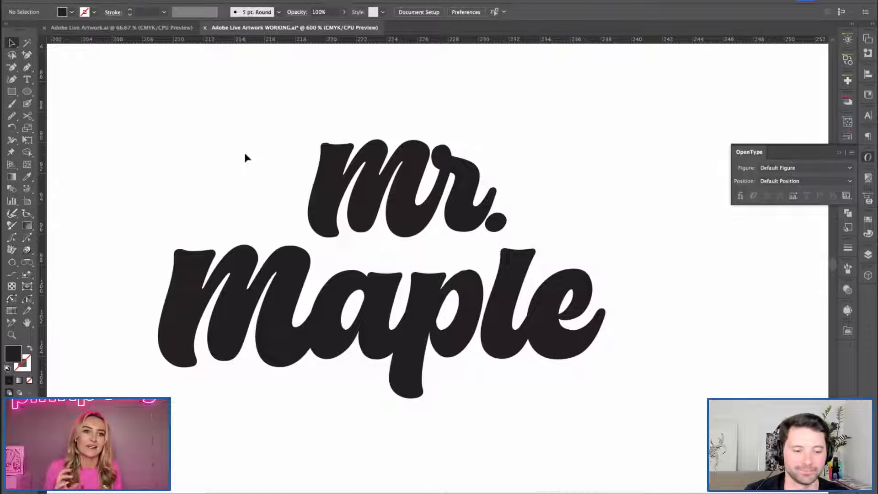
key("space")
left_click_drag(169, 186, 181, 166)
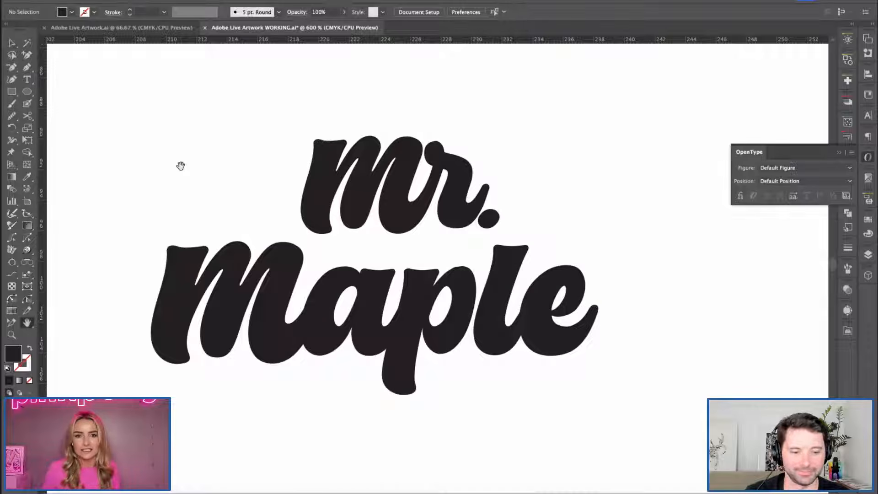
Select all of "mr." and lower it slightly toward "maple".
left_click(458, 208)
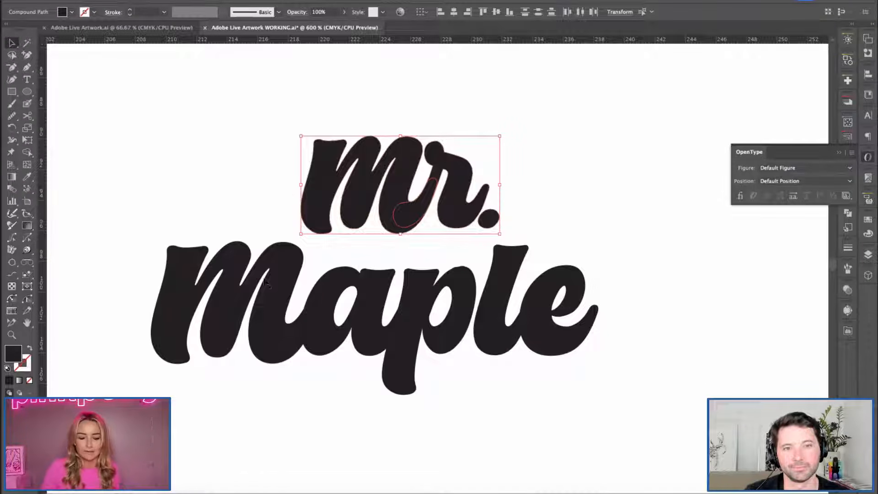
mouse_move(273, 111)
left_mouse_down()
mouse_move(502, 230)
mouse_move(526, 232)
left_mouse_up()
key("Down")
left_click(555, 227)
left_click_drag(269, 130, 512, 225)
left_click(557, 219)
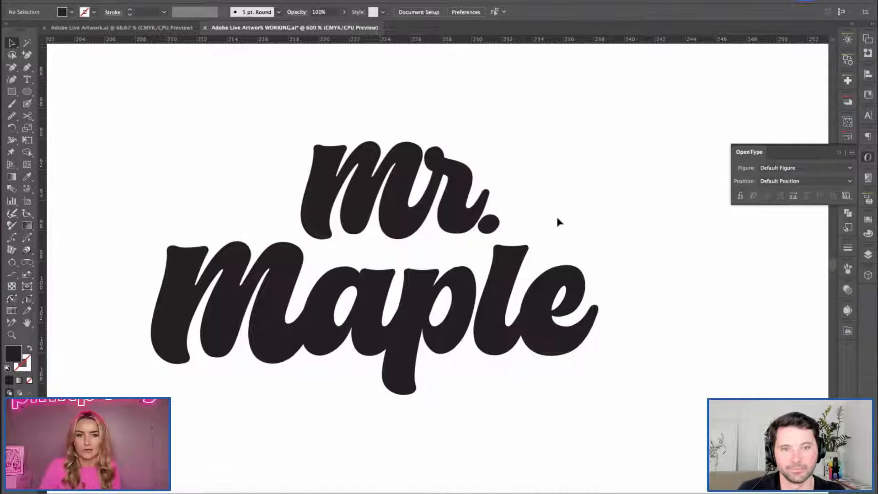
left_click_drag(106, 201, 215, 421)
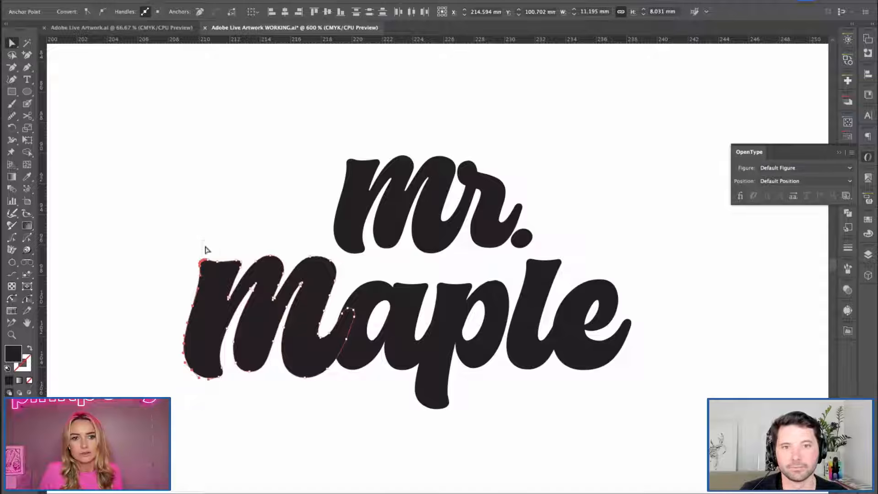
left_click(156, 247)
key("h")
left_click_drag(284, 197, 259, 187)
key("super+minus")
key("c")
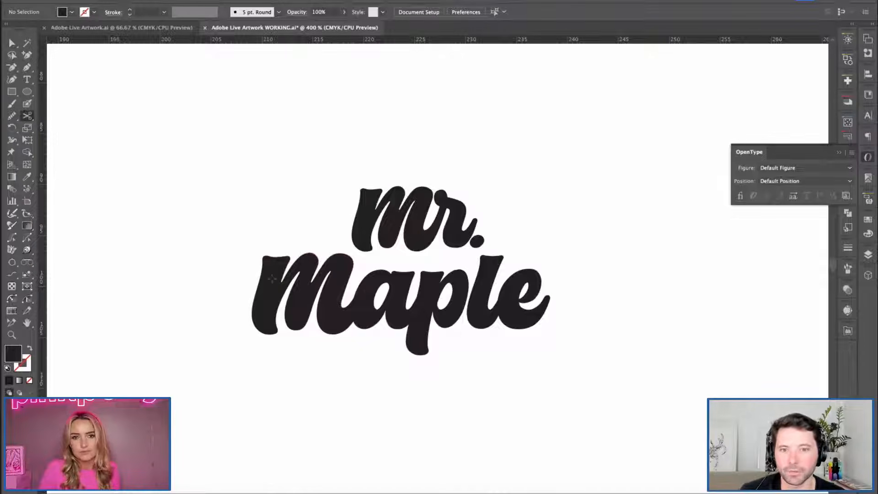
key("v")
left_click(293, 281)
left_click(283, 206)
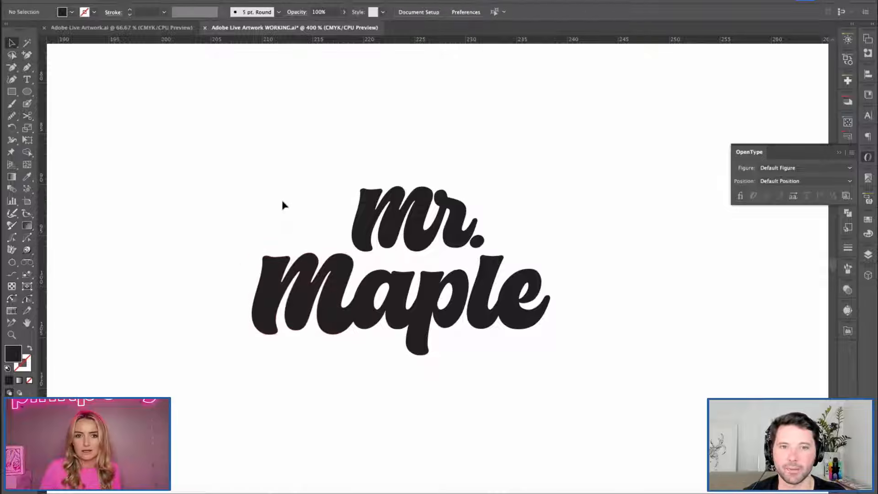
Scale "mr." down further and nestle it above "aple", between the enlarged m and the l.
key("space")
left_click_drag(294, 215, 283, 214)
left_click_drag(358, 129, 452, 223)
left_click_drag(474, 184, 453, 195)
left_click_drag(439, 236, 448, 245)
left_click_drag(349, 204, 355, 207)
left_click(318, 146)
Try small left, right and upward nudges on the m of "maple" to check its spacing.
key("space")
left_click_drag(250, 204, 225, 205)
key("super+equal")
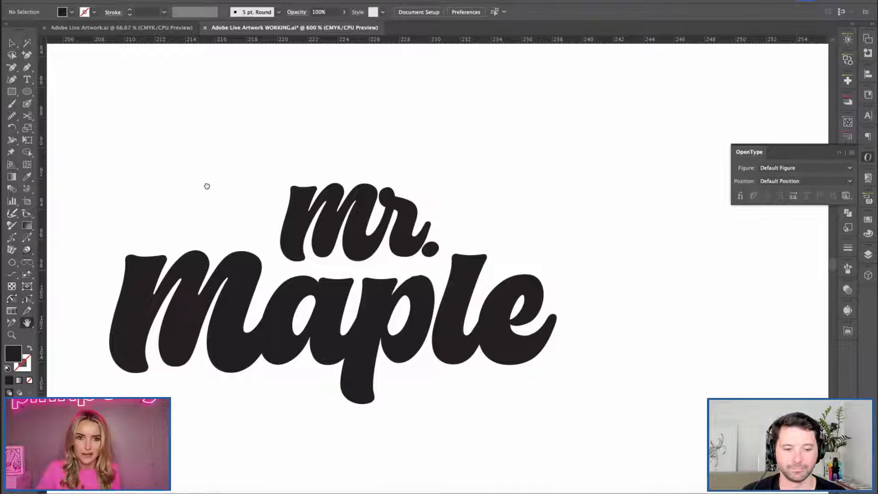
left_click_drag(206, 185, 246, 186)
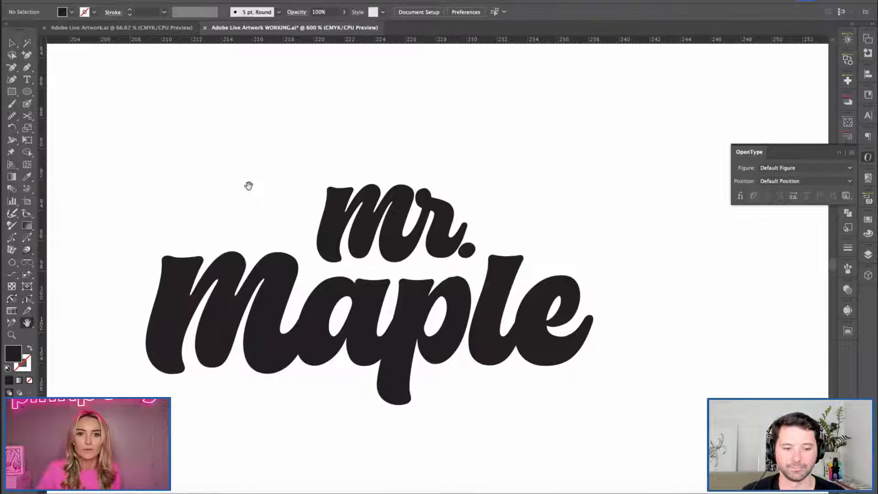
left_click(255, 315)
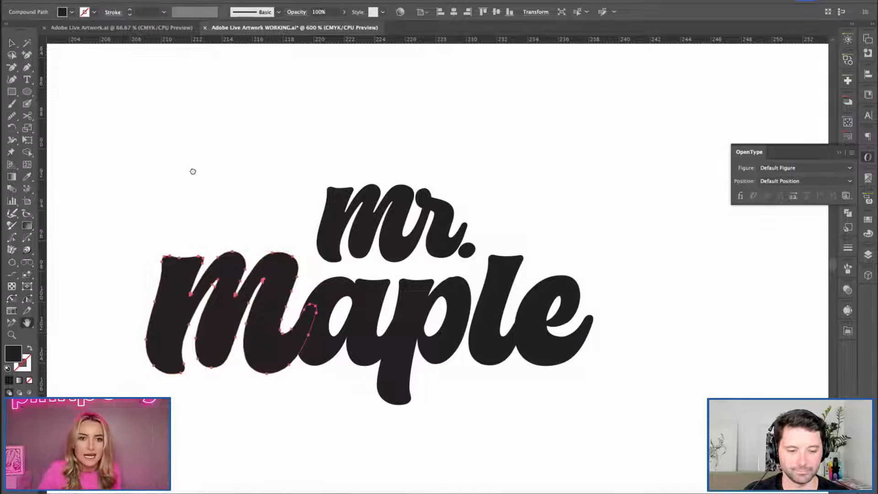
left_click_drag(192, 171, 211, 160)
key("Left")
key("Right")
key("Right")
key("Up")
left_click(244, 198)
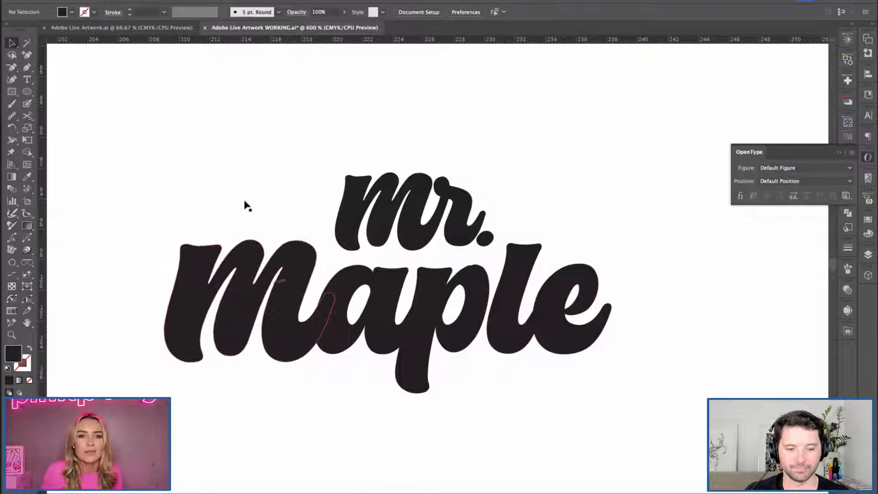
Shift the enlarged m of "maple" slightly left, away from the a.
left_click(295, 329)
key("Down")
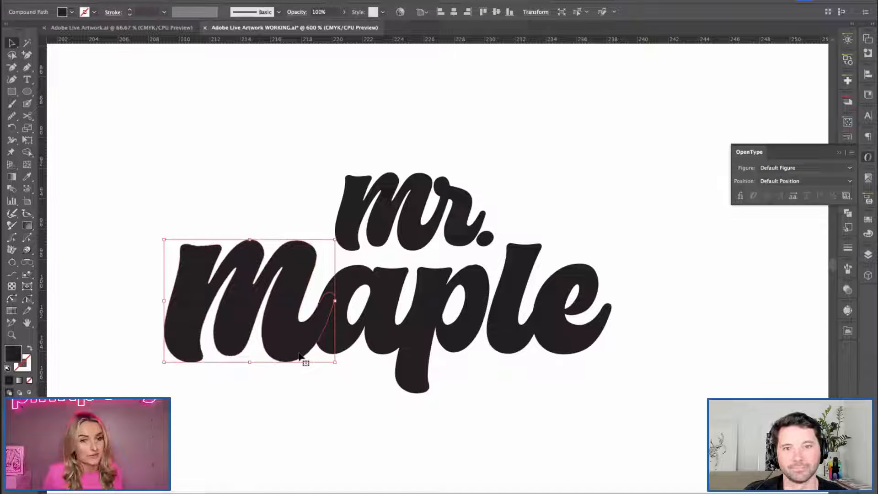
left_click_drag(280, 340, 274, 336)
left_click(210, 191)
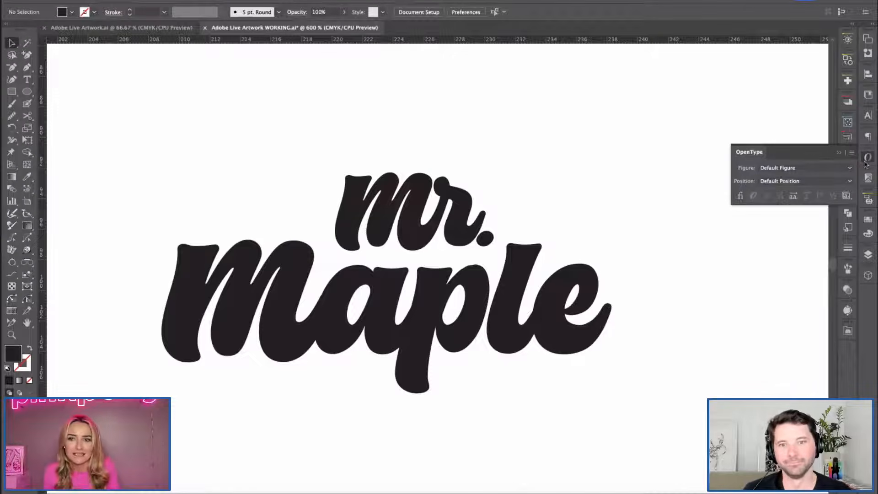
Enlarge "mr." slightly up and to the left, keeping its lower right corner in place.
scroll(264, 186, "down", 1)
left_click(440, 208)
left_click_drag(335, 162, 333, 164)
left_click(219, 152)
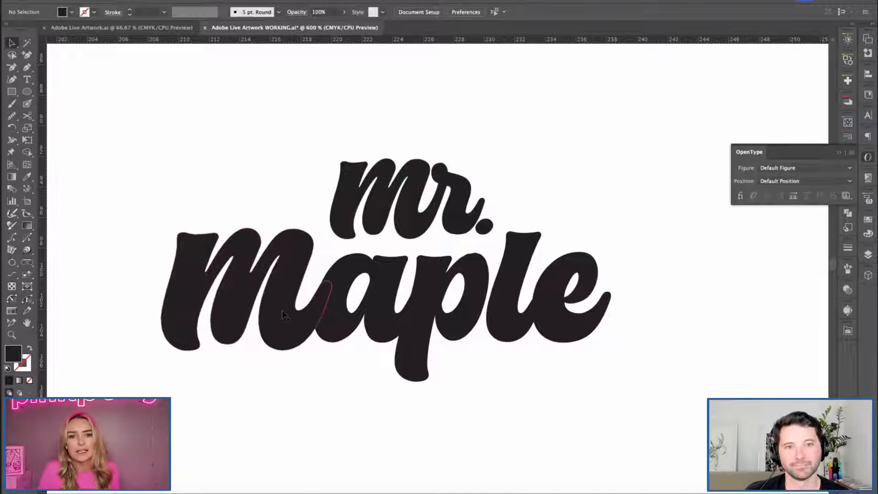
Try moving the m of "maple" slightly right, and undo the last two changes.
left_click_drag(276, 312, 278, 312)
left_click(273, 194)
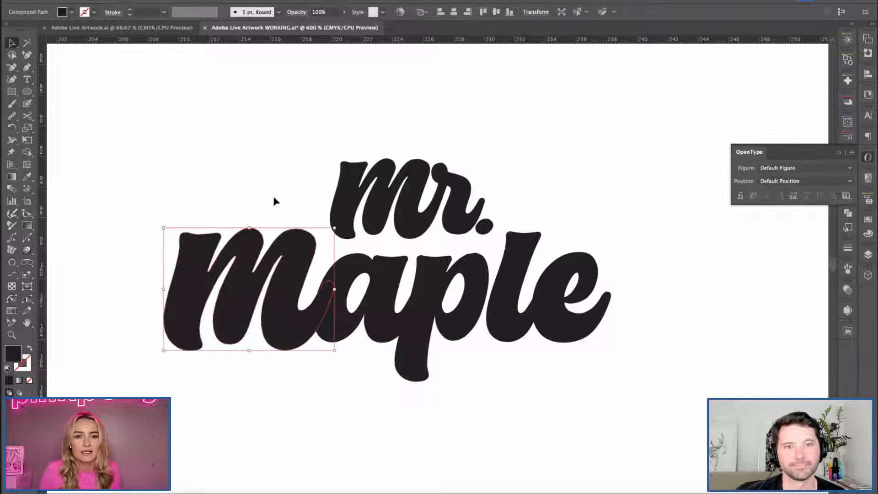
key("super+z")
key("super+z")
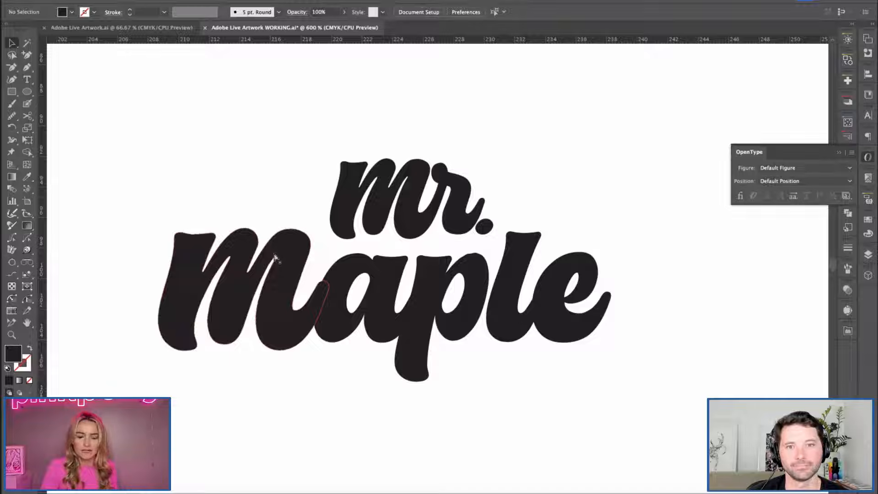
Nudge the enlarged m of "maple" right so its tail overlaps the a.
left_click(274, 258)
key("Right")
left_click(241, 164)
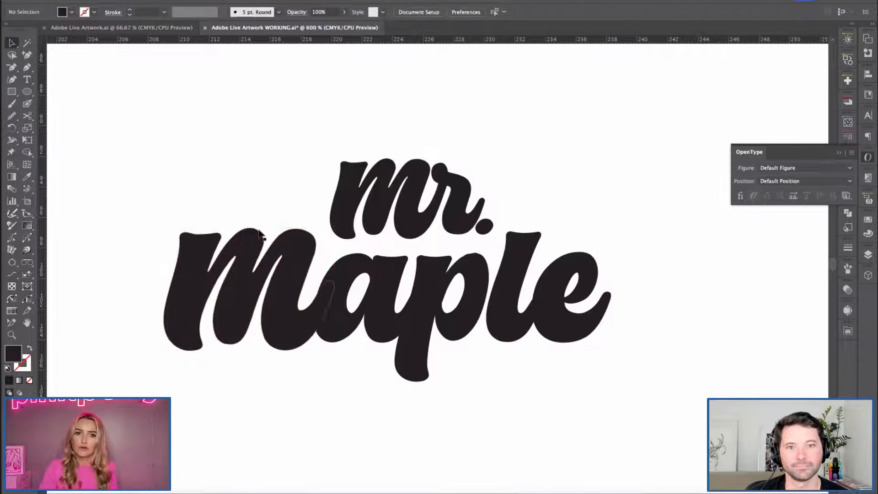
key("space")
key("super+minus")
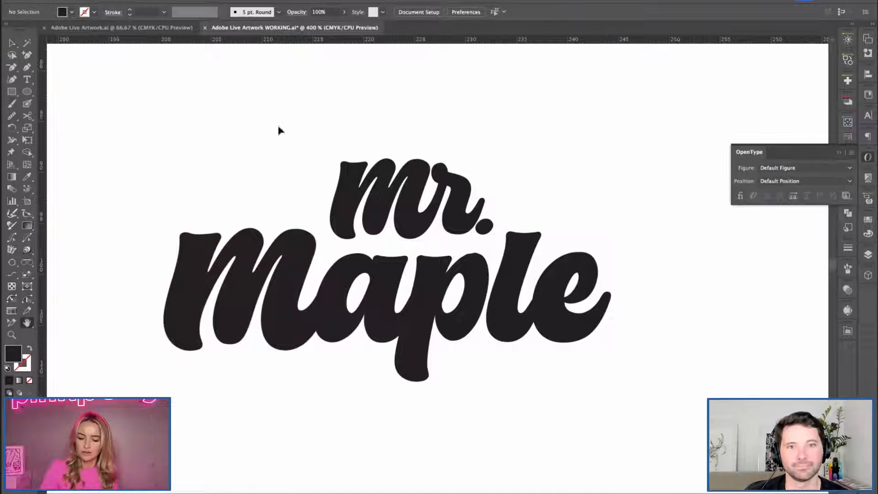
left_click_drag(296, 192, 274, 161)
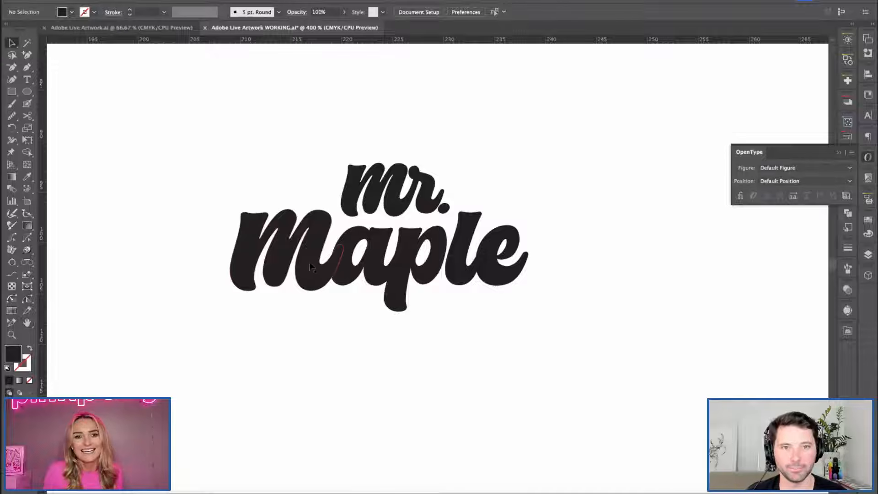
Add two horizontal guides, along the baseline of "aple" and along the top of the l.
left_click(307, 271)
left_click_drag(338, 42, 417, 286)
left_click_drag(288, 43, 411, 212)
Scale the m of "maple" down slightly toward the guides, and delete both guides.
left_click(278, 277)
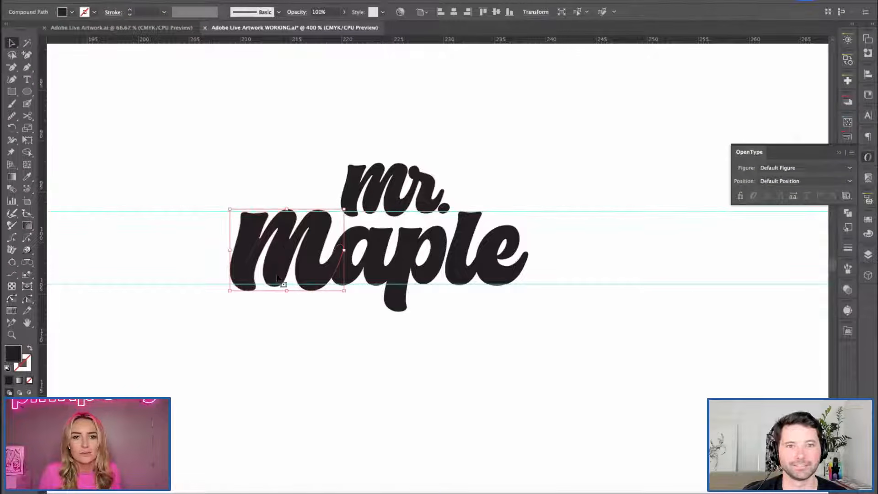
left_click_drag(230, 290, 234, 288)
left_click(259, 361)
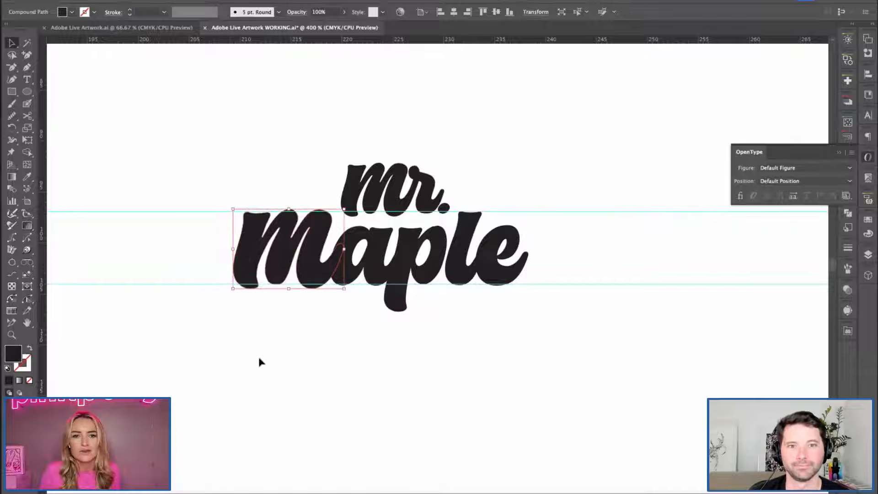
left_click_drag(153, 175, 193, 353)
key("Delete")
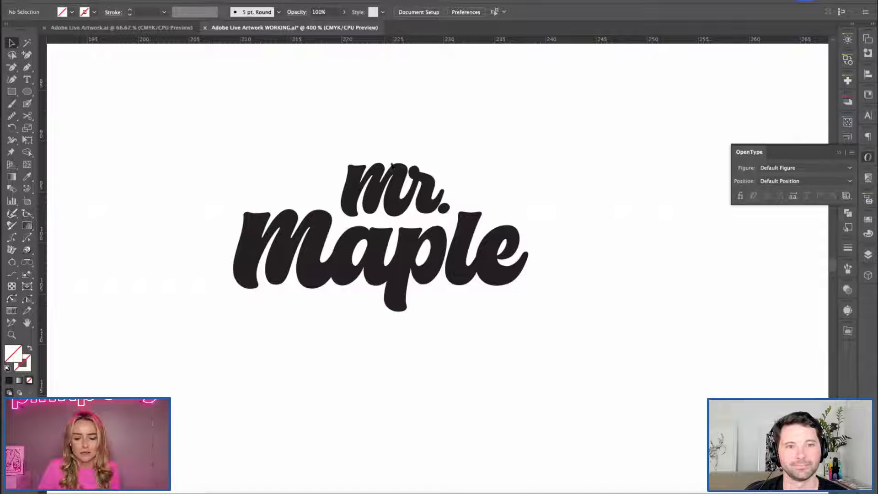
Lower "mr." slightly to tighten the gap above "aple".
left_click(444, 209)
left_click_drag(435, 204, 429, 209)
left_click(456, 215)
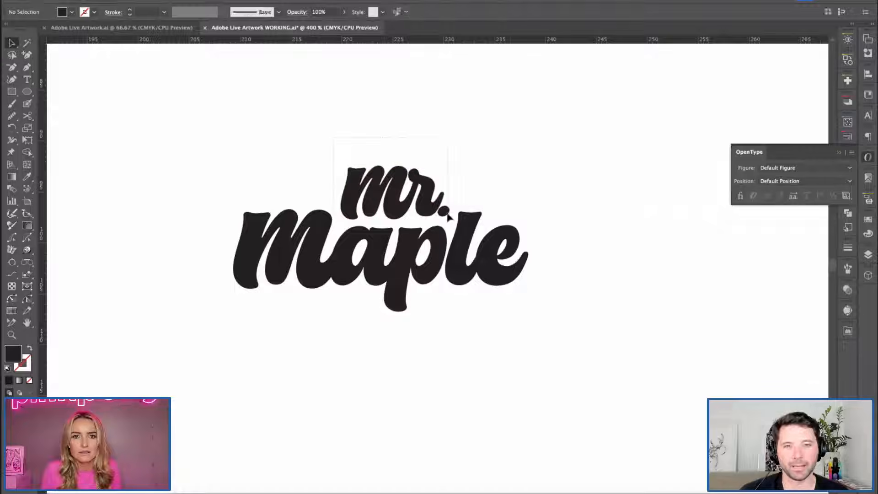
Try nudging the large m of "maple" further left of the a, and return it to its place.
scroll(295, 399, "down", 3)
scroll(297, 396, "up", 3)
scroll(302, 399, "down", 4)
left_click_drag(310, 381, 313, 365)
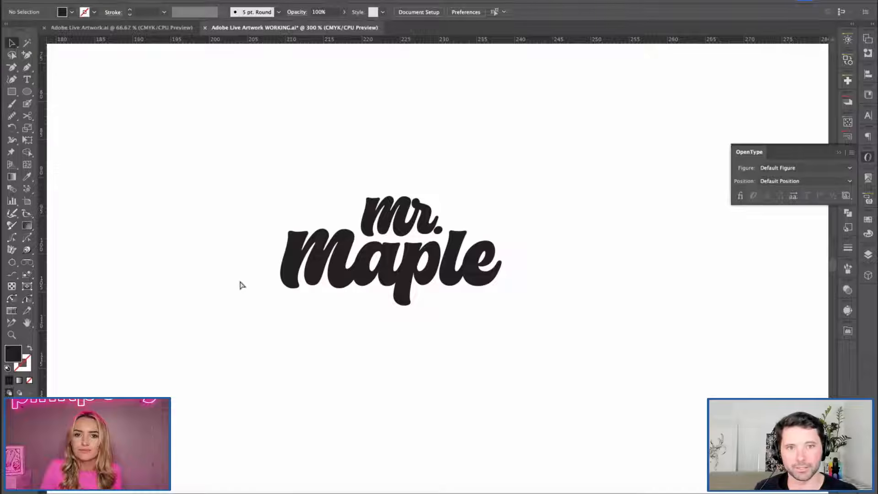
key("super+equal")
key("super+equal")
left_click_drag(319, 195, 390, 211)
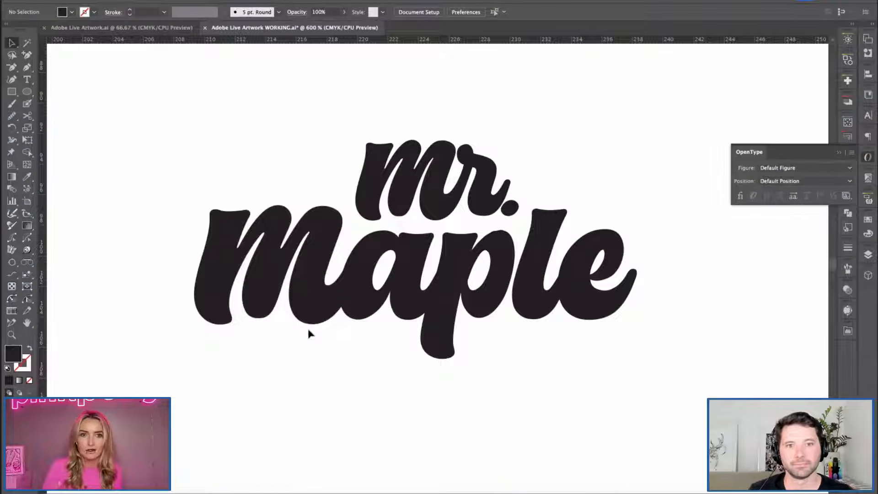
left_click_drag(167, 147, 229, 354)
key("Left")
key("Left")
key("Left")
key("Right")
key("Right")
key("Right")
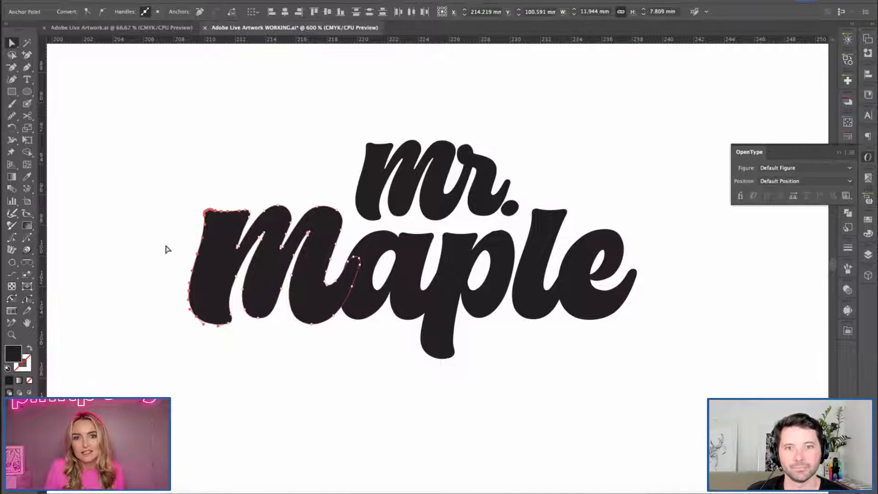
left_click(128, 237)
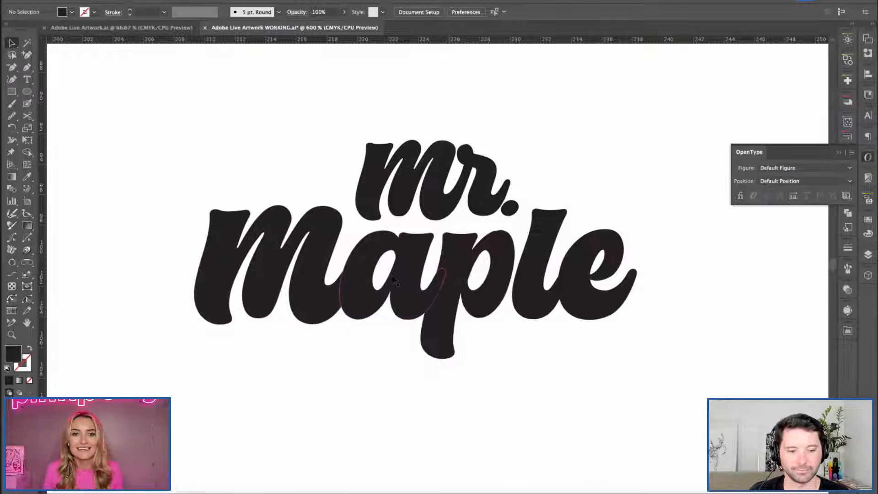
Collapse the floating OpenType panel to clear the canvas around the wordmark.
key("super+minus")
key("super+minus")
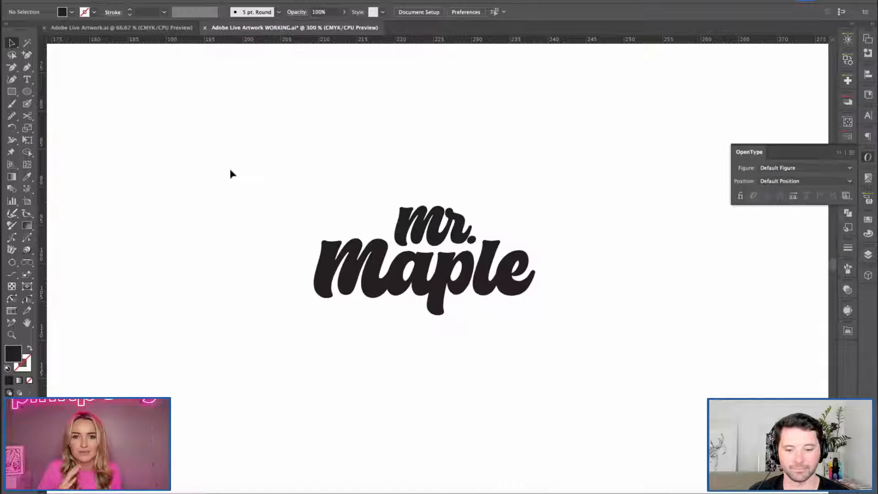
left_click_drag(308, 199, 283, 185)
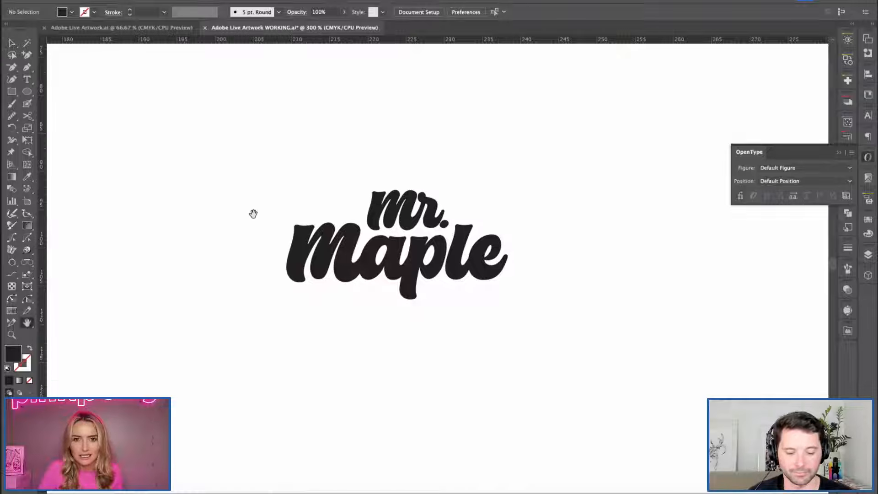
left_click(868, 157)
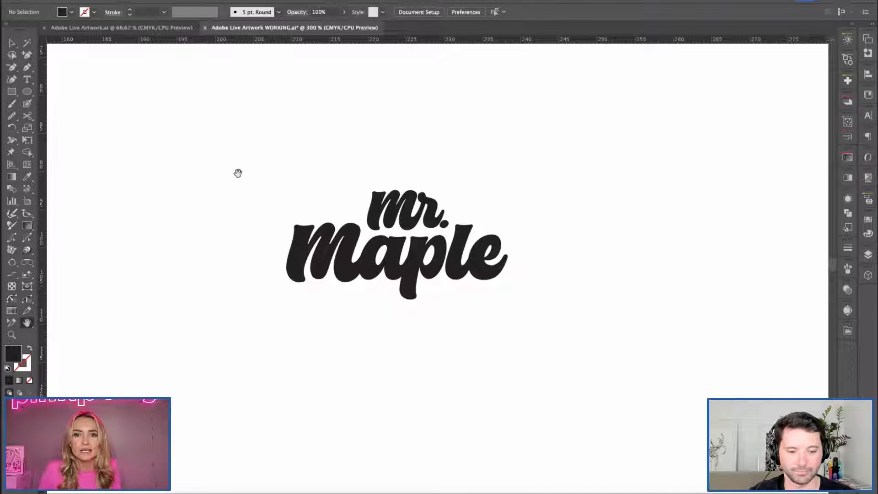
Scale up the whole "mr. maple" wordmark proportionally.
key("v")
left_click_drag(241, 152, 512, 337)
left_click_drag(508, 303, 502, 283)
left_click(257, 160)
key("super+equal")
key("h")
left_click_drag(234, 138, 259, 159)
key("c")
key("v")
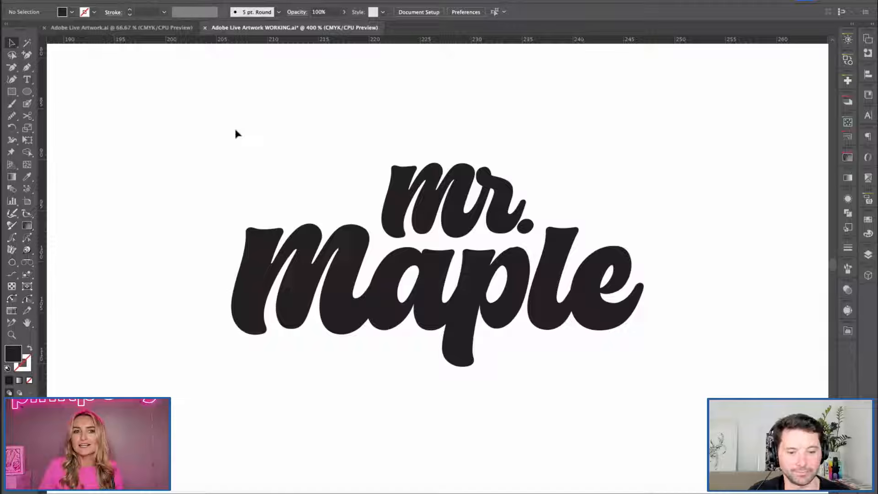
Examine the letter joins, the overlap of the m and a, and the gap between "mr." and "maple".
key("h")
left_click_drag(252, 191, 226, 197)
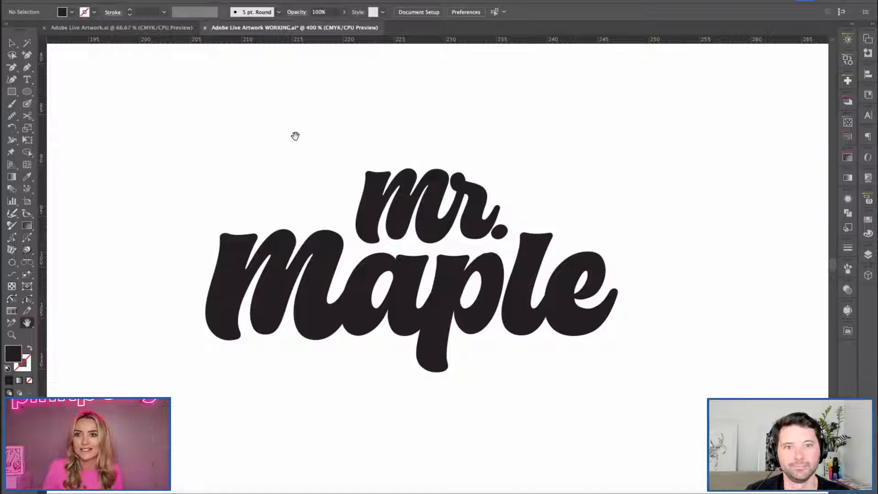
scroll(508, 283, "down", 2)
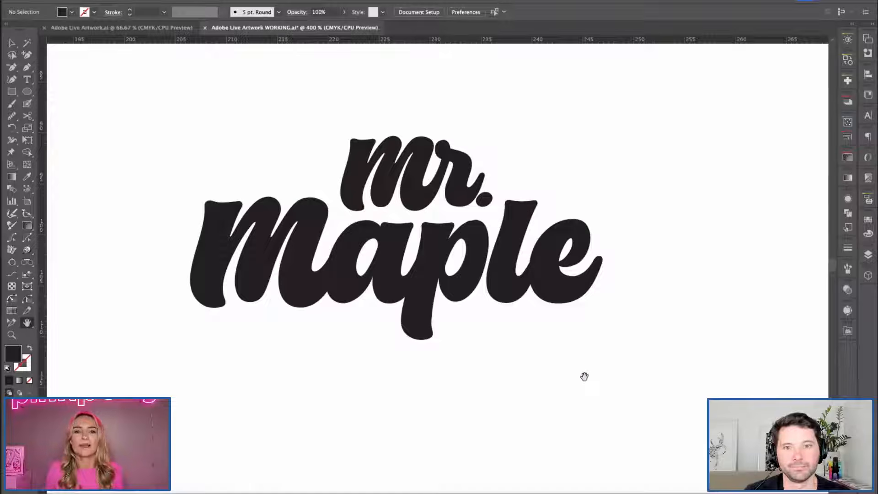
key("super+equal")
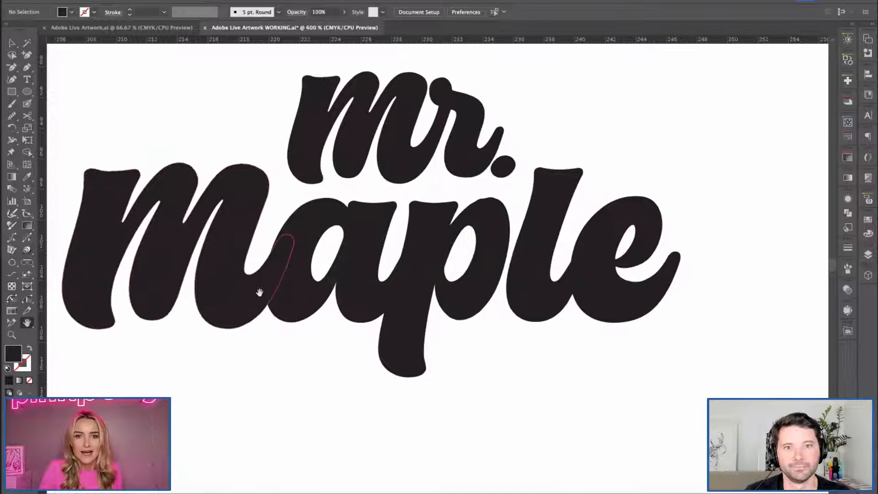
scroll(259, 292, "up", 2)
scroll(259, 292, "left", 1)
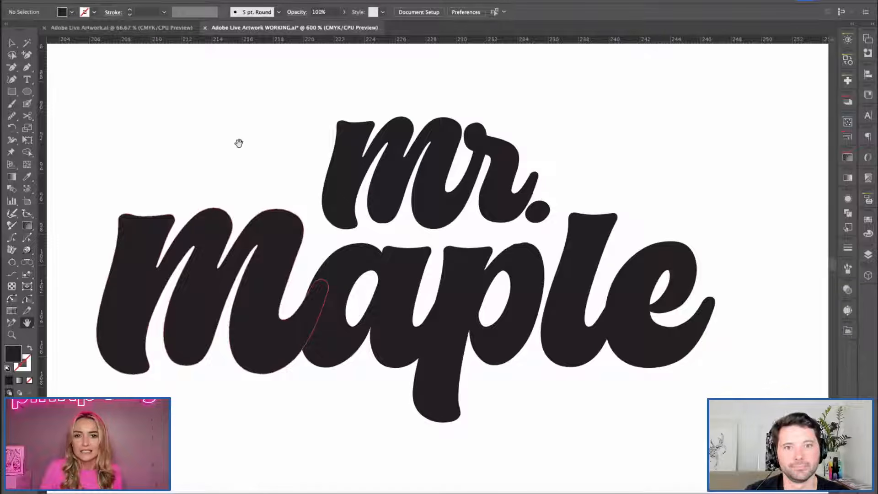
scroll(235, 150, "down", 1)
scroll(235, 150, "right", 2)
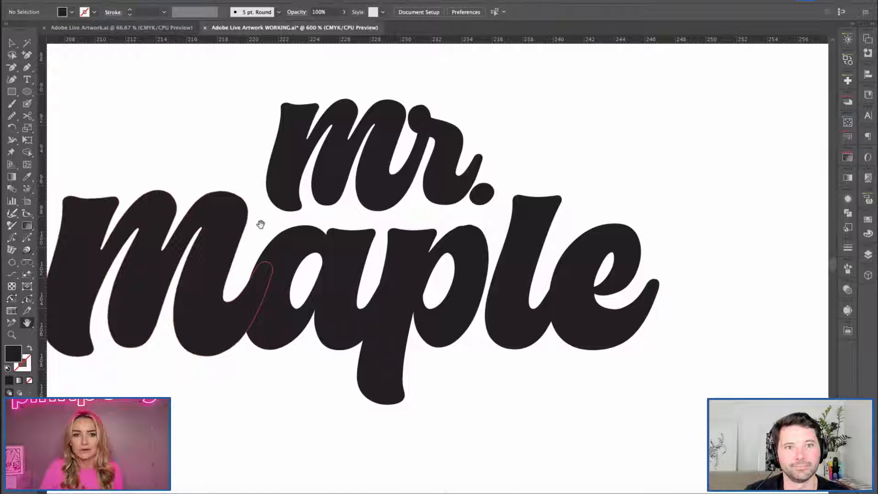
scroll(270, 143, "left", 2)
scroll(270, 143, "down", 1)
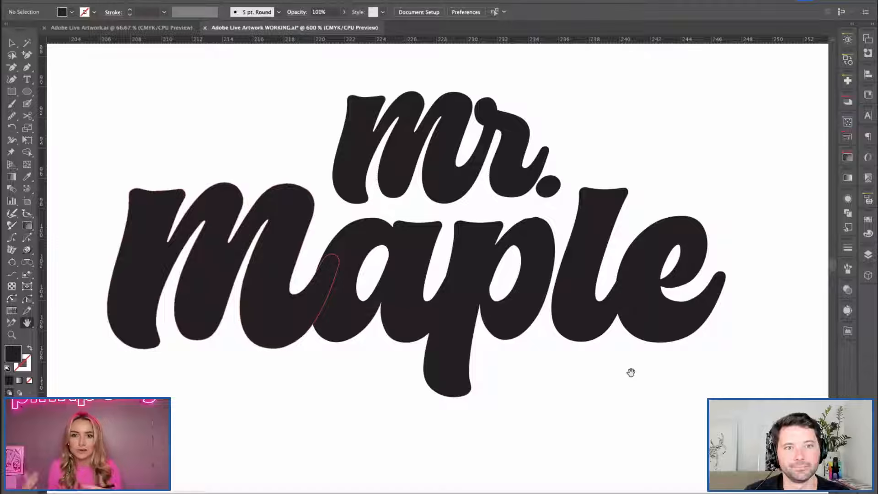
Try redrawing the foot of the first stem of the m in "maple" as a long syrup drip with the Pencil tool.
key("v")
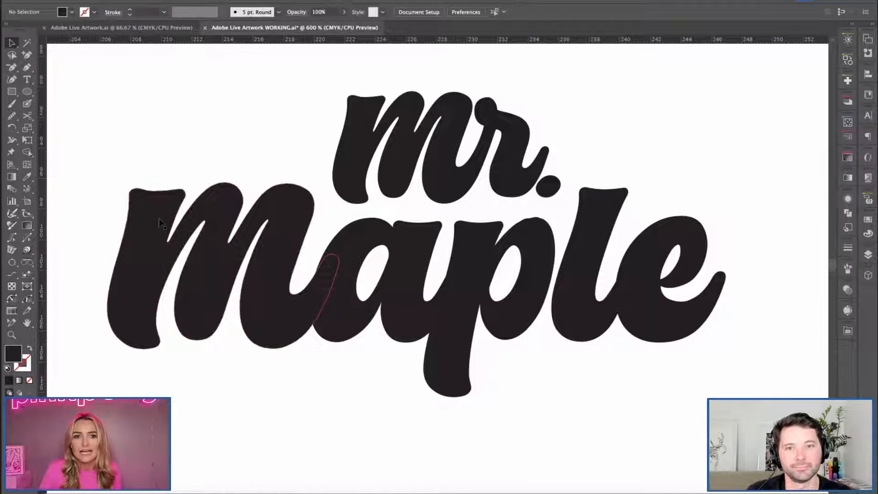
left_click_drag(240, 324, 310, 327)
key("super+plus")
left_click_drag(256, 391, 328, 328)
left_click(258, 116)
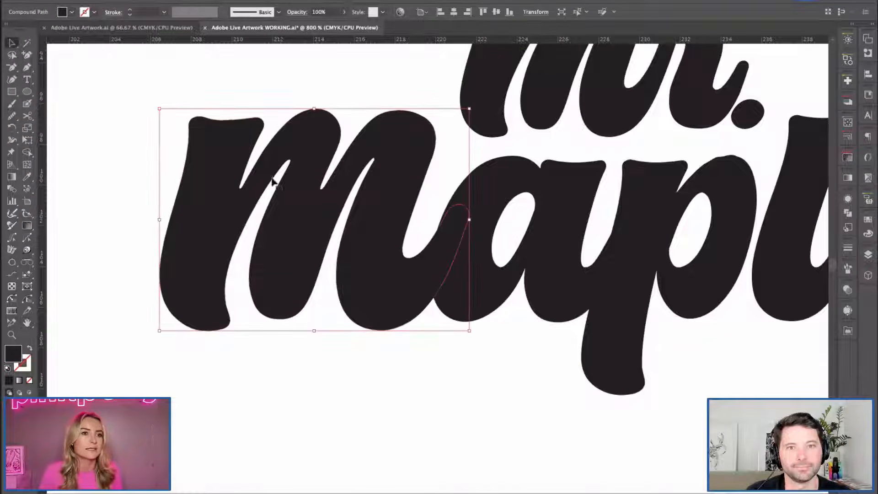
left_click_drag(12, 115, 64, 129)
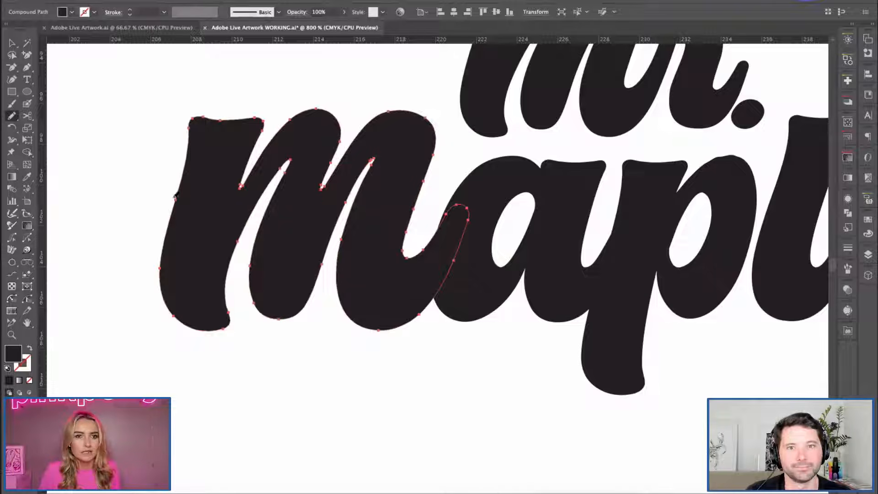
mouse_move(160, 286)
left_mouse_down()
mouse_move(166, 323)
mouse_move(188, 321)
mouse_move(202, 379)
mouse_move(237, 330)
mouse_move(235, 266)
left_mouse_up()
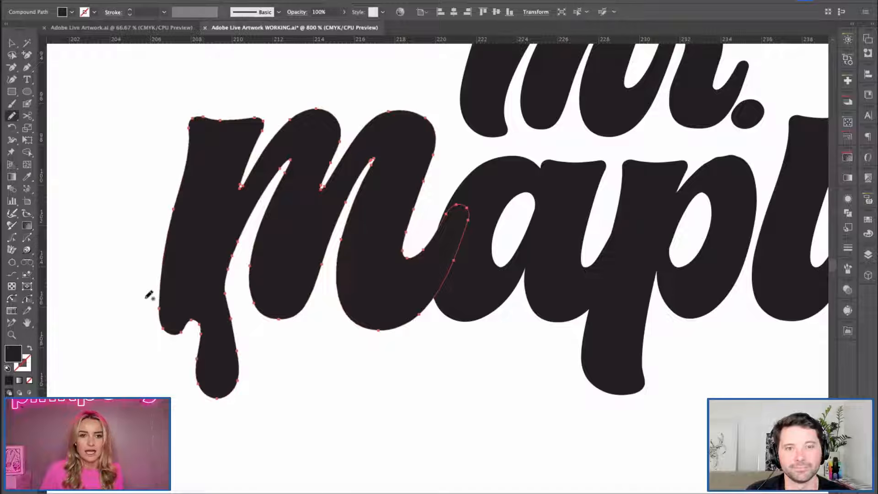
key("v")
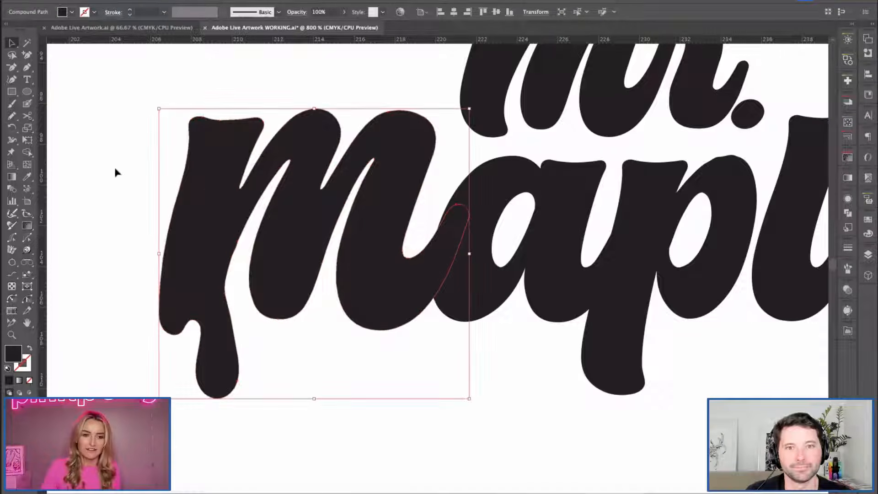
left_click(113, 255)
key("ctrl+z")
key("ctrl+z")
key("ctrl+z")
key("ctrl+z")
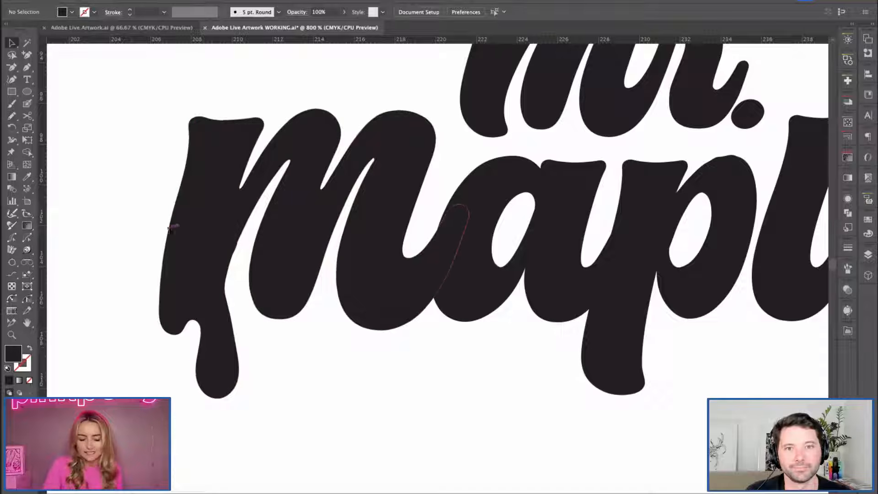
Try redrawing the foot of the m's first stem as two uneven syrup drips with the Pencil tool.
key("n")
mouse_move(168, 219)
left_mouse_down()
mouse_move(157, 284)
mouse_move(177, 370)
mouse_move(203, 342)
mouse_move(231, 375)
mouse_move(229, 279)
left_mouse_up()
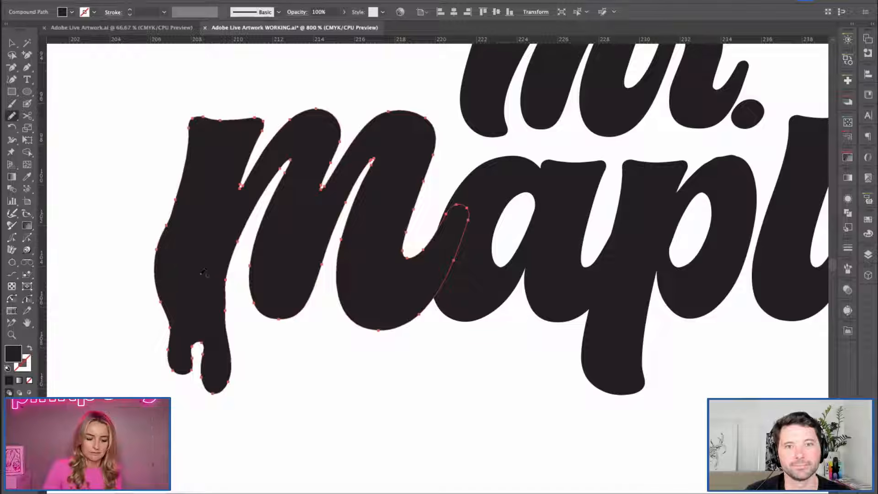
key("ctrl+z")
Try tapering the foot of the m's first stem into one narrow drip with the Pencil tool, and undo it.
mouse_move(177, 210)
left_mouse_down()
mouse_move(165, 324)
mouse_move(215, 384)
mouse_move(213, 322)
mouse_move(231, 263)
left_mouse_up()
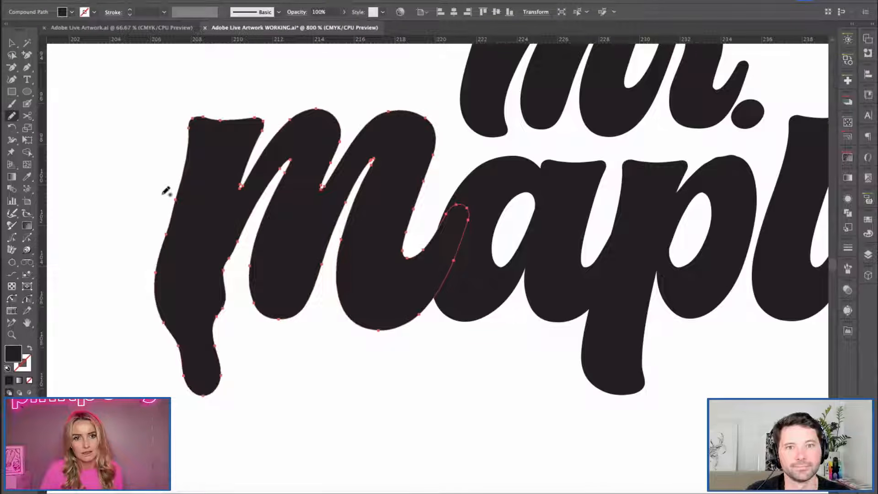
key("v")
left_click(409, 379)
key("space")
left_click_drag(406, 375, 322, 384)
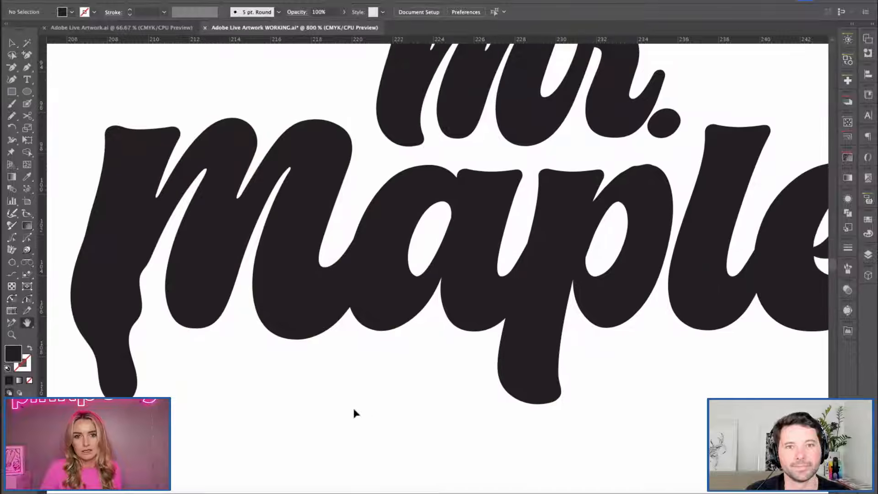
key("ctrl+minus")
key("ctrl+z")
Try redrawing the outer edge of the m's first stem with the Pencil tool, working close up on the letter.
key("space")
left_click(122, 210)
key("space")
key("ctrl+plus")
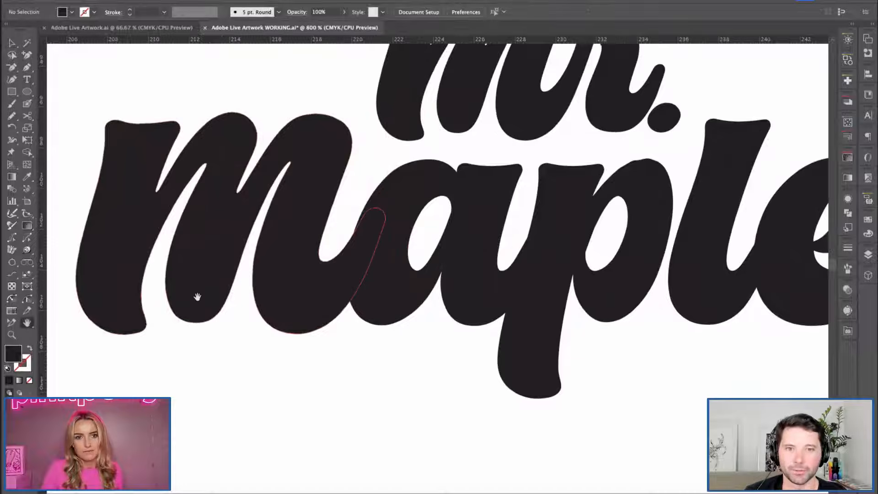
left_click_drag(196, 296, 290, 310)
key("ctrl+z")
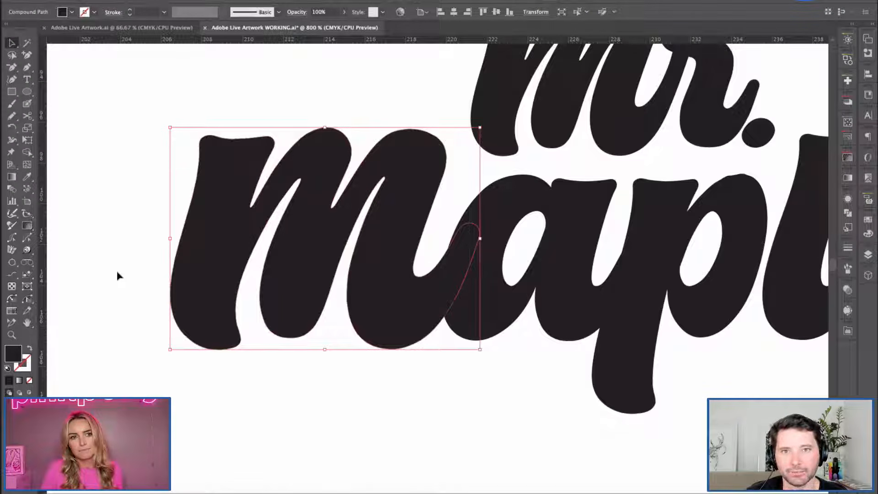
key("ctrl+plus")
key("space")
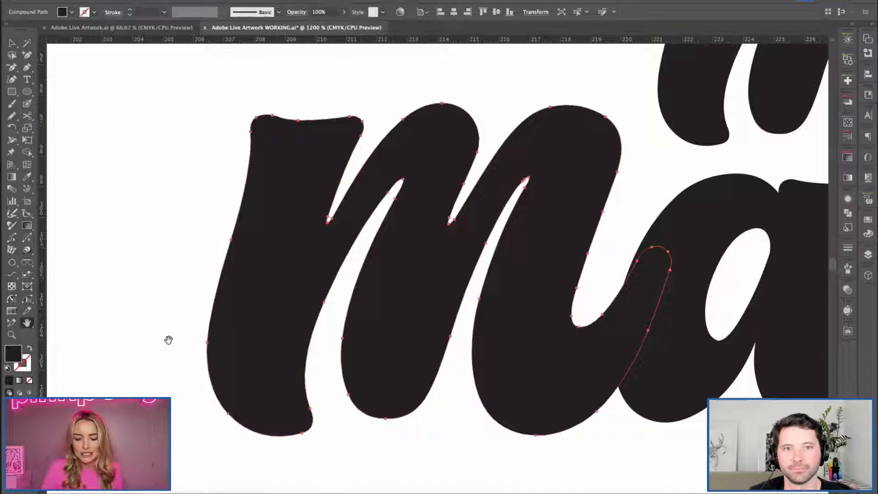
left_click_drag(164, 362, 170, 296)
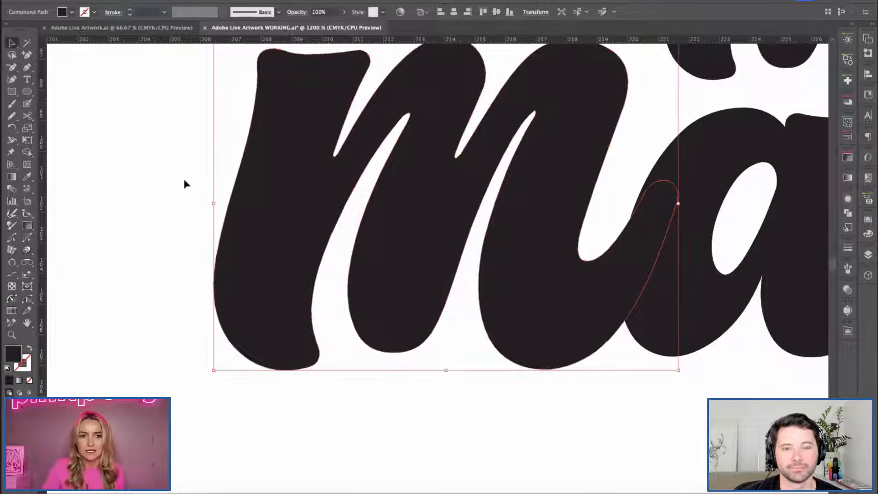
left_click(12, 115)
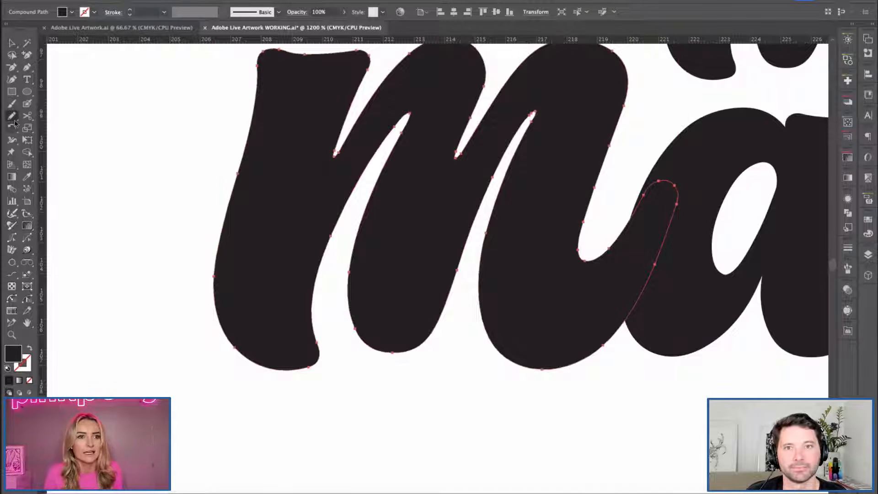
mouse_move(232, 179)
left_mouse_down()
mouse_move(198, 290)
mouse_move(269, 367)
left_mouse_up()
key("super+z")
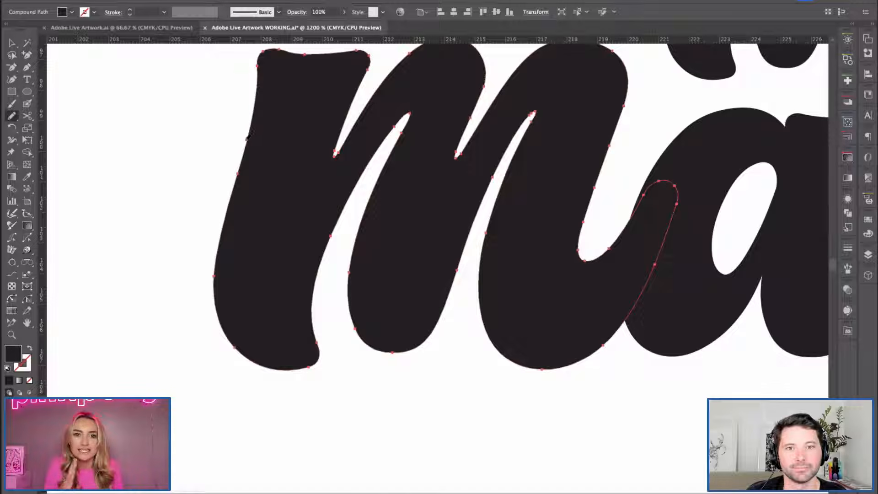
Try reshaping the m's first stem into a wide foot bulging out to the left, and undo the attempts.
mouse_move(247, 161)
left_mouse_down()
mouse_move(300, 396)
mouse_move(314, 259)
left_mouse_up()
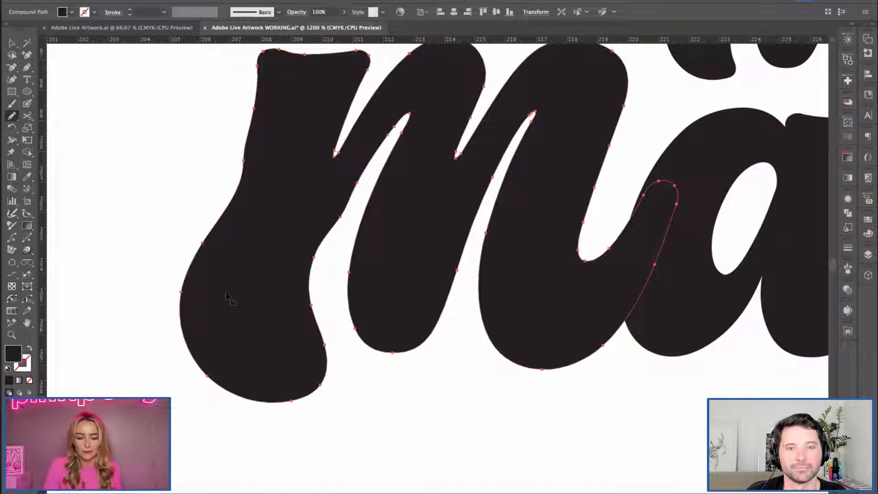
key("super+z")
mouse_move(229, 194)
left_mouse_down()
mouse_move(189, 355)
mouse_move(402, 443)
mouse_move(440, 412)
mouse_move(329, 256)
left_mouse_up()
key("super+z")
Try extending the foot of the m's first stem into a tail running right beneath the middle stem.
mouse_move(237, 182)
left_mouse_down()
mouse_move(212, 383)
mouse_move(410, 388)
mouse_move(337, 330)
left_mouse_up()
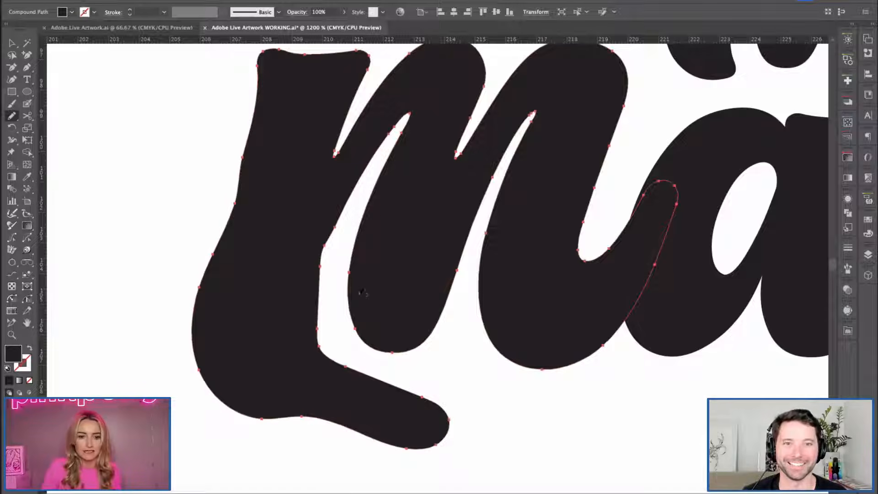
key("super+z")
mouse_move(237, 194)
left_mouse_down()
mouse_move(215, 287)
mouse_move(261, 394)
mouse_move(319, 425)
mouse_move(308, 295)
left_mouse_up()
key("super+z")
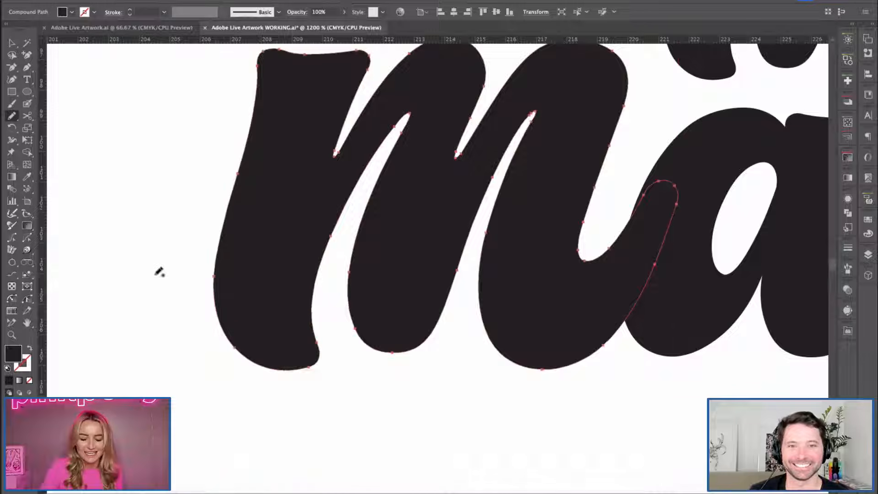
Try redrawing the foot of the m's first stem as two uneven drips with the Pencil tool, and undo it.
left_click_drag(167, 185, 122, 219)
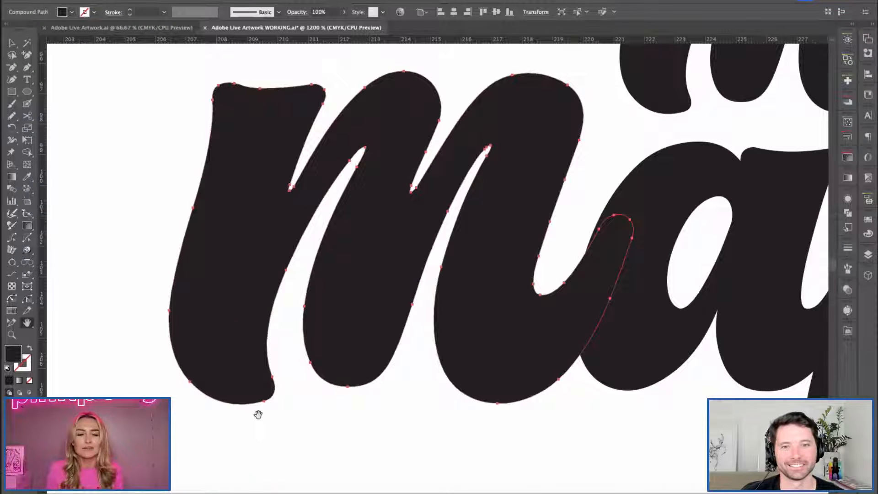
left_click(13, 116)
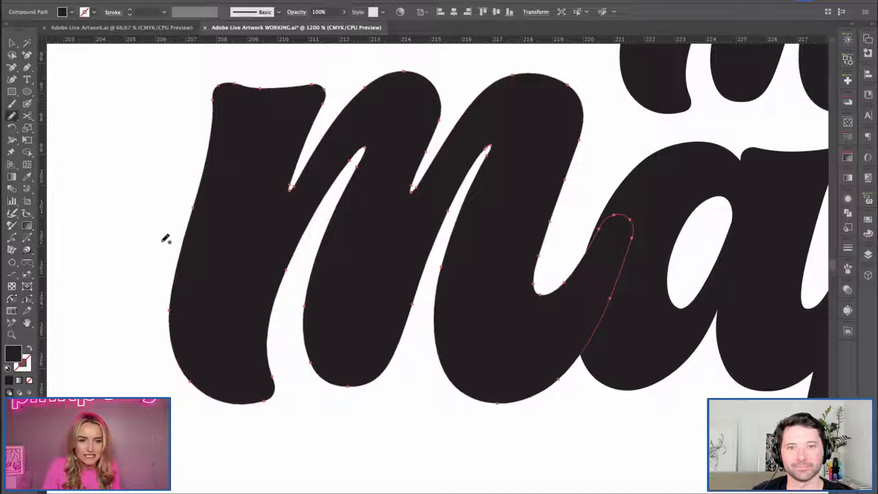
key("space")
left_click_drag(222, 306, 232, 279)
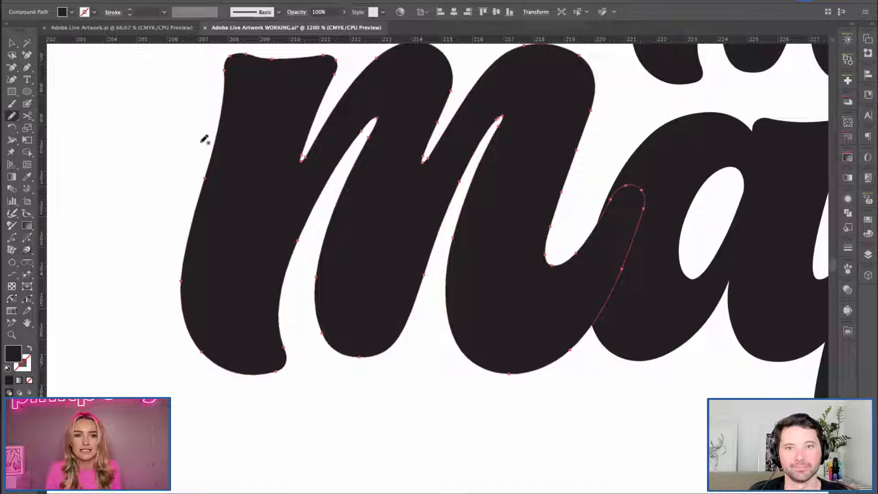
mouse_move(208, 167)
left_mouse_down()
mouse_move(180, 237)
mouse_move(167, 321)
mouse_move(200, 411)
mouse_move(232, 453)
mouse_move(284, 420)
mouse_move(309, 426)
mouse_move(279, 349)
mouse_move(297, 280)
left_mouse_up()
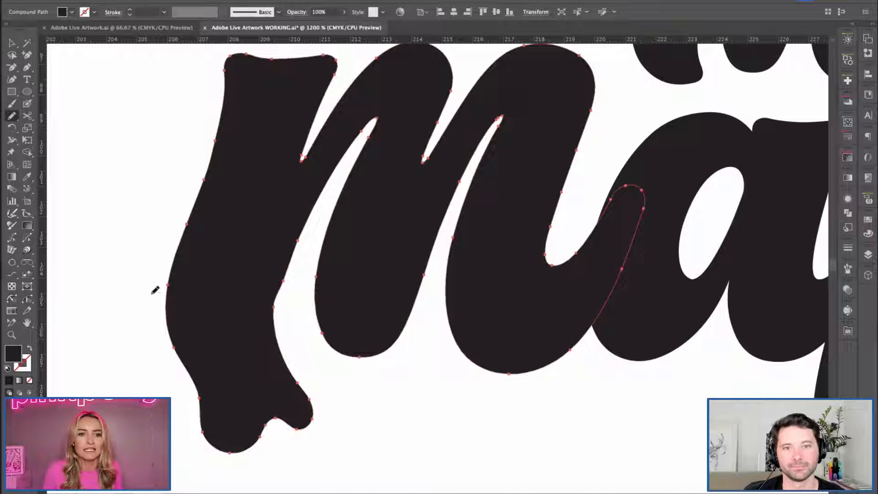
key("ctrl+z")
key("ctrl+z")
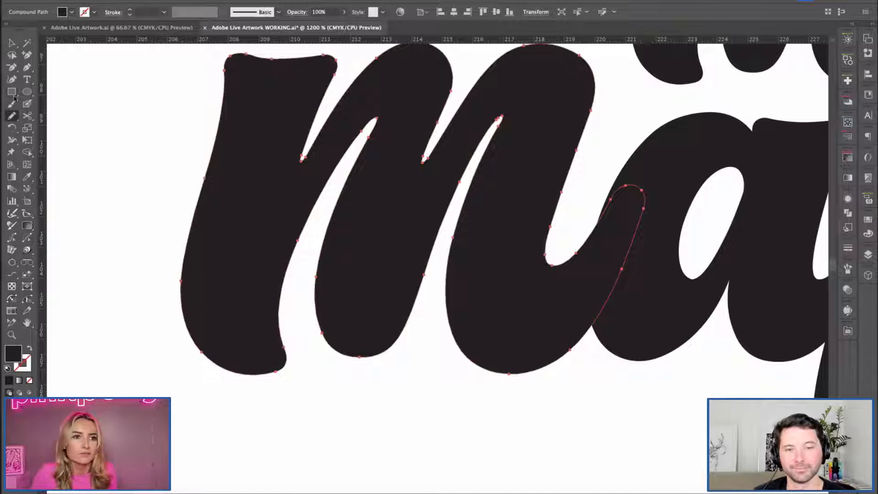
Try redrawing the m's first stem foot at a more accurate Pencil fidelity, and undo the attempts.
double_click(11, 117)
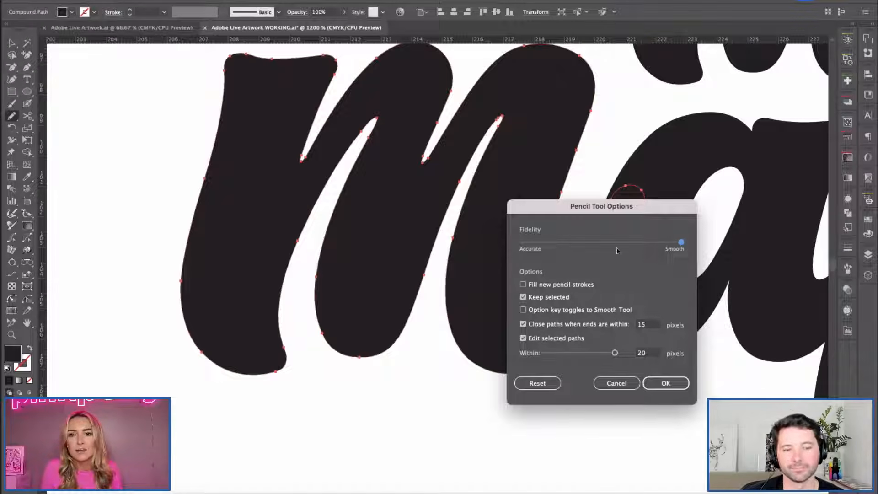
left_click(666, 383)
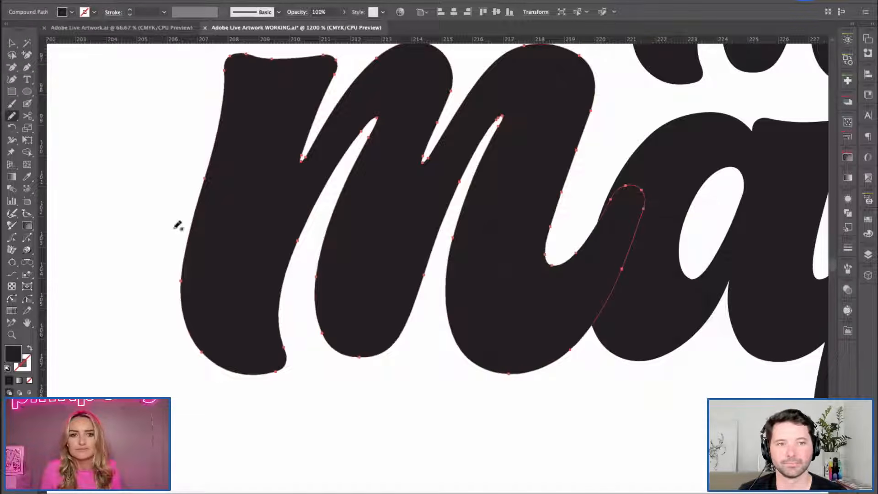
mouse_move(209, 163)
left_mouse_down()
mouse_move(181, 284)
mouse_move(184, 402)
mouse_move(280, 440)
mouse_move(278, 348)
left_mouse_up()
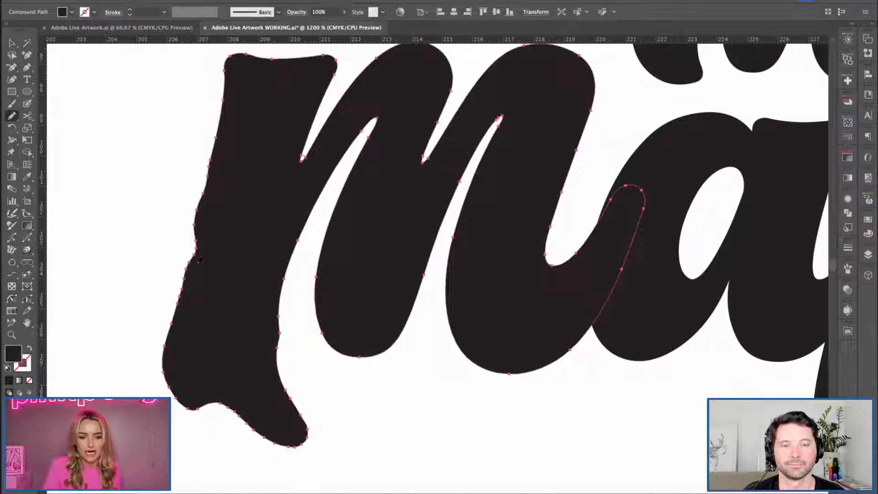
key("super+z")
mouse_move(205, 180)
left_mouse_down()
mouse_move(184, 280)
mouse_move(188, 415)
mouse_move(224, 412)
mouse_move(300, 436)
left_mouse_up()
key("super+z")
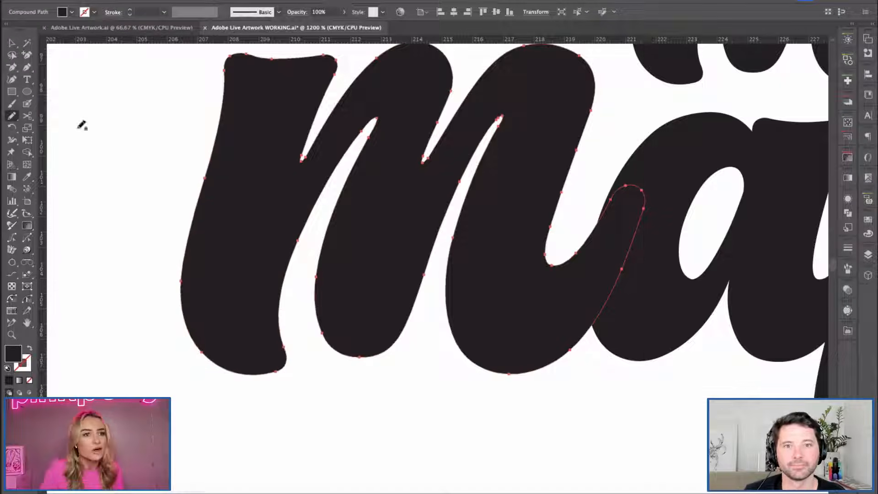
Set the Pencil tool's fidelity fully to Smooth.
double_click(11, 115)
left_click_drag(571, 242, 680, 242)
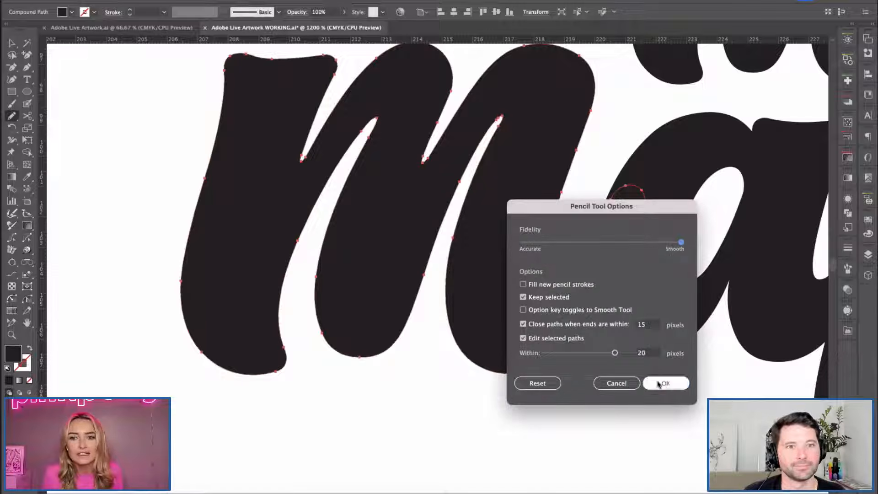
left_click(666, 383)
Redraw the underside of the e in "maple" as two syrup drips with the Pencil tool, the left one longer.
key("space")
left_click_drag(631, 344, 409, 301)
key("v")
left_click(500, 380)
key("space")
left_click_drag(666, 284, 250, 280)
left_click_drag(529, 300, 373, 298)
left_click(426, 230)
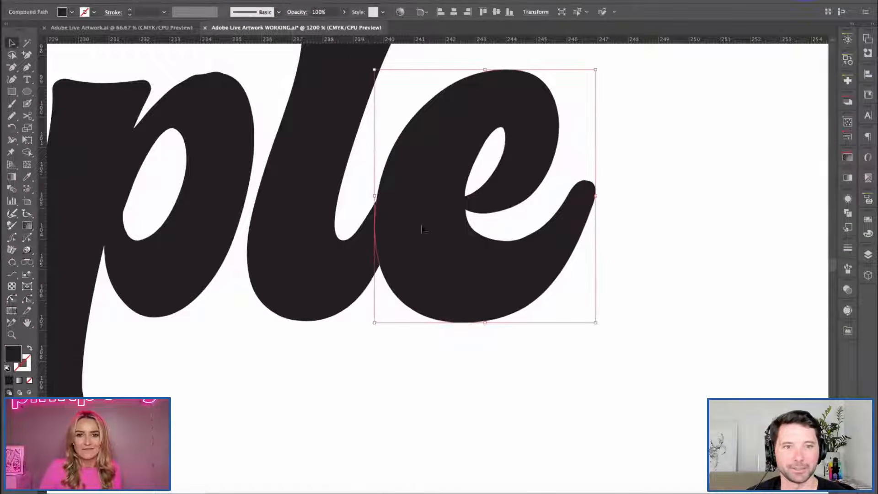
key("super+minus")
key("space")
left_click_drag(379, 388, 386, 334)
left_click_drag(12, 117, 58, 128)
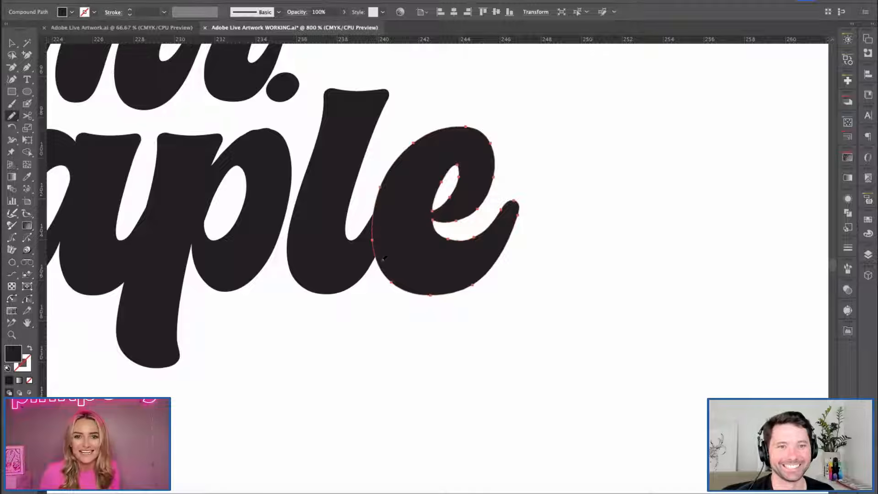
mouse_move(375, 264)
left_mouse_down()
mouse_move(387, 296)
mouse_move(386, 349)
mouse_move(419, 349)
mouse_move(439, 313)
mouse_move(445, 333)
mouse_move(461, 336)
mouse_move(472, 301)
mouse_move(505, 266)
left_mouse_up()
key("v")
left_click(353, 360)
Try drawing a small round droplet beneath the e's drips with the Pencil tool, and delete it.
key("super+minus")
key("space")
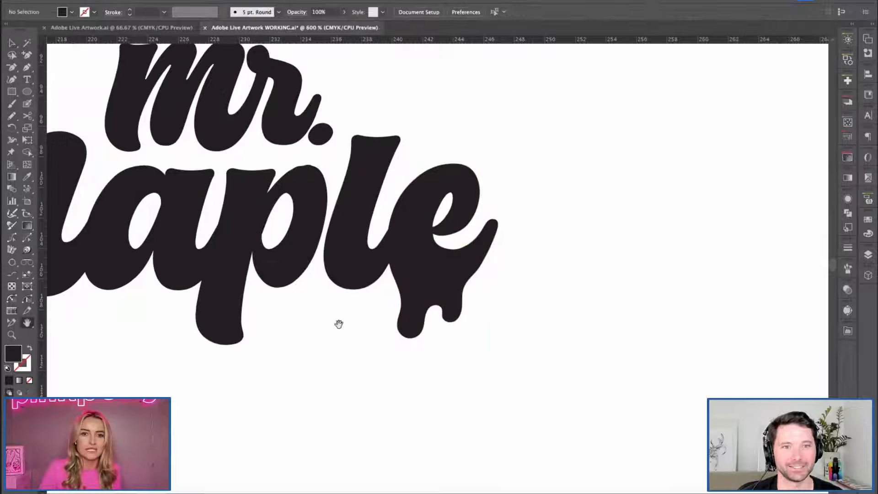
left_click_drag(340, 323, 464, 321)
left_click_drag(419, 375, 484, 357)
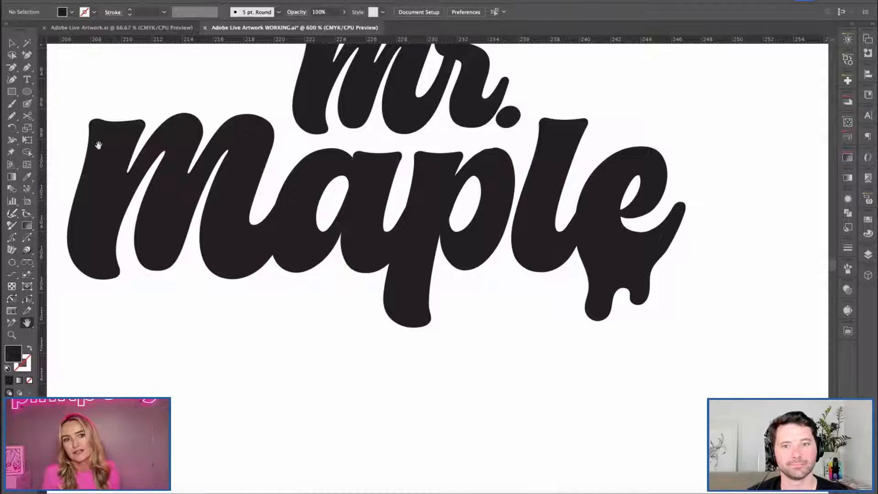
left_click_drag(543, 343, 494, 344)
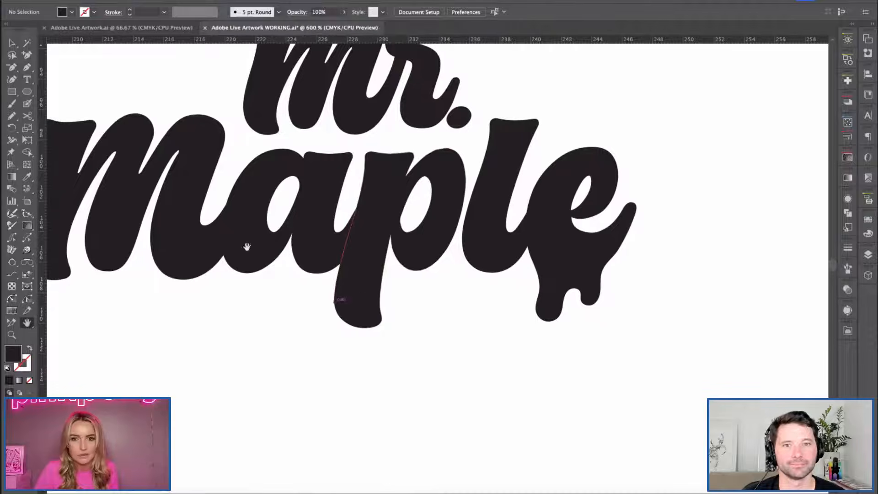
left_click(9, 117)
mouse_move(577, 335)
left_mouse_down()
mouse_move(583, 353)
mouse_move(571, 340)
left_mouse_up()
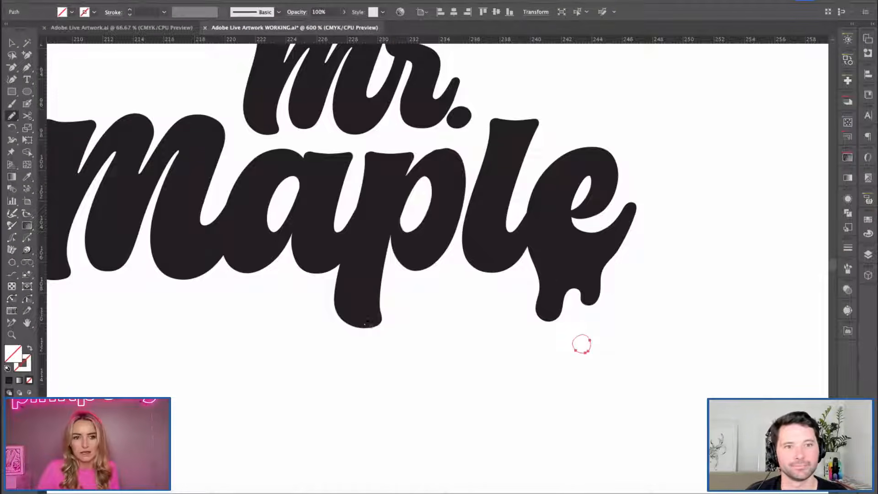
key("Delete")
Draw a small teardrop beneath the e's drips with the Pencil tool and give it the lettering's dark fill.
double_click(13, 117)
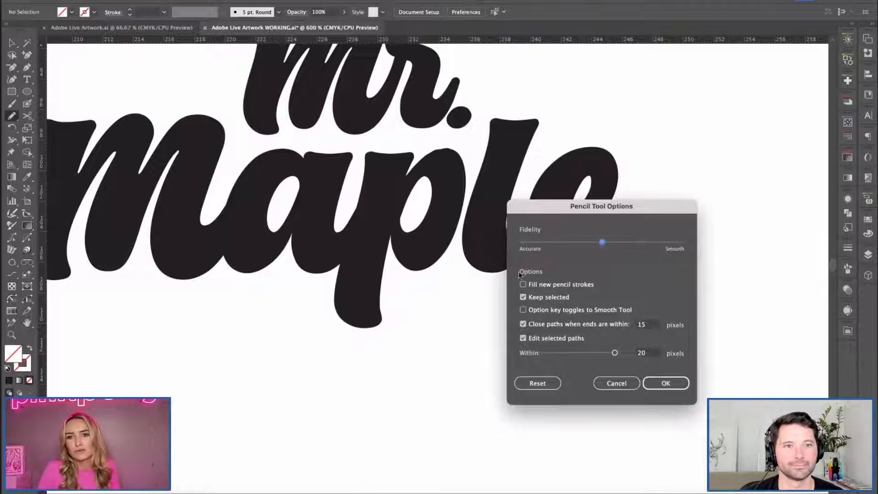
key("Return")
key("b")
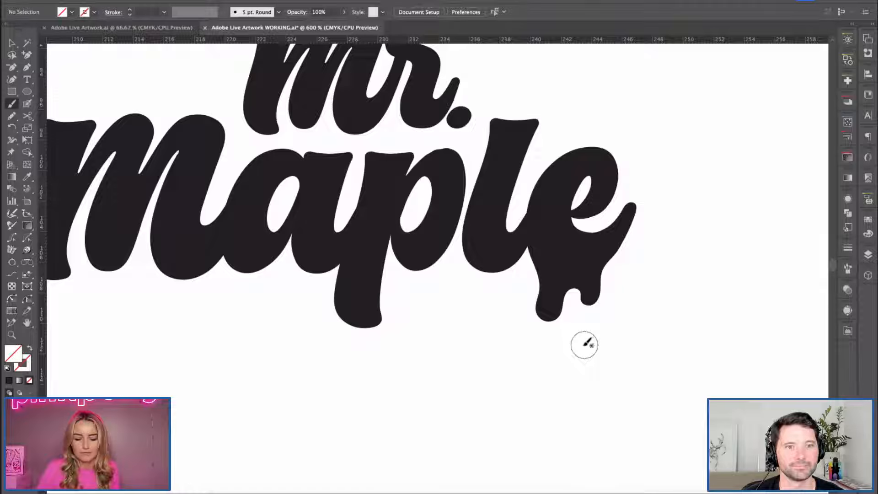
key("p")
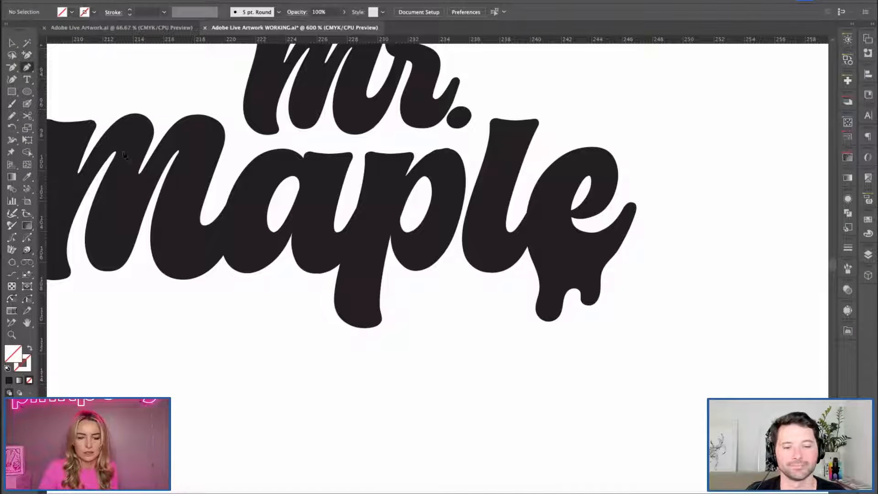
key("n")
mouse_move(579, 321)
left_mouse_down()
mouse_move(581, 350)
mouse_move(579, 321)
left_mouse_up()
key("i")
left_click(546, 183)
key("v")
left_click(580, 467)
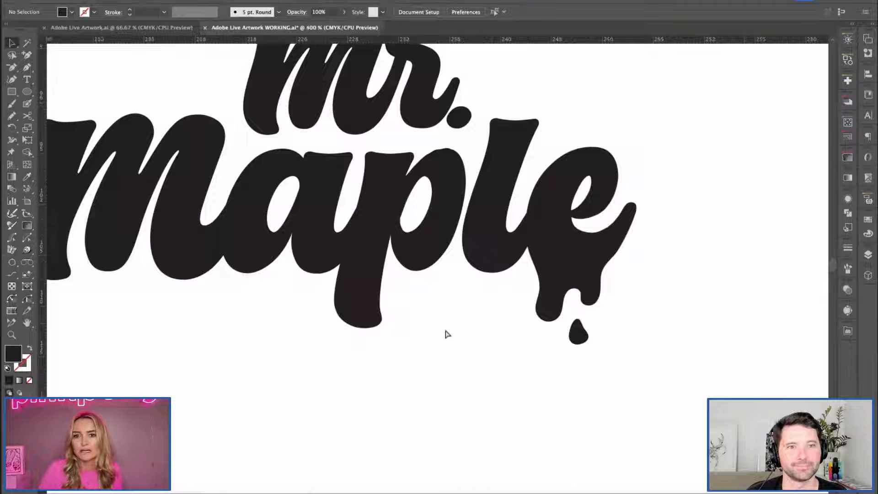
Examine the whole wordmark from further out, then the e's drips and teardrop close up.
key("ctrl+minus")
key("ctrl+minus")
left_click_drag(462, 334, 493, 374)
key("ctrl+equal")
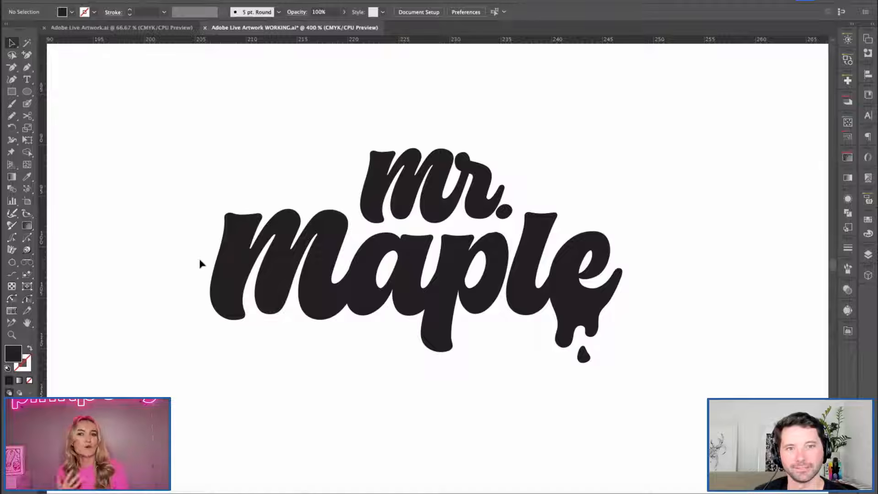
key("h")
left_click_drag(547, 379, 426, 337)
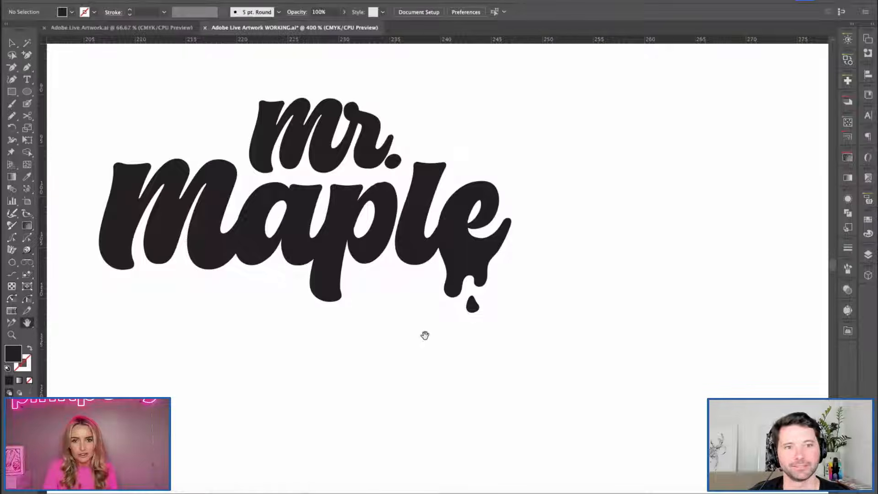
key("ctrl+equal")
key("ctrl+equal")
Try reshaping the e's two drips and the gap between them with the Pencil tool.
key("v")
left_click(423, 329)
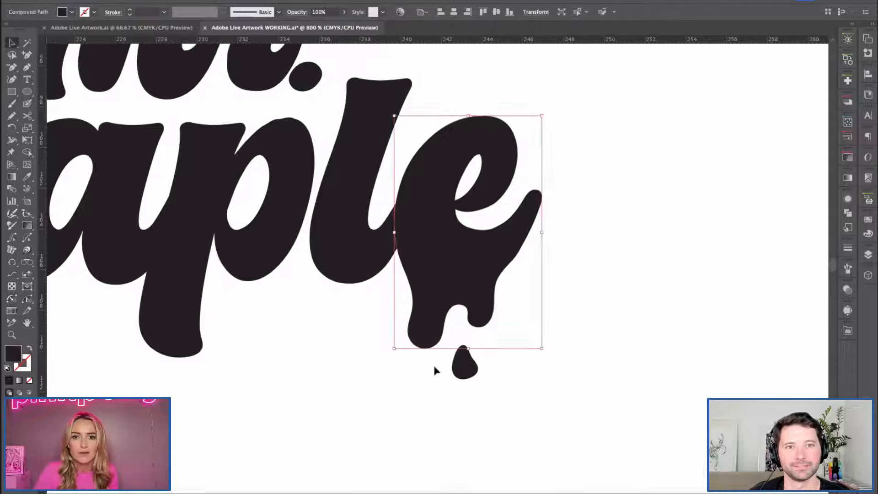
left_click(11, 117)
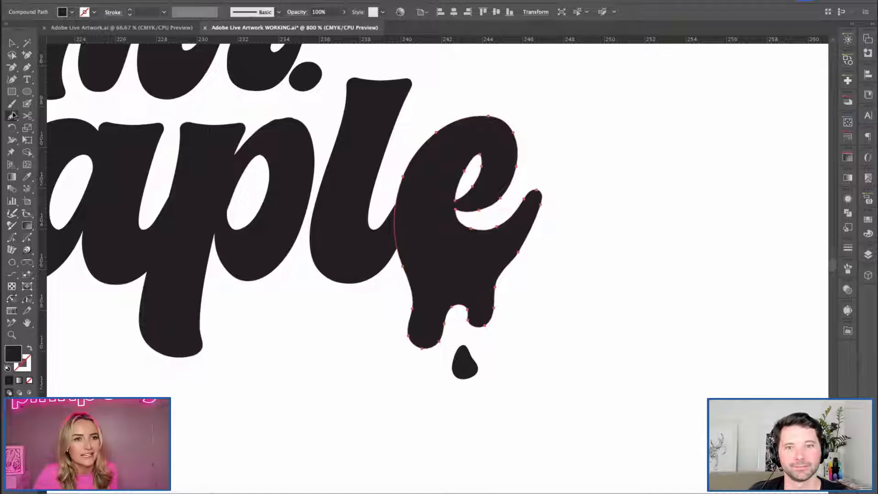
left_click_drag(9, 118, 32, 130)
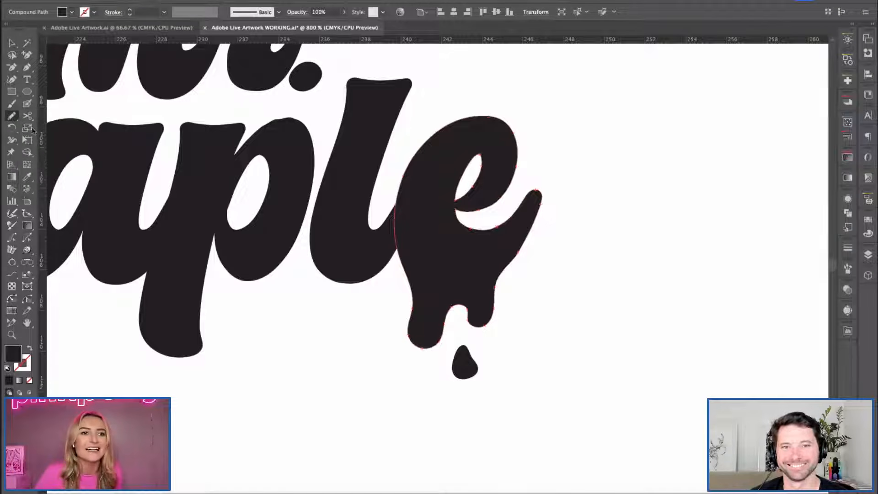
mouse_move(410, 271)
left_mouse_down()
mouse_move(416, 346)
mouse_move(448, 318)
mouse_move(460, 289)
left_mouse_up()
left_click_drag(479, 332, 486, 325)
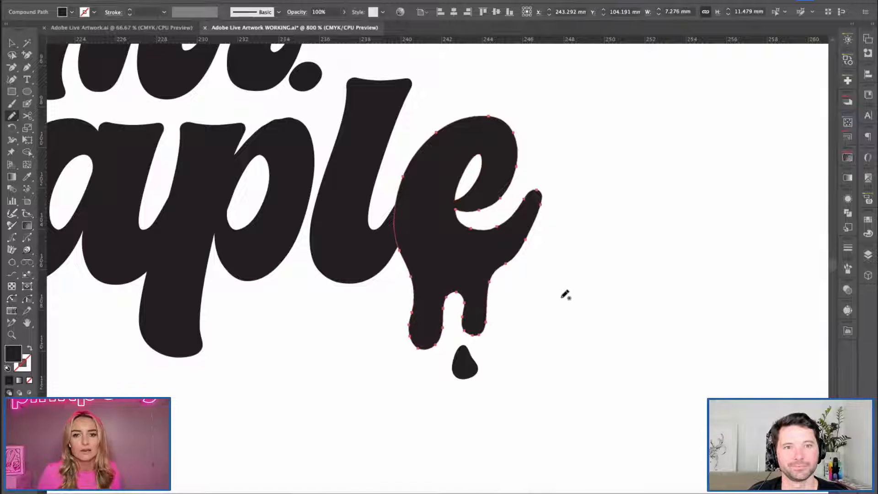
mouse_move(416, 298)
left_mouse_down()
mouse_move(407, 338)
mouse_move(445, 342)
left_mouse_up()
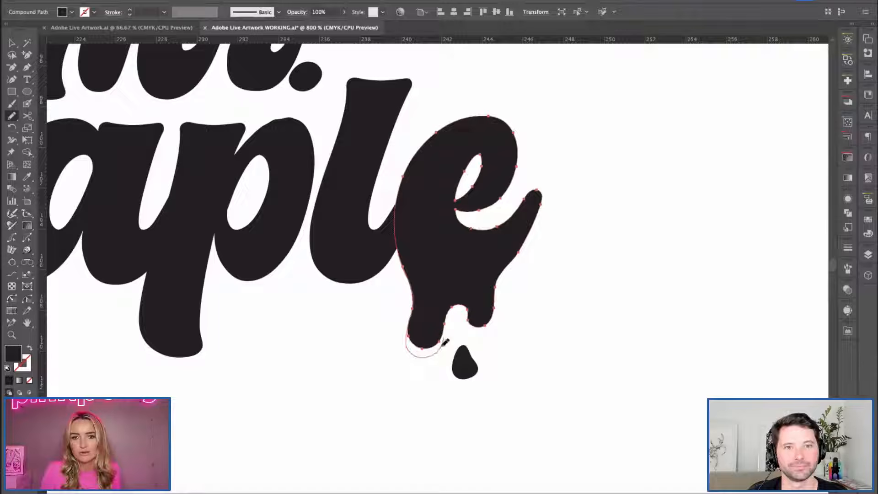
mouse_move(471, 304)
left_mouse_down()
mouse_move(495, 296)
mouse_move(518, 256)
left_mouse_up()
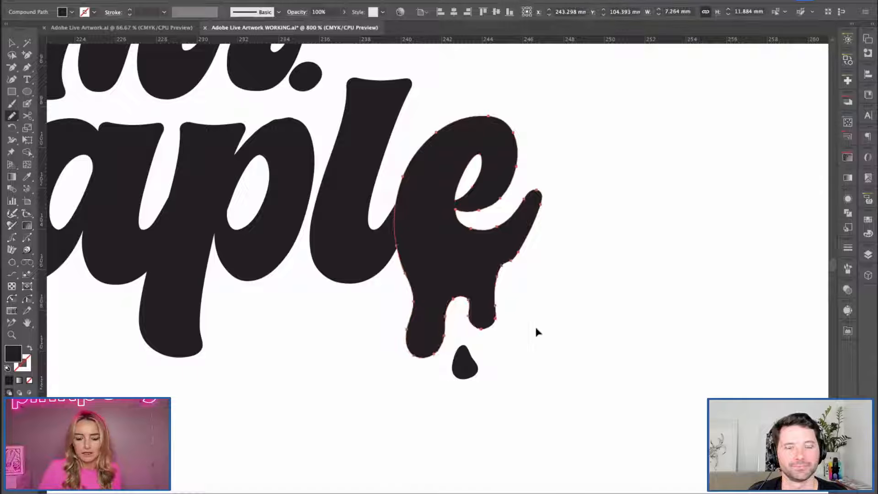
Redraw the e's drips with the Pencil tool, raising the gap between them and lengthening the right drip.
key("v")
left_click(508, 331)
left_click(430, 350)
left_click(12, 116)
mouse_move(412, 287)
left_mouse_down()
mouse_move(408, 321)
mouse_move(419, 348)
mouse_move(448, 327)
mouse_move(457, 296)
left_mouse_up()
mouse_move(470, 328)
left_mouse_down()
mouse_move(492, 326)
mouse_move(494, 304)
mouse_move(517, 259)
left_mouse_up()
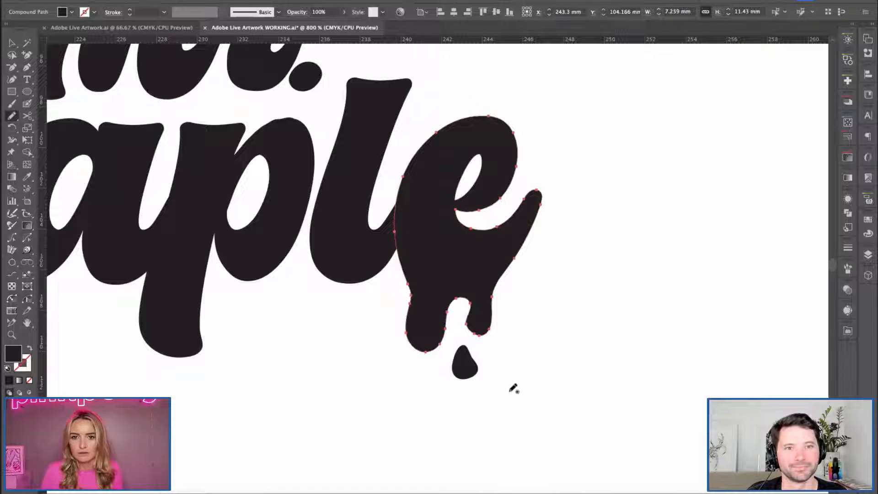
key("v")
key("v")
left_click(580, 299)
key("h")
key("super+minus")
left_click_drag(302, 323, 518, 371)
key("v")
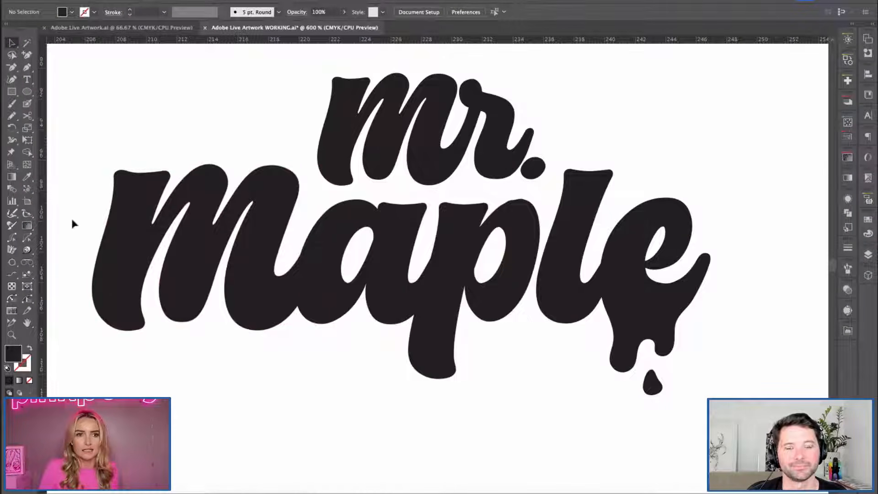
Smooth the upper left curve of the p's bowl in "maple" with the Smooth tool.
left_click(113, 197)
mouse_move(12, 116)
left_mouse_down()
mouse_move(69, 120)
mouse_move(46, 140)
left_mouse_up()
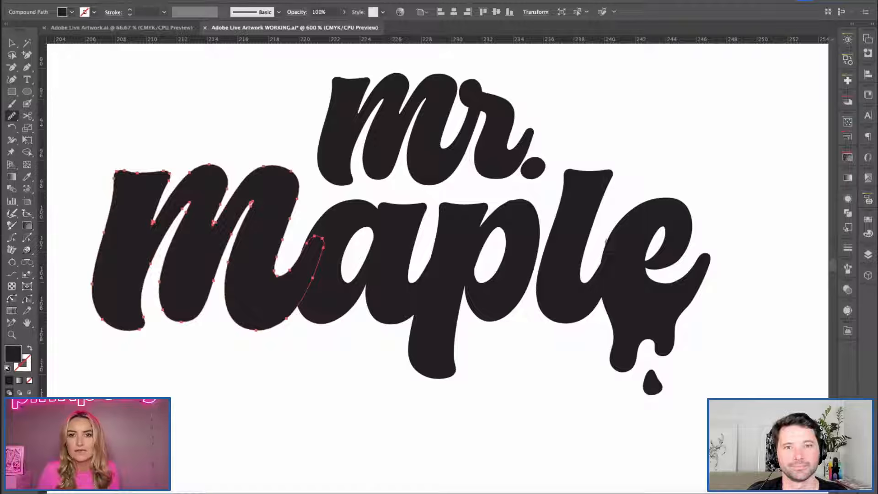
key("space")
left_click_drag(496, 196, 468, 217)
key("v")
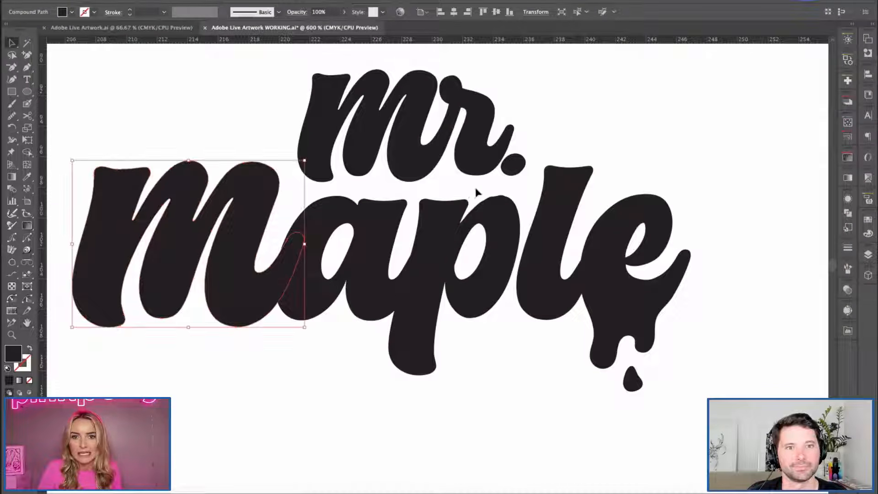
left_click(476, 189)
key("super+plus")
key("plus")
key("v")
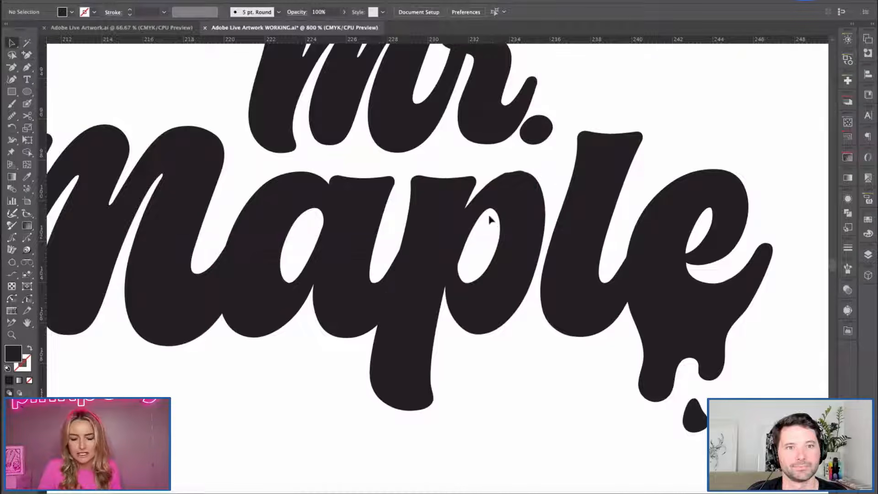
left_click(512, 291)
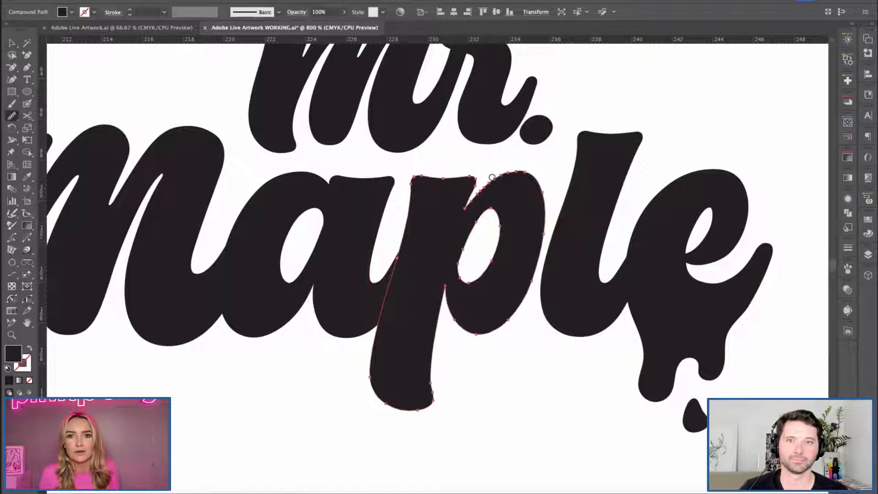
left_click_drag(492, 177, 527, 172)
mouse_move(476, 195)
left_mouse_down()
mouse_move(548, 198)
mouse_move(549, 218)
left_mouse_up()
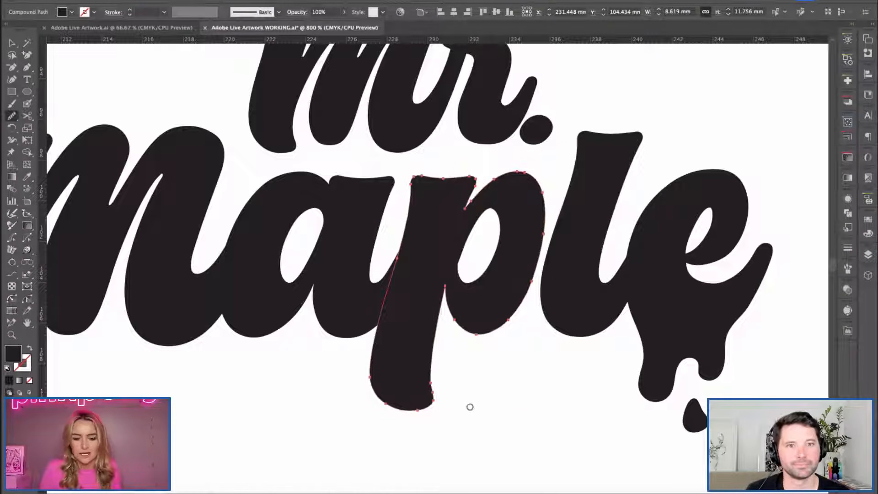
Unite the l and e of "maple" into one shape with Pathfinder.
key("v")
left_click(517, 402)
key("space")
left_click_drag(551, 399, 465, 380)
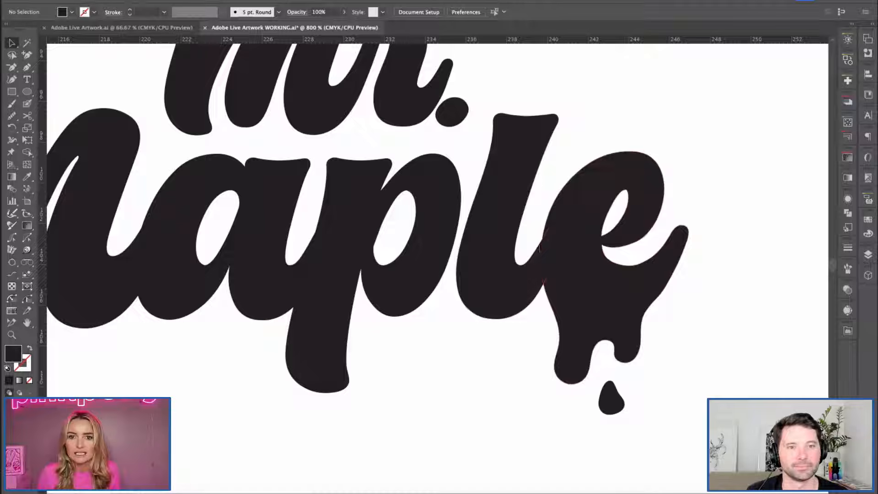
left_click(532, 224)
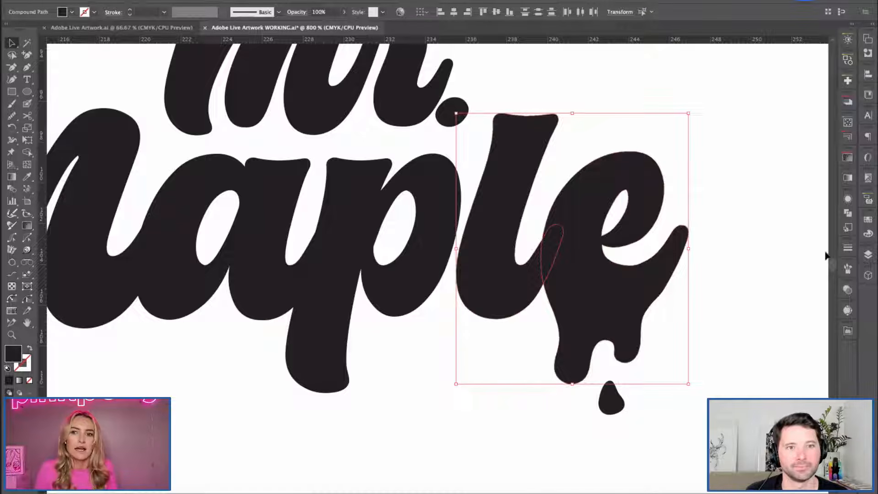
left_click(847, 214)
left_click(726, 222)
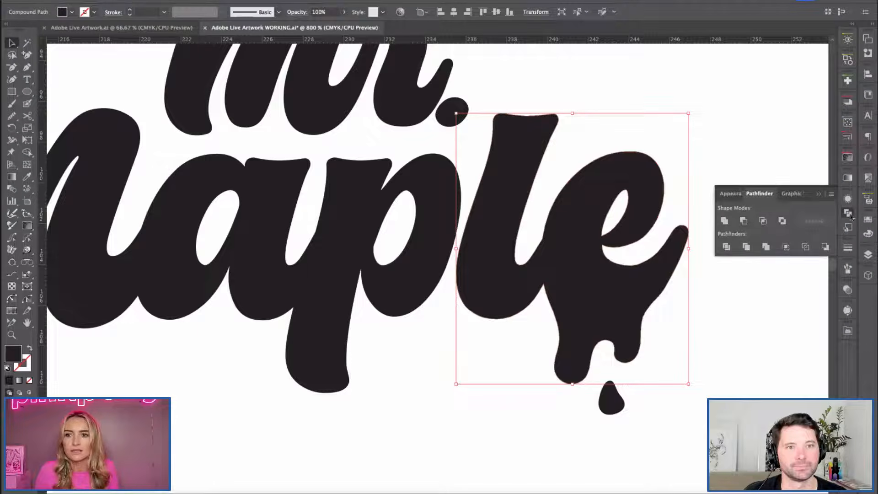
left_click(848, 214)
Smooth the join between the l and the e's left curve with the Smooth tool.
left_click(12, 116)
left_click_drag(529, 257, 547, 219)
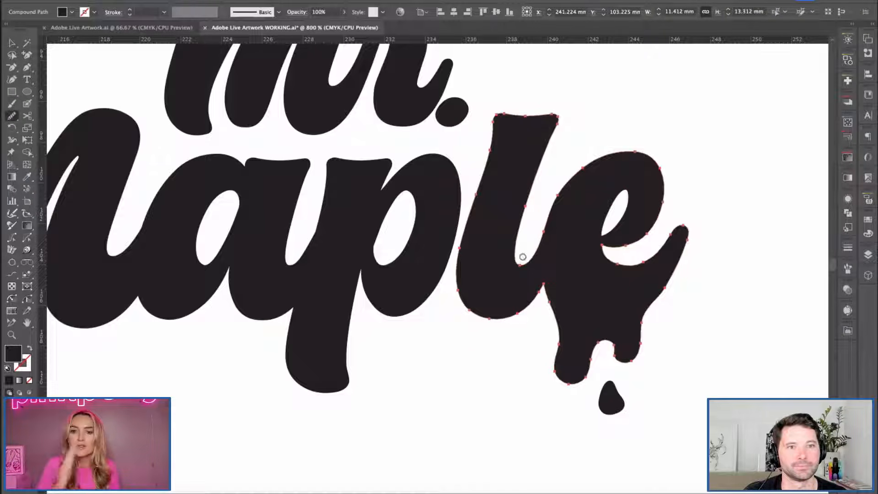
mouse_move(547, 187)
left_mouse_down()
mouse_move(530, 258)
mouse_move(561, 187)
left_mouse_up()
left_click_drag(533, 254, 578, 172)
key("super+shift+a")
Examine the whole stacked wordmark from several distances, checking how the lettering and drips read.
key("space")
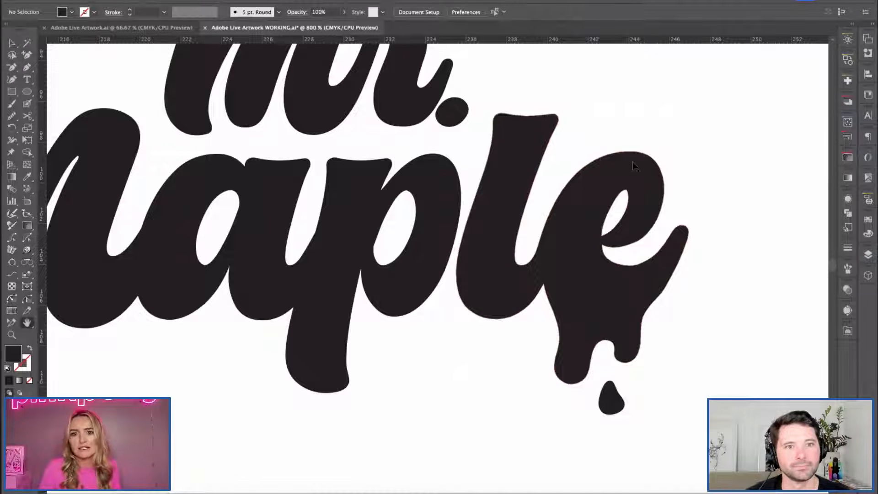
key("super+minus")
key("g")
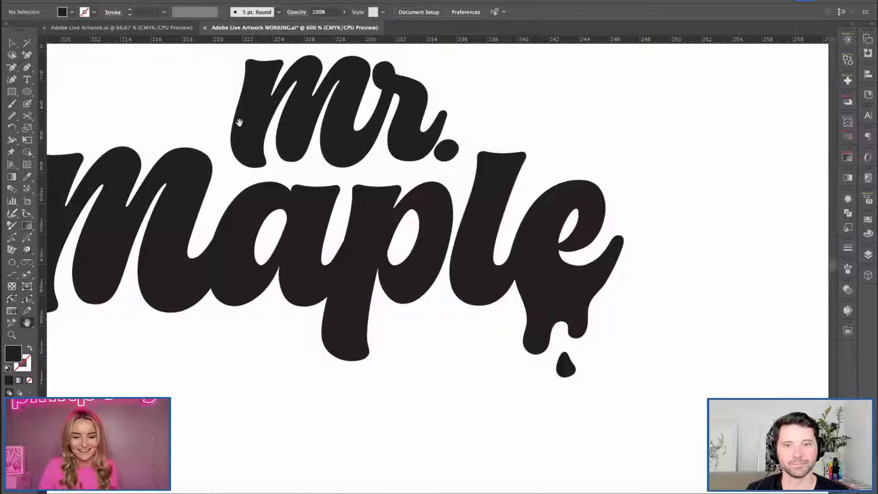
key("super+minus")
key("c")
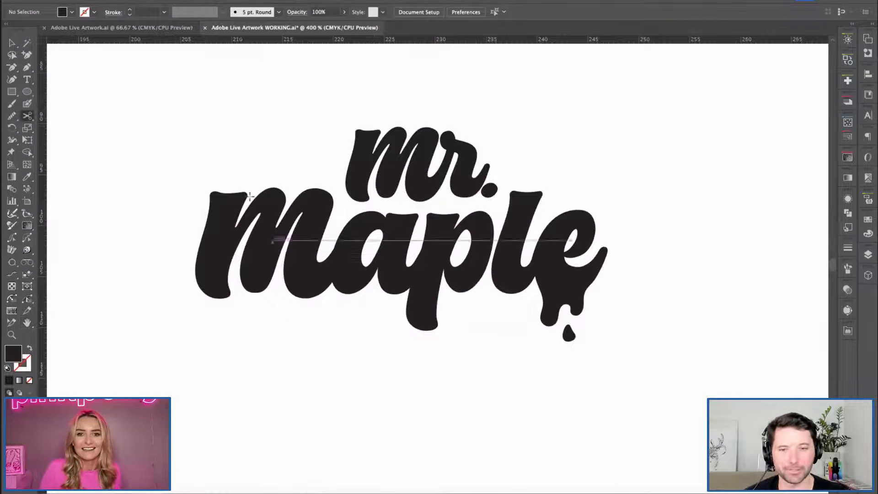
key("v")
left_click_drag(208, 106, 596, 347)
key("space")
left_click_drag(215, 103, 263, 115)
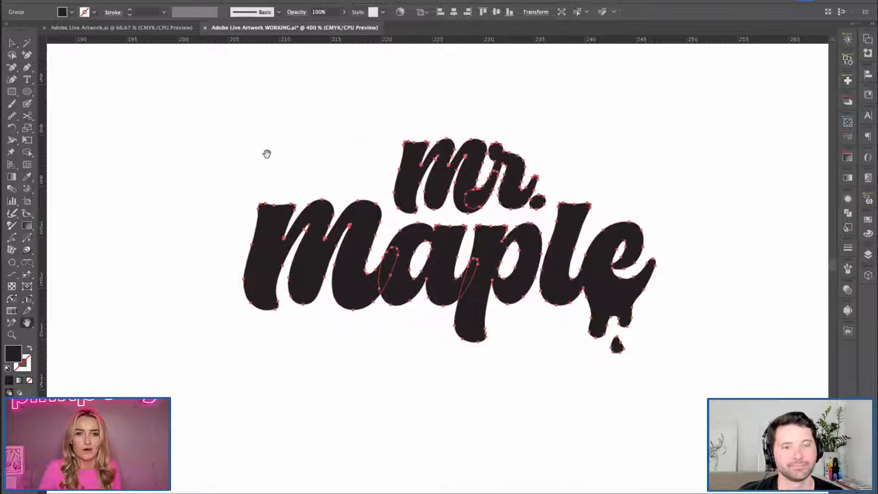
left_click(232, 154)
key("super+minus")
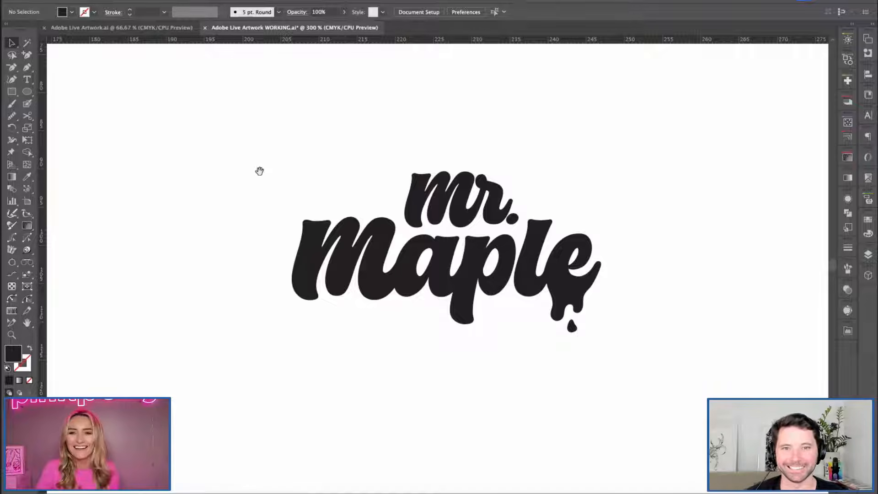
key("space")
left_click_drag(259, 175, 251, 163)
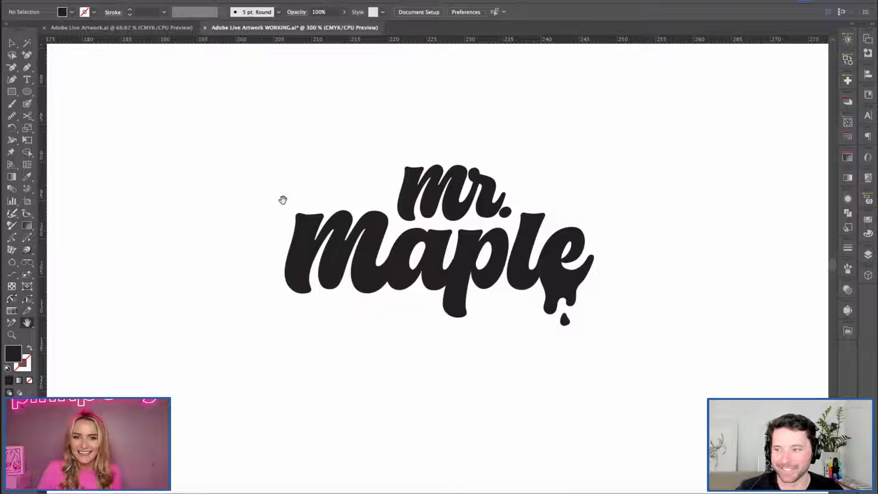
left_click_drag(415, 254, 405, 250)
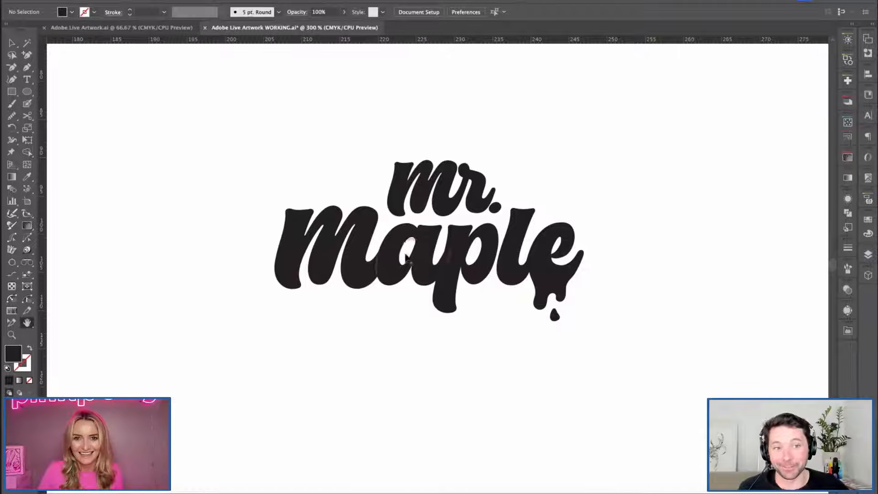
key("super+plus")
key("super+minus")
key("super+minus")
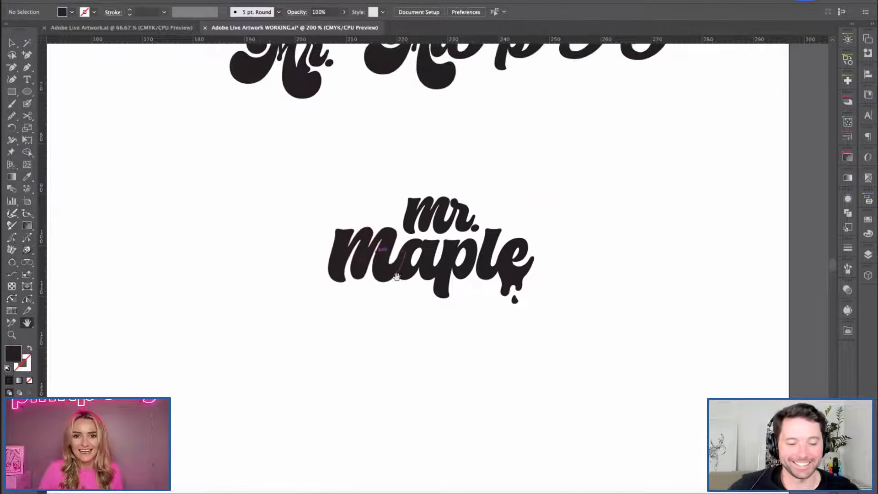
Move the stacked wordmark up slightly and place a duplicate of it directly below.
key("v")
left_click_drag(305, 133, 558, 312)
key("shift+Up")
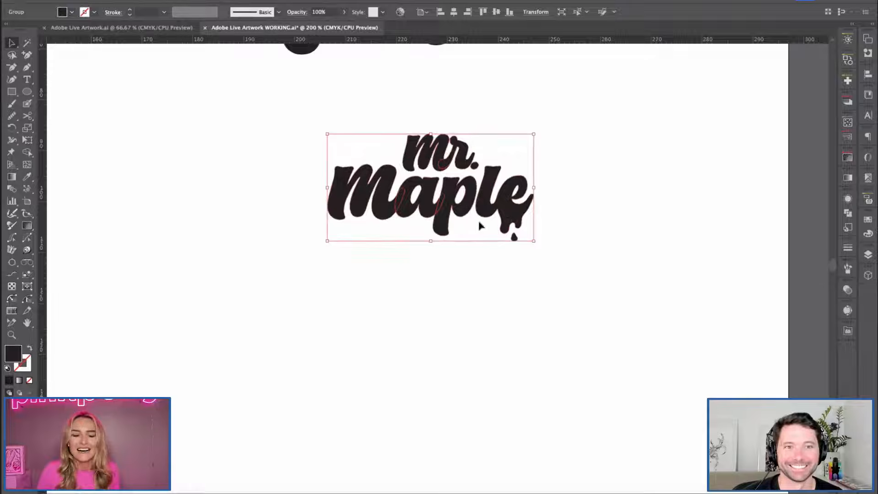
left_click(625, 273)
left_click_drag(284, 126, 620, 334)
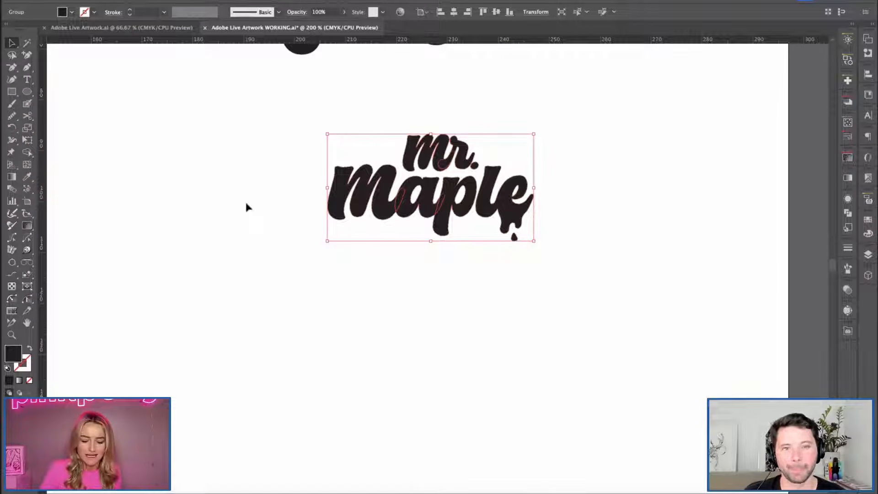
left_click_drag(417, 199, 417, 354)
left_click(375, 285)
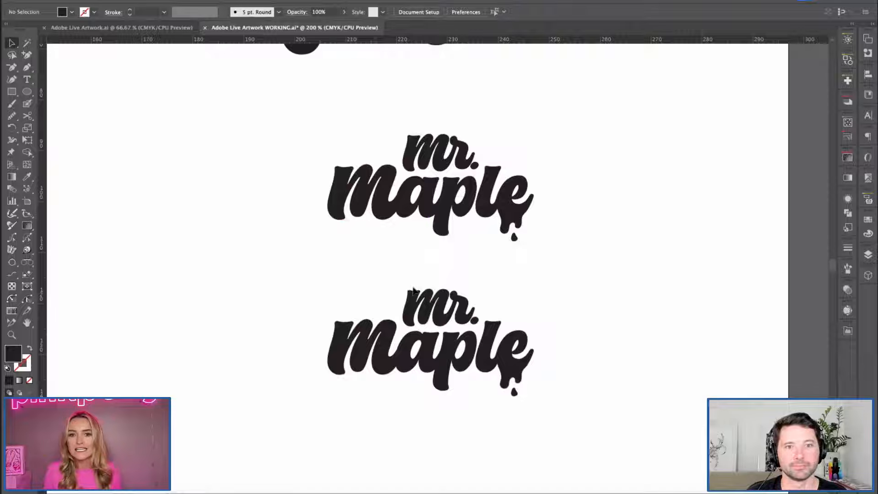
Ungroup the lower copy and move "mr." in front of "maple" to form a one-line wordmark.
left_click(473, 323)
key("ctrl+shift+g")
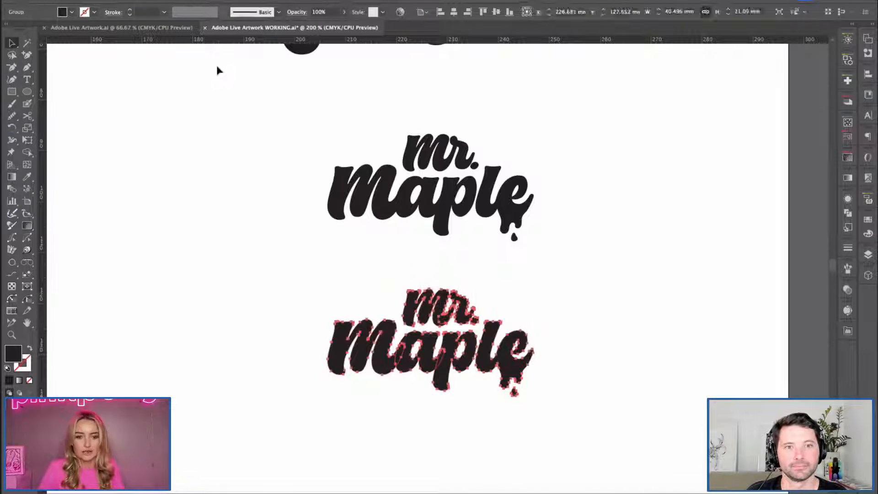
left_click(420, 273)
left_click(468, 316)
left_click_drag(468, 316, 315, 316)
left_click_drag(311, 317, 303, 363)
left_click(347, 82)
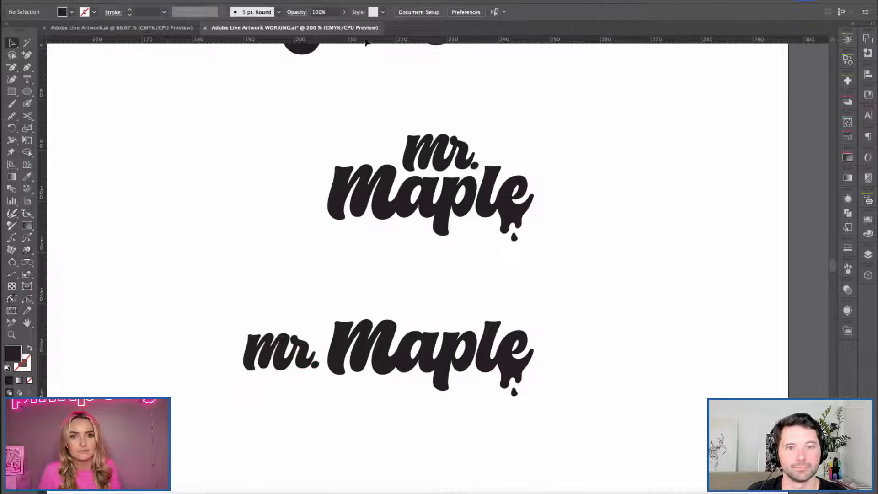
Place a horizontal guide along the baseline of the lower "maple" and scale "mr." up slightly.
left_click_drag(413, 396, 403, 372)
left_click(222, 298)
key("space")
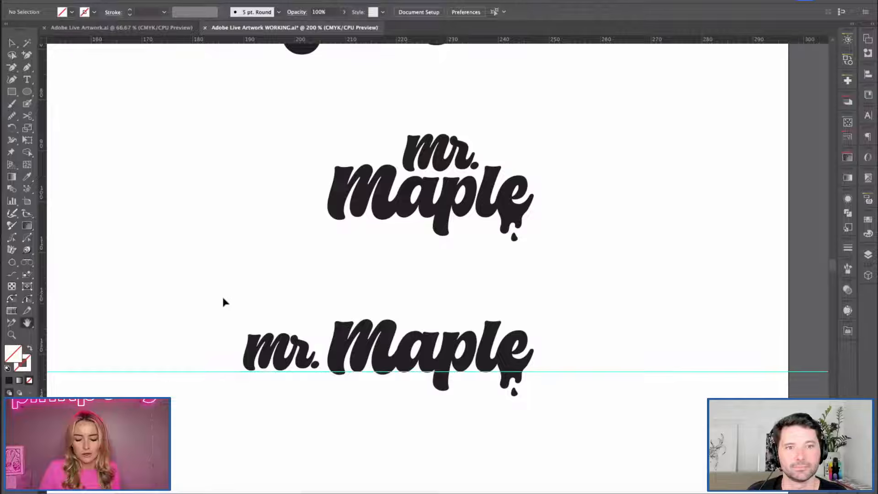
left_click_drag(235, 290, 243, 263)
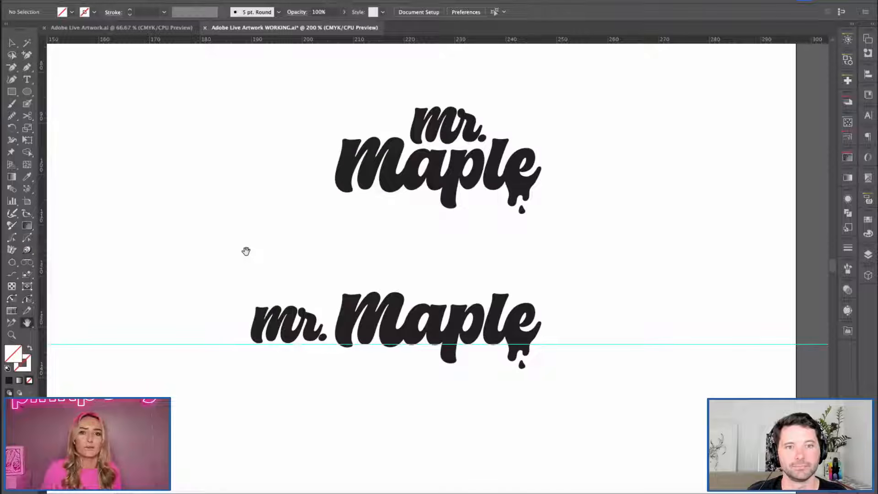
left_click(259, 314)
left_click_drag(251, 305, 242, 301)
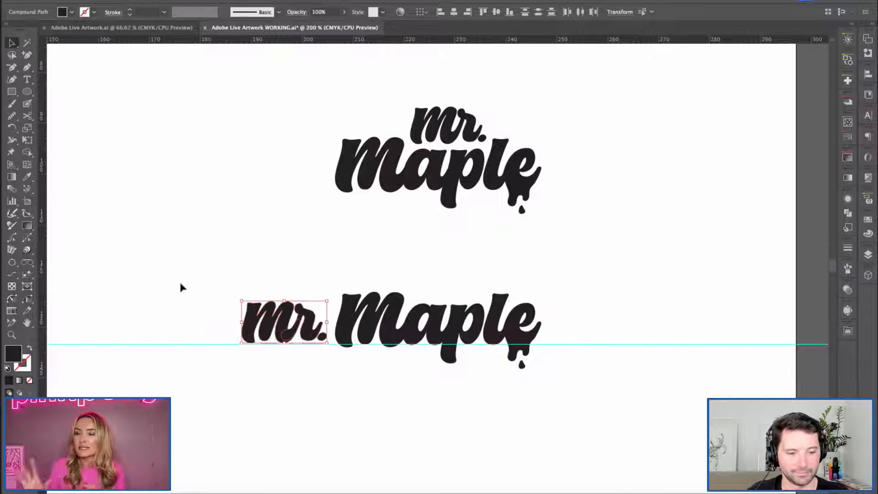
Try moving "mr." slightly closer to "maple" in the one-line wordmark.
key("space")
left_click_drag(223, 203, 241, 164)
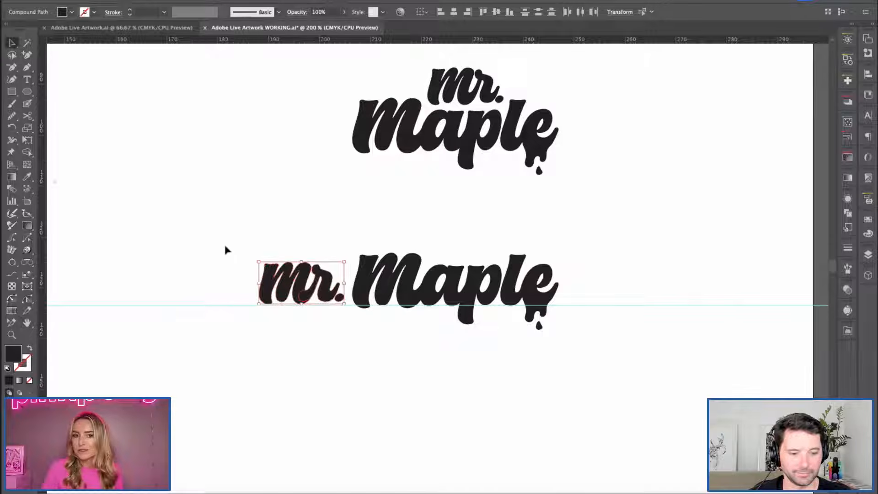
key("ctrl+equal")
key("space")
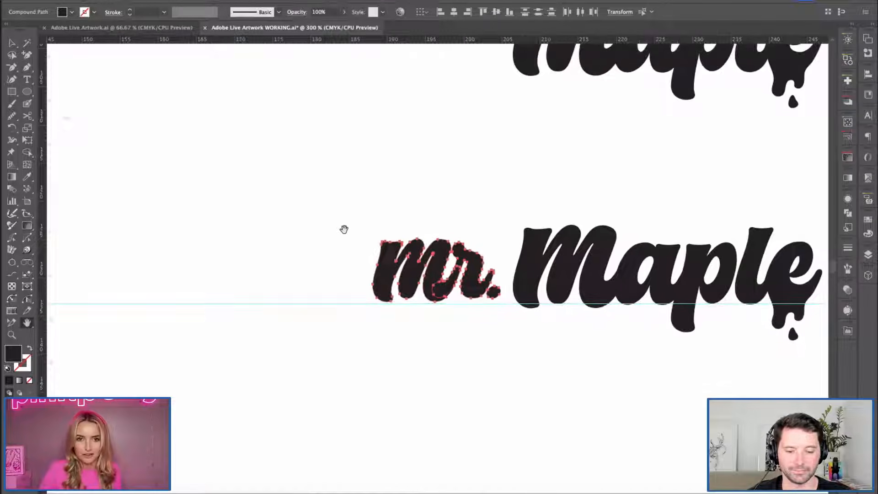
left_click_drag(427, 195, 290, 190)
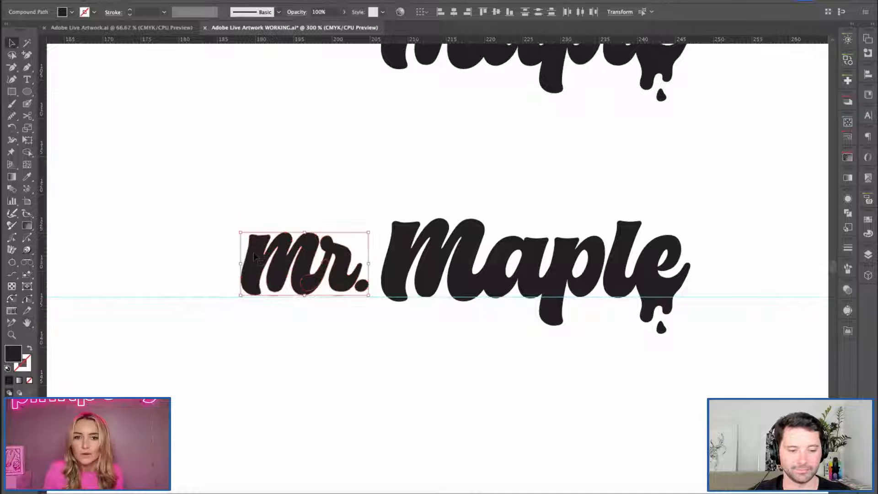
left_click_drag(298, 273, 304, 273)
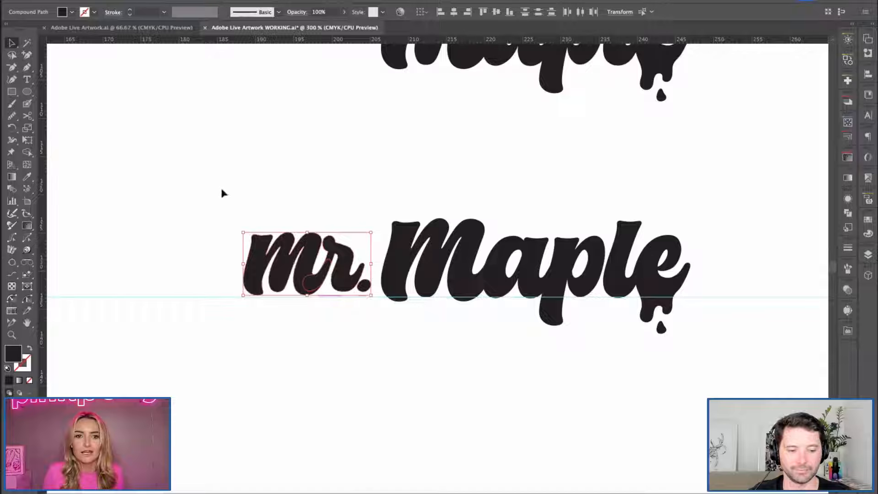
Move "mr." straight down about 0.44 mm so its letters sit on the baseline guide.
left_click(229, 376)
left_click_drag(229, 376, 233, 380)
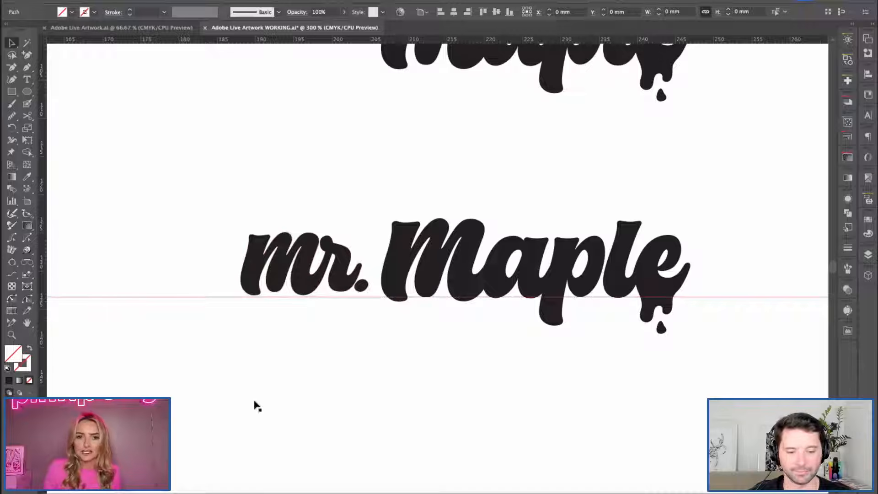
left_click(364, 292)
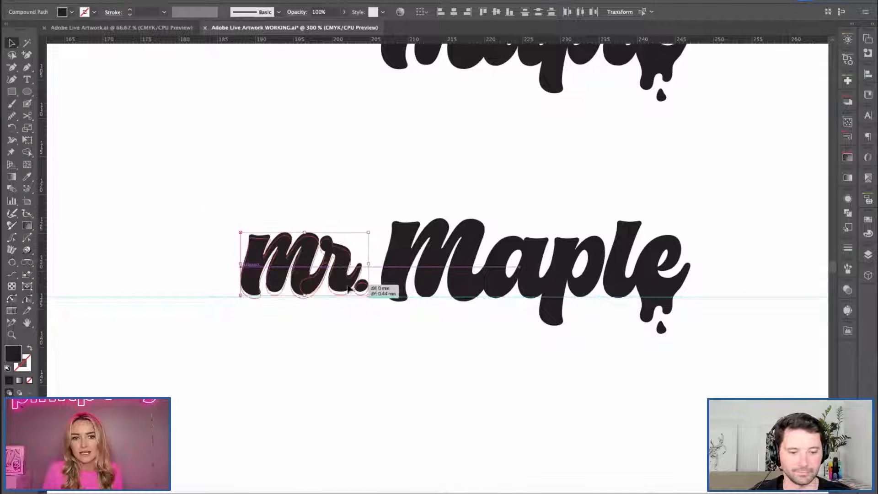
Try enlarging "mr." further from its upper left corner.
left_click_drag(239, 233, 228, 226)
left_click(208, 186)
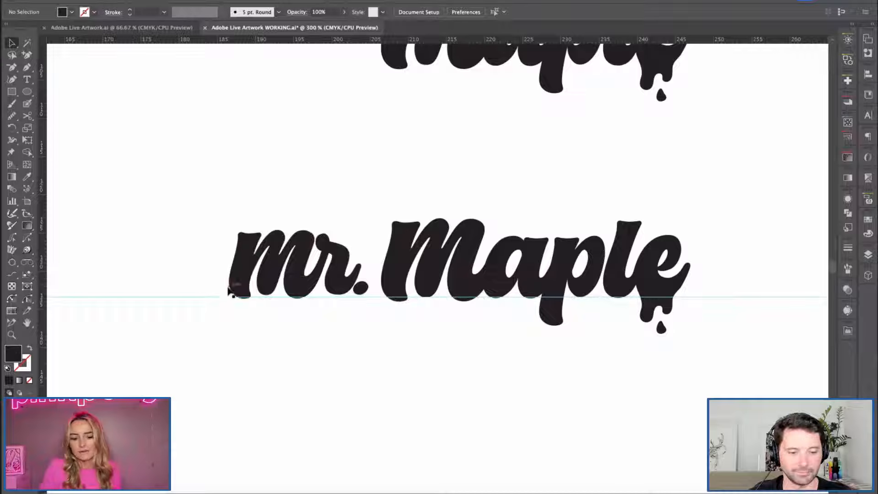
key("super+z")
Delete the horizontal baseline guide from the one-line wordmark.
left_click(244, 177)
left_click_drag(167, 279, 194, 346)
key("Delete")
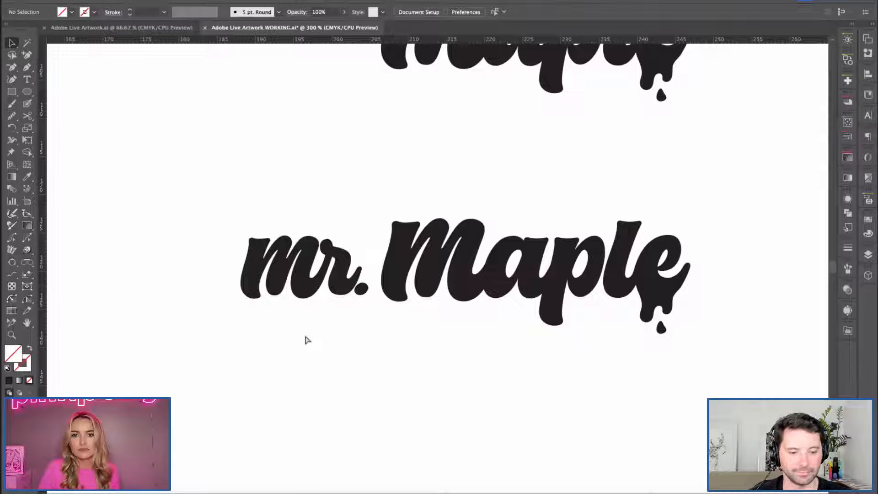
Group the one-line wordmark and move it so it sits roughly centred beneath the stacked version.
key("super+minus")
scroll(377, 227, "right", 3)
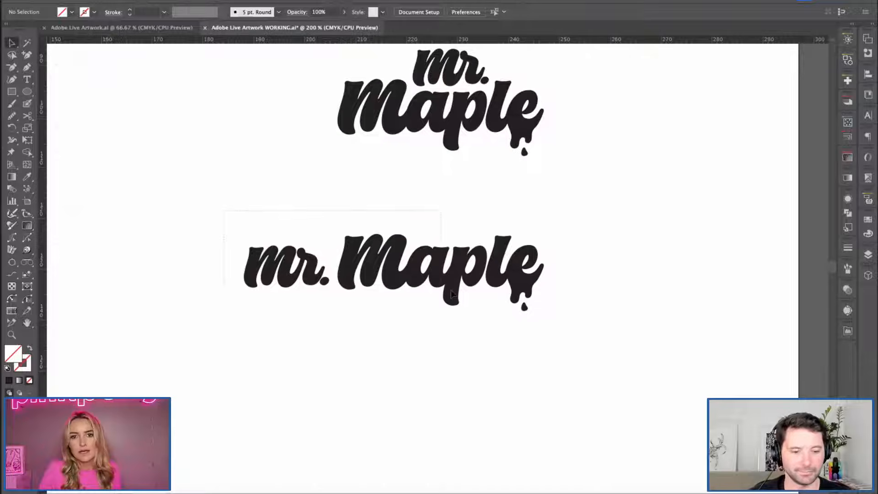
left_click_drag(384, 267, 629, 381)
left_click(629, 381)
key("space")
left_click_drag(590, 411, 635, 432)
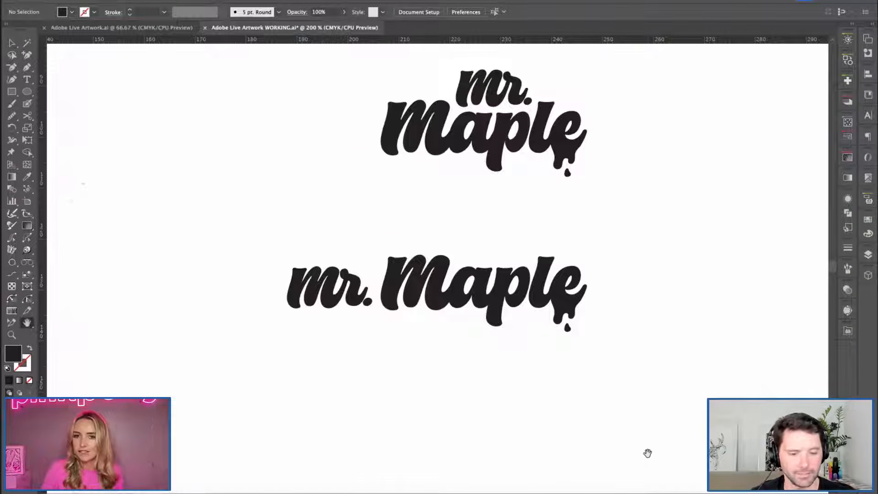
left_click(551, 316)
left_click_drag(503, 300, 547, 300)
left_click(668, 392)
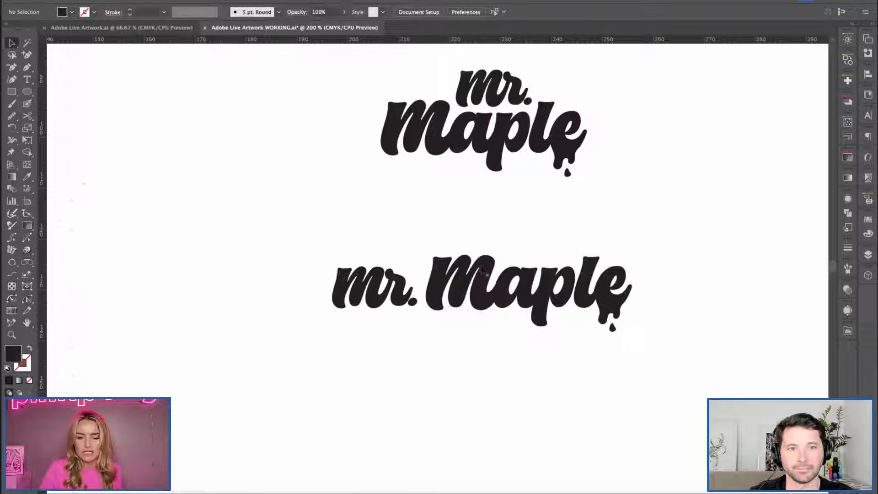
left_click_drag(619, 309, 611, 302)
left_click(683, 360)
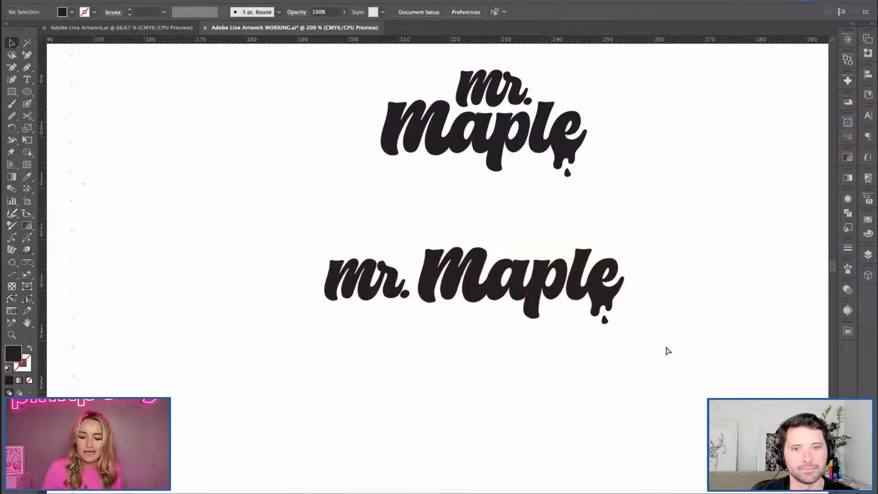
Examine the pencil sketches of the waffle character and its face variations beside the wordmarks.
key("super+minus")
key("space")
mouse_move(197, 227)
left_mouse_down()
mouse_move(286, 245)
mouse_move(325, 228)
mouse_move(445, 227)
left_mouse_up()
left_click_drag(328, 232, 444, 252)
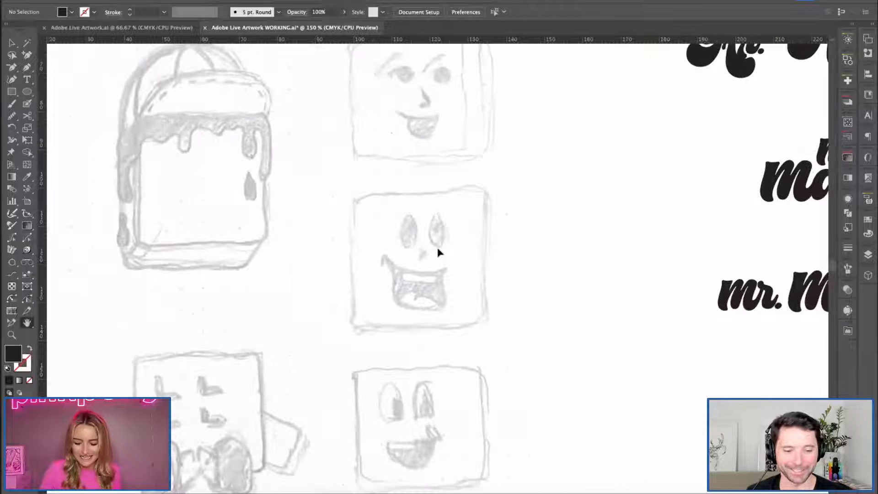
key("super+minus")
key("g")
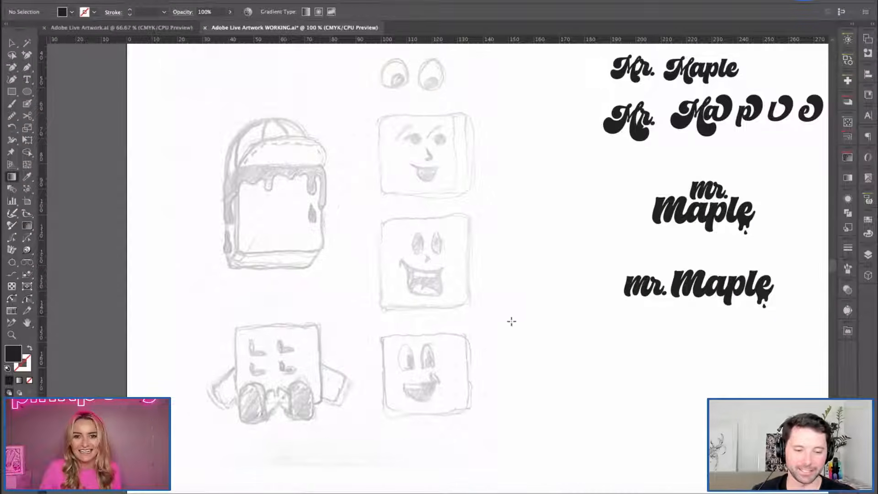
key("space")
left_click_drag(502, 251, 515, 283)
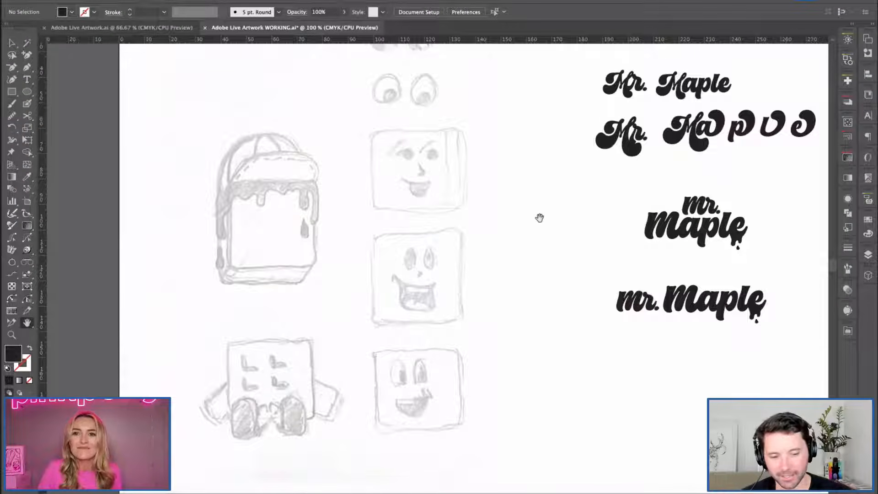
key("super+minus")
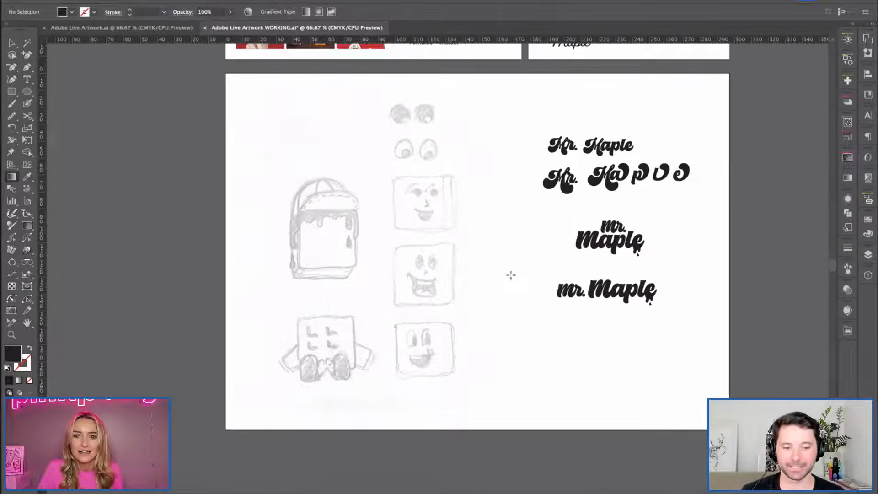
key("space")
left_click_drag(517, 254, 488, 270)
key("c")
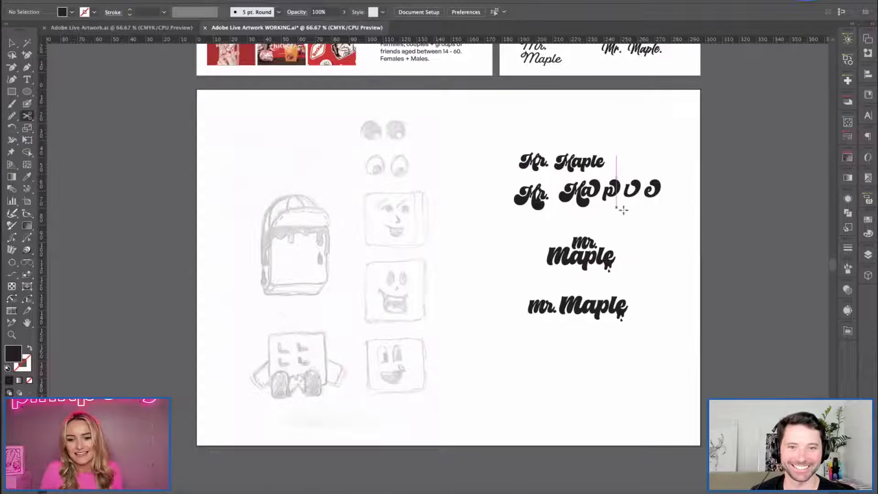
key("v")
left_click_drag(517, 130, 683, 211)
left_click(475, 290)
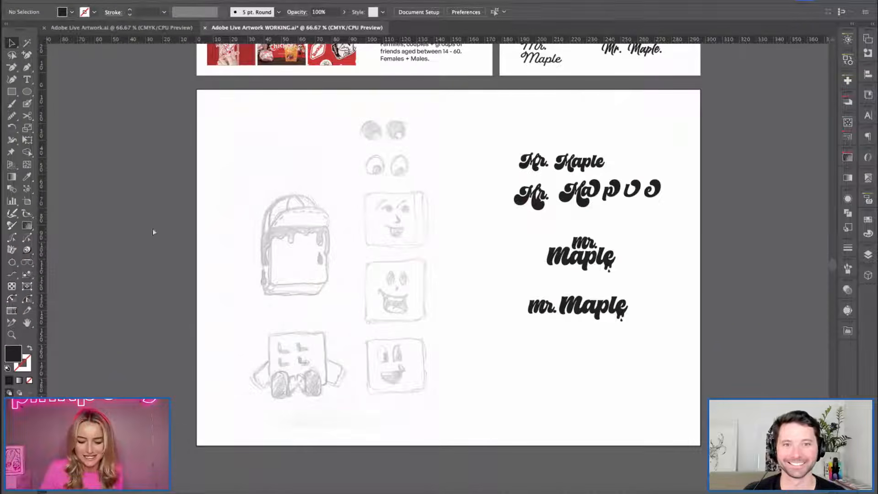
Examine the pencil sketch of the cap-wearing waffle body up close, including its syrup drips and side thickness.
key("super+1")
key("space")
left_click_drag(272, 234, 276, 250)
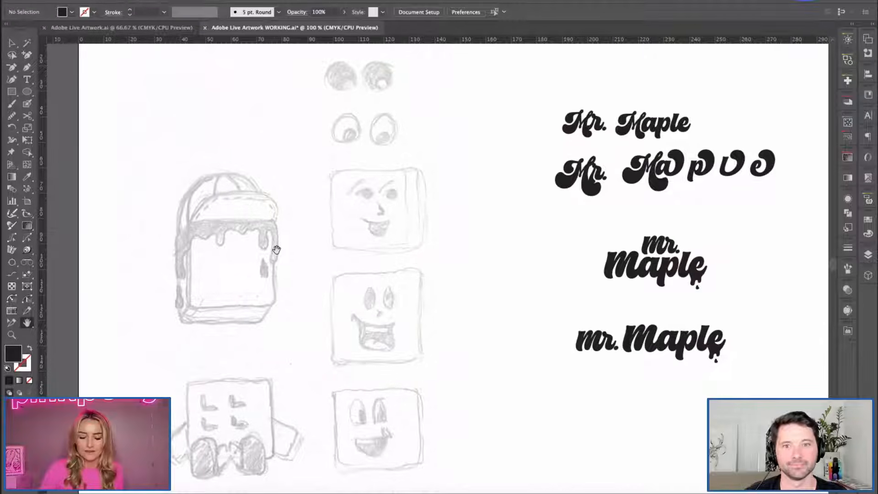
left_click_drag(295, 347, 330, 326)
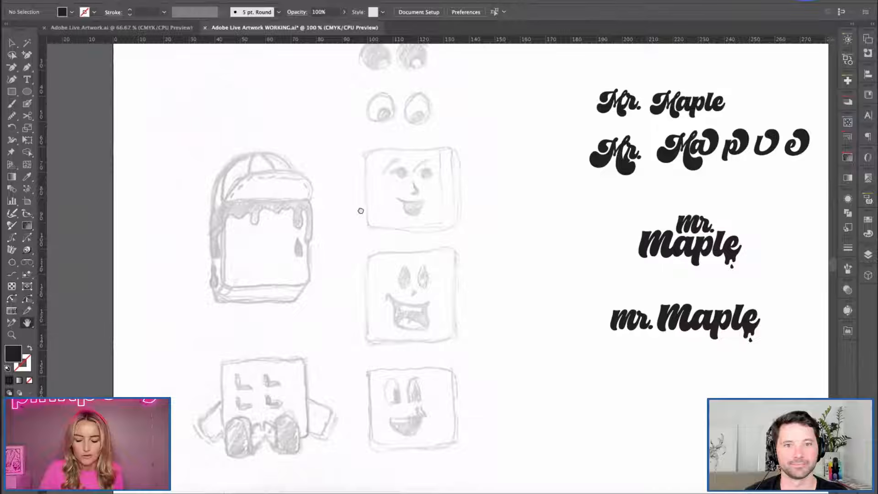
left_click_drag(340, 247, 363, 243)
key("super+plus")
left_click_drag(317, 200, 381, 207)
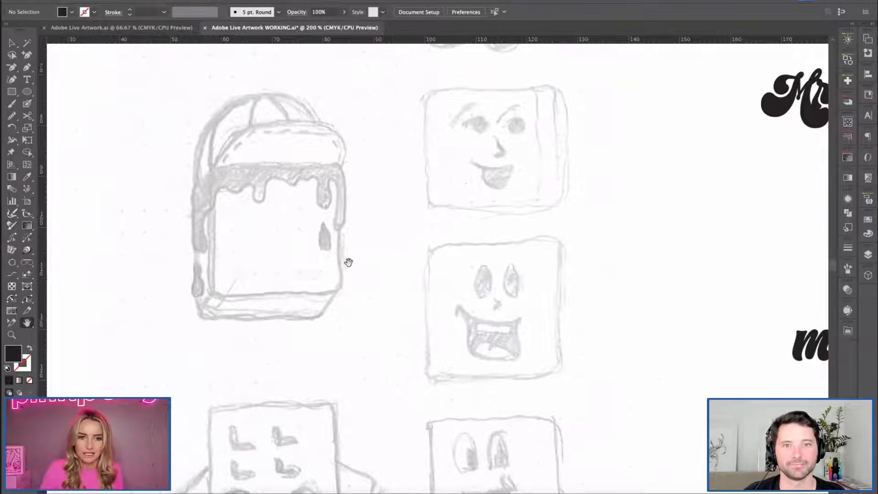
key("super+plus")
left_click_drag(327, 230, 452, 286)
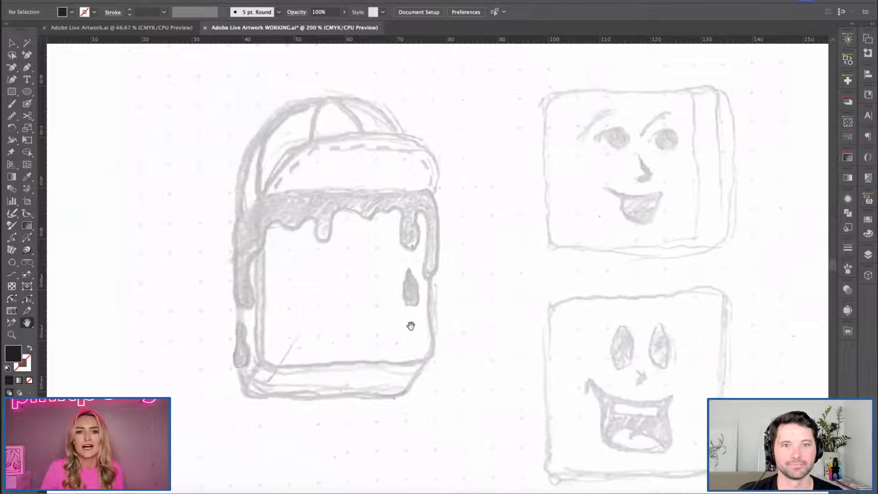
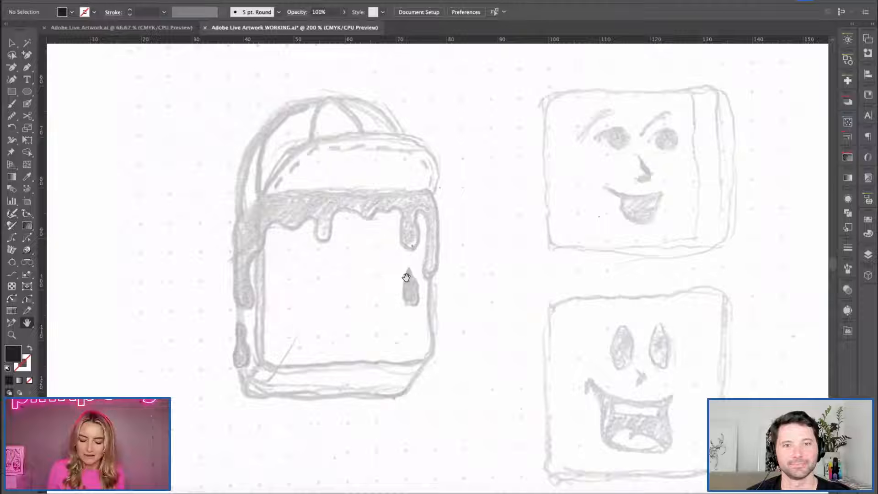
Examine the pencil sketches of the cap-wearing waffle, its eye and face variations, and its seated pose.
key("ctrl+minus")
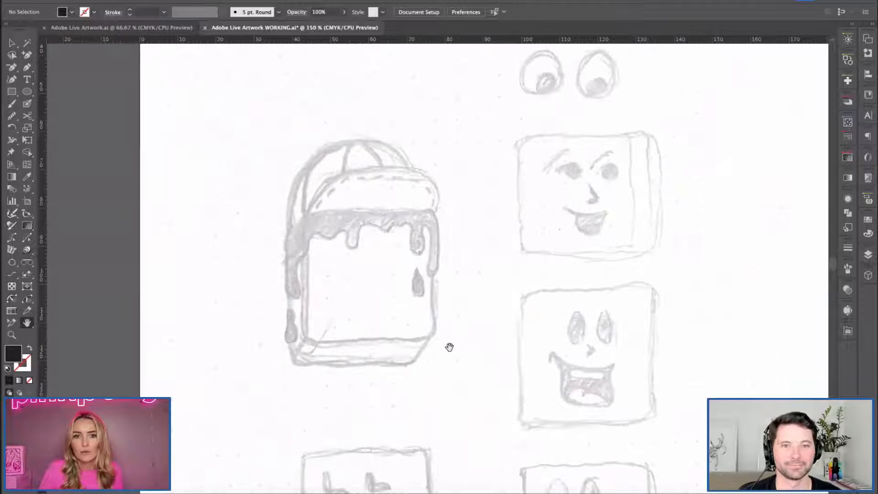
scroll(507, 383, "down", 7)
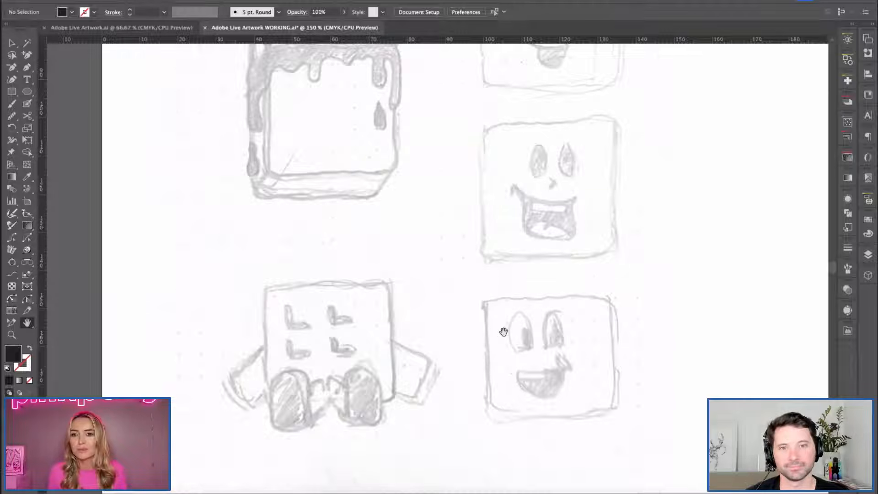
scroll(567, 184, "right", 1)
scroll(575, 232, "up", 8)
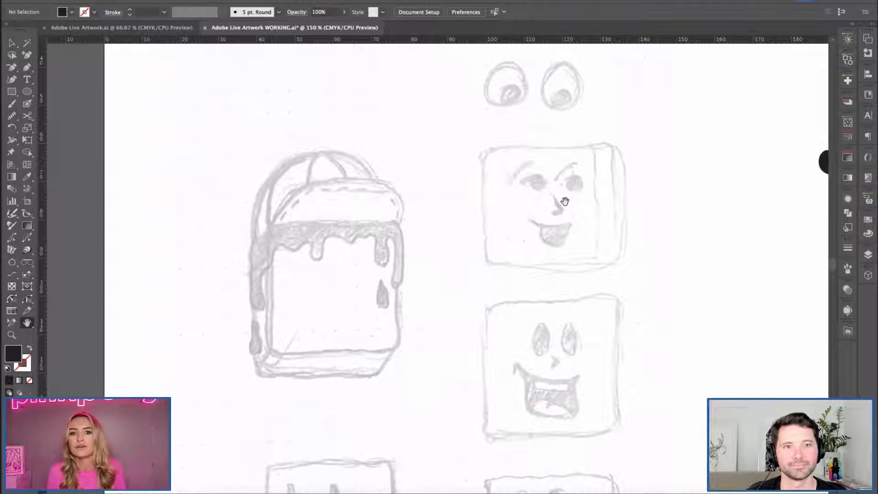
scroll(382, 173, "up", 4)
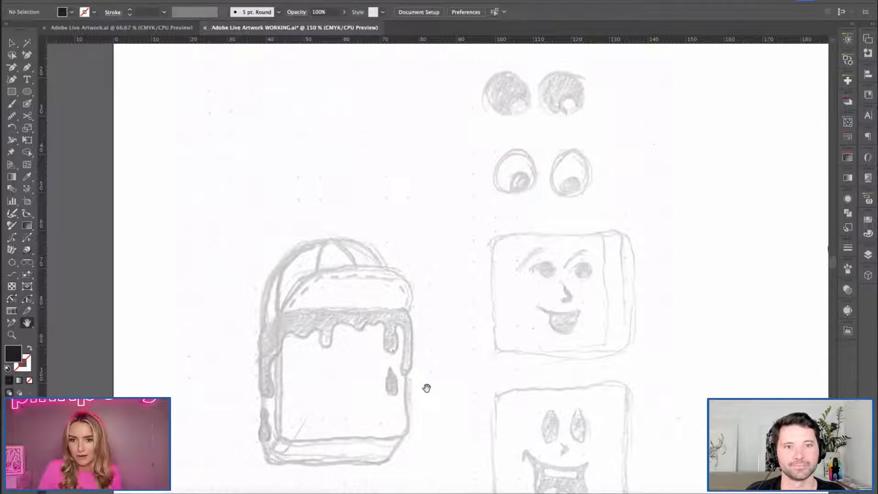
left_click_drag(471, 351, 495, 270)
key("super+plus")
left_click_drag(461, 356, 495, 355)
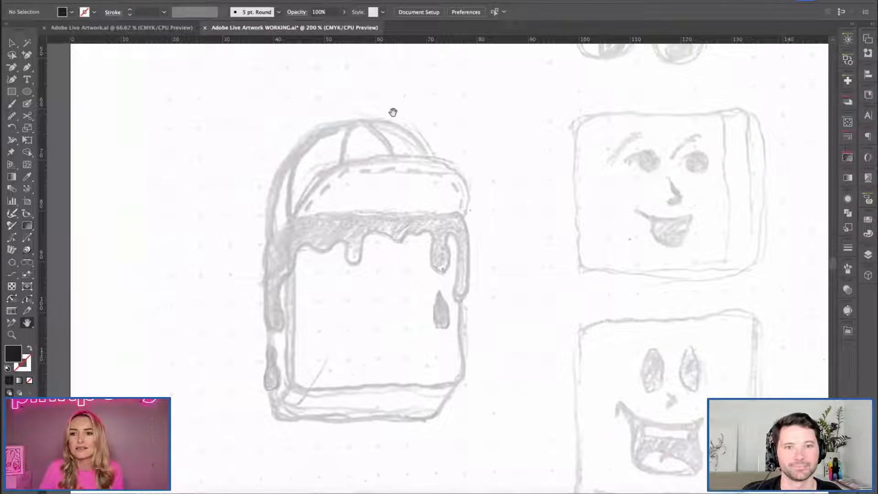
Show the document's layers and set up the Paintbrush with a black stroke and no fill over the waffle body sketch.
left_click(869, 256)
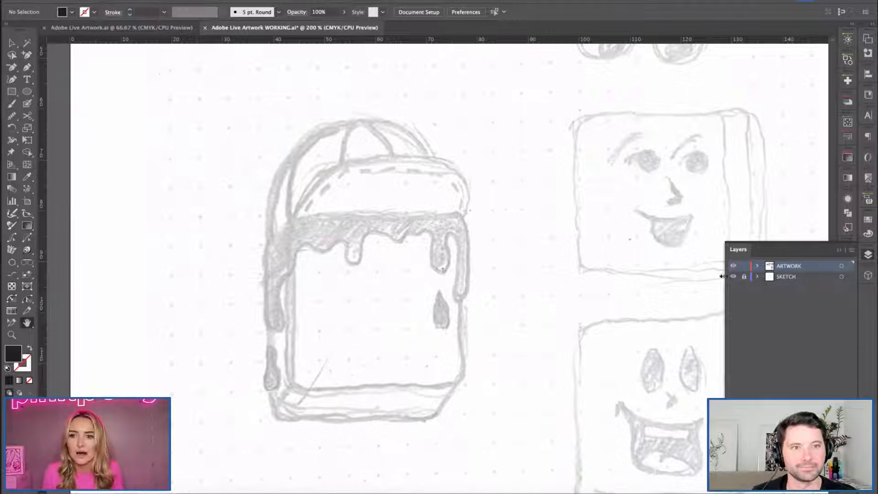
left_click_drag(374, 276, 372, 274)
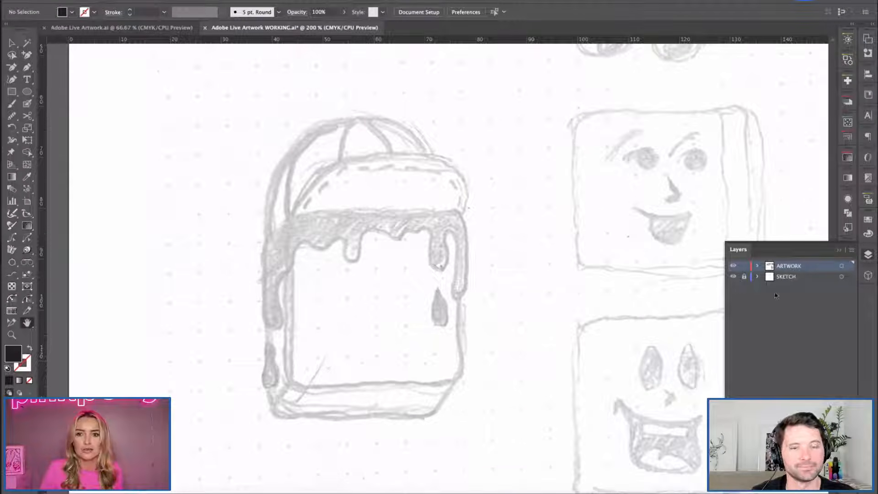
key("ctrl+equal")
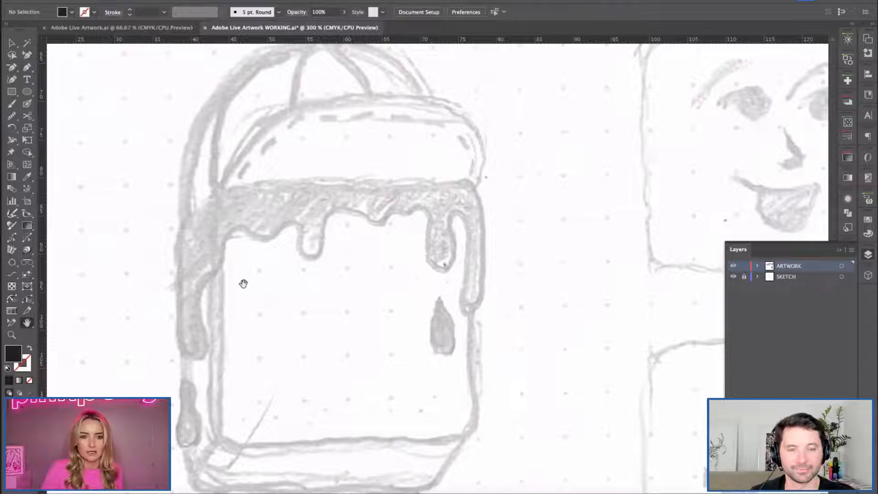
scroll(242, 284, "left", 2)
left_click(12, 116)
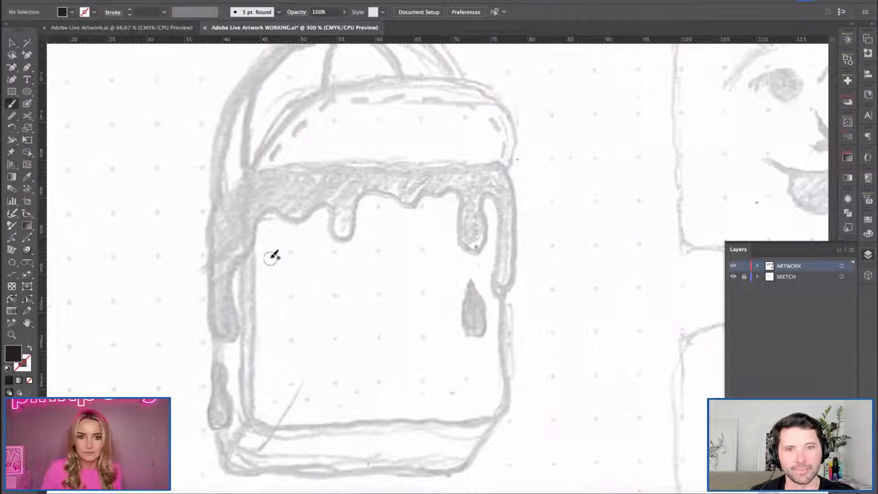
key("shift+x")
Try a short brush stroke down the left edge of the waffle's front face.
left_click_drag(254, 248, 251, 335)
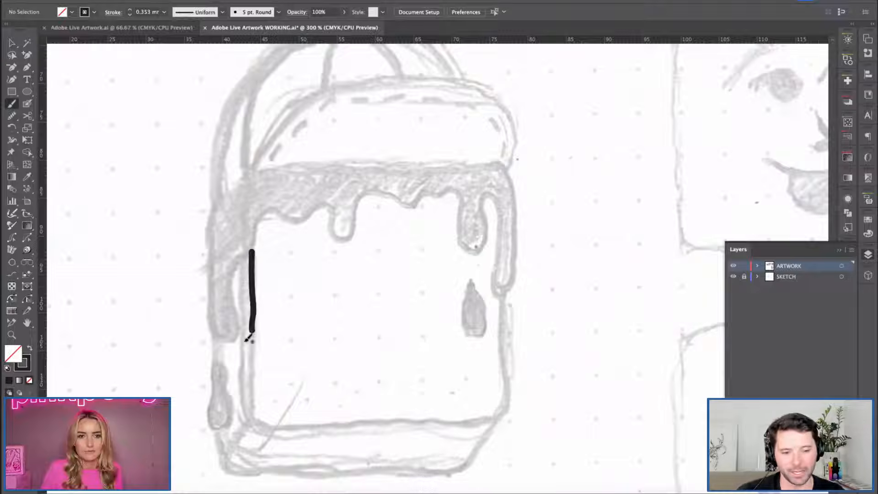
key("v")
key("ctrl+z")
key("b")
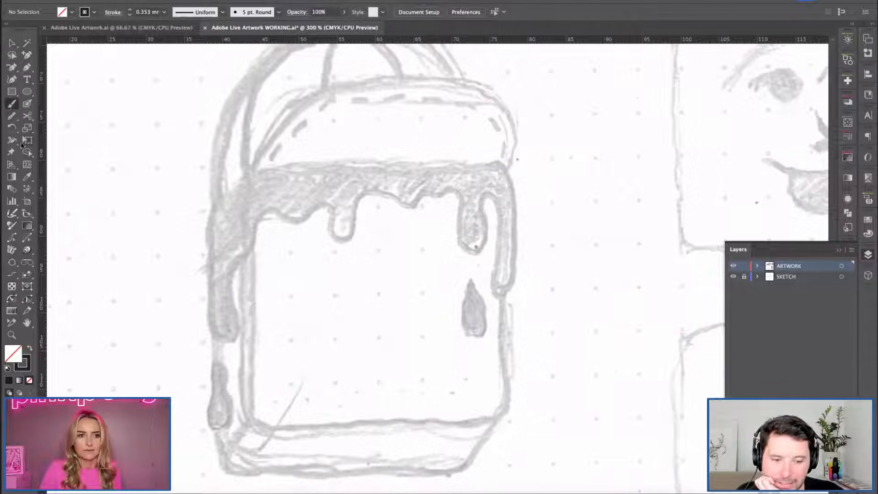
Try tracing the waffle's front face as one U-shaped stroke after adjusting the Paintbrush options.
double_click(11, 104)
left_click(568, 269)
key("Return")
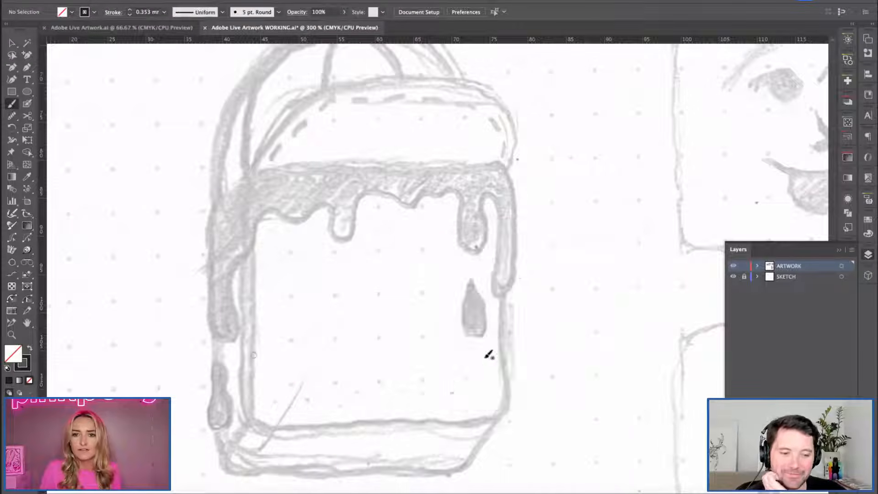
key("ctrl+minus")
key("space")
left_click_drag(322, 301, 308, 286)
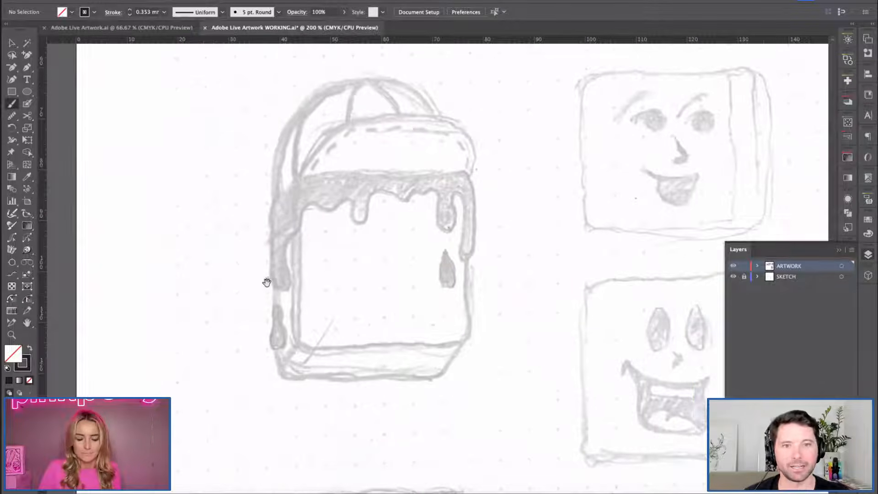
mouse_move(301, 208)
left_mouse_down()
mouse_move(297, 332)
mouse_move(323, 348)
mouse_move(437, 346)
mouse_move(471, 336)
mouse_move(470, 239)
left_mouse_up()
key("super+shift+a")
key("h")
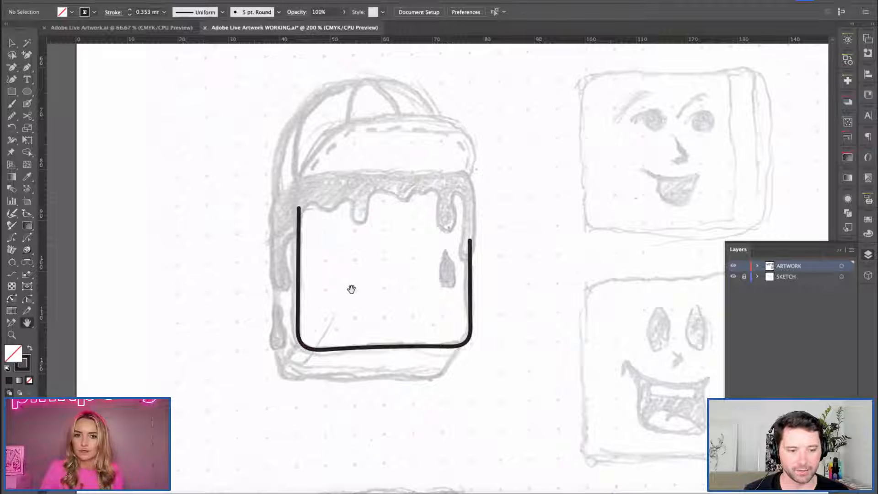
key("v")
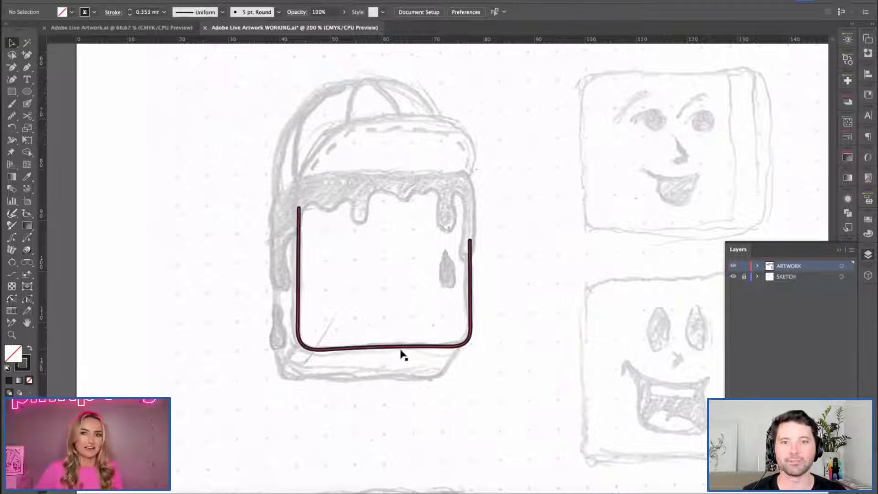
key("ctrl+z")
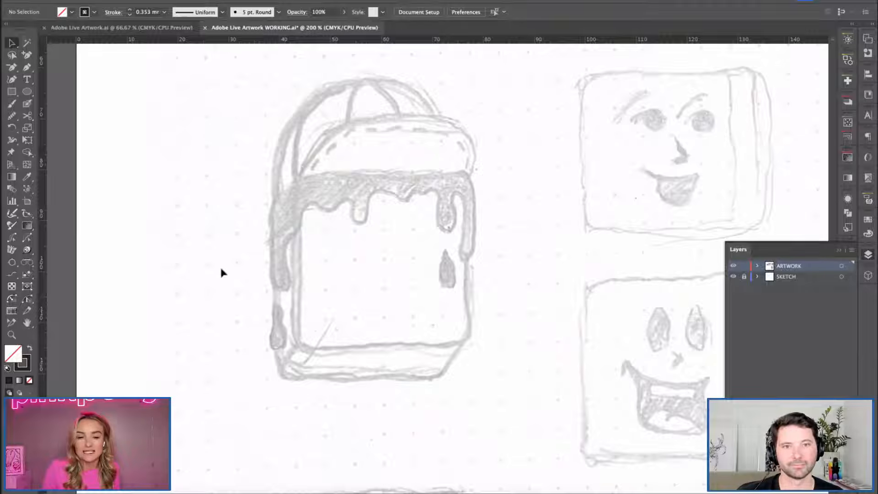
Revise the Paintbrush options and trace the waffle's front face down the left side, along the bottom and up the right side.
key("b")
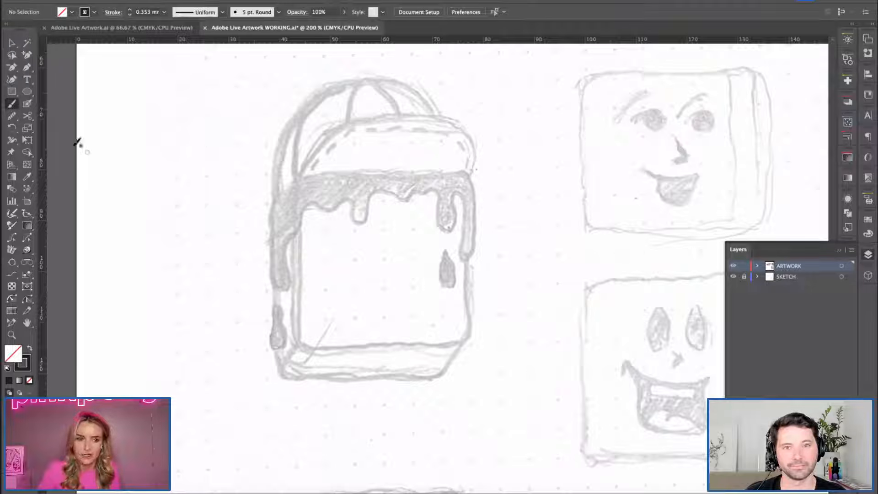
double_click(11, 104)
key("Return")
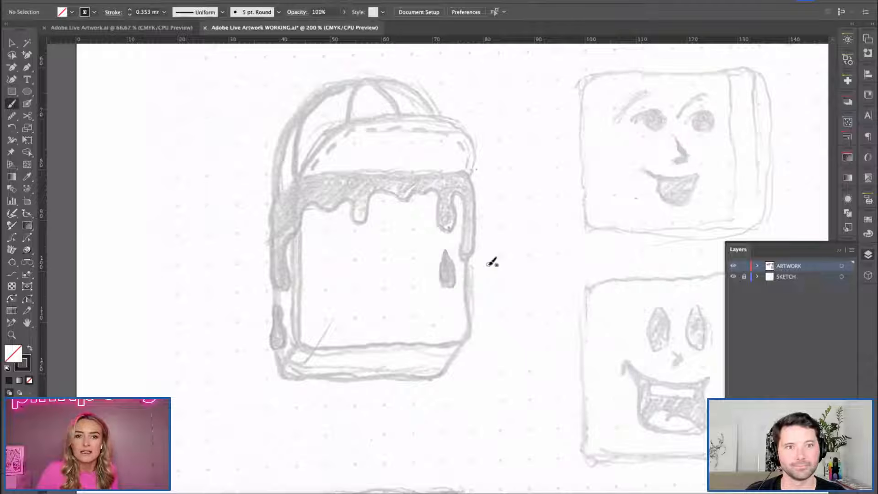
key("super+plus")
key("space")
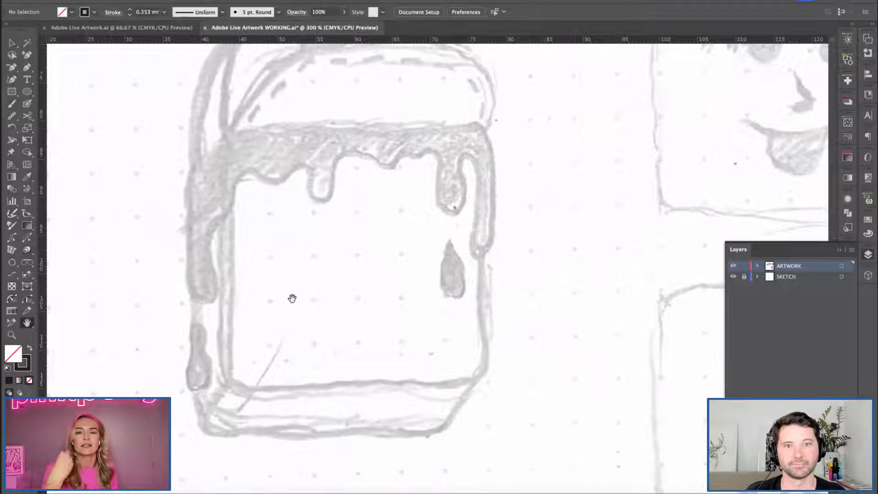
mouse_move(226, 188)
left_mouse_down()
mouse_move(234, 383)
mouse_move(488, 393)
mouse_move(496, 353)
mouse_move(488, 200)
left_mouse_up()
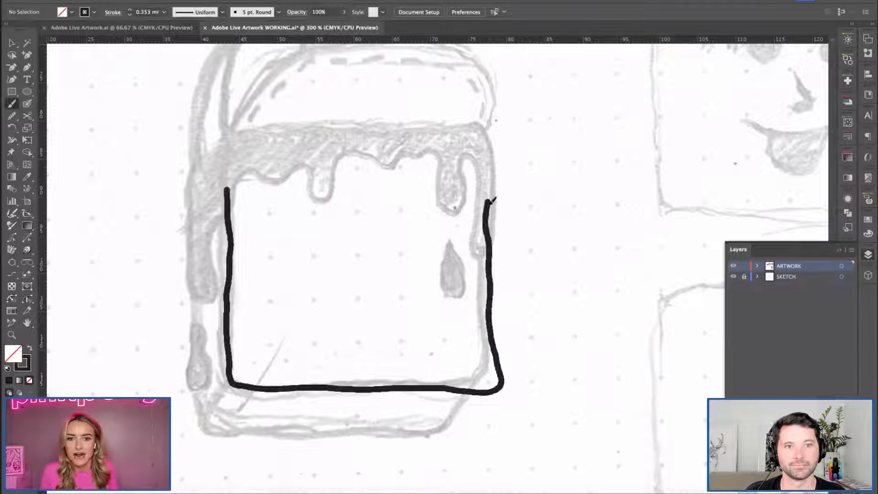
Pull the front outline's lower-right corner inward to match the sketch and adjust the anchor points along its bottom edge.
key("v")
mouse_move(452, 312)
left_mouse_down()
mouse_move(503, 400)
mouse_move(475, 390)
left_mouse_up()
left_click_drag(407, 389, 383, 388)
left_click_drag(450, 387, 434, 389)
left_click(485, 363)
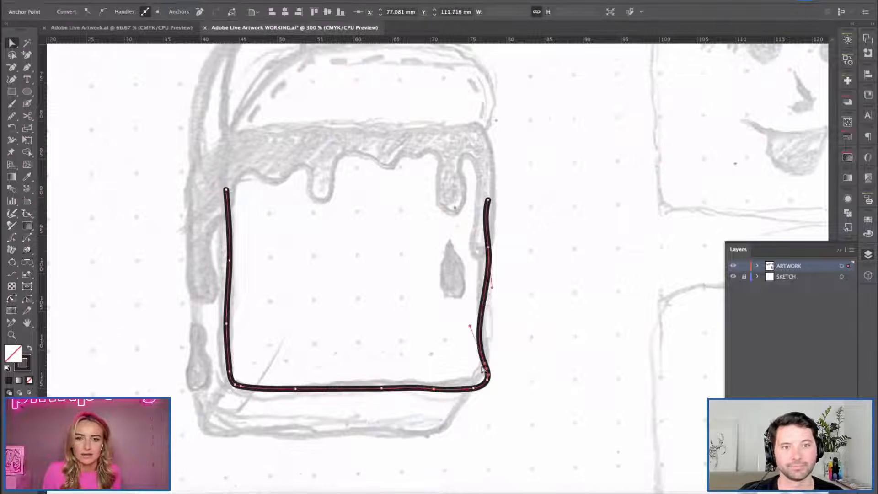
Smooth the right side of the front outline by adjusting its curve handle and upper anchor points.
left_click_drag(470, 327, 482, 318)
left_click(498, 259)
left_click(489, 257)
left_click_drag(489, 248, 481, 256)
mouse_move(488, 200)
left_mouse_down()
mouse_move(485, 192)
mouse_move(491, 207)
left_mouse_up()
left_click(518, 249)
left_click(483, 252)
left_click(482, 256)
left_click(516, 231)
key("super+z")
Remove the unneeded anchor point on the front outline's bottom edge near the lower-right corner.
left_click(325, 299)
key("space")
left_click_drag(337, 305, 367, 261)
left_click(503, 344)
left_click(517, 335)
left_click(503, 343, "shift")
key("Delete")
left_click(559, 406)
Brush the waffle's outer thickness outline, about 38 mm wide and 23 mm tall, and connect the lower-left corners with a short diagonal.
key("space")
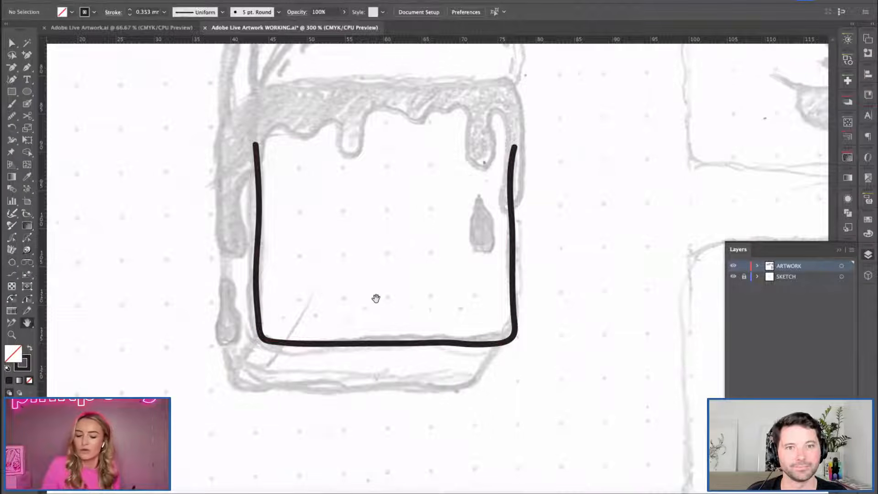
left_click_drag(346, 212, 378, 241)
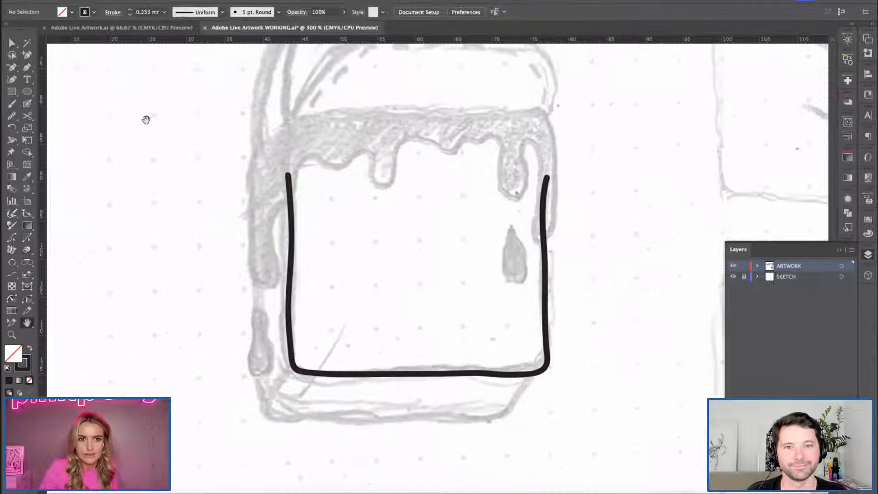
left_click_drag(339, 313, 349, 293)
key("b")
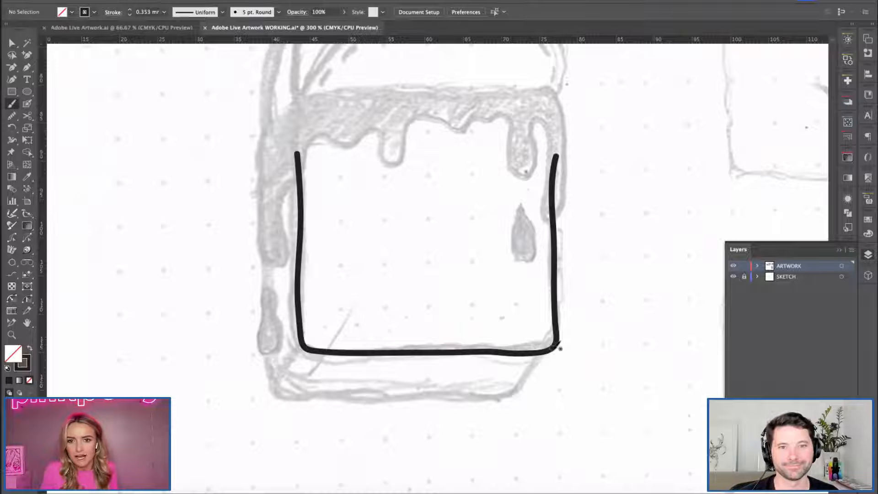
mouse_move(558, 341)
left_mouse_down()
mouse_move(521, 386)
mouse_move(275, 384)
mouse_move(264, 368)
mouse_move(272, 327)
mouse_move(266, 209)
left_mouse_up()
key("v")
key("b")
left_click_drag(304, 346, 277, 379)
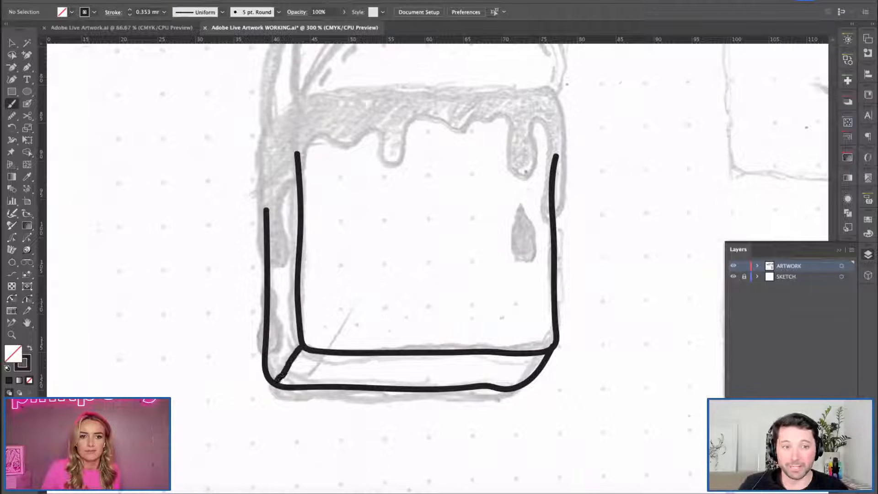
Move the thickness outline's end point onto the front face's lower-right corner and turn off Smart Guides.
key("space")
left_click_drag(353, 273, 353, 320)
key("a")
left_click(554, 399)
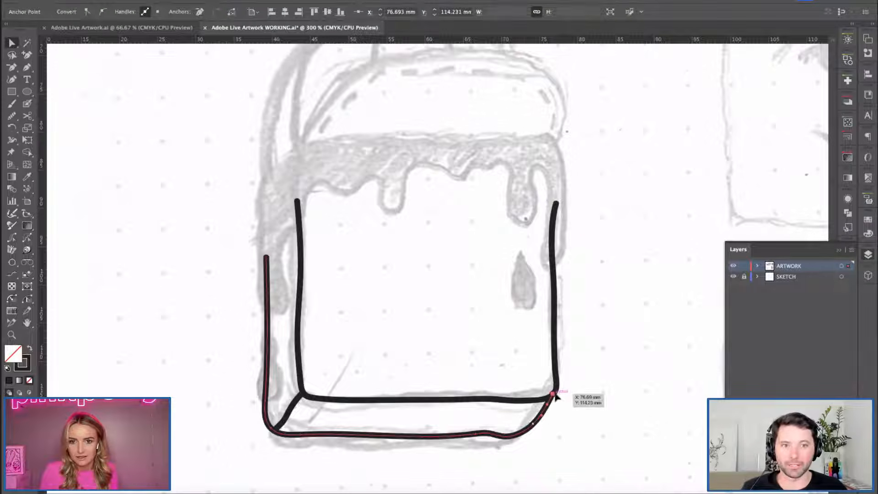
left_click(290, 0)
left_click(290, 0)
left_click(259, 0)
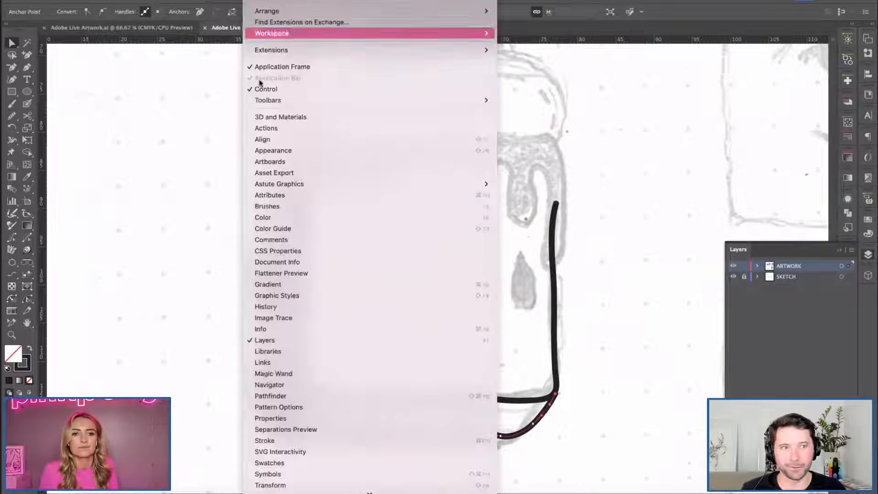
mouse_move(230, 0)
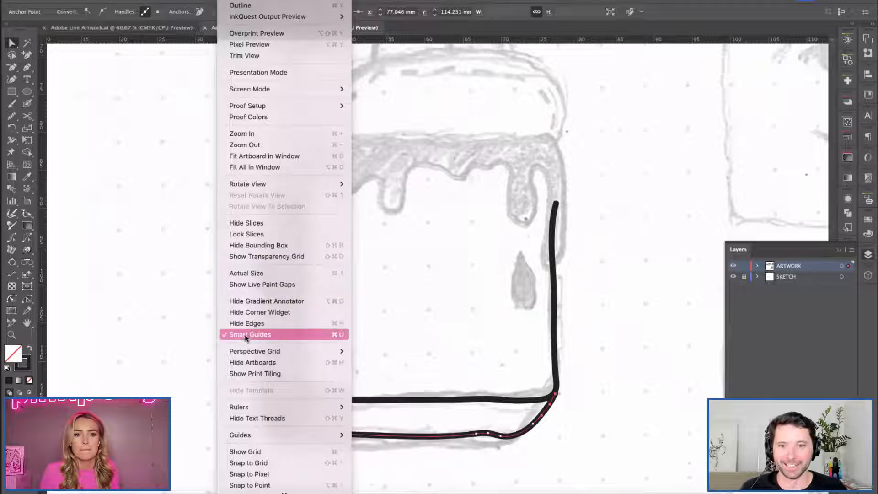
left_click(250, 334)
Remove the extra anchor point from the thickness outline's bottom edge and refine its lower-right curve.
left_click_drag(458, 416, 511, 463)
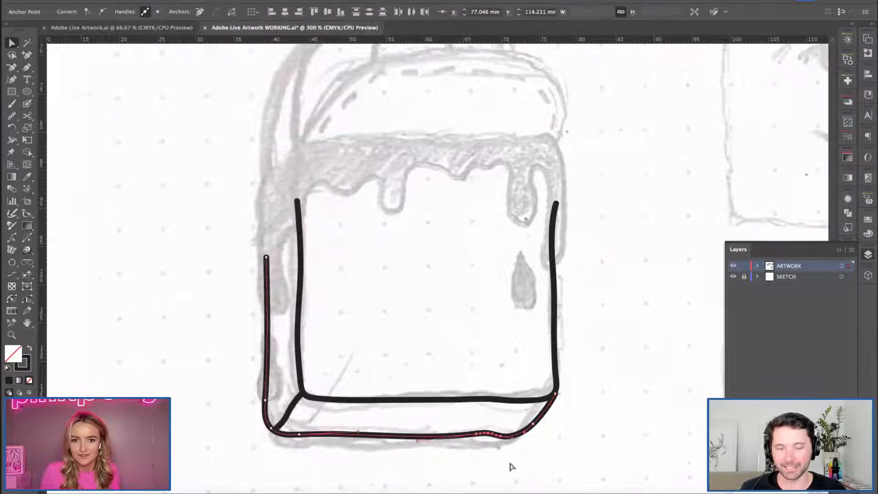
key("p")
left_click(485, 434)
key("v")
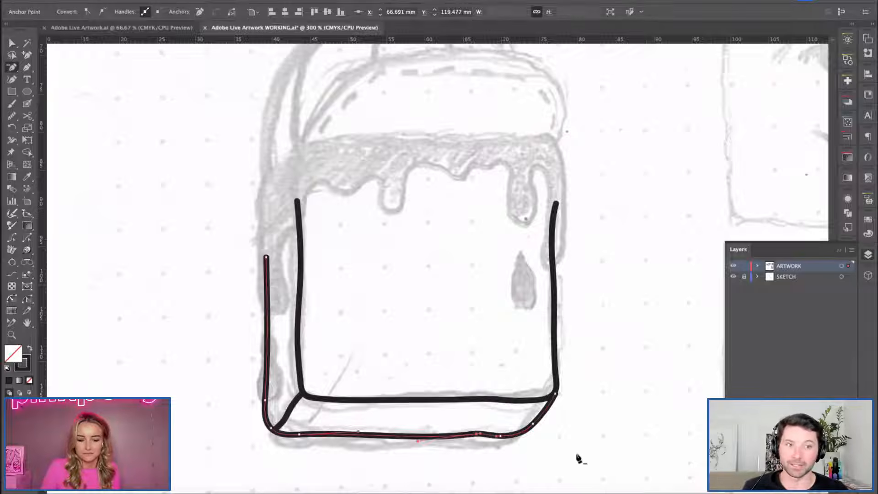
left_click(578, 454)
left_click(543, 426)
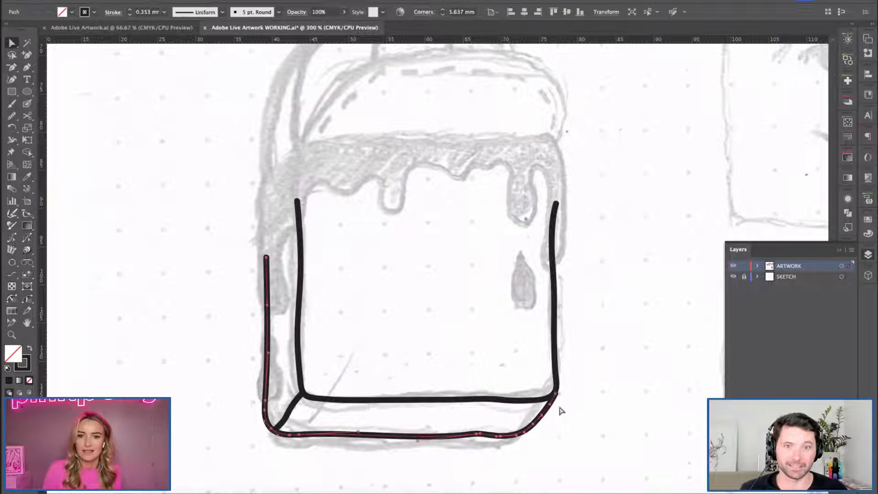
left_click(553, 402)
left_click(529, 437)
Examine the traced waffle body from a distance against the surrounding cap, face and seated-pose sketches.
key("space")
left_click_drag(415, 314, 403, 336)
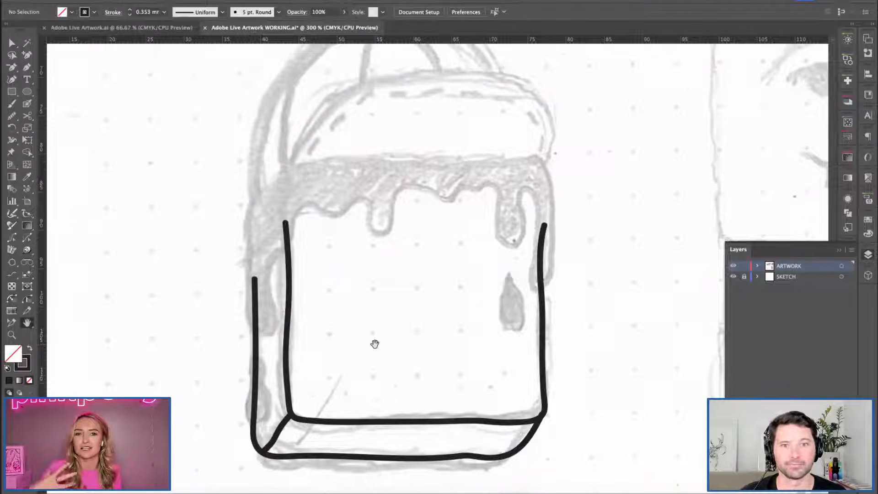
key("ctrl+minus")
key("ctrl+minus")
key("ctrl+minus")
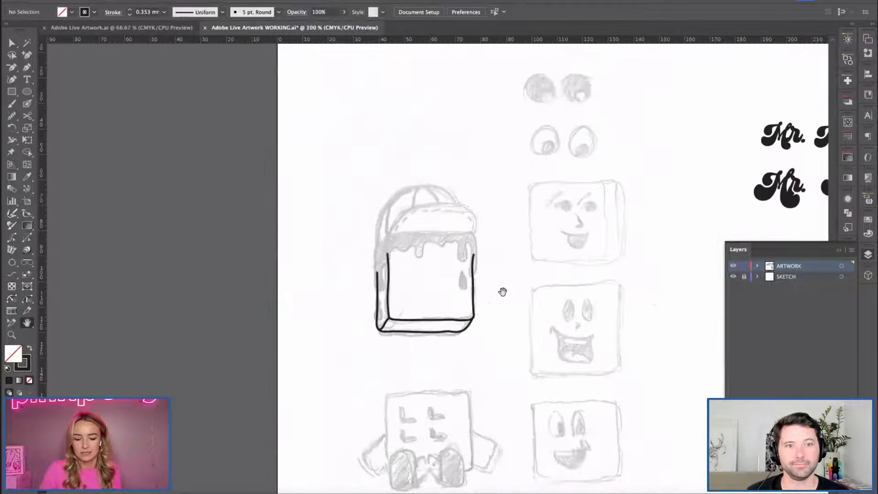
left_click_drag(385, 314, 349, 272)
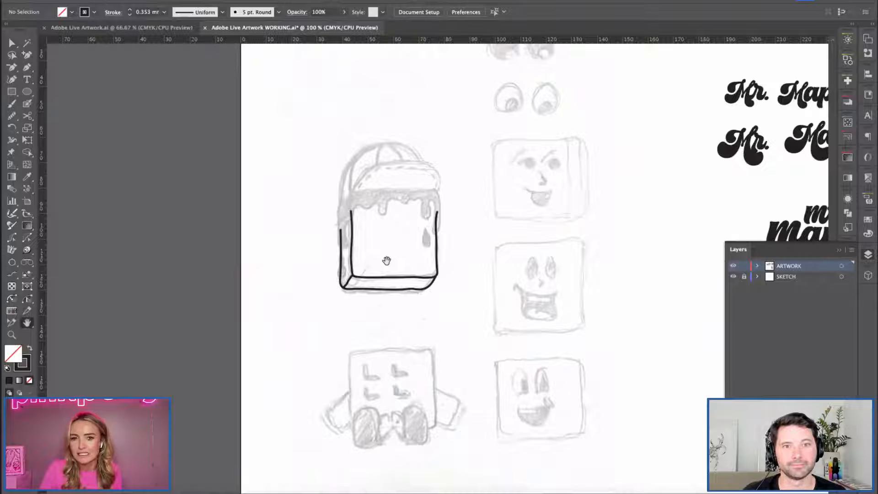
key("ctrl+plus")
key("ctrl+plus")
key("ctrl+plus")
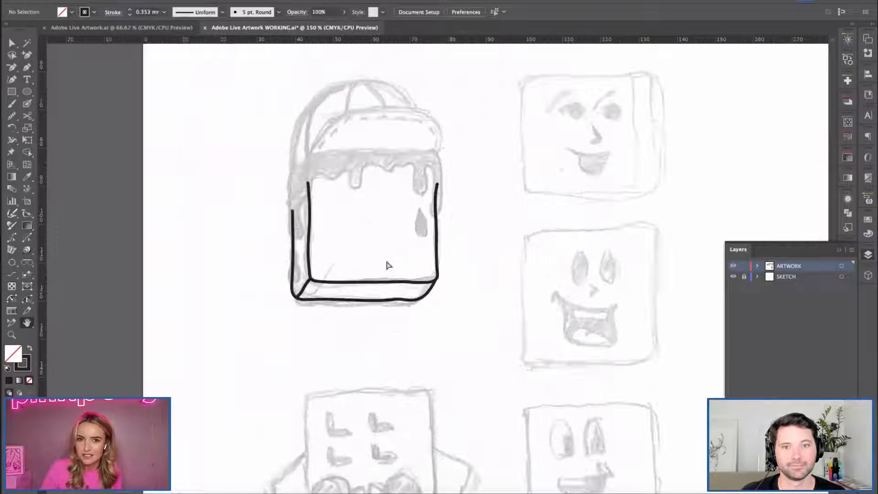
Brush the left part of the syrup outline, following the long side drip and the wavy edge up to the first front drip.
left_click_drag(356, 302, 383, 289)
key("b")
mouse_move(257, 172)
left_mouse_down()
mouse_move(241, 193)
mouse_move(236, 293)
left_mouse_up()
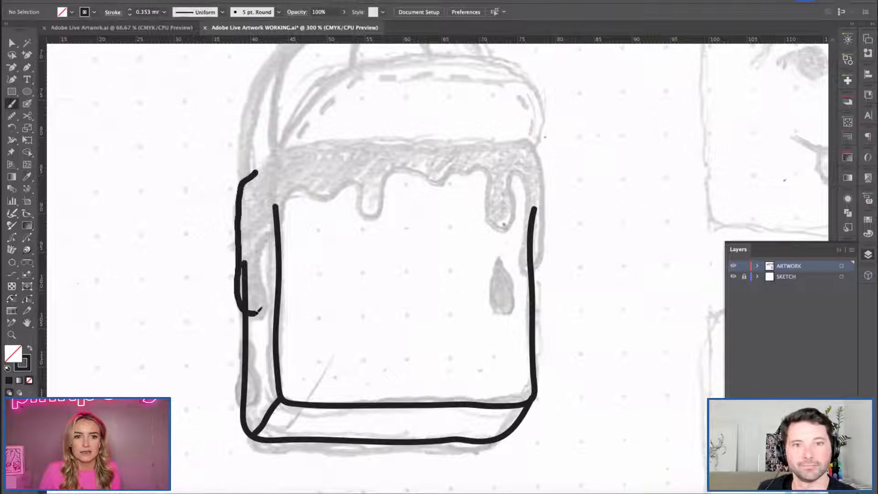
key("ctrl+z")
mouse_move(275, 160)
left_mouse_down()
mouse_move(245, 182)
mouse_move(240, 319)
mouse_move(270, 303)
mouse_move(267, 246)
mouse_move(299, 184)
mouse_move(315, 191)
mouse_move(360, 182)
mouse_move(363, 198)
mouse_move(383, 202)
mouse_move(382, 182)
left_mouse_up()
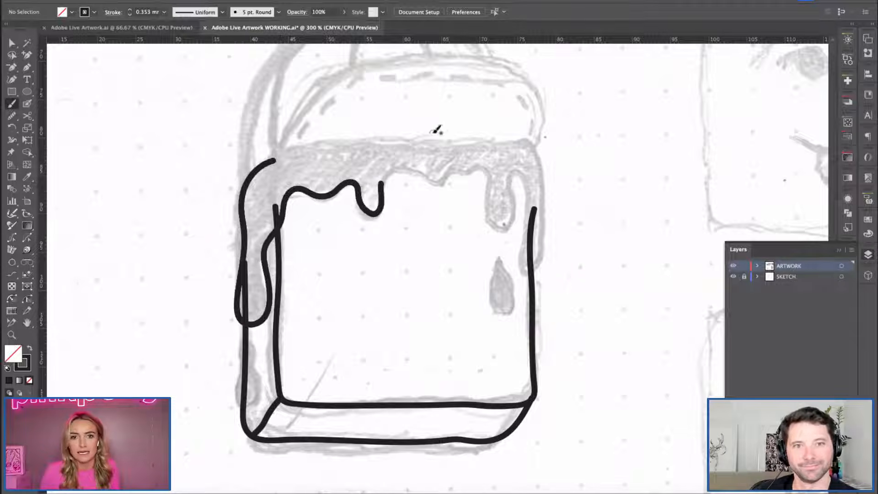
Continue the syrup outline across the remaining front drips and back along the cap's base, closing it at about 40.5 mm wide and 24.6 mm tall.
key("v")
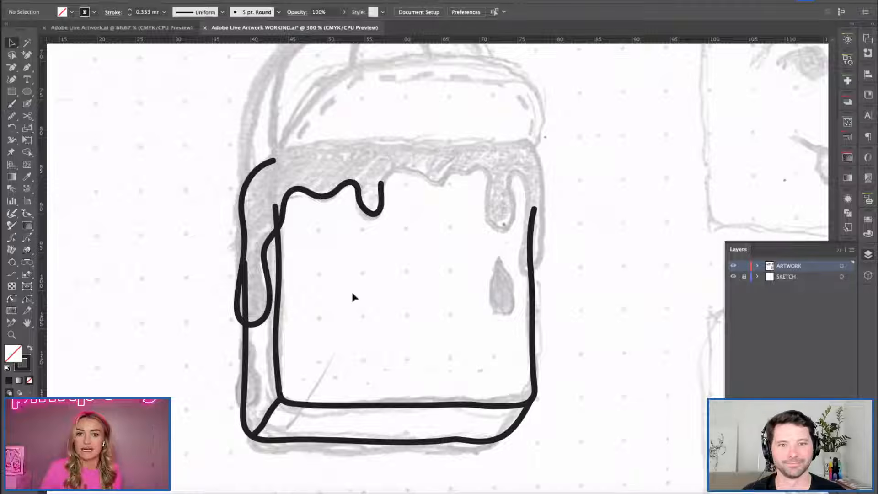
left_click_drag(344, 183, 382, 259)
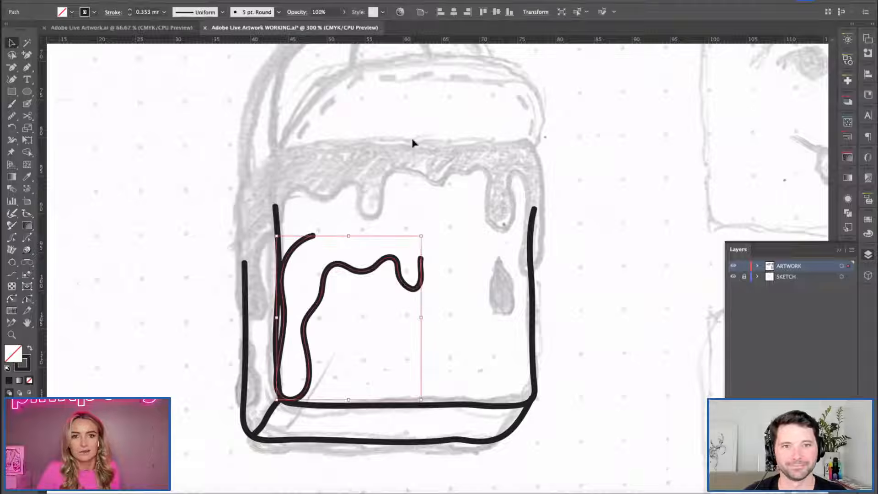
key("ctrl+z")
key("b")
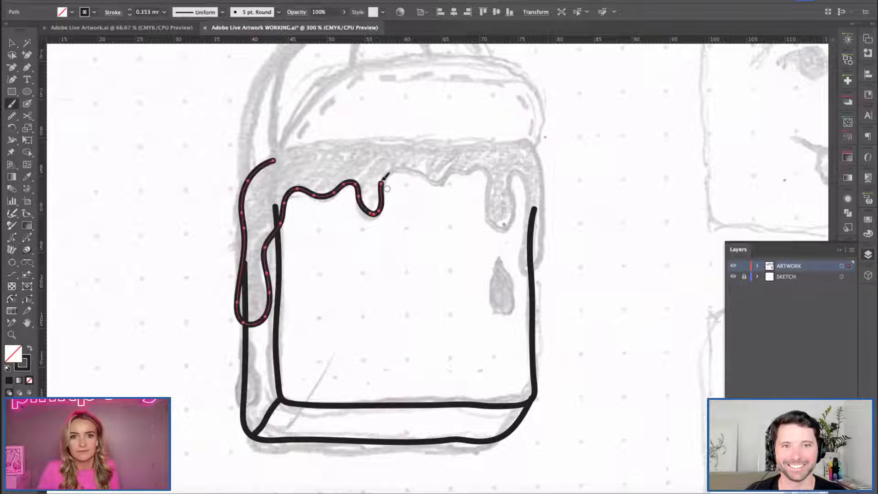
mouse_move(440, 182)
left_mouse_down()
mouse_move(483, 168)
mouse_move(495, 227)
mouse_move(518, 173)
mouse_move(522, 259)
mouse_move(537, 256)
mouse_move(543, 164)
left_mouse_up()
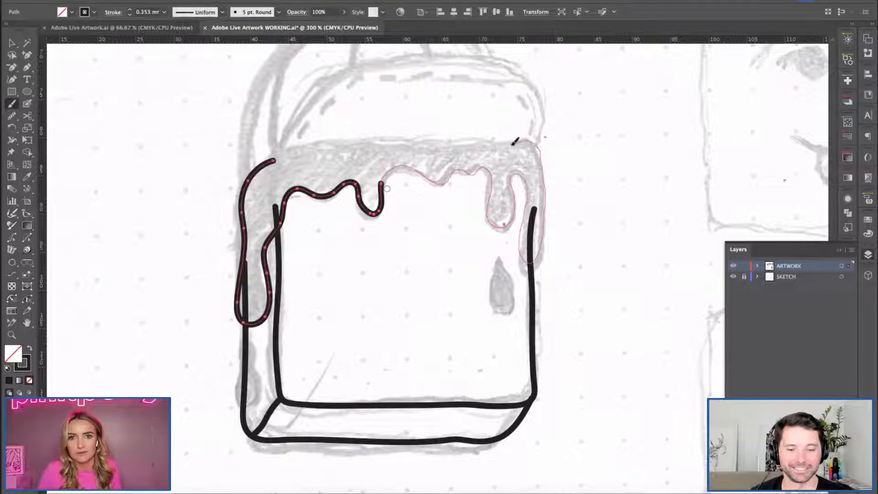
mouse_move(454, 140)
left_mouse_down()
mouse_move(306, 145)
mouse_move(281, 155)
left_mouse_up()
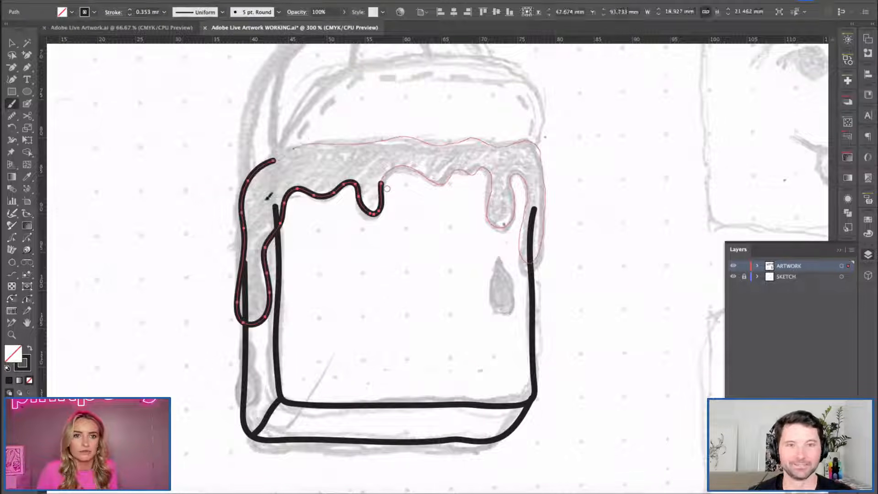
Adjust the anchor point at the bottom of the syrup's far-right drip.
key("v")
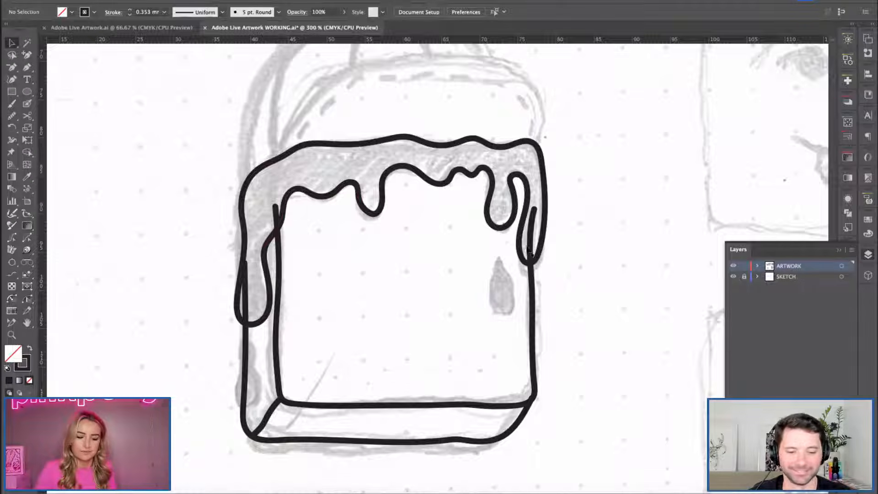
left_click(532, 268)
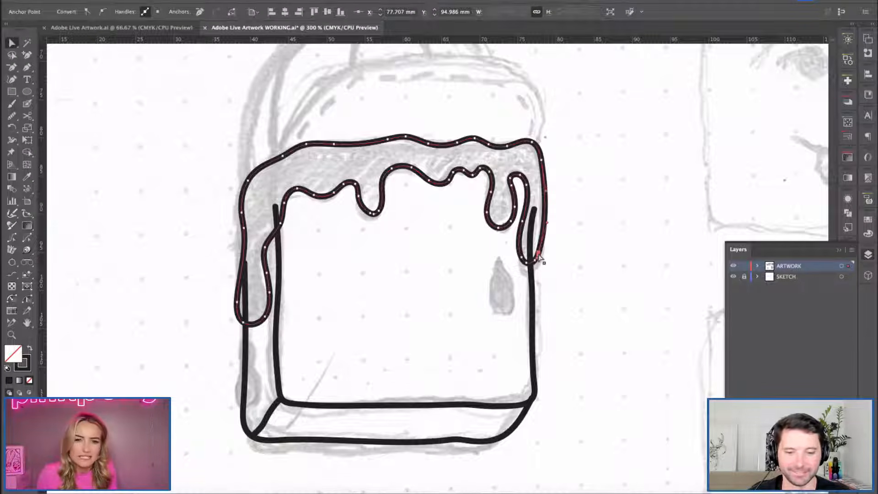
left_click(579, 260)
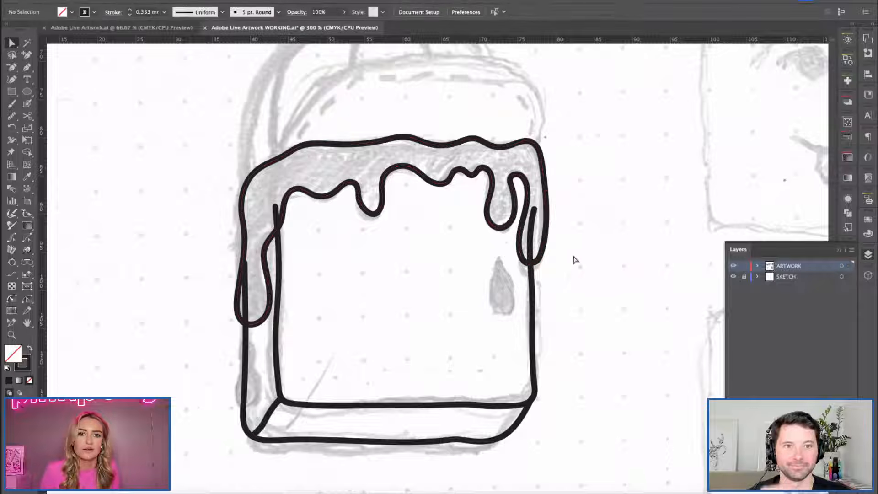
Brush a syrup teardrop on the waffle's front face, tracing the sketched drop below the right-hand drips.
key("b")
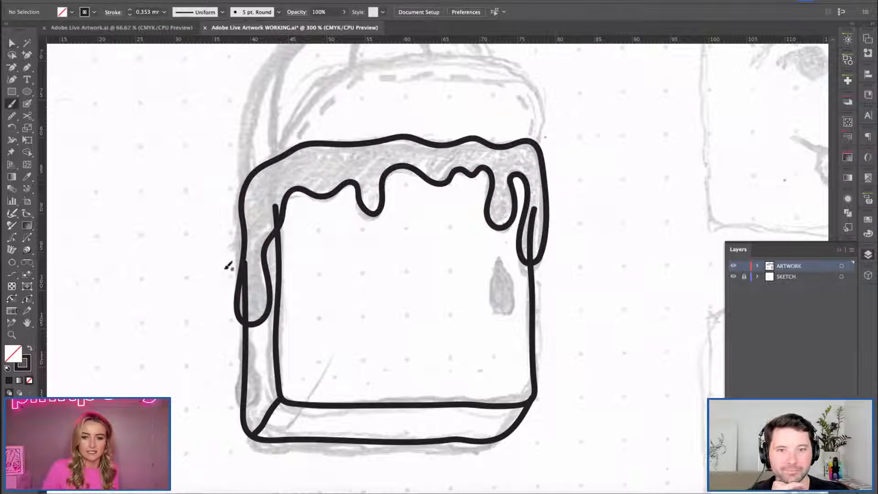
mouse_move(498, 256)
left_mouse_down()
mouse_move(493, 296)
mouse_move(503, 312)
mouse_move(512, 298)
mouse_move(498, 260)
mouse_move(491, 292)
mouse_move(510, 303)
mouse_move(502, 257)
left_mouse_up()
key("super+z")
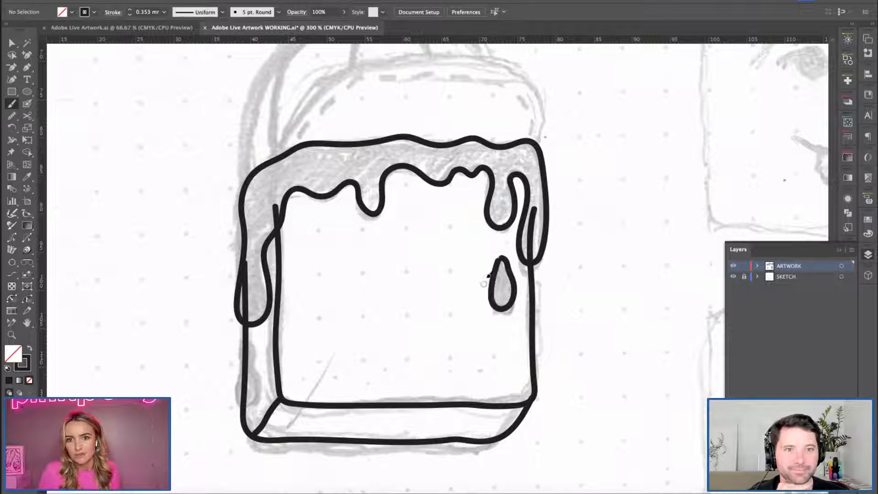
Close the gap at the tip of the front-face teardrop so its outline is continuous.
key("v")
left_click(492, 270)
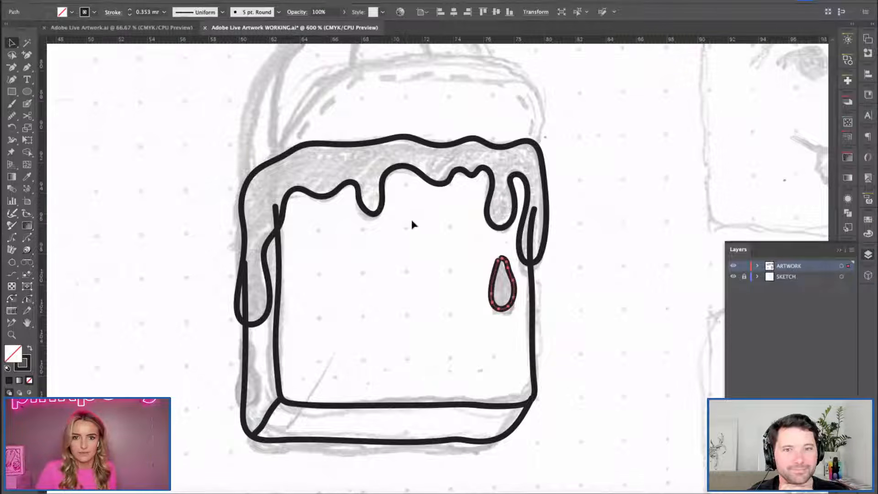
key("super+equal")
key("super+equal")
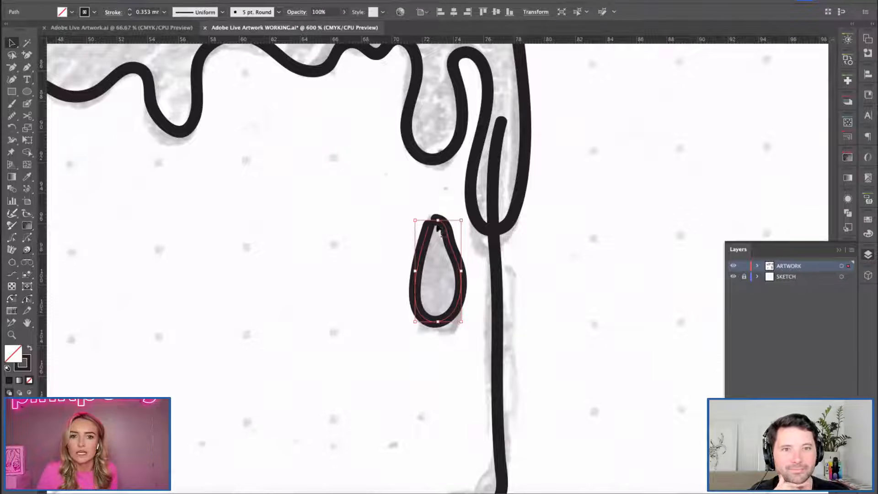
left_click(426, 265)
left_click(446, 319)
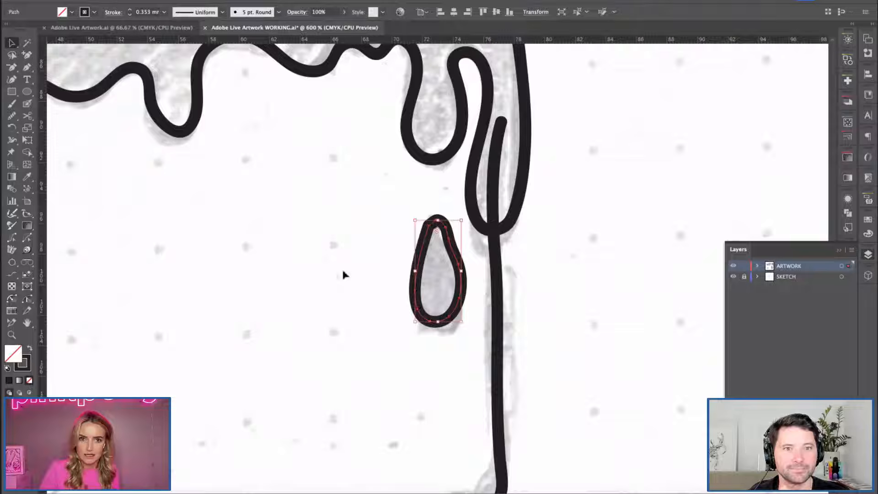
left_click(312, 285)
key("ctrl+minus")
key("ctrl+minus")
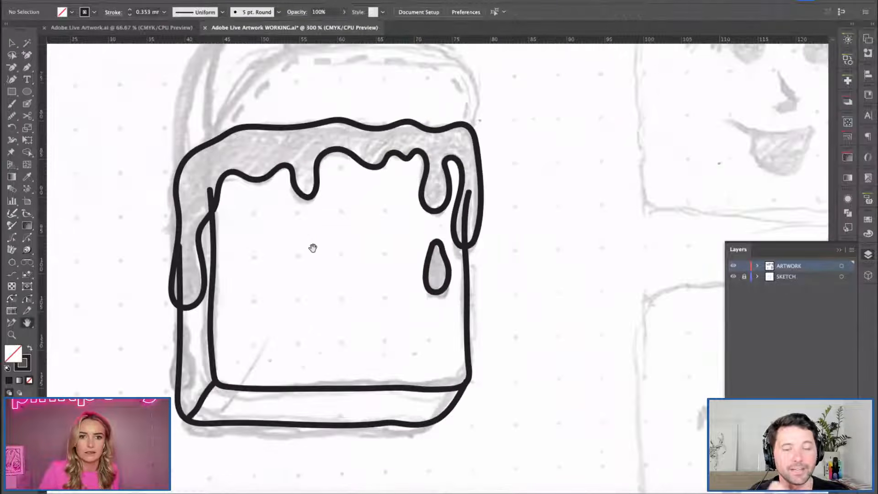
Brush a second syrup drop on the waffle's left side, below the long side drip.
left_click_drag(314, 249, 334, 234)
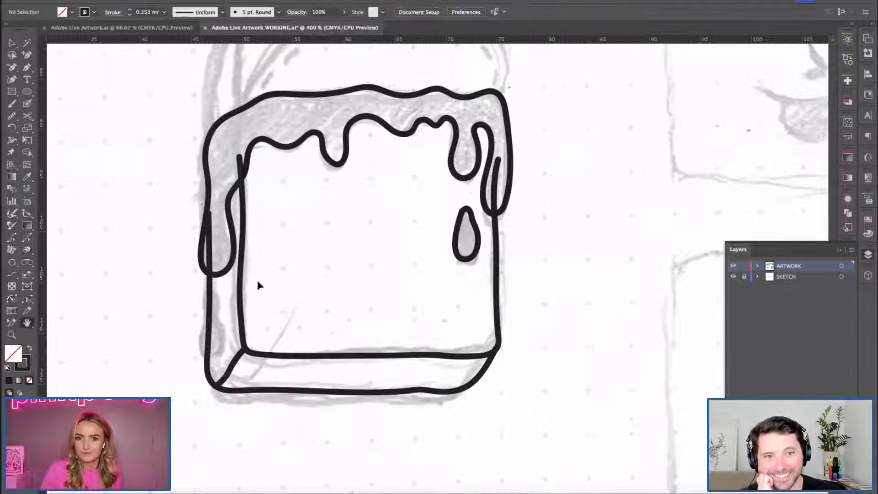
key("ctrl+plus")
left_click_drag(256, 300, 347, 268)
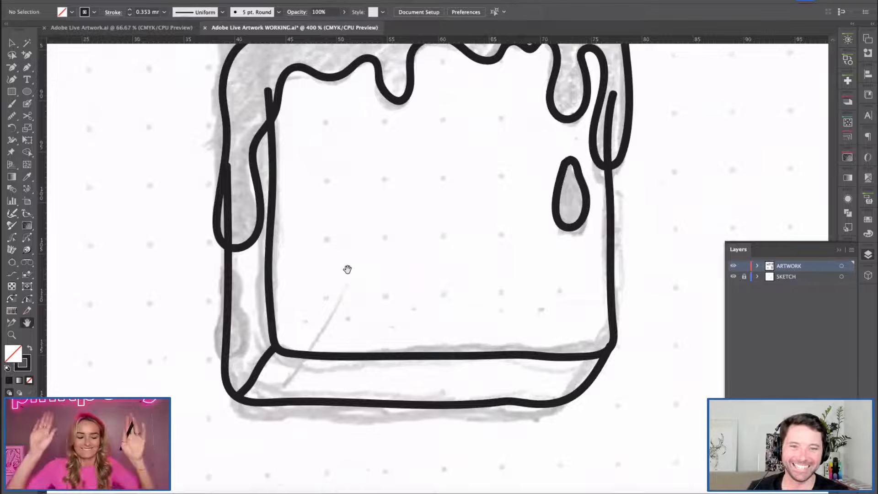
key("b")
mouse_move(229, 274)
left_mouse_down()
mouse_move(219, 326)
mouse_move(252, 328)
mouse_move(231, 270)
left_mouse_up()
key("v")
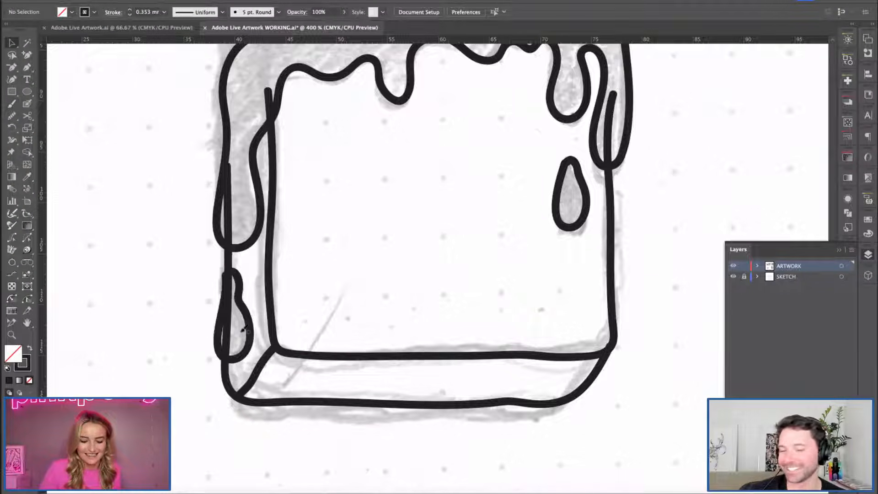
Join the open end points at the tip of the left-side syrup drop.
left_click(250, 315)
key("p")
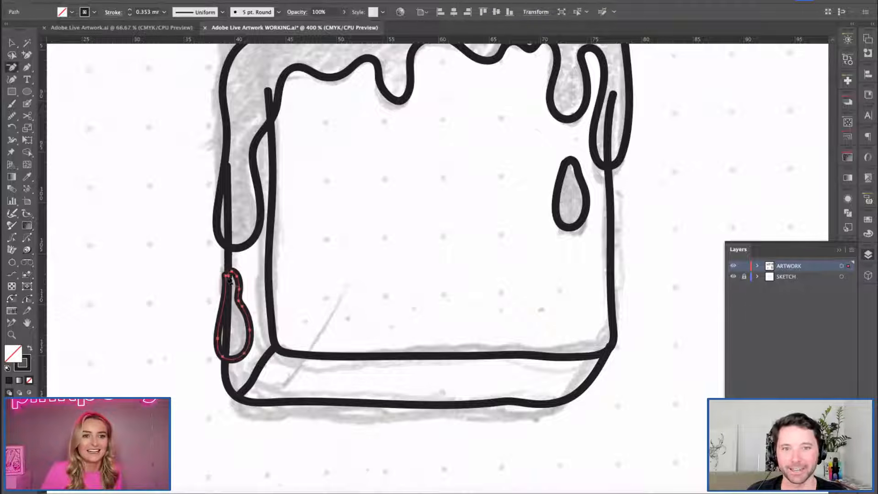
left_click(226, 275)
left_click(232, 271)
key("v")
left_click(167, 216)
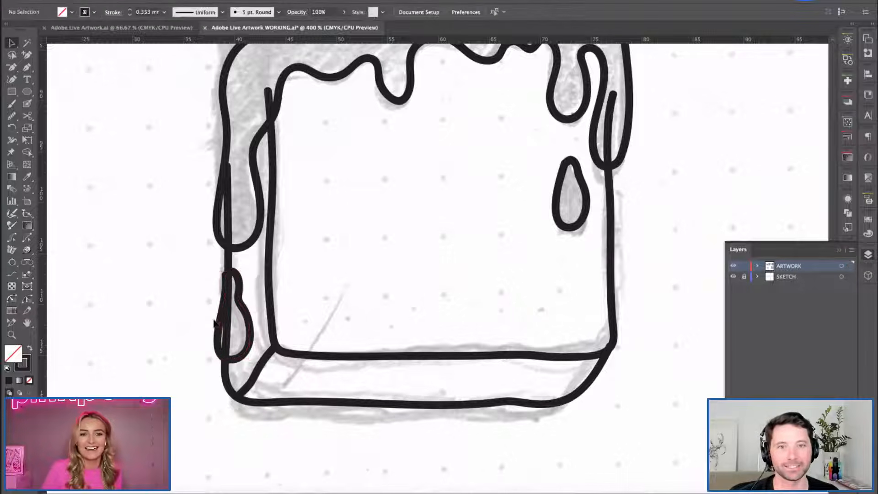
Try to convert the syrup outline into a guide, and undo the conversion.
key("g")
key("h")
mouse_move(459, 177)
left_mouse_down()
mouse_move(383, 269)
mouse_move(349, 260)
mouse_move(341, 327)
left_mouse_up()
key("super+minus")
key("h")
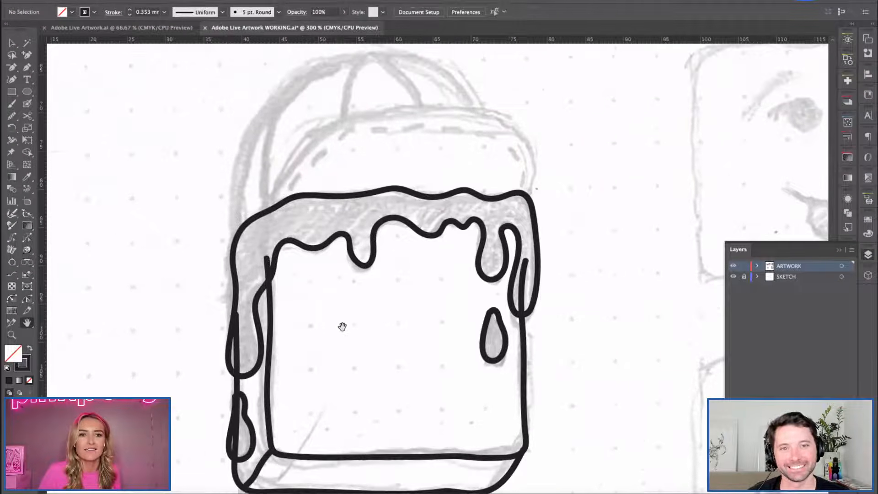
key("b")
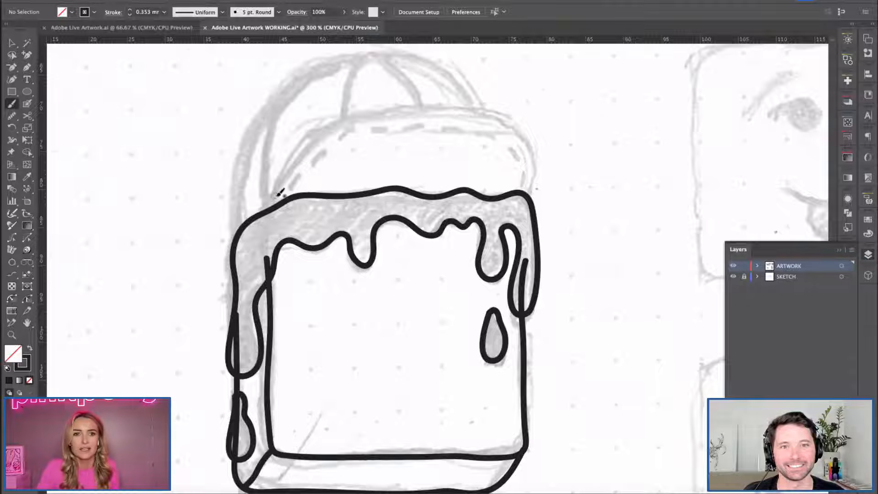
key("v")
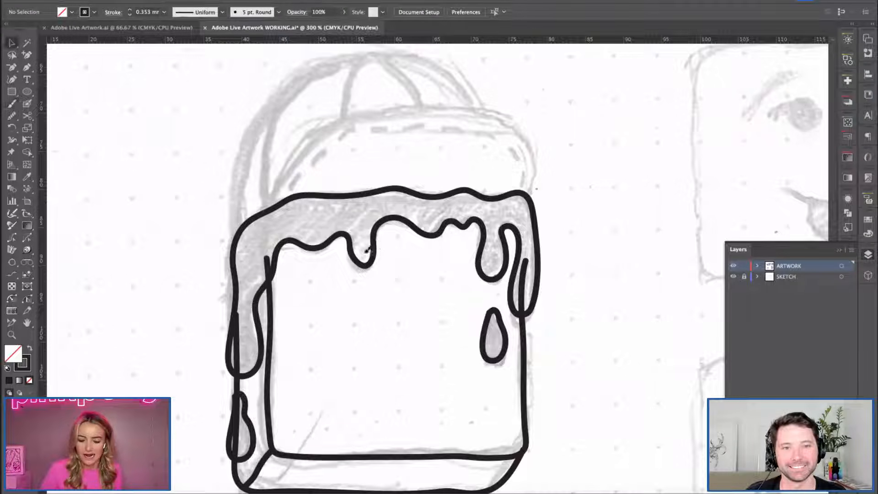
left_click(338, 201)
key("super+shift+5")
key("Escape")
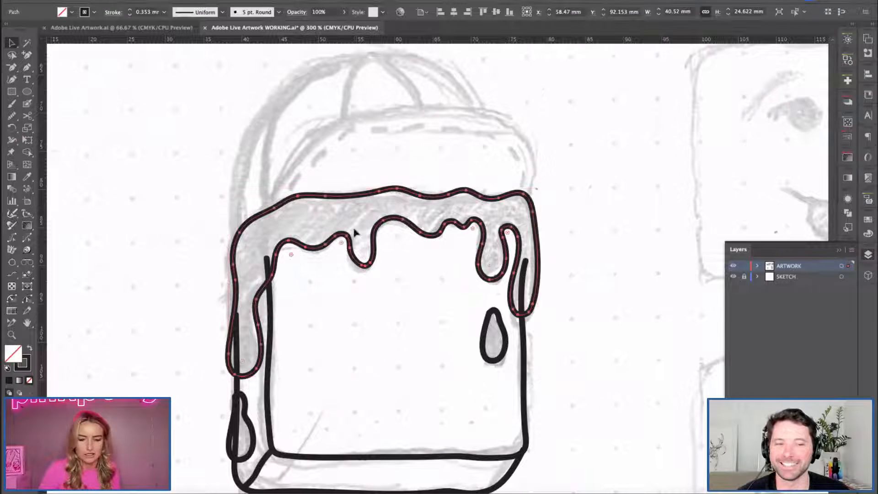
key("super+5")
left_click(173, 247)
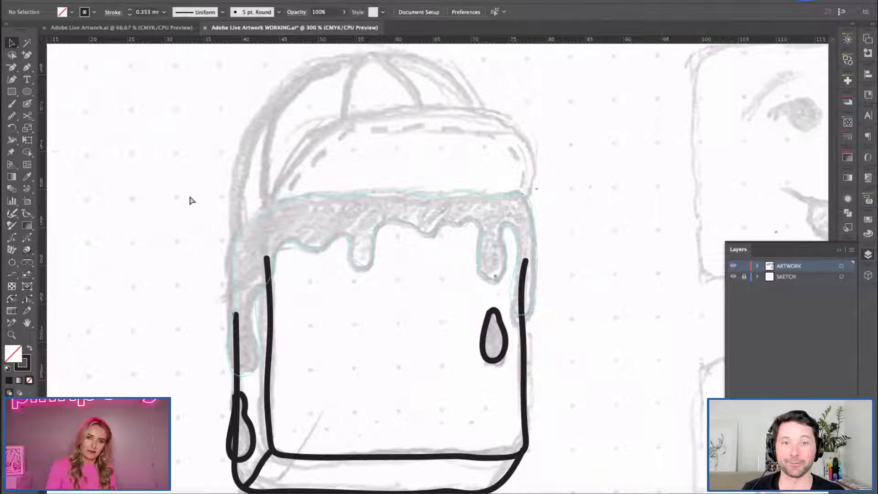
key("super+z")
left_click(156, 234)
Brush the cap's front brim as an arc about 34 mm wide and 12 mm tall, and align its end points with the syrup's top edge.
key("b")
mouse_move(273, 206)
left_mouse_down()
mouse_move(301, 158)
mouse_move(384, 117)
mouse_move(476, 114)
mouse_move(513, 128)
mouse_move(529, 148)
mouse_move(528, 194)
left_mouse_up()
key("v")
left_click(534, 186)
left_click(555, 192)
left_click(270, 210)
left_click_drag(268, 211, 272, 208)
left_click(228, 199)
Smooth the brim's curve along its full length with the Smooth tool.
key("space")
left_click_drag(372, 182, 368, 181)
left_click(434, 121)
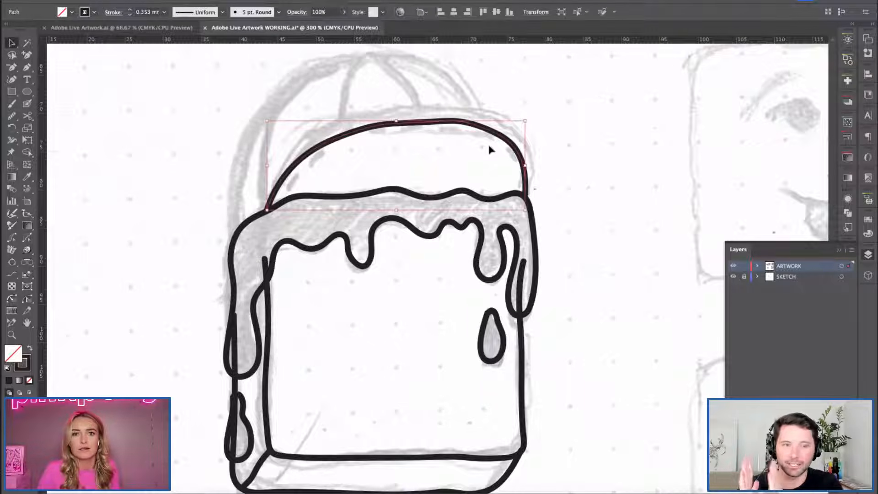
left_click_drag(12, 116, 63, 142)
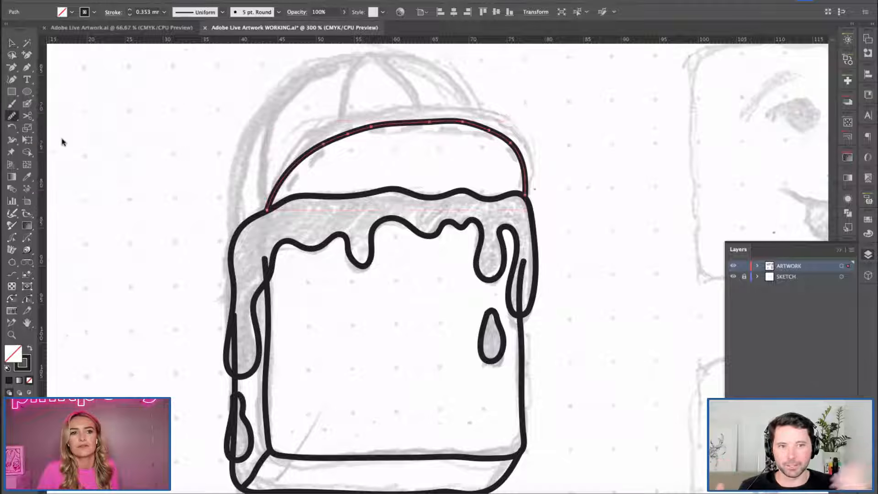
left_click_drag(277, 171, 548, 221)
key("v")
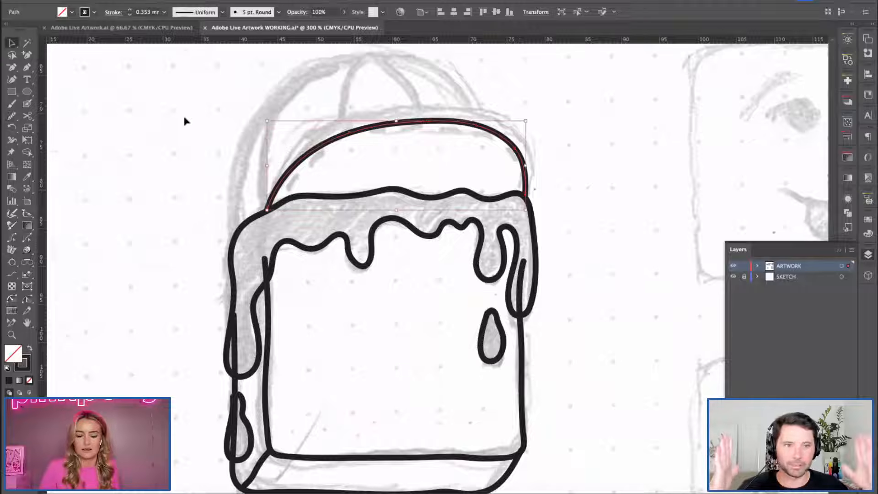
left_click(183, 114)
Brush the cap's crown from the syrup's upper-left edge over to the brim, about 33 mm wide and 23 mm tall.
key("space")
left_click_drag(206, 154, 205, 157)
key("b")
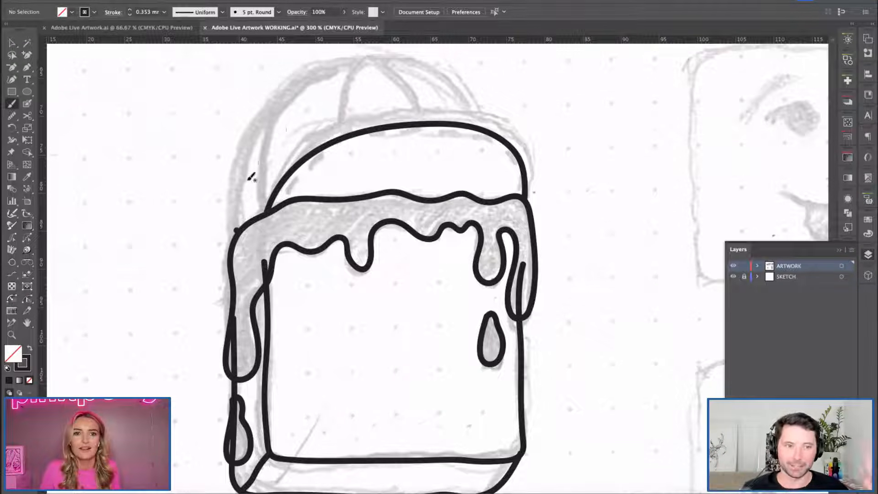
mouse_move(234, 230)
left_mouse_down()
mouse_move(245, 151)
mouse_move(270, 104)
mouse_move(322, 65)
mouse_move(353, 58)
mouse_move(418, 69)
mouse_move(486, 126)
left_mouse_up()
Refine the anchor points along the top and upper-left curve of the cap's crown.
key("v")
left_click(368, 62)
left_click(349, 61)
left_click(417, 73, "shift")
left_click(286, 87, "shift")
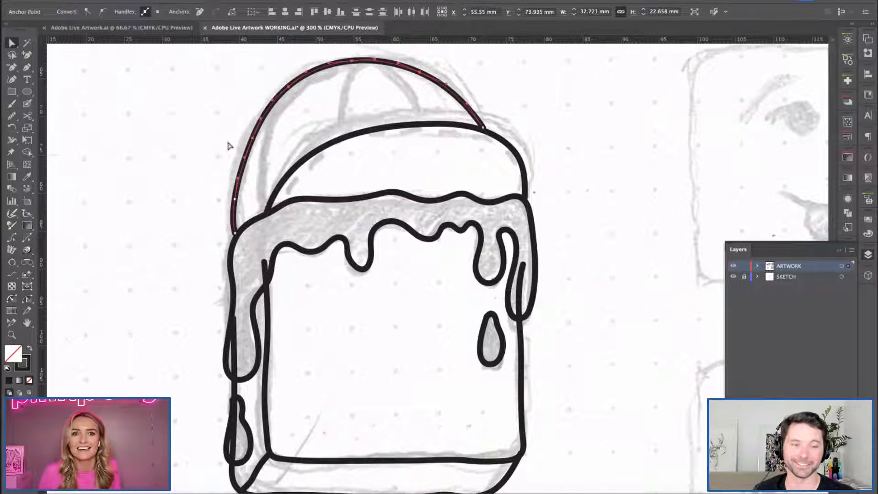
left_click(208, 178)
Smooth the cap crown's outline with the Smooth tool, reducing its bumps from the left side to the brim.
left_click(242, 149)
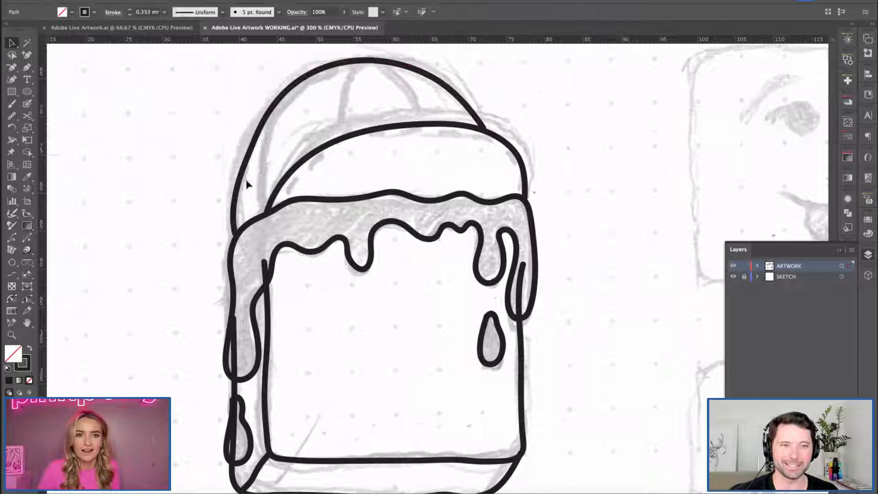
key("n")
mouse_move(242, 172)
left_mouse_down()
mouse_move(366, 63)
mouse_move(455, 92)
left_mouse_up()
mouse_move(277, 96)
left_mouse_down()
mouse_move(424, 68)
mouse_move(512, 139)
left_mouse_up()
Lower the crown's top anchor point slightly and adjust the anchor point on its left side.
key("a")
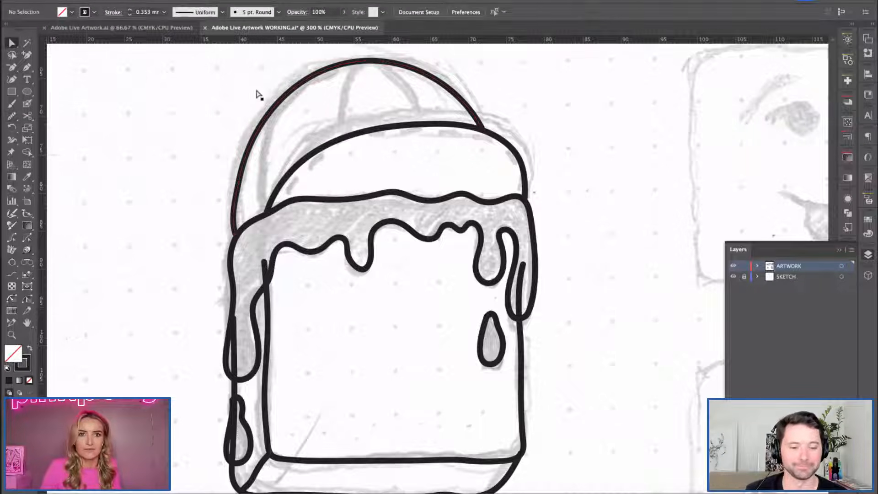
left_click(381, 67)
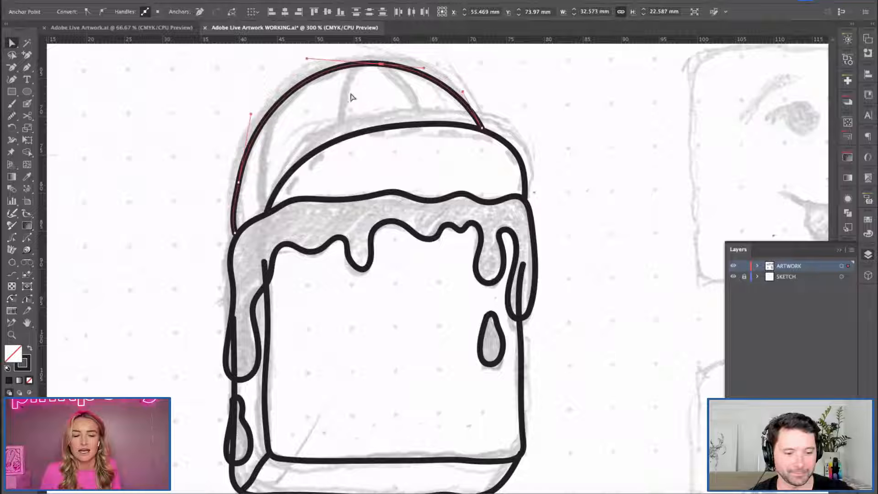
left_click(239, 181)
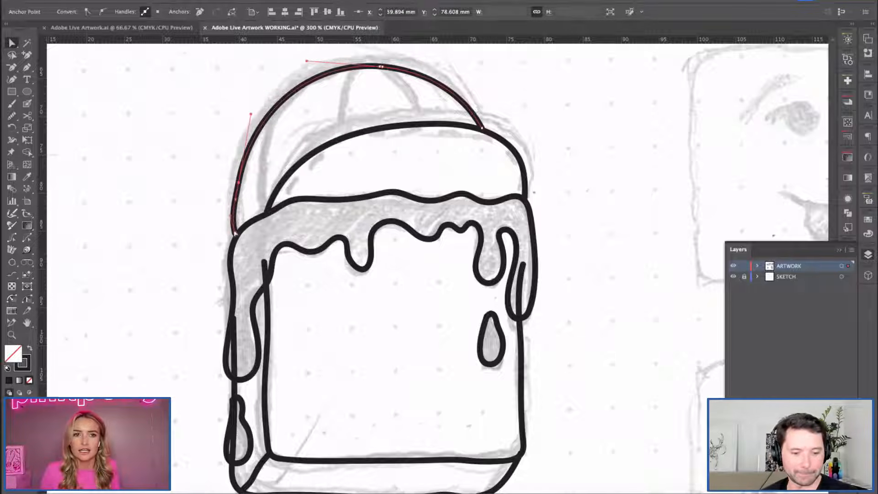
Adjust the anchor point at the cap crown's lower-left end and smooth the crown's left edge with the Smooth tool.
key("Left")
left_click(216, 202)
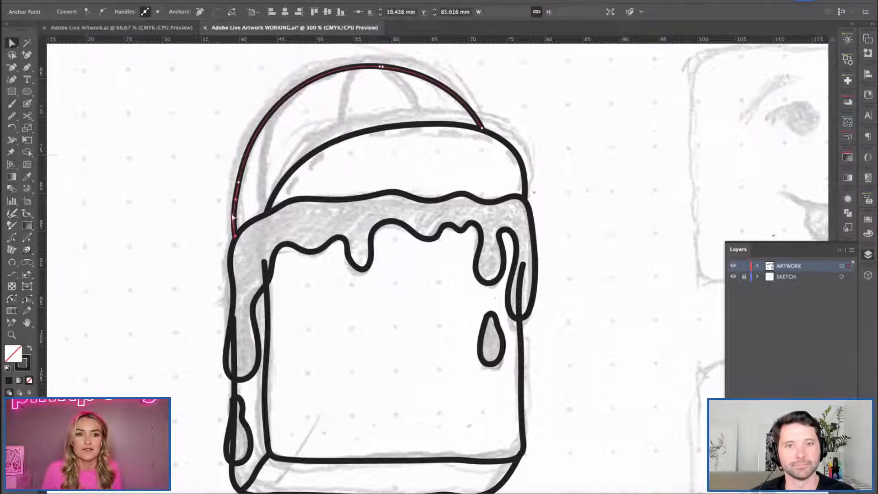
left_click(256, 130)
left_click(12, 116)
left_click_drag(242, 153, 235, 197)
key("v")
left_click(155, 166)
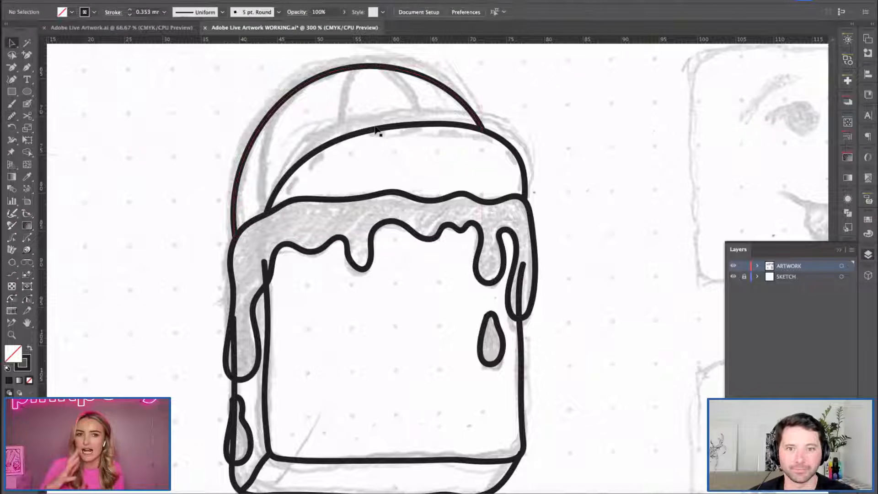
Brush two curved seams from the crown's peak down to the brim, about 9 mm tall on the left and 7 mm on the right.
key("b")
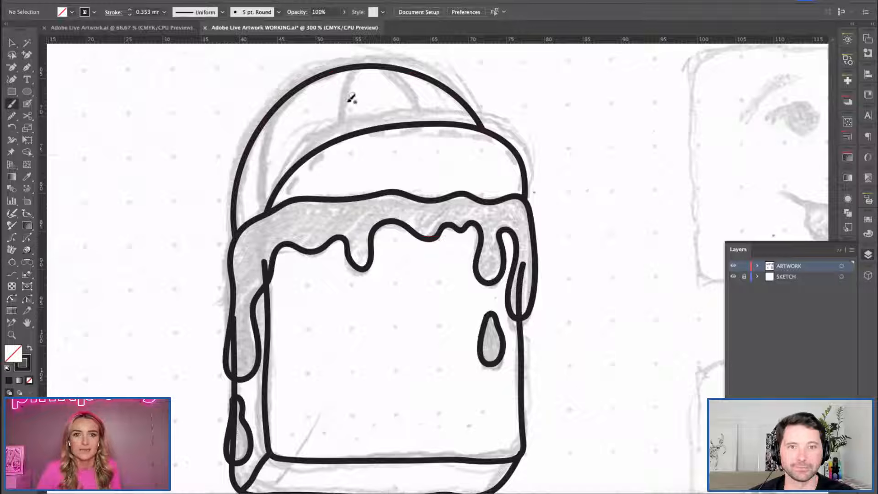
left_click_drag(369, 69, 341, 123)
left_click_drag(369, 68, 414, 122)
key("ctrl+z")
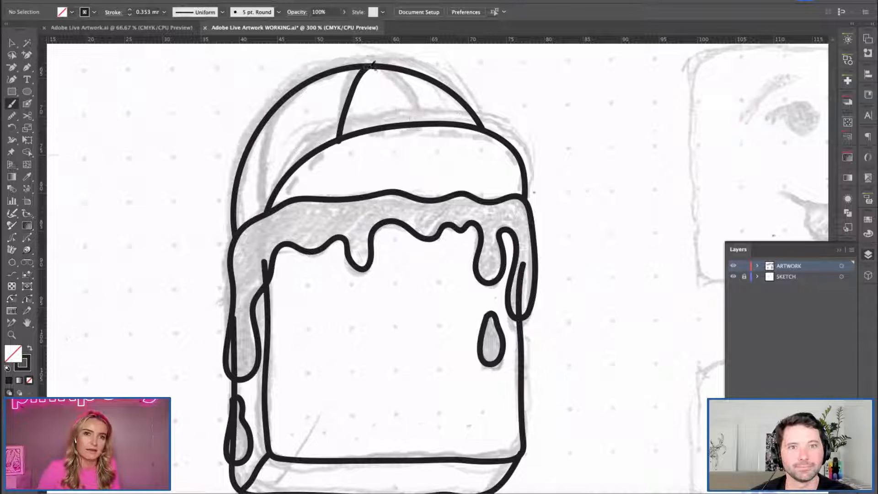
mouse_move(370, 66)
left_mouse_down()
mouse_move(406, 88)
mouse_move(415, 121)
left_mouse_up()
key("v")
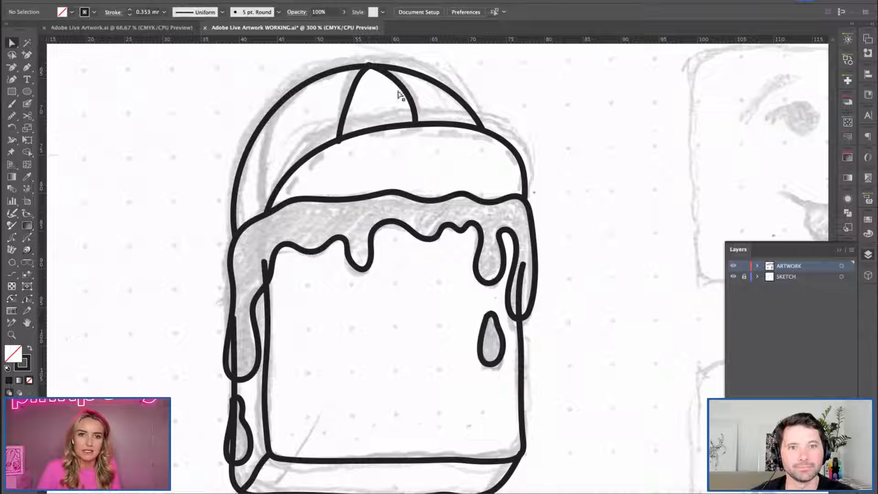
Move the cap's left seam's top anchor point slightly down onto the crown's peak and check the seam's other points.
left_click(340, 139)
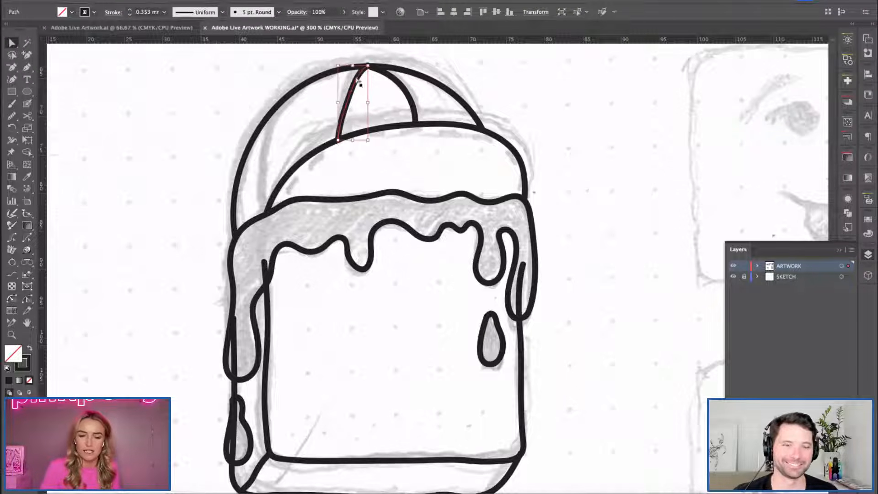
left_click(369, 69)
left_click_drag(368, 68, 369, 69)
left_click(363, 97)
left_click(352, 92)
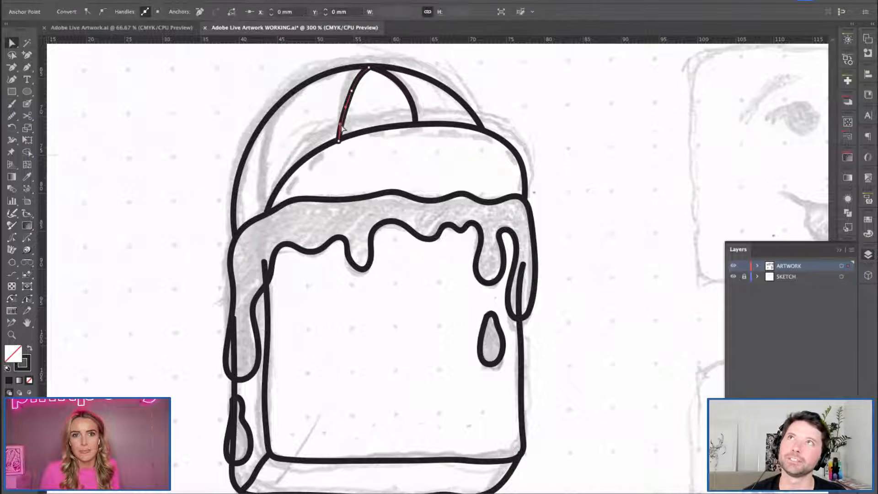
left_click(374, 116)
key("g")
key("h")
left_click_drag(356, 337, 352, 282)
key("v")
left_click_drag(178, 171, 576, 439)
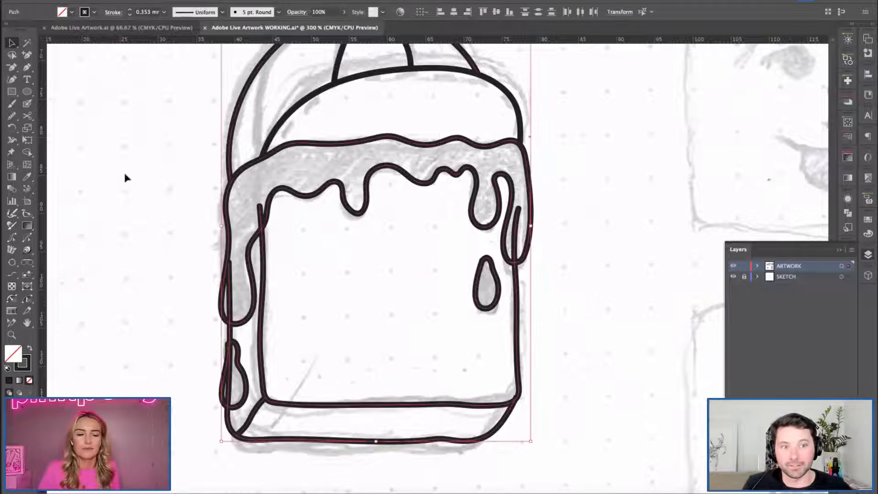
left_click(27, 151)
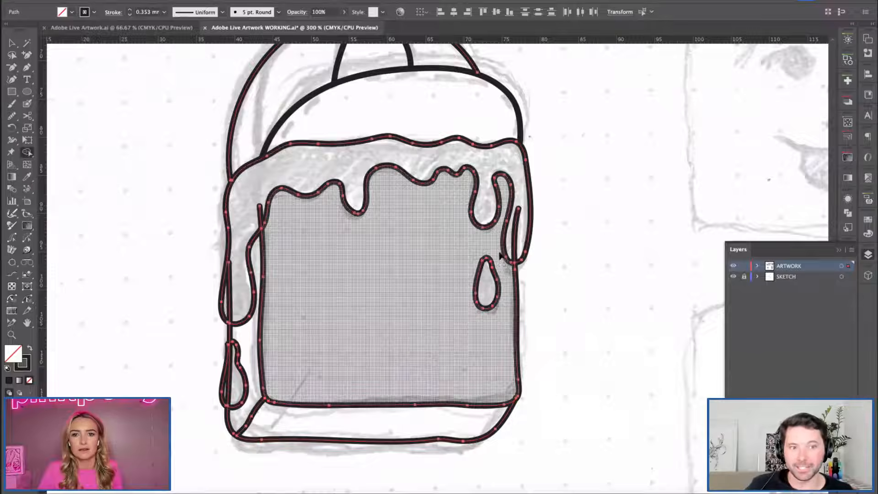
key("c")
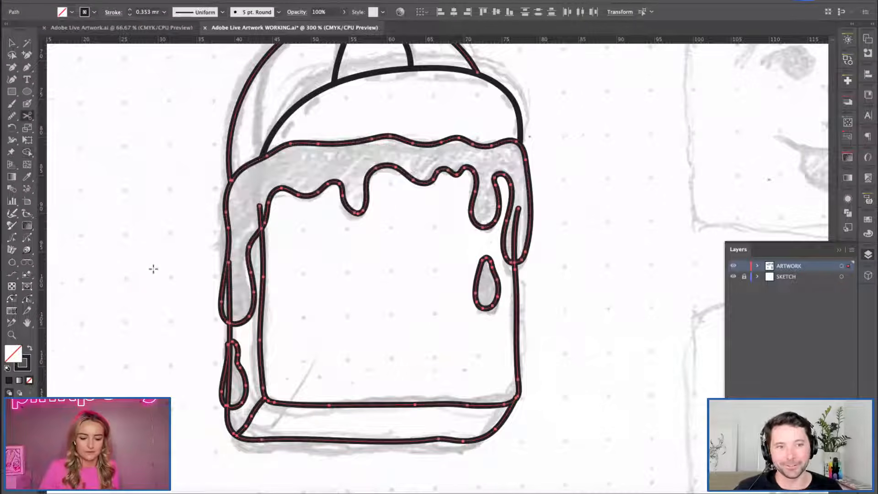
key("v")
left_click(163, 243)
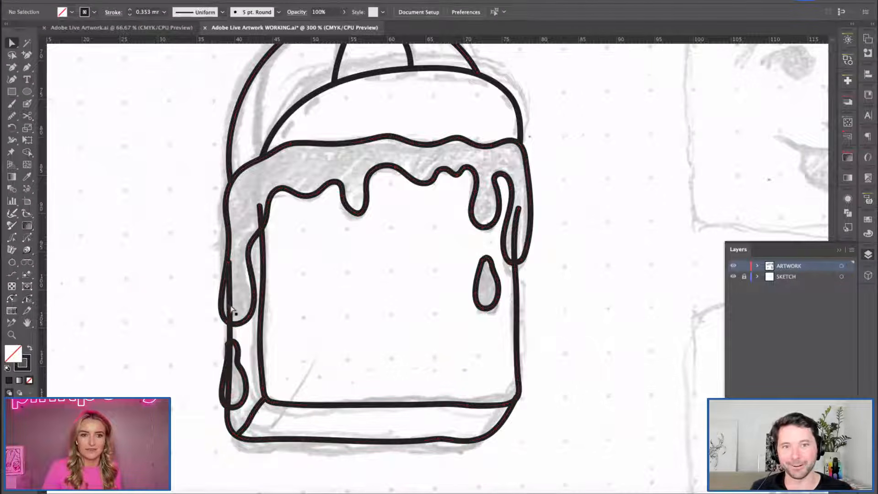
left_click(227, 324)
left_click(260, 209)
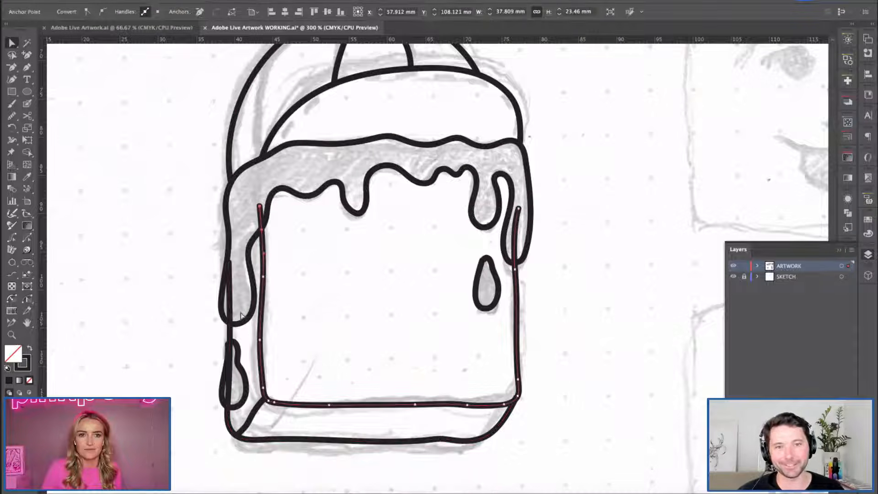
key("v")
left_click_drag(171, 216, 516, 412)
left_click(539, 329)
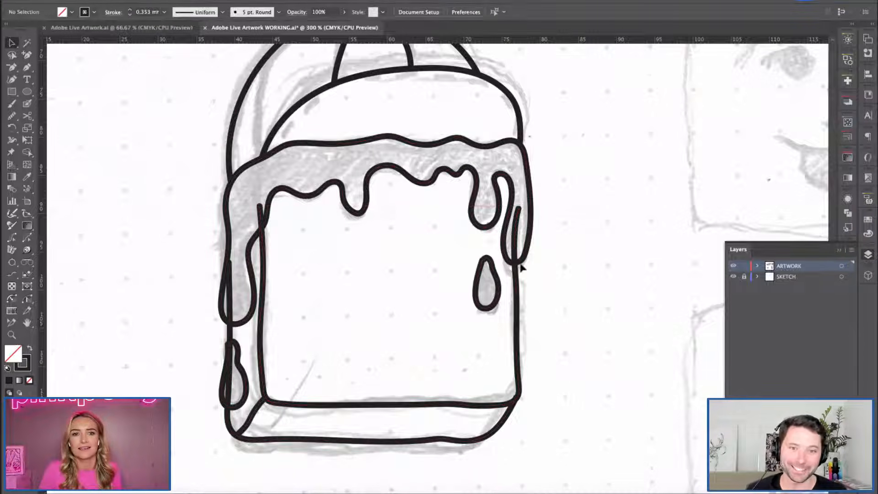
left_click(395, 174)
left_click(593, 260)
mouse_move(151, 209)
left_mouse_down()
mouse_move(569, 401)
mouse_move(558, 411)
left_mouse_up()
key("shift+m")
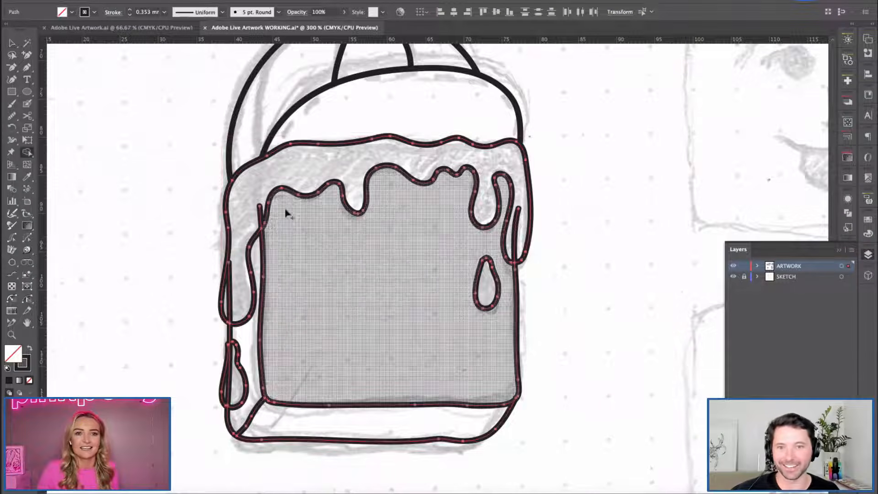
left_click(71, 13)
left_click(72, 13)
key("v")
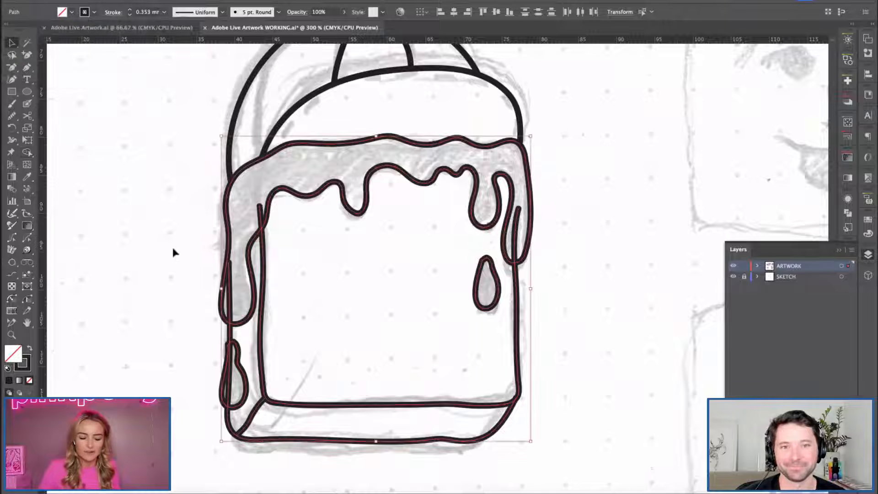
left_click(166, 263)
Trim the upper-left end of the waffle's front outline so it stops at the syrup's edge.
key("a")
left_click(262, 273)
key("plus")
left_click(261, 229)
key("minus")
left_click(259, 206)
key("v")
left_click(200, 167)
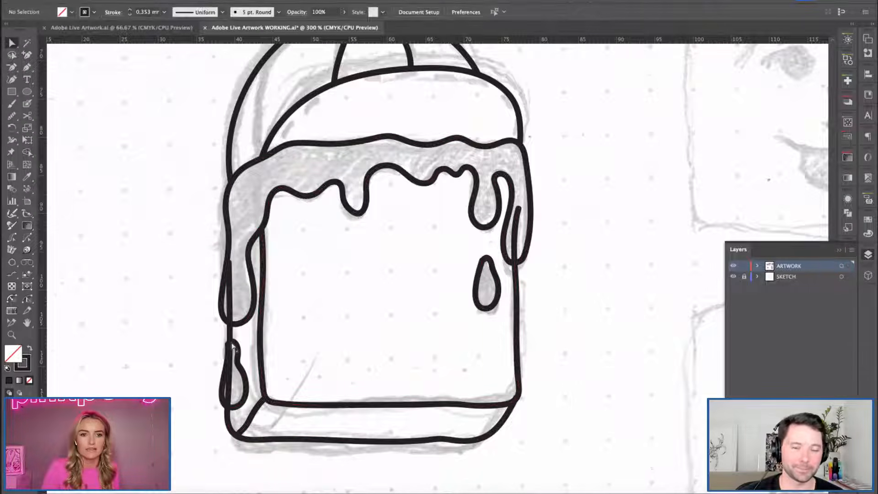
Remove the part of the waffle's outer left edge that runs inside the long left syrup drip.
left_click(232, 348)
key("p")
left_click(229, 263)
key("v")
left_click(164, 273)
Trim the upper-right end of the waffle's front outline so it starts at the tip of the right syrup drip.
left_click(513, 243)
key("p")
left_click(517, 244)
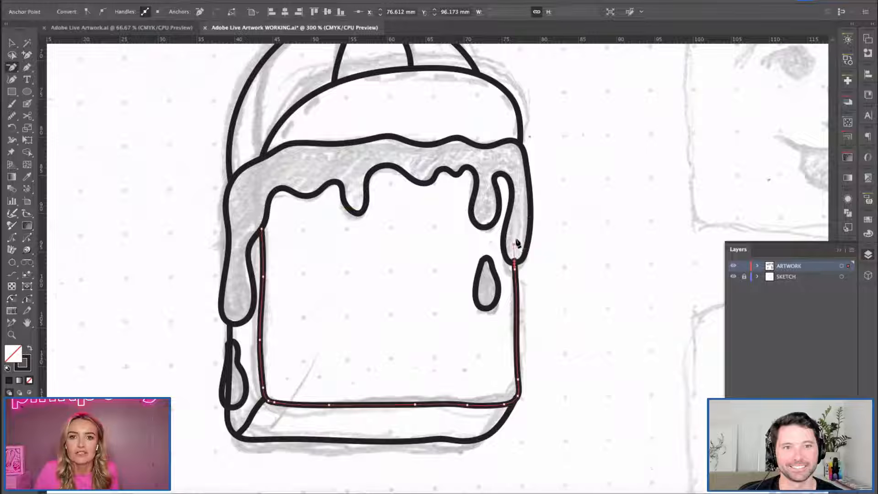
key("v")
key("a")
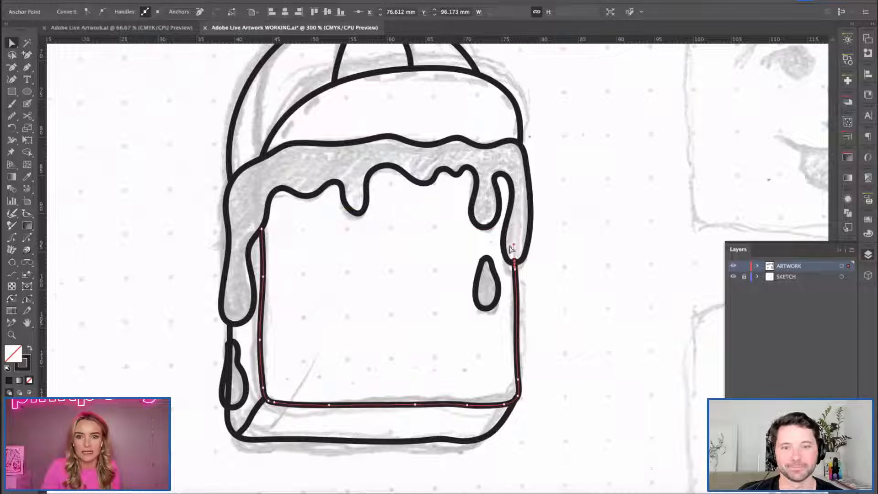
left_click(580, 281)
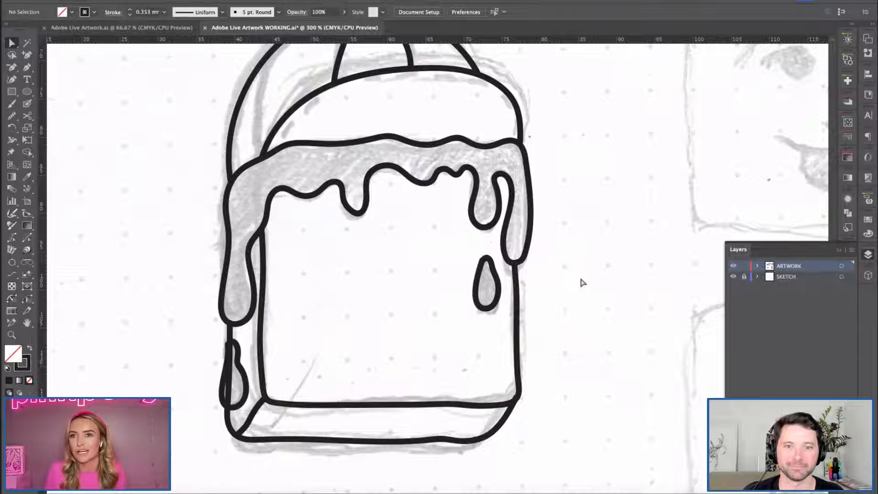
key("h")
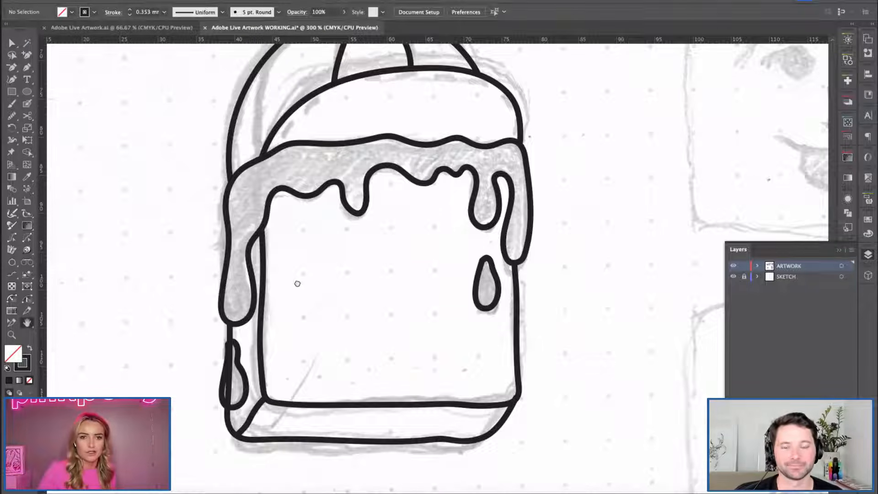
left_click_drag(297, 284, 302, 262)
key("v")
left_click(228, 362)
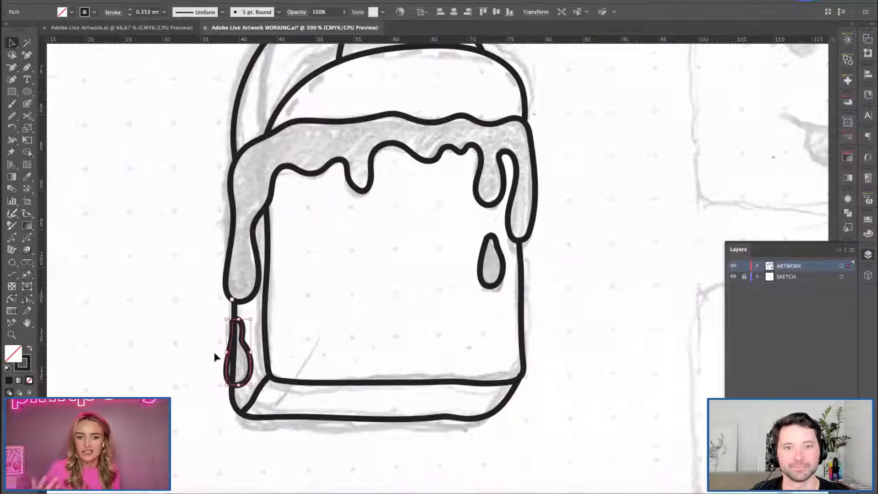
left_click(11, 115)
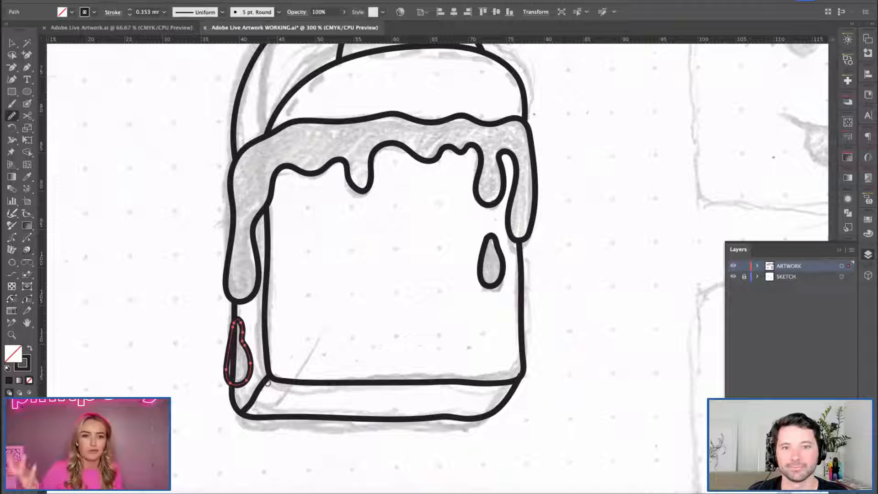
key("v")
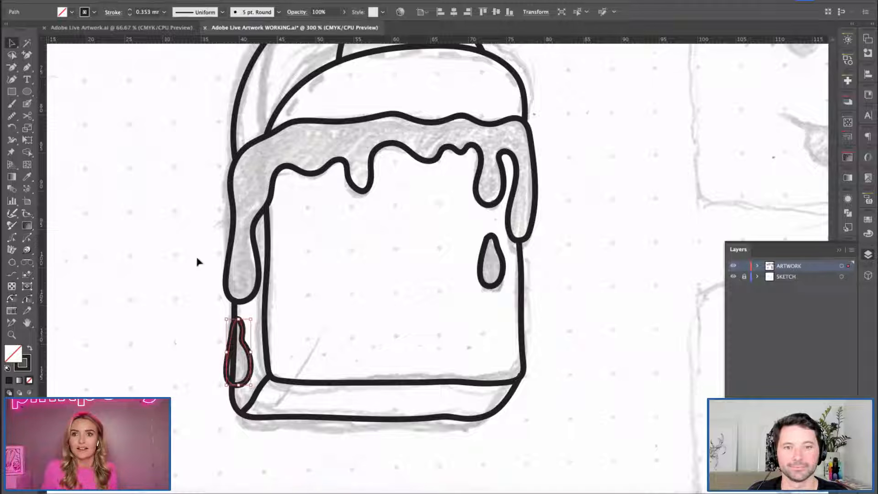
left_click(368, 297)
Adjust the end anchor point of the waffle's outer base outline at the lower-right corner of the front face.
key("h")
key("a")
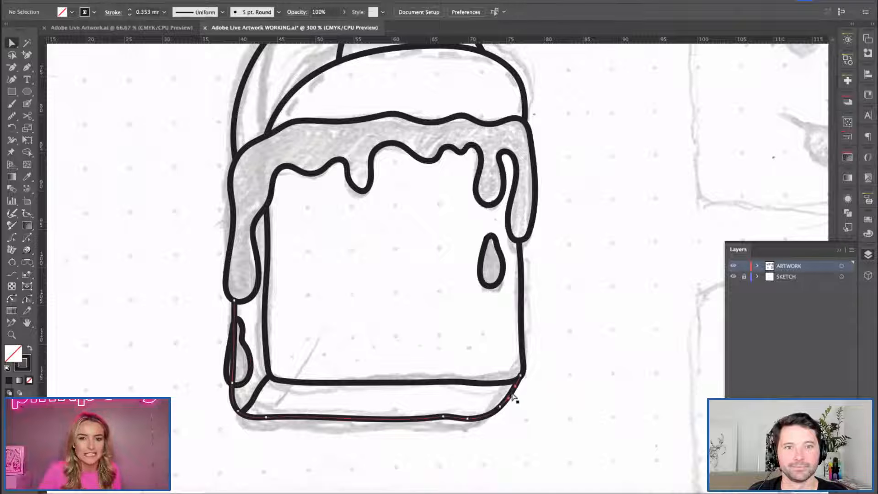
left_click(513, 397)
left_click(521, 376)
left_click(540, 407)
Remove the outer edge line crossing the lower-left syrup drop with the Shape Builder.
key("space")
left_click_drag(364, 248, 360, 306)
left_click(224, 420)
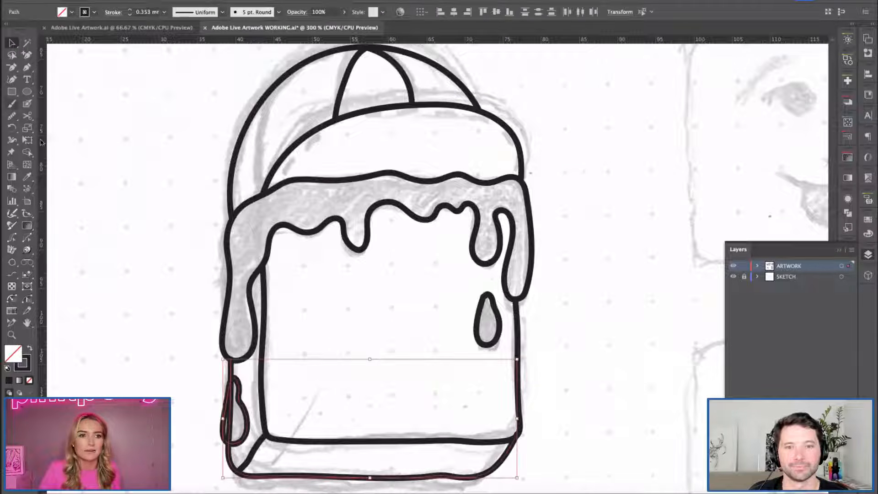
left_click(28, 153)
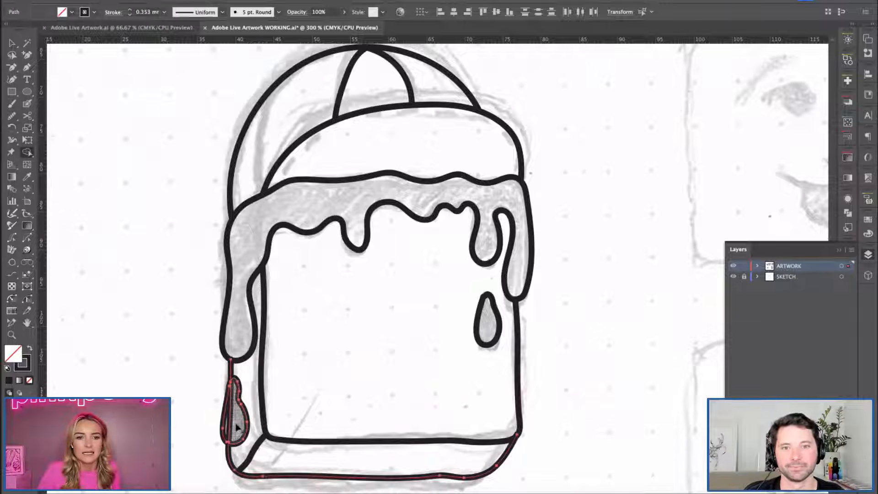
key("super+shift+a")
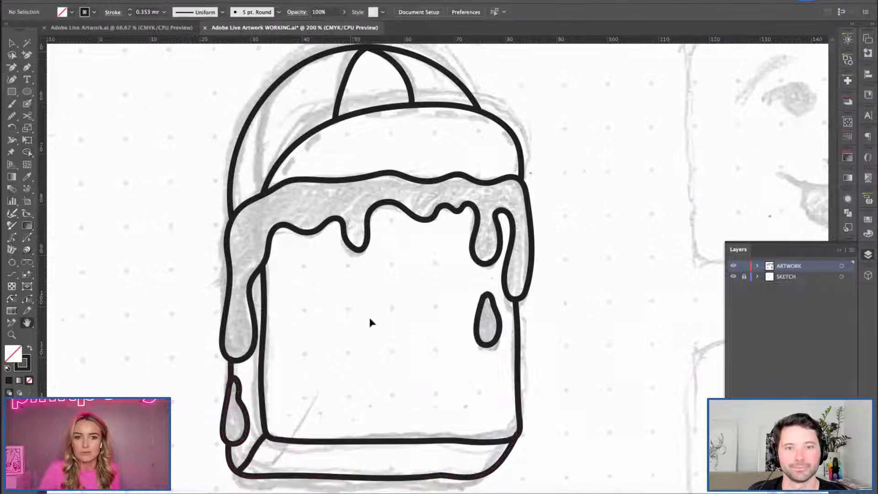
Examine the traced waffle, syrup drips and cap against the pencil sketch at full view and close up.
key("super+minus")
key("space")
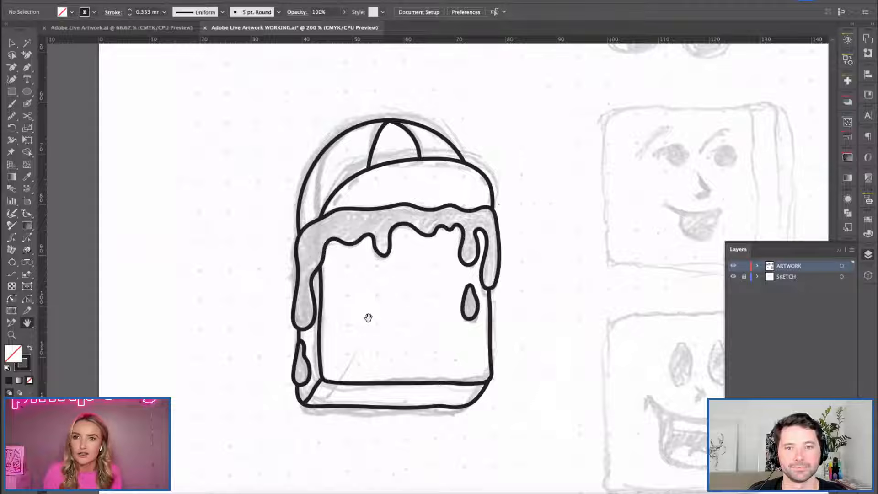
scroll(360, 303, "down", 3)
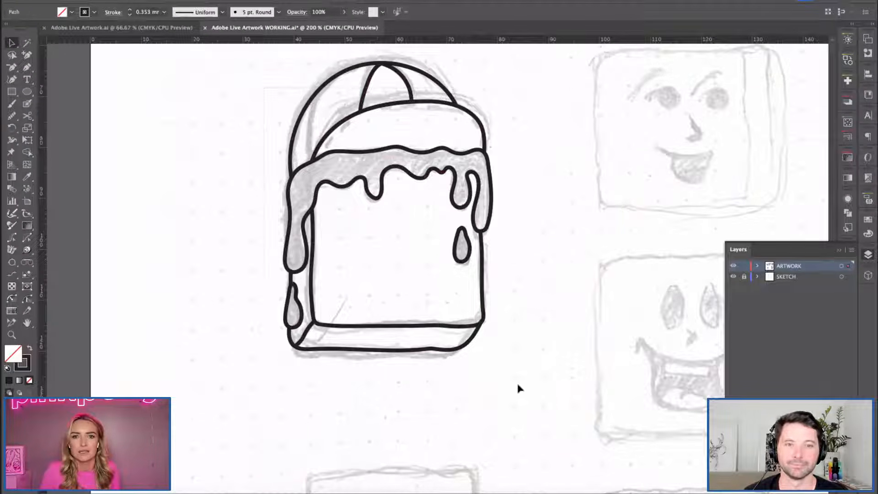
key("space")
scroll(376, 279, "up", 1)
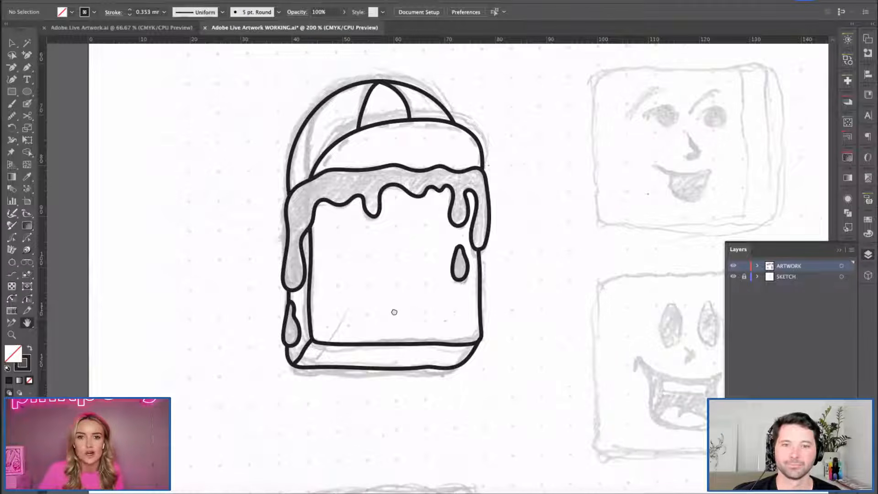
left_click_drag(394, 313, 392, 298)
key("super+plus")
scroll(327, 292, "up", 3)
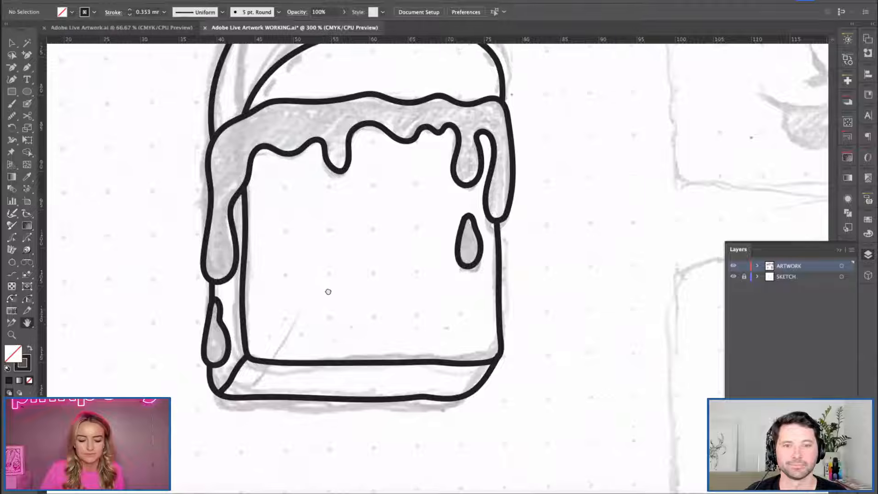
left_click(354, 208)
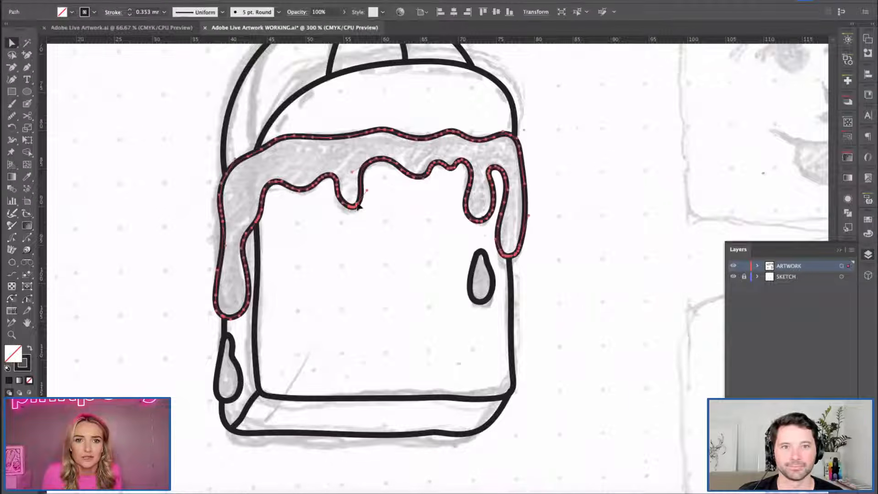
left_click(367, 197)
key("h")
key("super+minus")
key("g")
key("h")
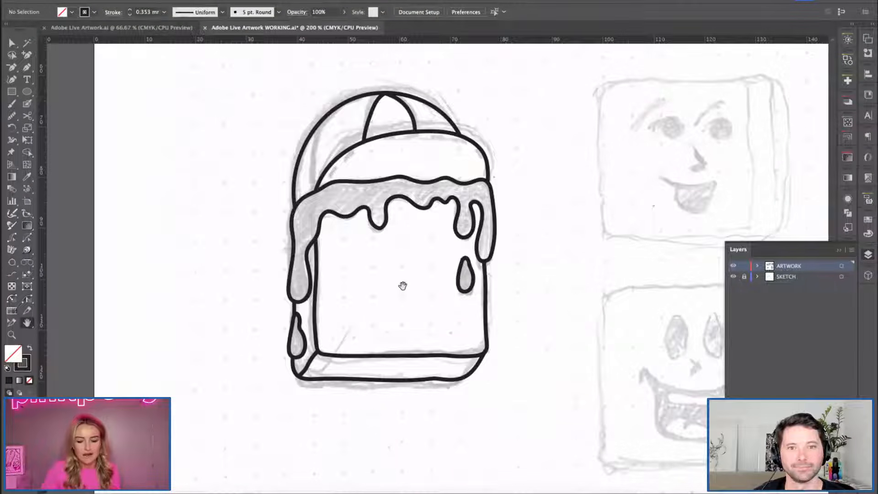
Brush the outline of the left arm on the body sketch below the head, about 8 mm wide and 15 mm tall.
left_click_drag(415, 304, 413, 142)
left_click_drag(392, 441, 409, 310)
key("super+equal")
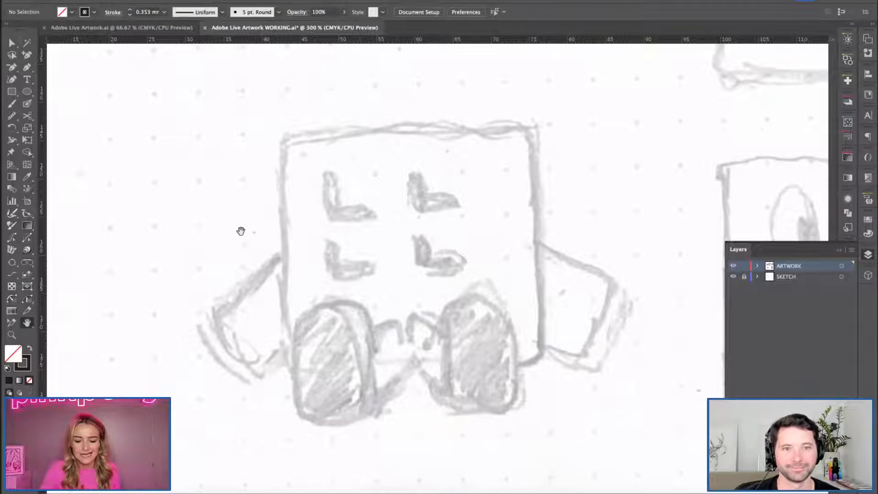
key("b")
mouse_move(283, 253)
left_mouse_down()
mouse_move(226, 313)
mouse_move(236, 347)
mouse_move(268, 367)
mouse_move(280, 346)
left_mouse_up()
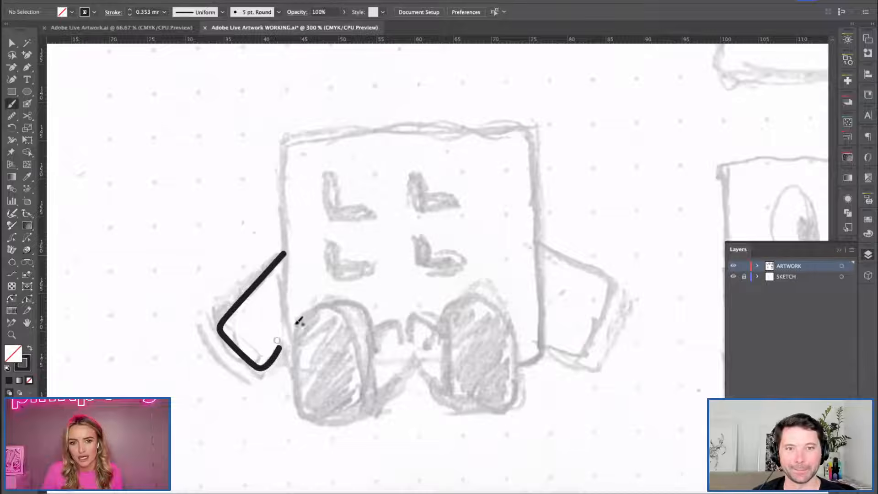
mouse_move(538, 238)
left_mouse_down()
mouse_move(616, 288)
mouse_move(597, 361)
mouse_move(569, 368)
mouse_move(542, 357)
left_mouse_up()
key("v")
left_click_drag(505, 192, 567, 274)
key("Delete")
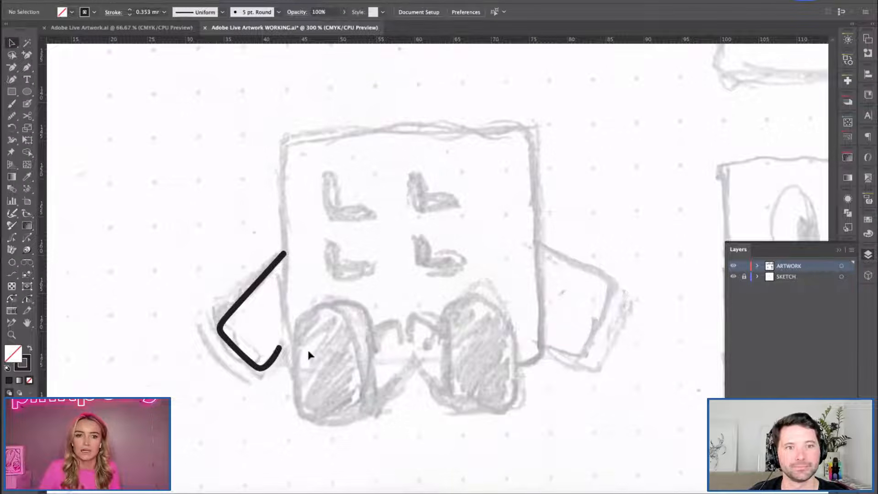
Move the lower end anchor point of the left arm outline up toward the sketched body edge.
left_click(279, 350)
left_click_drag(279, 349, 287, 341)
key("v")
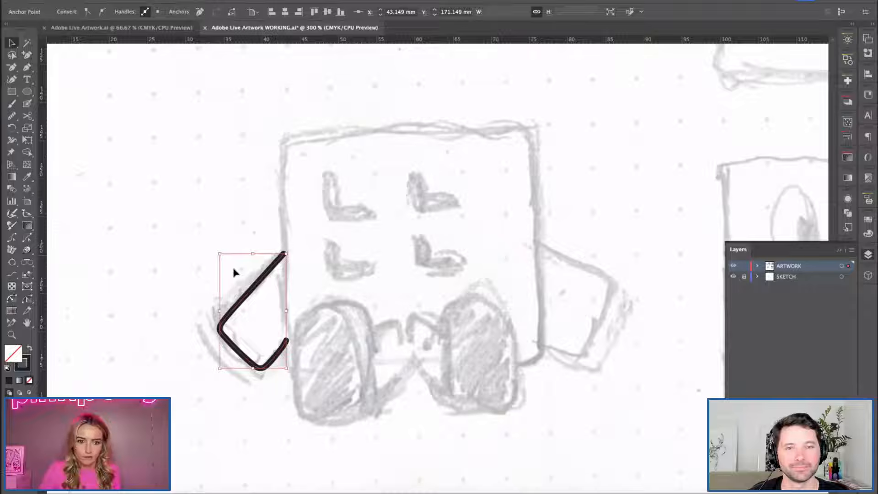
Duplicate the left arm onto the opposite side of the body, reflected across a vertical axis and rotated to fit the sketched right arm.
left_click_drag(253, 290, 555, 324)
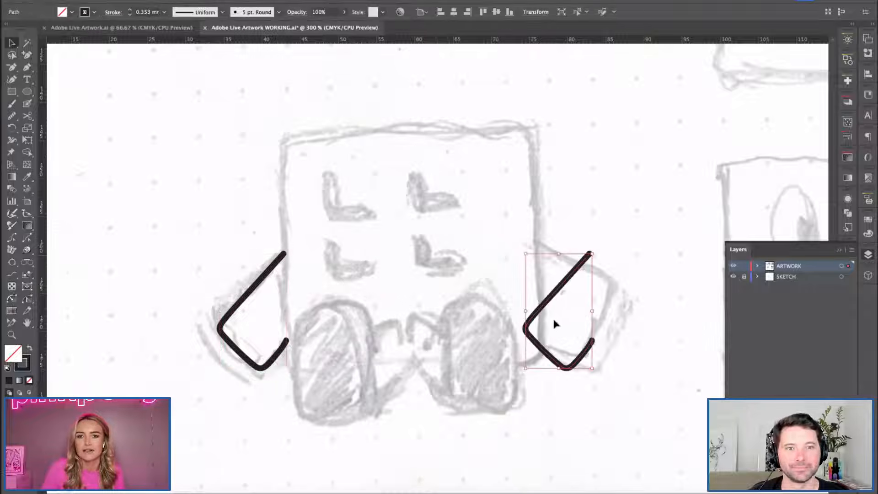
right_click(554, 324)
mouse_move(568, 435)
left_click(671, 433)
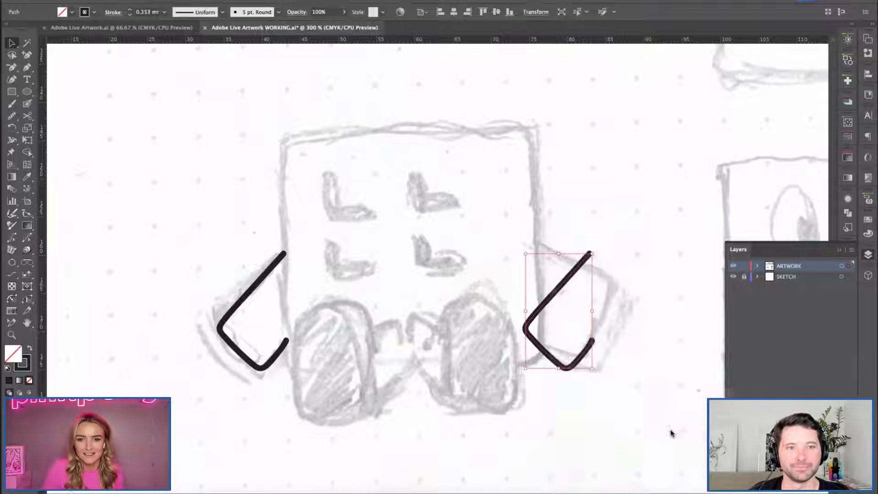
key("Return")
left_click_drag(544, 273, 572, 271)
left_click(569, 276)
left_click_drag(615, 359, 631, 355)
left_click(636, 418)
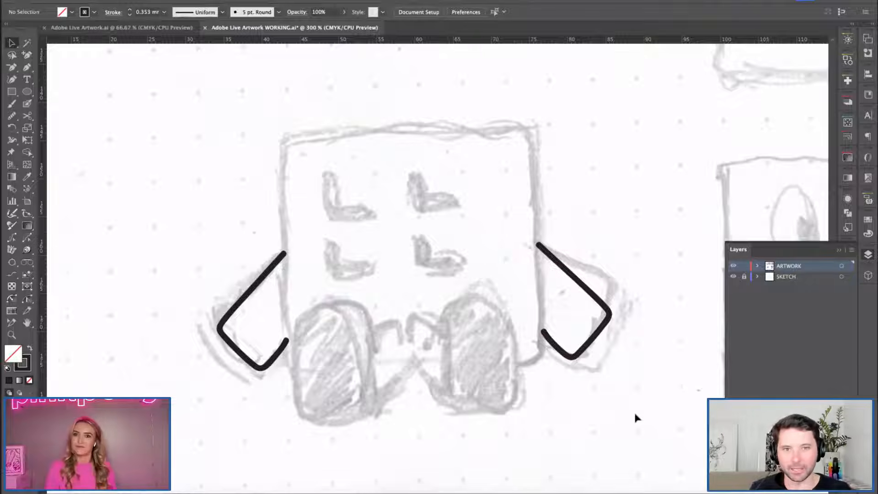
Copy the waffle's open front-face outline down onto the body sketch, placing it between the two arms.
key("h")
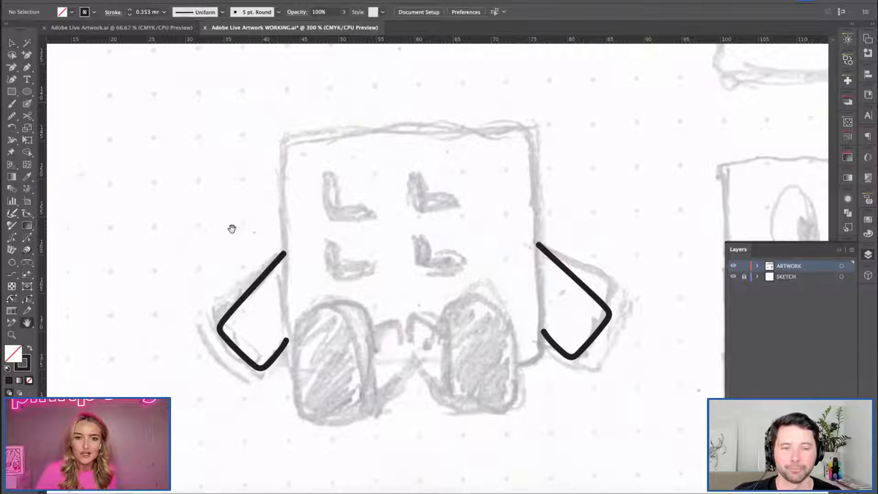
scroll(377, 296, "up", 3)
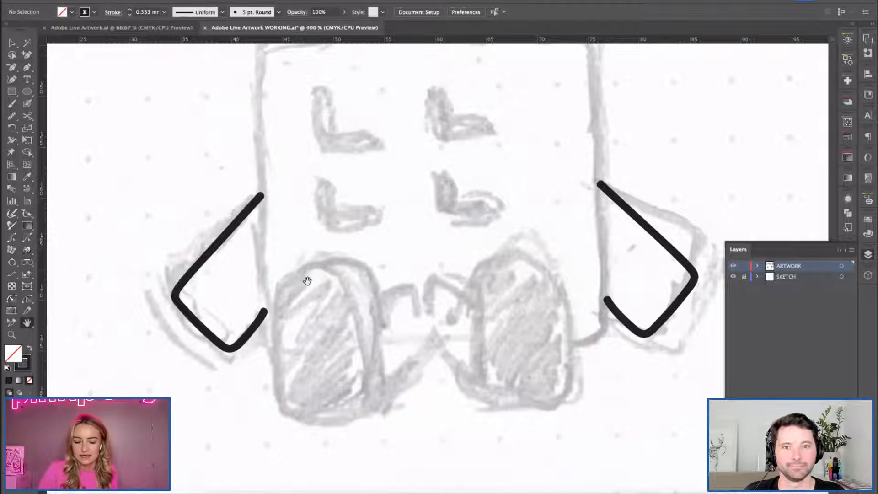
scroll(307, 281, "down", 3)
scroll(414, 155, "up", 3)
key("v")
left_click(376, 147)
left_click_drag(382, 147, 392, 451)
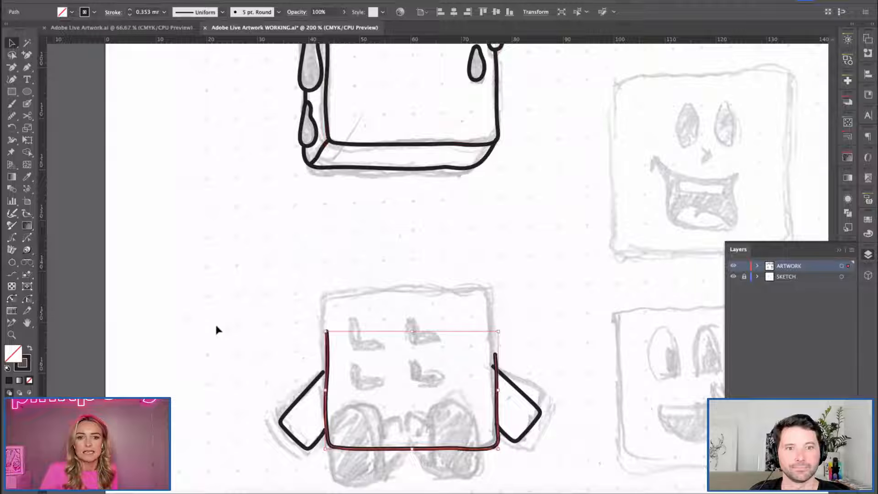
left_click(200, 339)
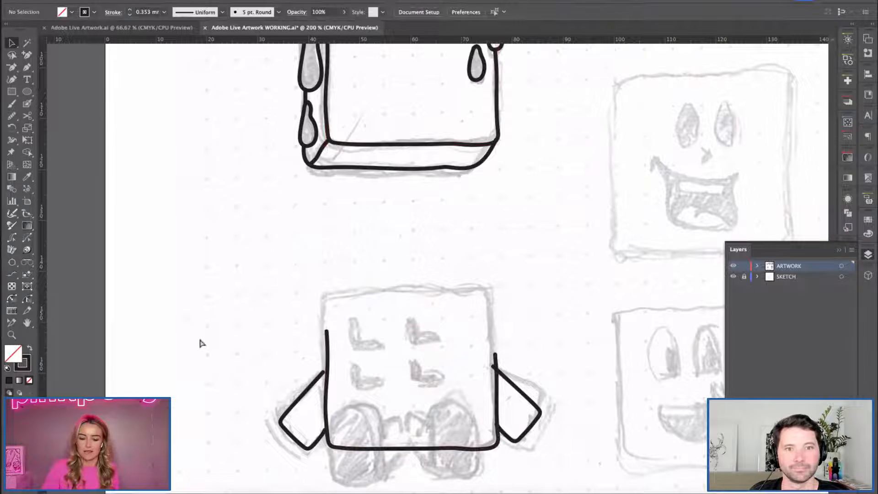
Try to move the right arm's upper end anchor point onto the body's right edge.
key("super+plus")
key("super+plus")
key("space")
left_click_drag(366, 360, 411, 118)
left_click_drag(439, 299, 411, 286)
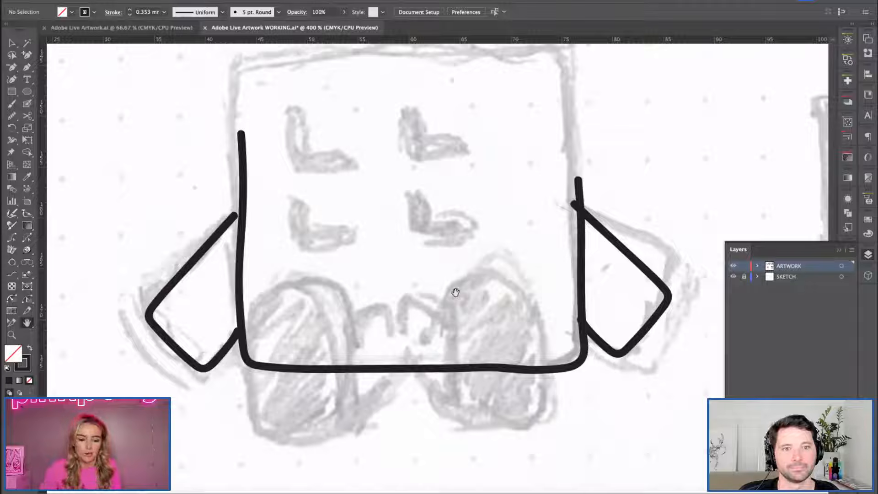
left_click(595, 222)
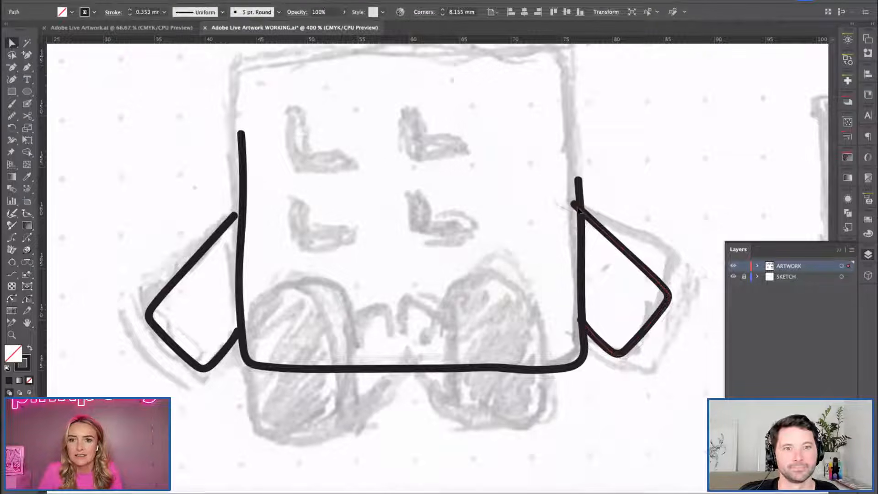
left_click_drag(579, 209, 585, 216)
left_click(538, 198)
key("ctrl+z")
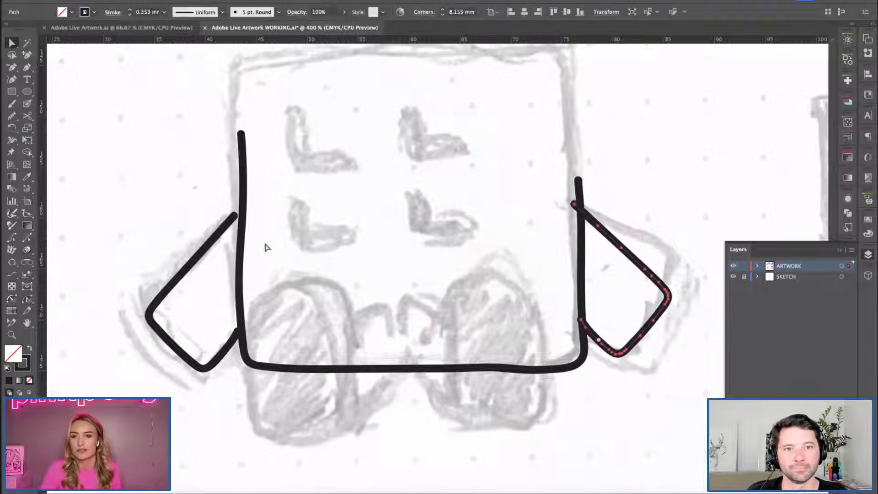
Move the upper end anchor points of the left and right arms onto the body's side edges.
left_click(198, 249)
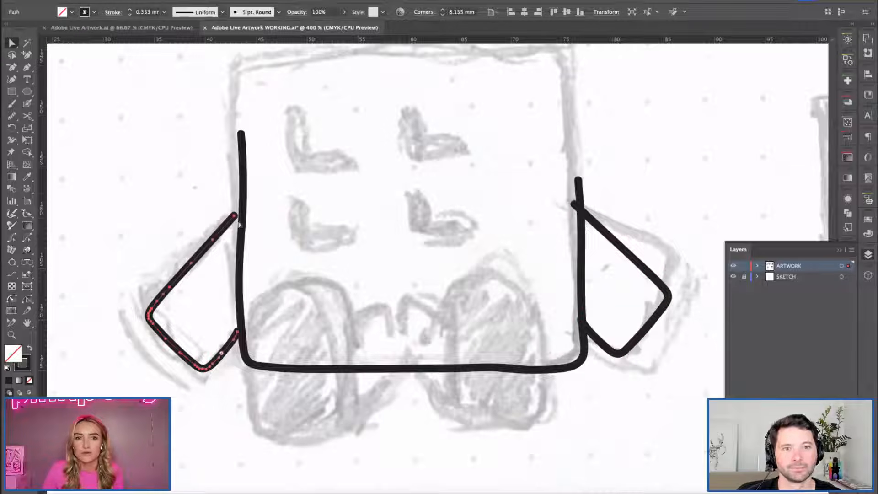
left_click_drag(234, 218, 240, 210)
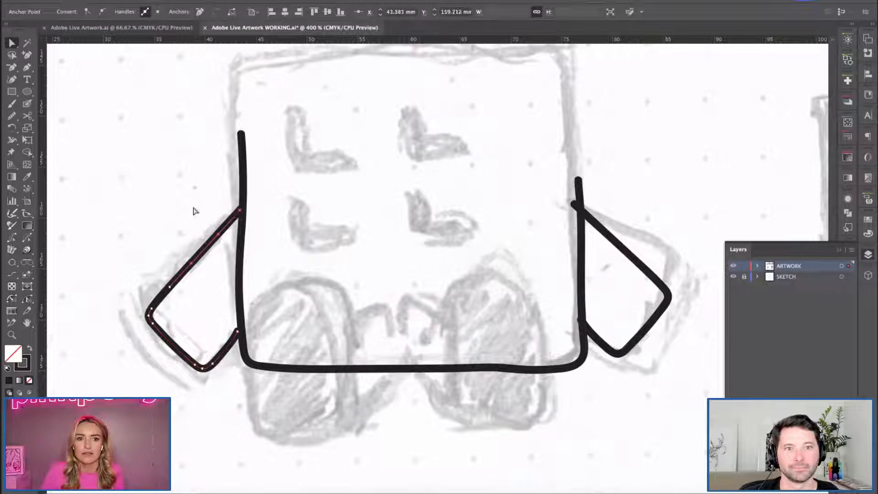
left_click(600, 230)
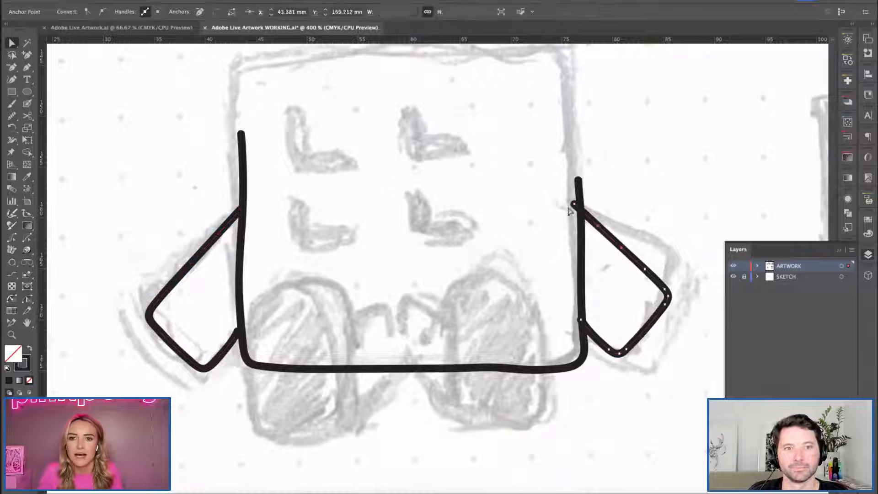
left_click_drag(574, 204, 582, 211)
left_click(516, 203)
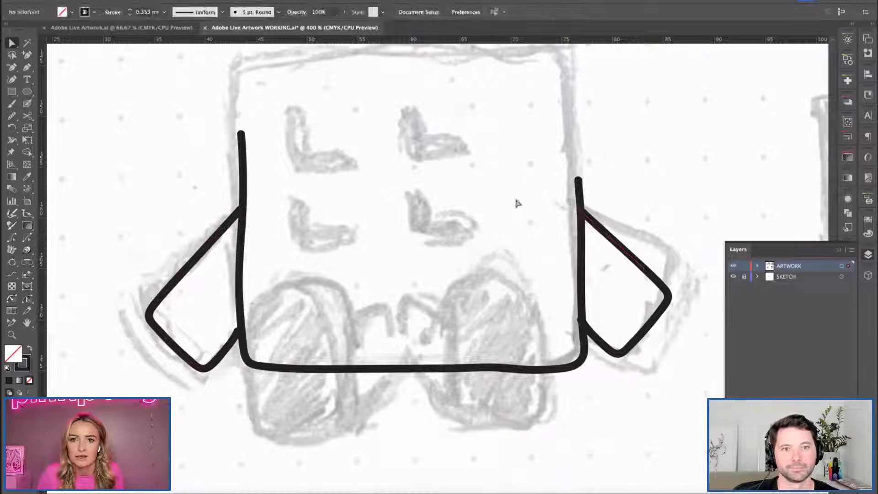
Move the lower end anchor points of both arms so they meet the body's side edges.
left_click(582, 332)
left_click(580, 320)
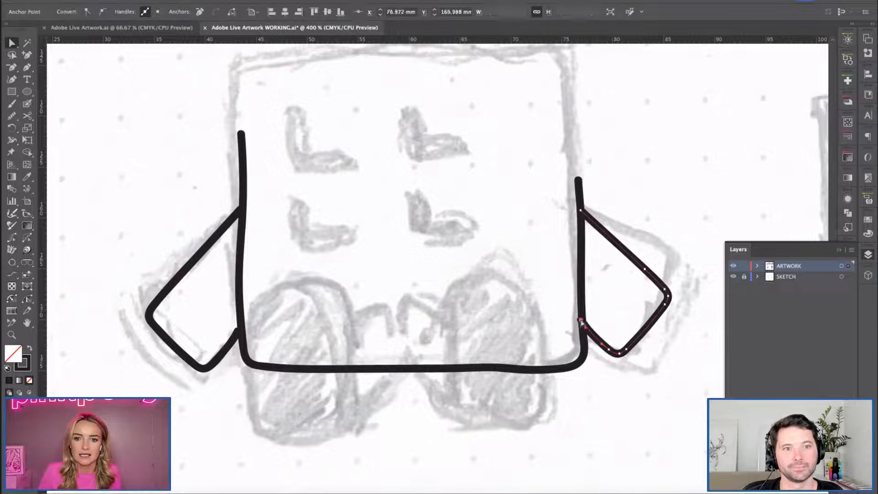
left_click(536, 398)
left_click(229, 349)
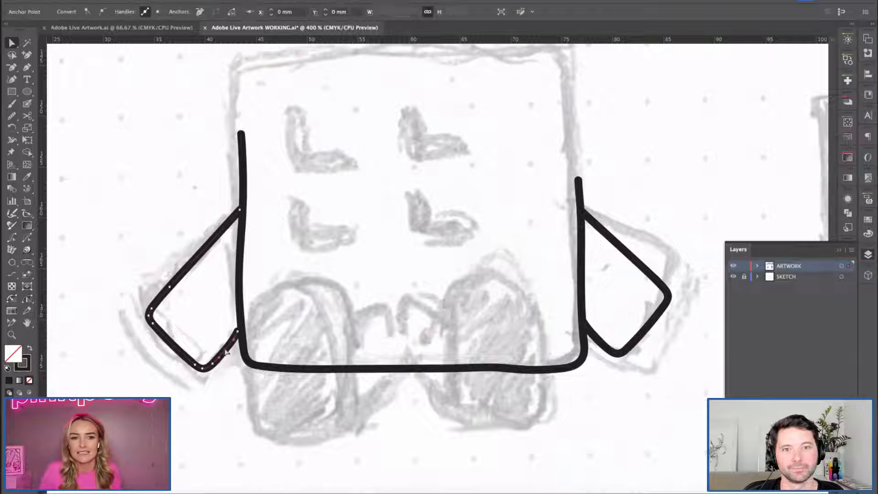
left_click_drag(238, 331, 240, 329)
left_click(301, 333)
Place a horizontal guide near the bottom of the sketched feet, below the body outline.
key("space")
left_click_drag(328, 274, 324, 274)
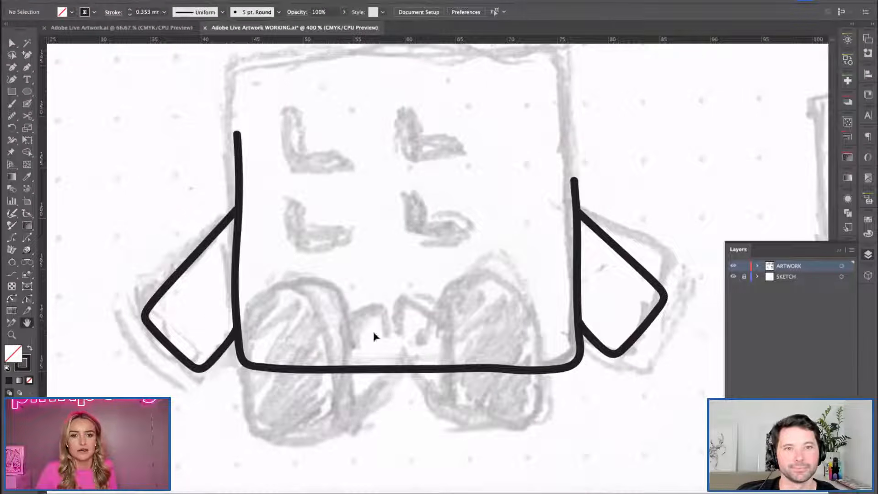
left_click(411, 422, "super")
key("b")
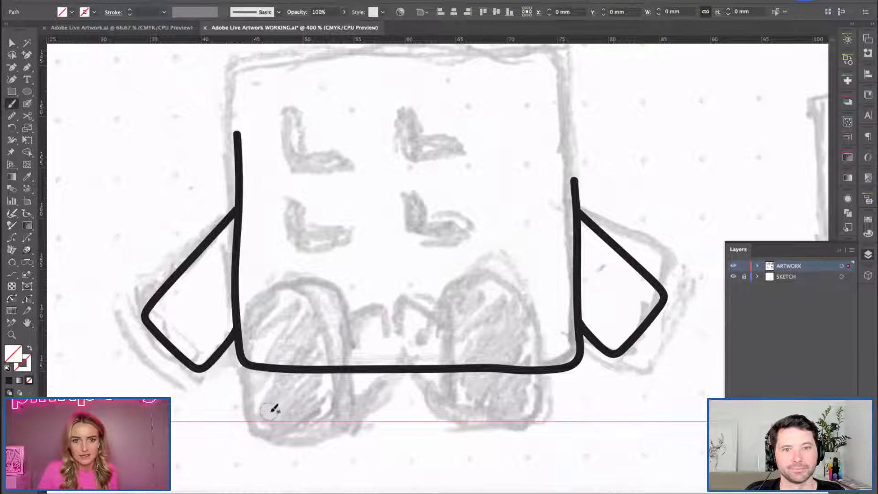
key("bracketleft")
left_click(531, 264)
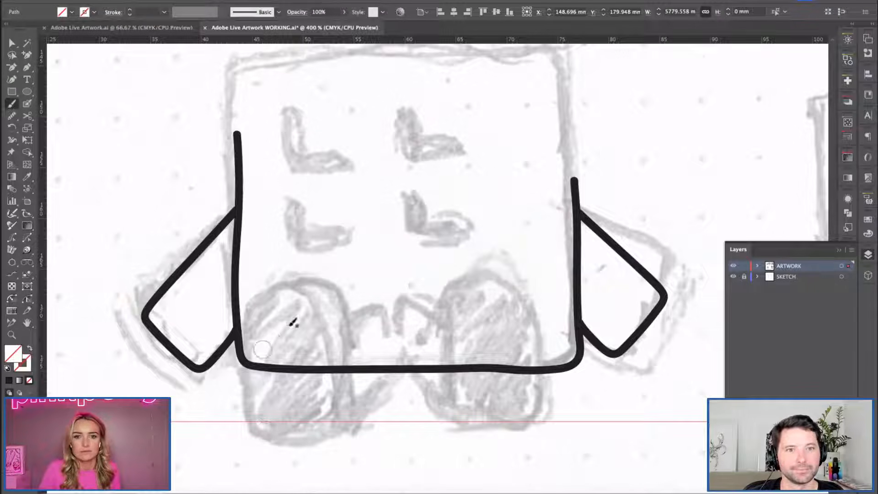
key("v")
left_click(316, 287)
key("b")
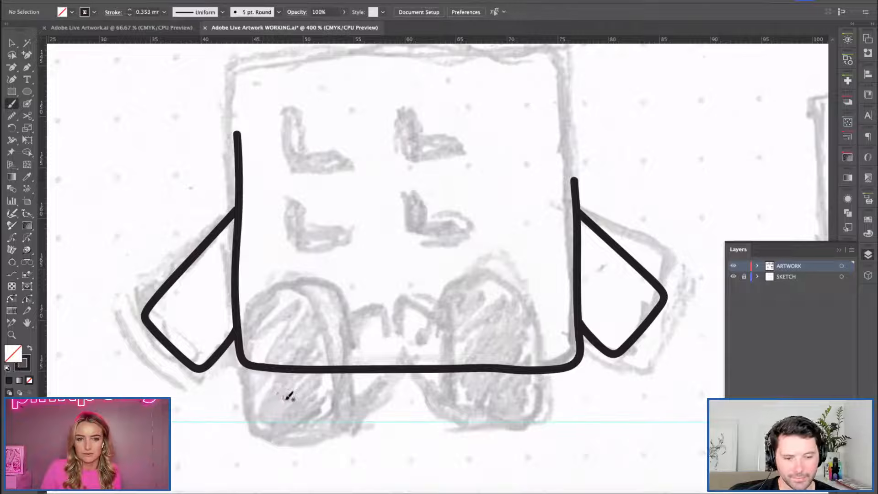
Try a brush stroke for the left foot and test larger brush sizes.
left_click_drag(273, 420, 311, 420)
key("super+z")
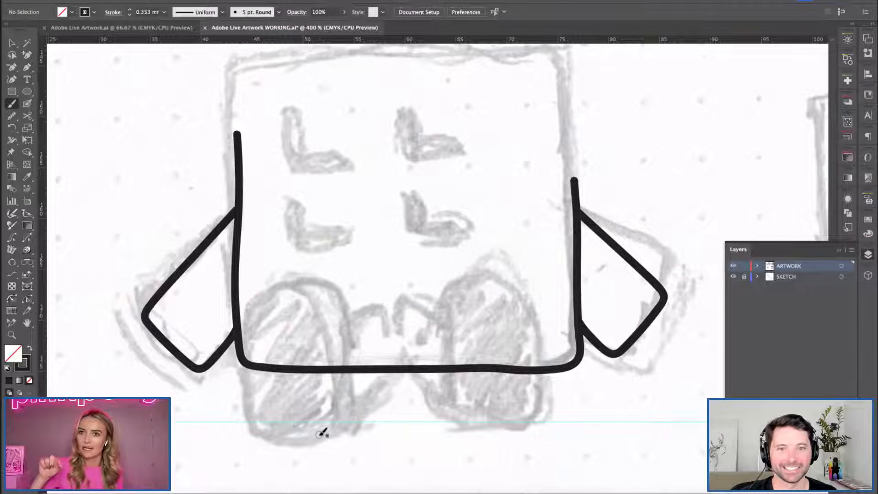
key("]")
key("]")
key("]")
key("]")
key("]")
key("]")
key("]")
key("]")
key("]")
key("]")
key("]")
key("]")
key("]")
key("]")
key("]")
key("]")
key("]")
key("]")
key("]")
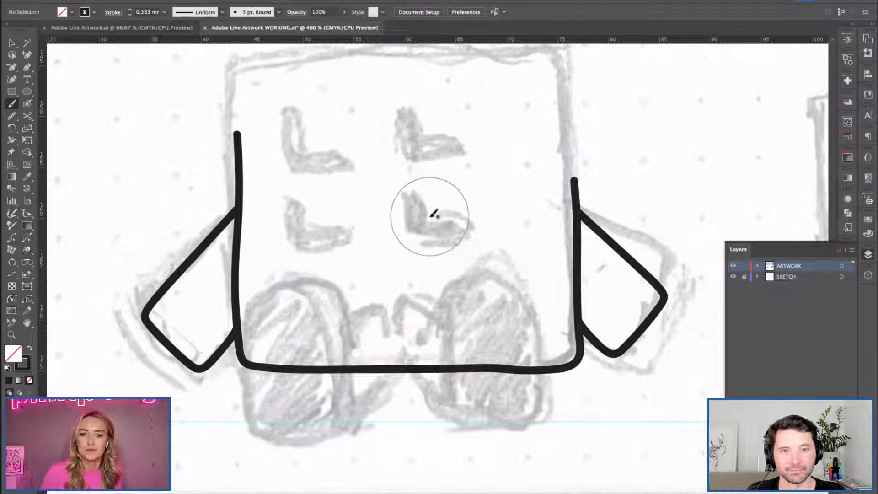
key("[")
key("[")
key("[")
key("[")
key("[")
key("[")
key("[")
key("[")
key("[")
key("[")
key("[")
key("[")
key("[")
key("[")
key("[")
key("[")
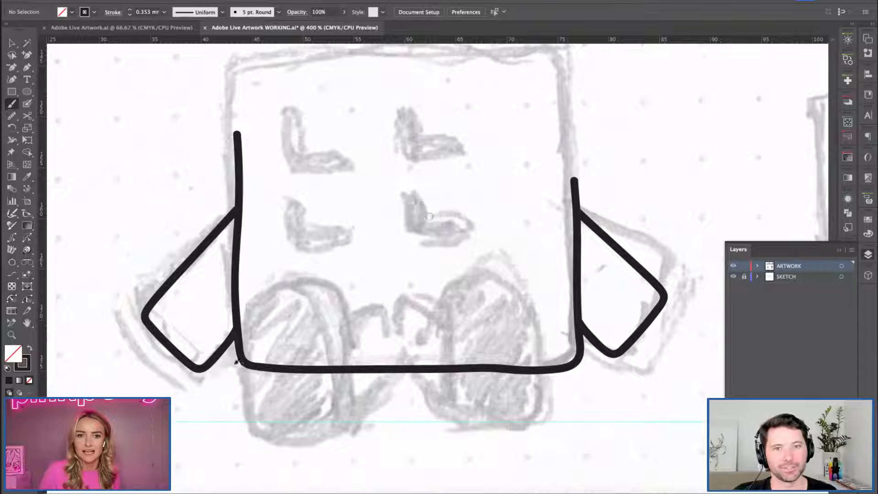
Brush the left foot as a flat-based arch just above the guide, about 9 mm wide and 13 mm tall.
mouse_move(270, 417)
left_mouse_down()
mouse_move(326, 416)
mouse_move(347, 373)
mouse_move(328, 304)
mouse_move(276, 298)
mouse_move(256, 373)
mouse_move(260, 415)
left_mouse_up()
key("ctrl+z")
key("v")
left_click(258, 415)
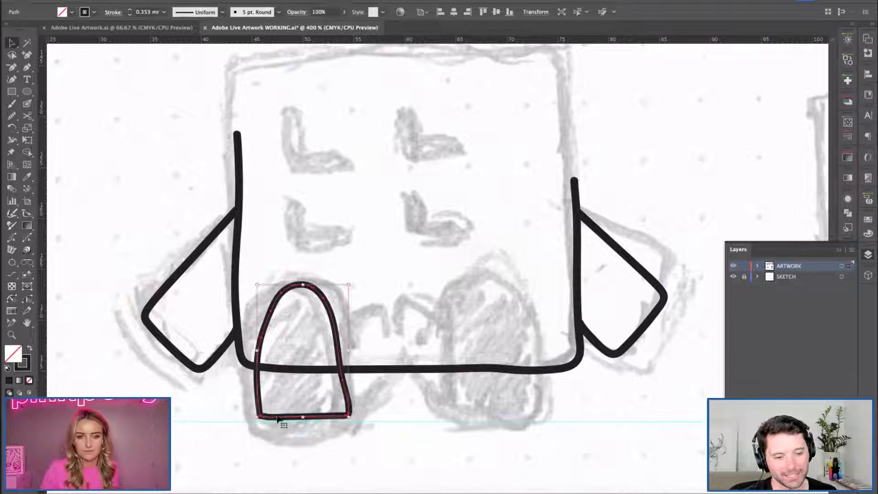
Remove the extra anchor point on the left foot's base and shift the anchor on its right side outward.
key("minus")
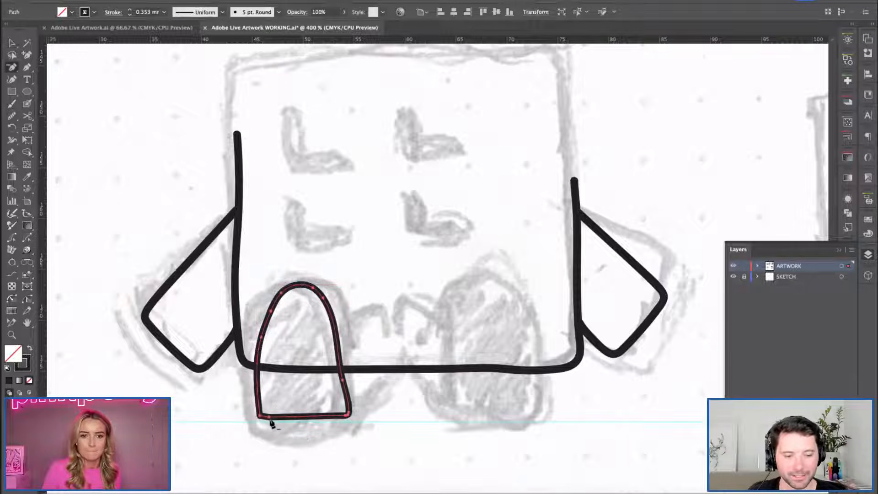
left_click(265, 417)
key("a")
left_click(344, 374)
left_click_drag(342, 380, 345, 376)
key("v")
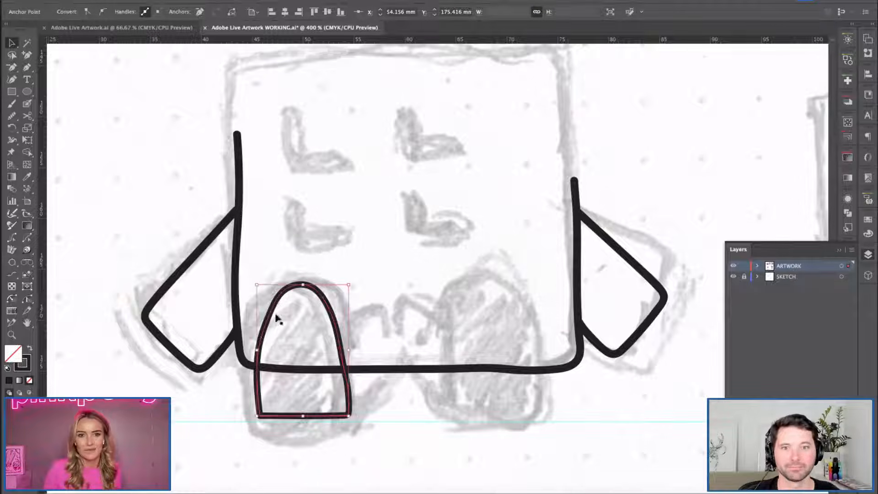
Fine-tune the lower anchor point on the left foot's right side to even out the curve.
left_click(123, 135)
left_click(307, 284)
key("a")
left_click_drag(353, 378, 350, 376)
key("v")
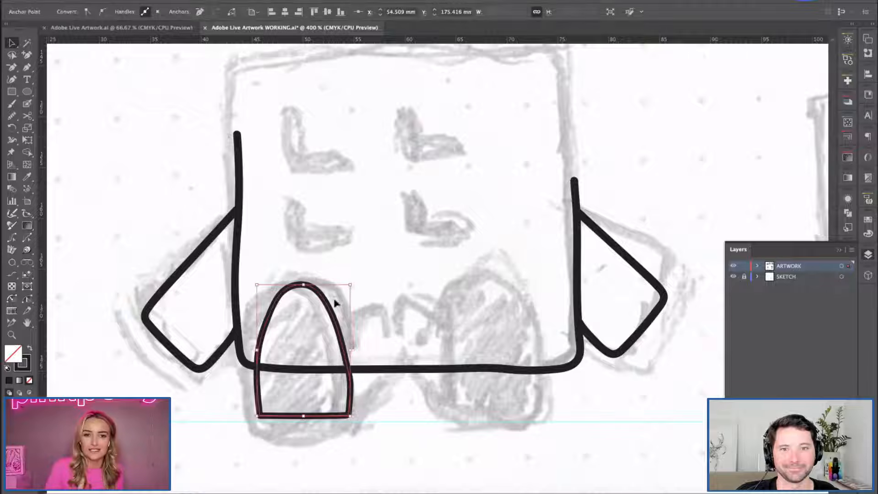
Move the left foot outline about 1 mm to the right along the guide.
left_click(335, 252)
left_click(325, 303)
left_click_drag(260, 336, 271, 336)
left_click(373, 231)
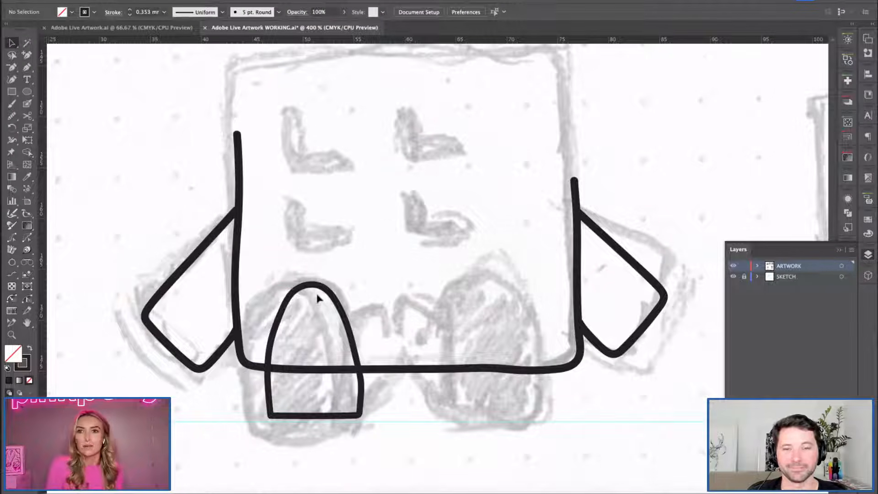
Refine the arch and sides of the left foot outline with the Pencil tool.
left_click(317, 331)
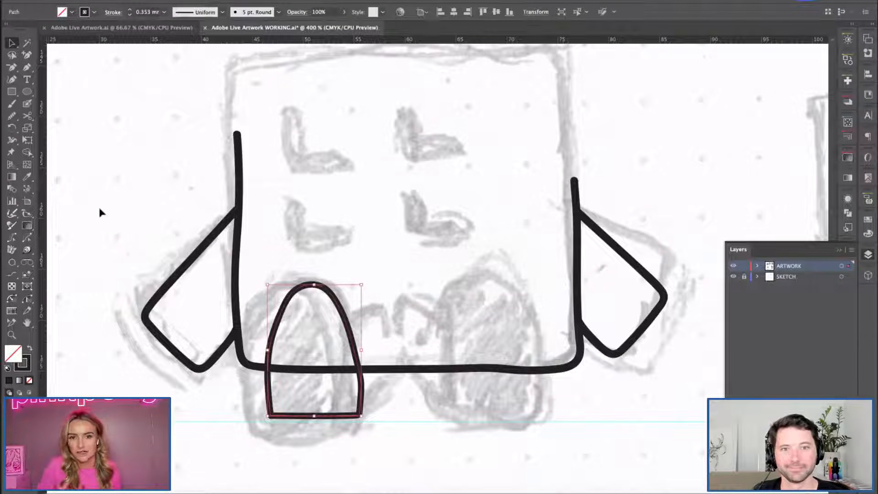
left_click(12, 116)
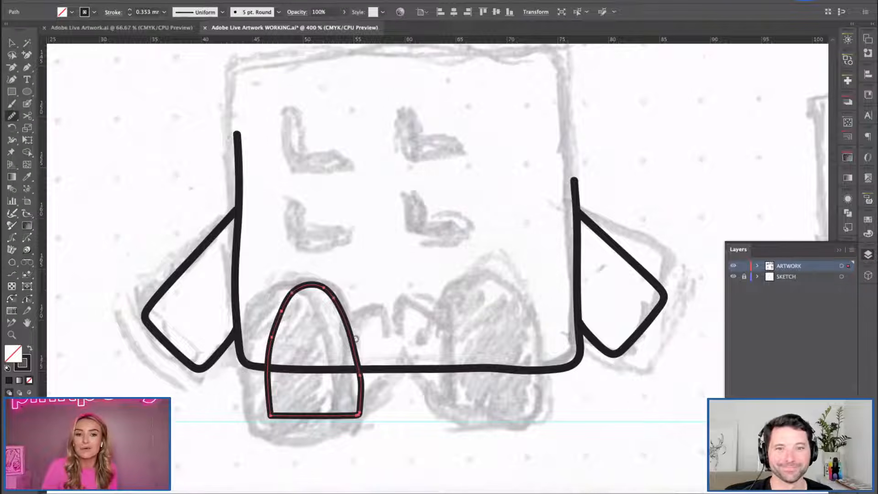
key("v")
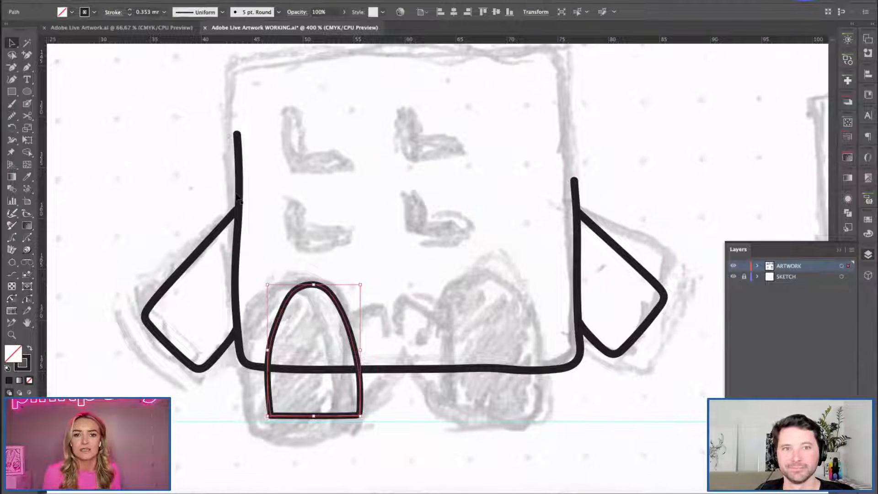
key("n")
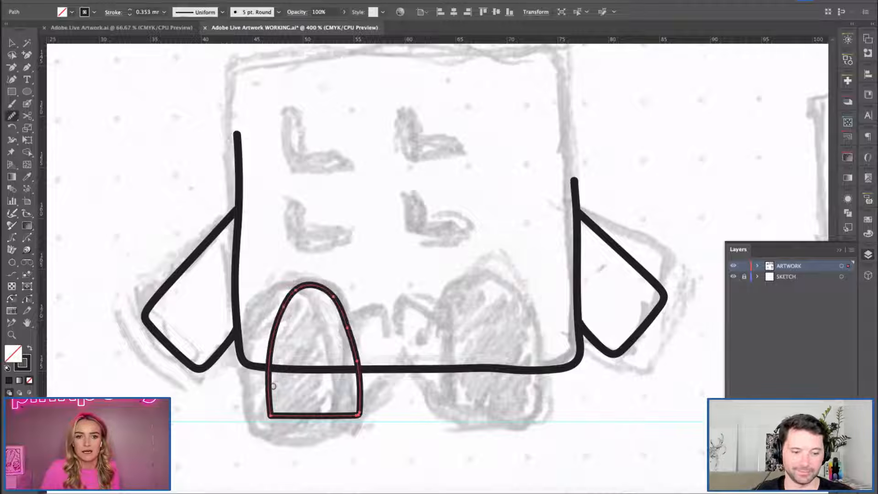
left_click_drag(289, 291, 356, 360)
key("v")
left_click(320, 209)
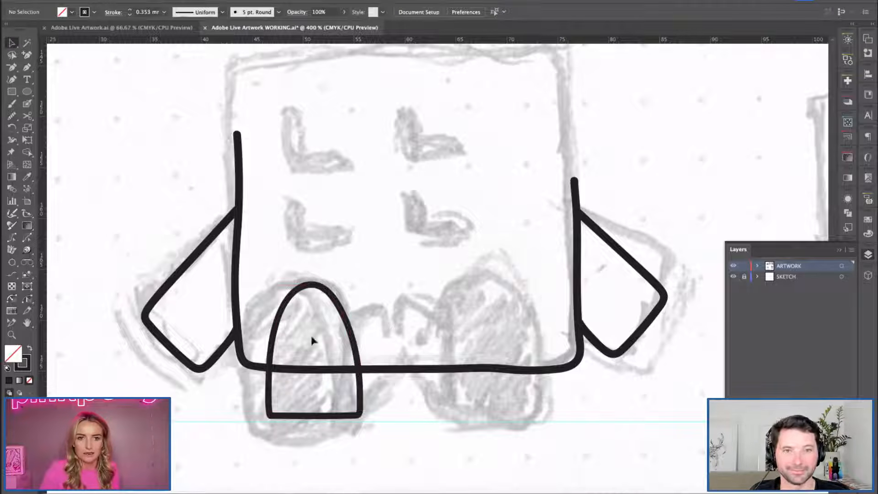
Draw a curved stroke from the top of the left foot's arch down its right side and shift it slightly right.
key("p")
key("b")
mouse_move(313, 283)
left_mouse_down()
mouse_move(353, 306)
mouse_move(366, 338)
left_mouse_up()
key("v")
left_click(353, 305)
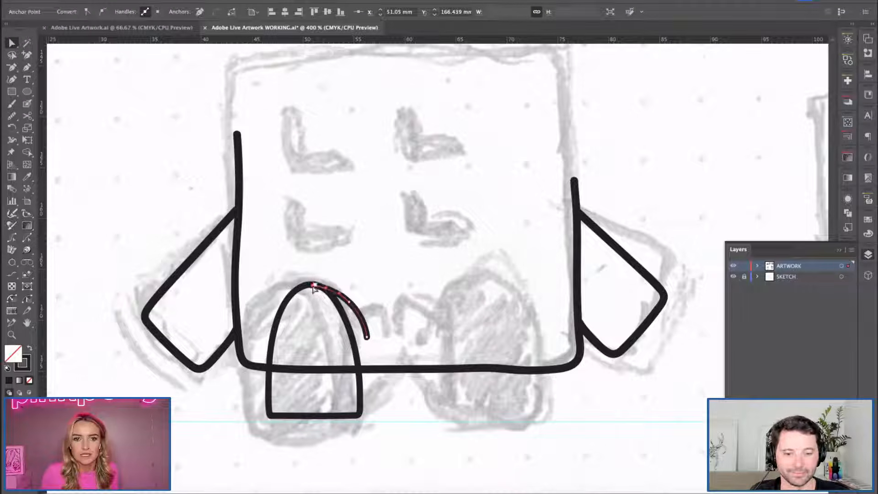
left_click(329, 282)
left_click(329, 287)
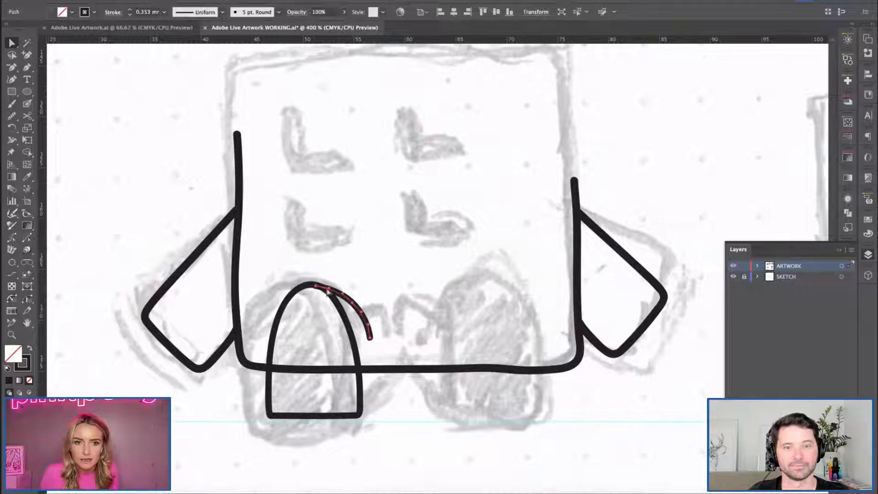
left_click(371, 350)
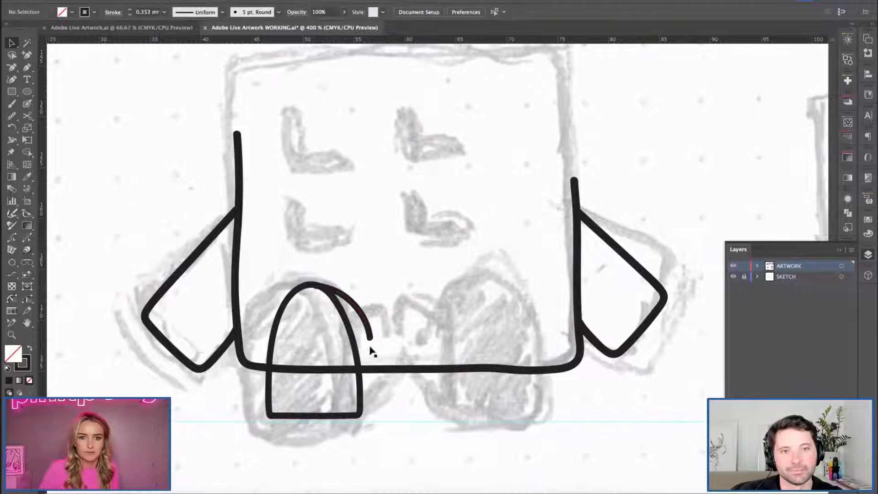
Draw a diagonal stroke from the left foot's lower-right corner and a short leg stroke from the end of the curved side line.
key("b")
left_click_drag(363, 412, 415, 344)
left_click_drag(371, 327, 396, 306)
key("v")
left_click(393, 315)
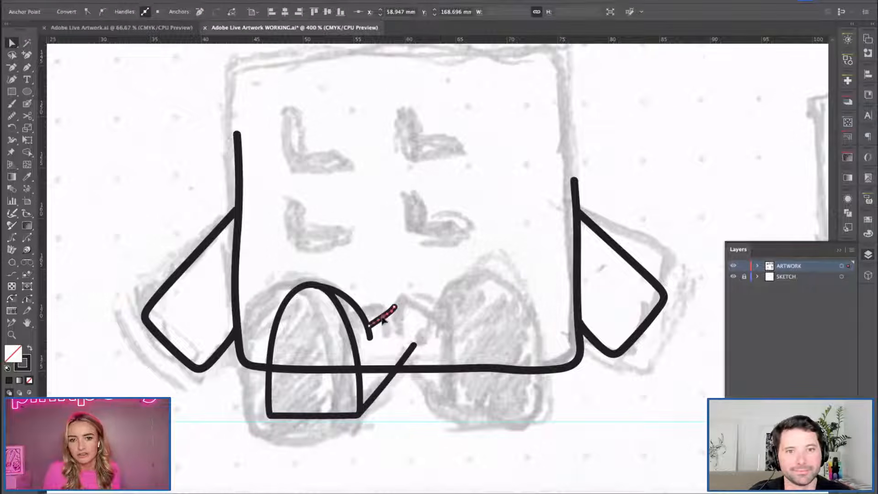
left_click(373, 271)
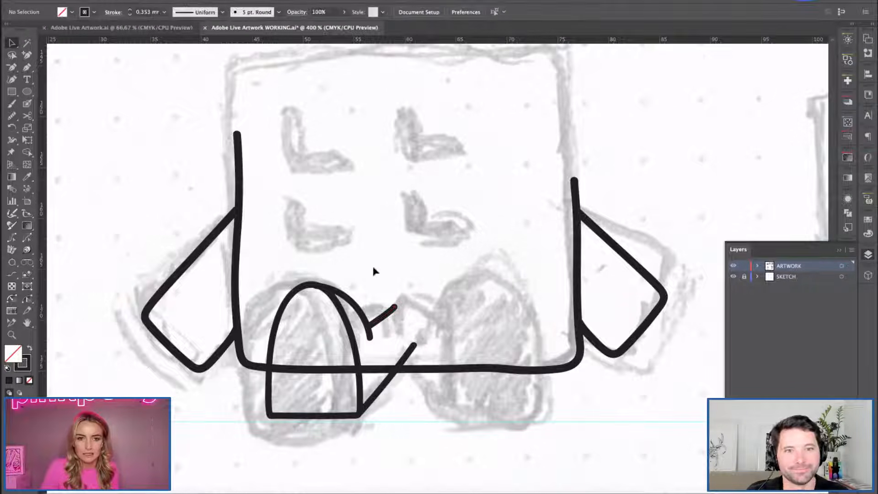
Select all left foot and leg strokes, nudge them left over the sketch, and group them.
left_click_drag(374, 267, 345, 332)
left_click(406, 352, "shift")
key("Left")
key("Left")
key("Left")
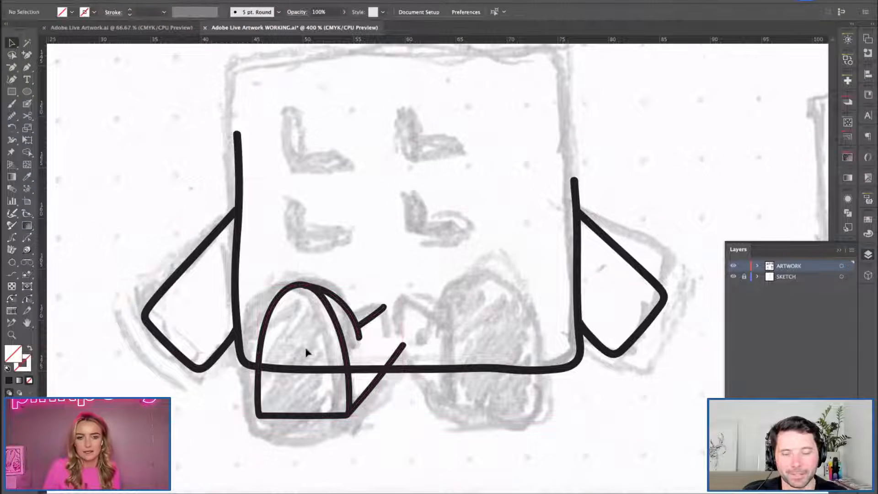
key("ctrl+g")
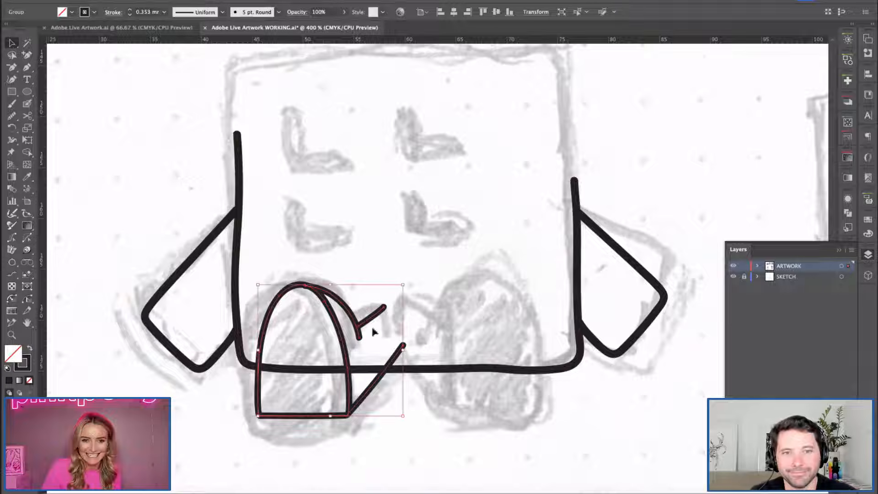
Stretch the grouped left foot taller by lowering its base, and nudge it up into place.
key("Down")
left_click_drag(329, 425, 329, 441)
key("Up")
key("Up")
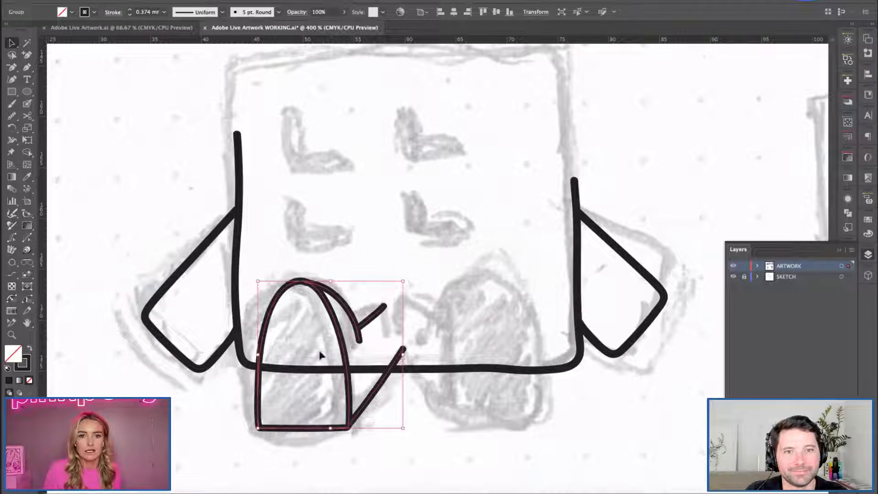
Duplicate the foot group to the right, reflect the copy horizontally, and position it over the sketched right foot.
left_click_drag(261, 403, 399, 404)
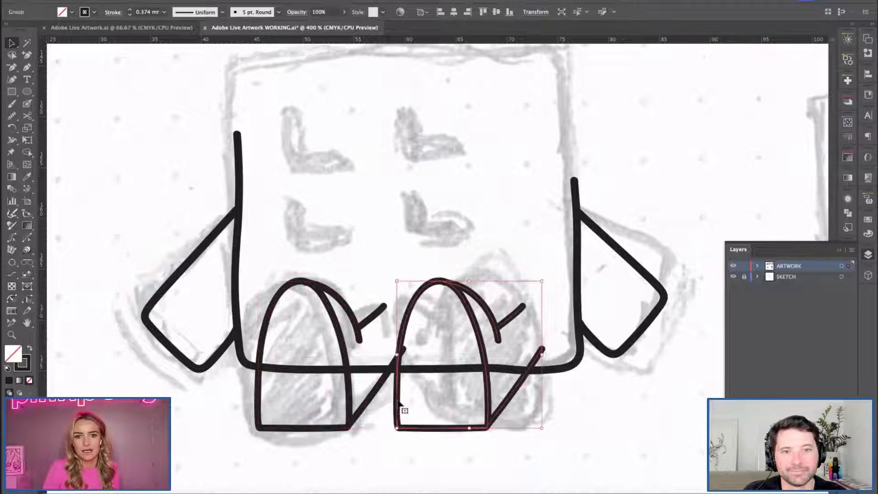
right_click(400, 403)
mouse_move(444, 436)
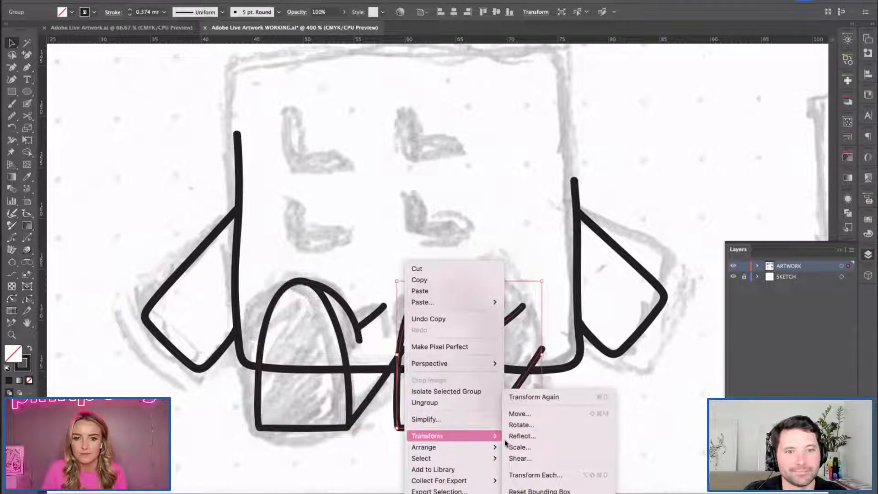
left_click(520, 436)
key("Return")
left_click_drag(419, 389, 437, 389)
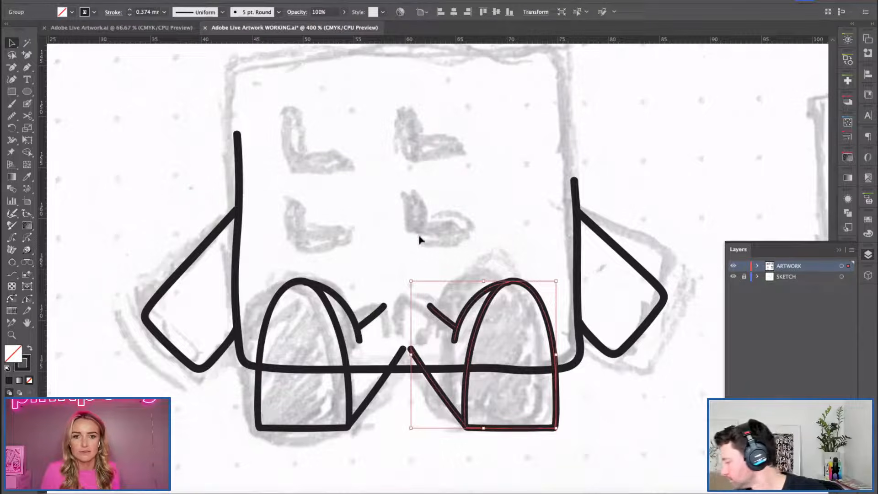
key("Left")
Trim the right foot's inner diagonal at the body's bottom line by adding an anchor point there and deleting its upper end.
left_click(435, 338)
left_click(425, 374)
key("plus")
left_click(423, 370)
key("a")
left_click(412, 353)
key("Delete")
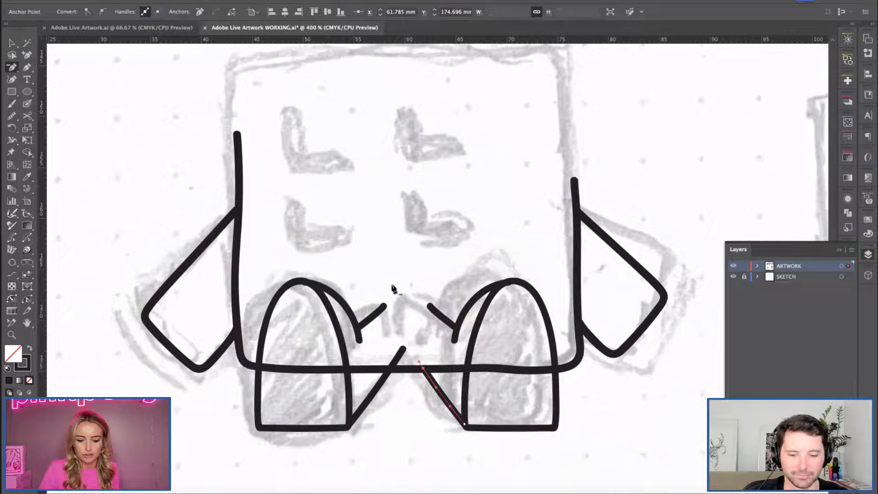
Trim the left foot's inner diagonal to the body's bottom line by adding an anchor point and removing the end point above.
key("v")
left_click(385, 379)
key("plus")
left_click(388, 371)
key("minus")
left_click(403, 349)
key("ctrl+shift+a")
key("ctrl+minus")
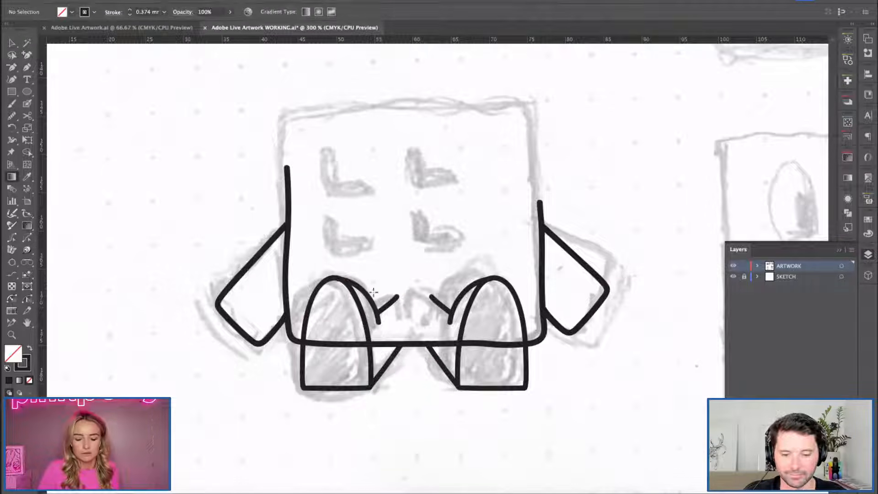
key("ctrl+minus")
left_click_drag(383, 279, 369, 307)
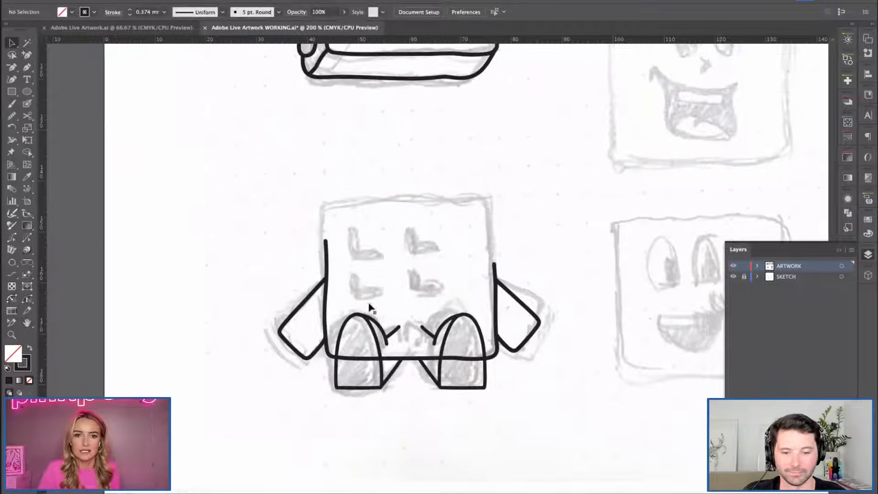
key("c")
key("v")
left_click(346, 321)
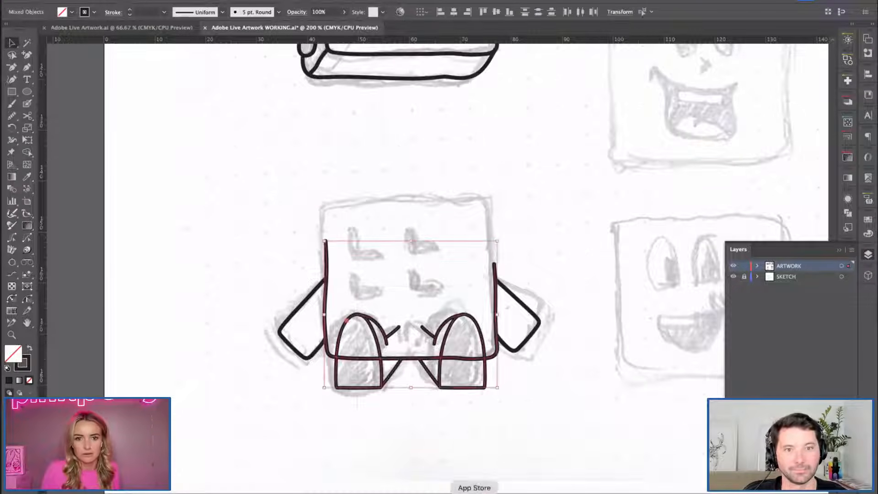
left_click(362, 467)
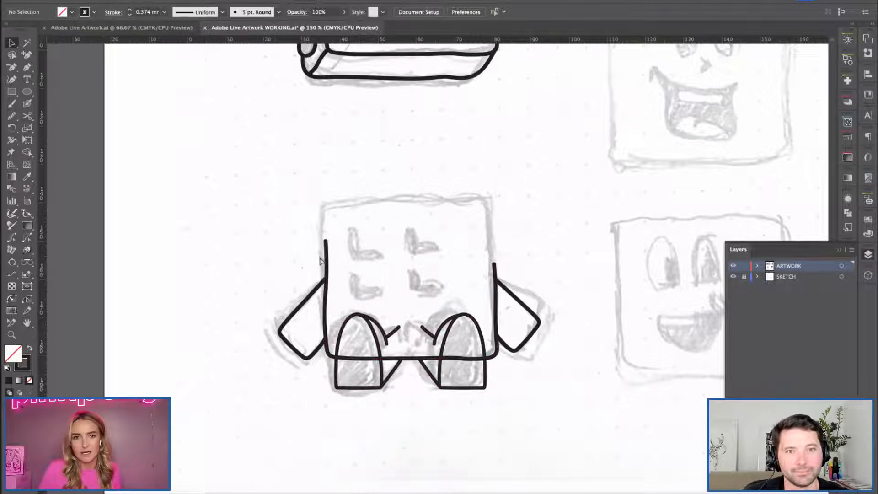
Duplicate the complete capped waffle drawing with its syrup and place the copy directly to the right of the original.
key("ctrl+minus")
left_click_drag(303, 212, 268, 320)
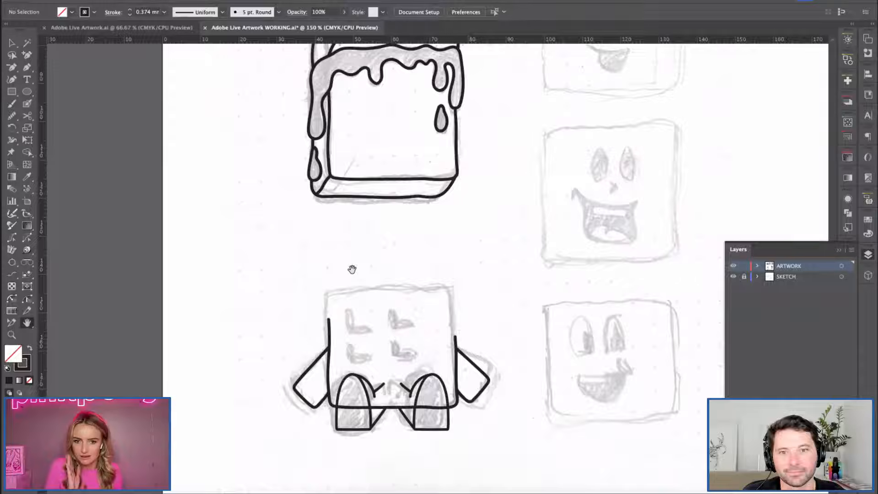
key("v")
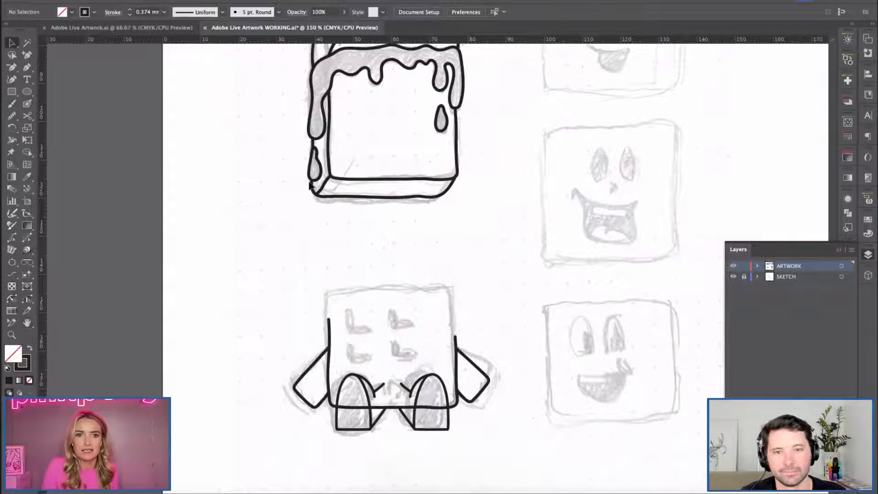
scroll(348, 270, "up", 3)
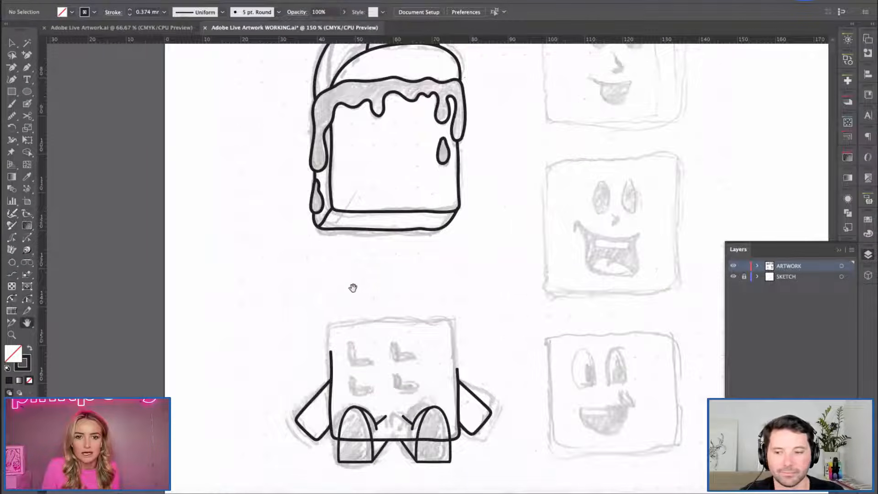
key("super+minus")
key("space")
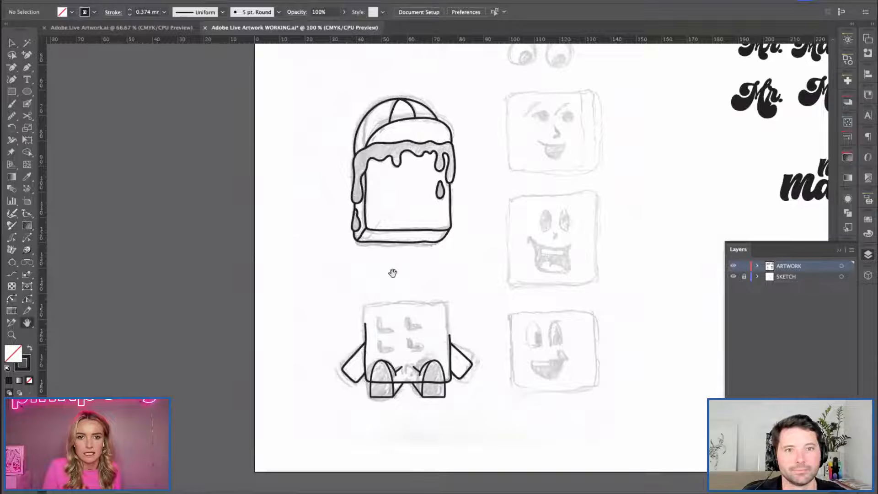
left_click_drag(394, 272, 359, 291)
left_click_drag(303, 116, 443, 290)
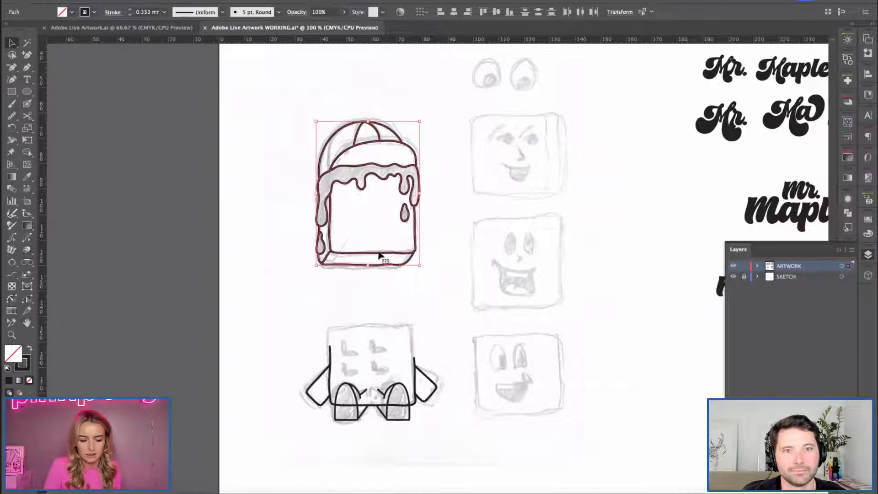
left_click_drag(384, 256, 512, 255)
left_click(581, 311)
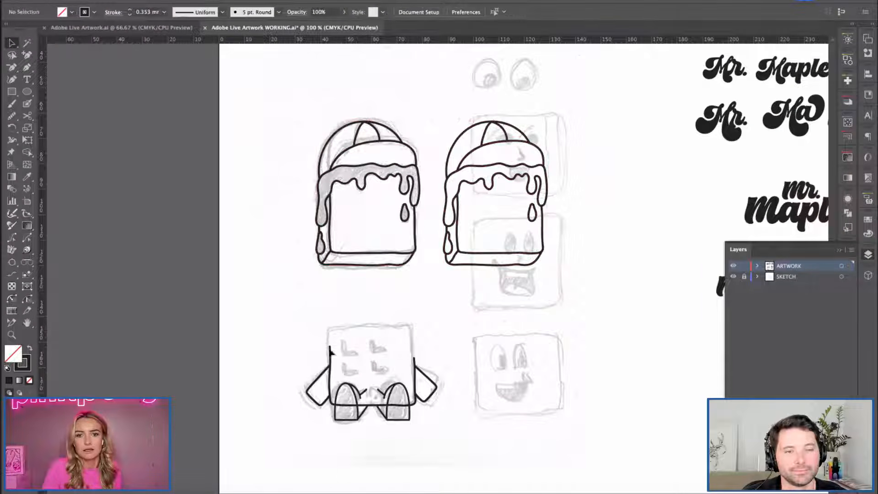
Select the traced arms and feet for copying, leaving the body outline out of the selection.
left_click_drag(517, 454, 338, 350)
key("super+plus")
key("super+plus")
key("super+plus")
key("super+plus")
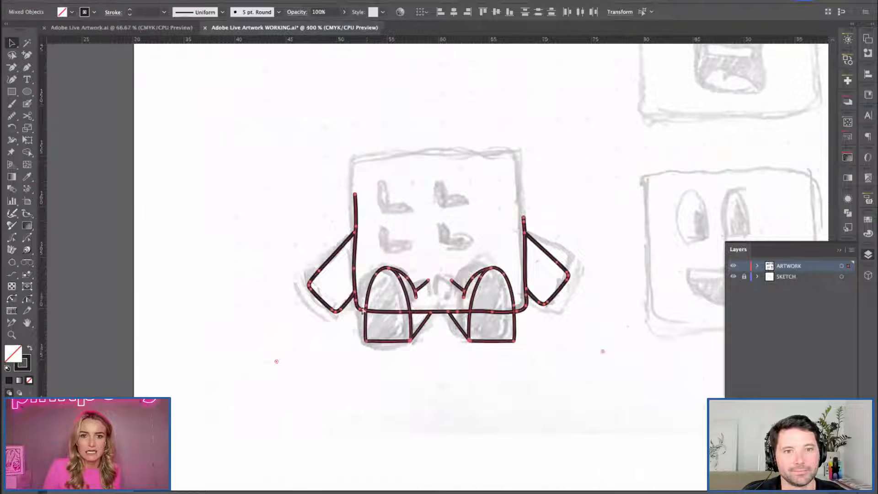
left_click(274, 179, "shift")
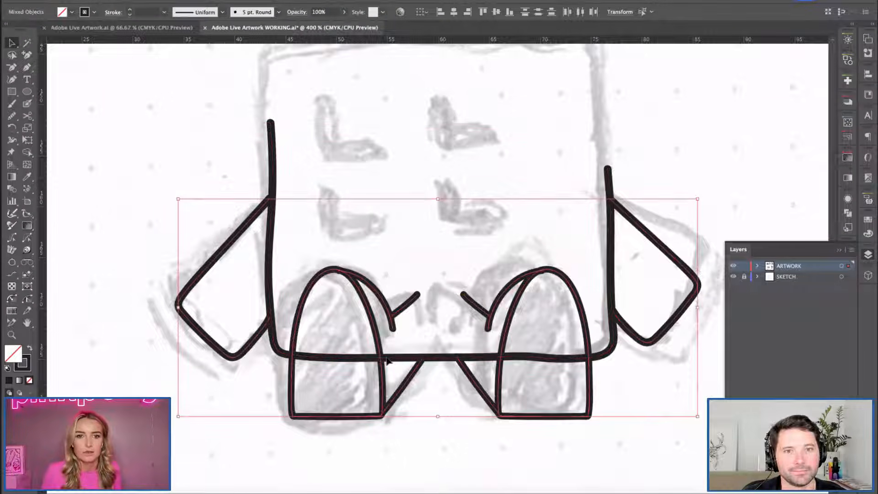
Hide the SKETCH layer so only the vector artwork is displayed.
key("h")
left_click_drag(600, 103, 349, 249)
mouse_move(505, 135)
left_mouse_down()
mouse_move(308, 306)
mouse_move(285, 346)
left_mouse_up()
left_click_drag(329, 227, 269, 320)
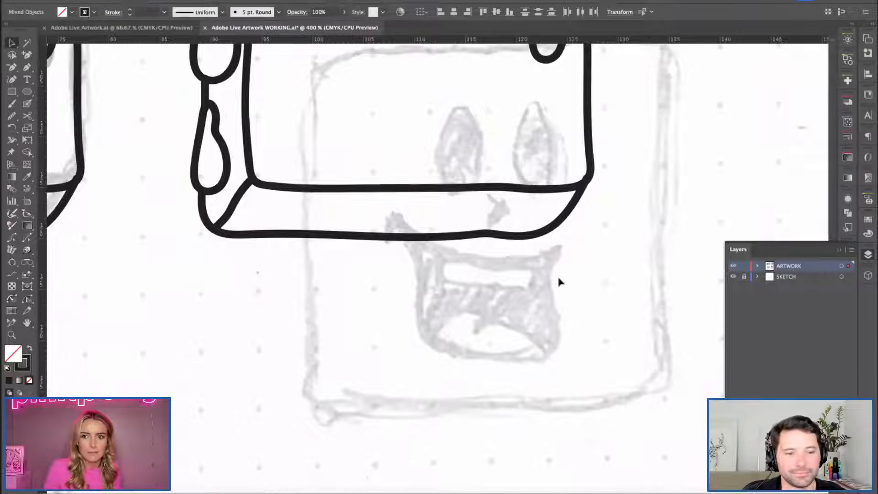
left_click(733, 277)
Delete the thickness edge lines along the bottom and left side of the duplicated waffle, keeping its front face.
key("h")
key("super+minus")
left_click_drag(260, 274, 267, 352)
left_click(387, 215)
key("space")
left_click_drag(522, 133, 277, 333)
left_click_drag(444, 153, 341, 338)
mouse_move(405, 123)
left_mouse_down()
mouse_move(380, 259)
mouse_move(343, 300)
mouse_move(346, 310)
left_mouse_up()
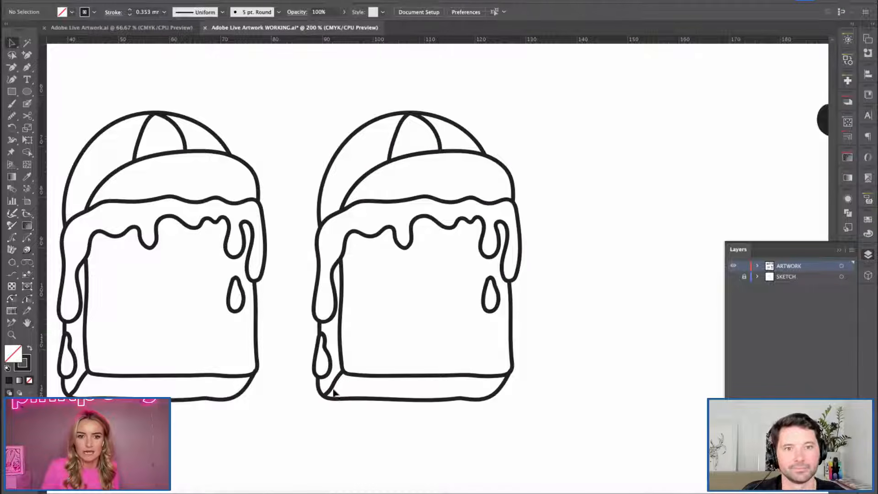
left_click(348, 402)
key("Delete")
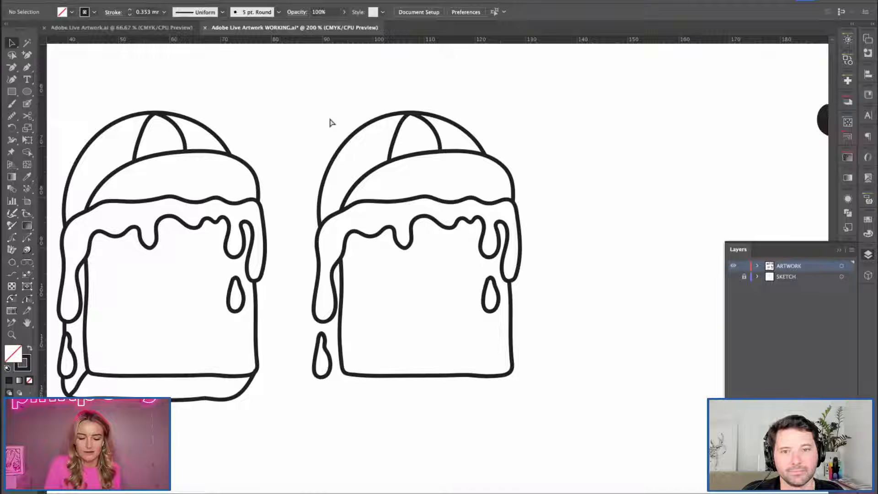
Paste the arms and feet and position them against the sides and bottom edge of the duplicated waffle body.
key("ctrl+v")
left_click_drag(454, 309, 441, 391)
key("ctrl+shift+a")
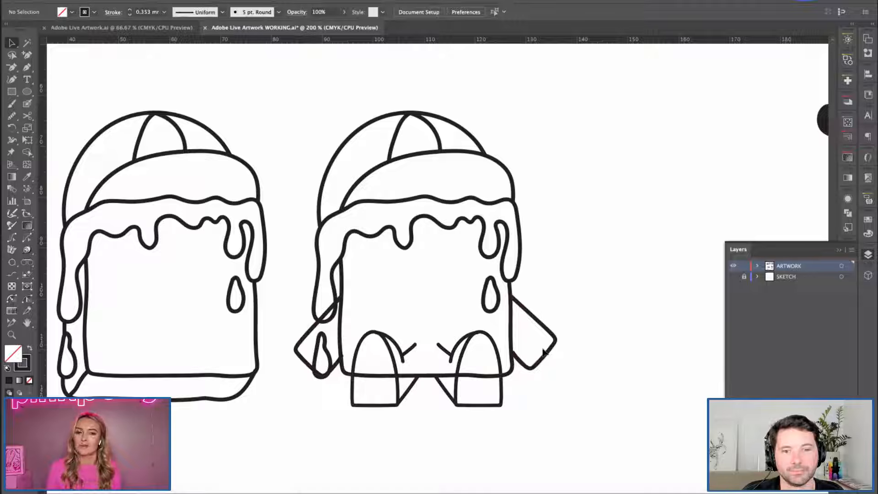
left_click(340, 355)
left_click(591, 372)
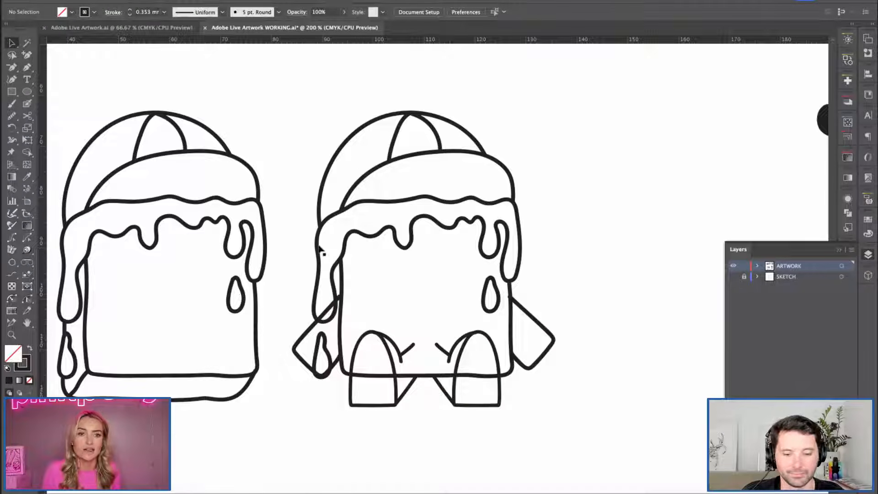
Delete the cap from the duplicated waffle character.
left_click_drag(326, 110, 526, 183)
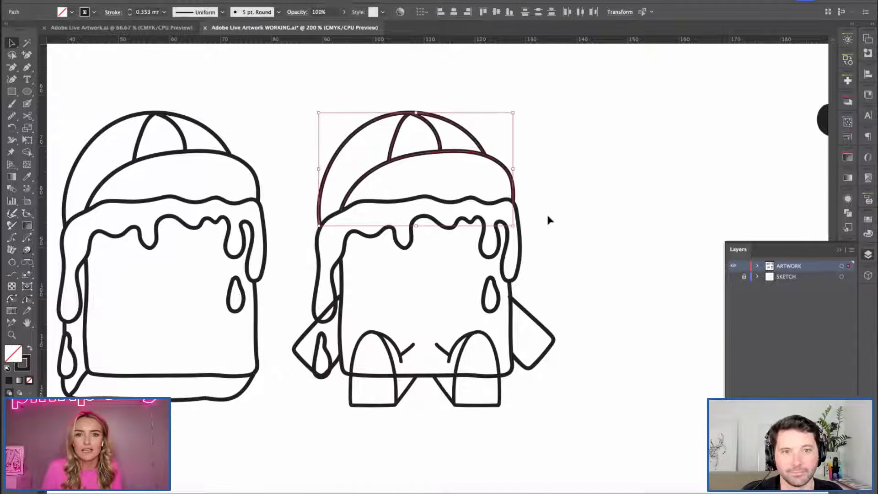
key("Delete")
Try to narrow the duplicate's syrup outline from its left side.
left_click(340, 277)
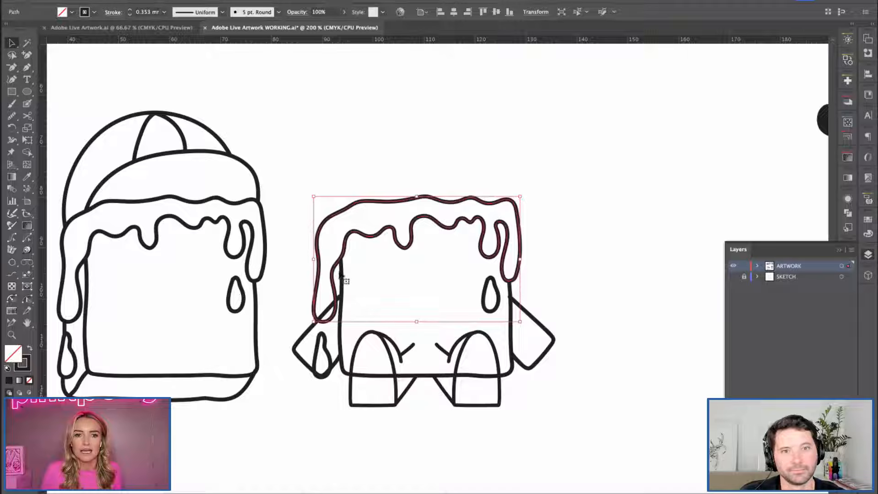
left_click_drag(314, 259, 325, 259)
key("super+z")
Redraw the left side of the duplicate's syrup with the Pencil tool so its long drip overlaps the body's left edge.
left_click_drag(12, 116, 48, 141)
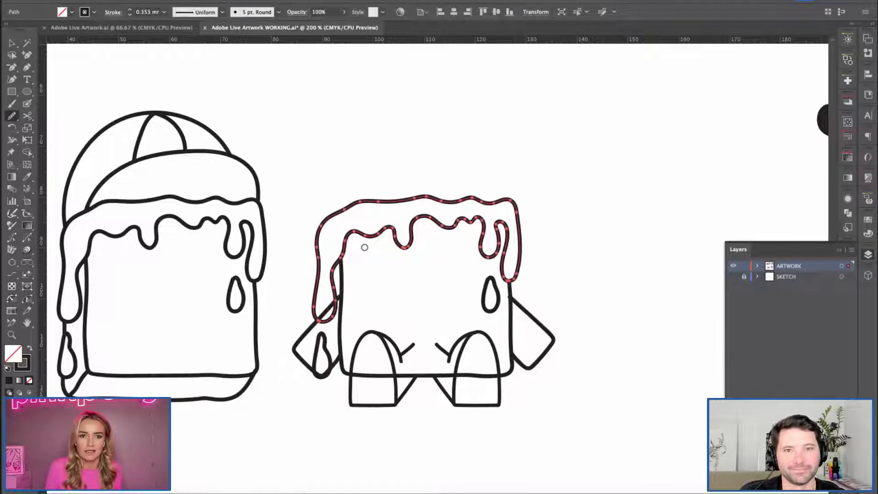
left_click_drag(12, 116, 54, 128)
mouse_move(349, 255)
left_mouse_down()
mouse_move(350, 316)
mouse_move(325, 319)
left_mouse_up()
mouse_move(344, 268)
left_mouse_down()
mouse_move(320, 316)
mouse_move(312, 278)
left_mouse_up()
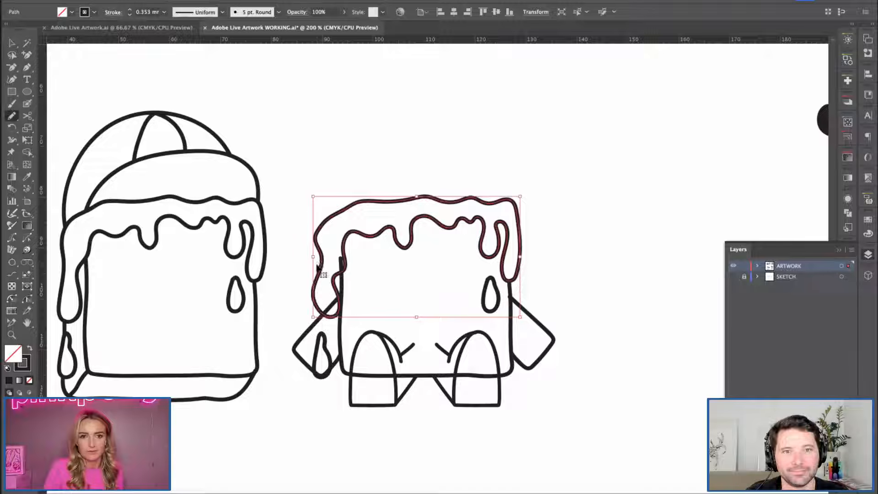
key("super+z")
key("super+z")
mouse_move(341, 204)
left_mouse_down()
mouse_move(330, 244)
mouse_move(335, 307)
mouse_move(358, 292)
mouse_move(353, 233)
left_mouse_up()
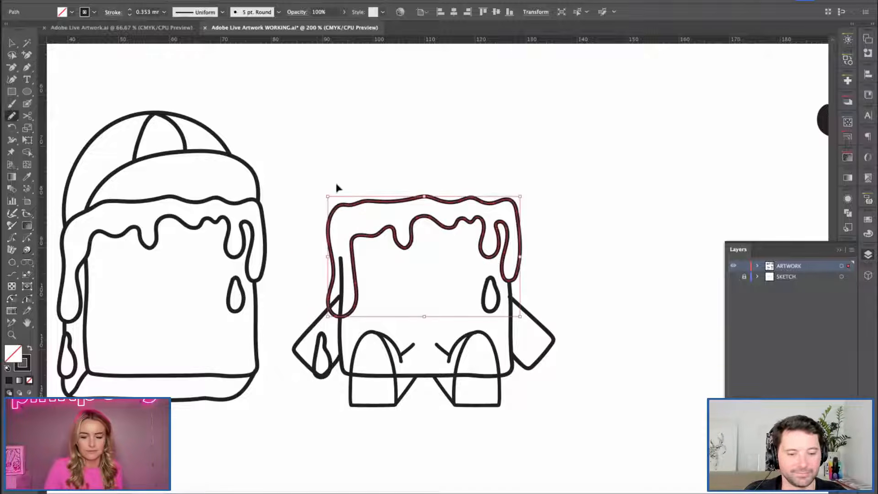
key("super+z")
mouse_move(330, 208)
left_mouse_down()
mouse_move(330, 322)
mouse_move(352, 294)
mouse_move(353, 231)
left_mouse_up()
key("v")
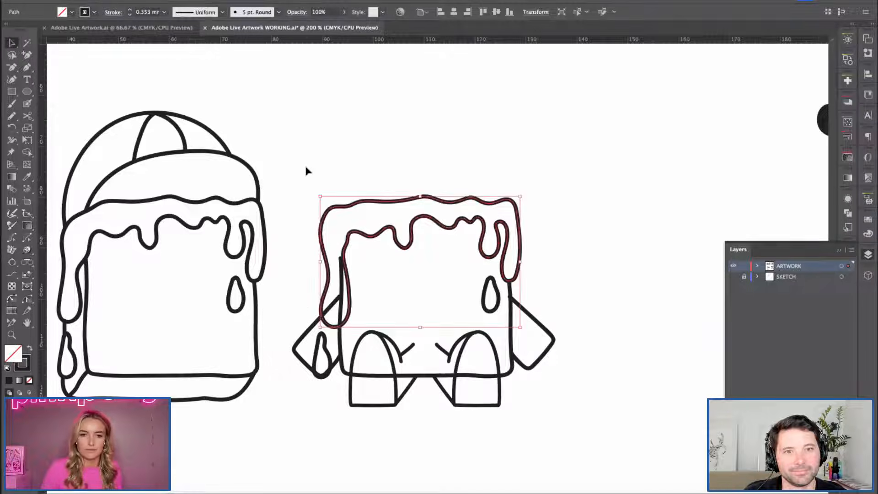
Move the loose syrup drop onto the lower part of the duplicate body's left edge, just below the long drip.
left_click(305, 167)
key("super+equal")
key("g")
key("h")
left_click_drag(387, 331, 399, 263)
key("v")
left_click(242, 354)
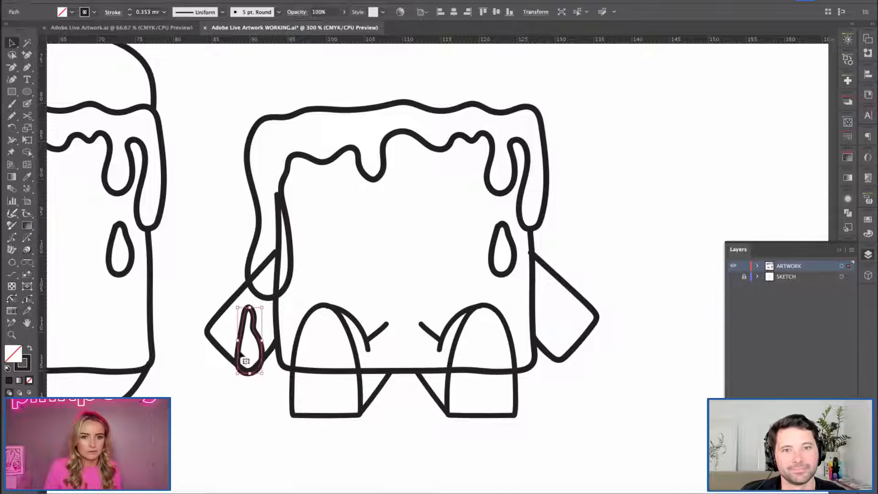
left_click_drag(246, 351, 269, 352)
left_click(234, 347)
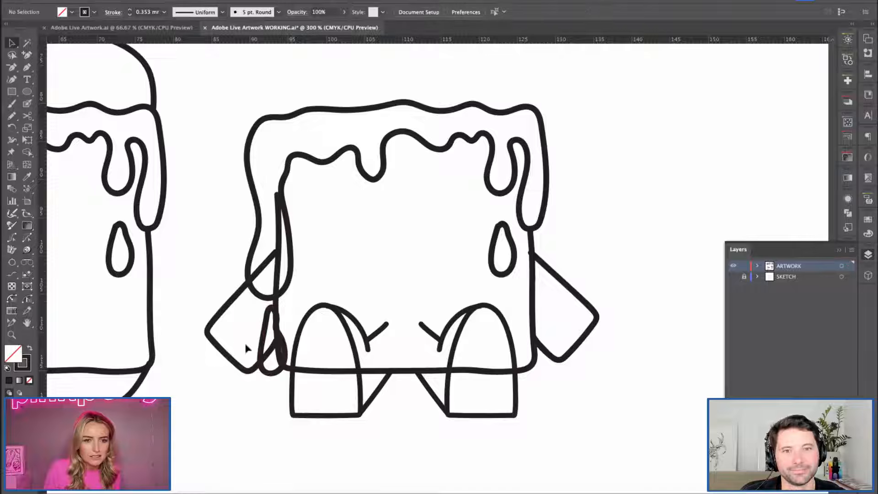
left_click(263, 356)
left_click(281, 370)
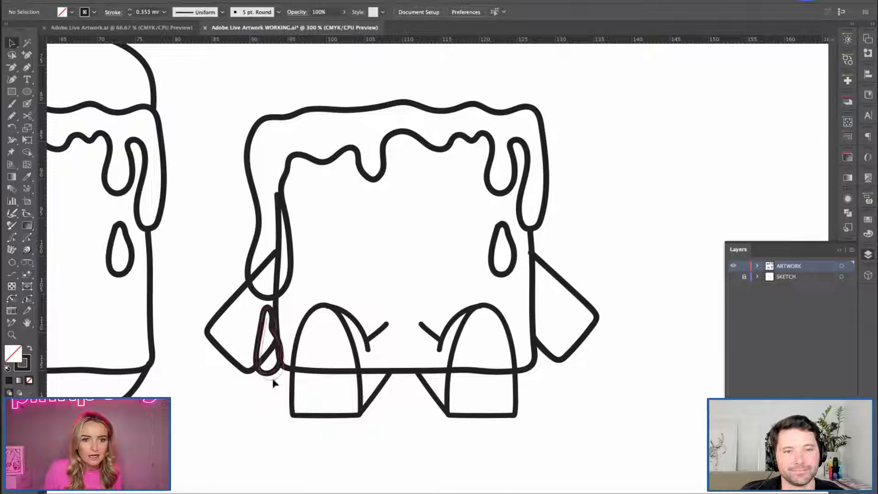
left_click_drag(273, 370, 273, 378)
left_click(327, 274)
Shorten the body's left edge line so it starts at the base of the long syrup drip instead of inside it.
scroll(311, 275, "right", 1)
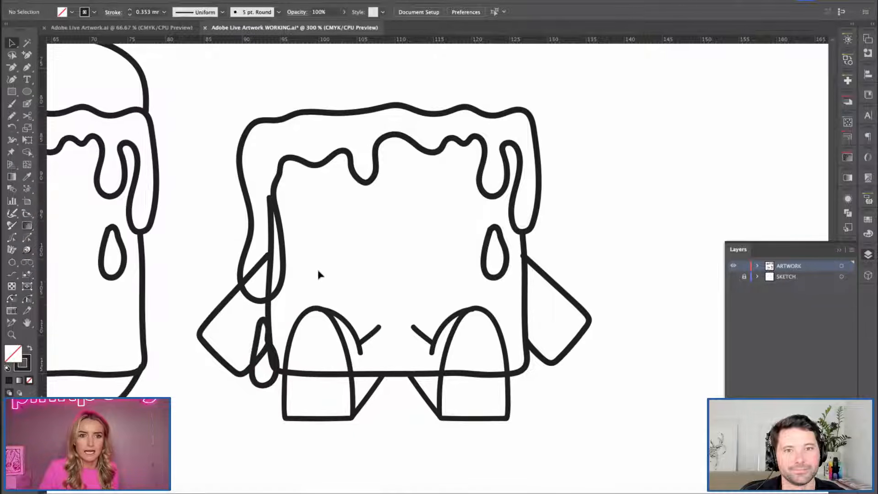
left_click(271, 248)
left_click(269, 296)
key("equal")
key("minus")
left_click(270, 198)
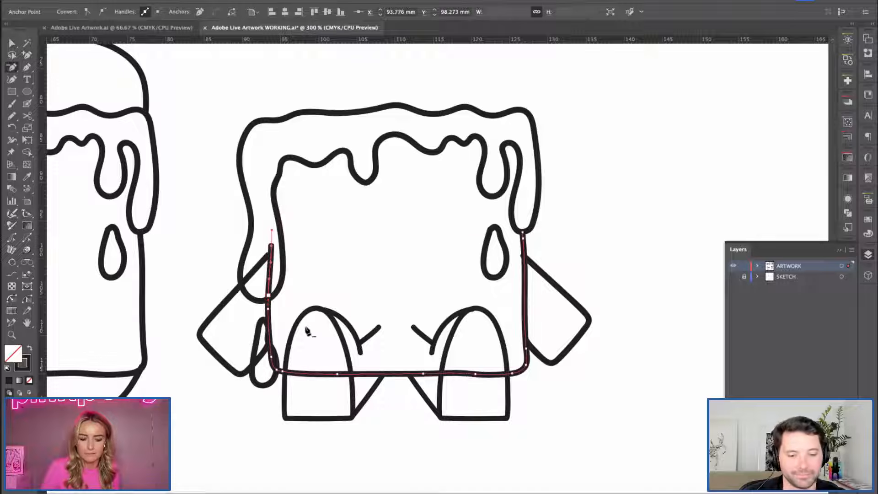
key("v")
left_click(339, 274)
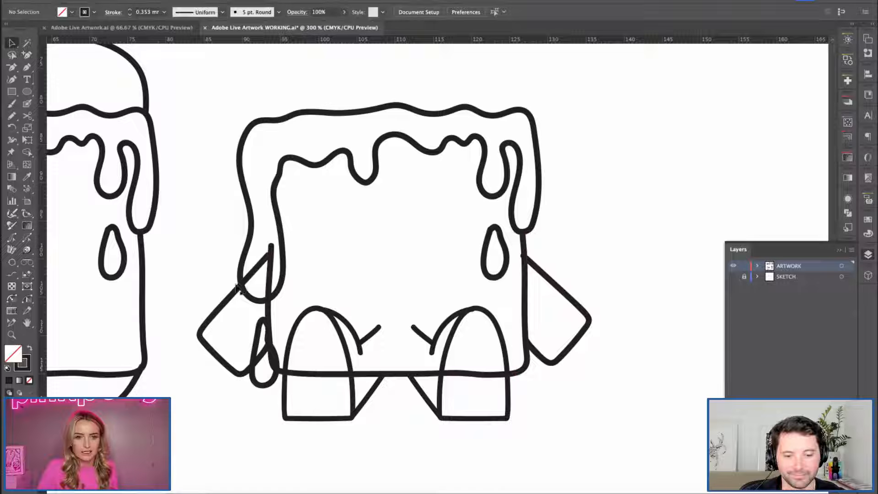
left_click(269, 289)
key("equal")
key("minus")
left_click(271, 247)
key("v")
Trim the left arm's upper line so it ends at the outer outline of the long syrup drip.
left_click(259, 285)
left_click(256, 269)
key("equal")
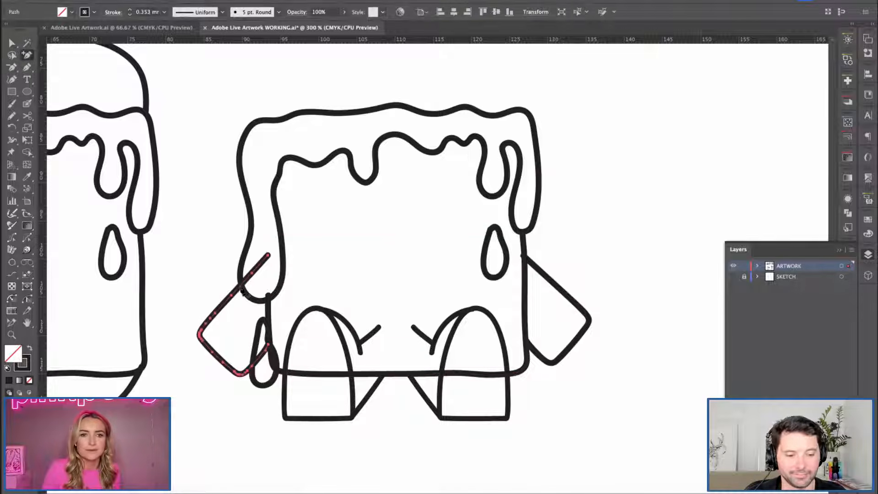
left_click(240, 285)
key("minus")
left_click(268, 256)
key("v")
left_click(264, 289)
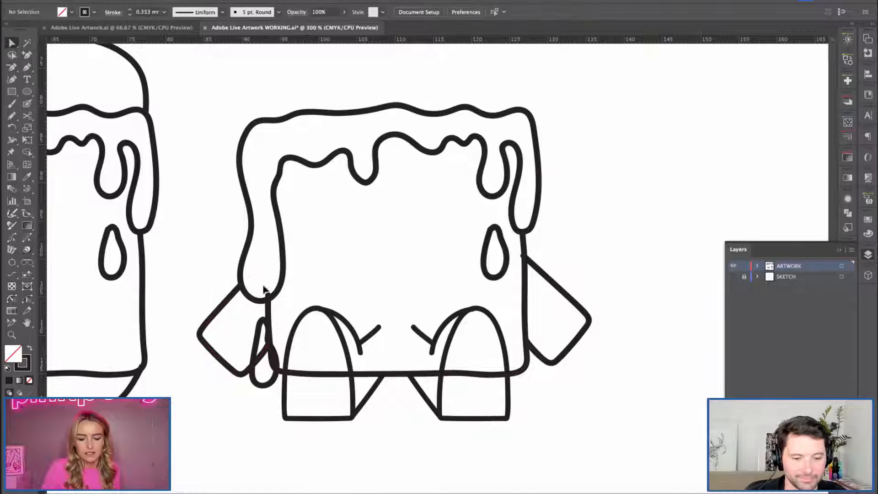
left_click(267, 299)
left_click(366, 248)
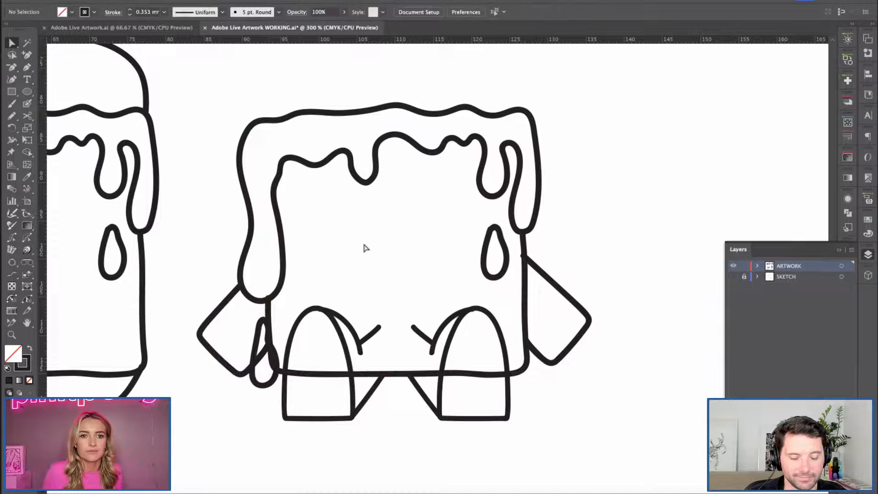
Remove the segments of the body edge and left arm that run through the loose syrup drop.
left_click_drag(244, 338, 277, 407)
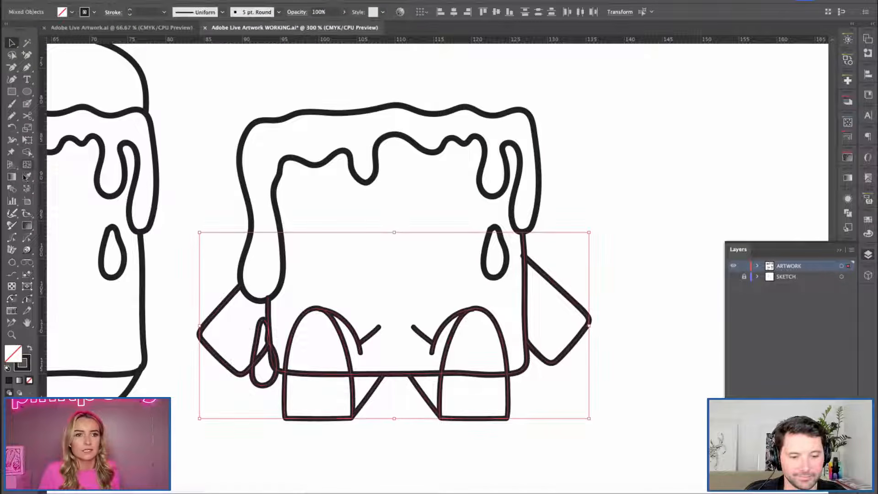
left_click(27, 152)
left_click(269, 363)
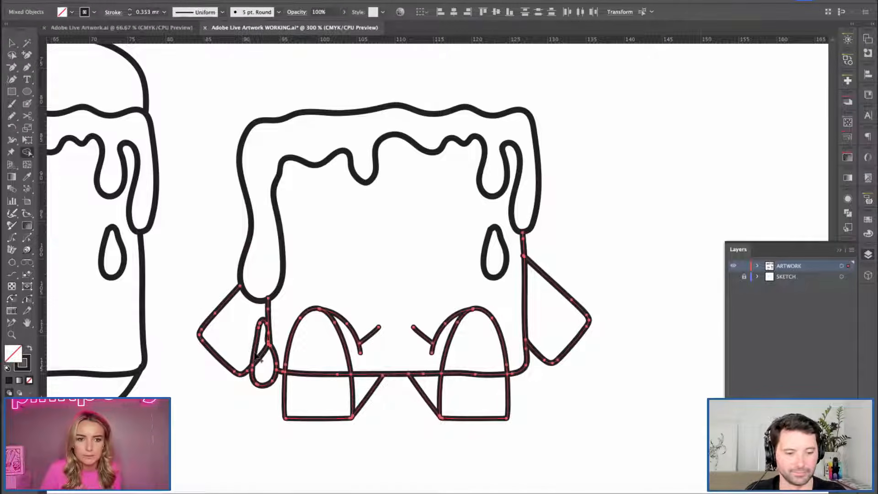
key("v")
left_click(289, 289)
left_click(256, 366)
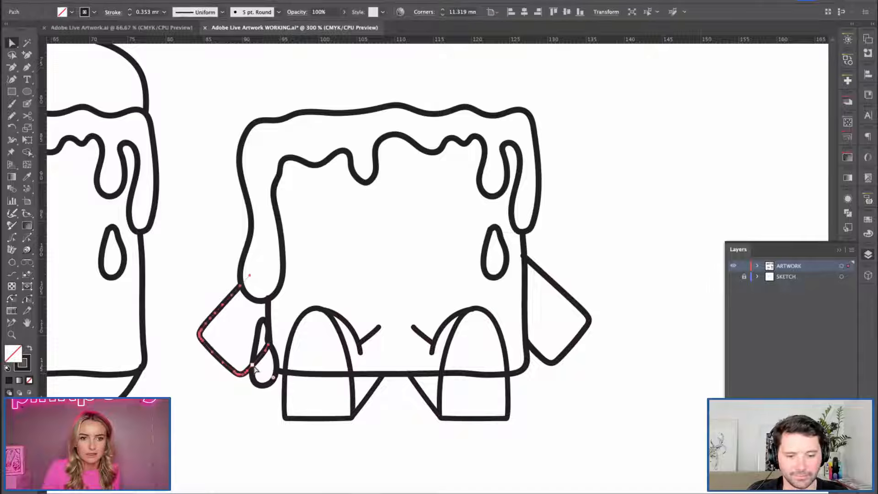
key("p")
key("v")
left_click(321, 226)
Adjust the right arm's upper end so it meets the body's right edge cleanly.
left_click_drag(392, 218, 360, 229)
key("c")
left_click(529, 301)
key("v")
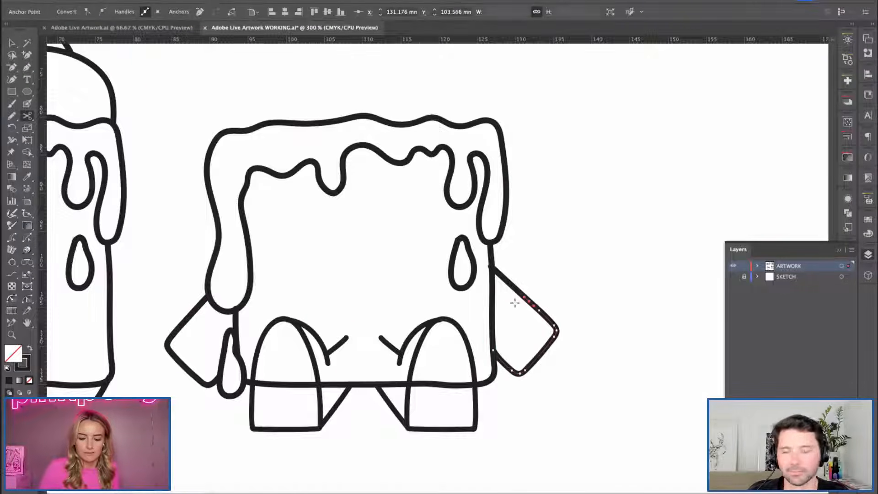
left_click(515, 301)
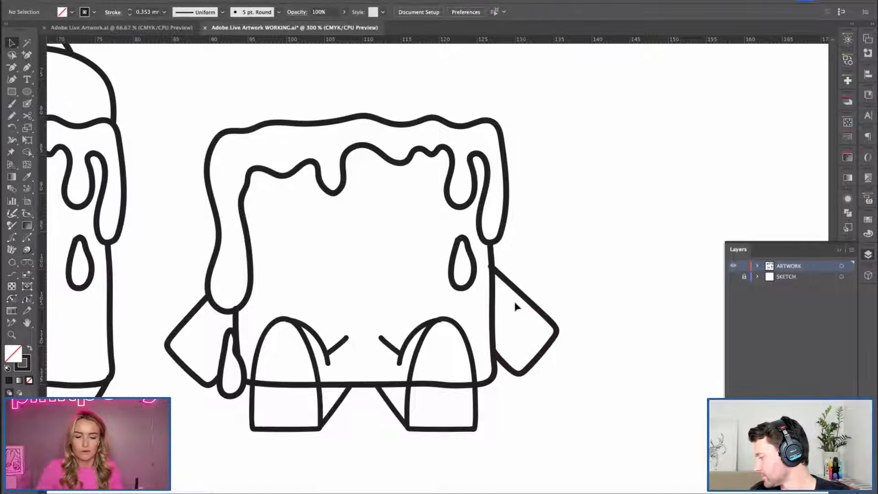
left_click(500, 275)
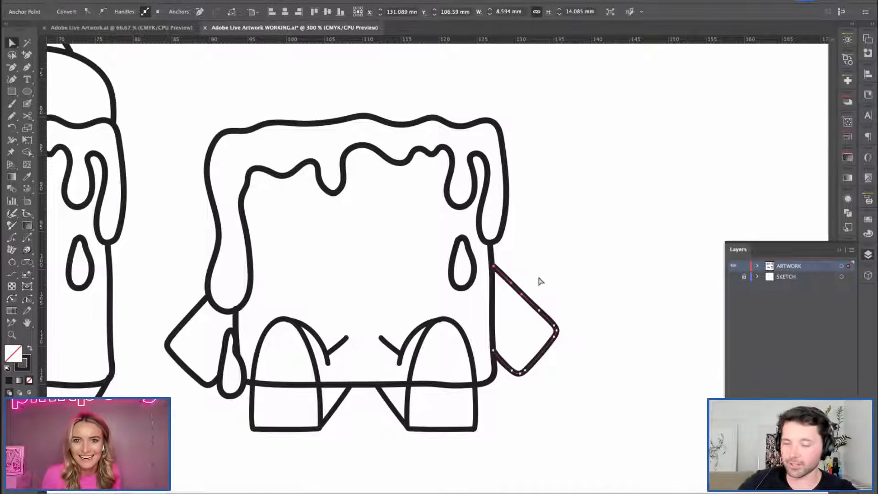
left_click(509, 279)
left_click(510, 288)
left_click_drag(491, 269, 494, 269)
left_click(551, 269)
Add anchor points on the body's bottom line and delete the segments that cross both feet and legs.
key("q")
left_click_drag(375, 367, 376, 392)
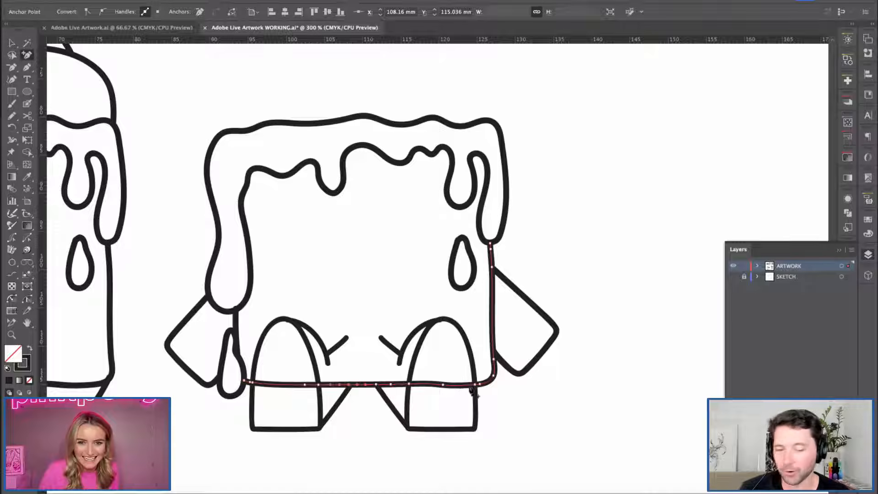
key("v")
left_click(394, 385)
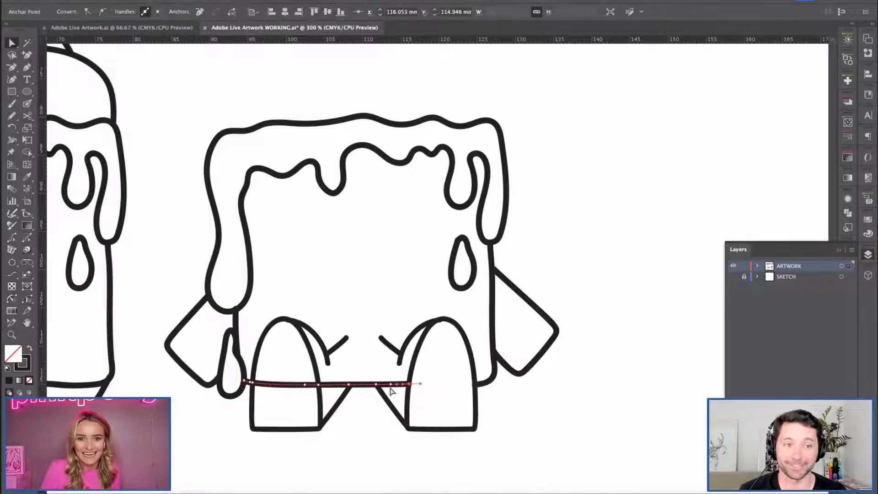
left_click(390, 385)
key("Delete")
left_click(316, 385)
key("Delete")
left_click(321, 385)
key("Delete")
Nudge the left end of the remaining bottom line so it joins the inner leg line.
left_click(359, 334)
left_click(362, 385)
left_click(349, 385)
key("Right")
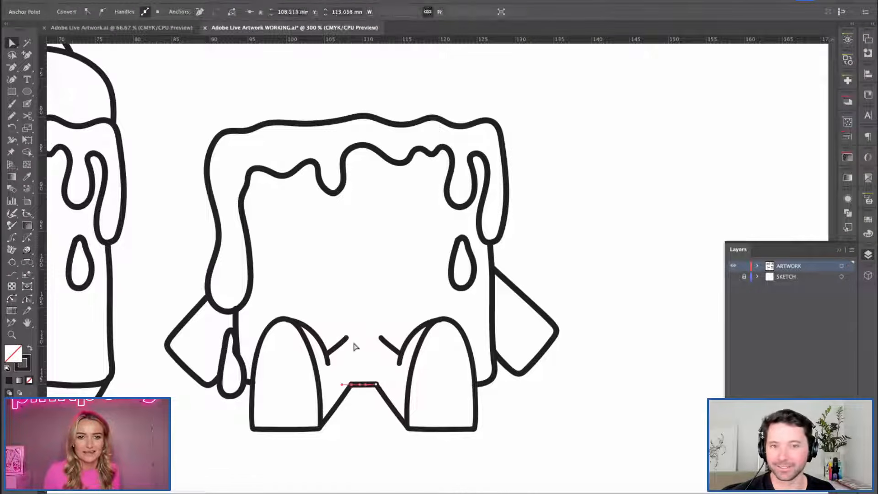
left_click(356, 347)
Try to adjust the short body line between the syrup drop and the left foot, undoing the change.
left_click(252, 391)
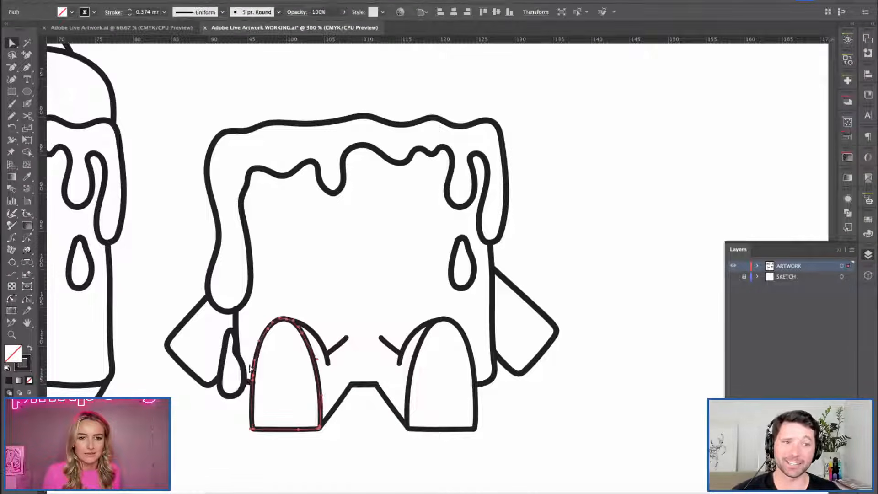
key("super+equal")
left_click_drag(349, 328, 265, 372)
key("v")
left_click(306, 291)
left_click(347, 313)
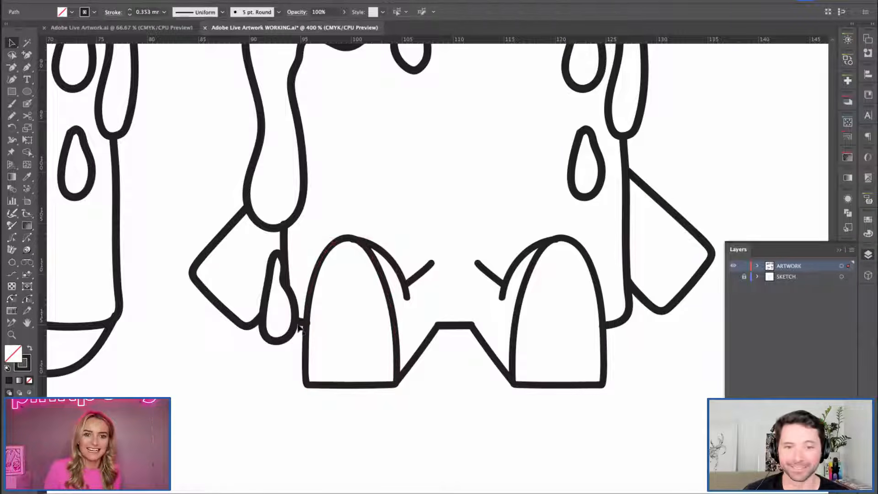
double_click(296, 322)
left_click(333, 327)
double_click(334, 328)
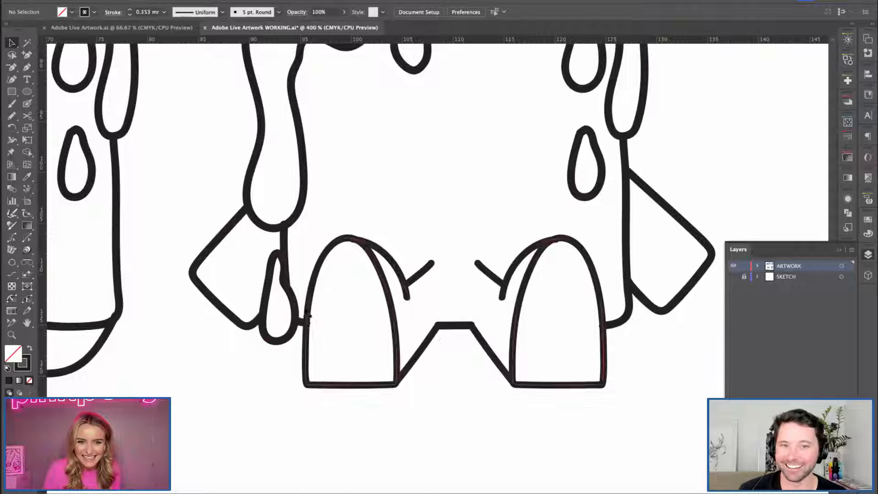
left_click_drag(308, 313, 313, 324)
key("super+z")
left_click(334, 197)
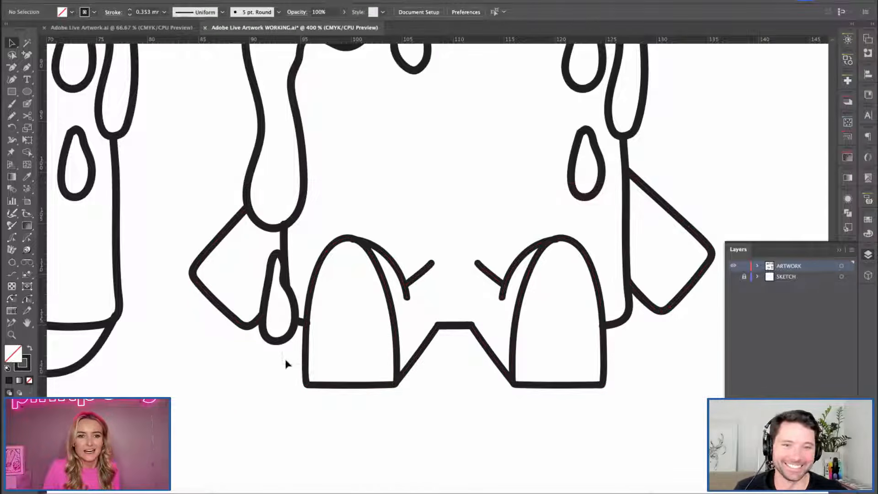
Fit the end of the short body line beside the syrup drop to the left foot's outline.
left_click(300, 322)
key("super+shift+g")
left_click(301, 321)
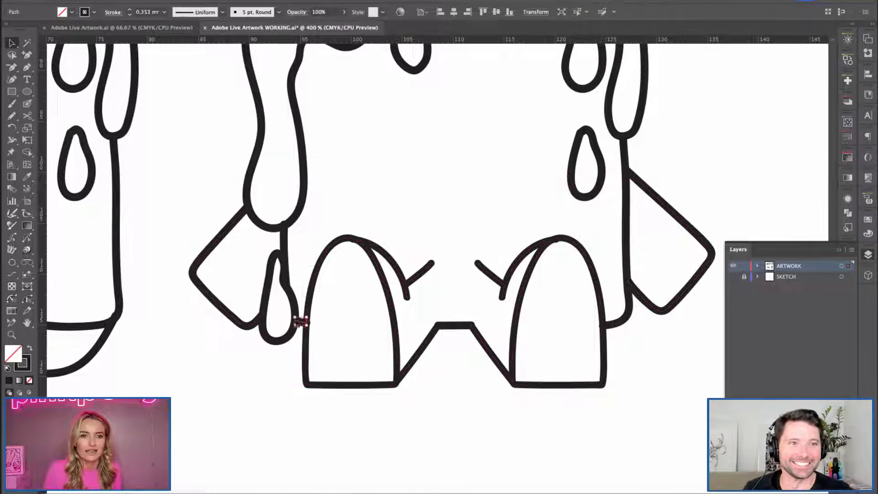
left_click(343, 330)
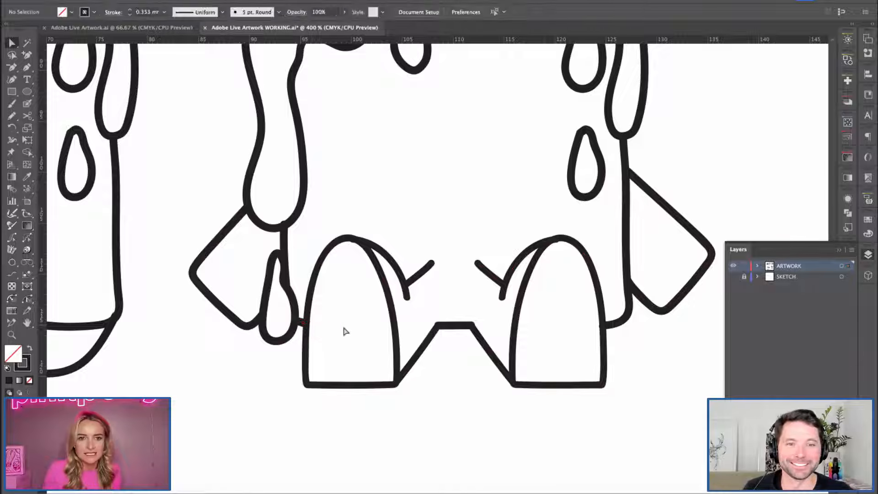
Lower the inner ends of the two short crease lines between the legs so both slope more gently.
key("super+minus")
left_click_drag(441, 195, 369, 239)
left_click_drag(316, 310, 333, 306)
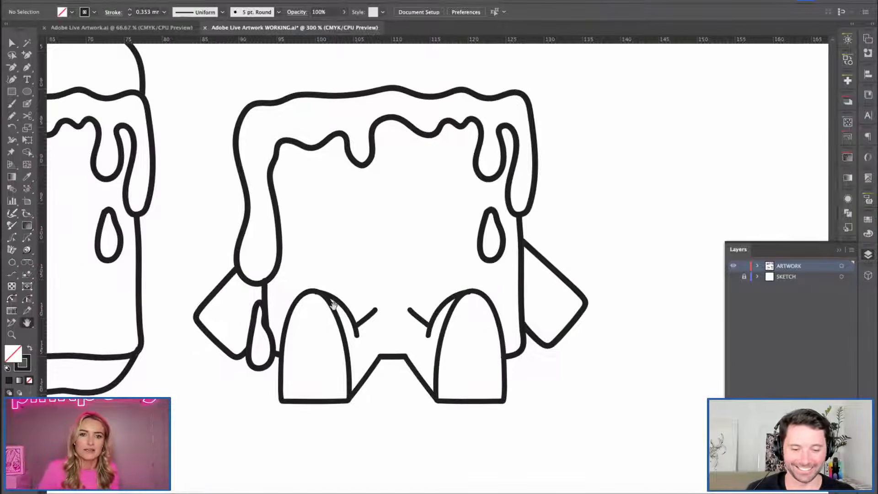
key("v")
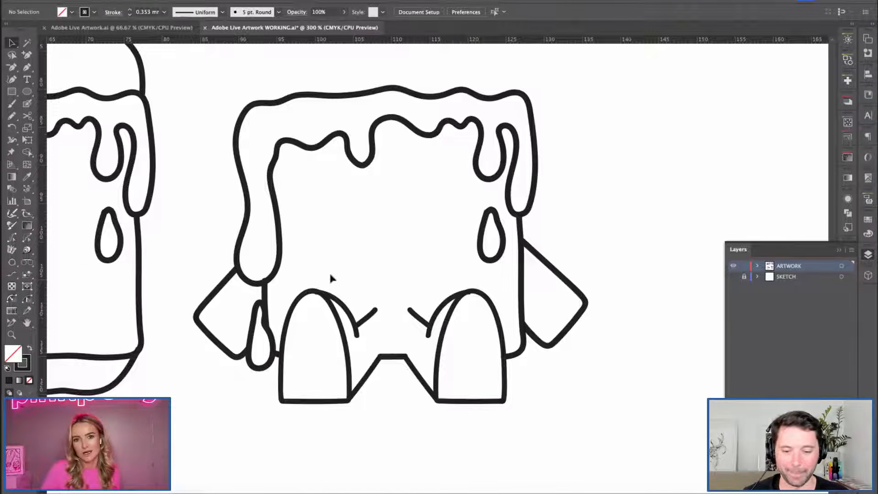
key("a")
left_click(373, 315)
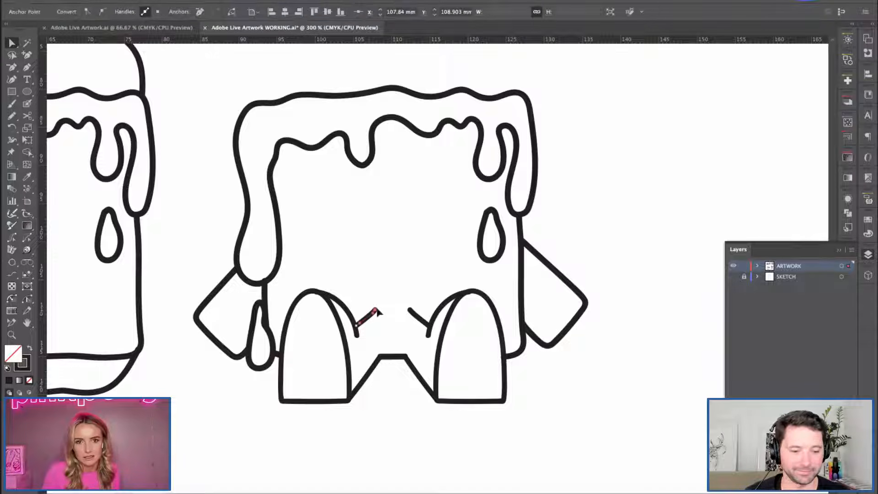
left_click_drag(375, 314, 406, 316)
left_click(394, 329)
left_click(419, 319)
left_click(409, 342)
left_click(414, 320)
left_click(371, 317)
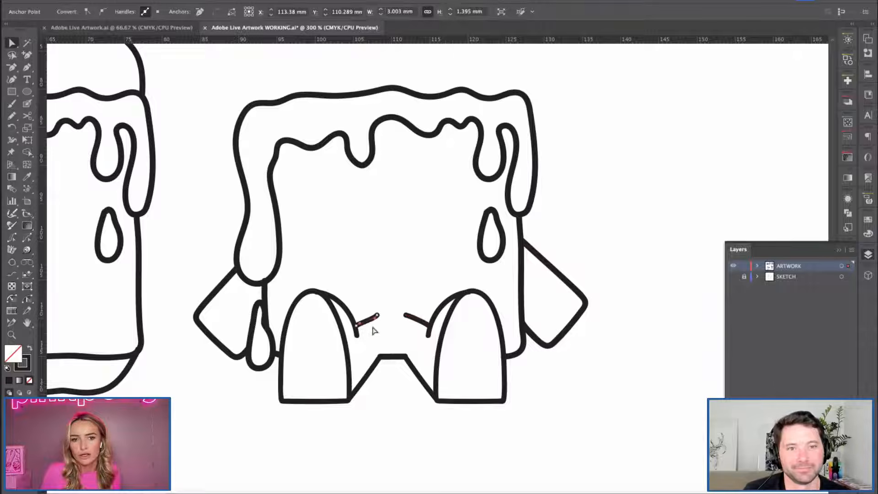
Fine-tune the inner end of the right leg's crease line to mirror the left one.
left_click(383, 296)
left_click(414, 319)
left_click_drag(405, 315, 407, 315)
left_click(359, 291)
Select the whole duplicated character and move it slightly to the right, away from the original waffle.
key("ctrl+minus")
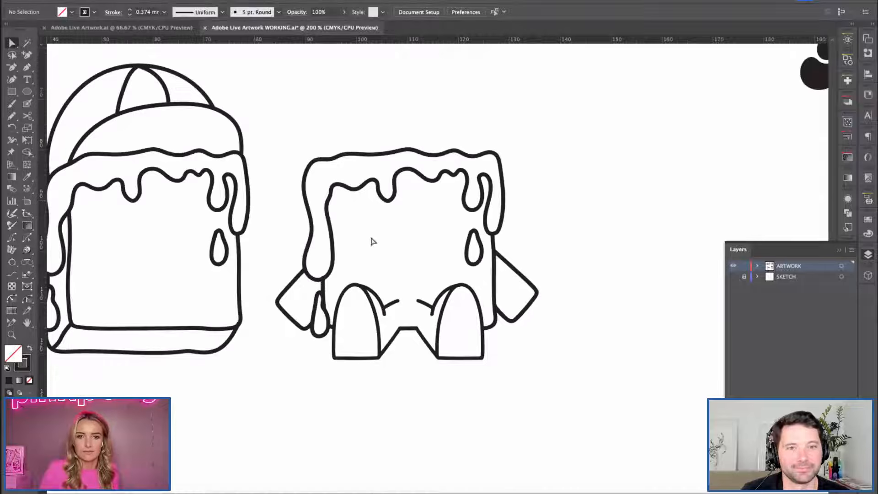
left_click_drag(373, 204, 354, 213)
left_click_drag(293, 147, 529, 334)
left_click(251, 334)
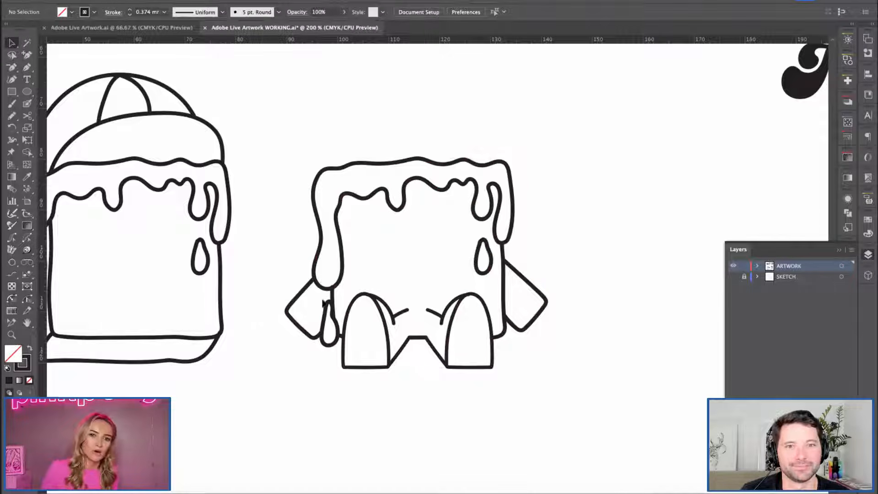
left_click(333, 297)
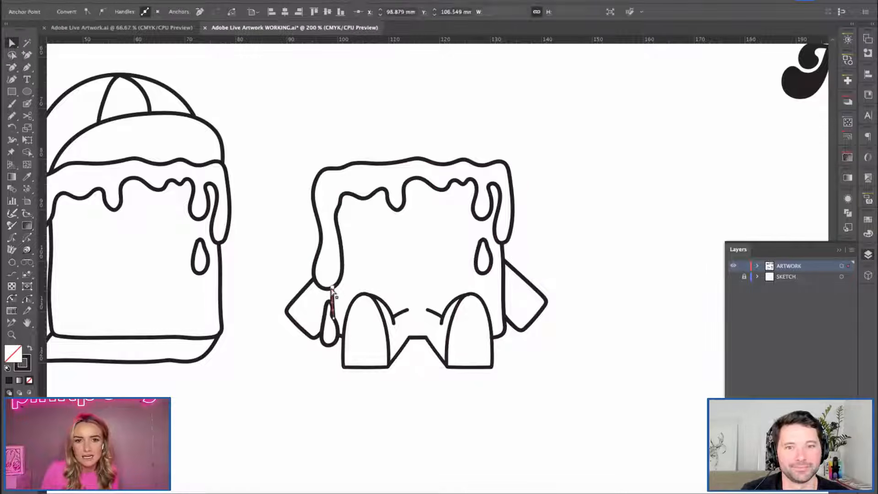
left_click(378, 247)
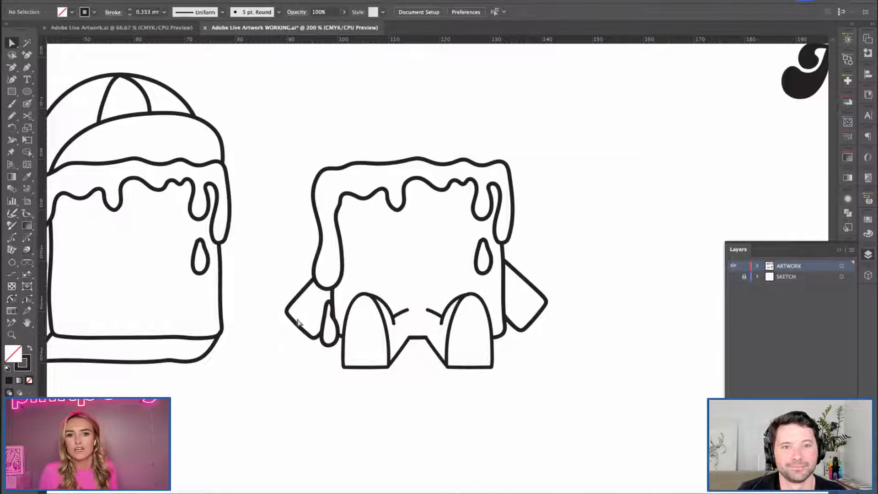
key("h")
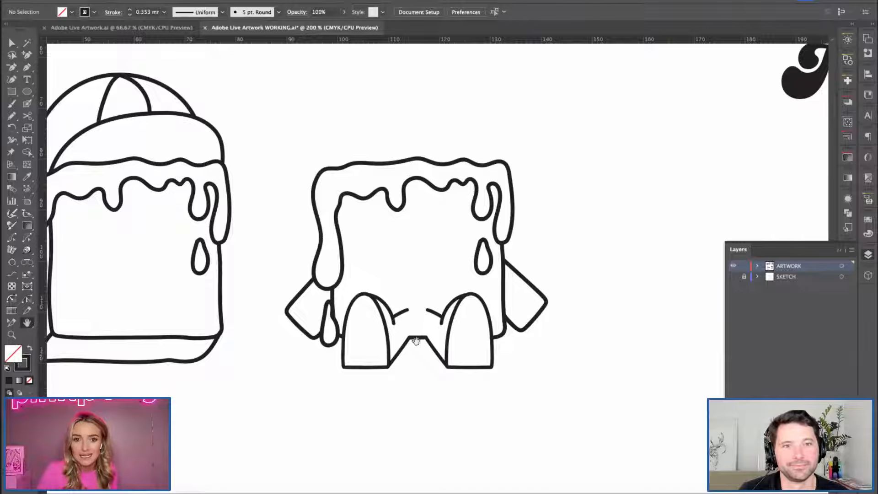
Ungroup the duplicate character's arms and feet into separate paths.
key("v")
left_click(492, 334)
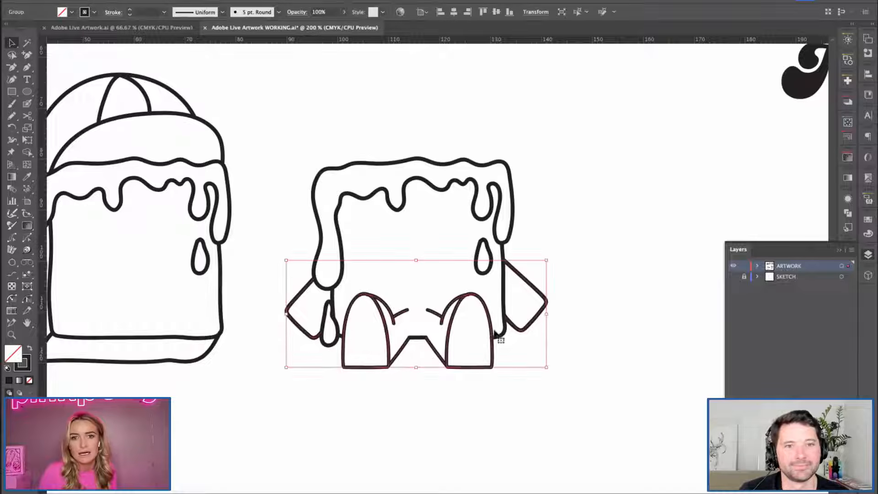
left_click(511, 326)
left_click(448, 321)
key("shift+super+g")
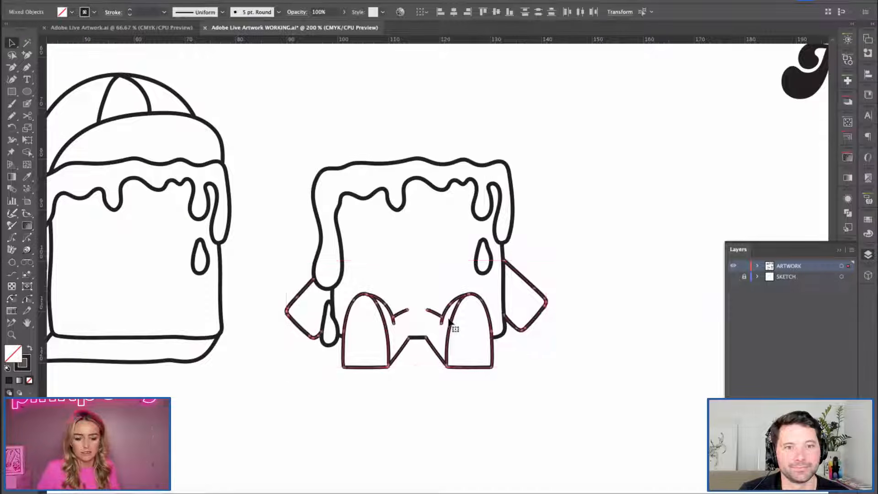
Try to move the duplicate character's right foot and leg lines slightly outward from the body.
left_click(432, 263)
left_click(453, 325)
left_click_drag(453, 325, 464, 325)
left_click(527, 394)
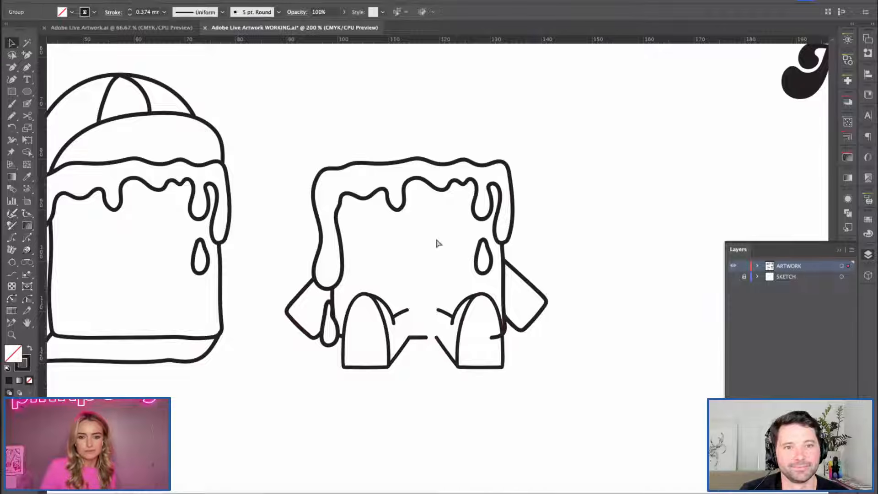
key("super+z")
Show the SKETCH layer and locate the shaded eye sketches above the character as a tracing guide.
key("super+minus")
left_click_drag(384, 267, 419, 288)
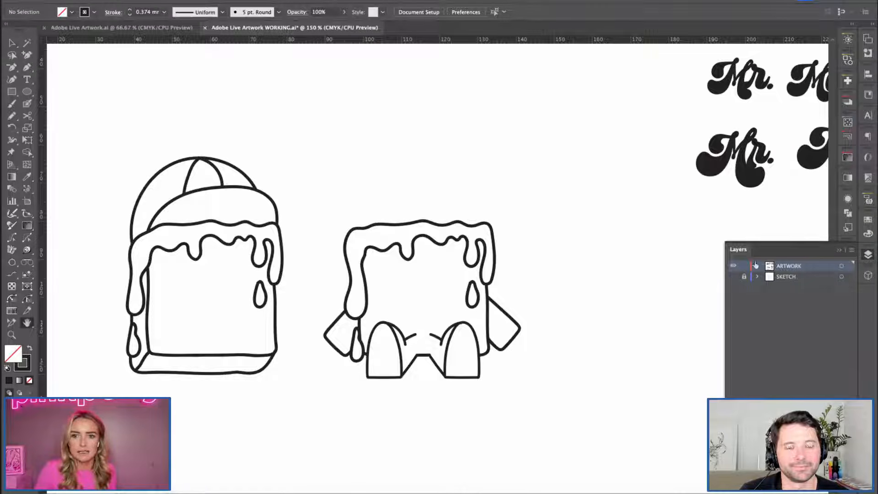
left_click(733, 278)
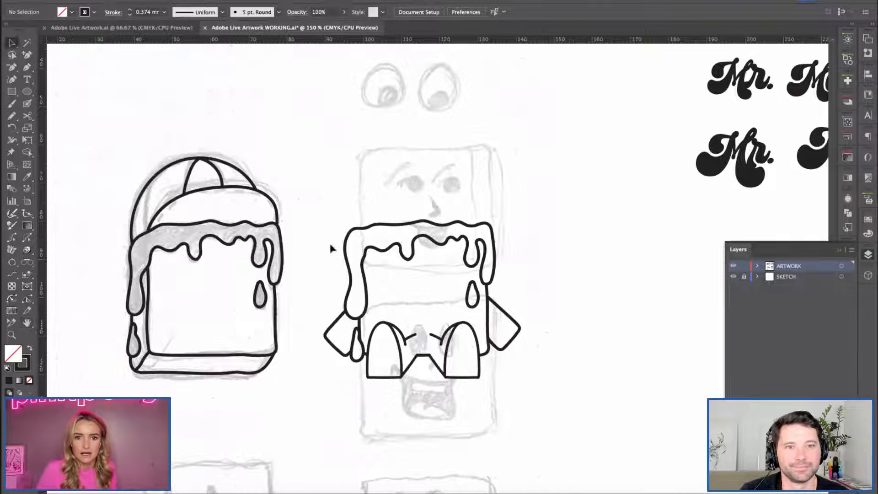
left_click(451, 333)
left_click(570, 416)
key("space")
left_click_drag(350, 158, 337, 223)
left_click_drag(312, 153, 322, 223)
key("super+equal")
key("super+equal")
key("space")
left_click_drag(306, 160, 384, 369)
left_click_drag(316, 271, 286, 218)
Trace the left shaded eye sketch with the Paintbrush and join the stroke's ends into a closed outline.
left_click(29, 95)
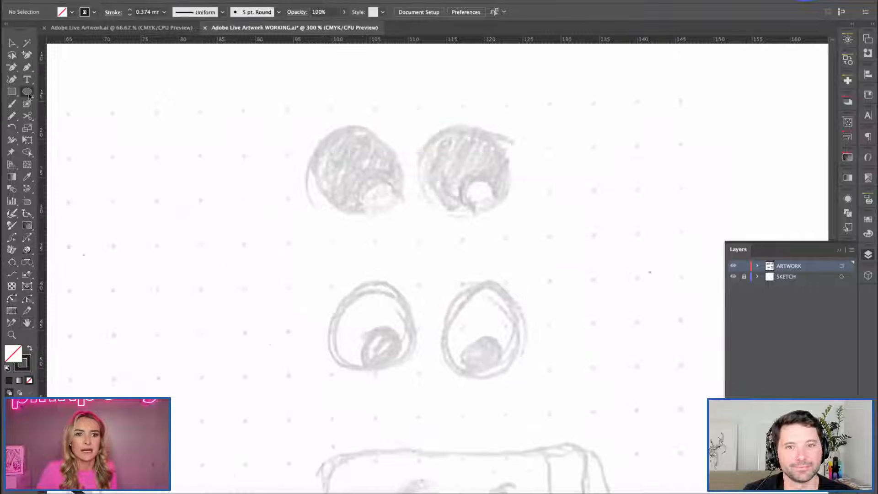
key("b")
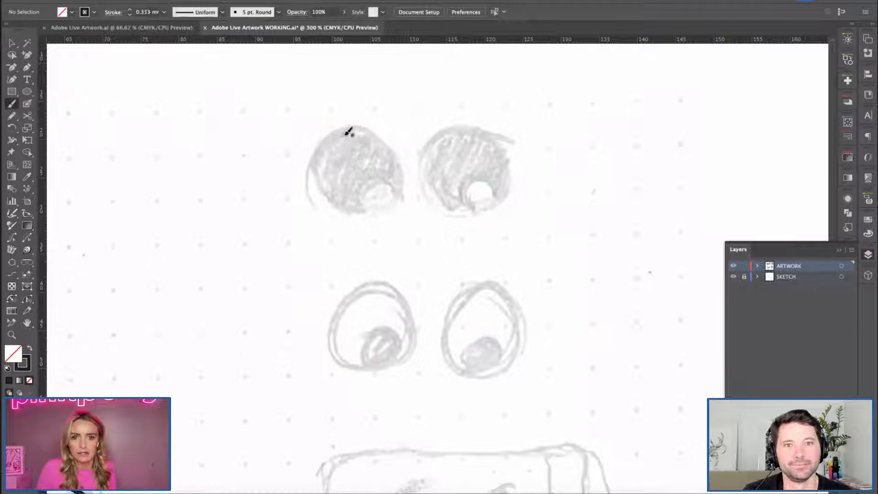
mouse_move(344, 130)
left_mouse_down()
mouse_move(329, 207)
mouse_move(372, 206)
mouse_move(401, 177)
mouse_move(359, 128)
left_mouse_up()
key("v")
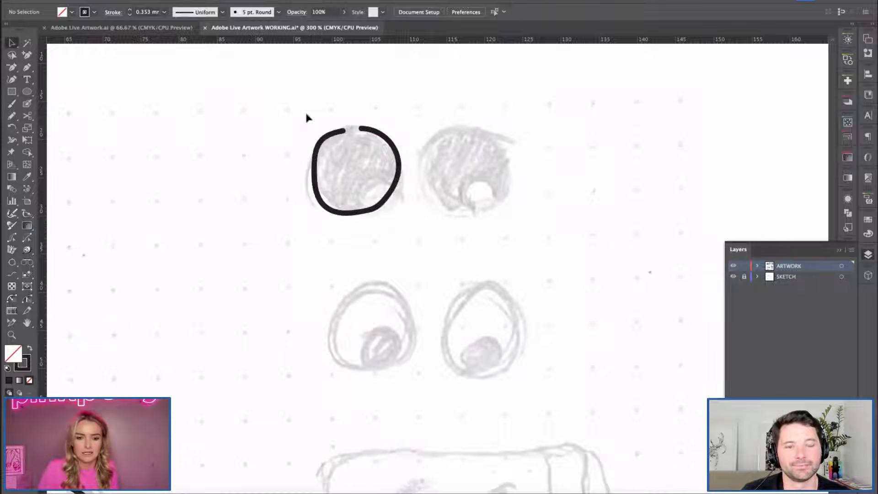
key("super+j")
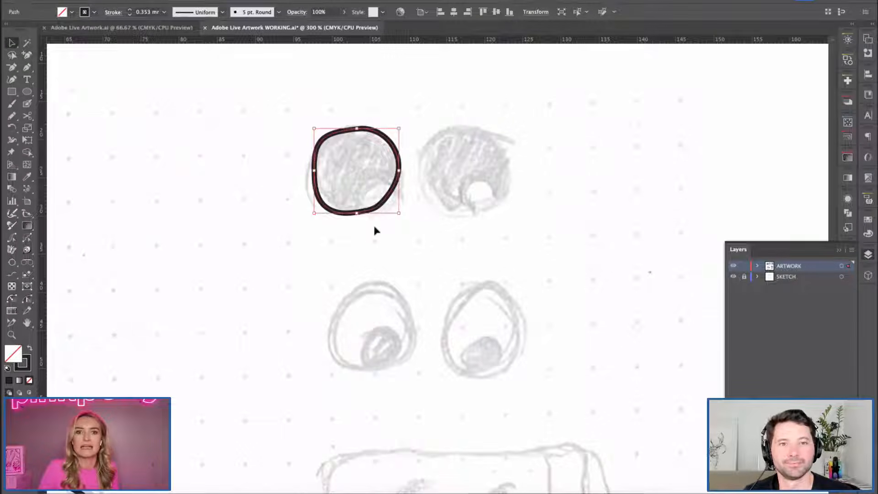
left_click(137, 126)
Try to paint the right eye's outline over its sketch and remove the overlapping end of the stroke.
key("b")
mouse_move(464, 125)
left_mouse_down()
mouse_move(442, 132)
mouse_move(426, 163)
mouse_move(435, 194)
mouse_move(484, 205)
mouse_move(517, 174)
mouse_move(509, 135)
mouse_move(463, 120)
left_mouse_up()
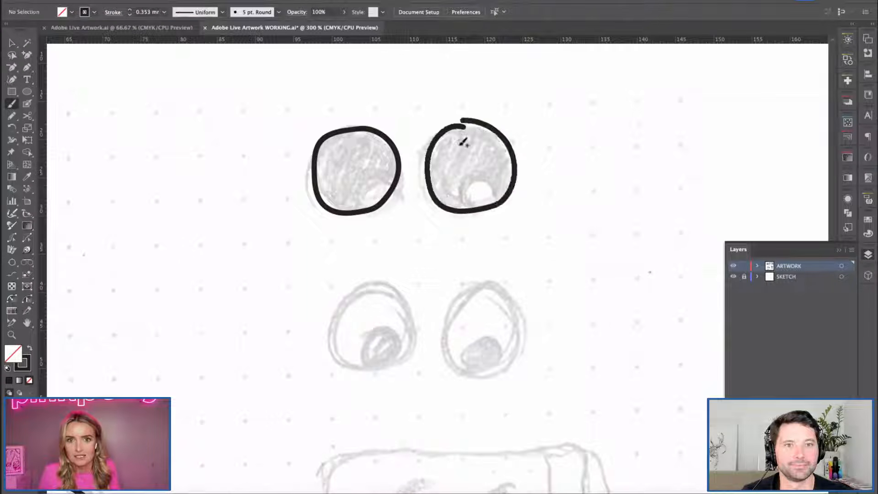
key("v")
left_click(476, 204)
key("p")
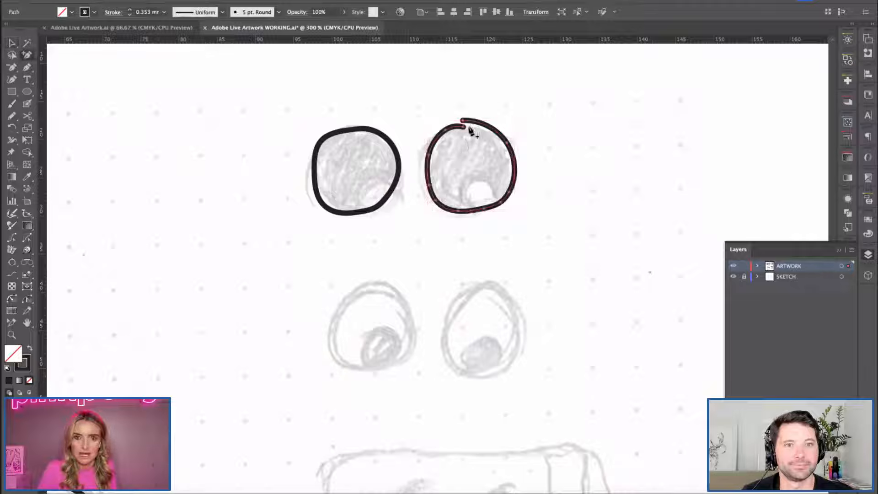
key("minus")
left_click(463, 121)
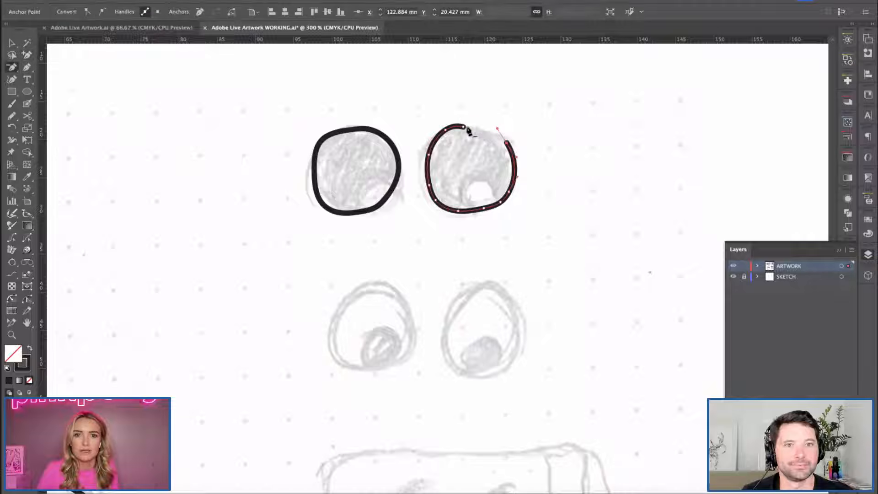
key("Delete")
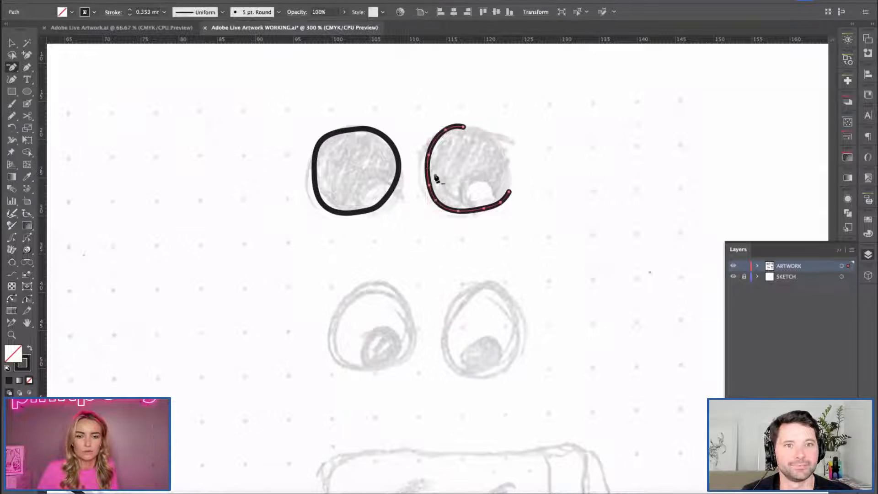
key("Delete")
Duplicate the left eye outline onto the right shaded eye sketch.
key("v")
left_click_drag(352, 132, 465, 132)
left_click(302, 98)
Paint a small highlight circle at the lower right inside the left eye and smooth its outline.
key("b")
mouse_move(389, 190)
left_mouse_down()
mouse_move(374, 172)
mouse_move(382, 203)
left_mouse_up()
key("v")
left_click(376, 204)
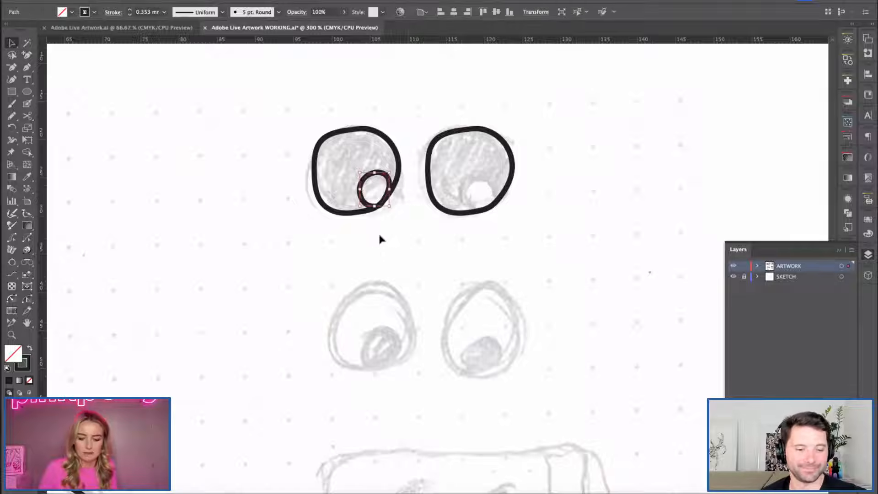
left_click_drag(14, 117, 62, 140)
left_click_drag(382, 202, 369, 185)
Duplicate the left eye's highlight circle into the matching spot inside the right eye.
key("v")
left_click(346, 172)
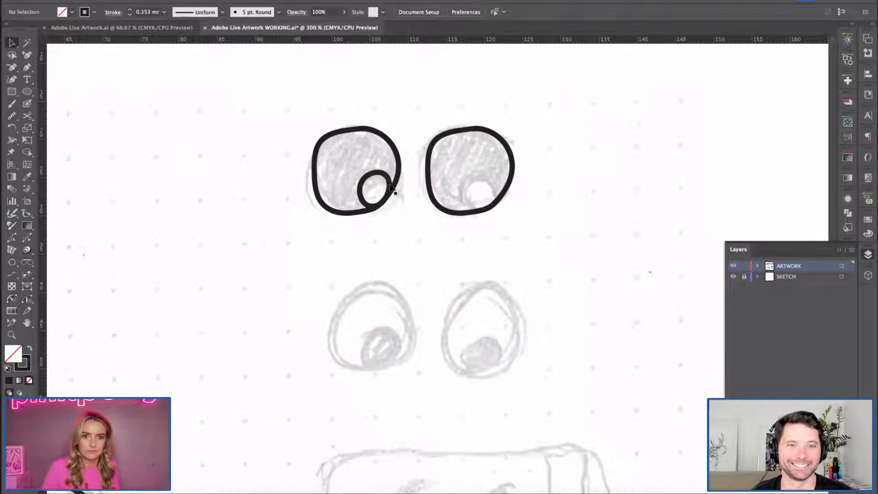
left_click_drag(379, 176, 493, 185)
left_click(556, 251)
Give both large eye shapes a solid black fill and a black stroke.
left_click_drag(278, 107, 597, 324)
key("space")
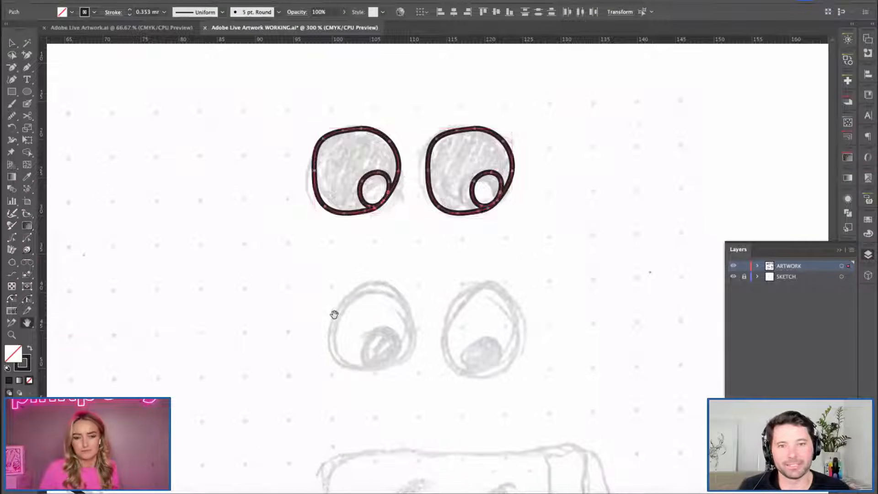
left_click_drag(337, 331, 336, 323)
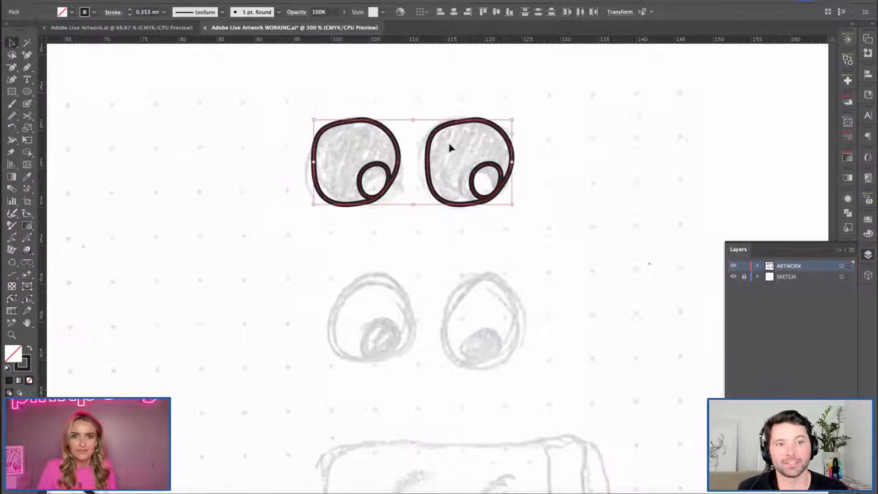
left_click(84, 12)
left_click(22, 29)
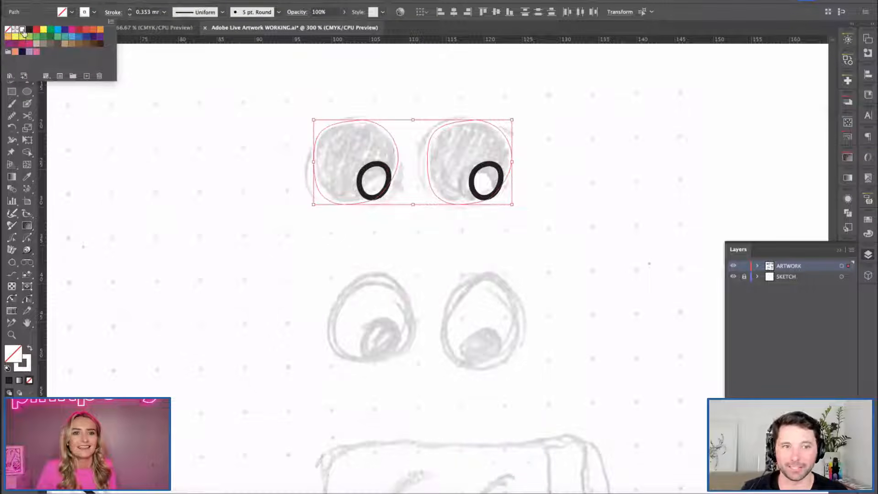
left_click(28, 29)
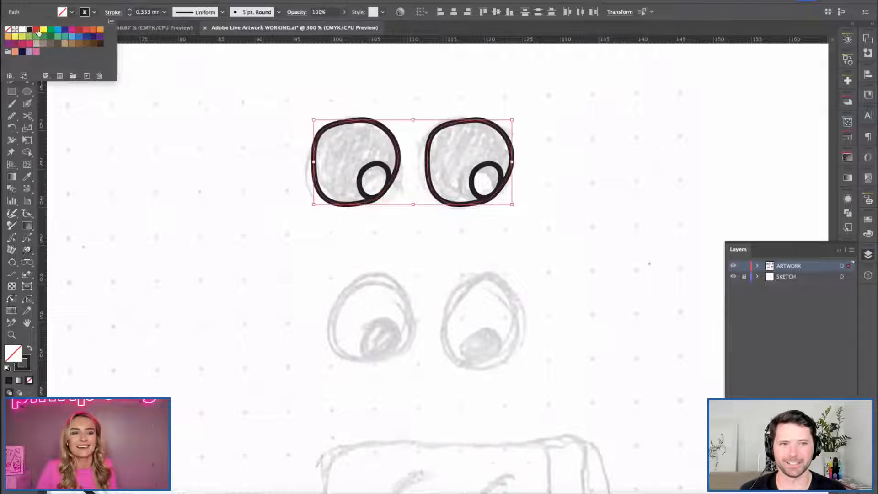
left_click(28, 29)
Select only the two small highlight circles inside the black eyes.
left_click_drag(212, 170, 523, 270)
left_click_drag(283, 91, 547, 146)
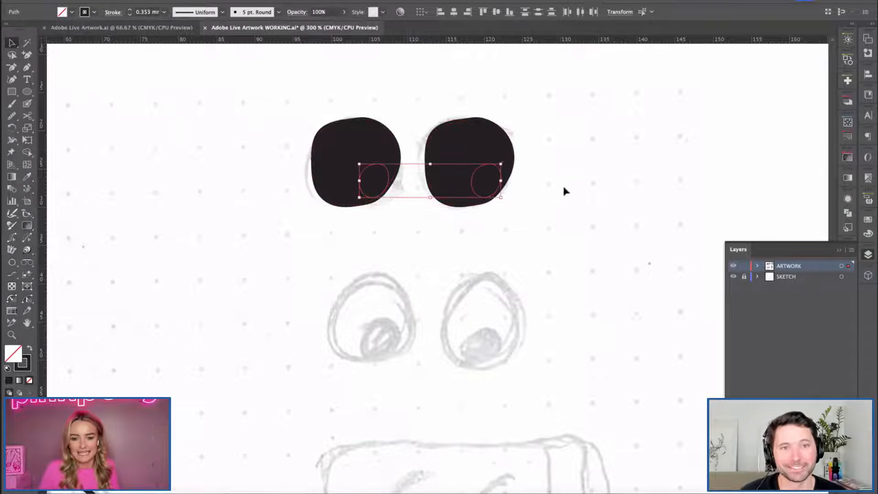
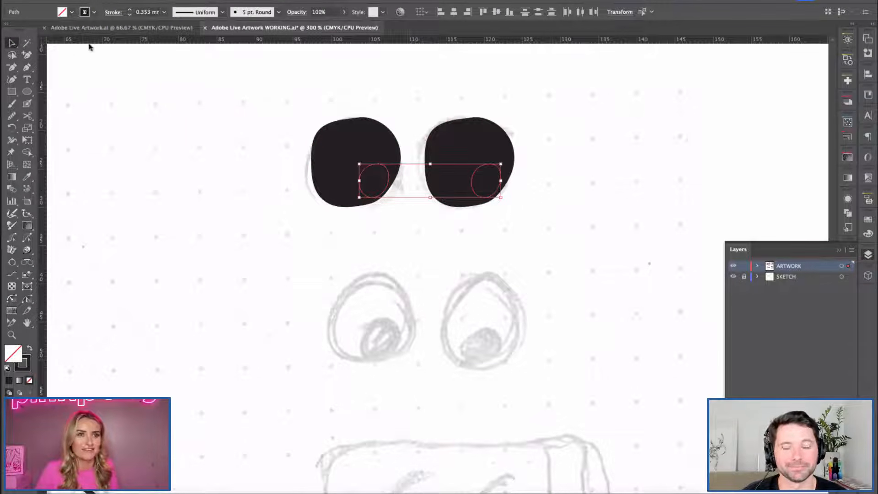
Give the two highlight circles in the black eyes a white fill with no stroke and nudge them slightly left and up.
left_click(28, 349)
left_click(72, 12)
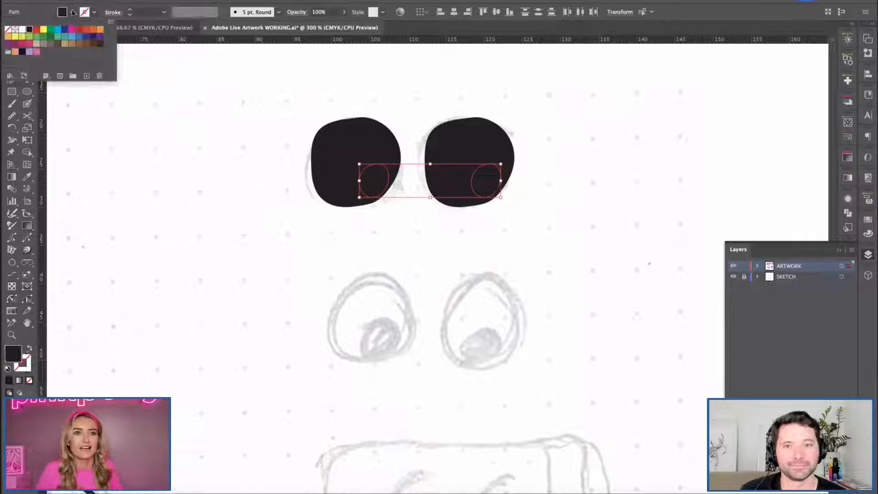
left_click(20, 30)
key("Left")
key("Up")
left_click(325, 279)
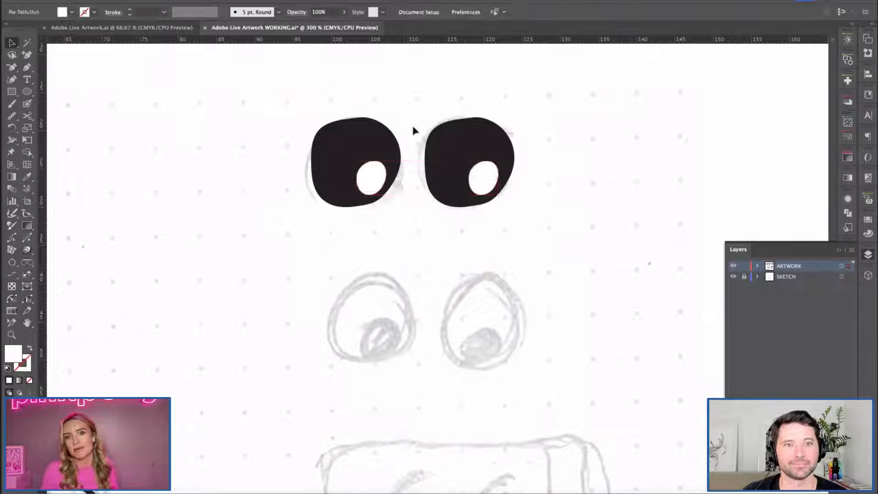
Duplicate the finished eye pair down over the second sketched eyes and remove the fill from the copy's two large shapes.
key("super+a")
left_click_drag(474, 170, 474, 330)
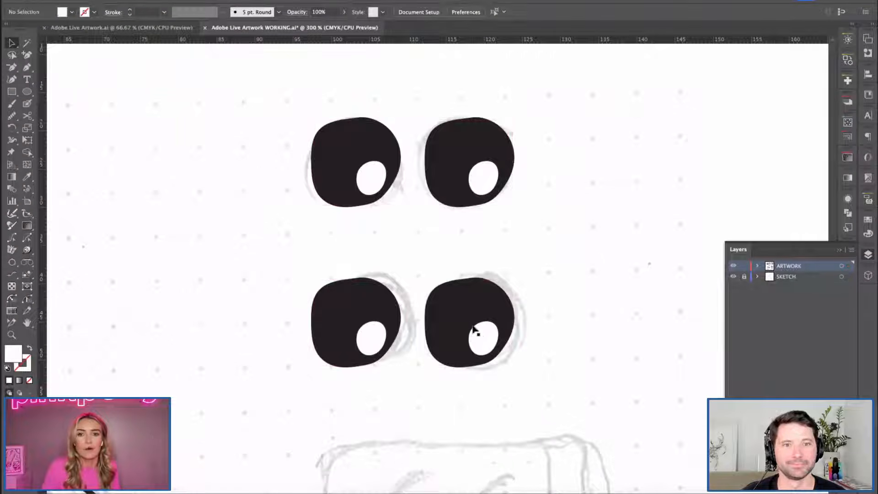
left_click(353, 301)
left_click(484, 315, "shift")
left_click(72, 12)
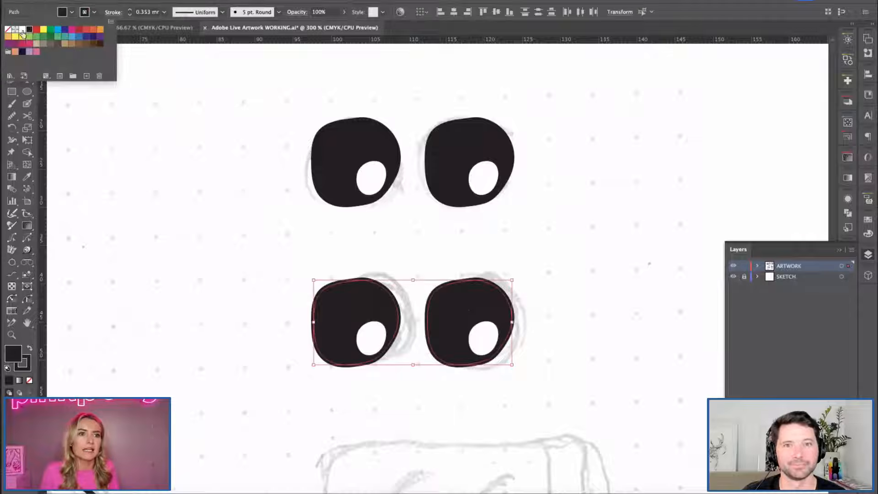
left_click(8, 30)
left_click(253, 275)
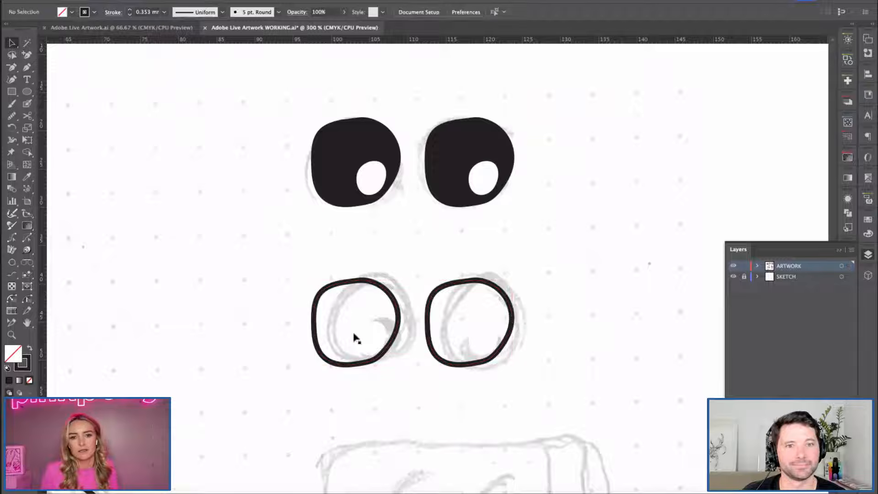
Turn the small circles in the lower outlined eyes into solid black pupils by sampling the black eye's appearance.
left_click(383, 339)
left_click(485, 350, "shift")
key("i")
left_click(335, 163)
key("v")
left_click(225, 173)
Group the black eye pair and the outlined eye pair as two separate groups.
key("space")
left_click_drag(220, 307, 221, 188)
key("super+minus")
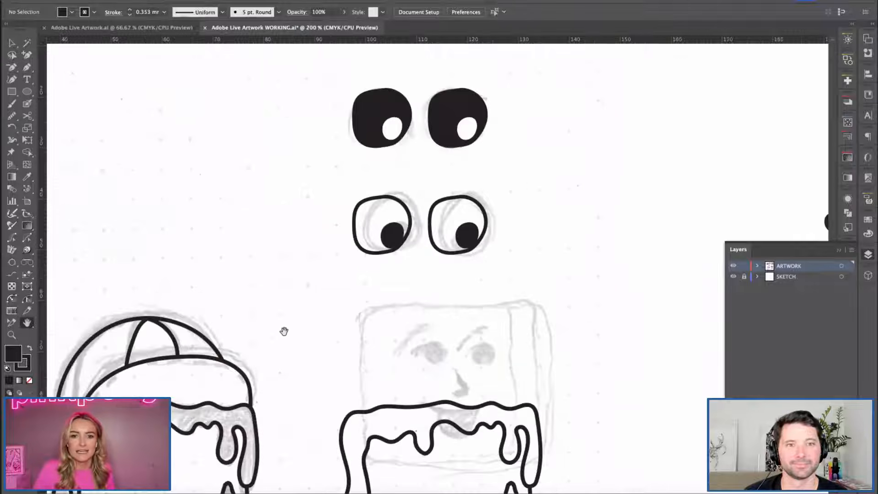
key("super+minus")
left_click_drag(350, 312, 314, 278)
key("v")
left_click_drag(318, 127, 375, 206)
key("super+g")
key("super+g")
Move the black eye group onto the waffle character's face and scale it down to fit below the syrup.
left_click_drag(449, 139, 446, 393)
left_click(564, 385)
left_click(603, 395)
left_click_drag(387, 396, 383, 393)
left_click(311, 250)
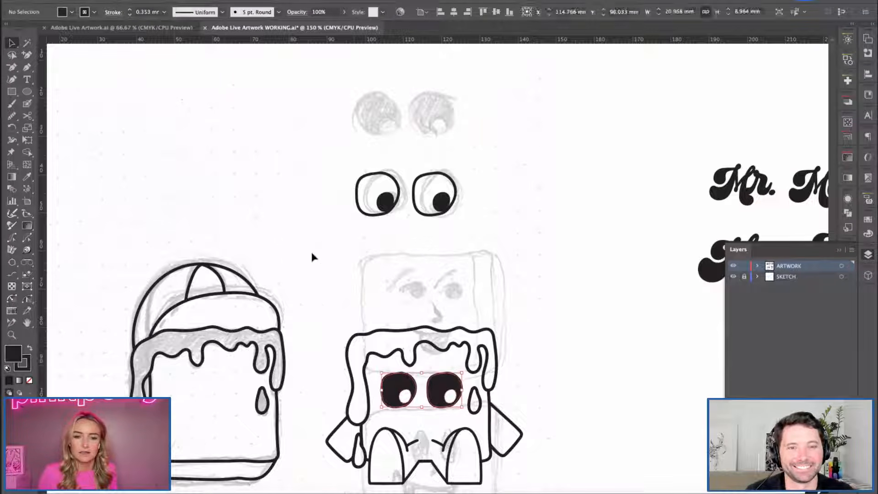
Move the outlined eye group off the sketch into the empty area above the large waffle with the cap.
key("h")
left_click_drag(346, 259, 320, 238)
key("v")
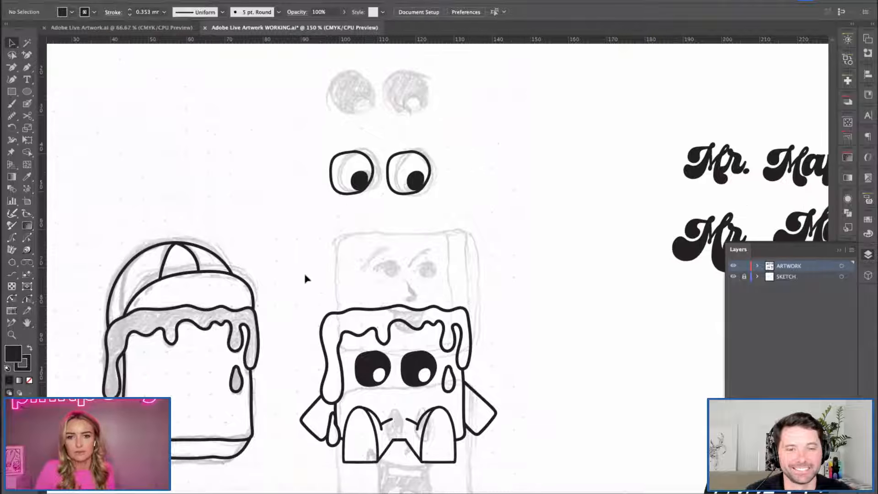
left_click_drag(509, 450, 511, 451)
left_click_drag(310, 167, 198, 145)
Duplicate the whole waffle character with its black eyes straight above the original.
left_click_drag(320, 280, 479, 458)
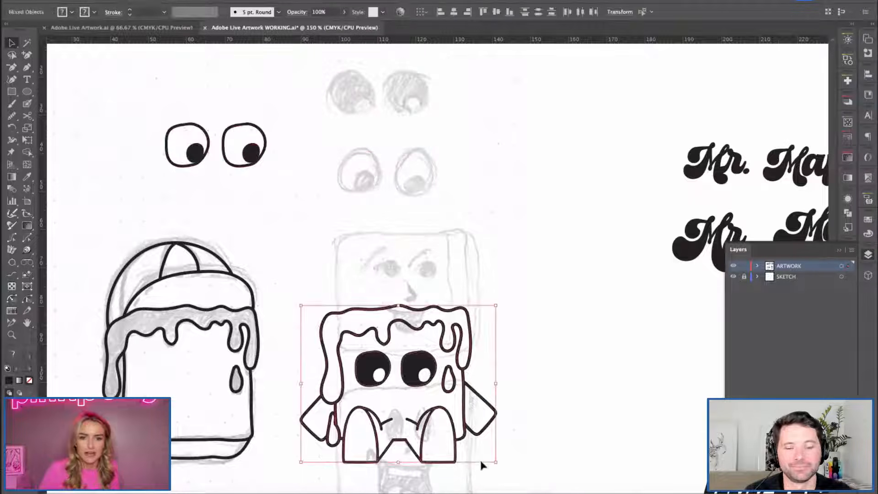
left_click_drag(430, 439, 430, 252)
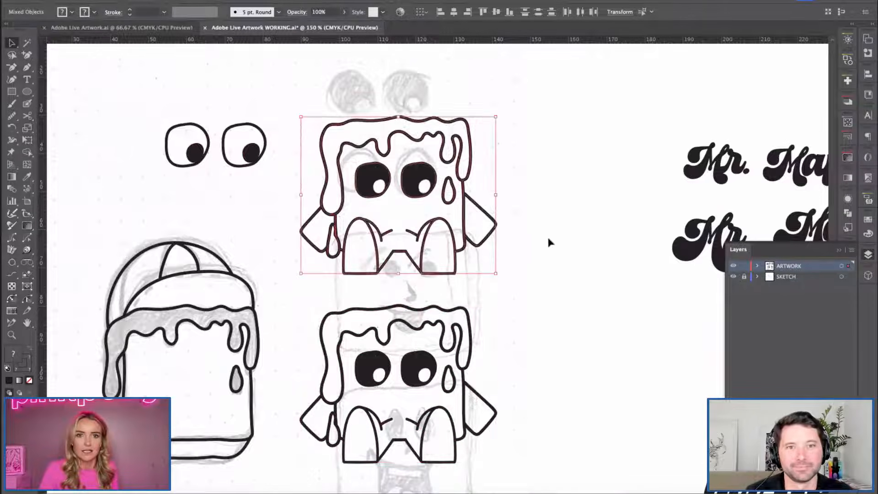
left_click(547, 235)
Delete the black eyes from the upper copy of the waffle character.
key("h")
left_click_drag(263, 213, 291, 278)
key("super+equal")
key("v")
left_click(454, 260)
key("Delete")
Place the outlined eye group on the upper character's face and scale it down to fit between the syrup drips.
left_click(231, 203)
left_click_drag(231, 203, 473, 255)
key("Return")
key("Return")
left_click_drag(698, 316, 444, 264)
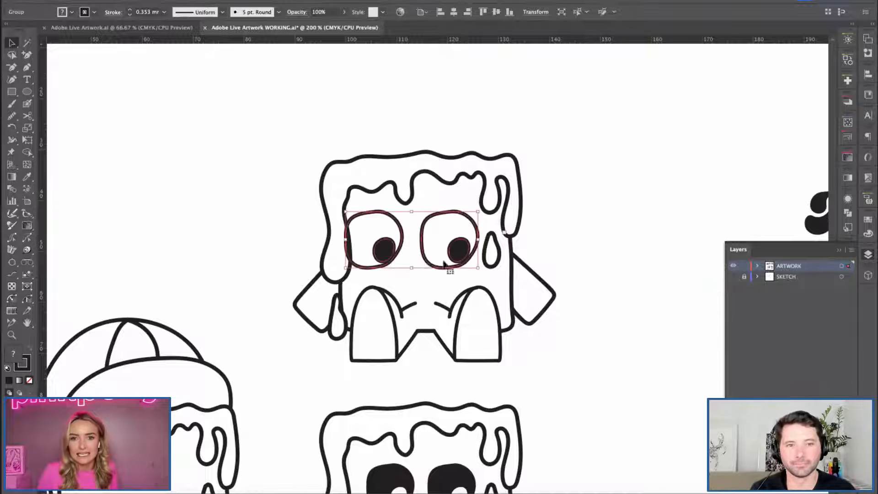
key("Return")
left_click(87, 216)
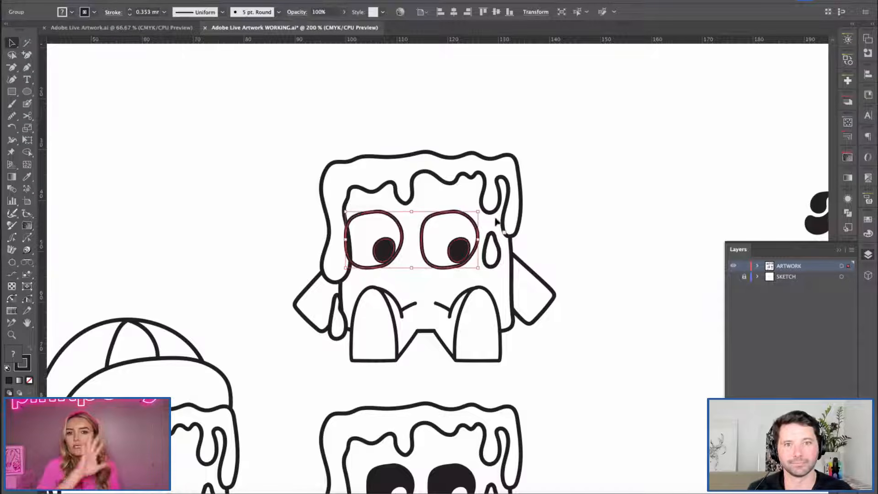
mouse_move(477, 267)
left_mouse_down()
mouse_move(462, 258)
mouse_move(474, 261)
left_mouse_up()
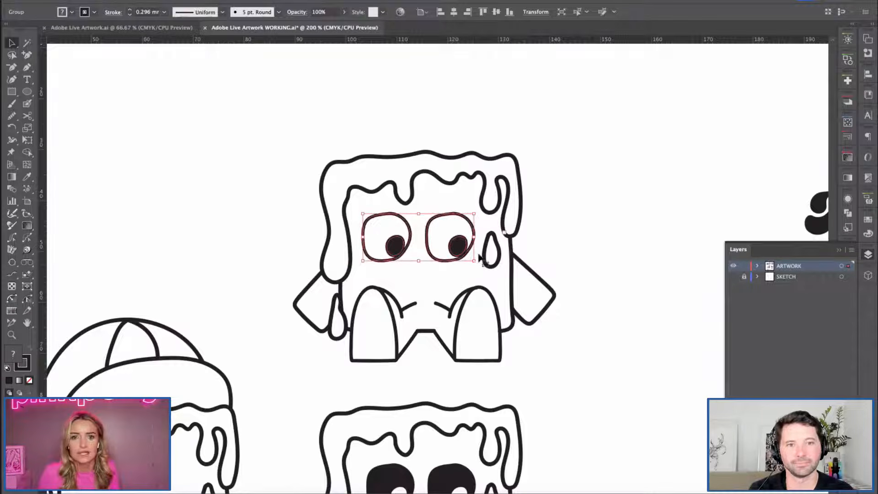
left_click(543, 256)
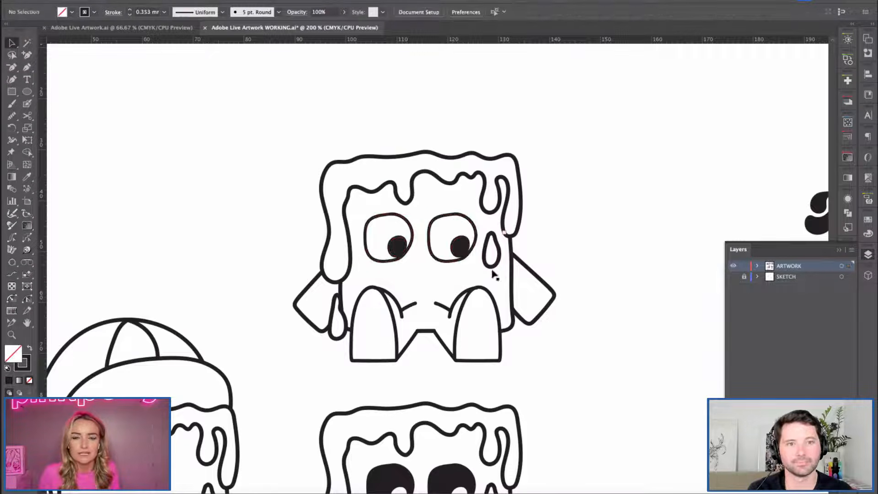
Nudge the outlined eyes slightly down and right on the upper character's face.
left_click(398, 251)
key("Down")
key("Right")
key("Down")
left_click(553, 222)
Try to rotate the outlined eyes slightly counter-clockwise on the upper character's face.
left_click_drag(417, 326, 359, 240)
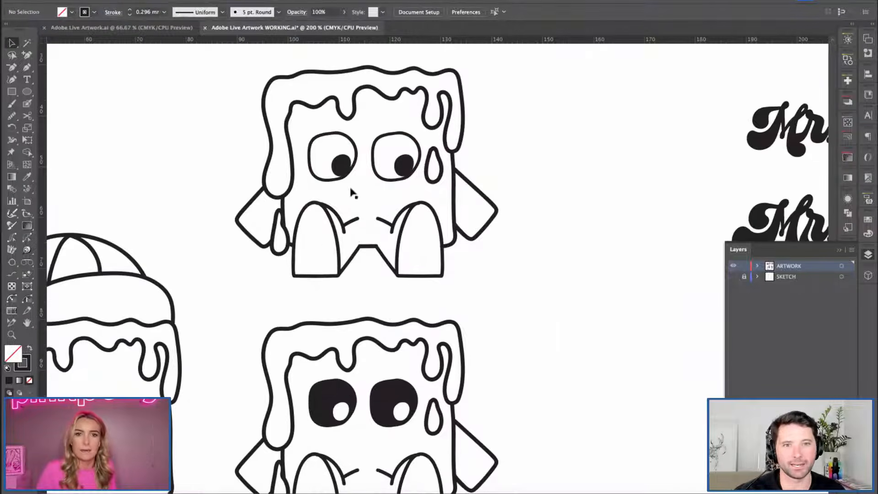
left_click_drag(298, 132, 410, 186)
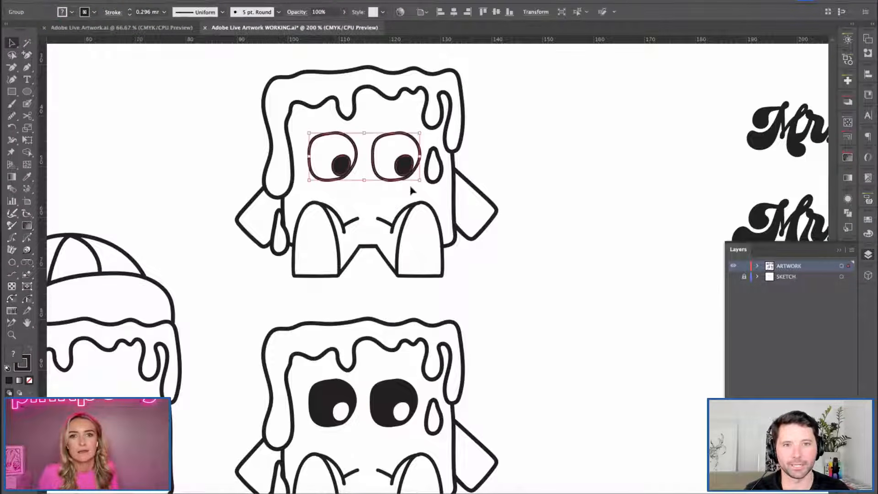
left_click(500, 174)
key("super+z")
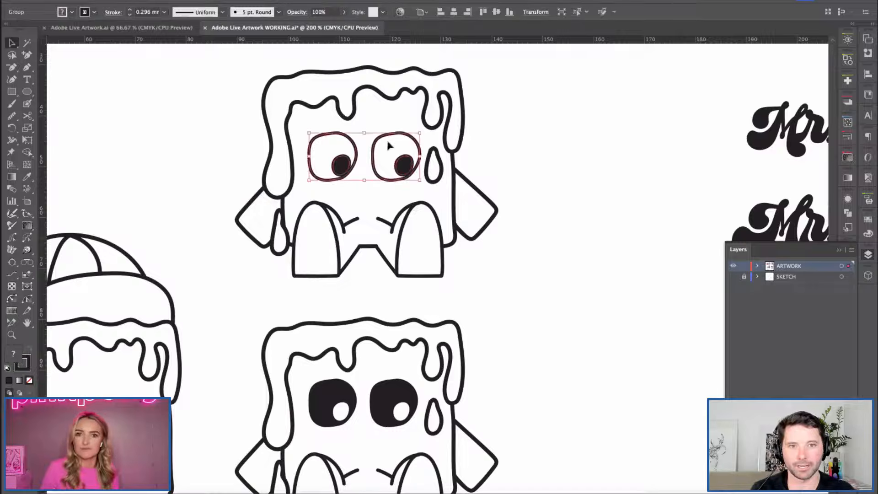
left_click(519, 167)
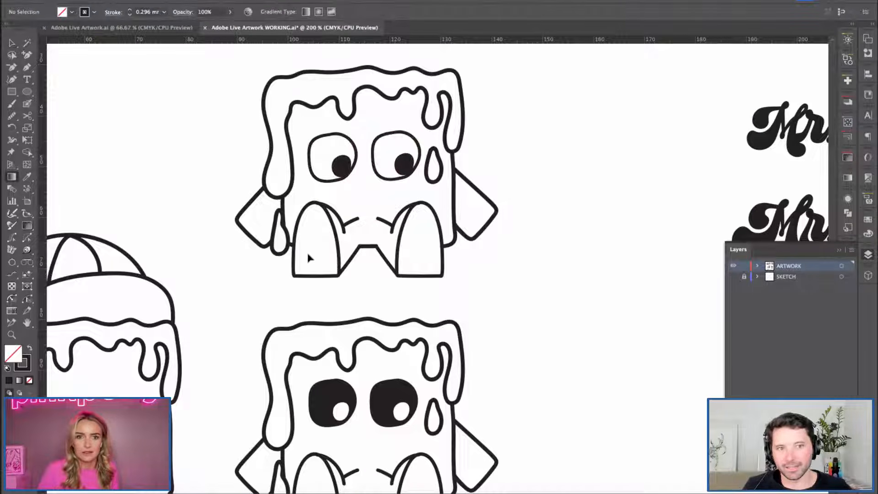
key("v")
Nudge the black eyes slightly down on the lower character and adjust the small syrup drop beside the upper character's leg.
scroll(340, 235, "down", 5)
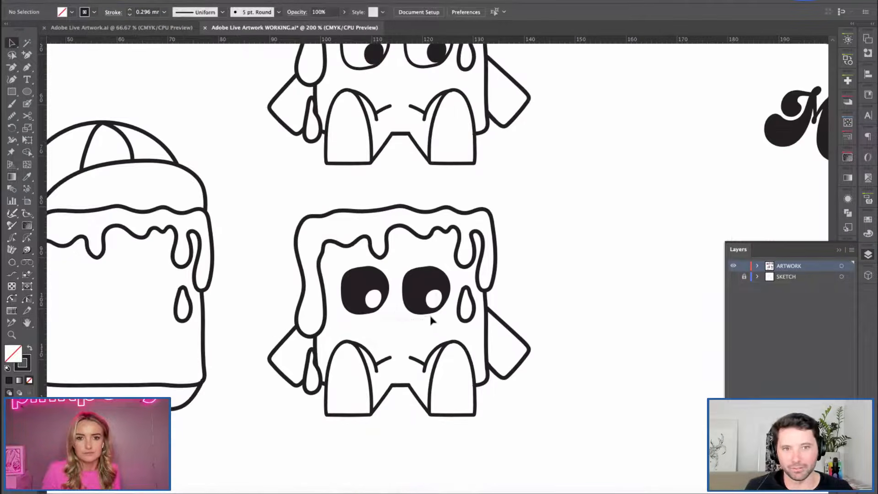
left_click(432, 316)
left_click_drag(305, 121, 309, 124)
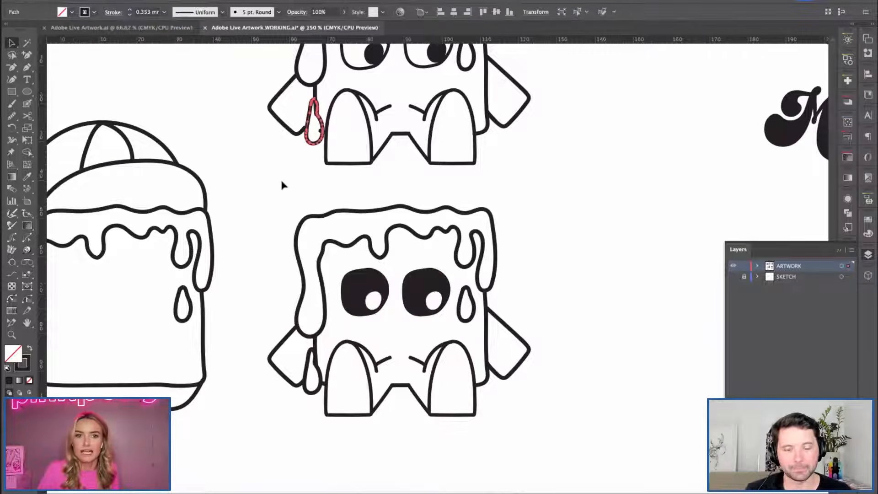
key("super+minus")
left_click(295, 113)
key("space")
left_click_drag(344, 253, 217, 190)
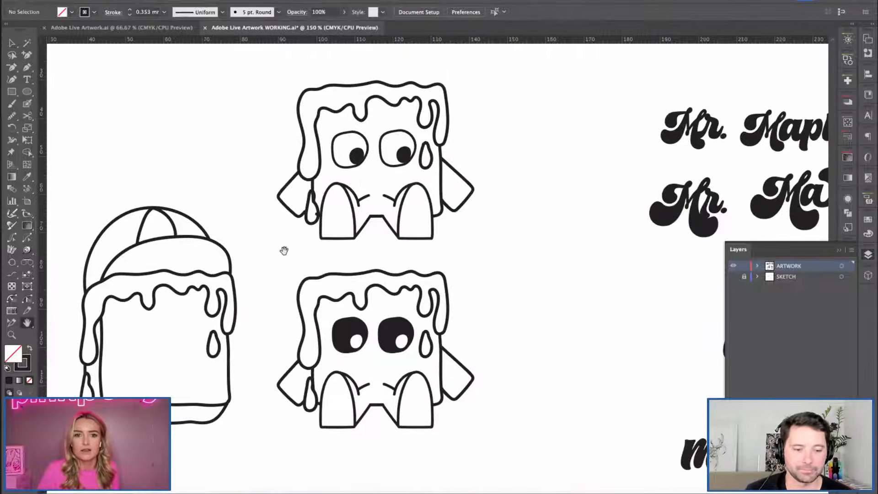
left_click(307, 203)
left_click(219, 158)
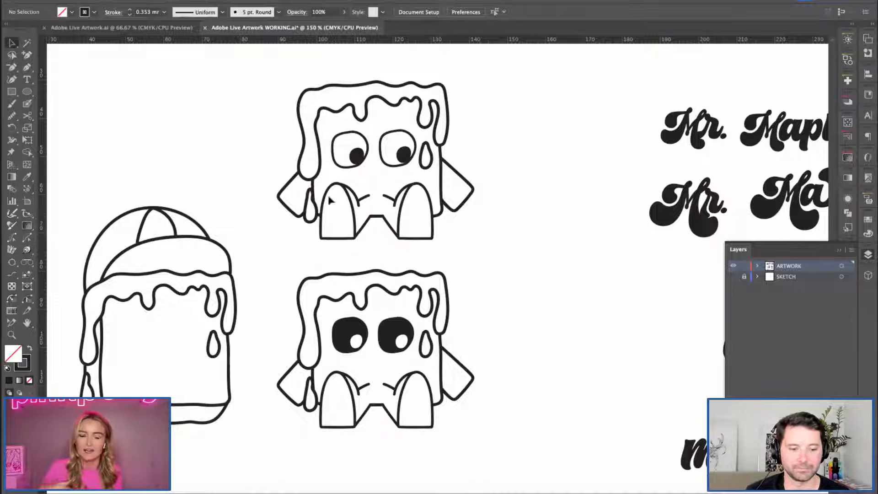
Move the entire lower waffle character with the black eyes slightly right and down, away from the upper one.
key("space")
left_click_drag(290, 309, 314, 207)
left_click_drag(296, 259, 301, 327)
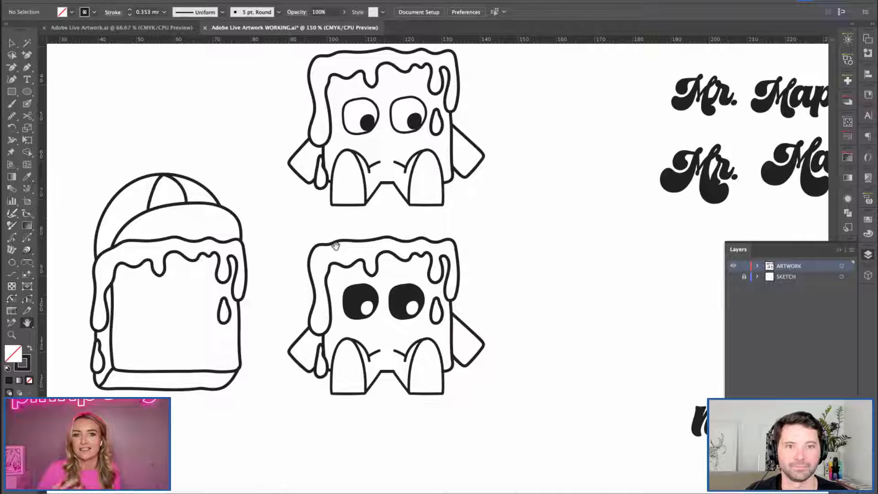
scroll(345, 298, "down", 5)
scroll(359, 272, "up", 3)
scroll(352, 374, "up", 2)
key("super+equal")
key("super+equal")
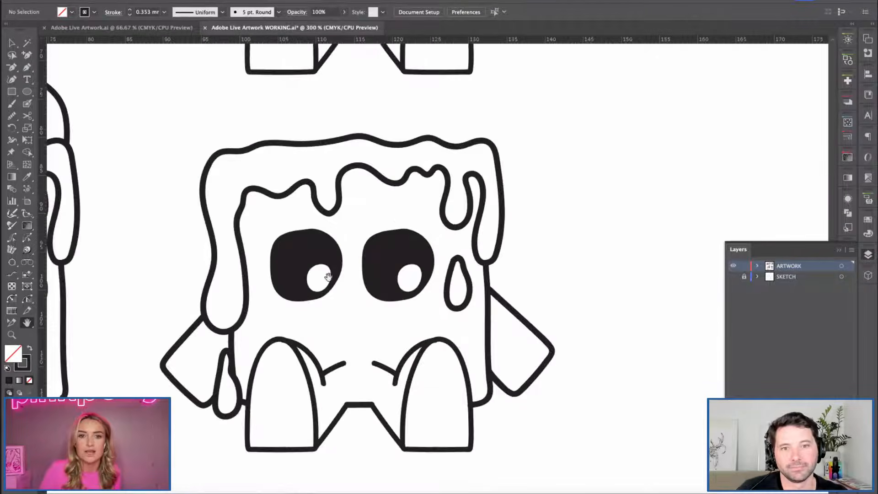
left_click_drag(358, 337, 404, 316)
left_click(563, 298)
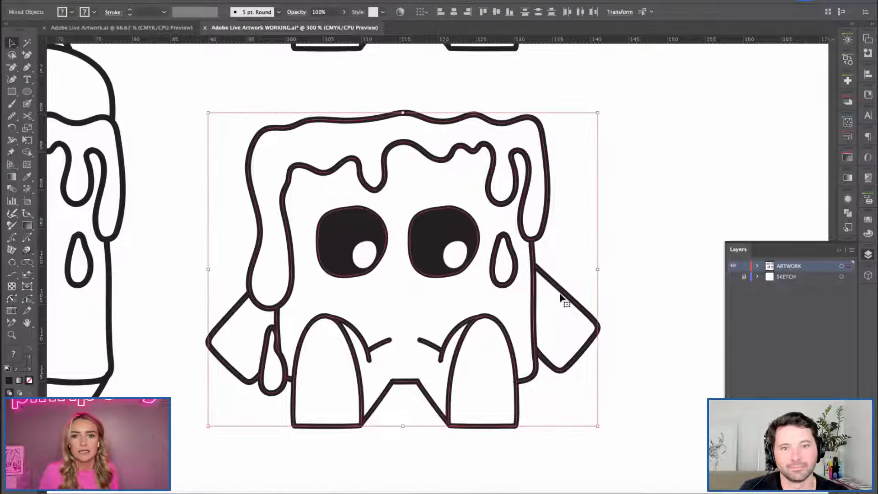
left_click_drag(570, 304, 605, 333)
left_click(253, 137)
Fill the lower character's syrup topping and its two separate drops with solid black.
left_click(371, 211)
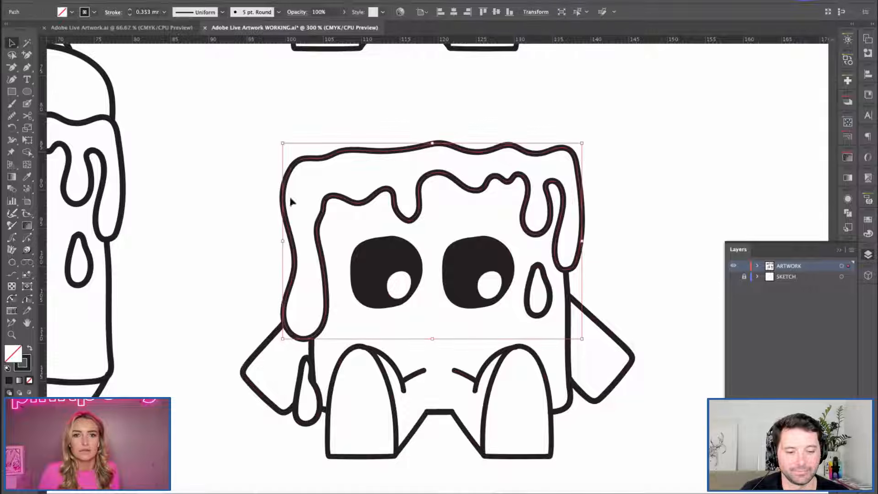
left_click(527, 298, "shift")
left_click(315, 383, "shift")
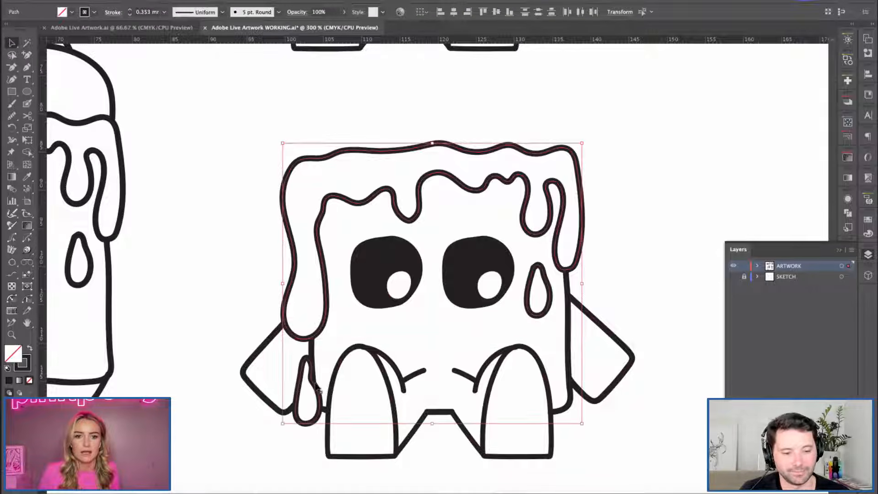
left_click(72, 12)
left_click(28, 31)
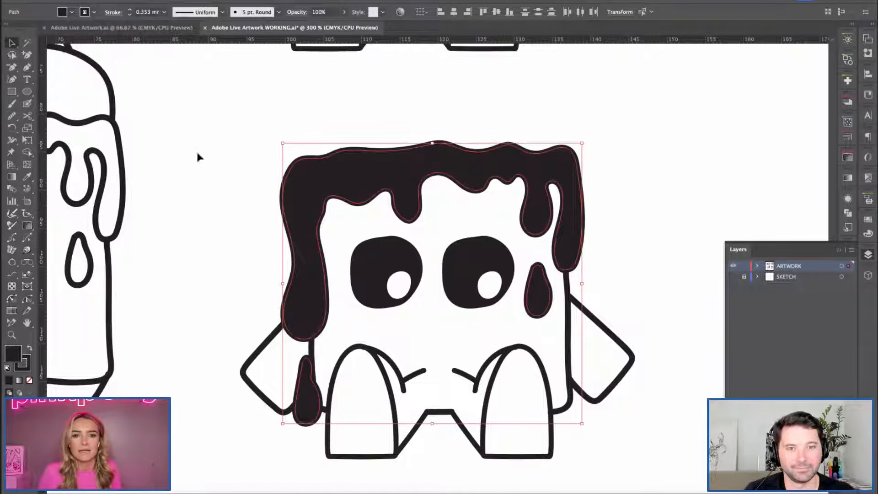
left_click(243, 259)
Fill the upper character's syrup topping and its two separate drops with solid black.
key("ctrl+minus")
key("ctrl+minus")
left_click_drag(361, 178, 296, 270)
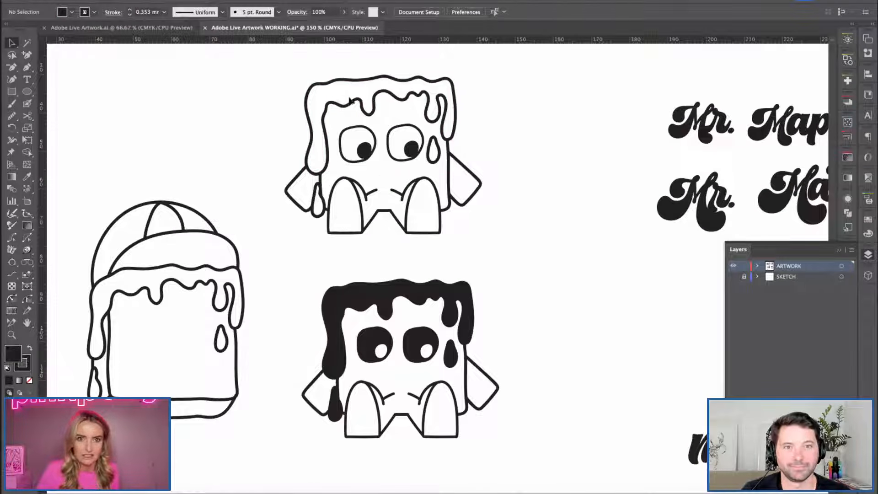
left_click(344, 103)
left_click(438, 159, "shift")
left_click(322, 207, "shift")
left_click_drag(322, 207, 320, 206)
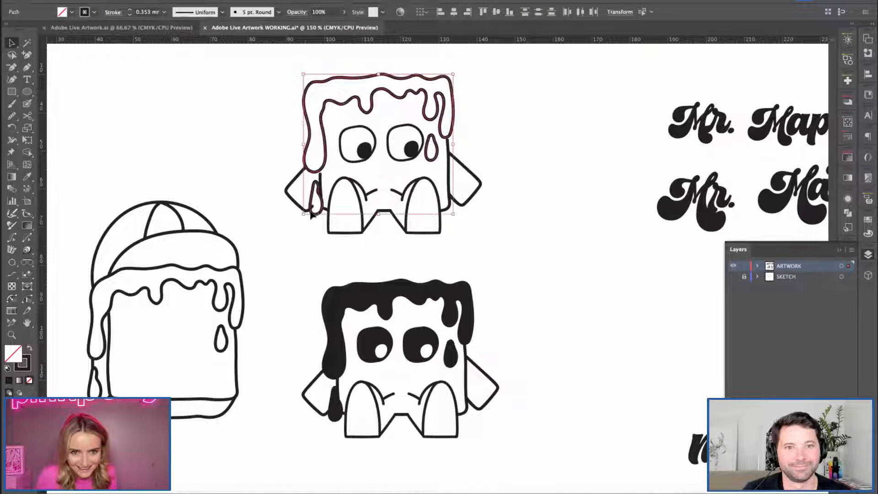
left_click(72, 12)
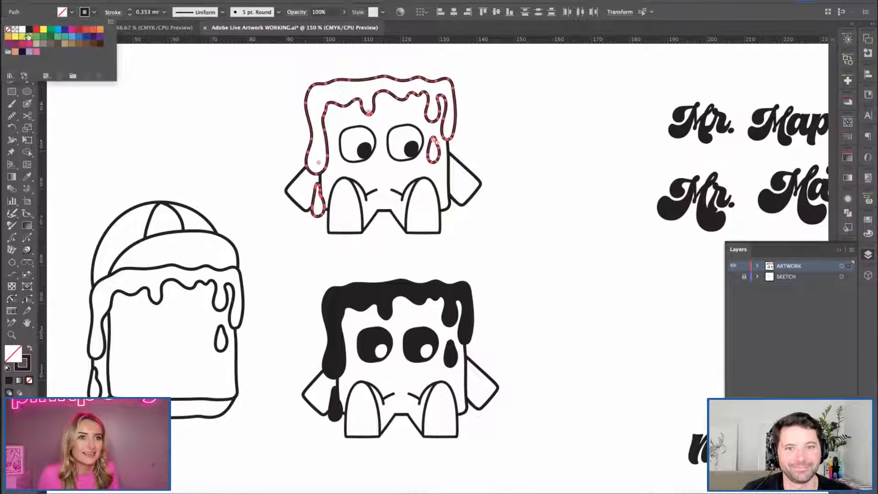
left_click(29, 29)
left_click(101, 96)
left_click_drag(282, 268, 311, 251)
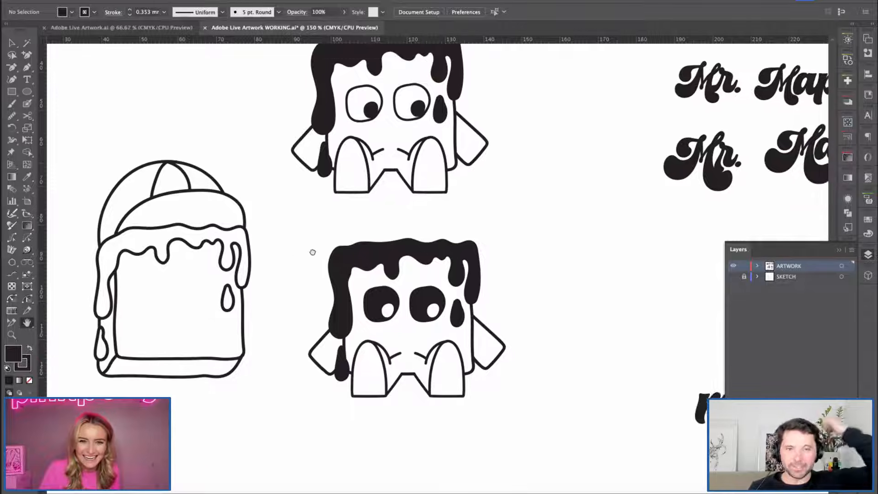
scroll(312, 259, "down", 3)
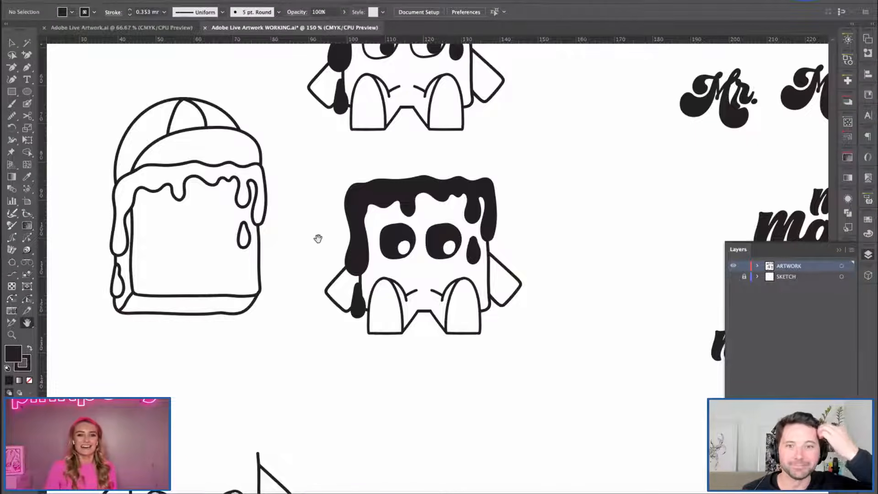
key("ctrl+plus")
left_click_drag(264, 218, 278, 192)
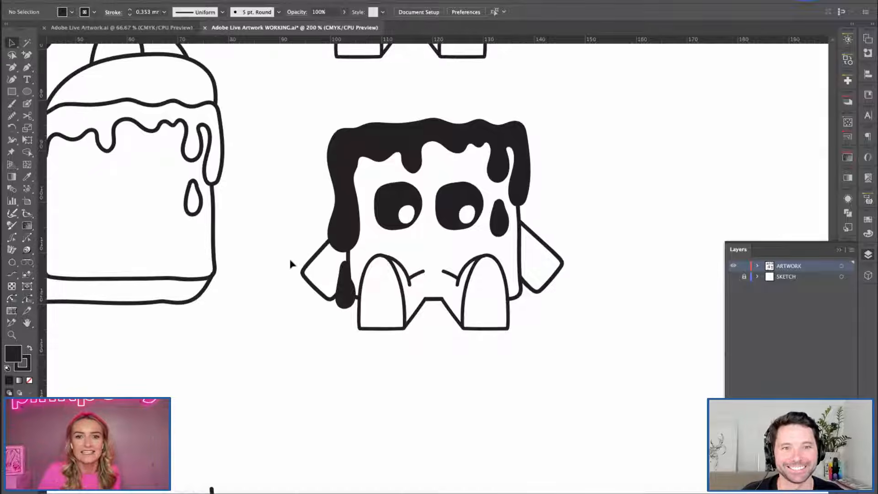
key("c")
key("v")
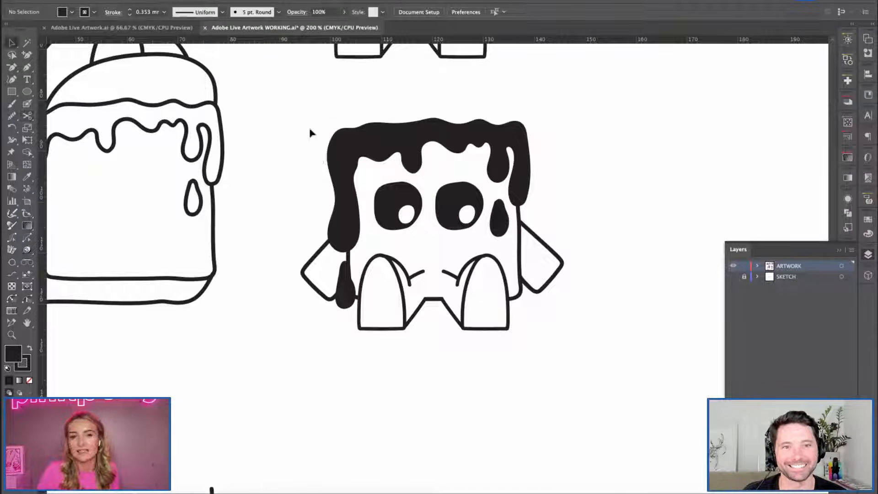
Move the waffle character with the black eyes and black syrup down and right into the empty area beside the lower character.
left_click(353, 164)
left_click_drag(399, 408, 383, 251)
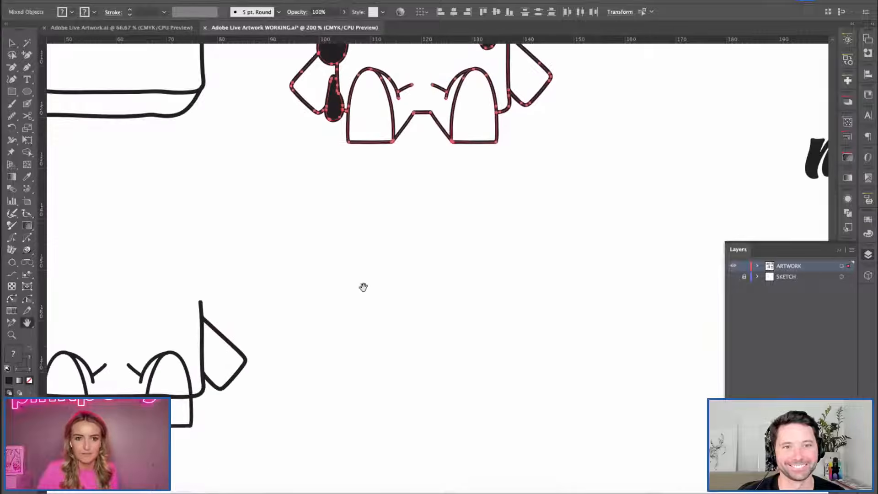
left_click_drag(472, 144, 535, 432)
left_click(322, 227)
key("space")
left_click_drag(318, 248, 279, 218)
key("ctrl+equal")
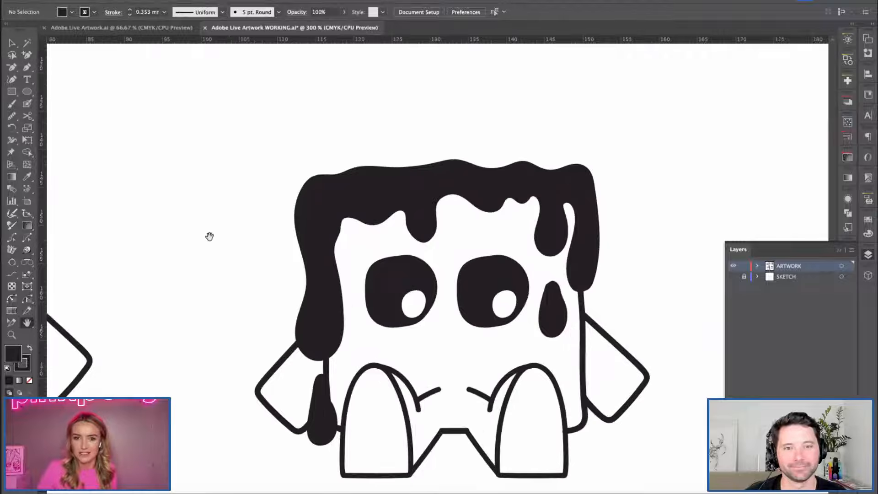
left_click_drag(236, 283, 173, 246)
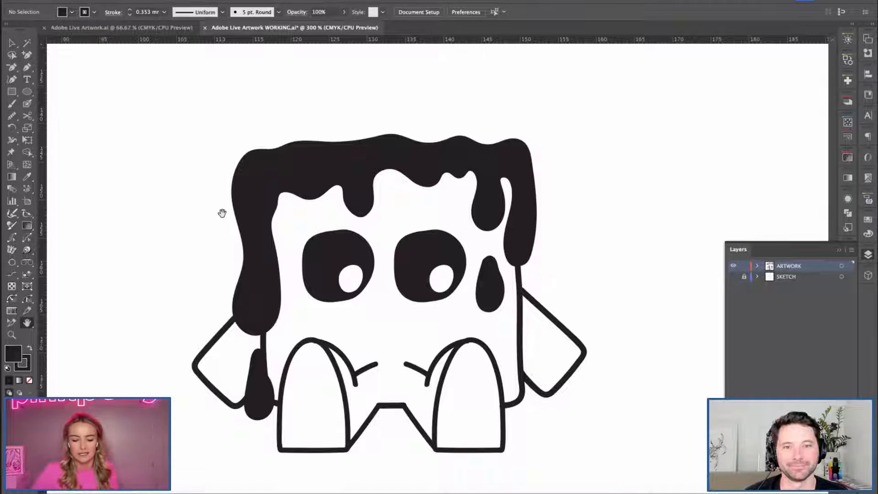
key("b")
left_click_drag(387, 308, 390, 328)
key("c")
key("v")
left_click(396, 325)
key("Delete")
key("space")
left_click_drag(350, 334, 343, 321)
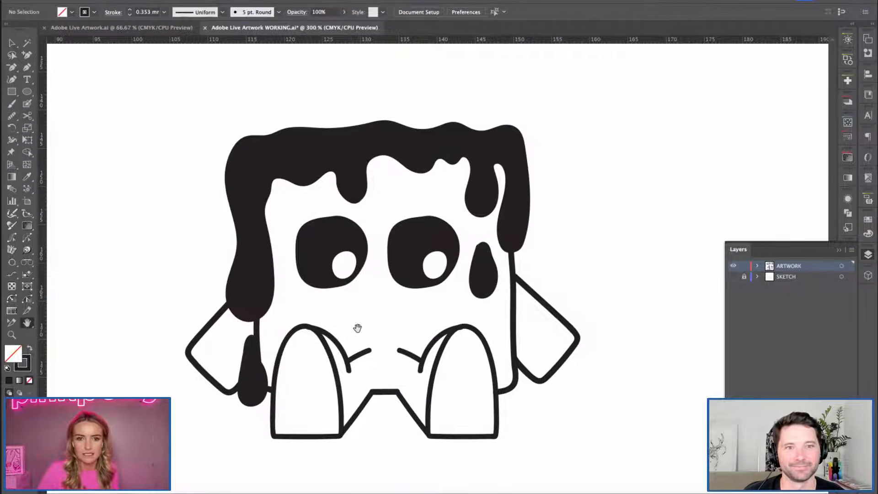
left_click_drag(636, 267, 620, 258)
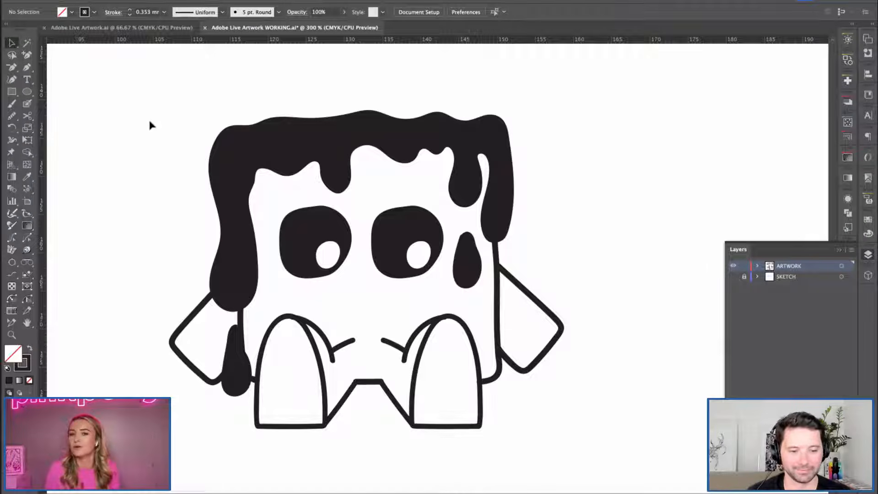
left_click_drag(152, 115, 571, 453)
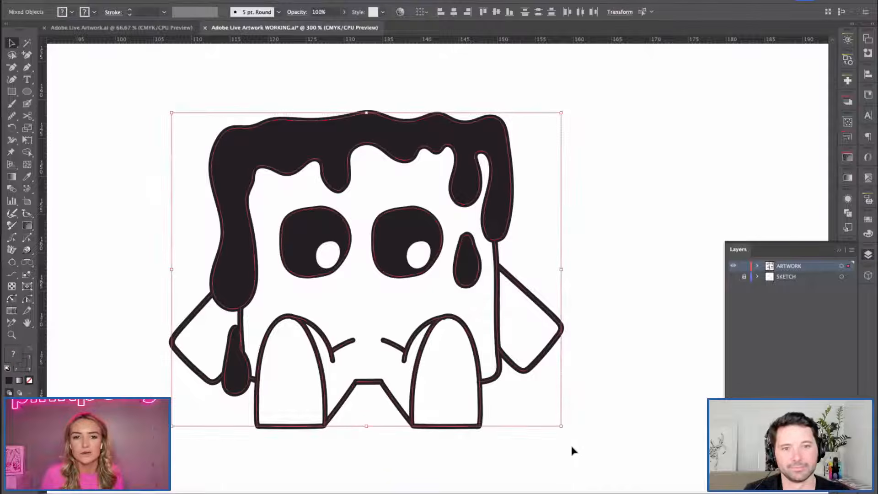
left_click(165, 221)
Select only the character's body, arm and leg outlines, leaving out the syrup topping, the syrup drops and both eyes.
key("space")
left_click_drag(333, 306, 345, 297)
key("super+plus")
left_click_drag(298, 283, 322, 277)
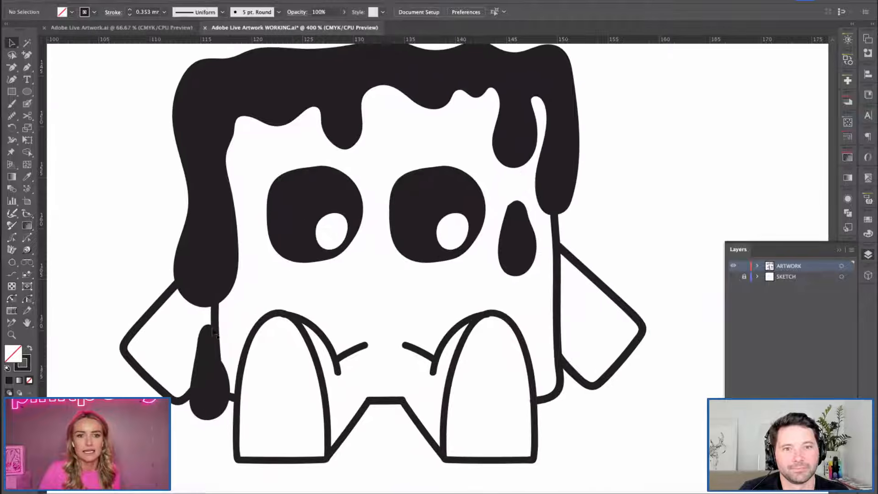
key("super+a")
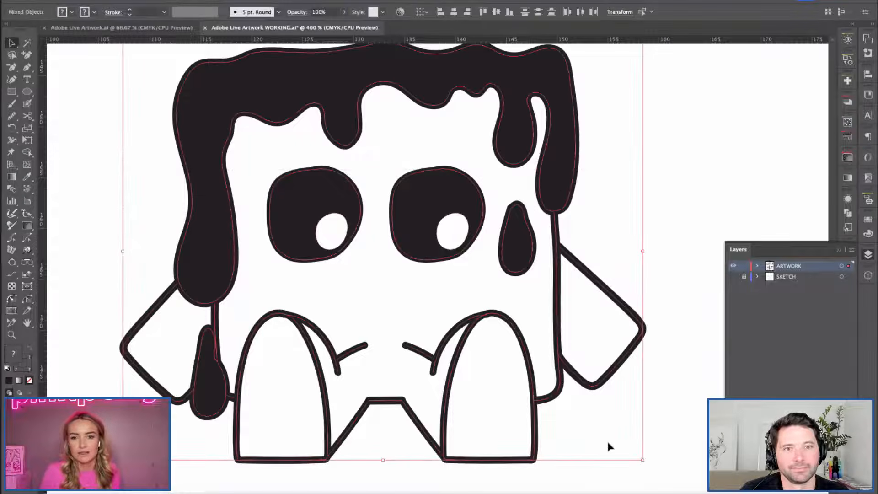
left_click(545, 183, "shift")
left_click(520, 252, "shift")
left_click(432, 206, "shift")
left_click(321, 201, "shift")
left_click(325, 189, "shift")
left_click(222, 386, "shift")
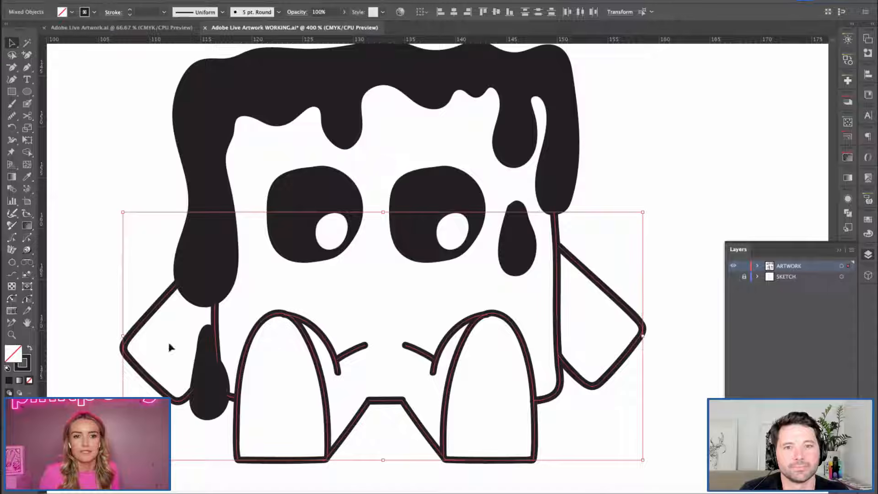
Set the stroke weight of the selected body, arm and leg outlines to 0.5 mm and group them.
key("i")
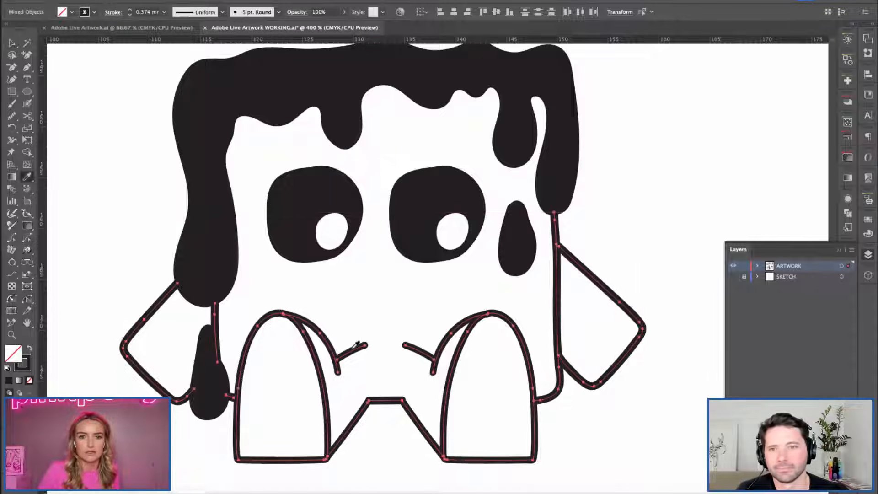
left_click_drag(148, 12, 133, 18)
type("0.3")
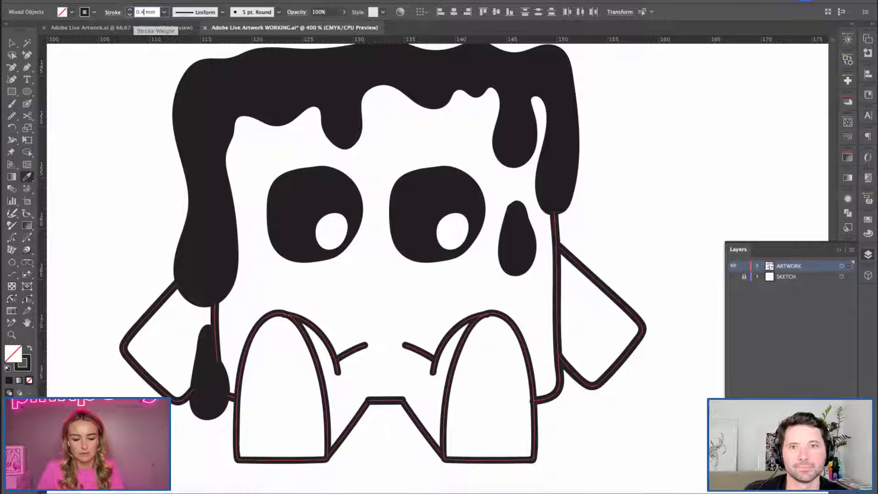
key("Tab")
left_click(145, 13)
key("BackSpace")
type("5")
key("Tab")
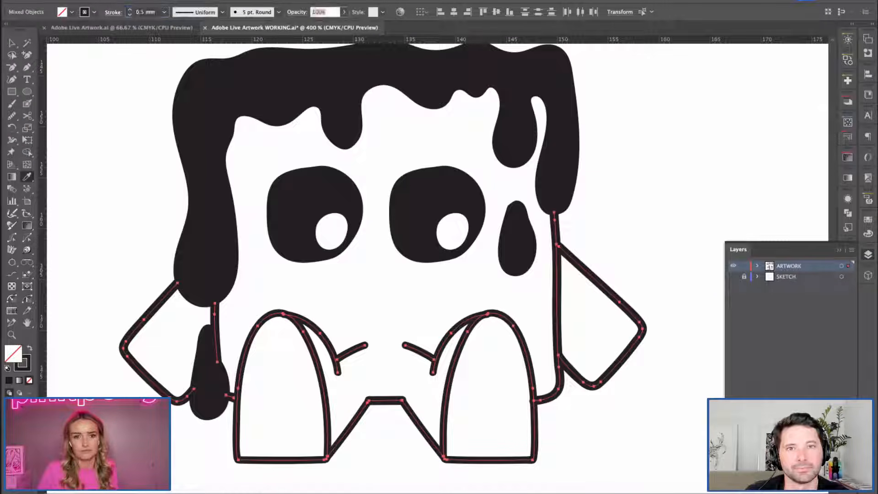
left_click(12, 42)
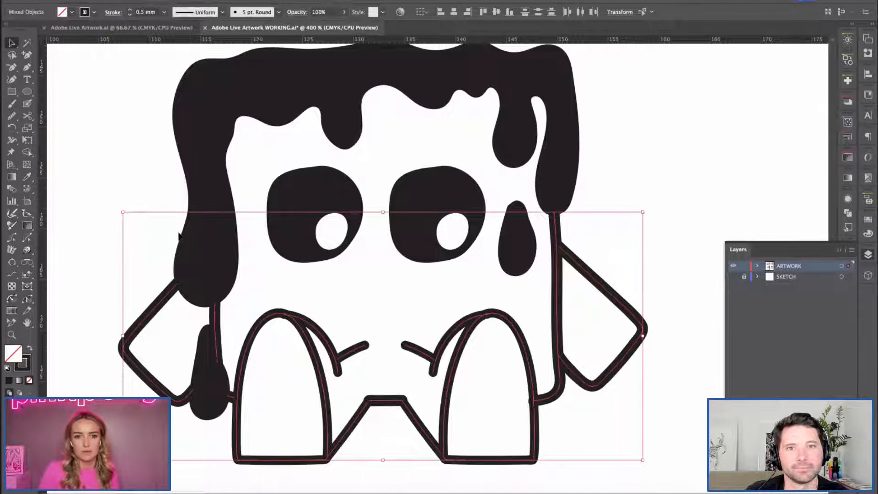
key("ctrl+g")
left_click(147, 132)
key("ctrl+minus")
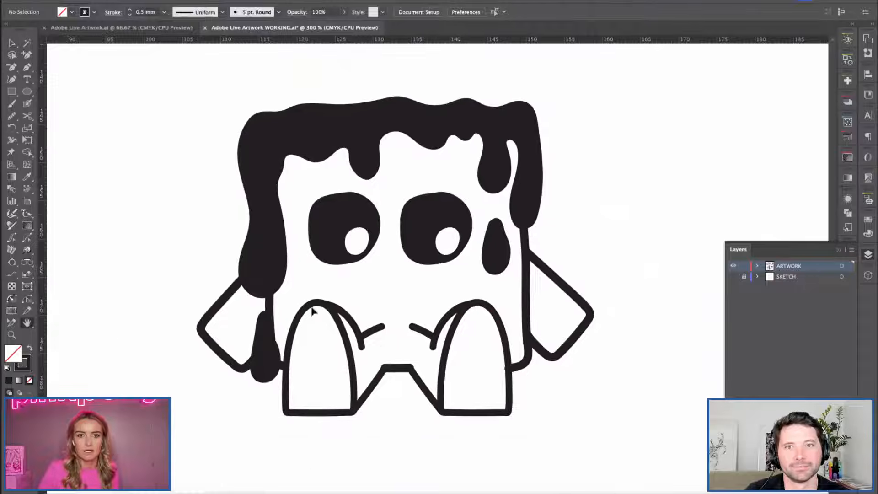
Set the stroke weight of the grouped body, arm and leg outlines to 0.4 mm.
left_click_drag(355, 285, 439, 352)
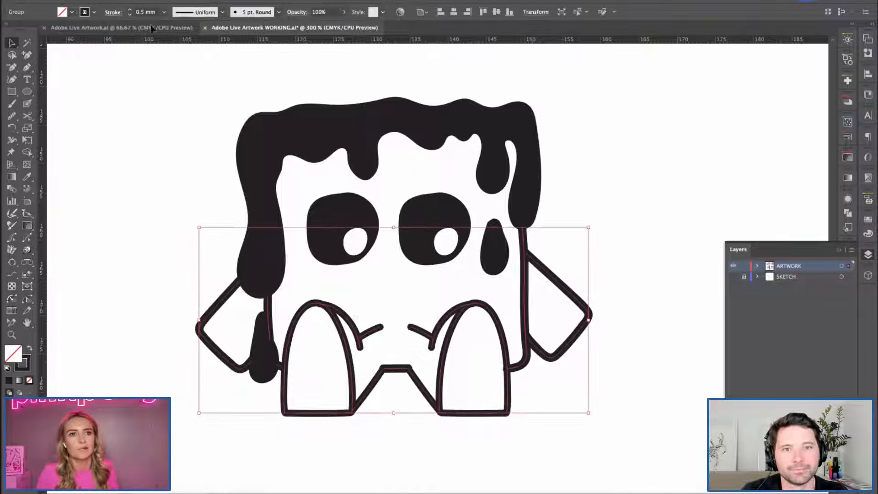
left_click(143, 13)
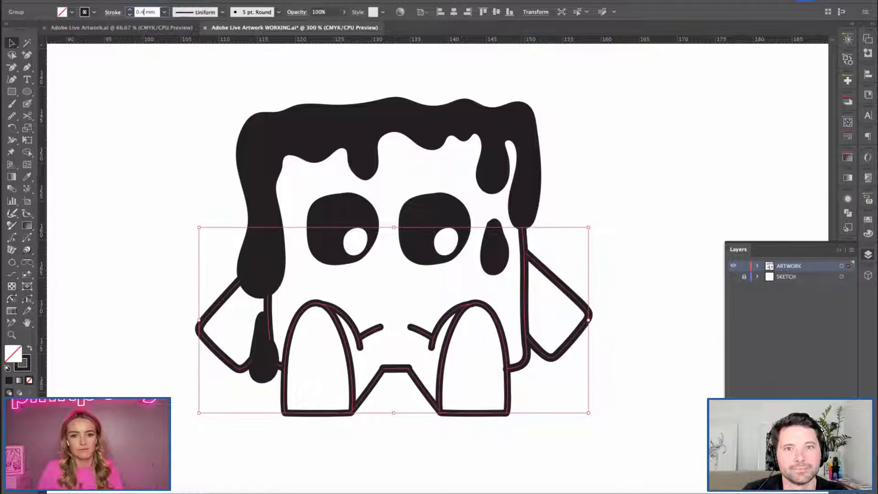
key("Return")
left_click(147, 203)
scroll(159, 223, "right", 2)
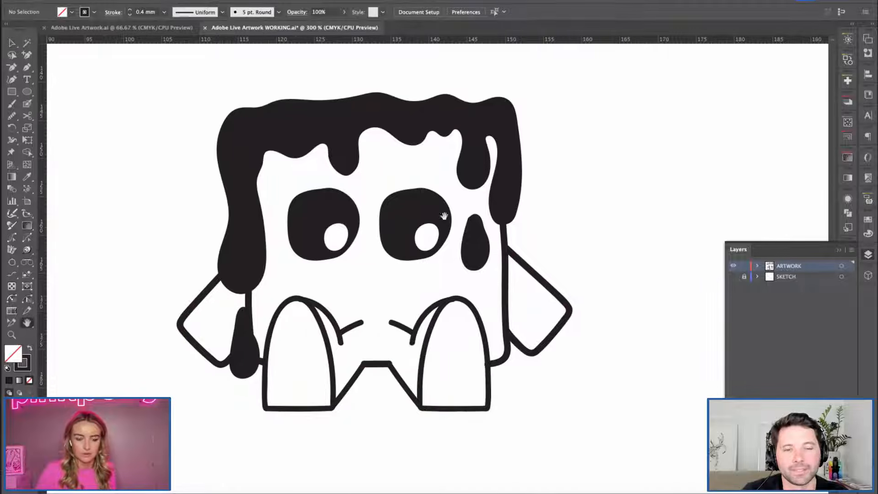
Adjust the upper end points of the curved lines beside both legs so they blend into the leg outlines.
left_click(447, 306)
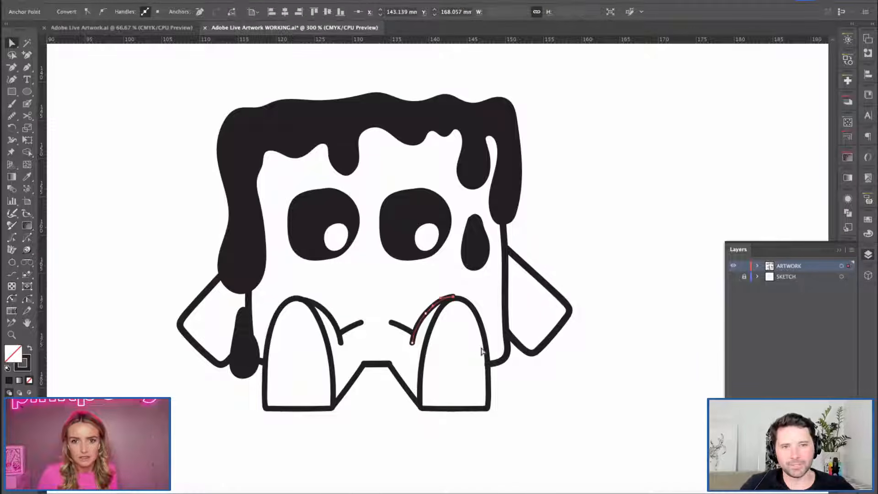
left_click(432, 274)
scroll(320, 283, "up", 1)
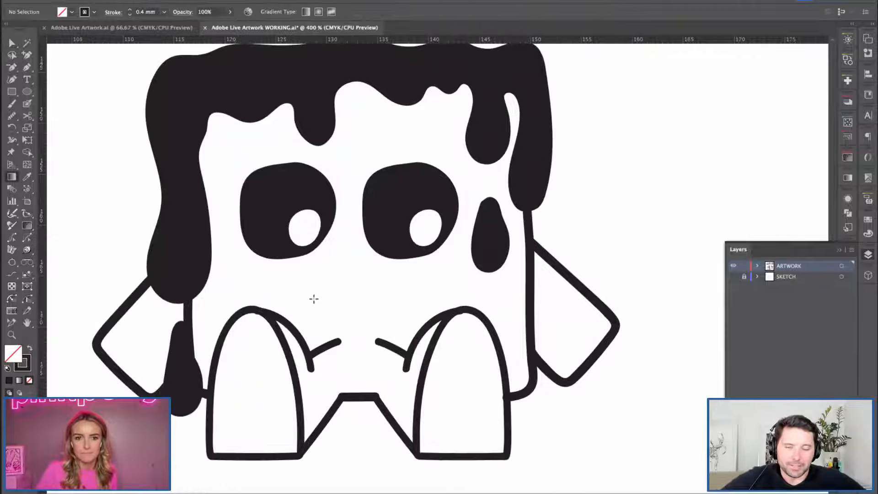
left_click(471, 384)
left_click(388, 325)
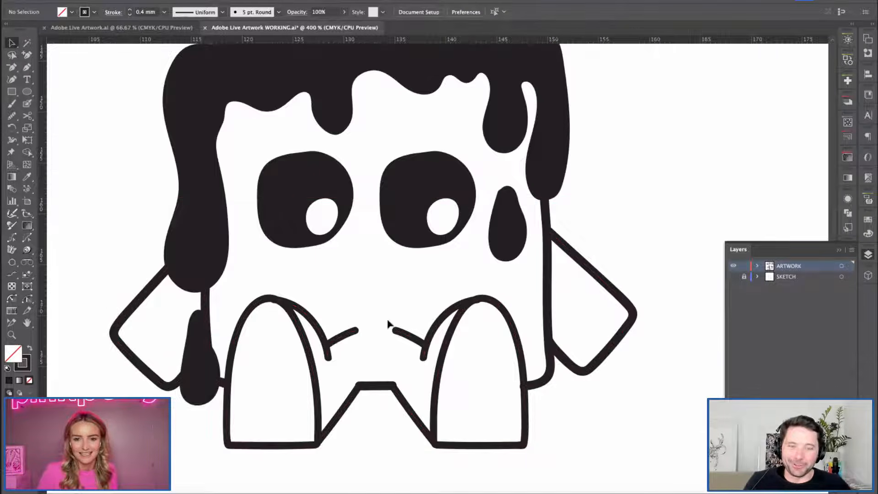
key("super+equal")
key("space")
left_click_drag(360, 317, 401, 253)
left_click(297, 288)
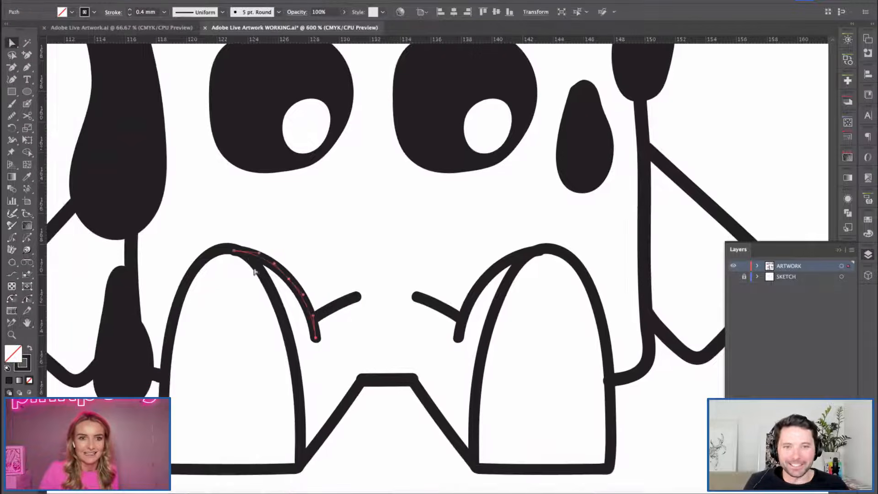
left_click(310, 229)
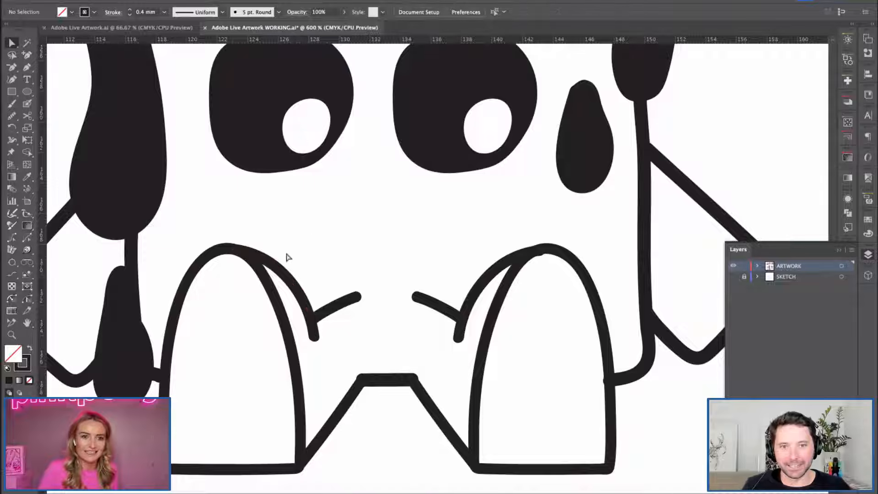
left_click(532, 260)
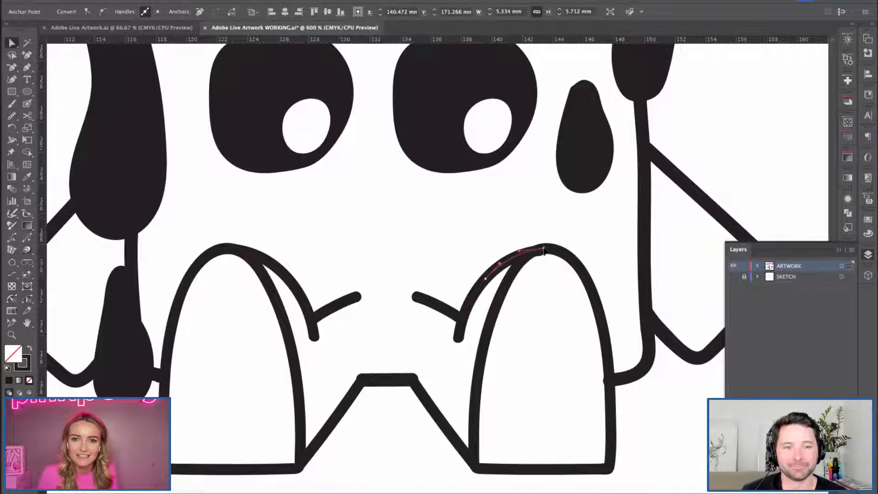
Align the end of the right body outline with the leg and tidy the end point of the short line between the legs.
left_click(612, 382)
left_click(616, 381)
left_click(597, 363)
left_click(361, 381)
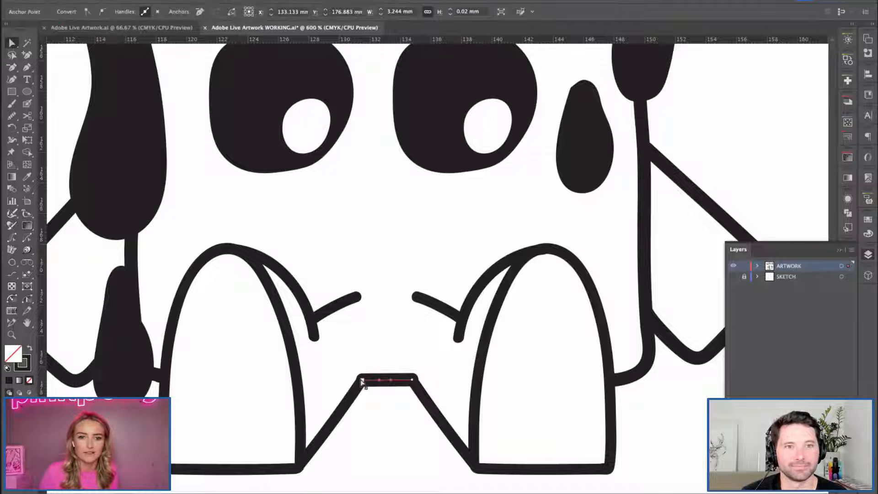
left_click(348, 364)
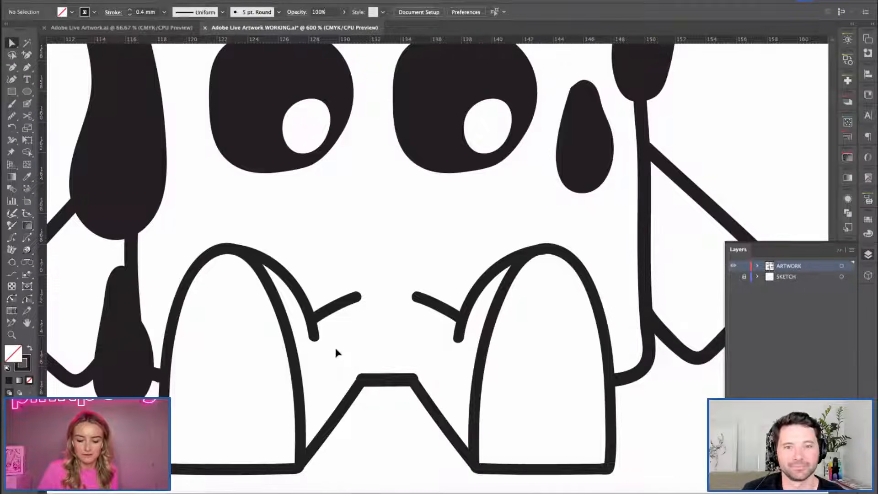
Ungroup the outlines of both legs into separate paths and select the right leg's paths.
key("super+minus")
key("space")
left_click_drag(364, 211, 350, 229)
key("v")
left_click(363, 310)
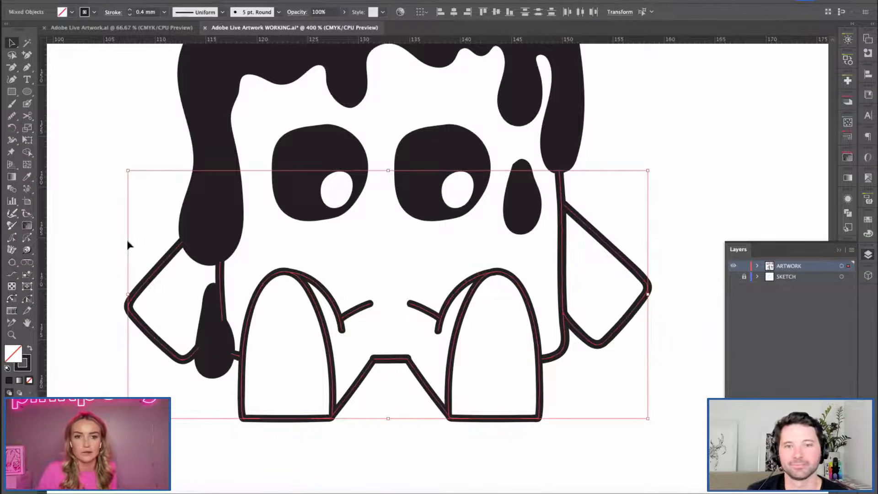
left_click(122, 179)
left_click(365, 310)
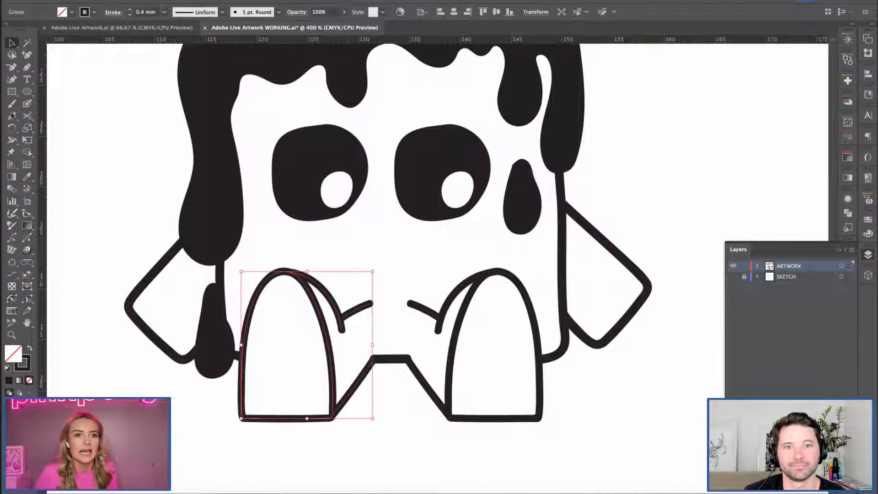
key("super+shift+g")
left_click(442, 321)
left_click(443, 324)
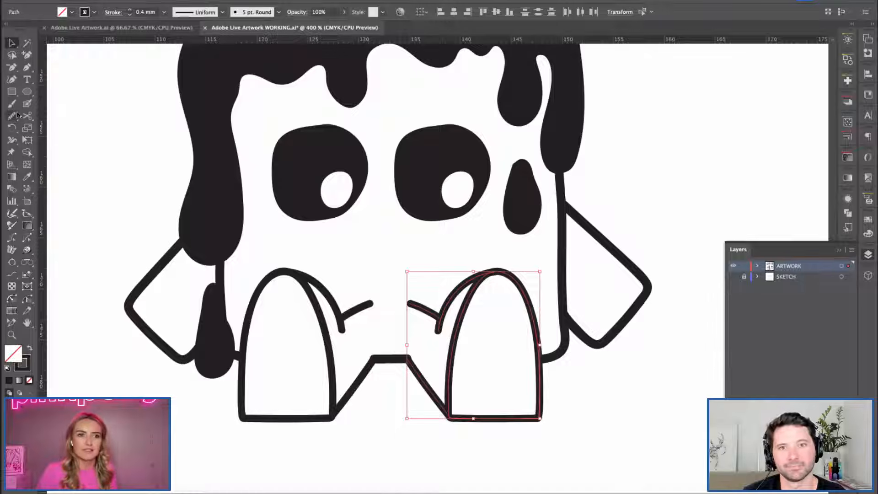
left_click(12, 140)
left_click(58, 141)
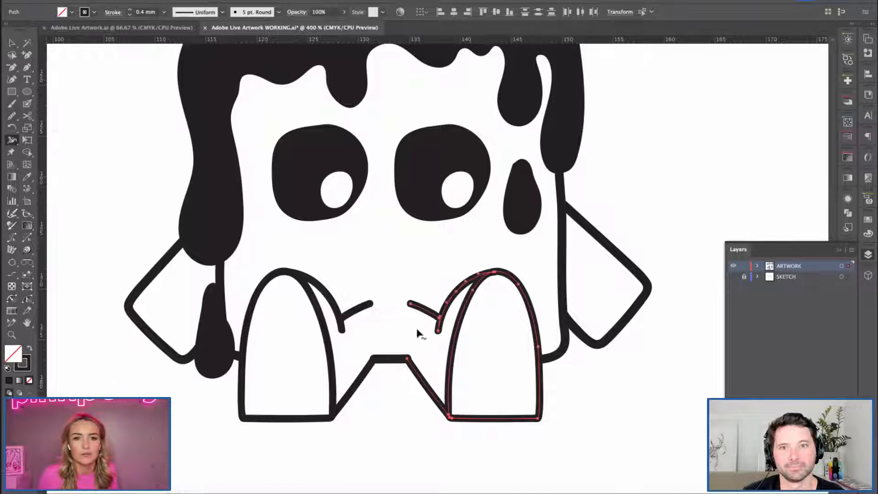
key("v")
left_click(445, 330)
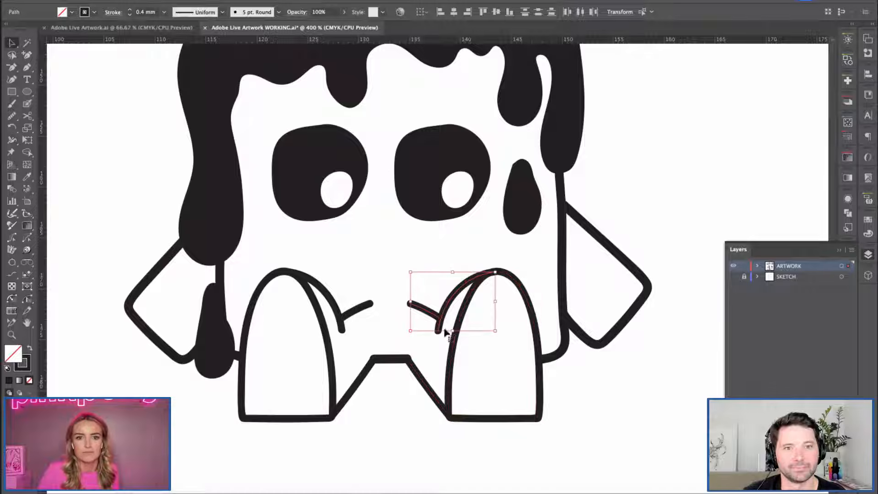
left_click(270, 217)
Apply the Basic brush to the short slanted line beside the right leg.
left_click(431, 312)
left_click(13, 139)
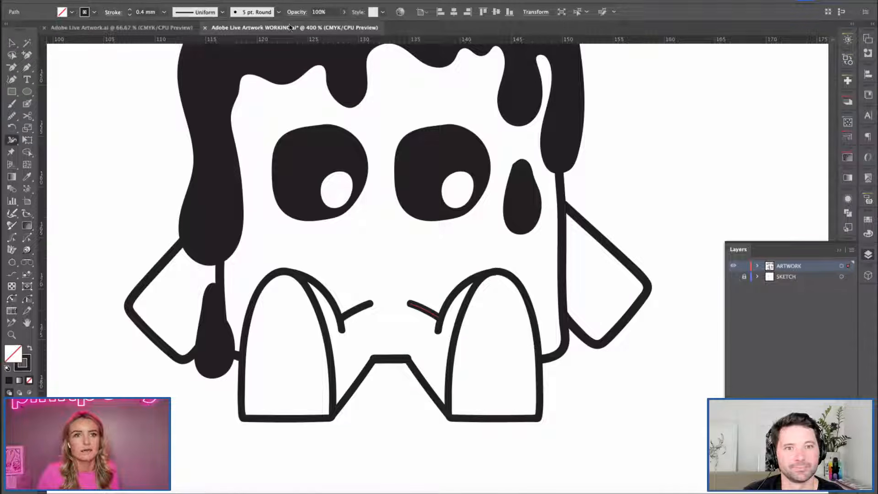
left_click(279, 11)
left_click(234, 73)
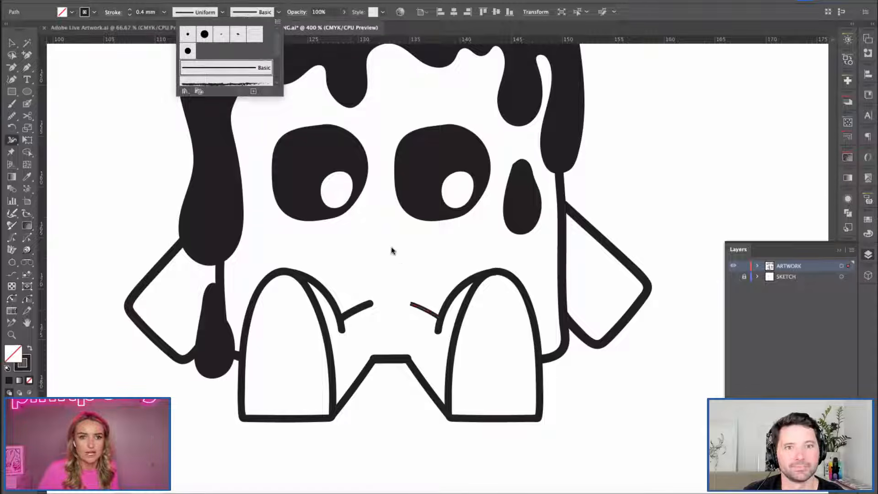
key("Escape")
key("v")
Apply the Basic brush to all of the character's body, arm and leg outlines.
left_click(521, 342, "shift")
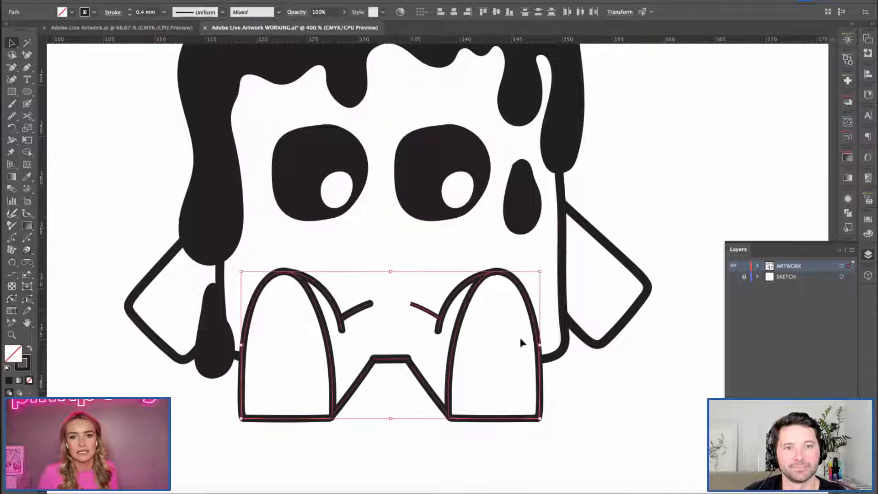
left_click(595, 234, "shift")
left_click(137, 289, "shift")
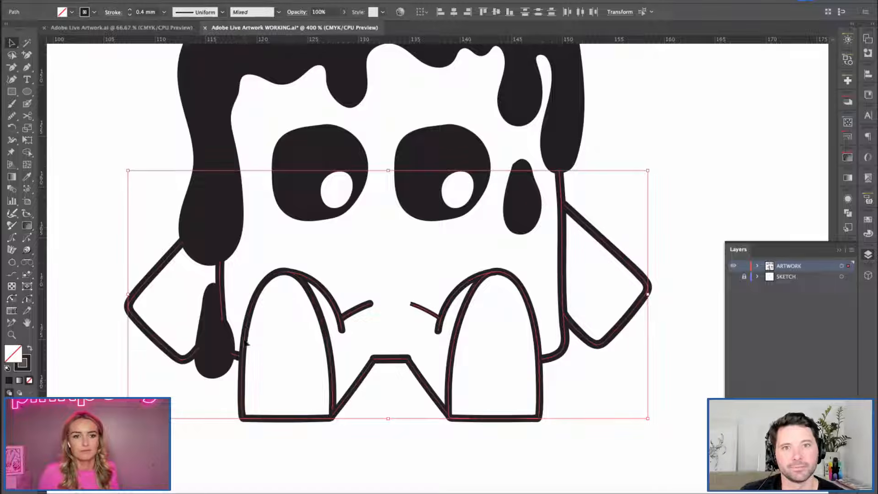
left_click(278, 12)
left_click(231, 70)
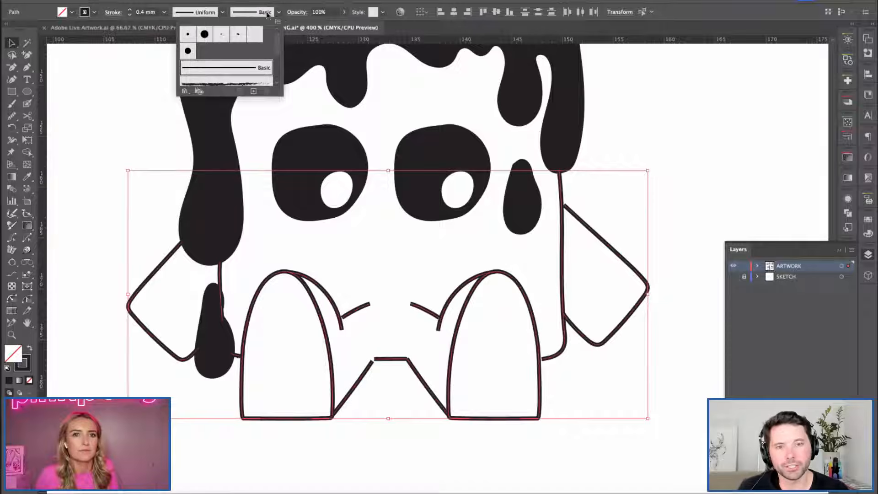
Try a 1 mm stroke weight on all the selected body, arm and leg outlines.
double_click(143, 11)
type("0.8")
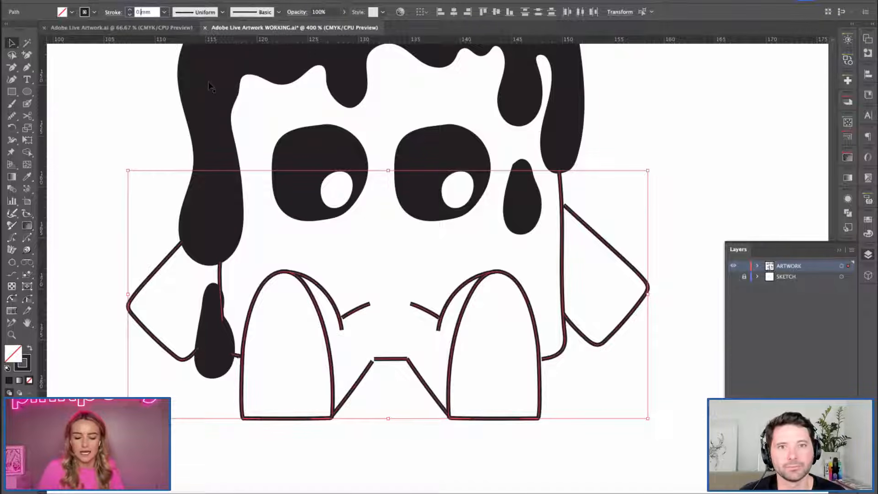
key("Tab")
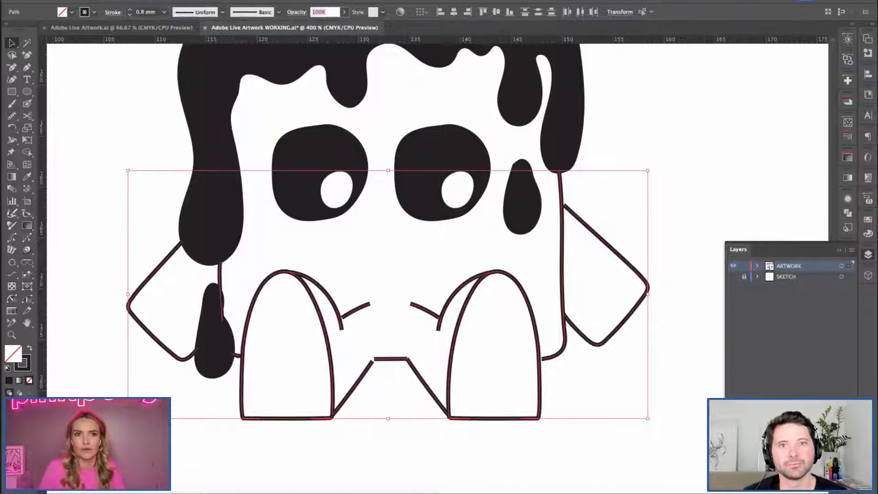
left_click(129, 9)
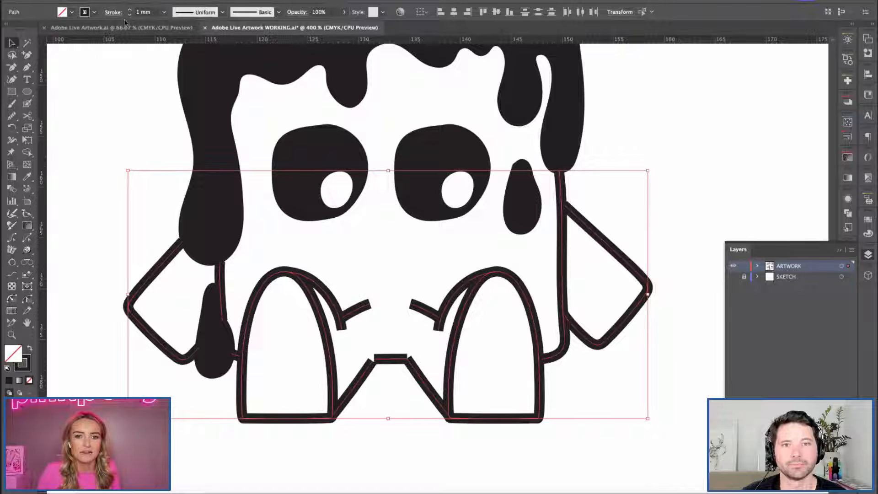
Give the selected body, arm and leg outlines round caps and round corner joins.
left_click(868, 254)
left_click(848, 247)
left_click(769, 272)
left_click(769, 287)
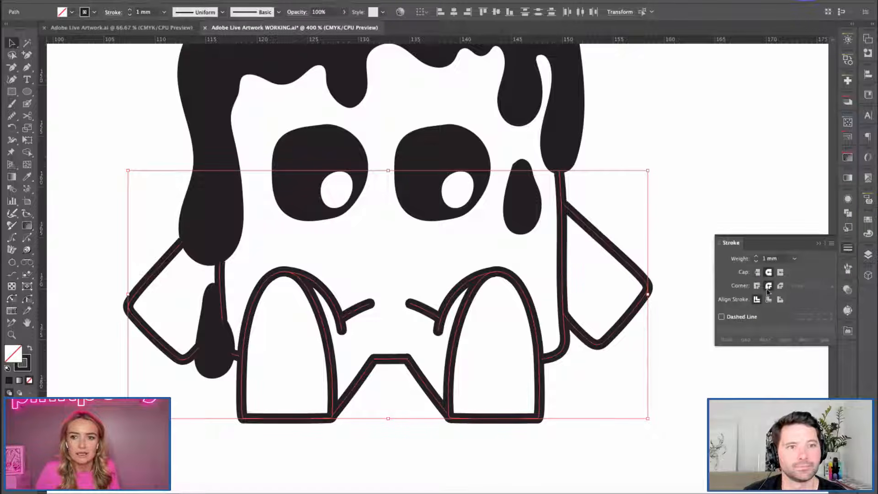
left_click(868, 233)
left_click(868, 233)
left_click(847, 249)
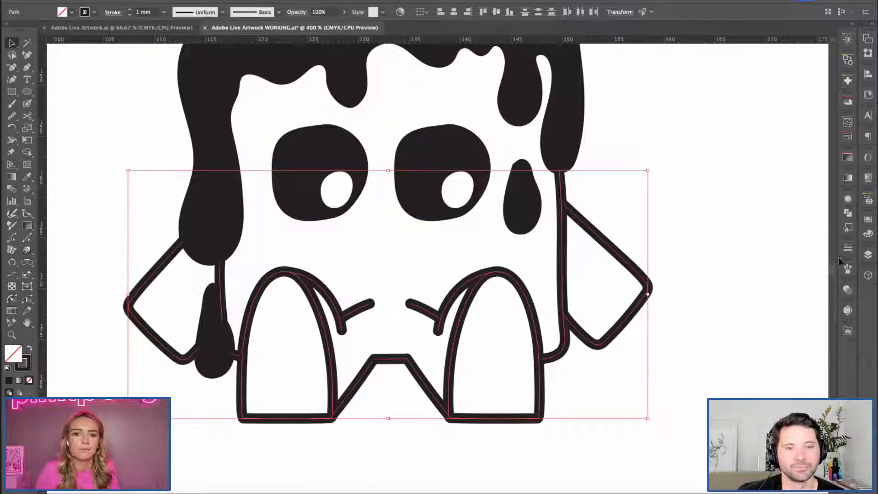
Set the stroke weight of the selected body, arm and leg outlines to 0.8 mm and deselect them.
left_click(139, 12)
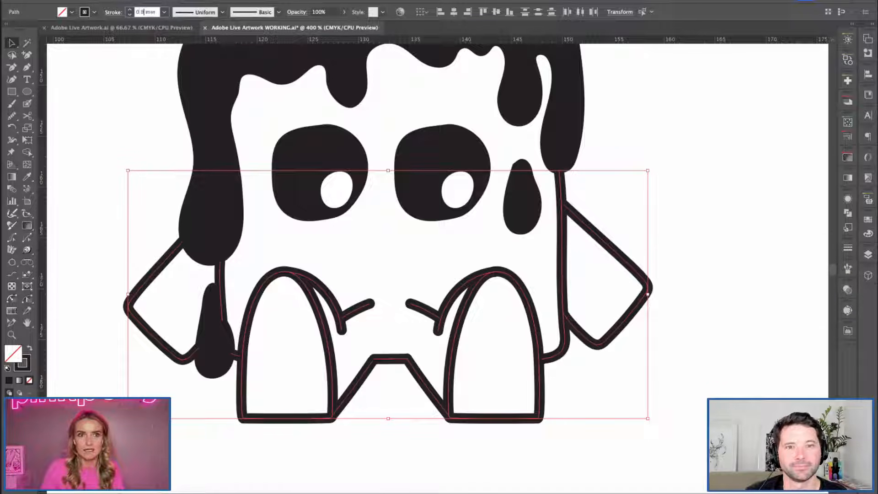
type("0.8")
key("Return")
left_click(362, 344)
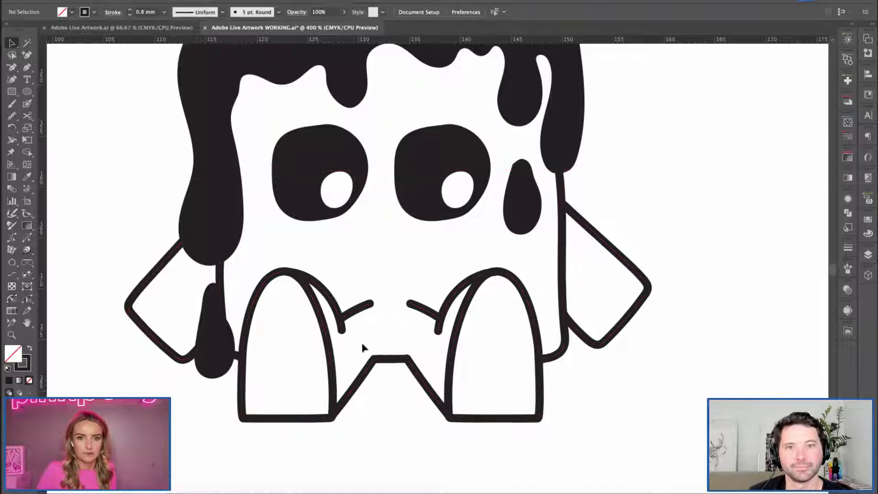
Try thickening the short slanted line beside the right leg with the Width tool.
left_click(414, 306)
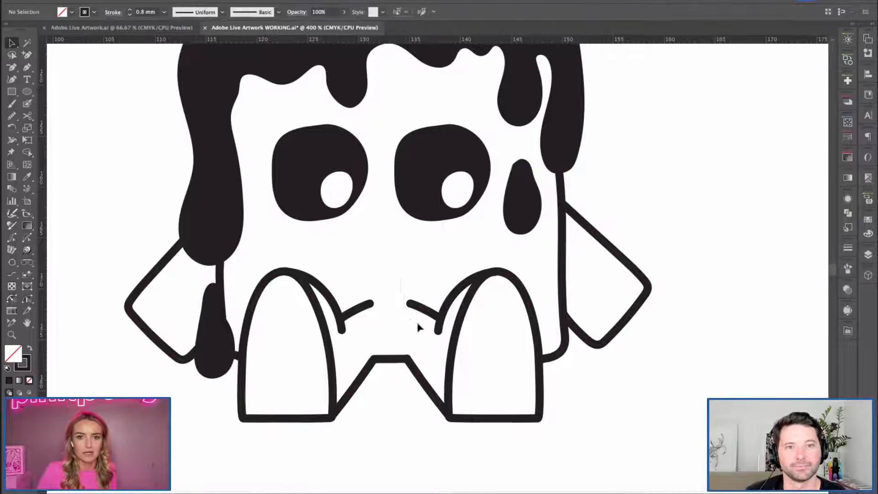
left_click(12, 140)
mouse_move(439, 319)
left_mouse_down()
mouse_move(456, 293)
mouse_move(443, 314)
mouse_move(426, 298)
mouse_move(419, 316)
left_mouse_up()
key("ctrl+z")
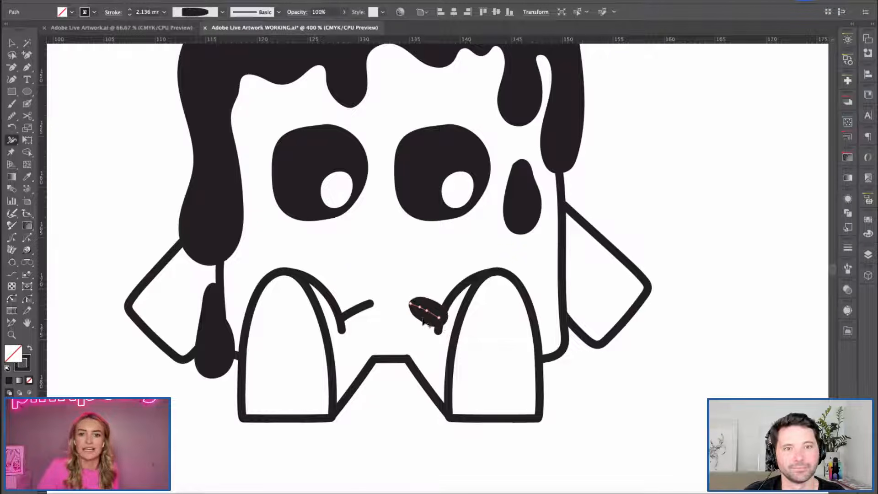
key("ctrl+z")
key("ctrl+z")
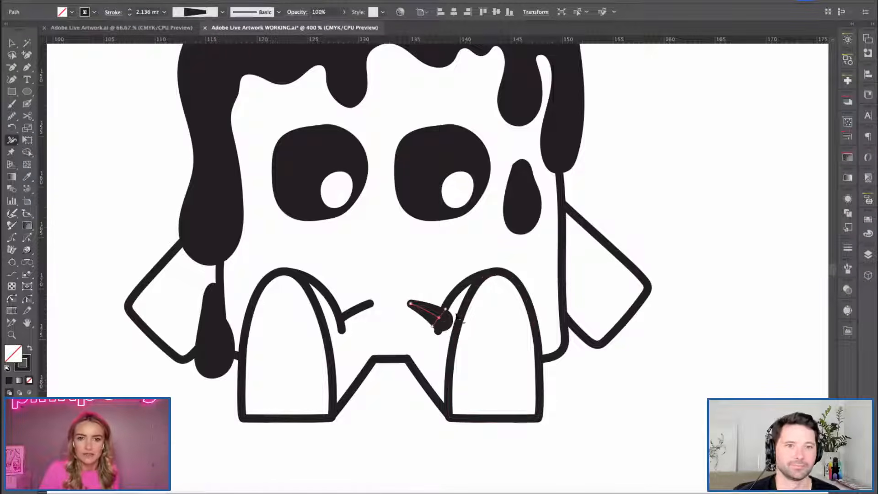
key("ctrl+z")
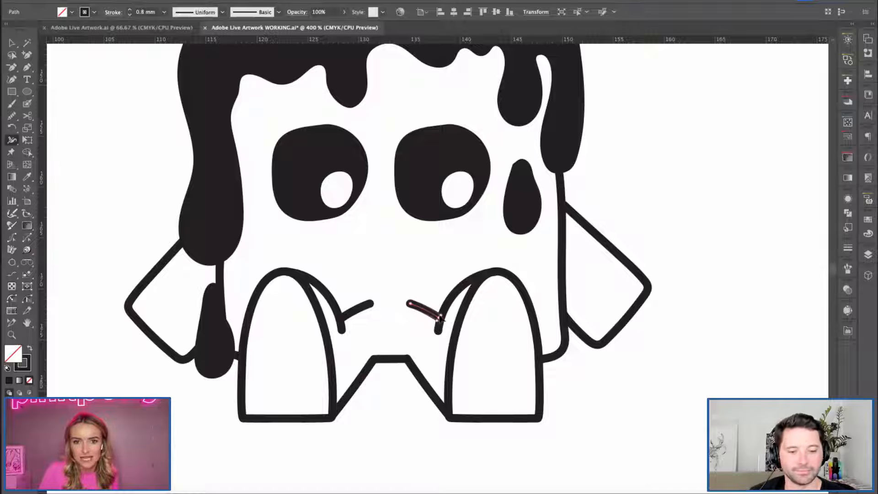
Widen the leg end of the short slanted line beside the right leg to about 1.4 mm and shift the line slightly inward.
left_click_drag(442, 315, 444, 320)
key("v")
key("Left")
key("ctrl+z")
left_click_drag(432, 315, 429, 314)
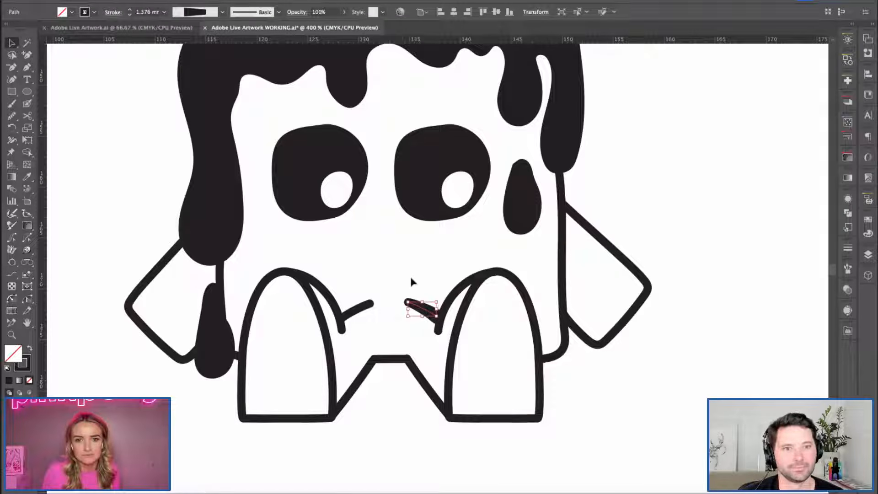
left_click(408, 274)
Thicken the top of the right leg's outline to about 1.5 mm with the Width tool.
key("space")
left_click_drag(409, 284, 356, 278)
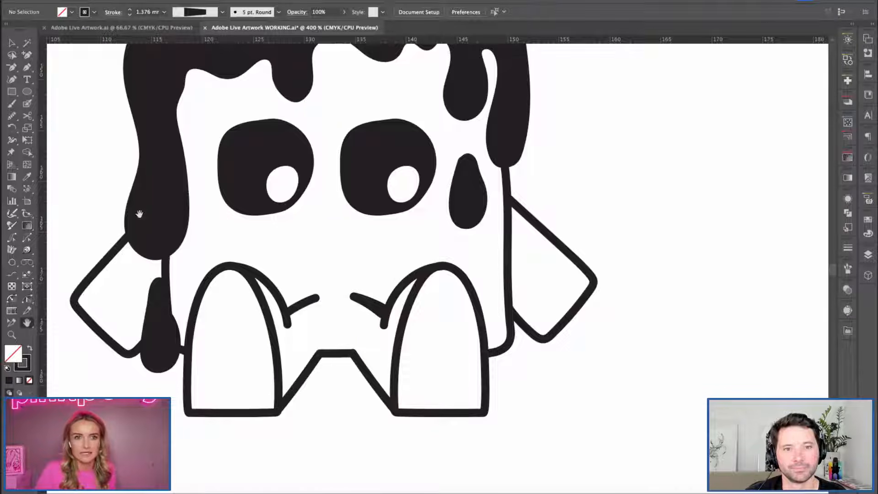
key("v")
left_click(406, 326)
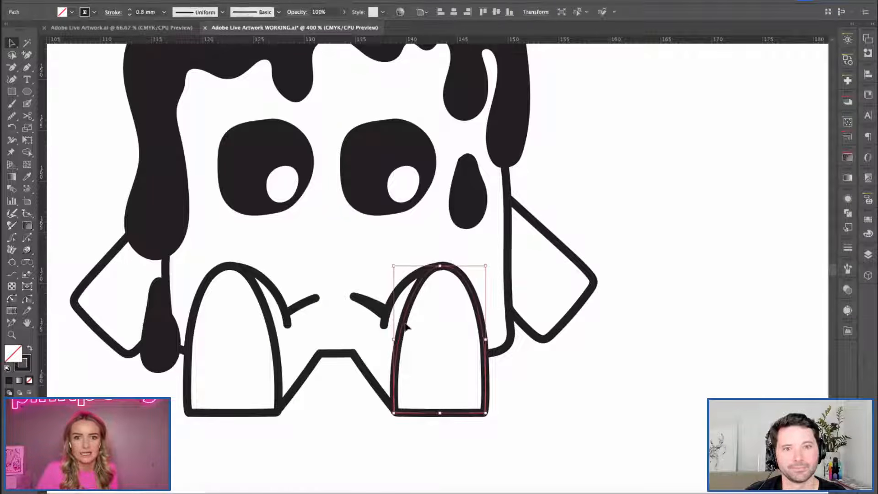
left_click(12, 140)
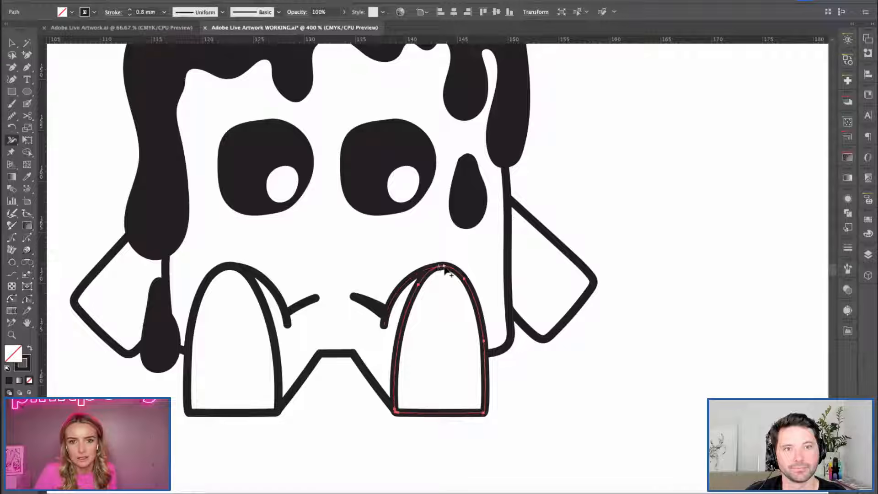
left_click_drag(448, 263, 444, 289)
key("v")
left_click(526, 294)
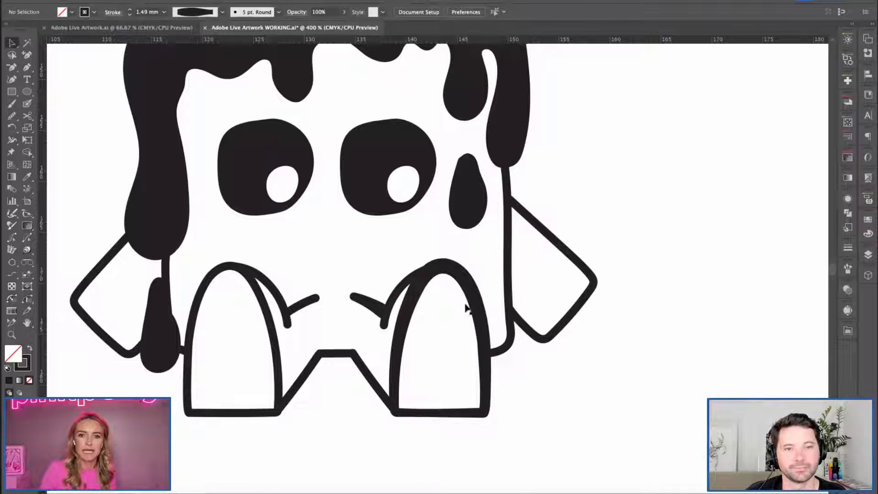
Widen the upper end of the curved line behind the right leg to about 1.3 mm with the Width tool.
left_click(398, 295)
left_click(11, 138)
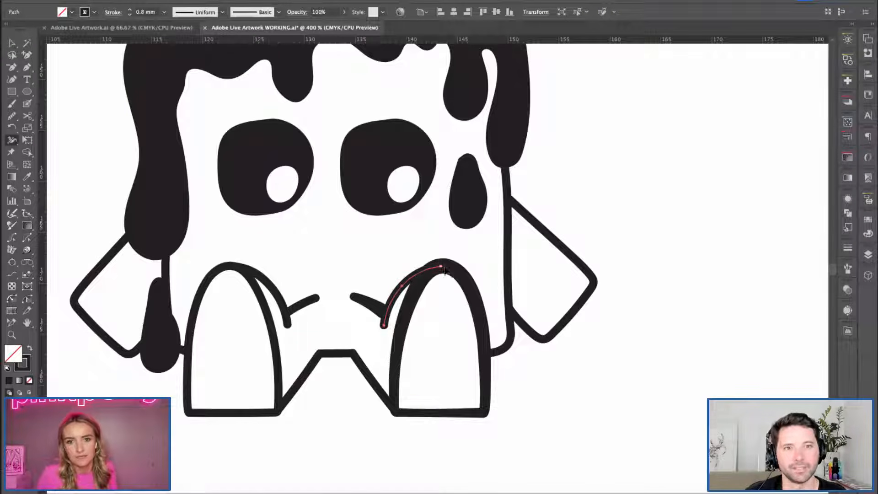
left_click_drag(441, 261, 439, 259)
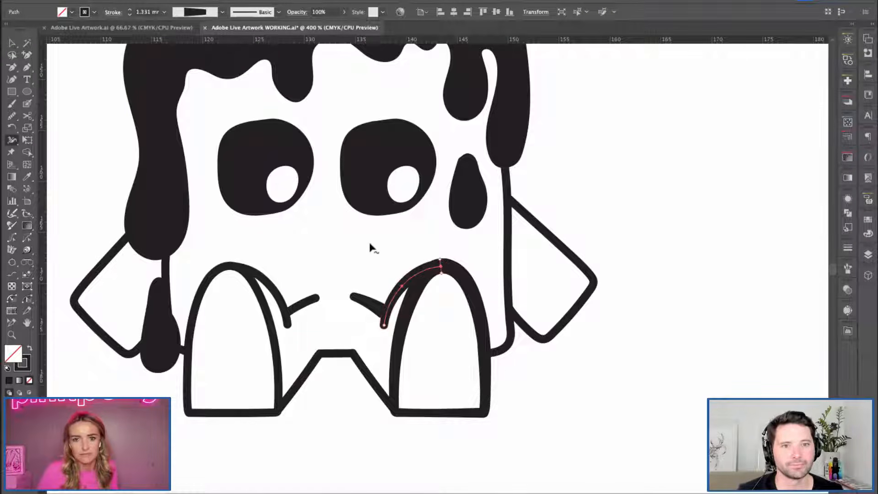
key("v")
left_click(369, 260)
Taper the lower tip of the curved line behind the right leg and the inner tip of the adjoining short slanted line.
left_click(385, 329)
left_click(12, 140)
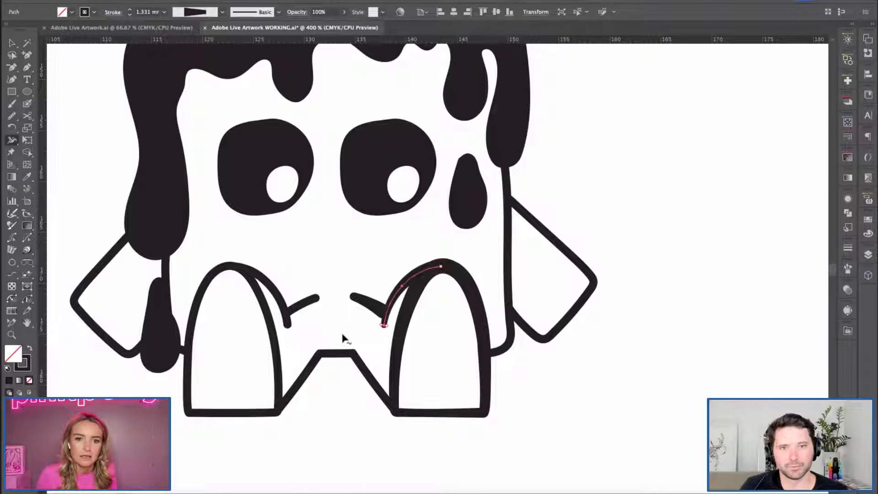
key("v")
left_click_drag(326, 260, 364, 319)
left_click(12, 140)
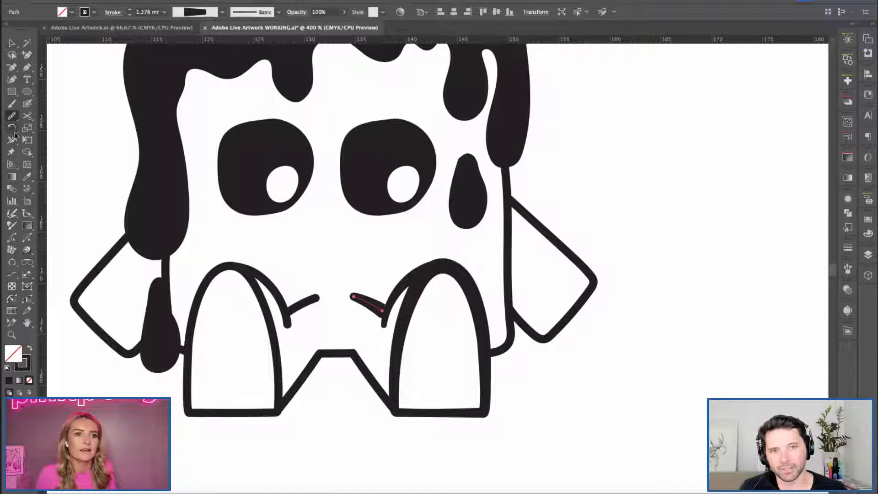
left_click_drag(355, 293, 354, 296)
key("v")
left_click(315, 258)
Examine how the character's varied outline weights read at smaller and larger view scales.
key("space")
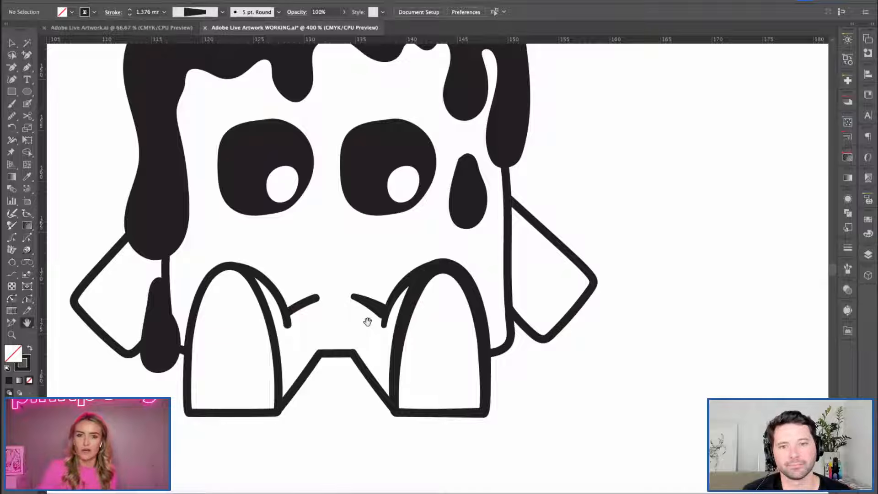
key("super+minus")
key("super+minus")
left_click_drag(616, 224, 531, 283)
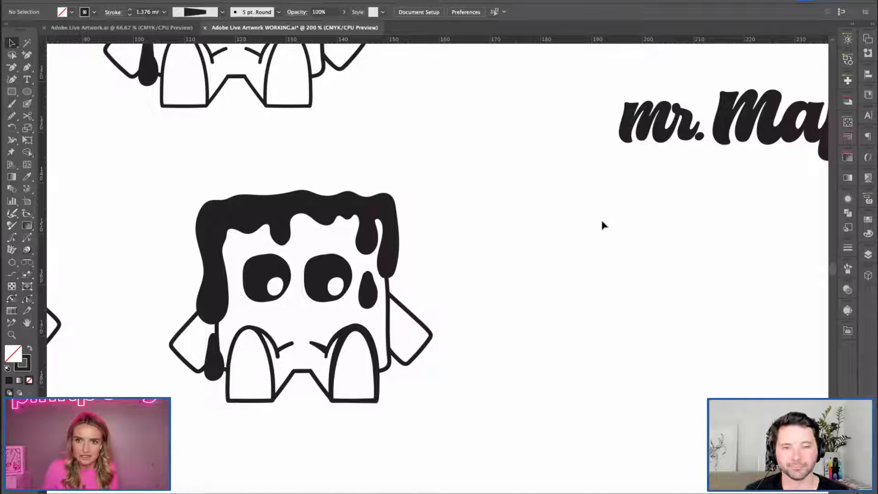
key("super+equal")
key("super+equal")
key("super+equal")
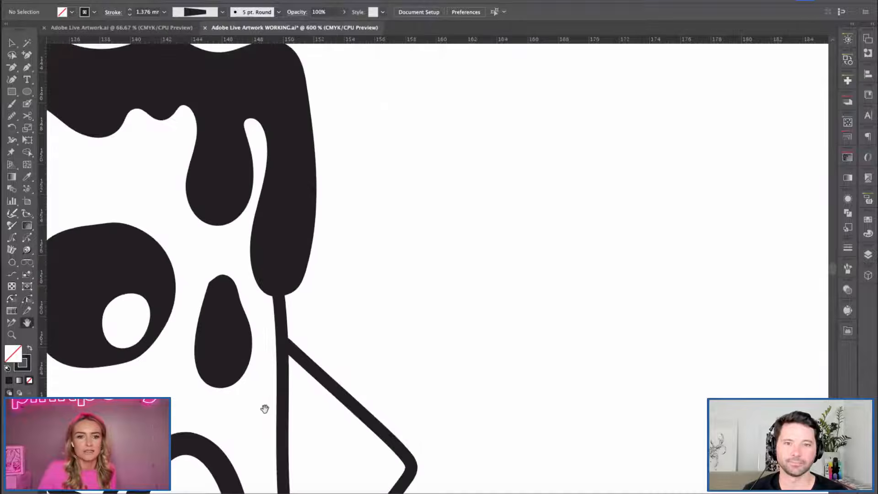
left_click_drag(262, 408, 558, 294)
key("super+minus")
left_click_drag(350, 312, 355, 290)
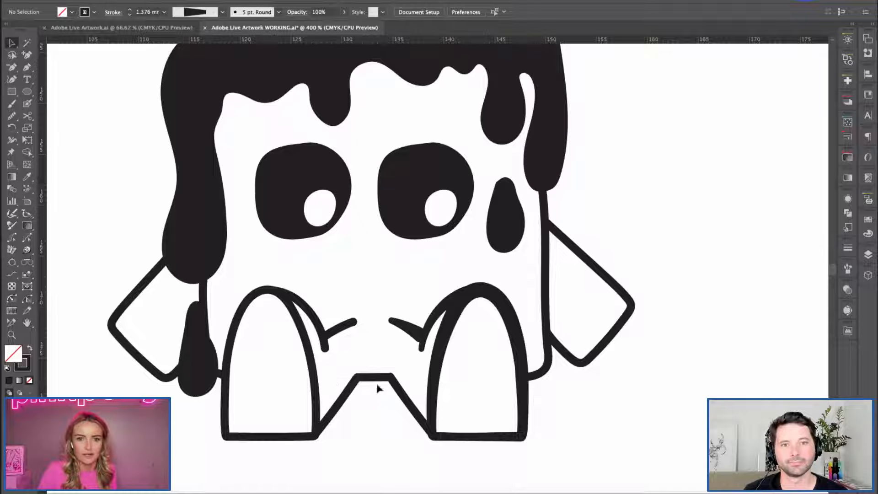
Thicken the right arm's outline around its outer corner to about 1.6 mm with the Width tool.
left_click(564, 259)
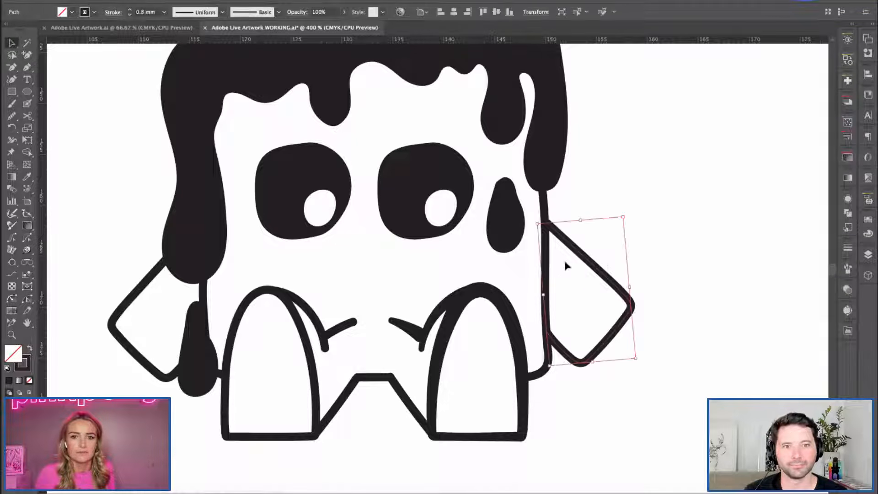
left_click(12, 140)
mouse_move(630, 312)
left_mouse_down()
mouse_move(641, 308)
mouse_move(627, 334)
left_mouse_up()
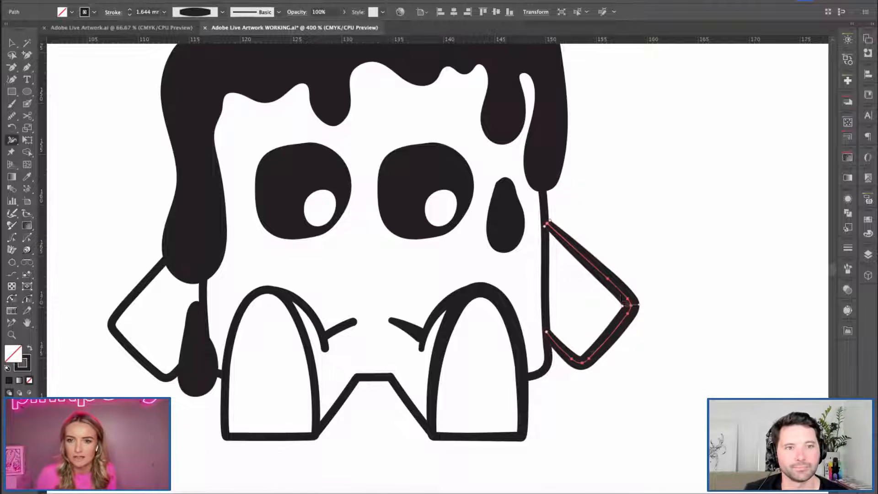
key("super+z")
key("super+shift+z")
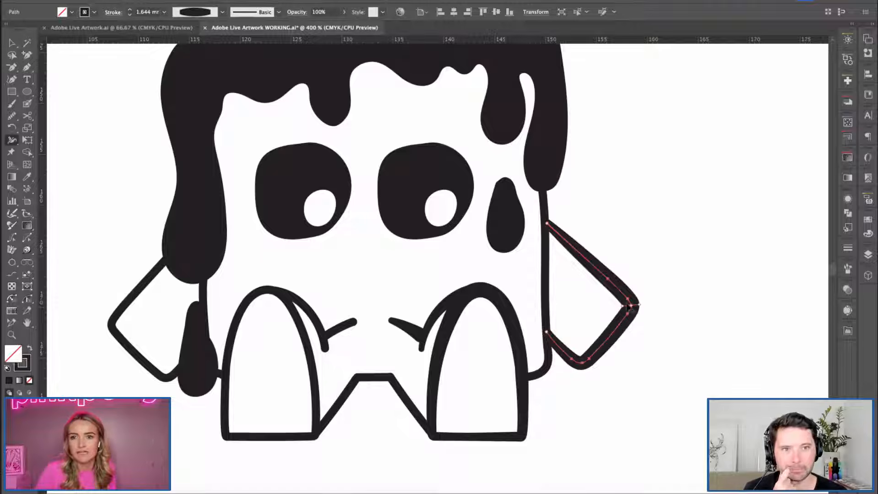
left_click_drag(630, 306, 597, 354)
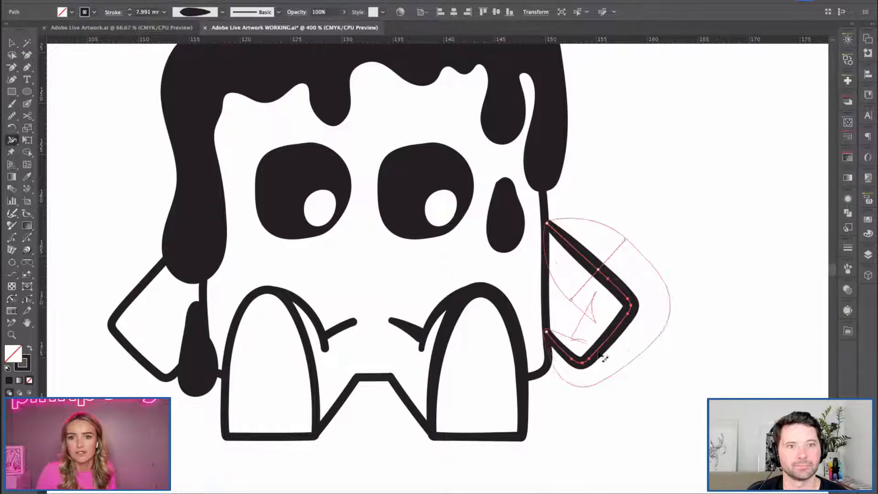
key("super+z")
key("v")
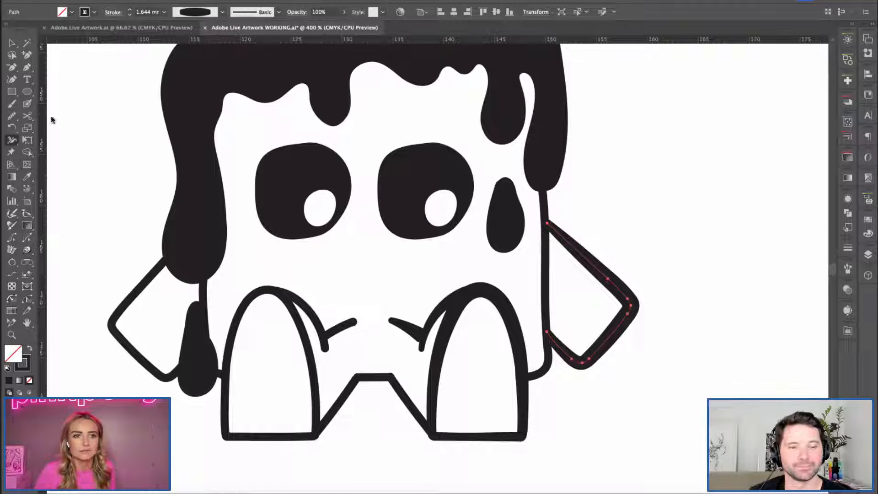
left_click(121, 276)
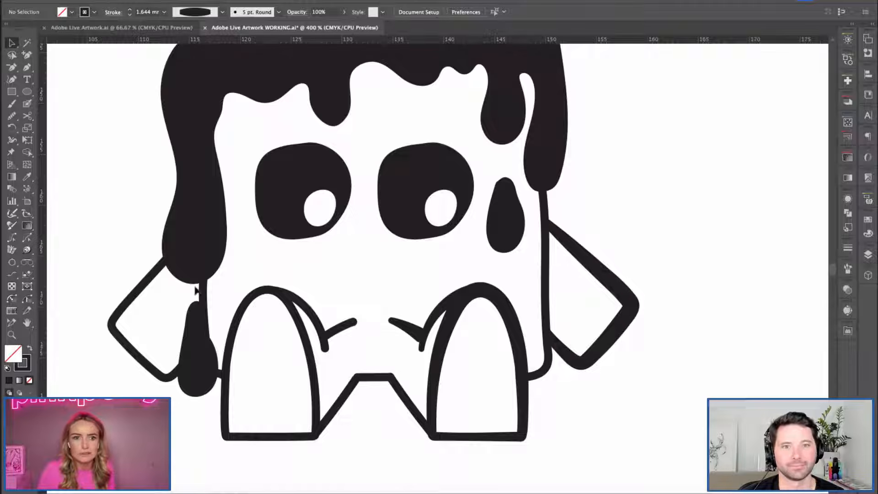
Widen the left arm's outline at its upper end beside the syrup to about 1.5 mm with the Width tool.
left_click(128, 306)
left_click(12, 141)
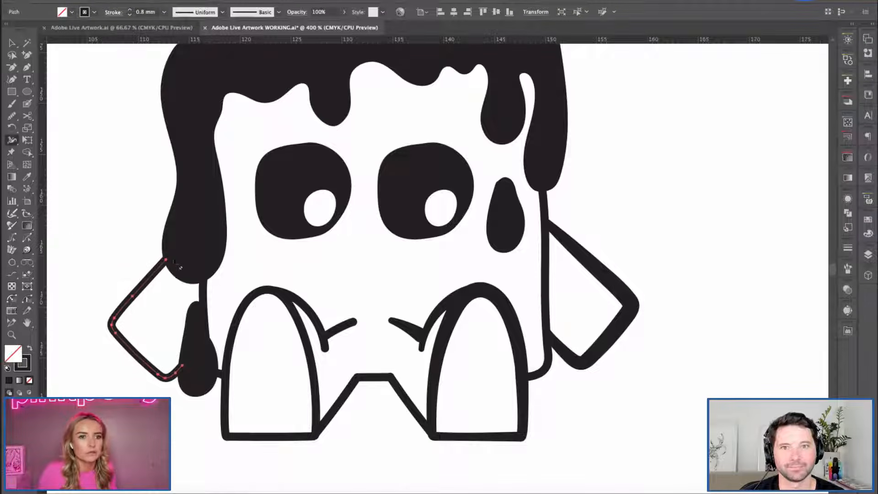
left_click_drag(166, 260, 160, 255)
key("v")
left_click(105, 246)
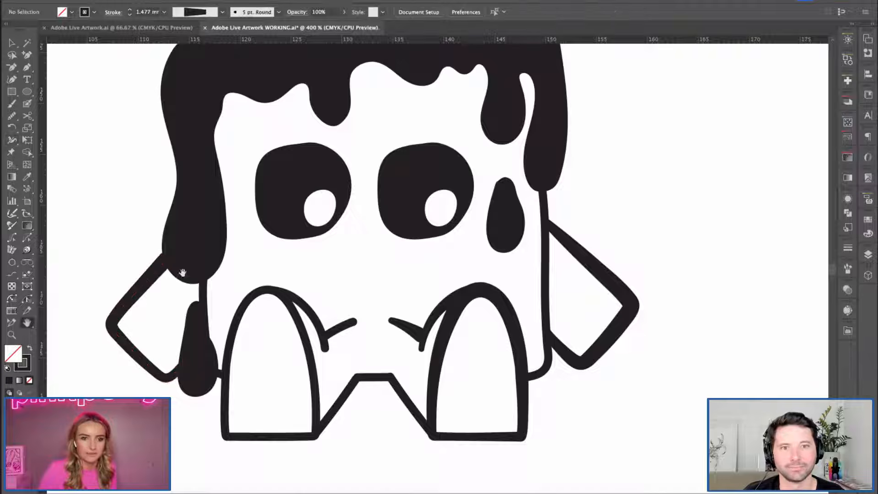
Widen the lower end of the diagonal line meeting the right leg's inner base to about 1.4 mm with the Width tool.
scroll(235, 275, "down", 1)
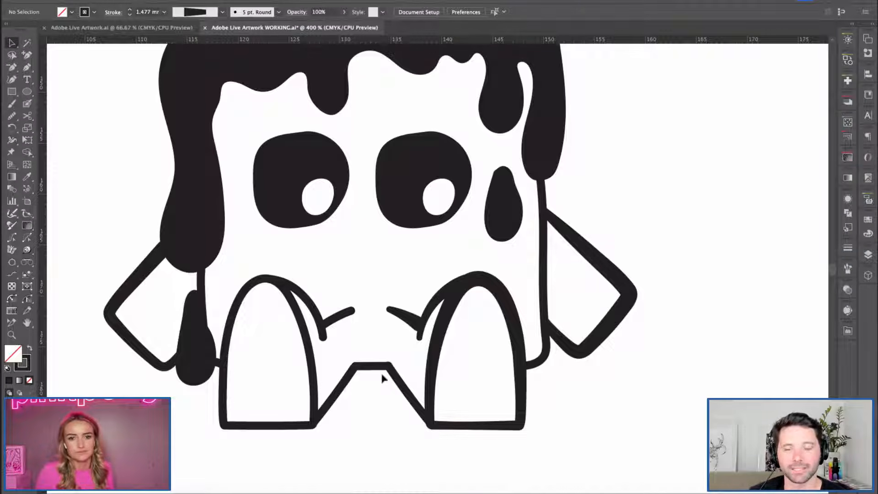
left_click(399, 392)
left_click(12, 140)
left_click_drag(430, 422, 424, 427)
key("v")
left_click(397, 399)
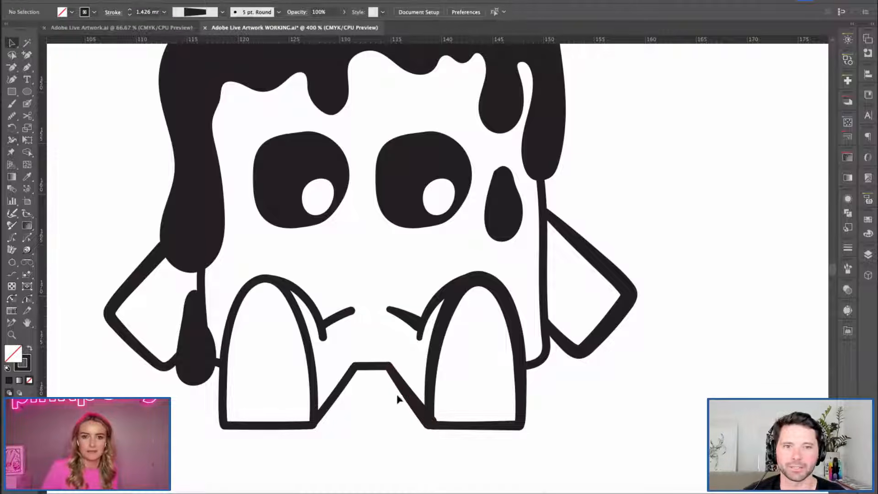
left_click(418, 414)
left_click(368, 429)
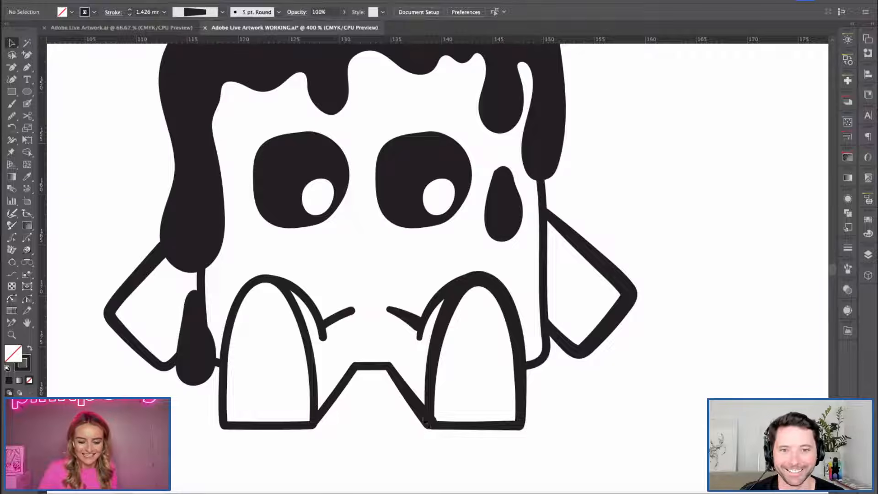
Widen the body's right side line at its upper end under the syrup drip to about 1.3 mm with the Width tool.
key("a")
left_click(429, 422)
left_click(433, 435)
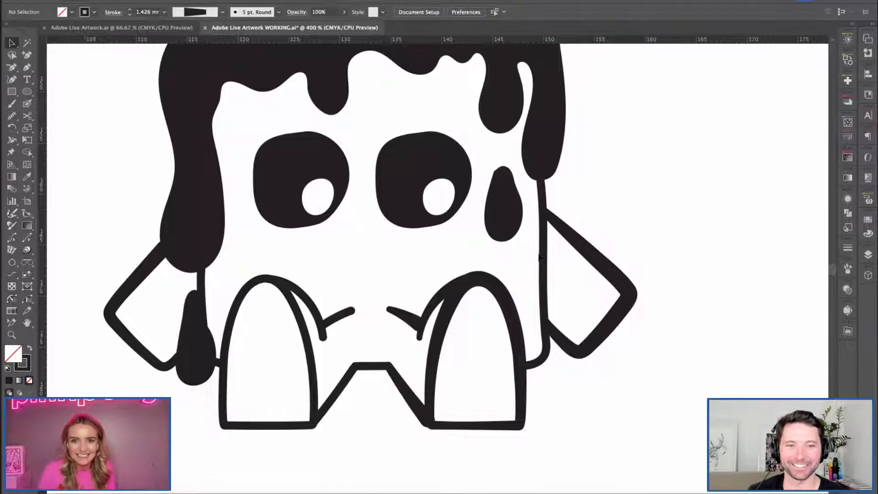
left_click(541, 257)
key("shift+w")
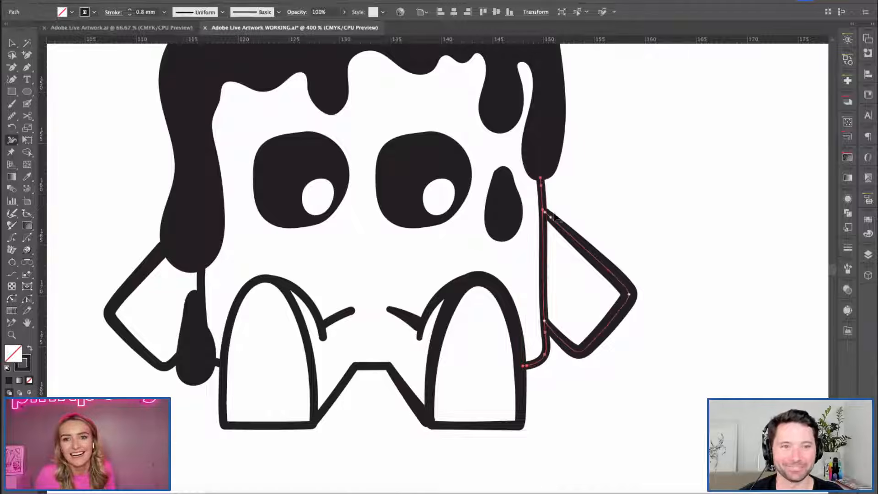
mouse_move(545, 191)
left_mouse_down()
mouse_move(543, 183)
mouse_move(549, 198)
left_mouse_up()
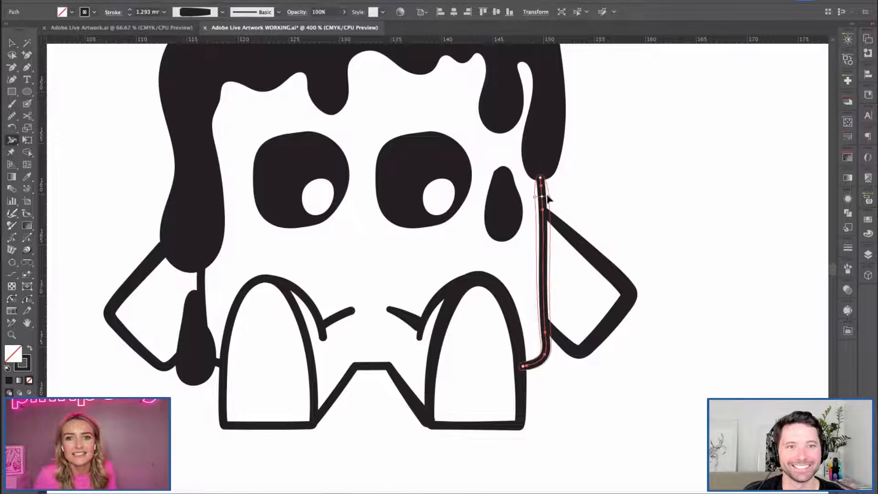
key("ctrl+z")
left_click_drag(544, 178, 547, 178)
key("v")
left_click(581, 222)
key("super+minus")
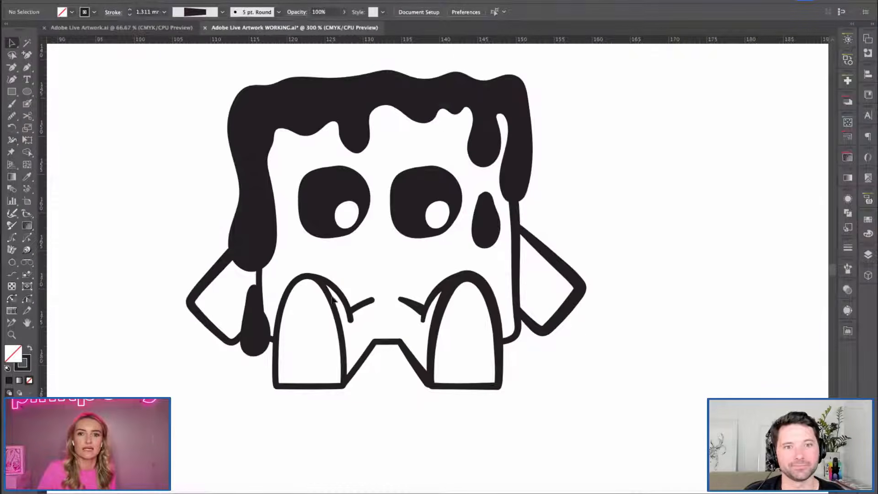
Delete the left leg along with its upper curve, crease line and the diagonal line meeting its inner base.
scroll(366, 297, "left", 2)
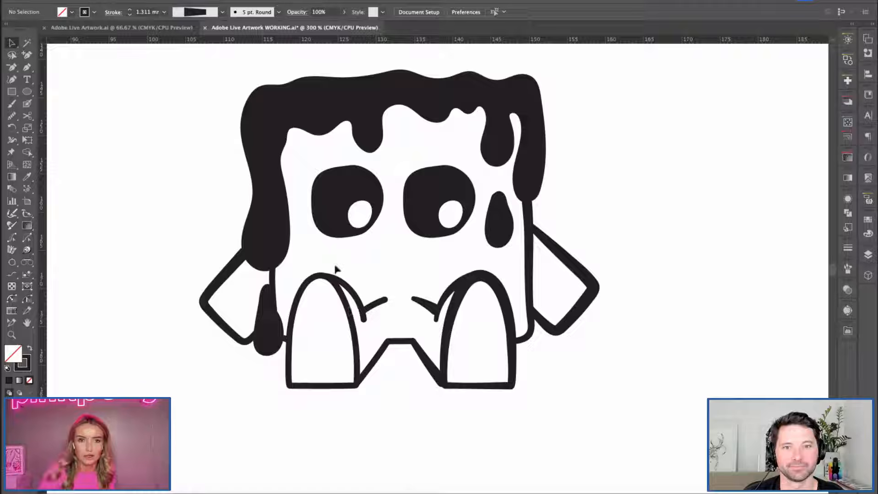
left_click(342, 287)
key("Delete")
left_click(371, 307)
key("Delete")
left_click(378, 355)
left_click_drag(423, 280, 446, 347)
left_click(382, 350)
key("Delete")
Duplicate the right leg with its curve, crease and diagonal lines over the left side and group the copy.
left_click_drag(426, 285, 460, 413)
left_click_drag(451, 311, 342, 319)
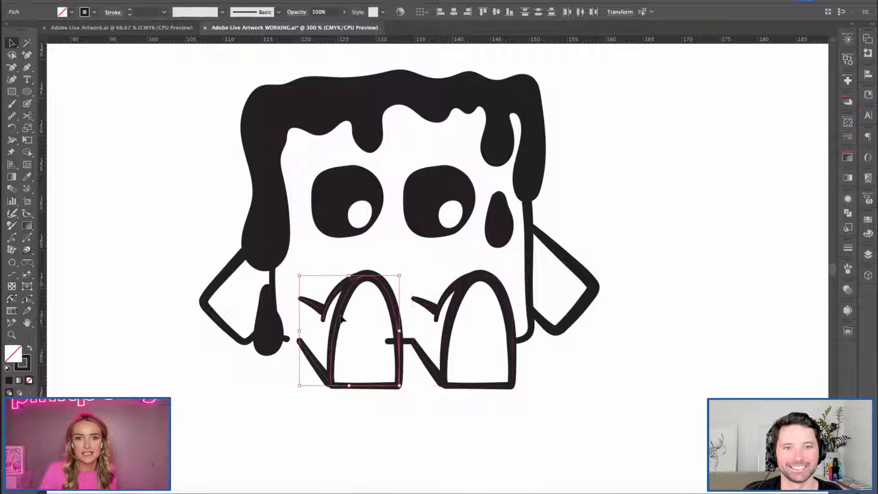
key("ctrl+g")
Mirror the copied leg group horizontally and nudge it into place as the left leg, meeting the short line between the legs.
right_click(350, 365)
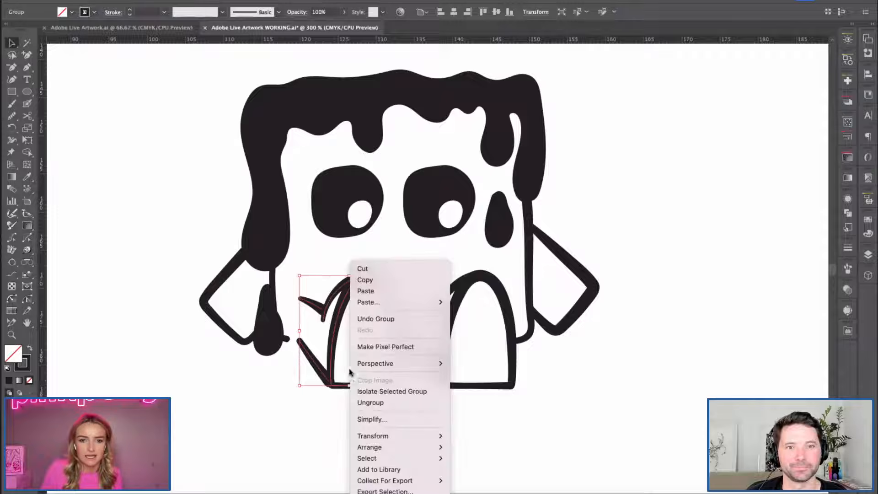
mouse_move(378, 435)
left_click(467, 436)
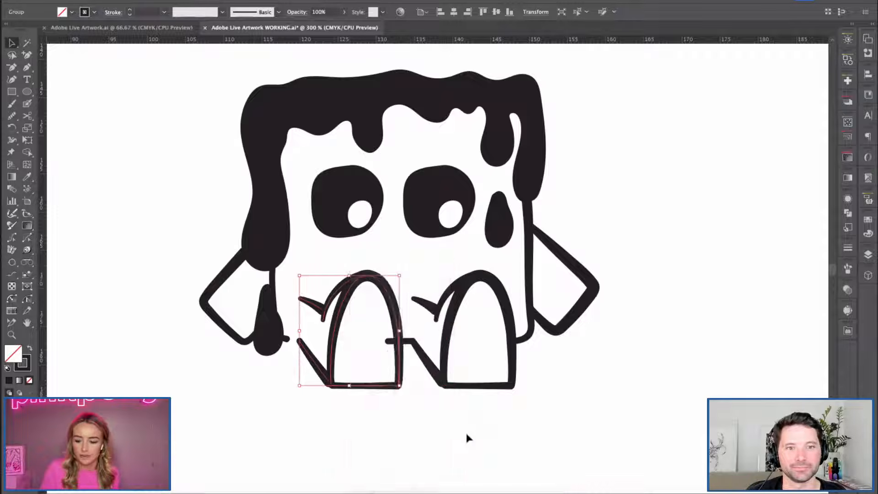
key("Left")
key("Left")
key("Left")
key("Left")
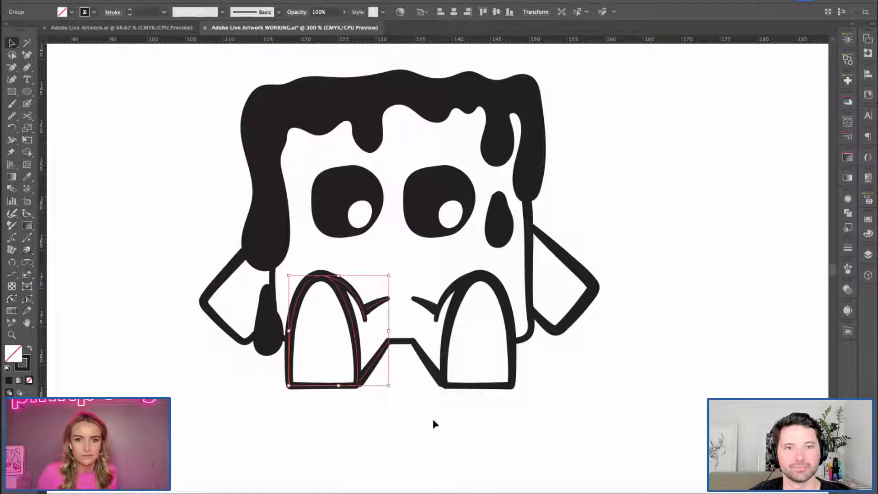
left_click(447, 413)
key("ctrl+minus")
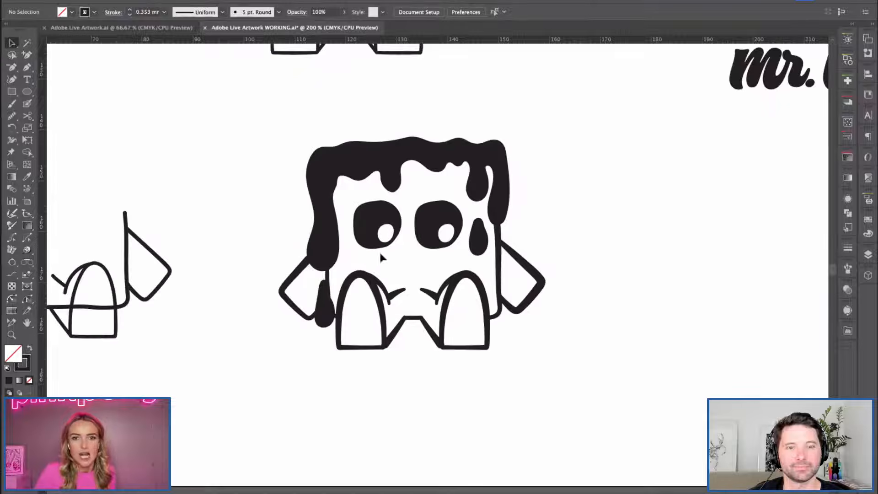
left_click(354, 225)
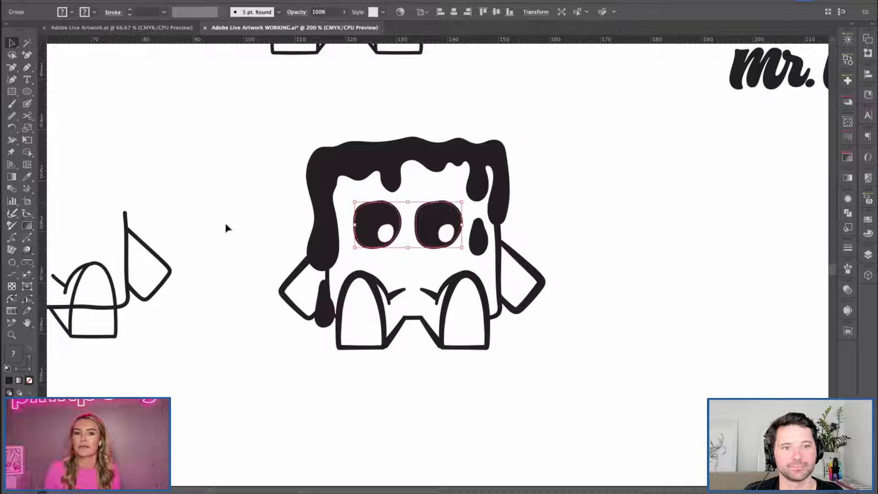
left_click(253, 205)
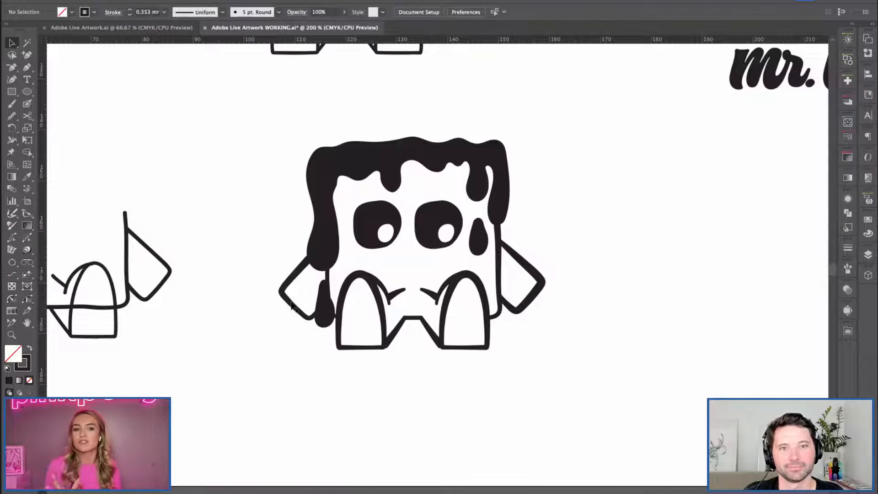
key("h")
key("v")
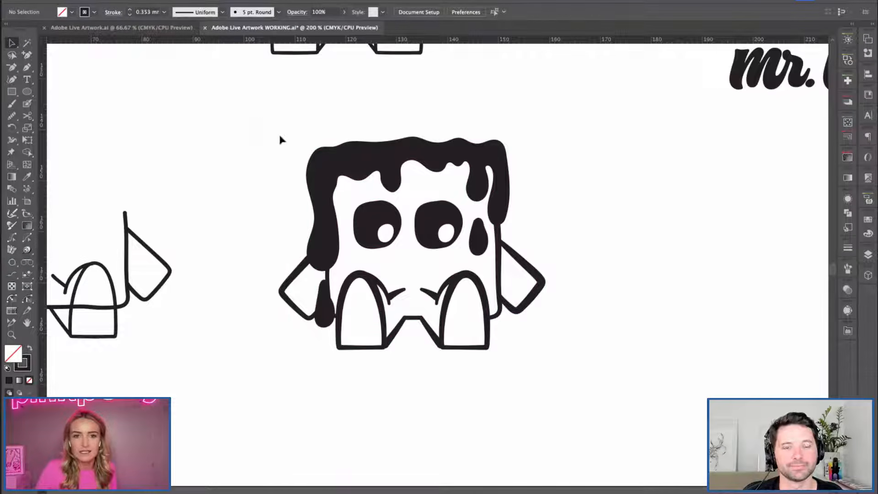
Select the whole waffle character and convert its variable-width strokes into filled shapes.
left_click_drag(279, 133, 651, 472)
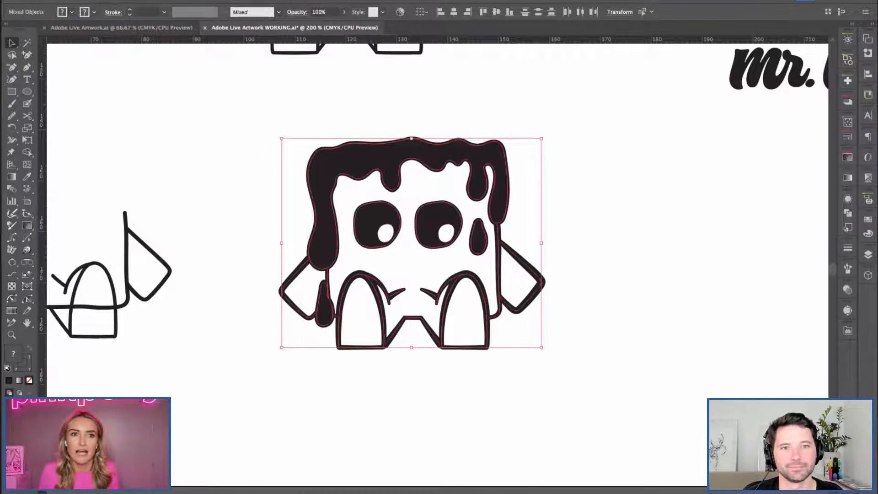
left_click(119, 1)
left_click(131, 258)
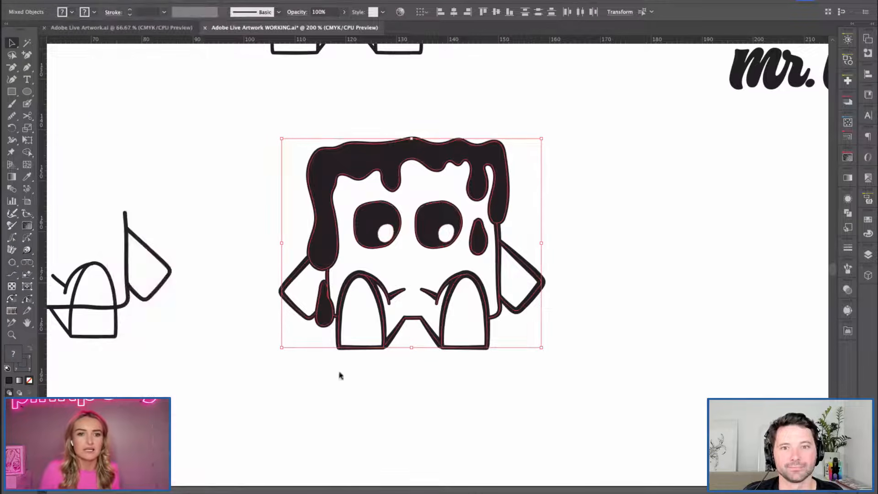
left_click(207, 192)
Unite the right leg's upper curve and the short crease line meeting it into one shape with Pathfinder.
key("ctrl+equal")
key("ctrl+equal")
key("h")
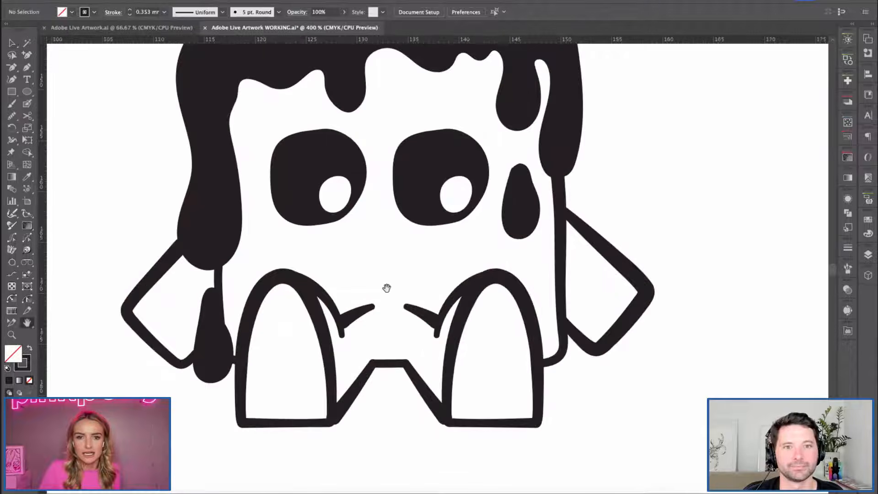
key("ctrl+equal")
key("ctrl+equal")
key("space")
left_click_drag(408, 334, 427, 365)
left_click(406, 268)
left_click(418, 334)
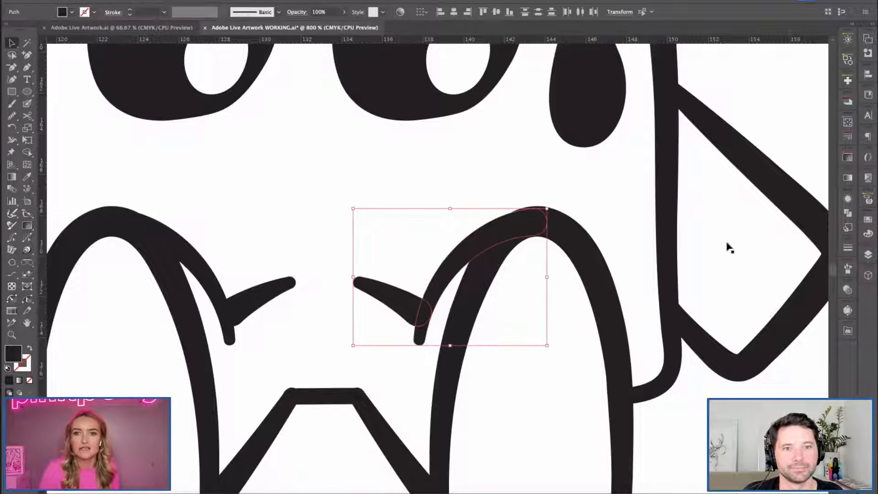
left_click(852, 213)
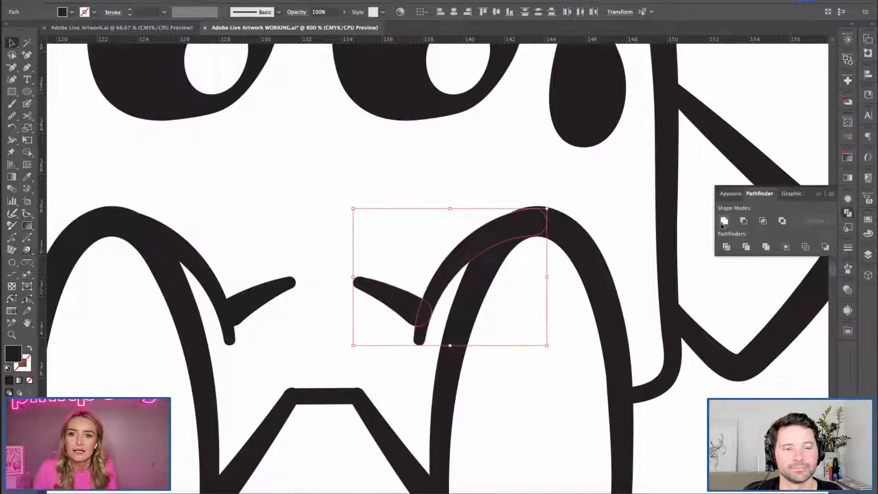
key("shift+b")
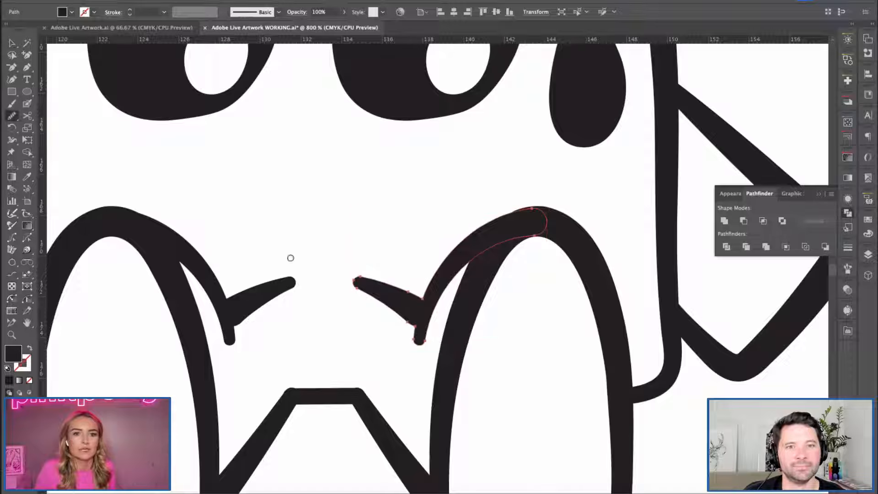
key("v")
left_click(360, 221)
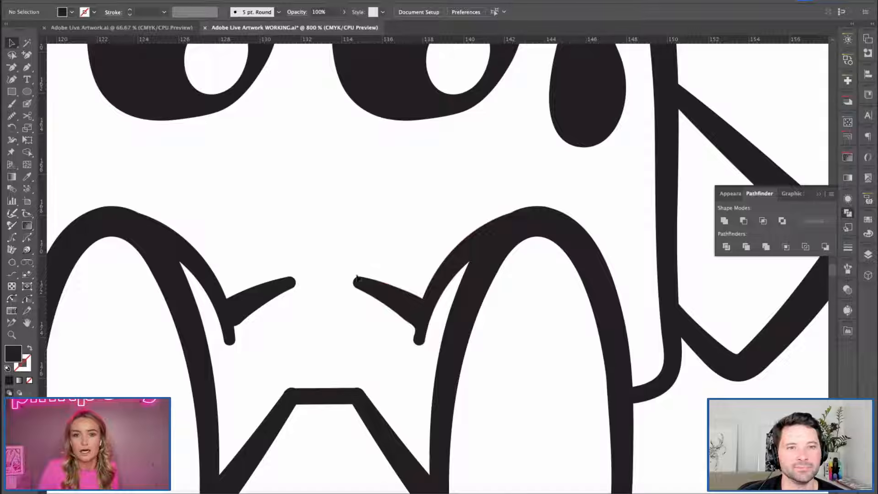
Inspect the united crease shape on the right leg and review the complete character at smaller view scales.
left_click(379, 293)
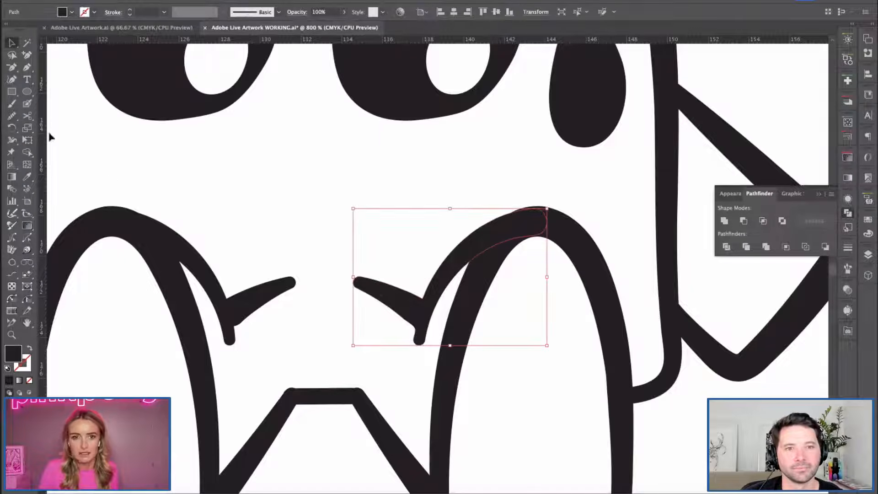
left_click(371, 214)
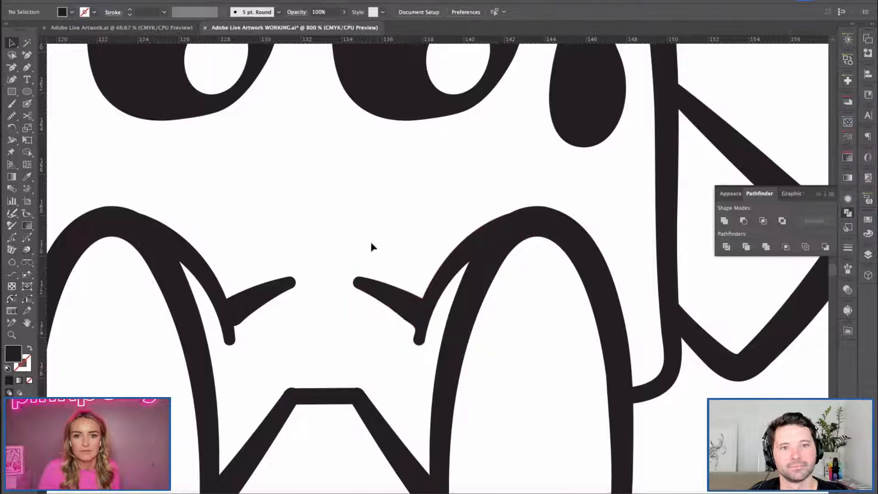
key("ctrl+minus")
key("ctrl+minus")
left_click_drag(337, 235, 361, 284)
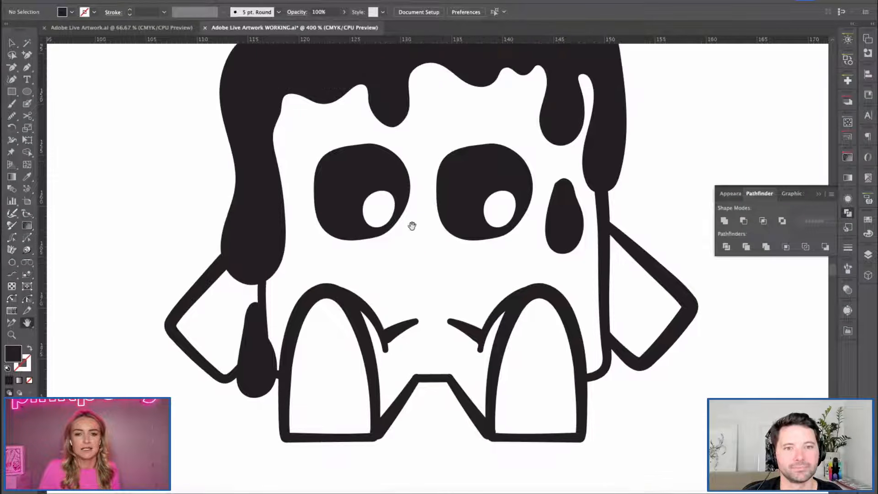
key("ctrl+minus")
key("ctrl+minus")
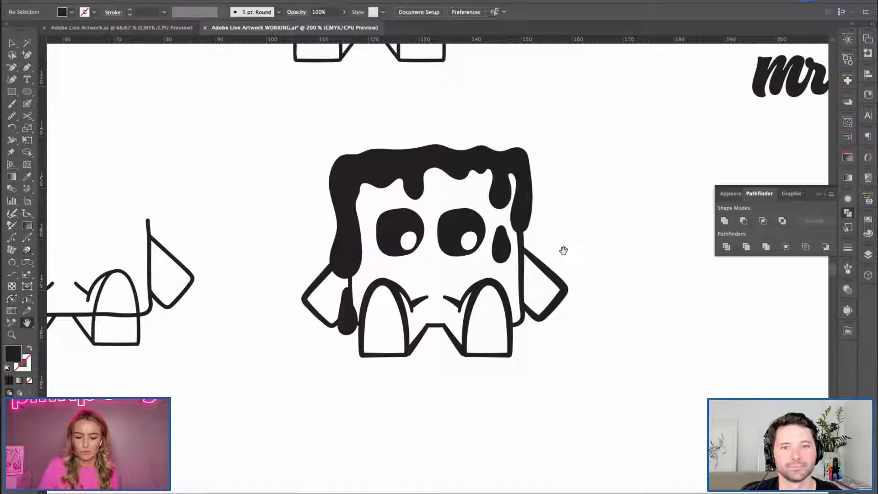
left_click_drag(610, 233, 620, 255)
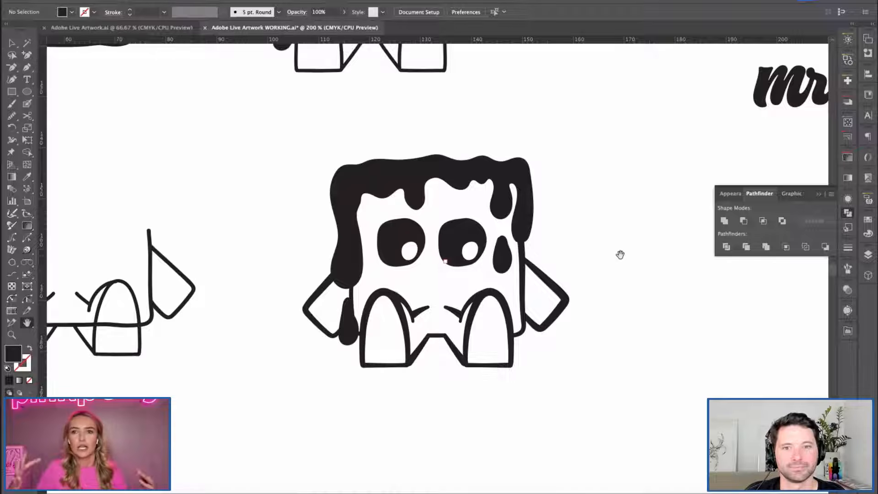
Switch to Adobe Live Artwork.ai and look over the finished Mr. Maple character logos and wordmarks.
left_click(108, 28)
left_click_drag(440, 396, 269, 158)
left_click_drag(511, 366, 496, 181)
left_click_drag(312, 345, 409, 291)
mouse_move(409, 226)
left_mouse_down()
mouse_move(435, 243)
mouse_move(418, 281)
left_mouse_up()
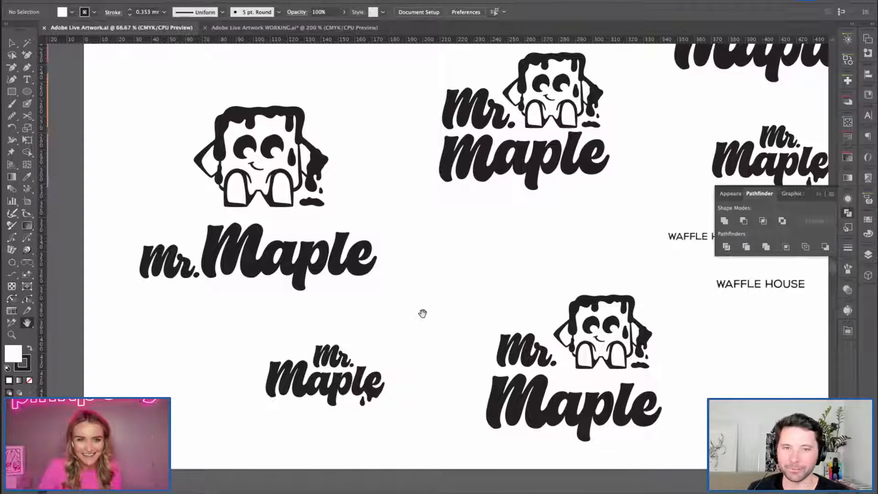
left_click_drag(380, 263, 384, 261)
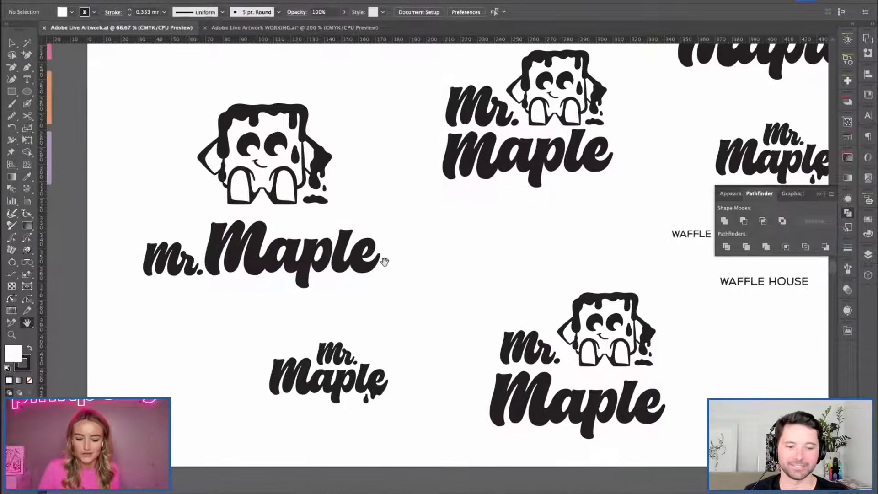
scroll(412, 356, "down", 4)
scroll(412, 357, "left", 3)
Enlarge the small stacked Mr. Maple wordmark with the dripping e to about 120 mm wide beneath the main character logo.
key("v")
left_click_drag(306, 264, 388, 337)
left_click_drag(327, 328, 245, 370)
left_click(379, 354)
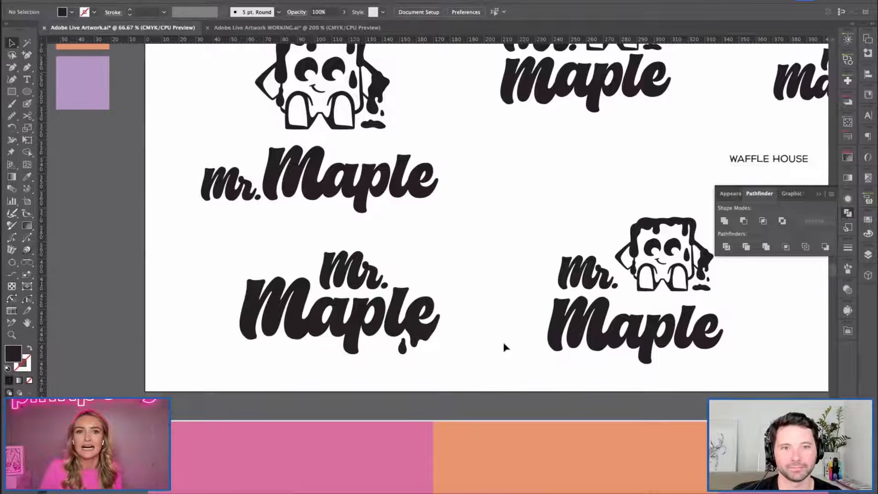
Compare the enlarged drip wordmark with the surrounding character logo variations and put the Pathfinder controls away.
key("space")
left_click_drag(464, 221, 490, 276)
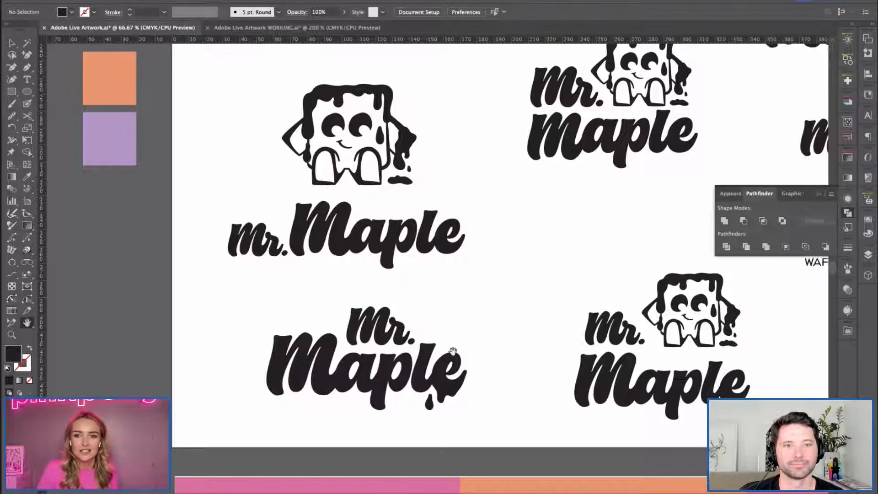
left_click_drag(530, 312, 500, 323)
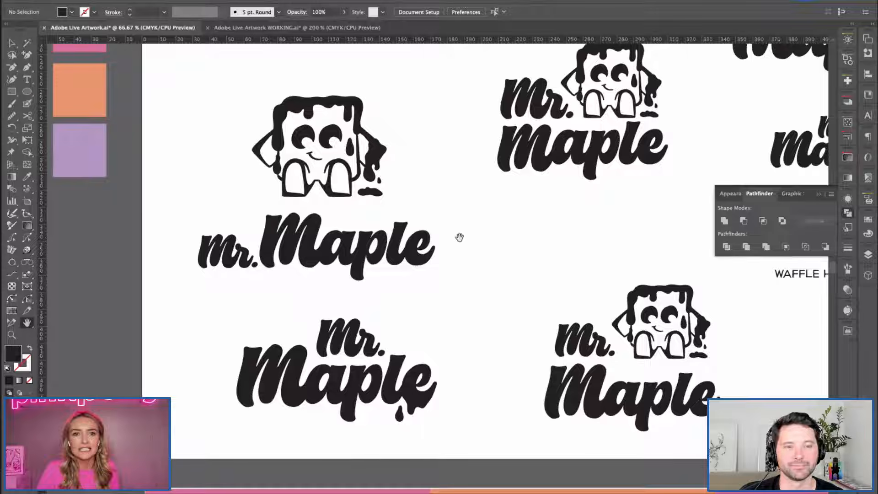
key("space")
left_click_drag(456, 306, 338, 357)
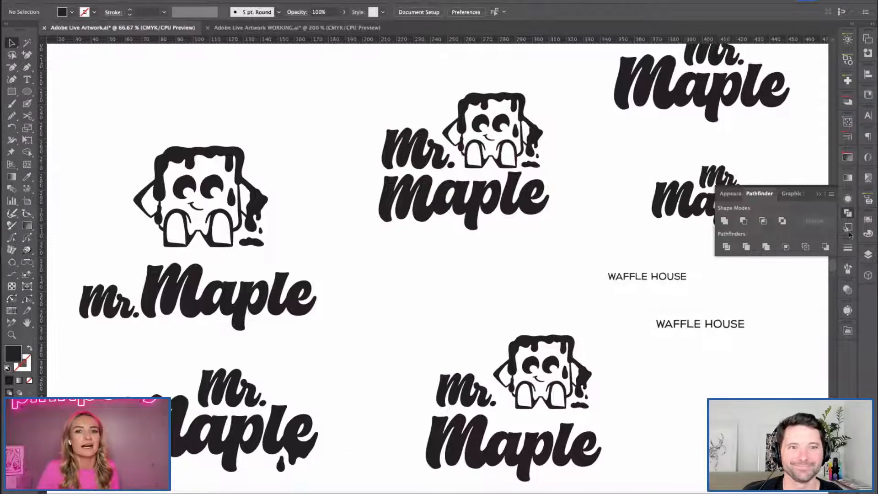
left_click(847, 212)
Copy the main character logo and the enlarged drip wordmark beneath it, and return to Adobe Live Artwork WORKING.ai.
left_click_drag(204, 250, 319, 364)
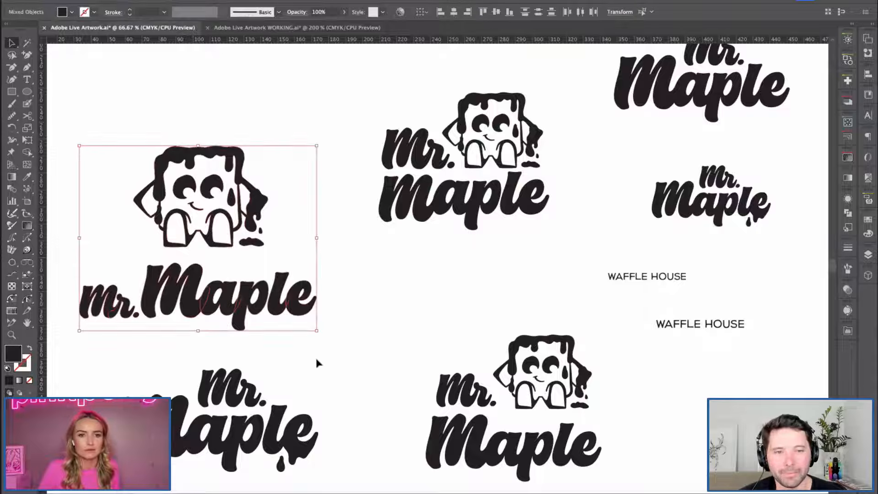
left_click(321, 324)
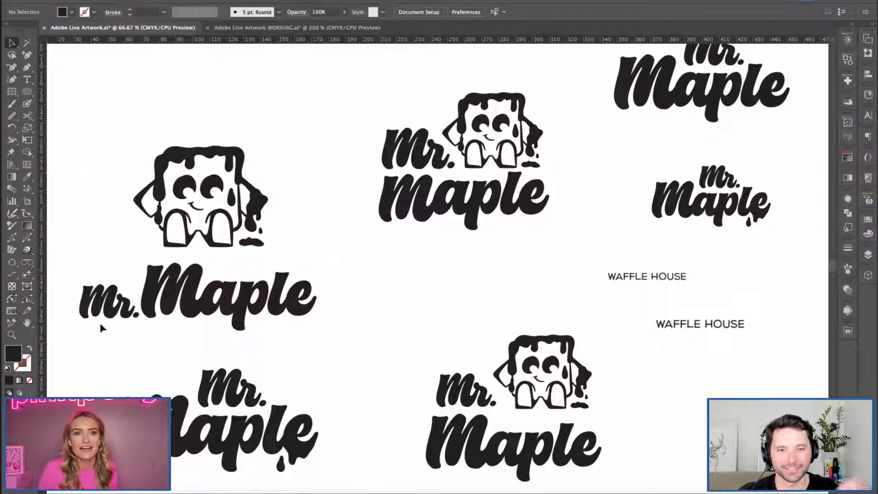
left_click_drag(106, 194, 356, 456)
key("super+c")
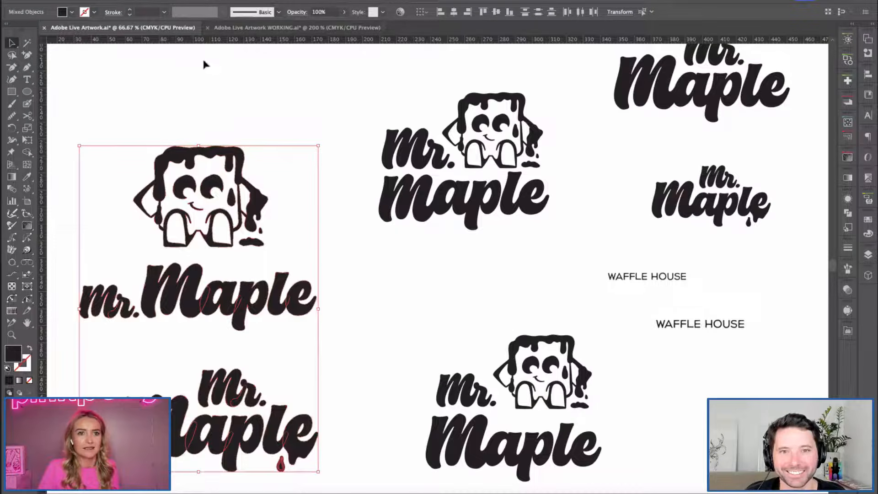
left_click(226, 27)
key("super+minus")
key("super+minus")
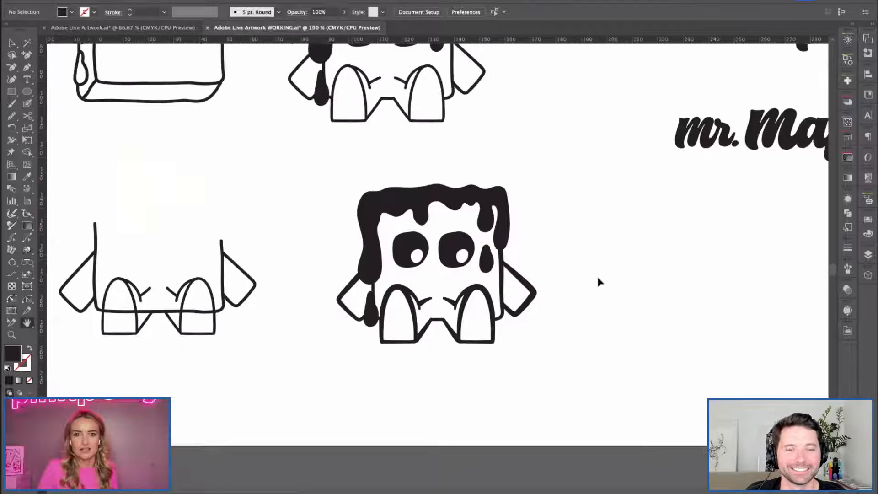
Extend the bottom edge of Artboard 1 downward by about 110 mm to make room beneath the characters.
left_click_drag(615, 222, 400, 211)
left_click_drag(411, 383, 590, 210)
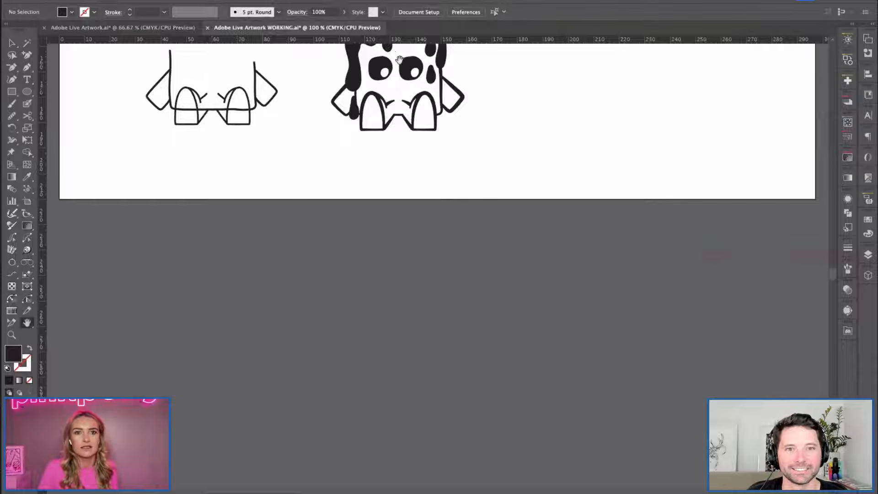
left_click(27, 201)
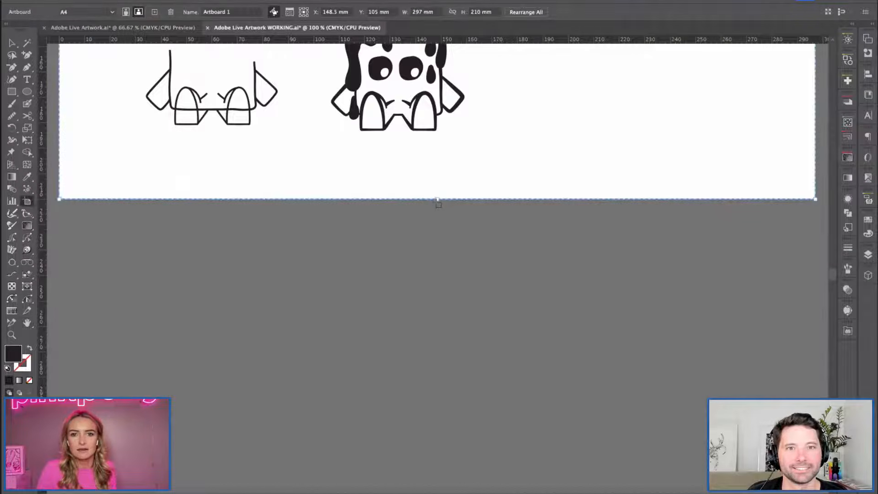
left_click_drag(437, 200, 435, 474)
Paste the copied character and Mr. Maple wordmarks and scale them together to about half size.
key("super+v")
key("s")
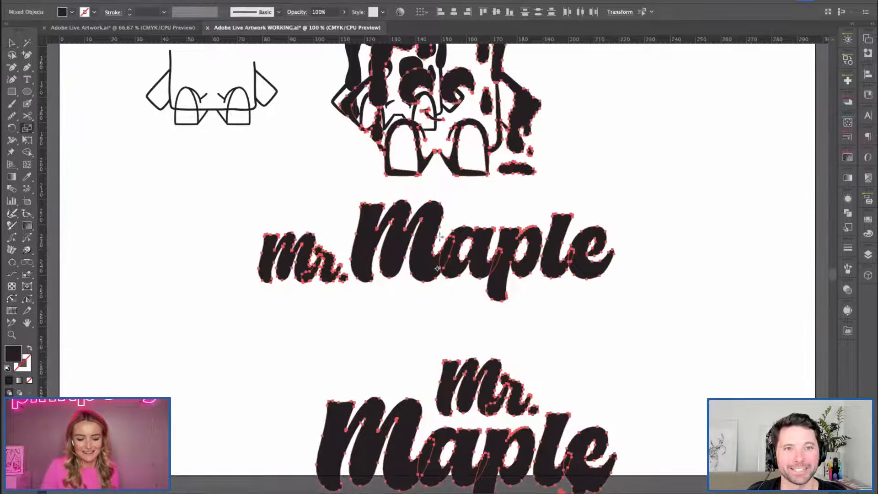
left_click_drag(600, 423, 524, 332)
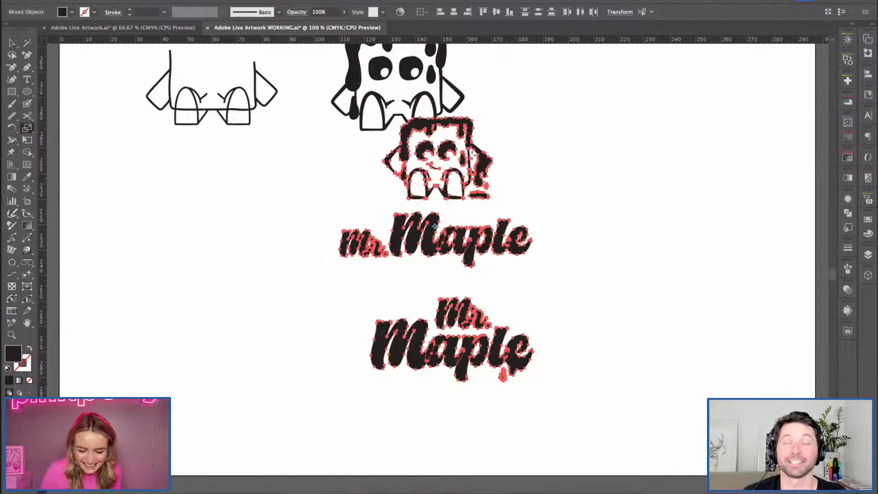
Move the pasted logos down into the empty artboard area and separate the small character to the left of the wordmarks.
key("v")
left_click_drag(423, 218, 271, 271)
left_click(399, 200)
left_click(346, 360)
left_click(277, 321)
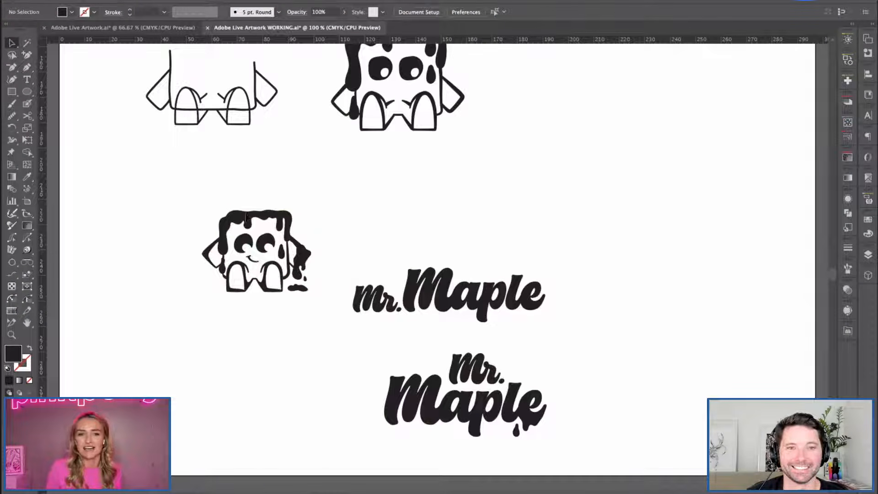
Thicken the inner lower-left corner of the larger character's right leg with a curved, black-filled Pen tool shape.
key("space")
left_click_drag(324, 196, 358, 257)
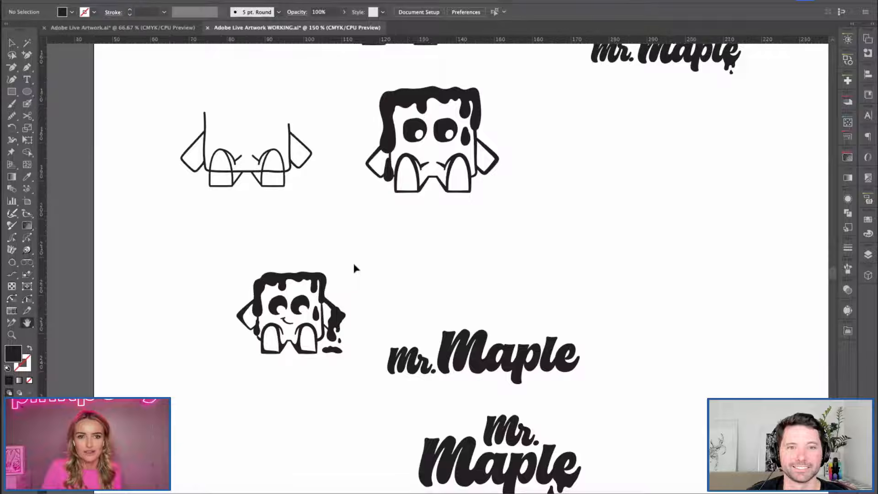
key("super+=")
key("space")
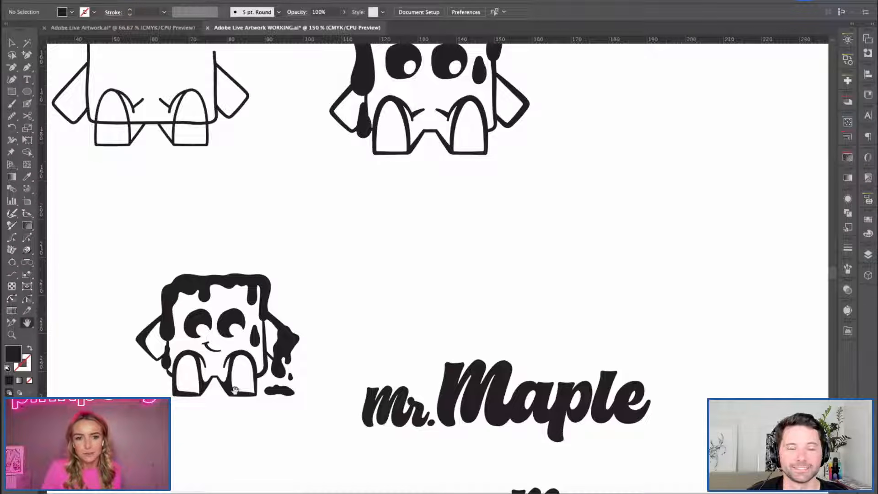
left_click_drag(382, 195, 425, 365)
key("super+=")
key("super+=")
key("super+=")
key("space")
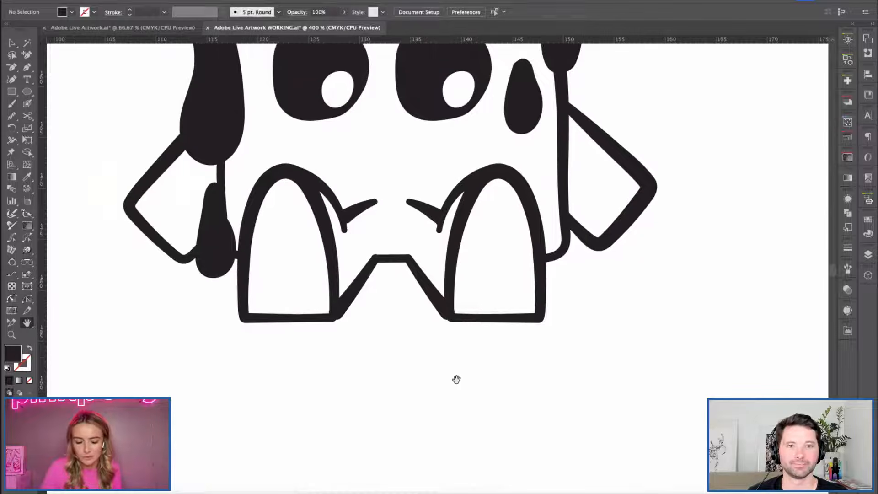
left_click_drag(525, 386, 410, 243)
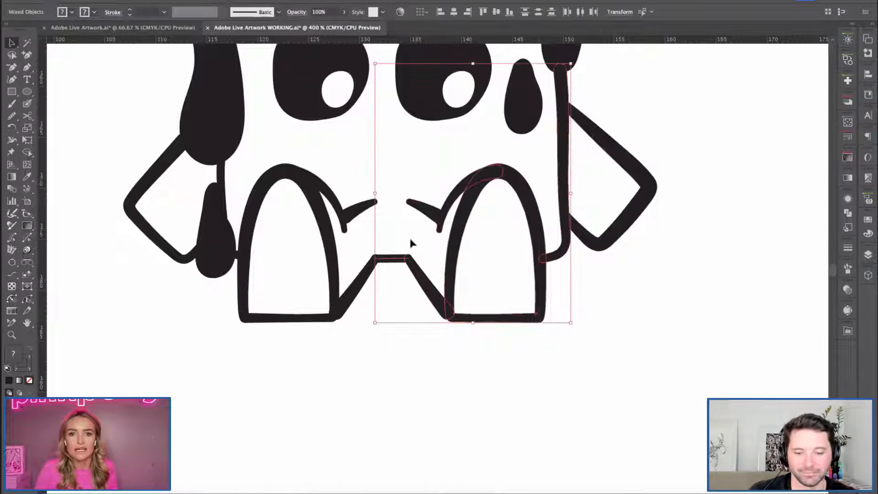
left_click(776, 271)
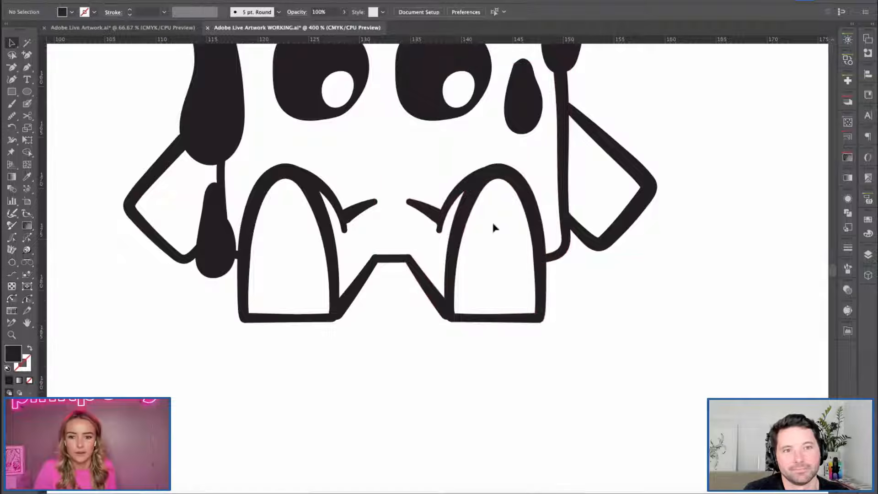
key("p")
left_click(456, 262)
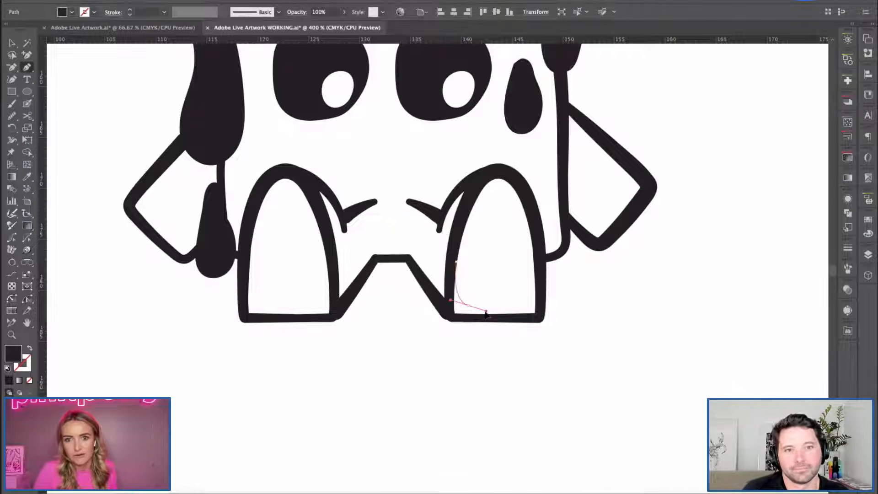
left_click(468, 306)
left_click(537, 314)
left_click(449, 317)
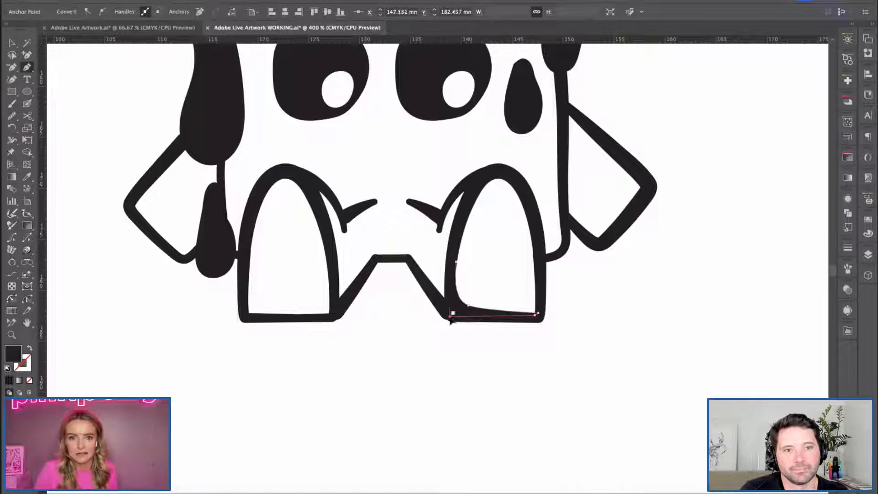
left_click_drag(456, 262, 471, 258)
key("v")
left_click(382, 405)
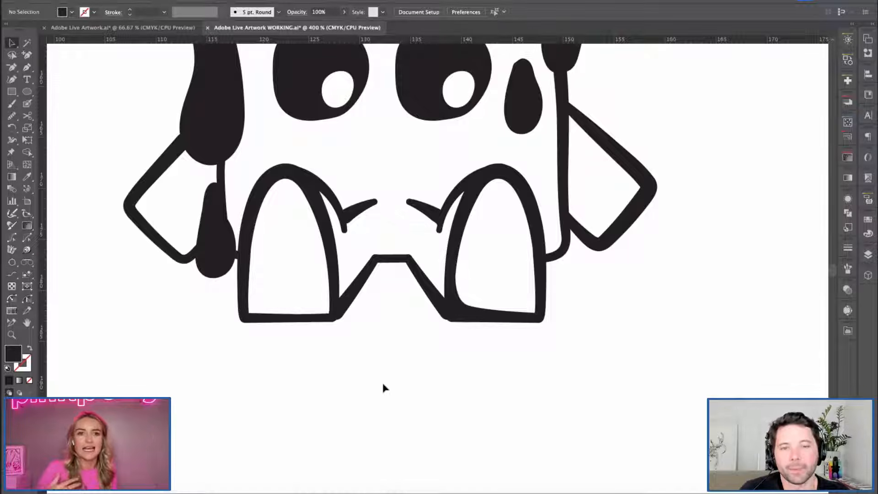
Move the pasted single-line Mr. Maple wordmark up so it sits level with the small character.
key("super+minus")
key("super+minus")
key("h")
key("super+minus")
key("super+minus")
key("super+minus")
scroll(411, 390, "down", 5)
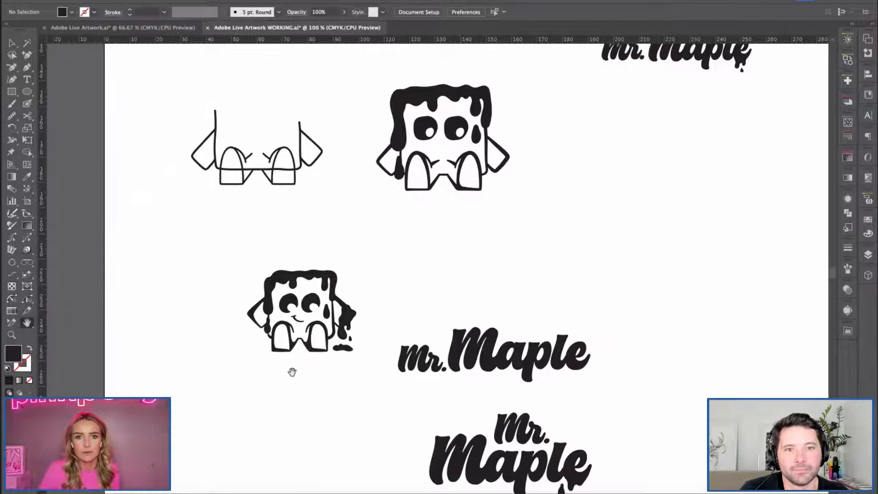
left_click_drag(468, 289, 427, 252)
key("v")
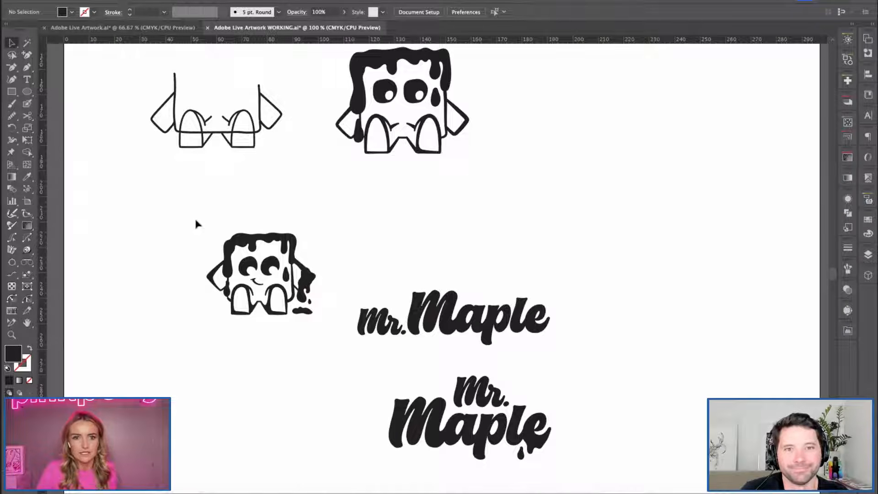
left_click_drag(427, 298, 433, 276)
key("super+minus")
left_click(346, 257)
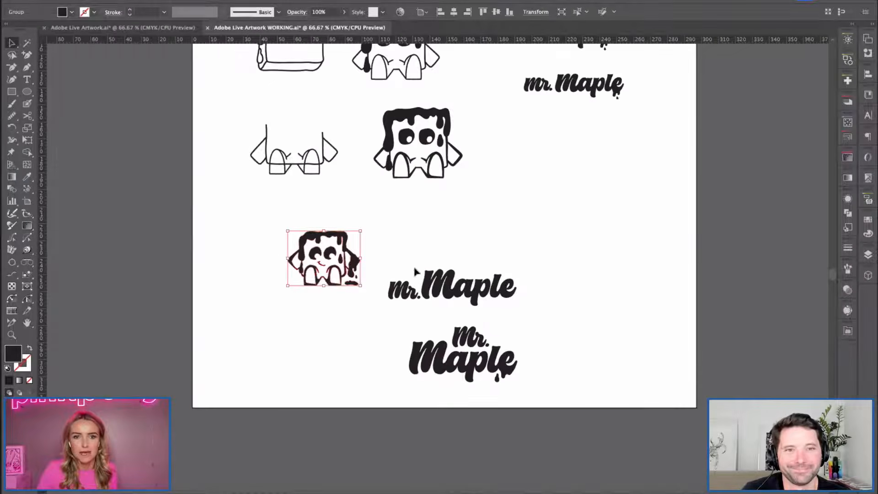
left_click(401, 291)
left_click_drag(389, 240, 507, 266)
left_click(578, 299)
Move the small character down so it sits midway in height between the two pasted wordmarks.
key("h")
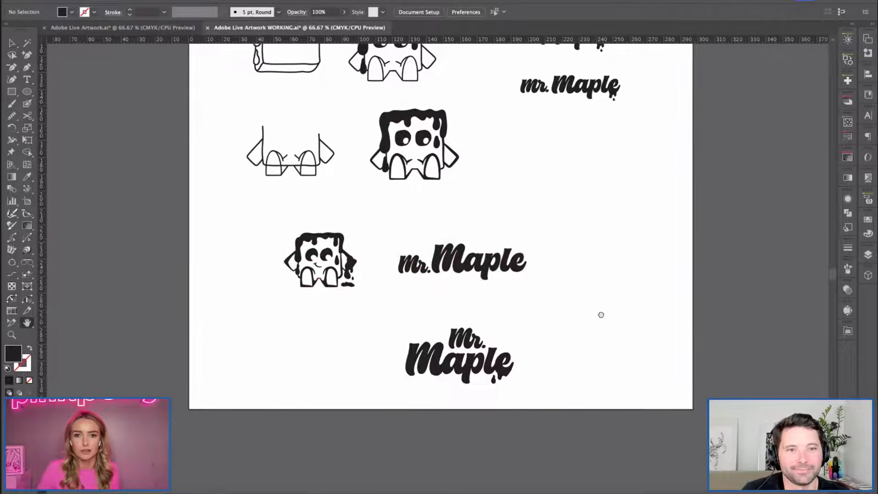
left_click_drag(600, 314, 472, 335)
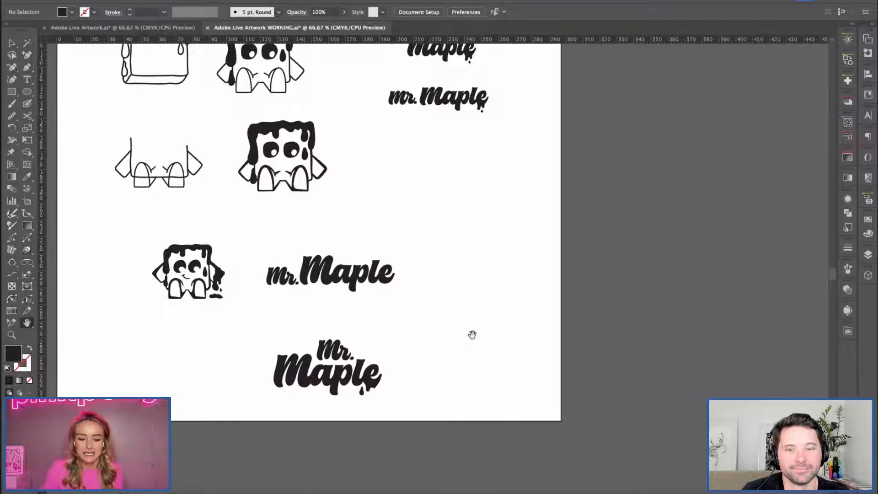
key("v")
left_click_drag(180, 252, 188, 295)
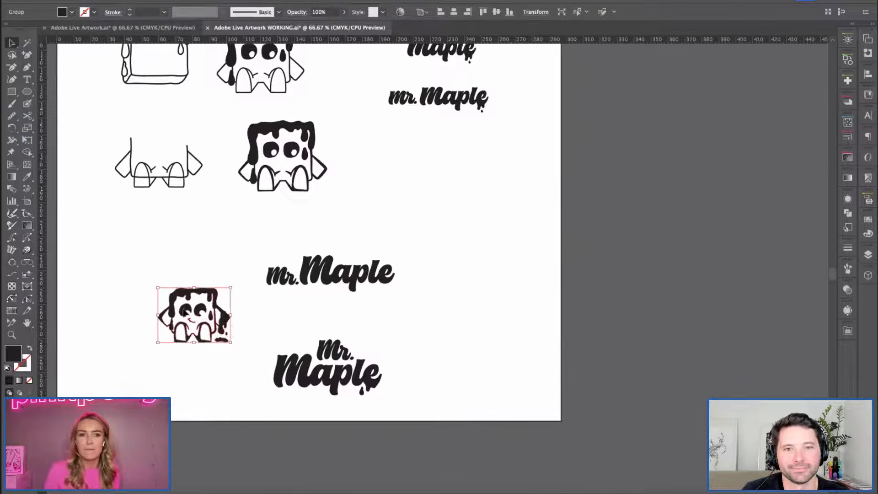
Create a new artboard to the right of the main one and set its size to 90 × 90 mm.
key("space")
left_click_drag(447, 243, 255, 279)
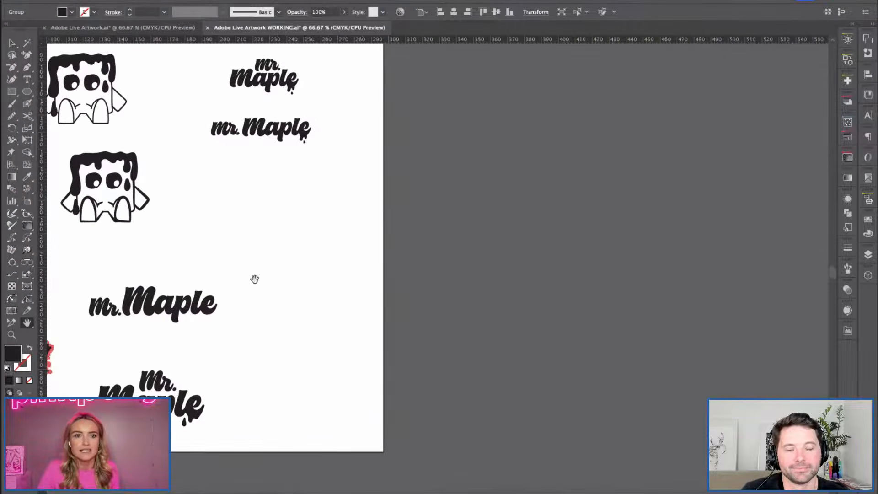
left_click(27, 201)
left_click_drag(420, 79, 507, 181)
left_click_drag(545, 225, 571, 242)
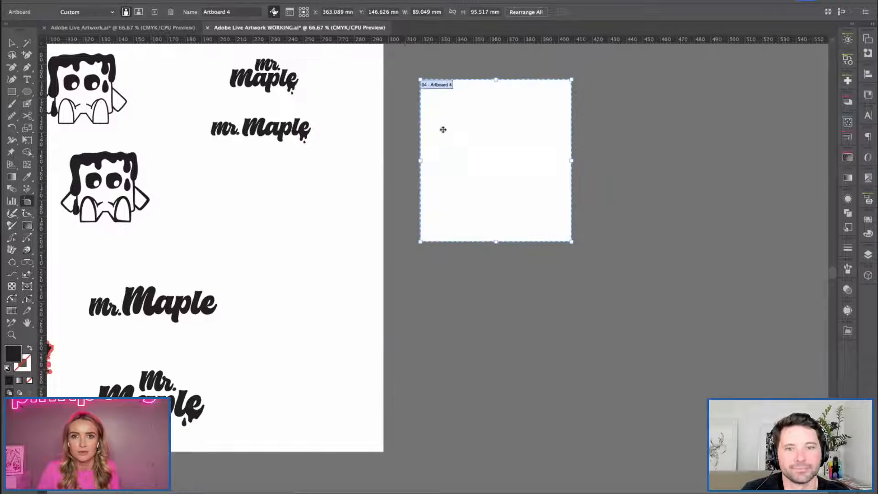
left_click(426, 11)
type("90")
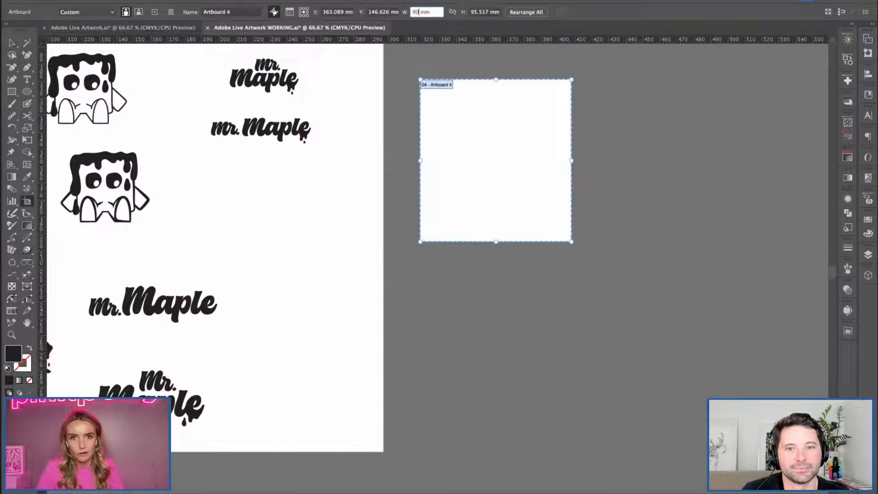
key("Tab")
type("90")
key("Tab")
left_click(12, 44)
Duplicate the 90 mm square artboard twice to the right to form a row of three.
left_click(28, 201)
left_click_drag(470, 210, 634, 224)
key("space")
left_click_drag(573, 322, 459, 316)
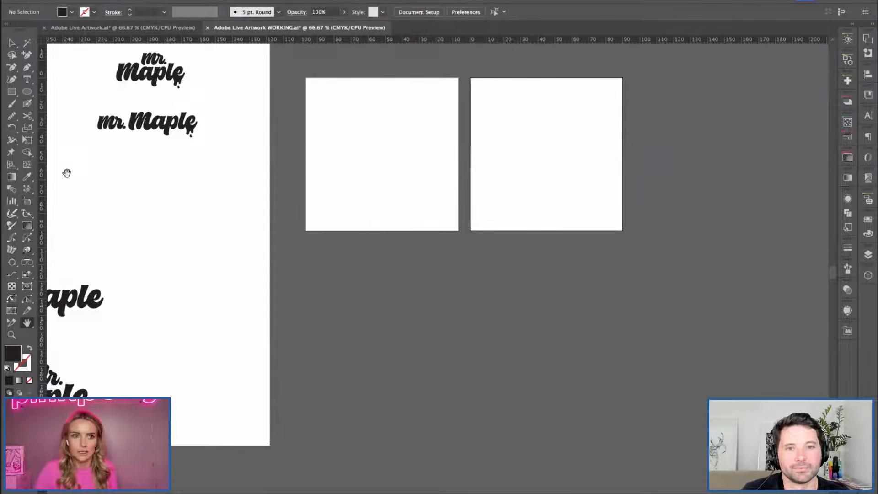
left_click(28, 202)
key("super+shift+a")
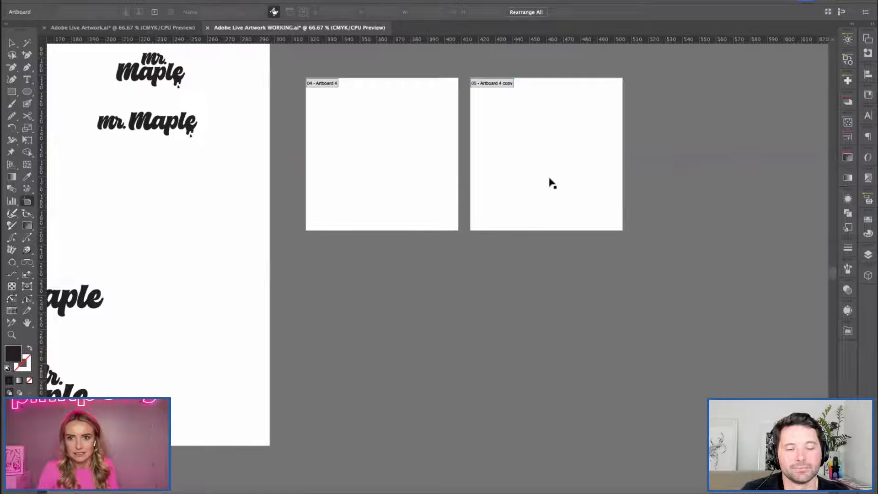
left_click(545, 161)
left_click_drag(526, 168, 687, 190)
Shift the first and third square artboards closer to the middle one so narrow, even gaps separate them.
left_click_drag(369, 198, 376, 193)
left_click(656, 205)
key("Left")
key("Left")
key("Left")
key("Left")
key("Left")
key("Left")
key("Left")
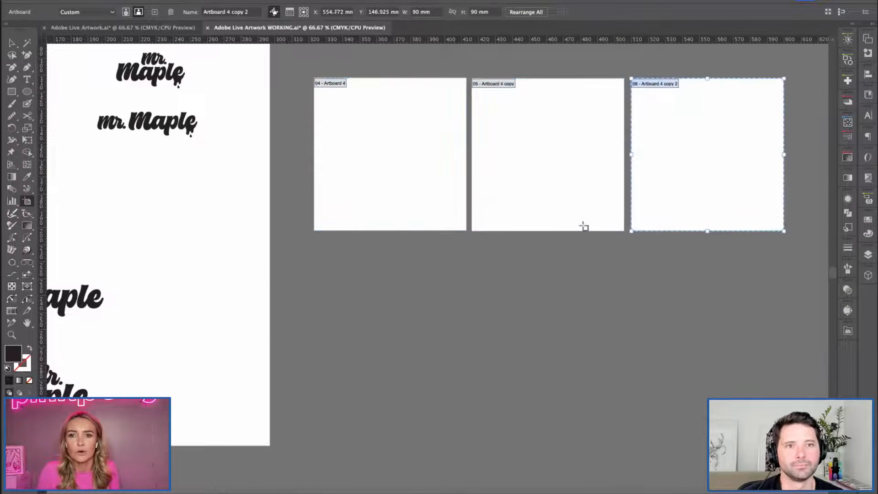
key("Left")
key("Left")
Duplicate the row of three square artboards downward twice to build a 3 × 3 grid.
left_click(525, 191, "shift")
left_click(440, 154, "shift")
left_click_drag(543, 141, 531, 286)
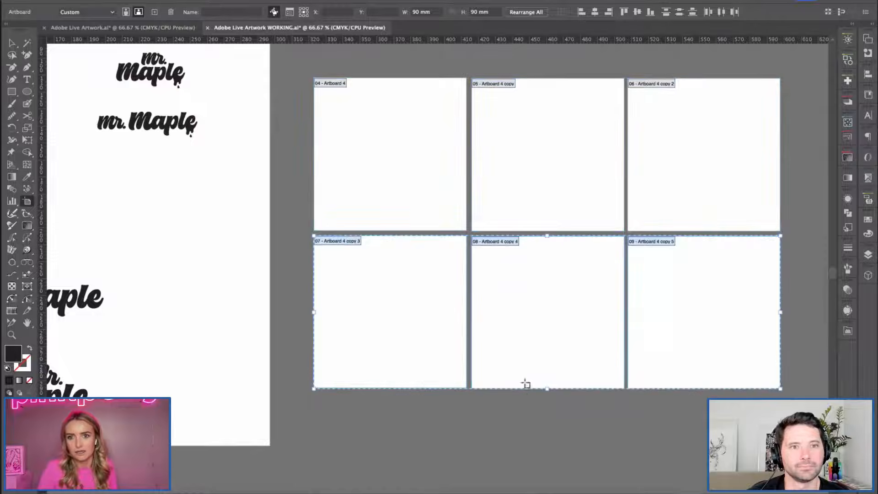
scroll(571, 201, "down", 5)
left_click_drag(548, 167, 541, 298)
left_click_drag(545, 192, 550, 326)
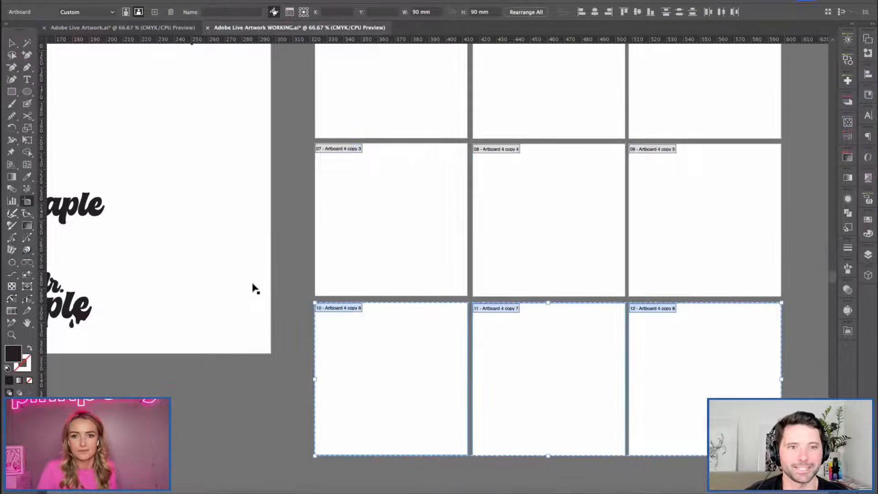
key("v")
Draw a rectangle covering the first artboard of the grid and fill it with the pink swatch.
key("space")
left_click_drag(287, 202, 316, 232)
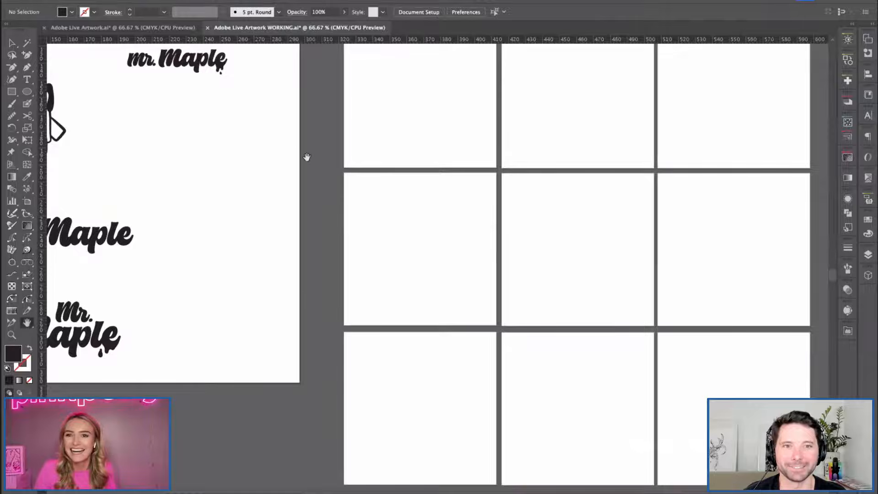
key("ctrl+minus")
left_click_drag(315, 245, 177, 169)
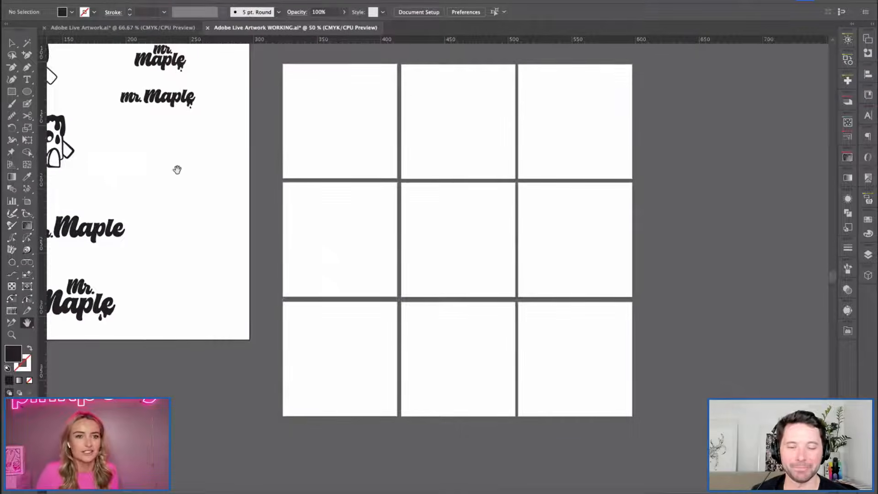
left_click_drag(192, 260, 291, 273)
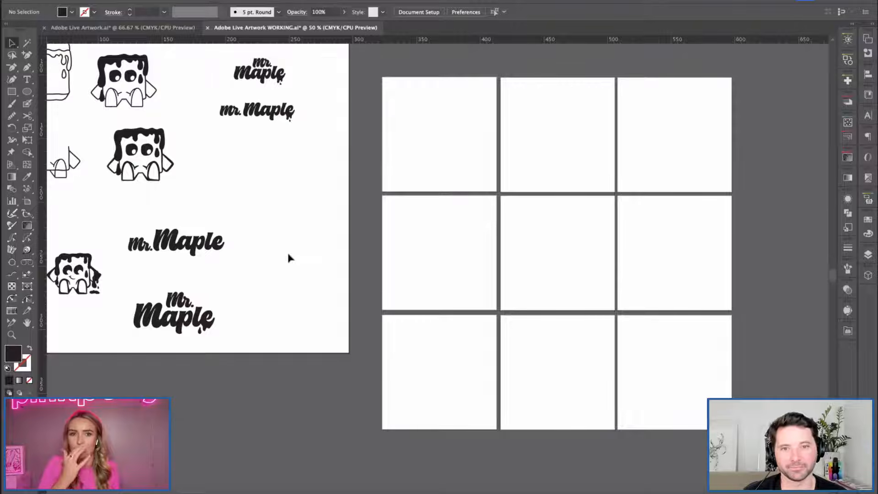
key("m")
left_click_drag(383, 77, 498, 194)
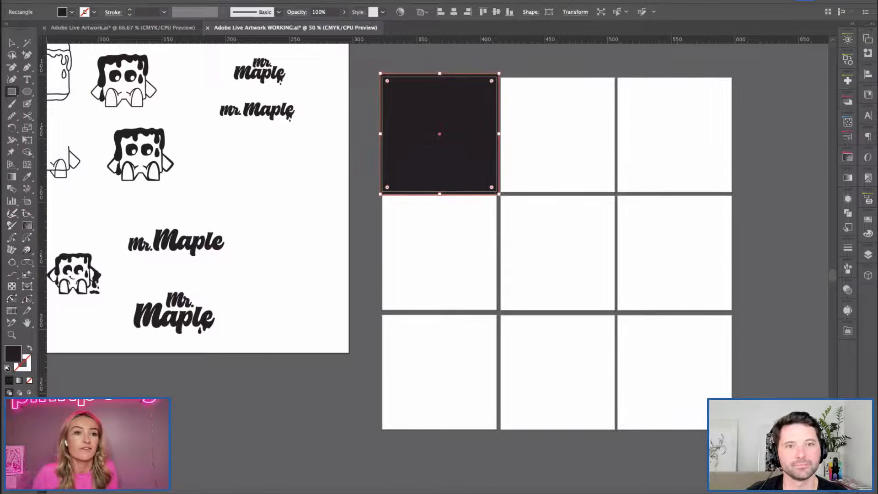
left_click(71, 13)
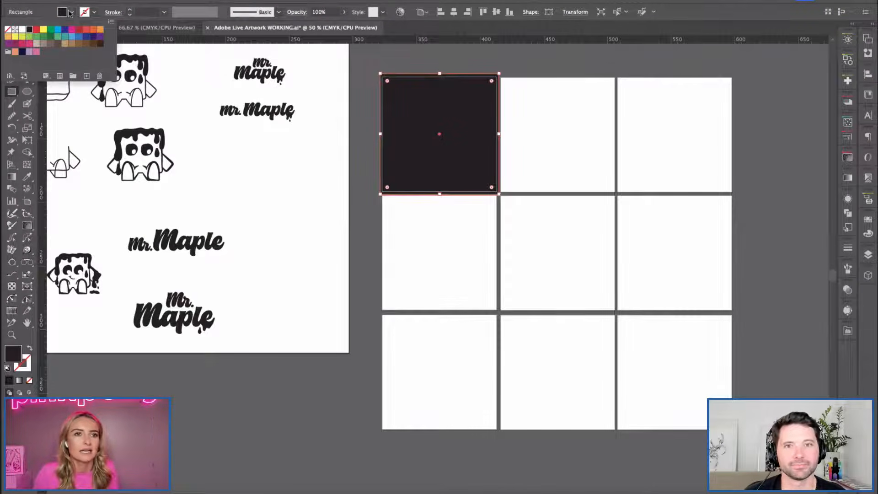
left_click(37, 53)
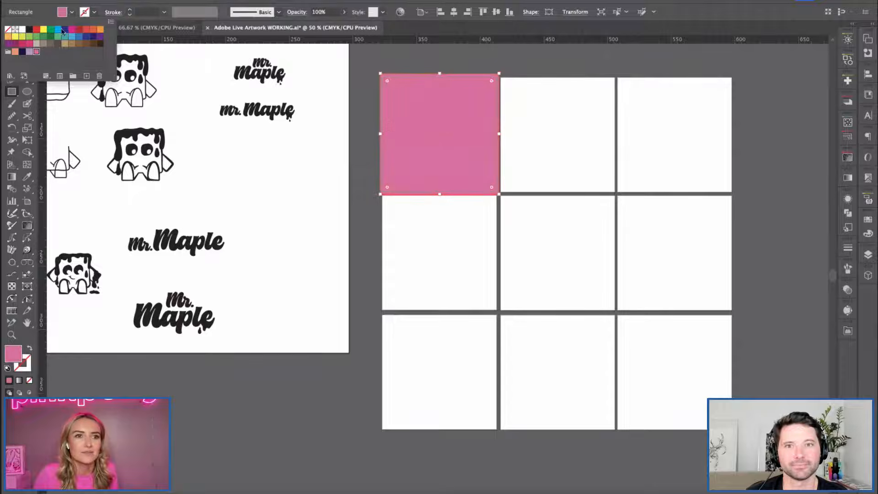
left_click(72, 12)
Adjust two opposite corners of the pink rectangle to fit the edges of its artboard.
key("v")
left_click_drag(380, 73, 382, 76)
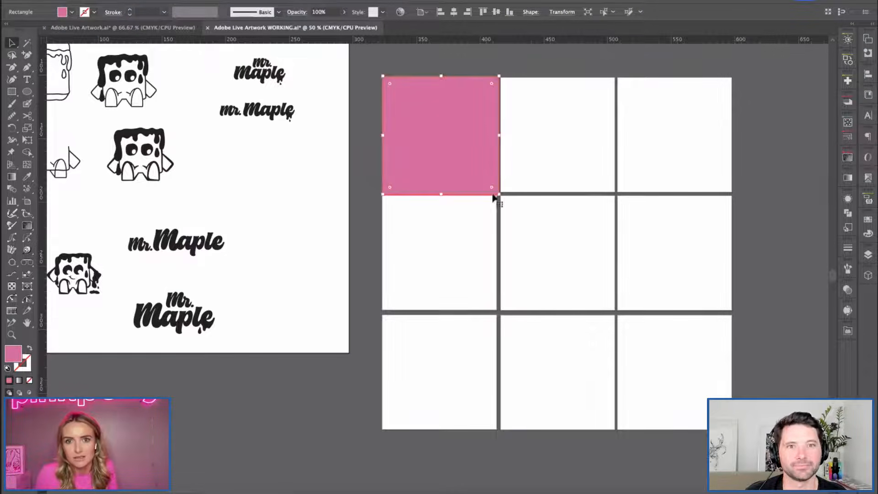
left_click_drag(499, 194, 498, 193)
Copy the stacked Mr. Maple wordmark and place the copy on the pink square of the grid.
left_click(174, 315)
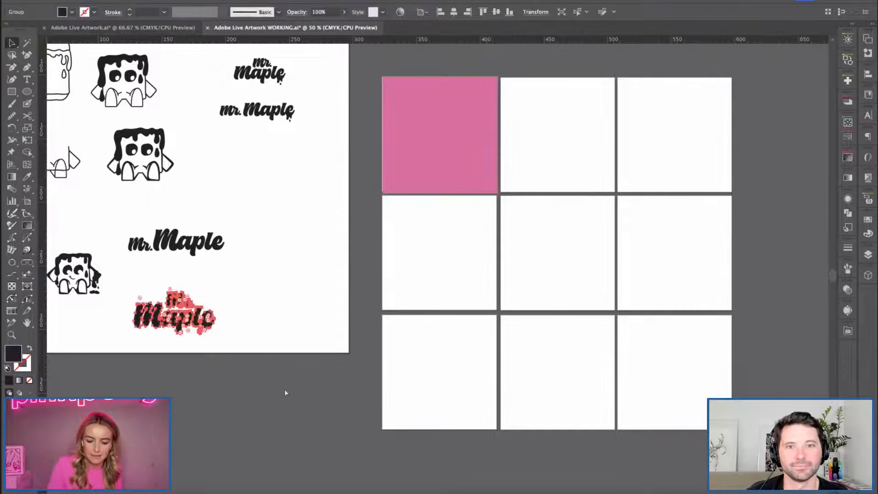
key("ctrl+c")
key("ctrl+v")
left_click_drag(445, 275, 443, 141)
Fill the wordmark copy with the dark navy swatch and centre it on the pink artboard at a slightly smaller size.
left_click(68, 14)
left_click(22, 52)
left_click_drag(480, 153, 471, 150)
left_click(454, 13)
left_click(496, 12)
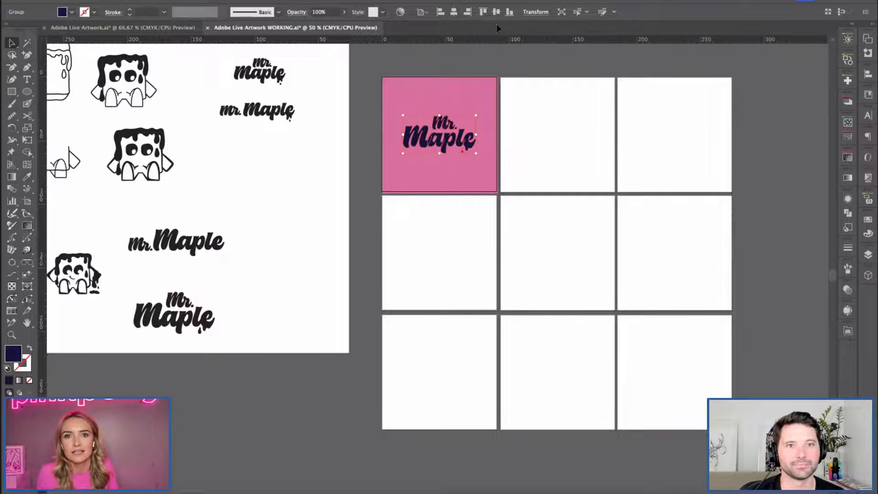
Adjust the outer vertical edge of the pink rectangle to fit its artboard.
left_click(385, 268)
left_click(412, 185)
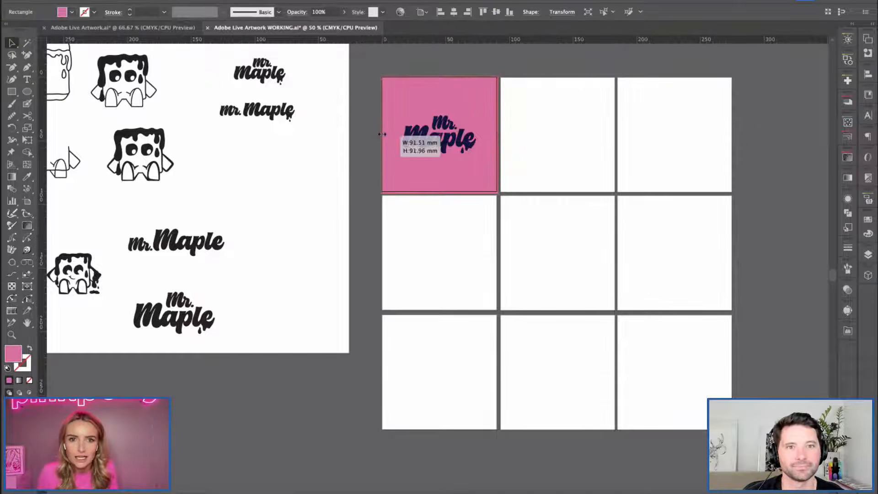
left_click(336, 291)
Duplicate the pink square onto the second artboard of the first row and fill the copy with the orange swatch.
left_click_drag(298, 238, 344, 251)
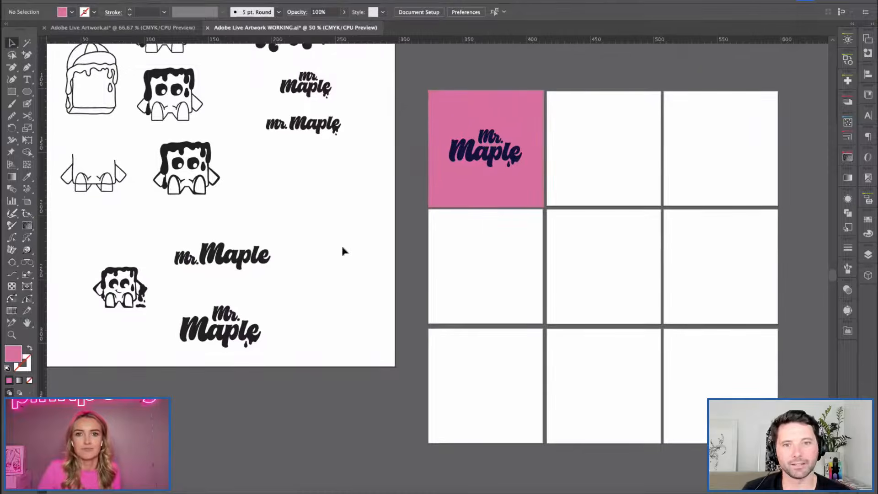
left_click_drag(474, 108, 575, 111)
left_click(72, 13)
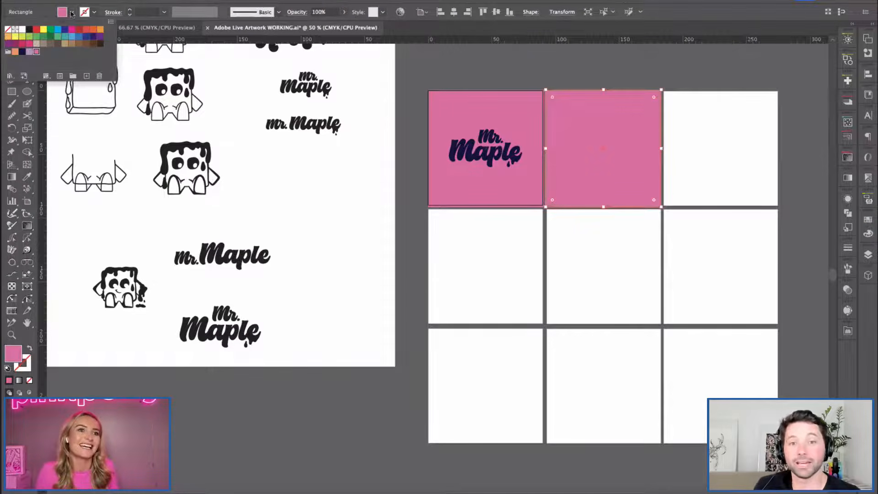
left_click(16, 54)
key("Escape")
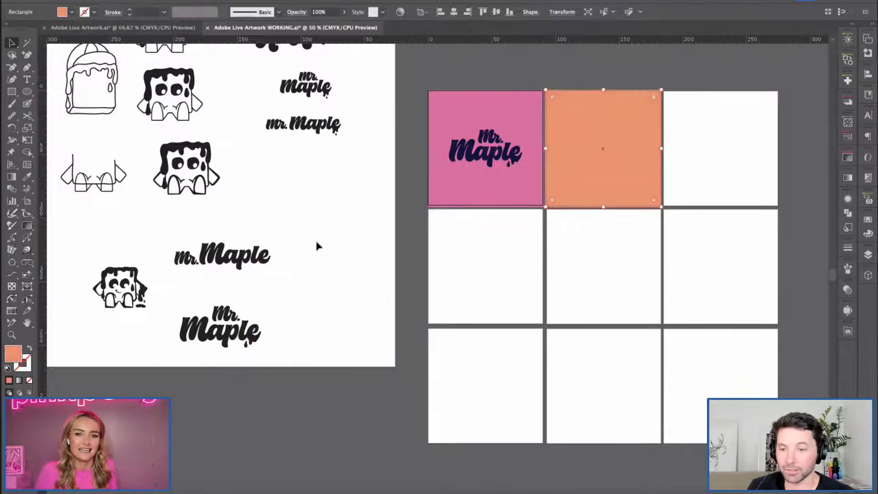
Duplicate the orange square onto the third artboard of the first row and fill the copy with the lilac swatch.
left_click(315, 240)
left_click_drag(513, 211, 364, 229)
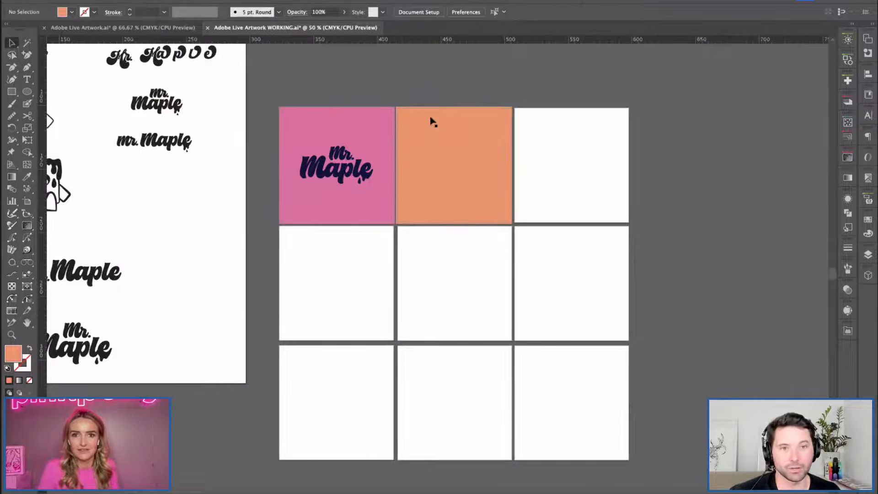
left_click(545, 135)
left_click(72, 13)
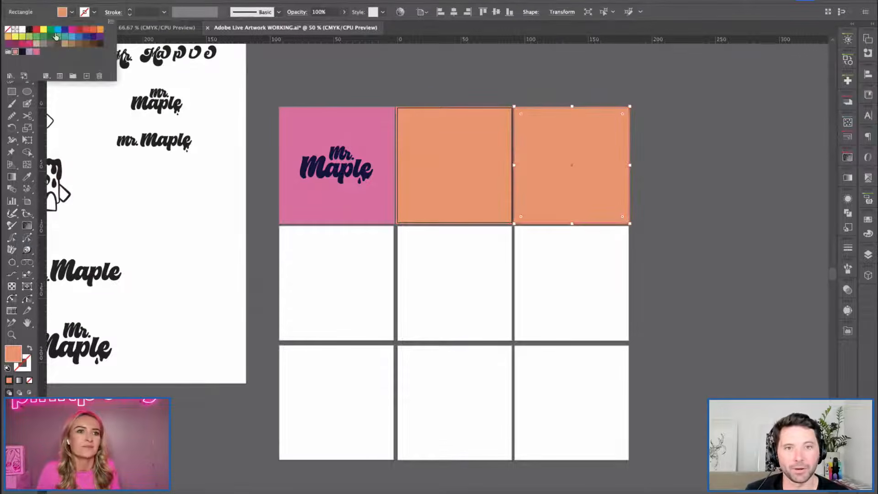
left_click(29, 52)
left_click(340, 213)
left_click(359, 233)
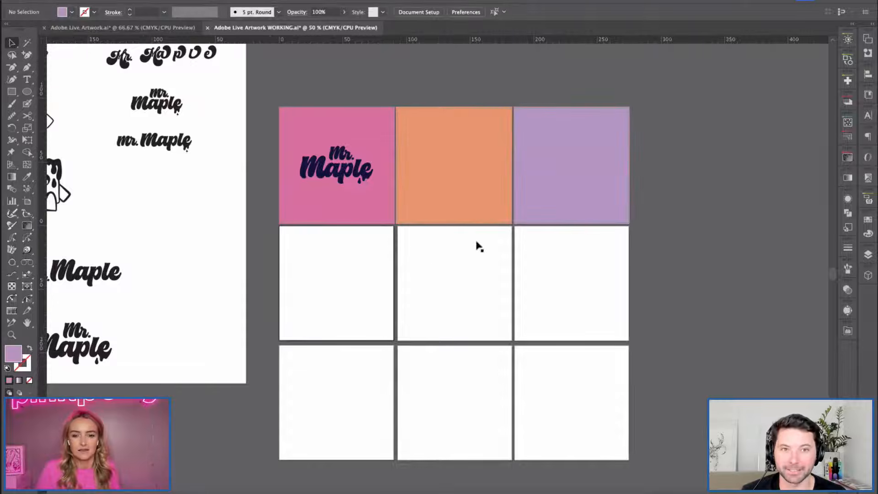
Change the fill of the third square in the first row to the dark navy swatch.
left_click(555, 173)
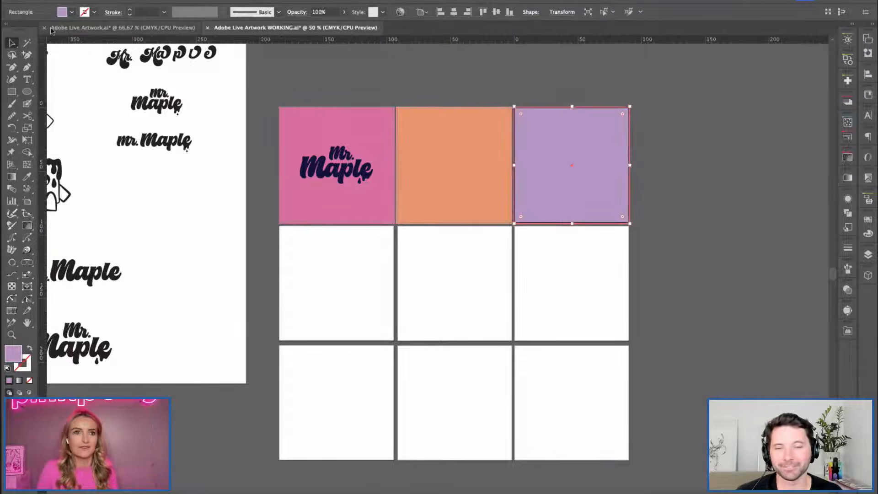
left_click(72, 12)
left_click(22, 52)
left_click(332, 79)
Duplicate the three coloured squares onto the middle row and nudge the copies up to fit their artboards.
left_click(444, 151, "shift")
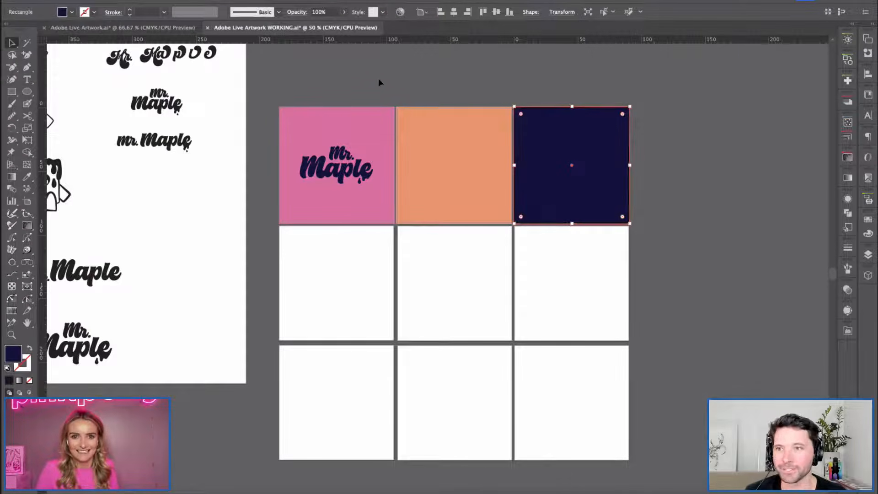
left_click(375, 113, "shift")
left_click_drag(536, 137, 540, 266)
key("Up")
key("Up")
key("Up")
key("Up")
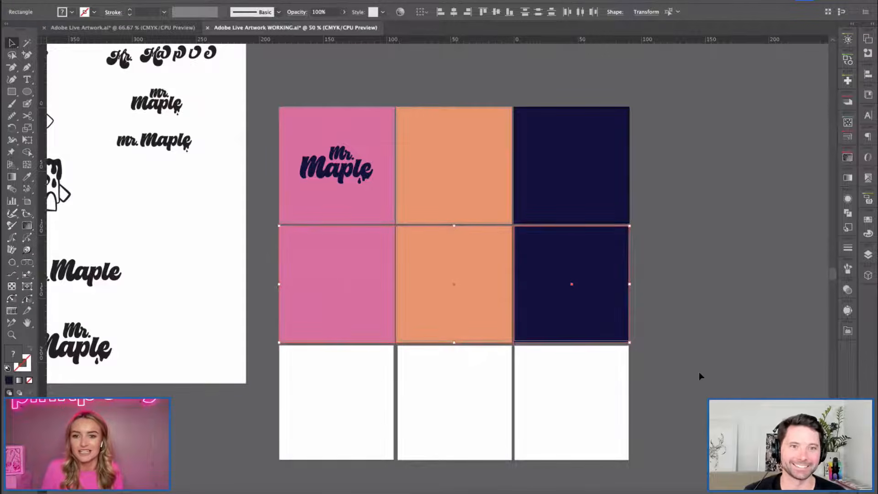
key("Up")
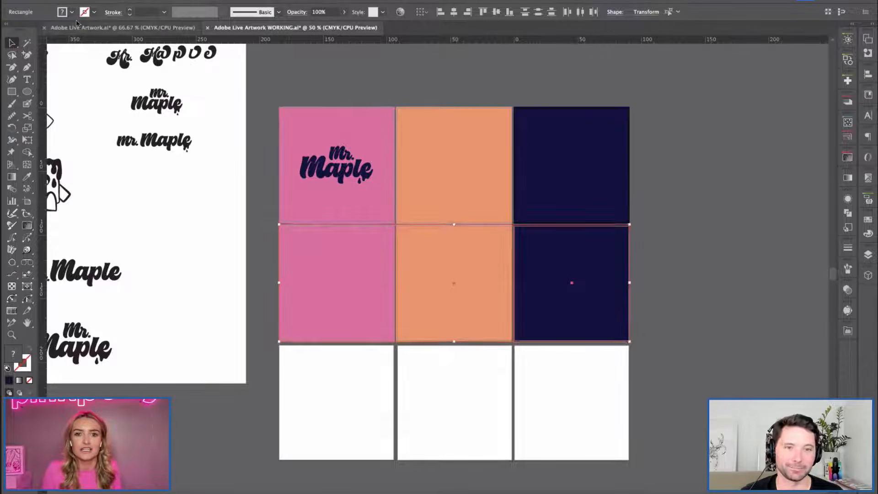
Recolour the third square of the middle row with pink sampled from the first square of the grid.
left_click(72, 12)
left_click(210, 200)
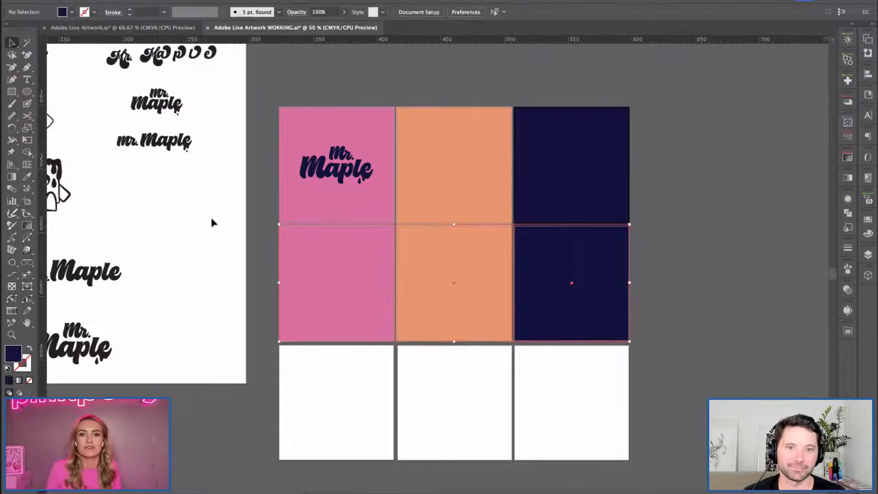
left_click(558, 327)
key("i")
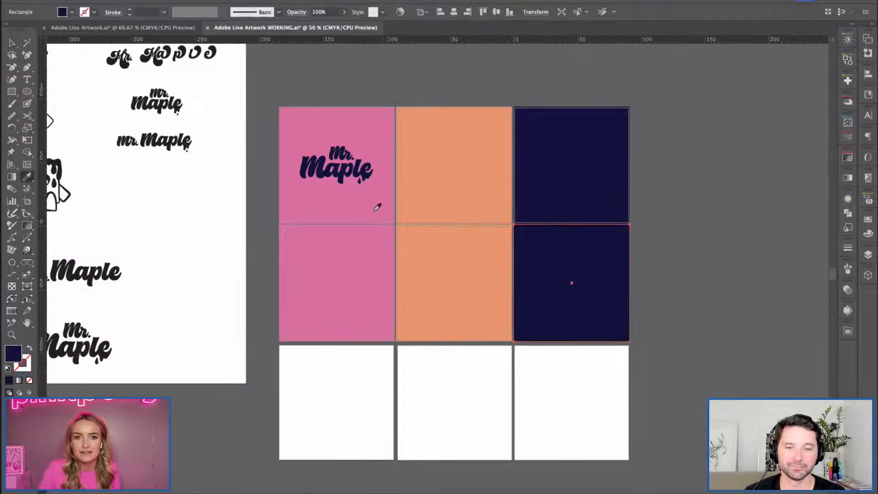
left_click(373, 214)
key("v")
left_click(611, 405)
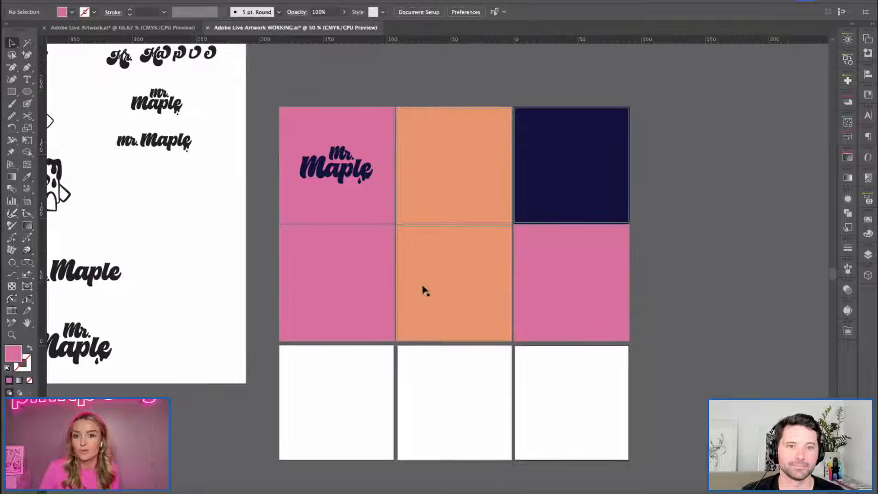
Fill the centre square of the grid with the lilac swatch.
left_click(471, 270)
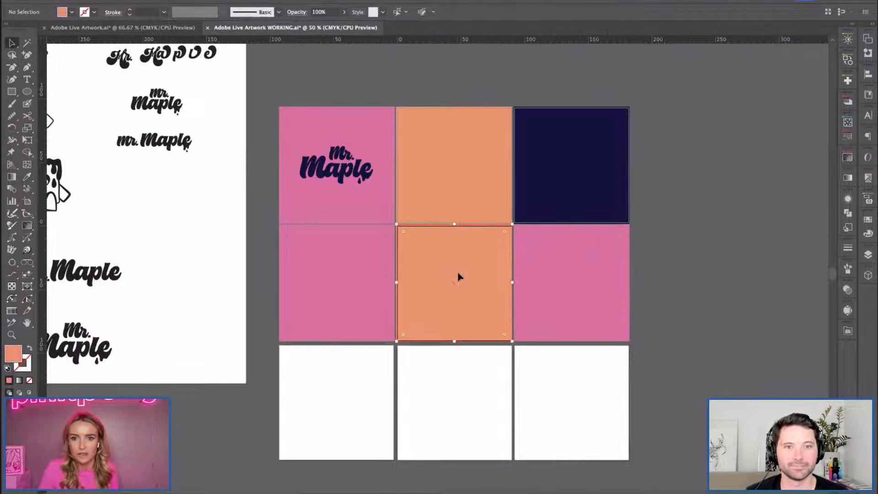
left_click(86, 12)
left_click(325, 284)
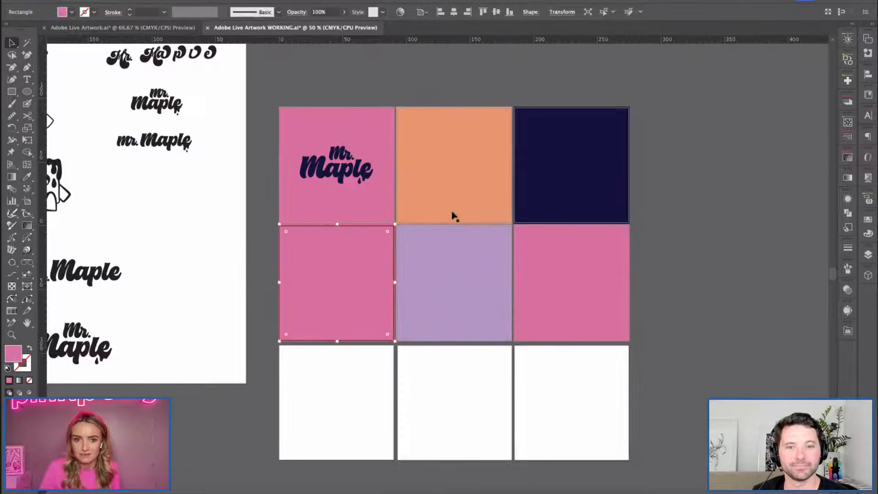
left_click_drag(553, 134, 533, 170)
key("v")
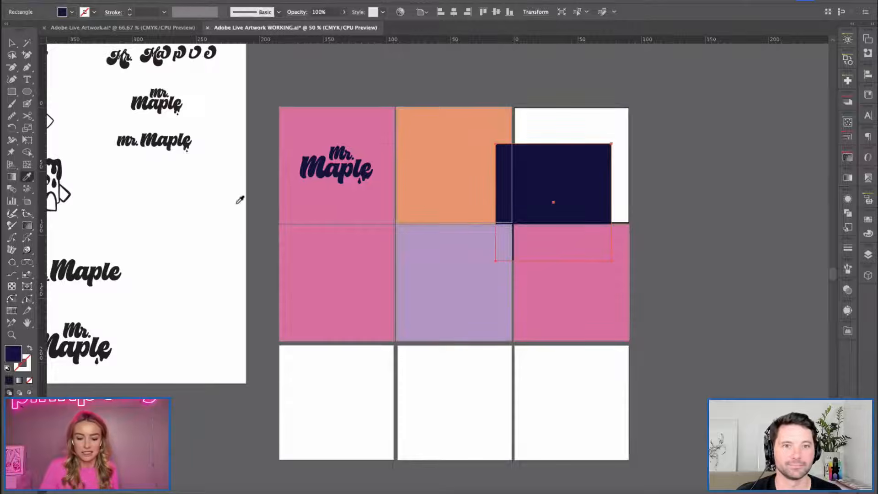
left_click(226, 220)
left_click(317, 265)
key("ctrl+z")
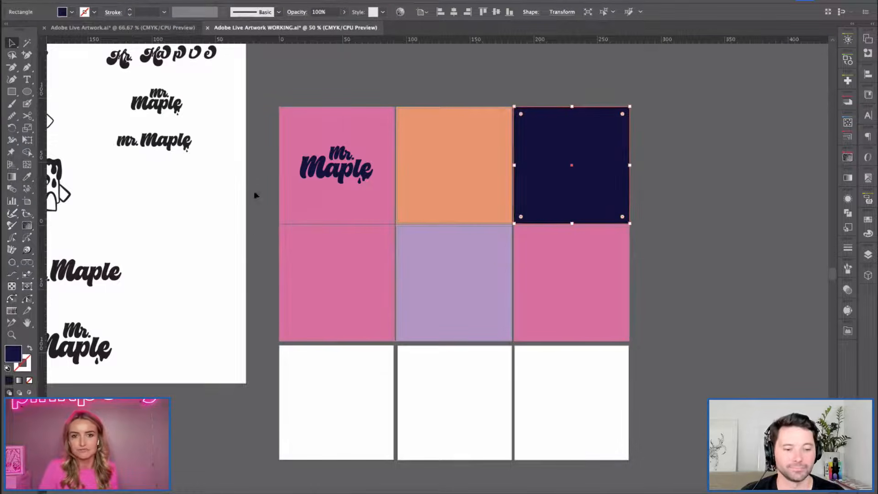
Recolour the first square of the middle row with dark navy sampled from the navy square in the first row.
left_click(283, 269)
key("i")
left_click(560, 184)
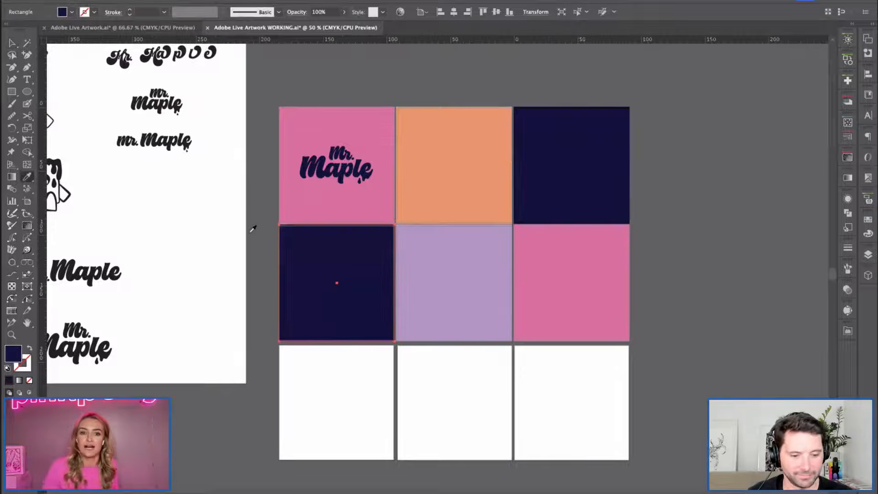
left_click(215, 288)
key("v")
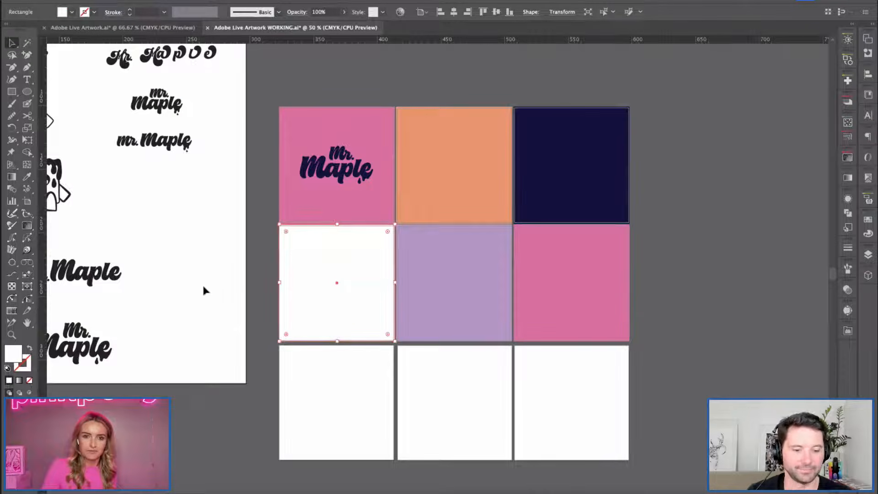
key("ctrl+z")
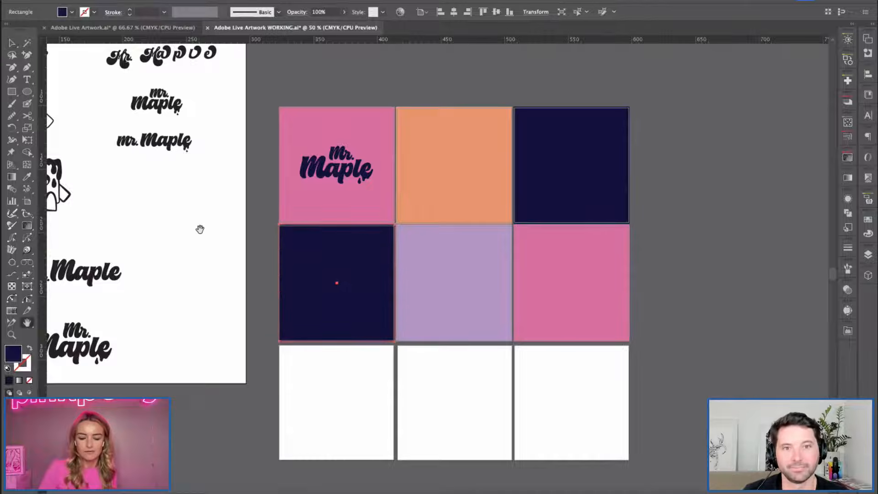
left_click_drag(200, 229, 234, 185)
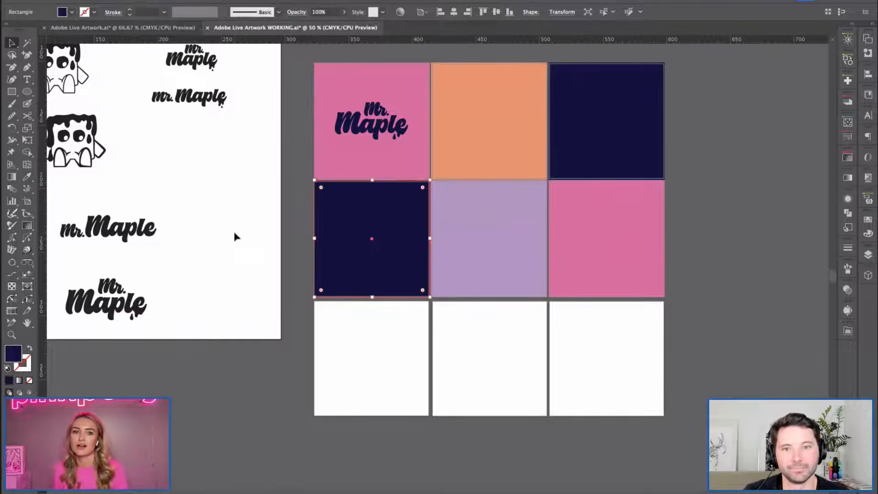
left_click_drag(223, 258, 288, 268)
left_click(158, 293)
left_click(287, 336)
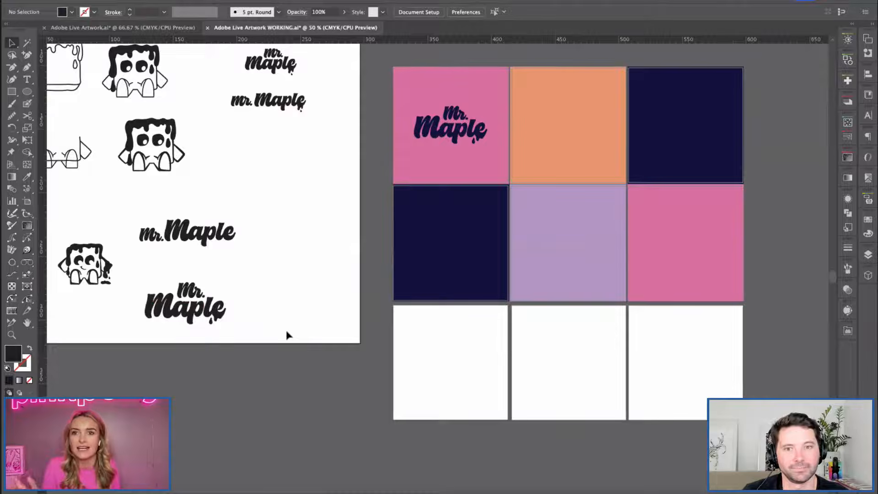
left_click(215, 315)
left_click(244, 324)
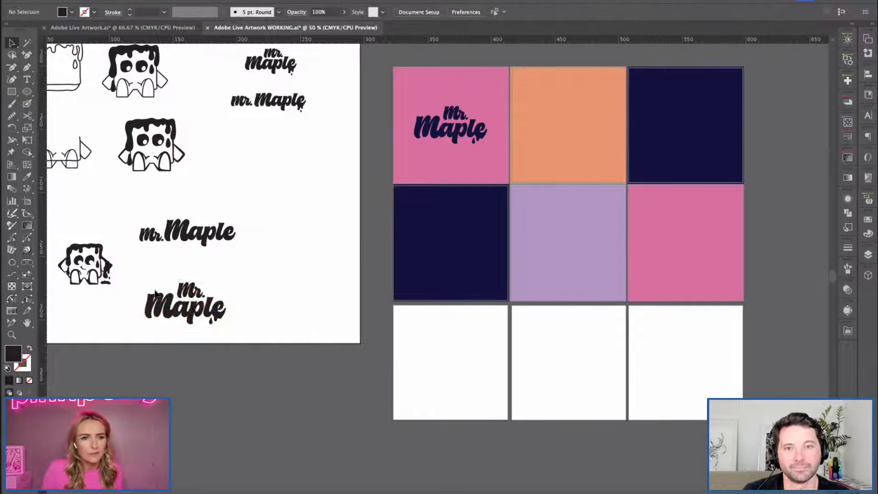
Copy the waffle character with the dripping arm onto the orange square and enlarge it slightly.
left_click(71, 251)
left_click_drag(476, 185, 299, 314)
key("ctrl+v")
key("ctrl+equal")
key("ctrl+equal")
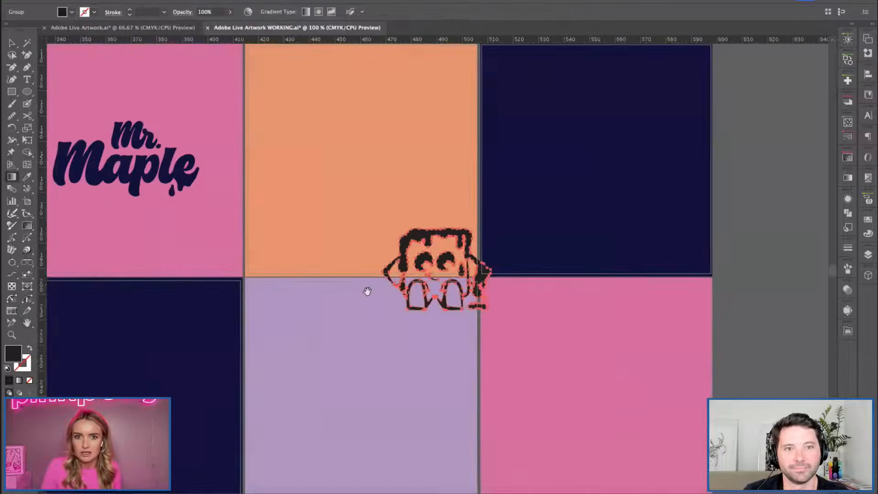
key("v")
left_click_drag(429, 237, 363, 122)
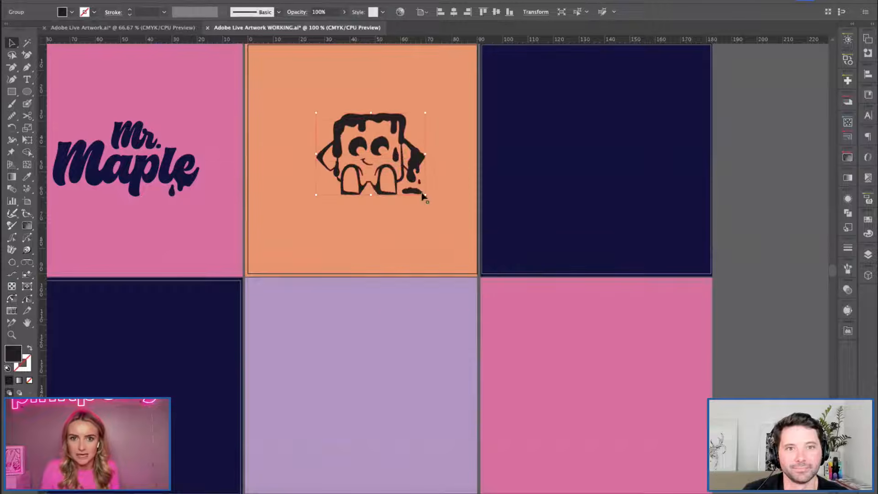
left_click_drag(440, 221, 440, 221)
Recolour the character copy with dark navy sampled from the wordmark on the pink square.
key("i")
left_click(192, 172)
left_click_drag(286, 189, 371, 251)
key("v")
Centre the navy character horizontally and vertically on the orange artboard.
left_click(455, 12)
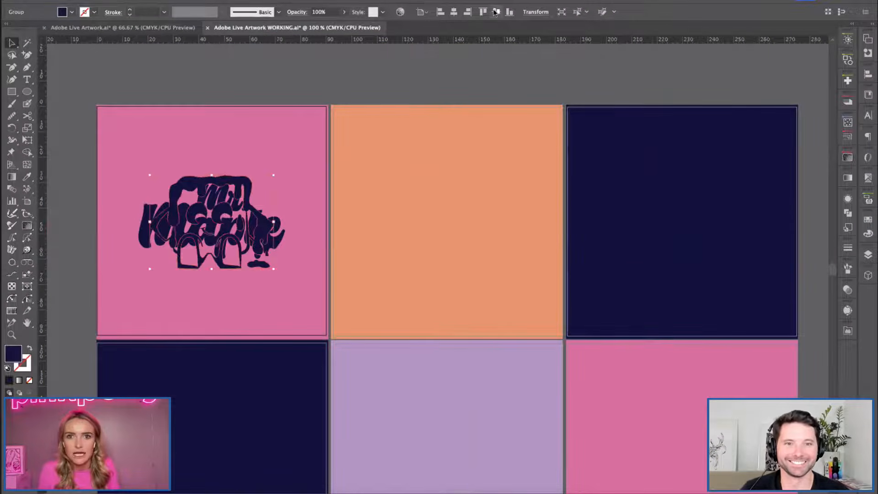
left_click_drag(237, 205, 472, 205)
key("super+shift+a")
left_click(484, 202)
left_click(454, 12)
left_click(497, 13)
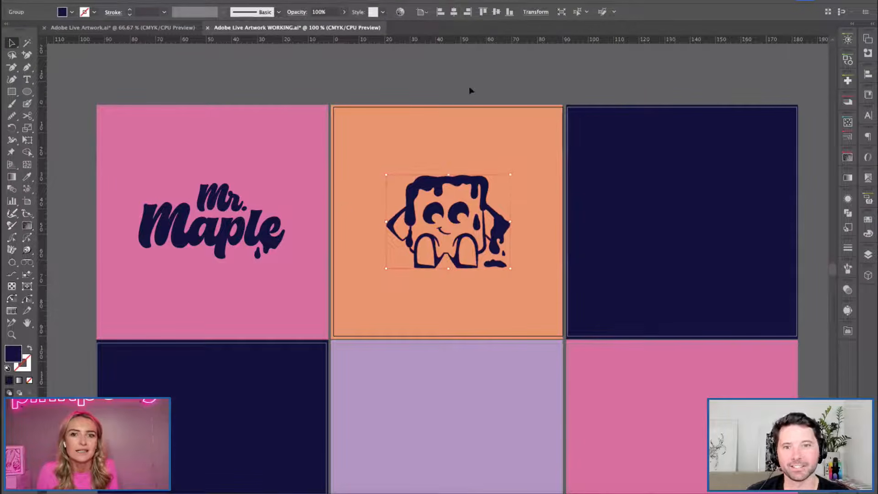
left_click(468, 93)
Examine the wordmark and character squares together with the rest of the coloured grid.
left_click_drag(394, 326, 361, 304)
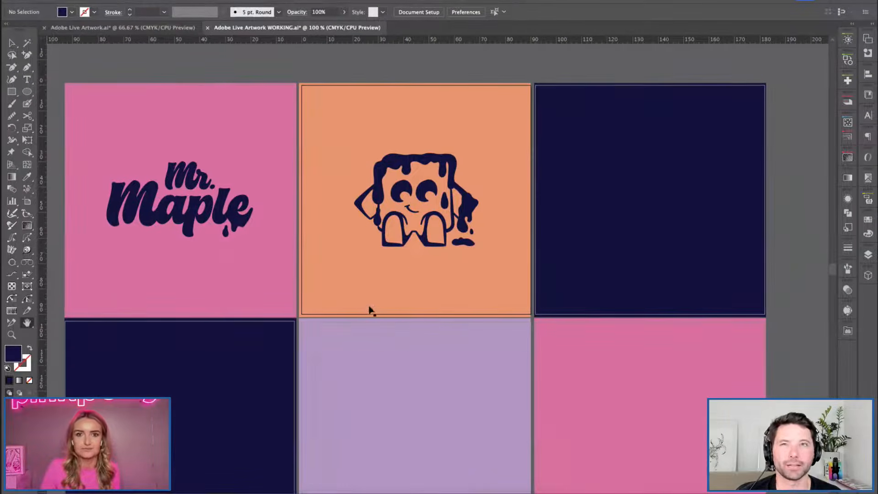
key("super+minus")
left_click_drag(139, 163, 120, 147)
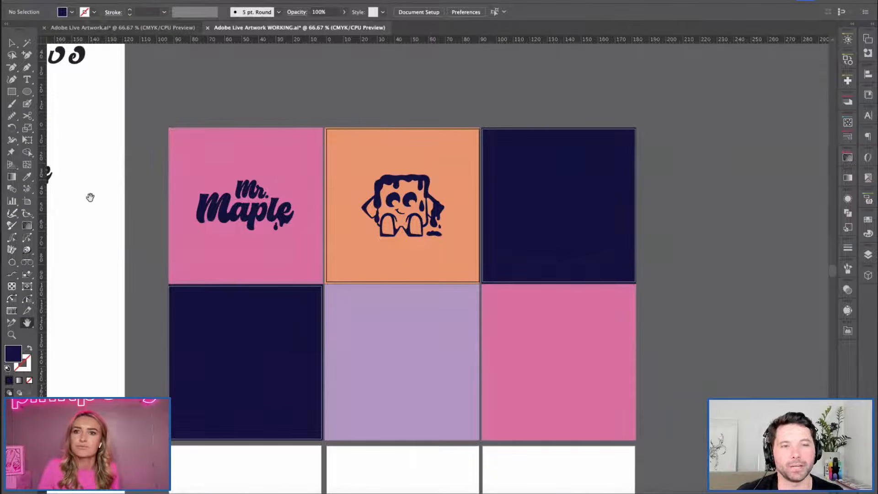
left_click_drag(403, 288, 378, 265)
key("v")
left_click(220, 181)
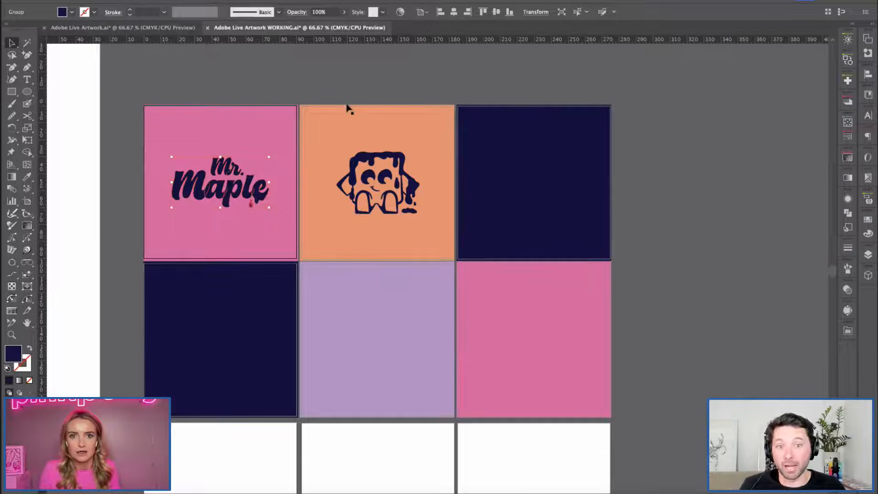
left_click(344, 123)
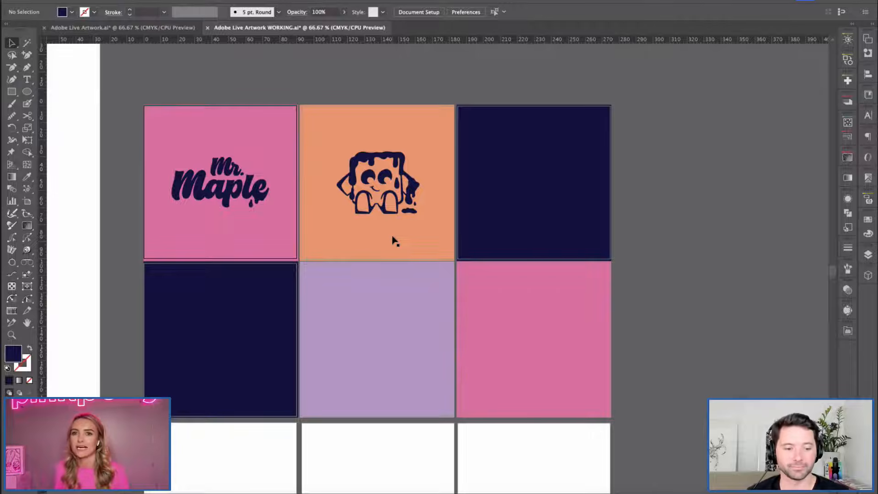
key("h")
left_click_drag(406, 298, 417, 262)
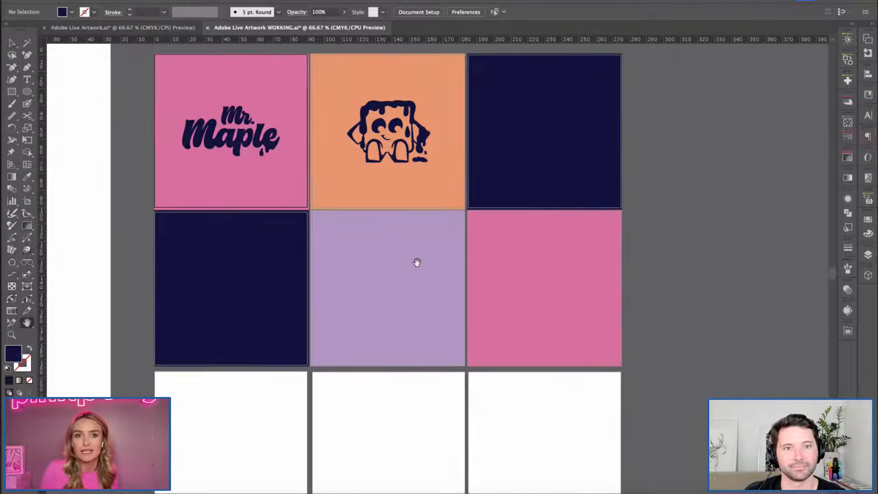
Copy the wordmark from the pink square onto the upper navy square and recolour it orange, sampled from the character's square.
key("v")
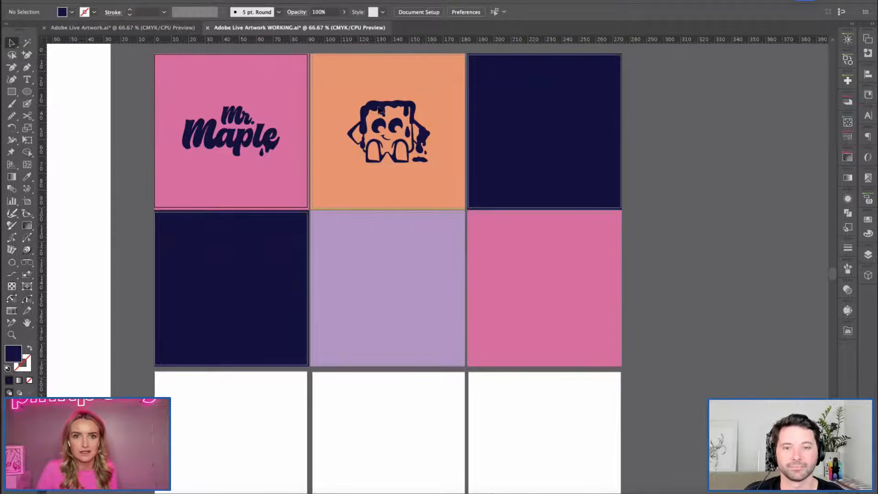
left_click(379, 116)
left_click(693, 270)
key("space")
left_click_drag(696, 245, 681, 258)
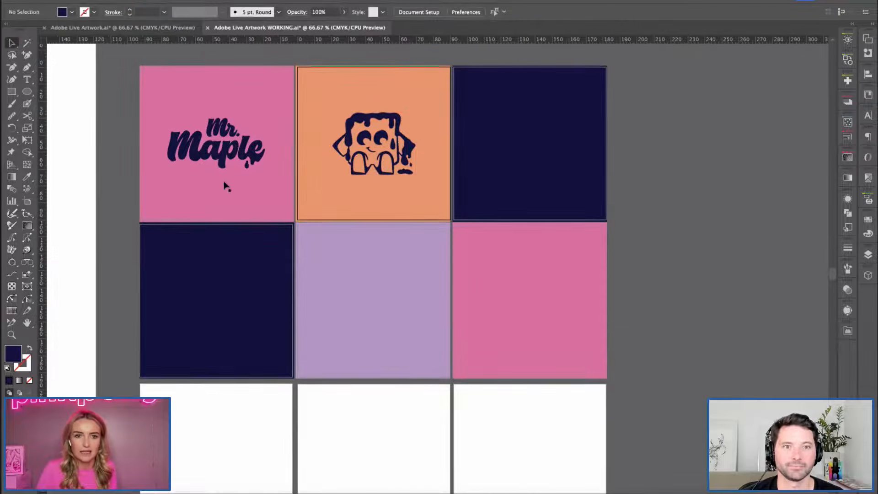
left_click(212, 154)
left_click_drag(212, 154, 503, 155)
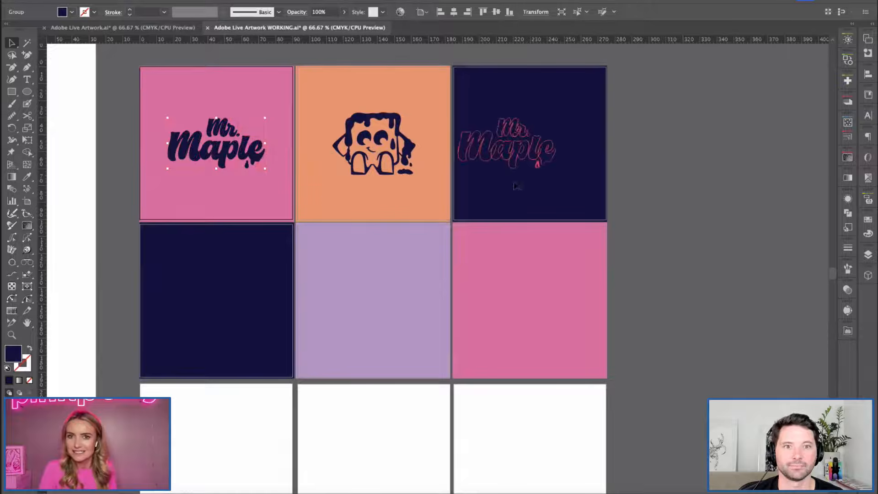
key("i")
left_click(334, 207)
key("v")
Make a new pattern from the orange wordmark copy on the navy square.
key("space")
left_click_drag(673, 219, 576, 263)
key("super+equal")
key("space")
left_click_drag(448, 294, 452, 232)
left_click(562, 240)
left_click(557, 250)
left_click(411, 199)
left_click(119, 1)
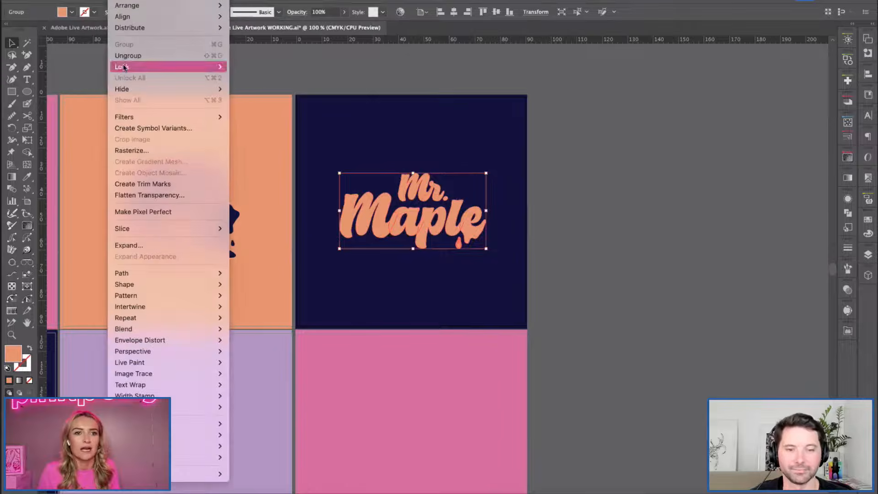
mouse_move(139, 286)
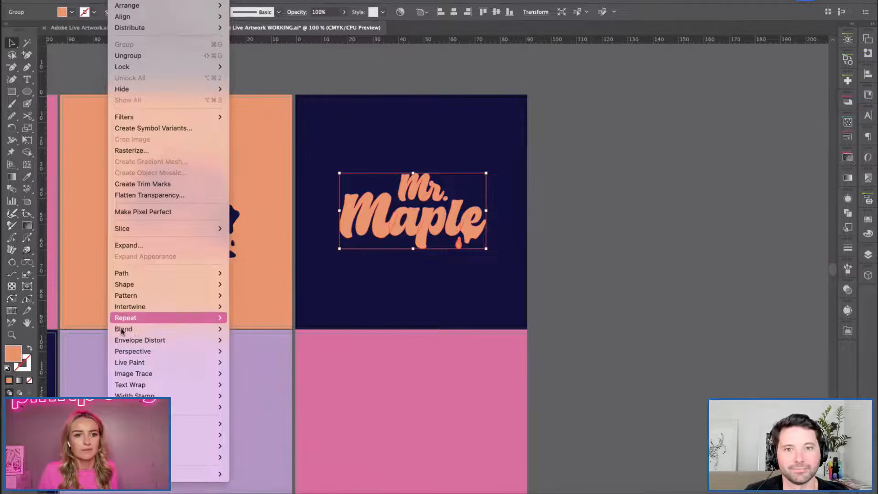
mouse_move(198, 296)
left_click(256, 296)
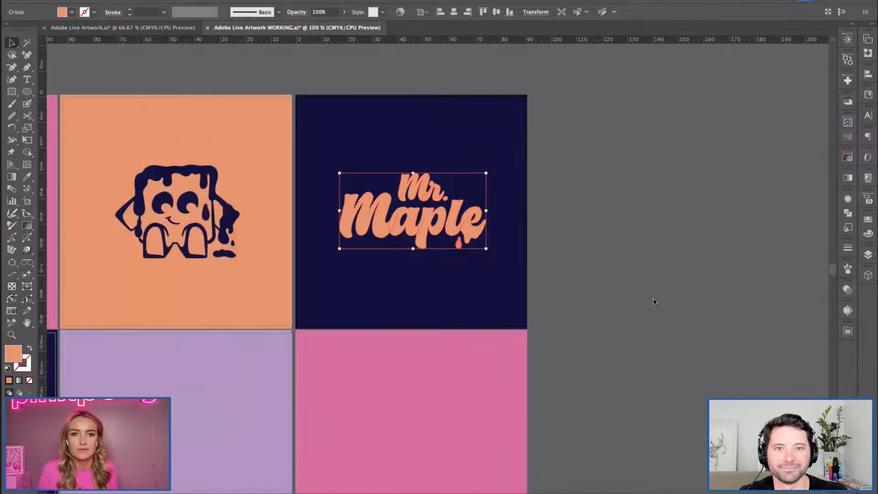
left_click(529, 274)
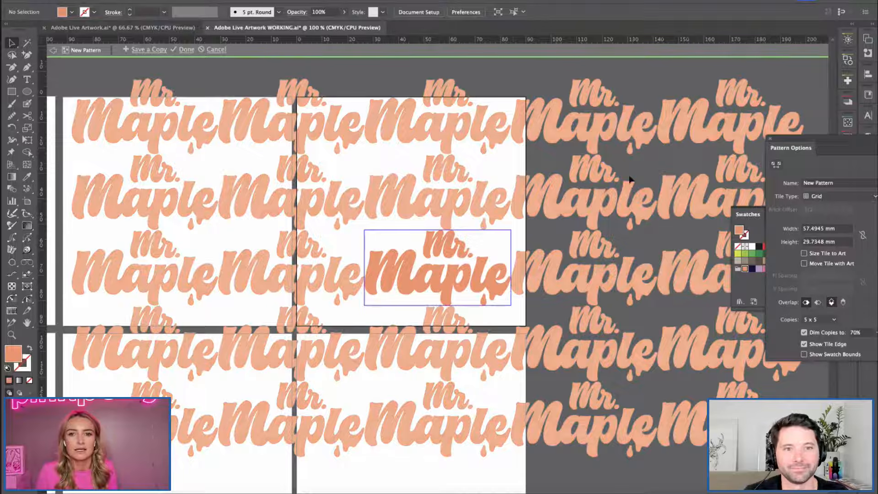
Set the pattern's tile type to Brick by Row, with a tile width of 56 mm and height of 25 mm.
left_click_drag(825, 147, 604, 148)
left_click(608, 197)
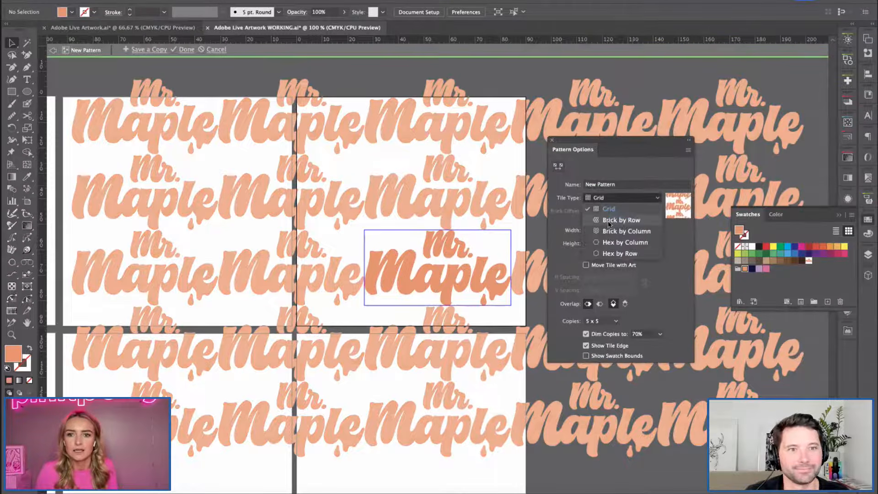
left_click(622, 220)
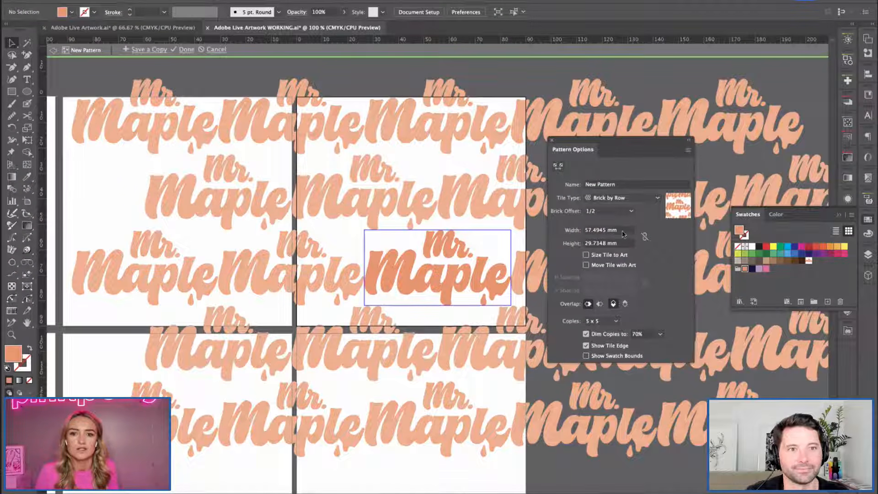
left_click(623, 231)
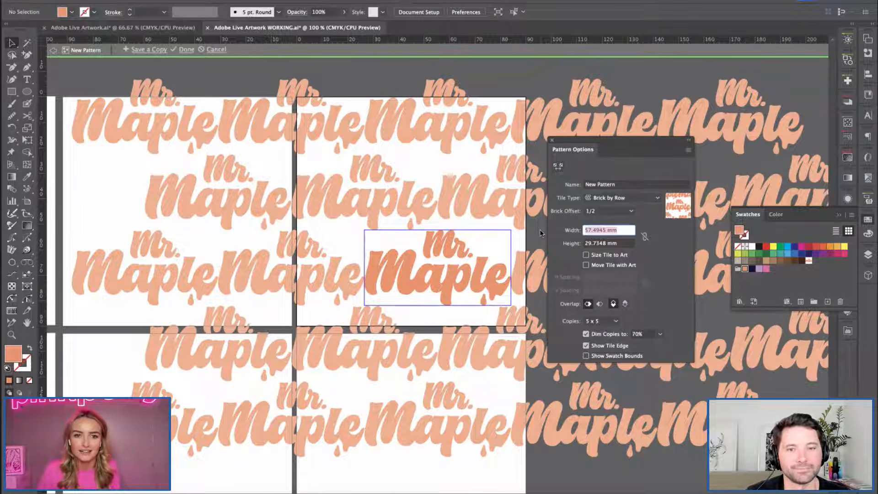
type("56")
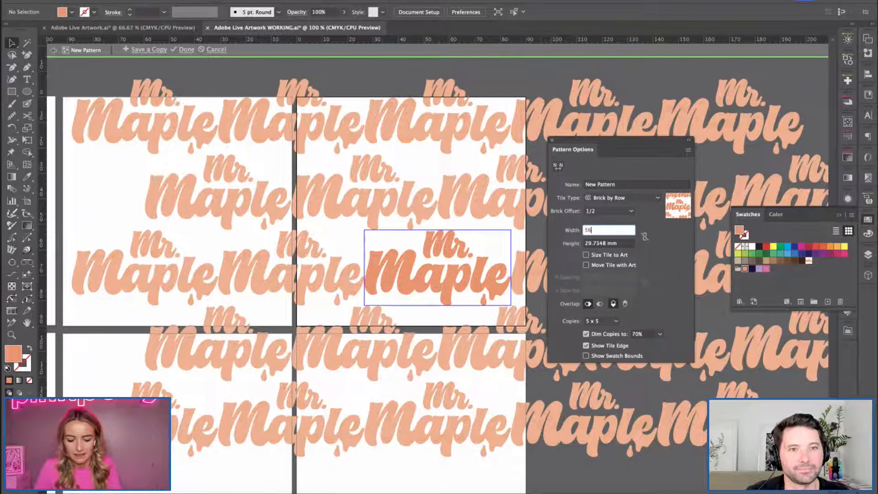
key("Tab")
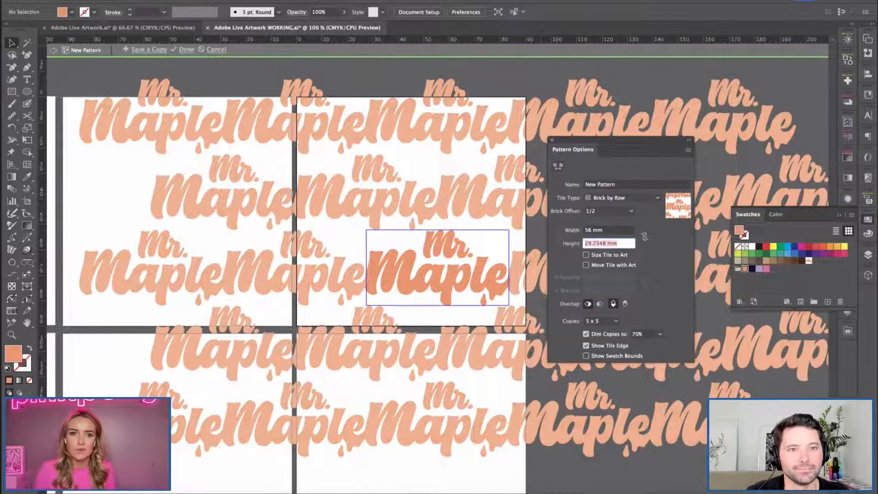
type("25")
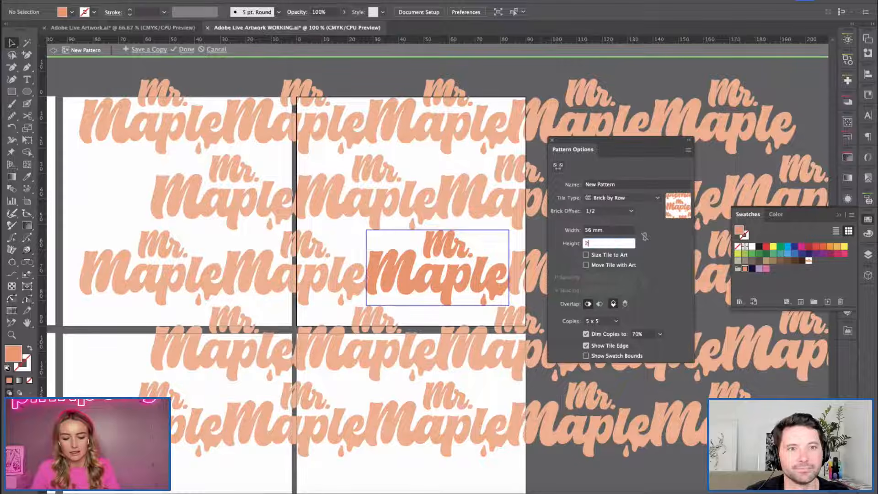
key("Tab")
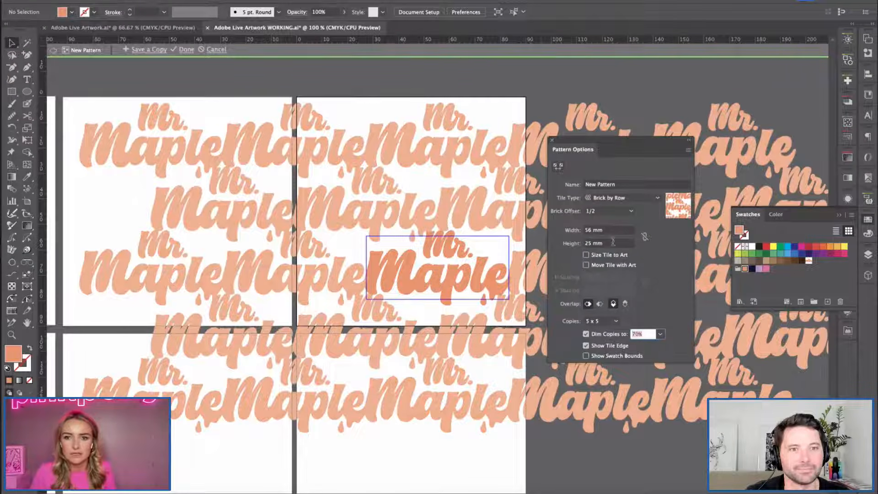
Set the pattern's tile height to 28 mm and finish editing the pattern.
left_click_drag(613, 242, 559, 243)
type("2")
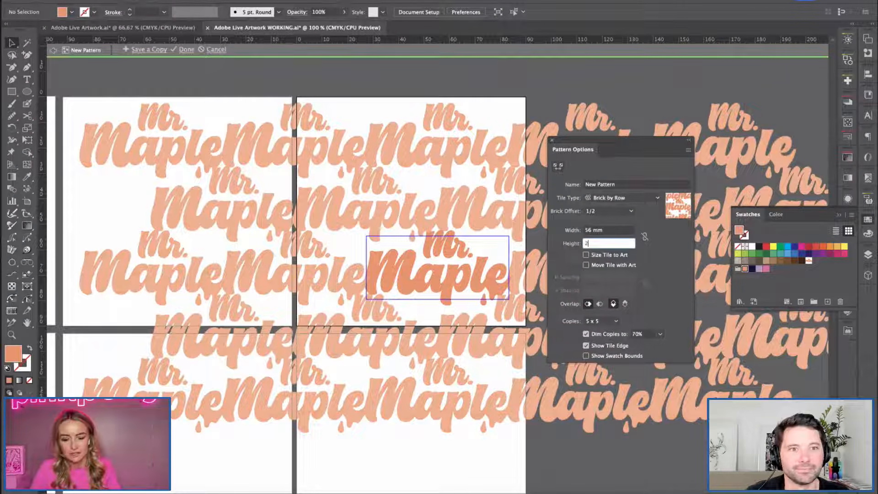
type("8")
key("Tab")
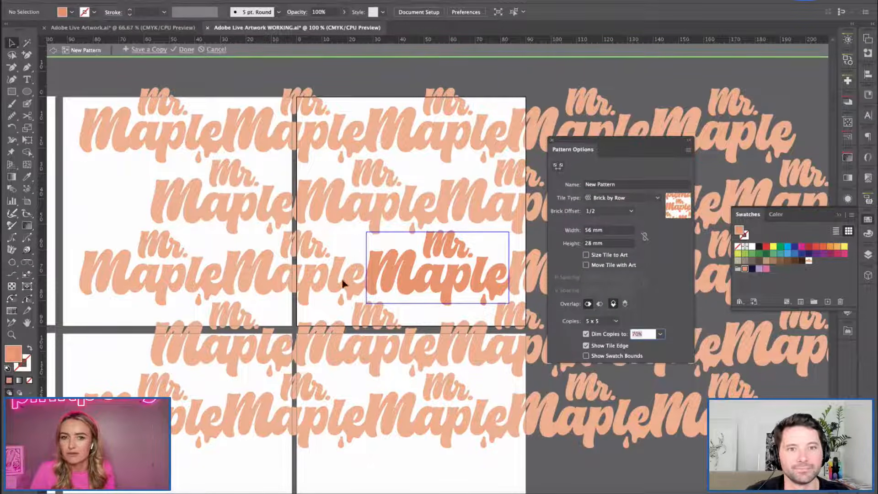
key("BackSpace")
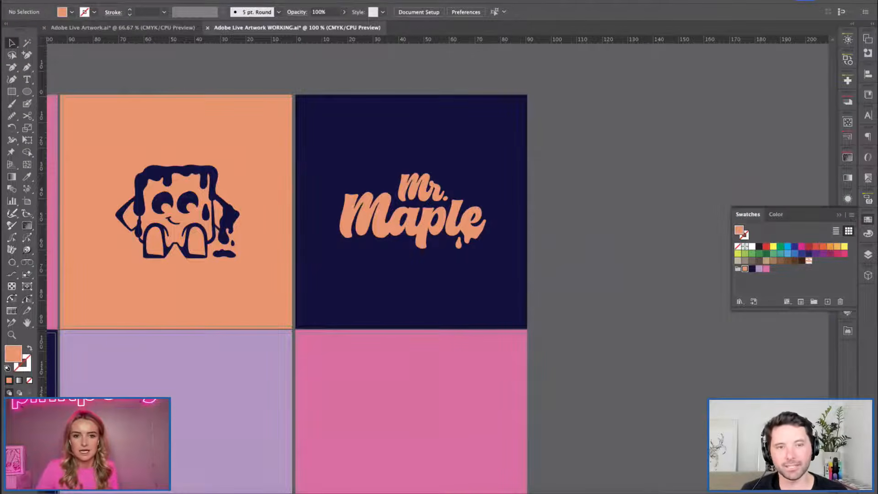
left_click(413, 215)
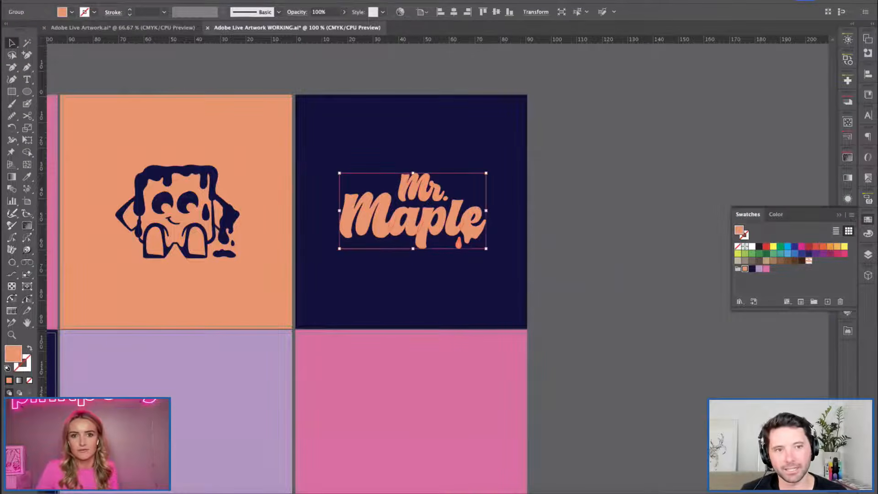
Delete the orange wordmark copy and cover the navy square with a same-sized rectangle filled with the wordmark pattern swatch.
key("Delete")
key("m")
left_click_drag(295, 94, 528, 330)
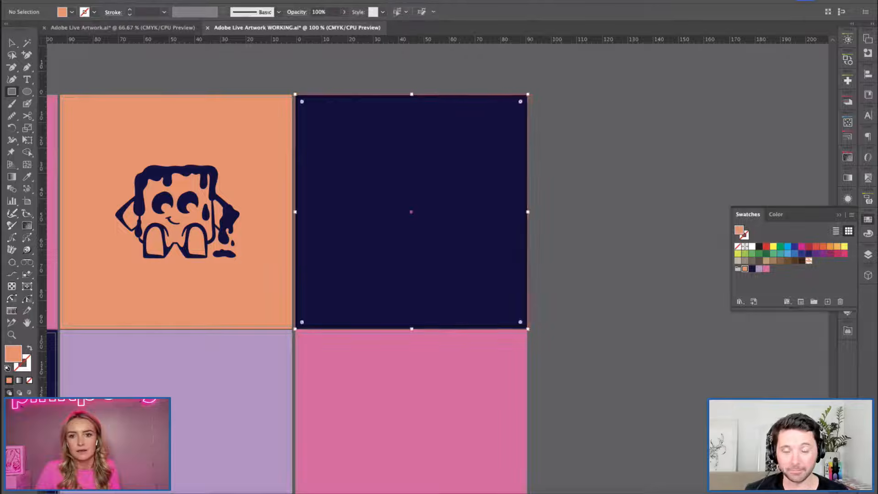
left_click(809, 261)
key("v")
key("super+shift+a")
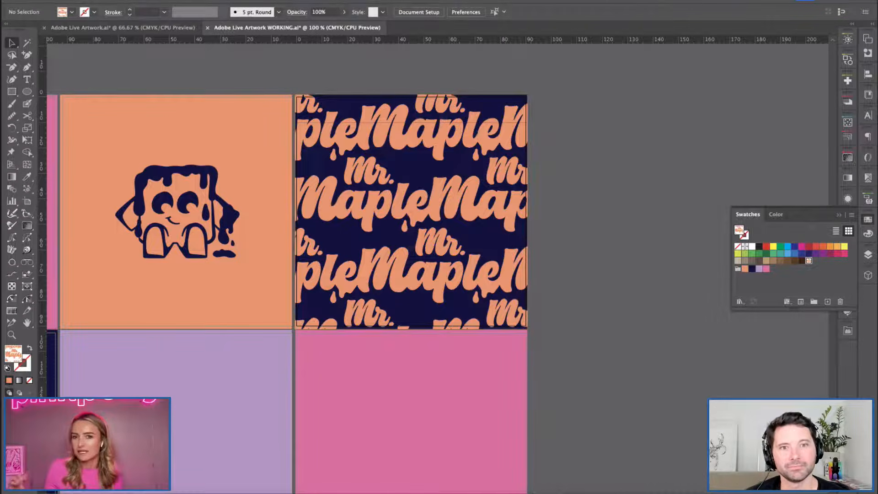
Draw a large test rectangle filled with the wordmark pattern on the empty canvas beside the grid, and delete it.
key("super+minus")
left_click_drag(389, 293, 531, 235)
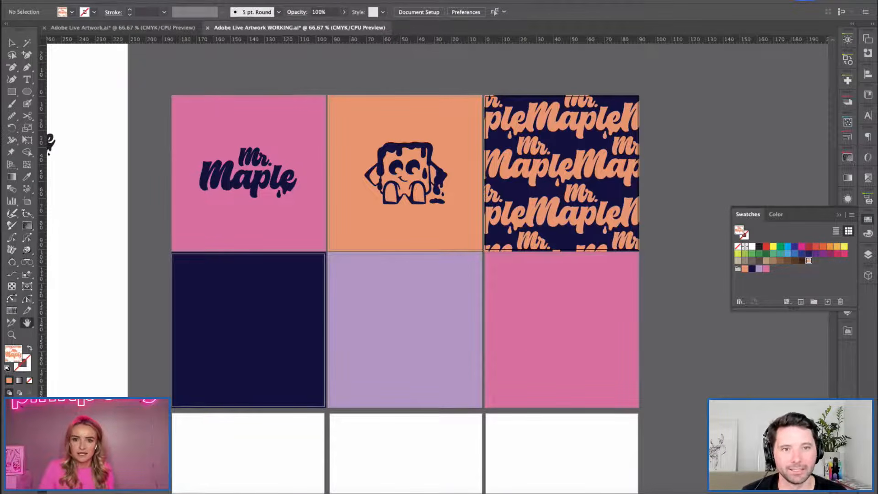
left_click_drag(530, 235, 262, 205)
key("m")
left_click_drag(410, 114, 804, 449)
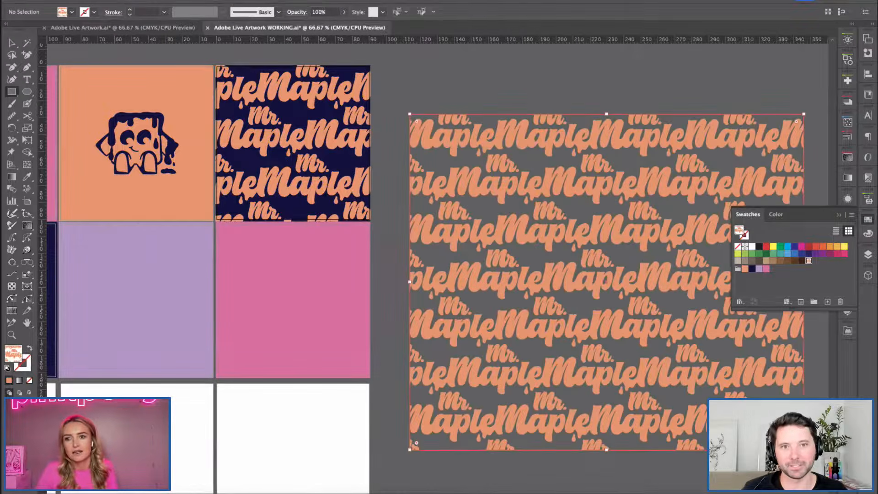
key("v")
key("ctrl+shift+a")
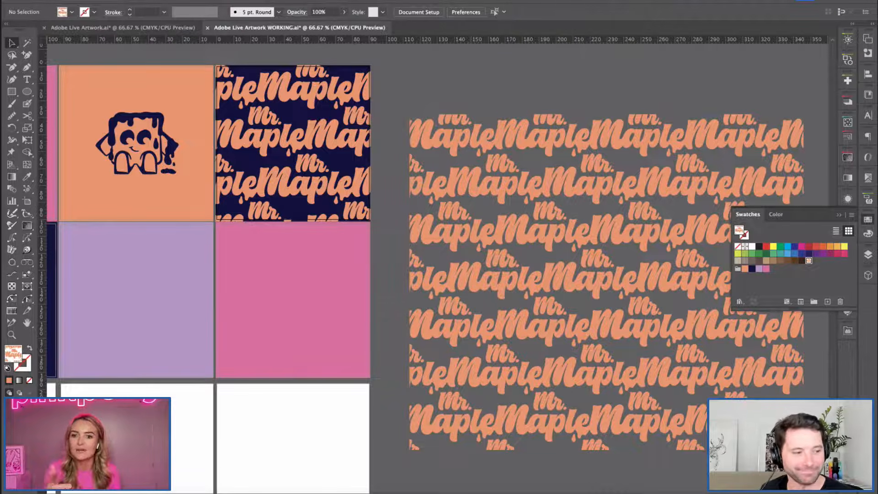
left_click(607, 282)
key("Delete")
Add a text box across the lilac square and set its font to FatFrank Heavy.
left_click_drag(381, 283, 468, 302)
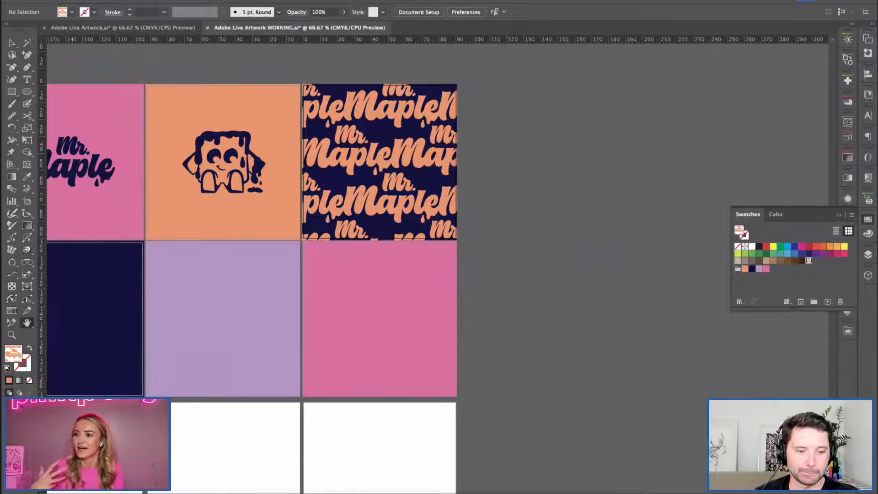
left_click_drag(365, 292, 481, 290)
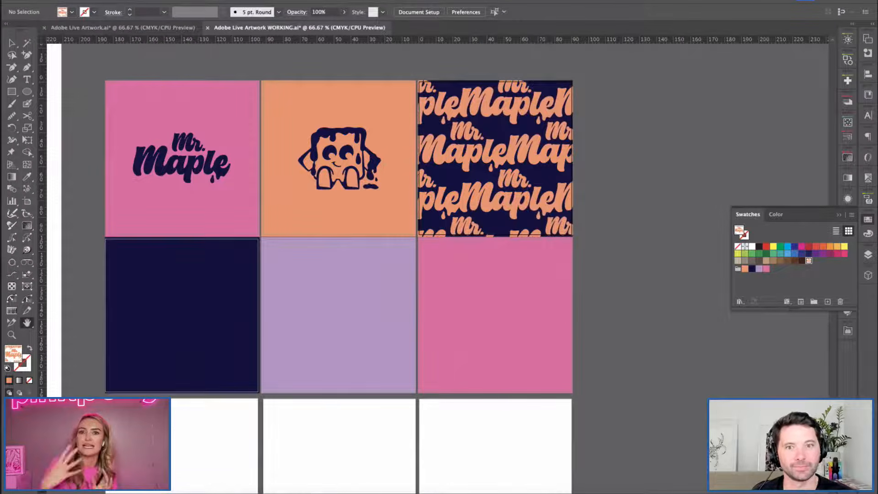
left_click_drag(366, 289, 427, 265)
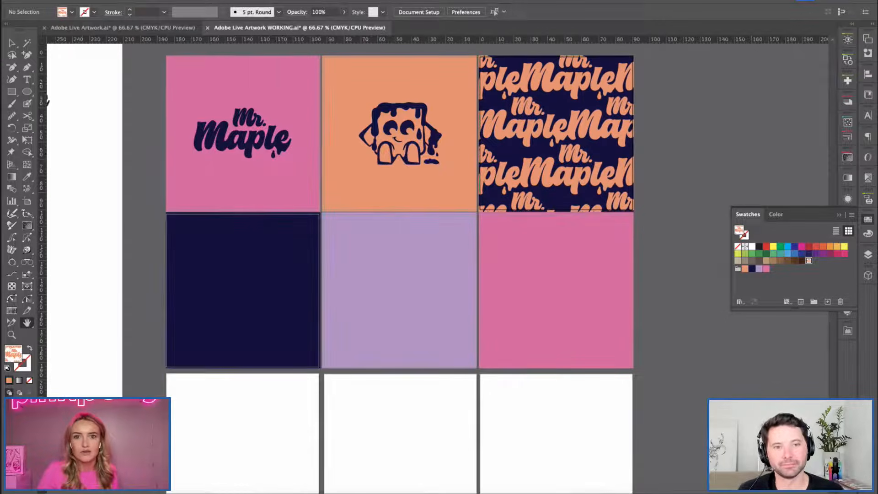
key("ctrl+1")
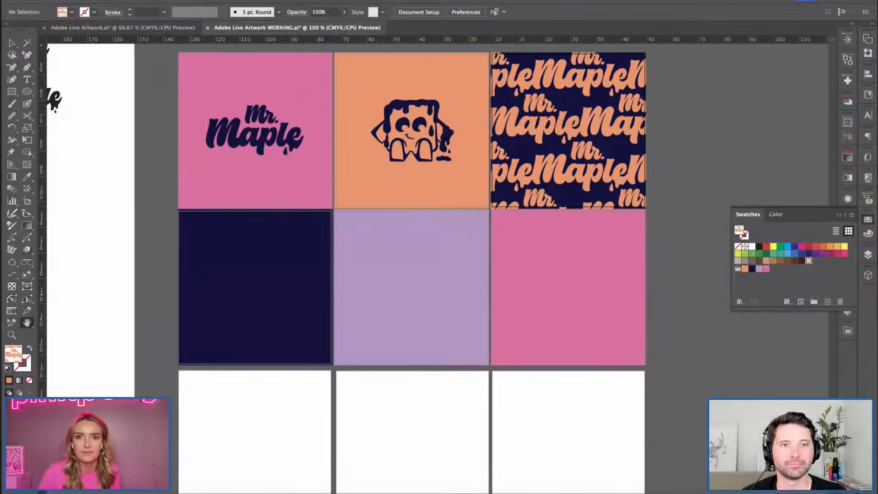
key("t")
left_click_drag(320, 219, 541, 330)
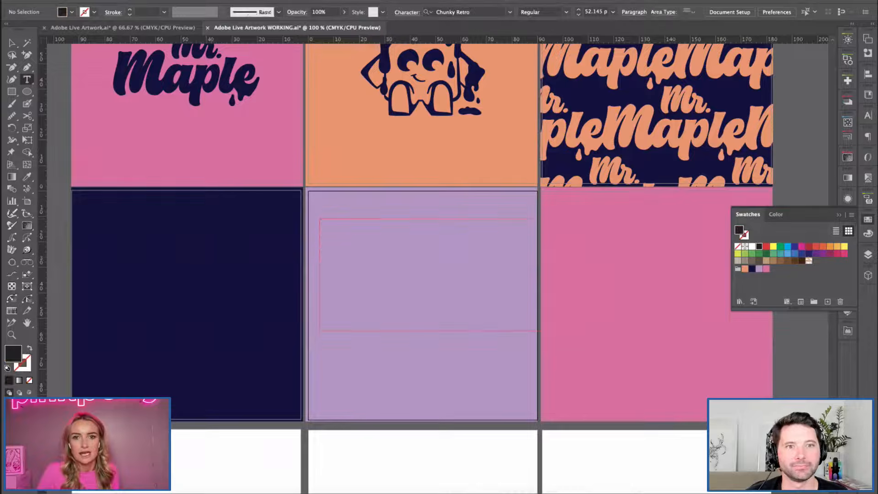
left_click(384, 12)
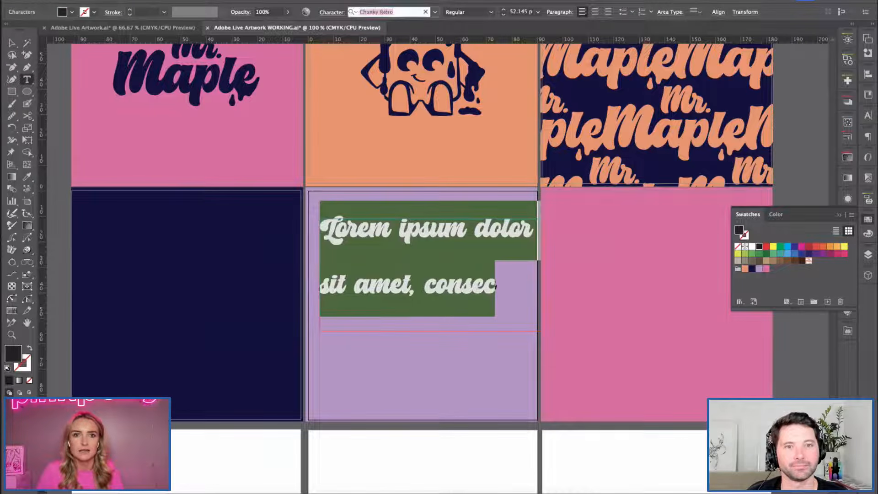
type("fatfra")
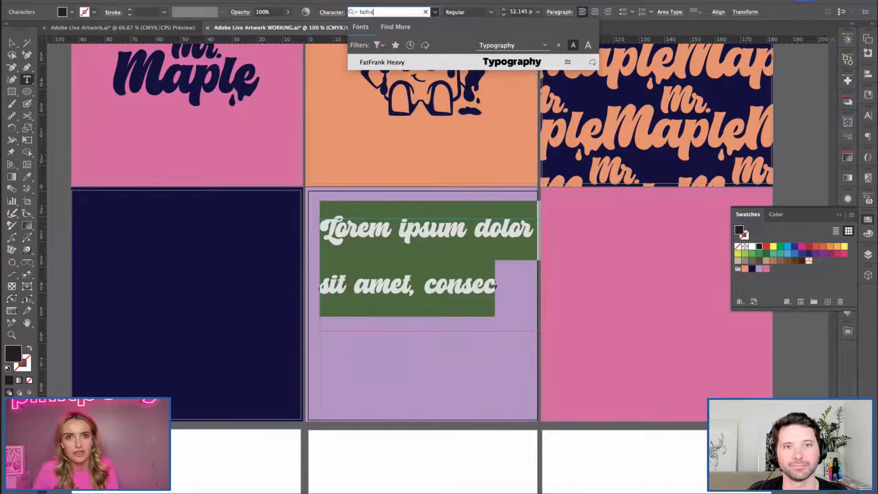
left_click(417, 62)
scroll(215, 155, "right", 5)
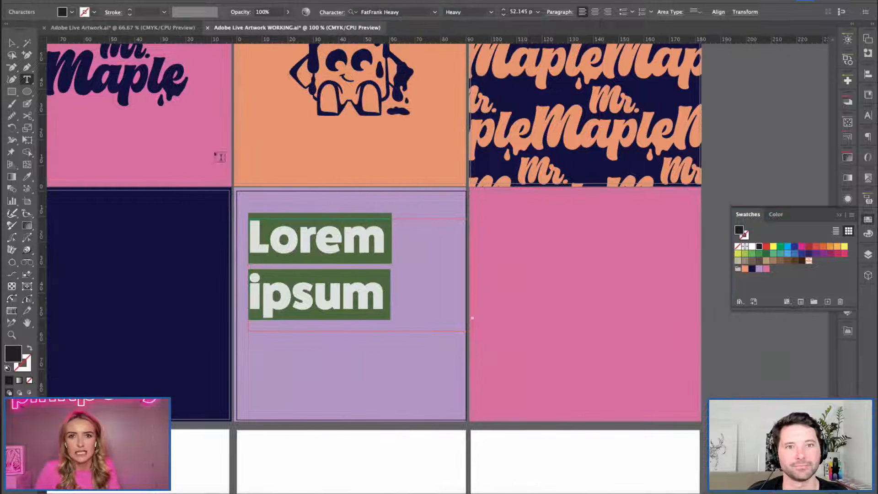
Extend the text box down past the lilac square's lower edge and recolour its placeholder text dark navy.
key("Escape")
left_click_drag(360, 332, 359, 435)
key("t")
left_click(362, 328)
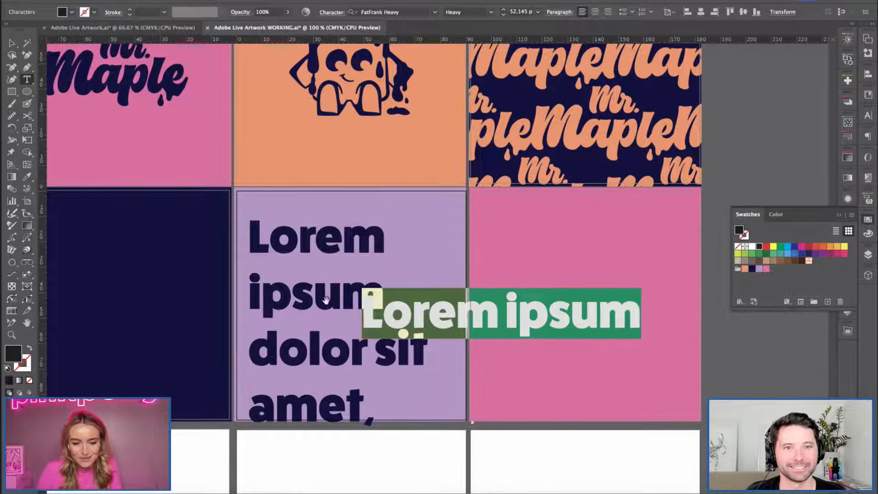
key("BackSpace")
Replace all the placeholder text on the lilac square with WAFFLES.
left_click(320, 294)
key("ctrl+a")
type("WAFFLES")
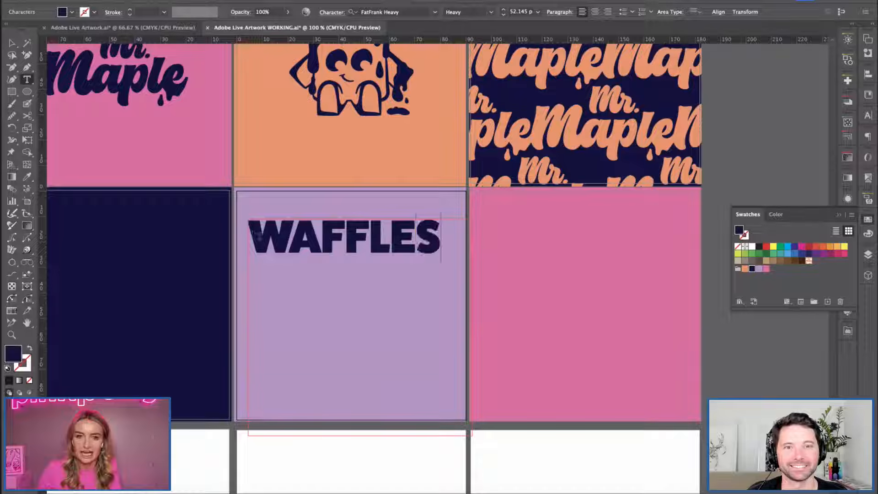
Shrink the text box to fit closely around the word WAFFLES on one line.
key("Escape")
left_click_drag(473, 437, 439, 256)
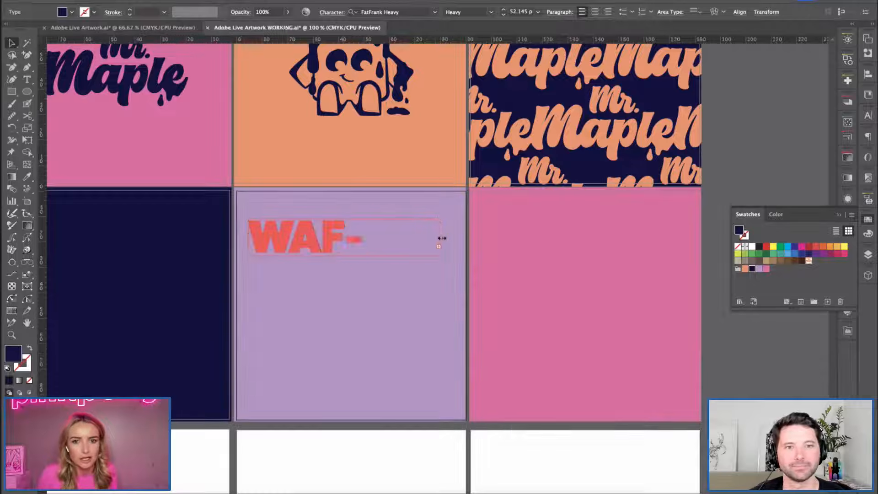
left_click_drag(440, 237, 444, 237)
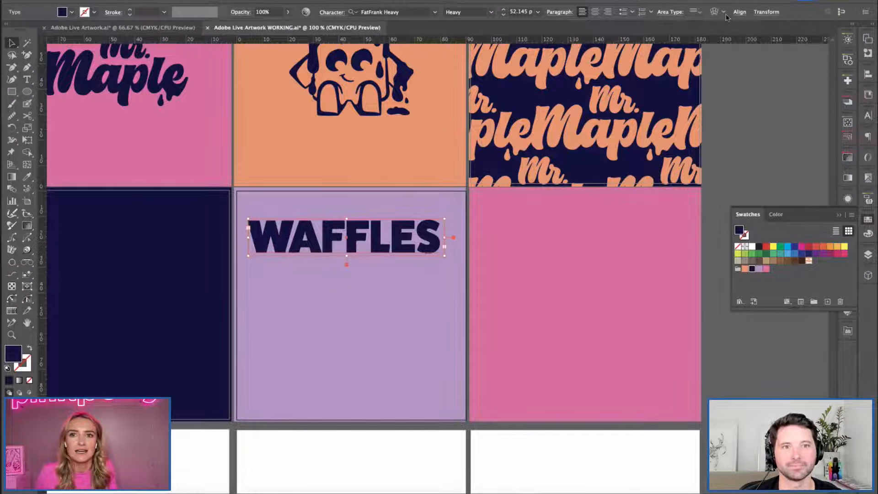
Centre WAFFLES horizontally on the lilac square and copy it downward into an evenly spaced stack of five lines.
left_click(740, 12)
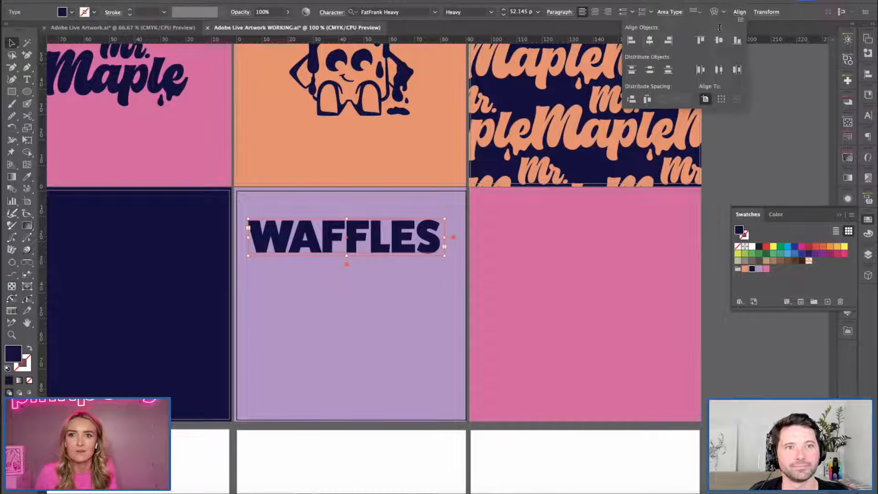
left_click(650, 40)
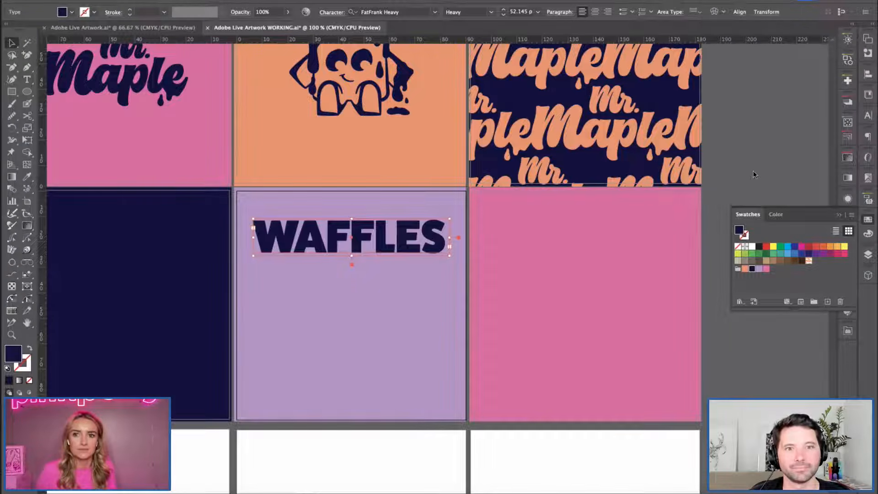
left_click_drag(383, 236, 384, 276, "alt")
left_click_drag(389, 239, 399, 317, "alt+shift")
left_click(728, 372)
left_click_drag(377, 356, 395, 395, "alt+shift")
Scale all five WAFFLES lines down together to a text size of about 49 px.
left_click(401, 354, "shift")
left_click(397, 317, "shift")
left_click(388, 257, "shift")
left_click(391, 235, "shift")
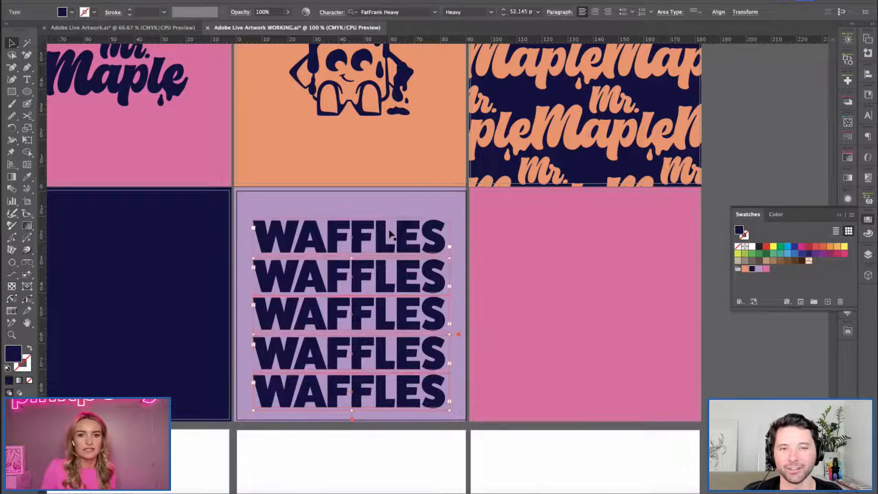
key("s")
left_click_drag(480, 420, 473, 415)
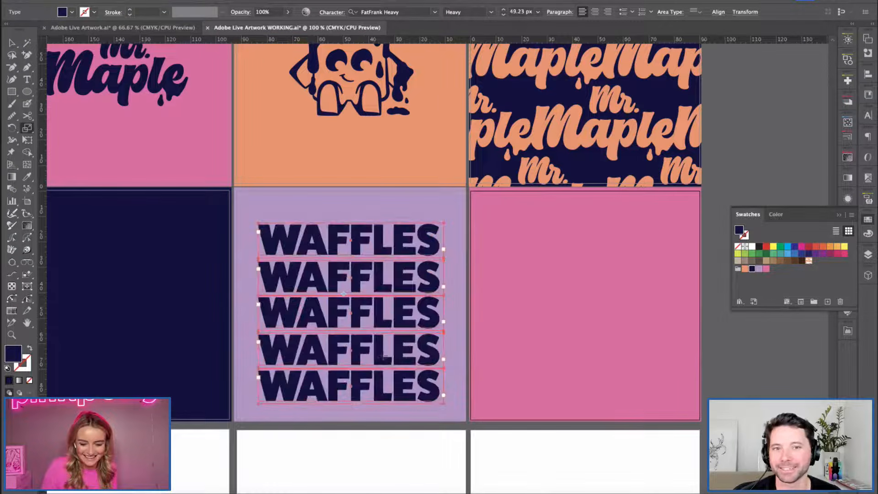
Align the grouped WAFFLES stack to the horizontal and vertical centre of the active artboard.
left_click(740, 11)
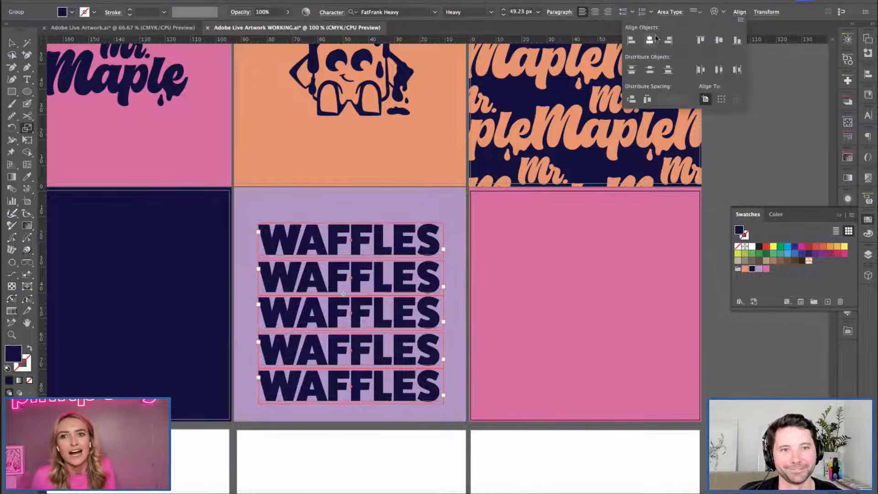
left_click(649, 40)
left_click(719, 40)
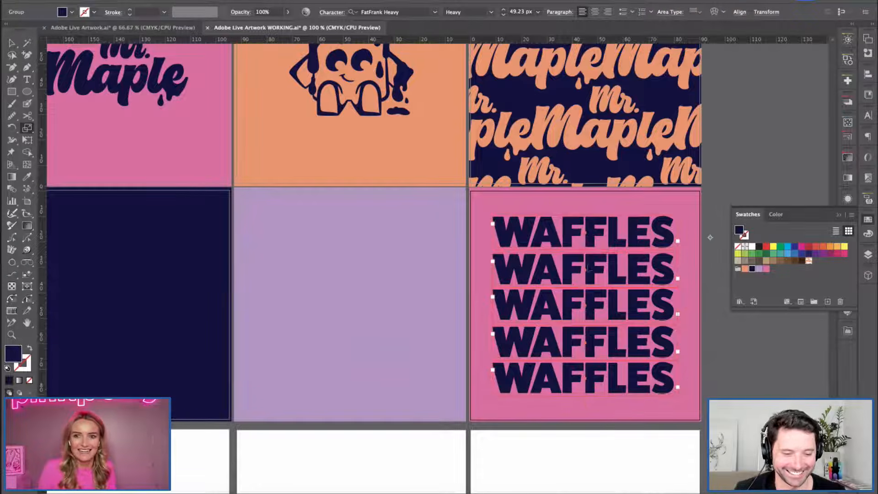
key("v")
left_click(718, 198)
Move the WAFFLES stack back onto the lilac square and centre it there horizontally.
left_click_drag(610, 350, 421, 350)
left_click(769, 345)
left_click(366, 292)
left_click(739, 12)
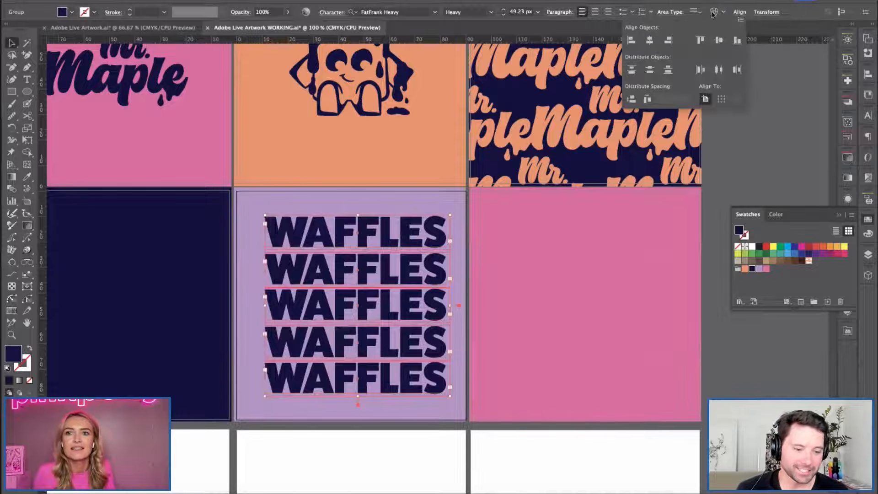
left_click(649, 40)
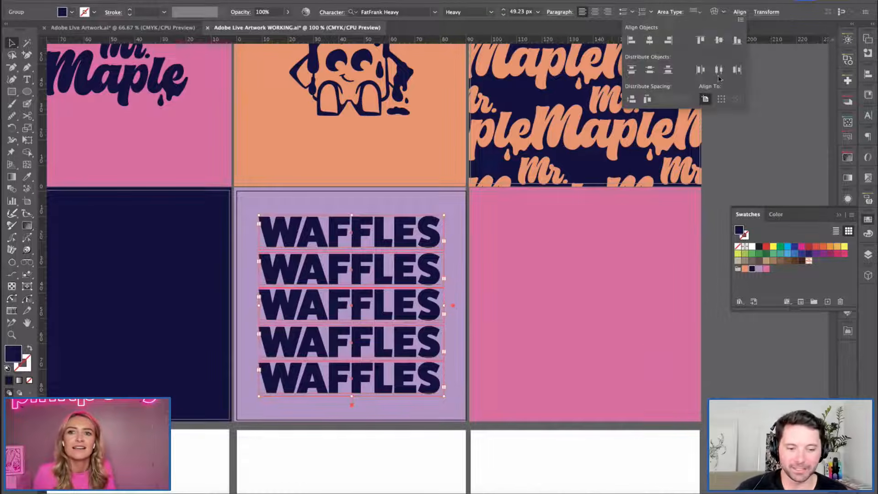
left_click(775, 375)
Bring in the linked waffle photo WafflesD.psd from outside the document and place it over the lilac square.
key("space")
left_click_drag(217, 235, 316, 242)
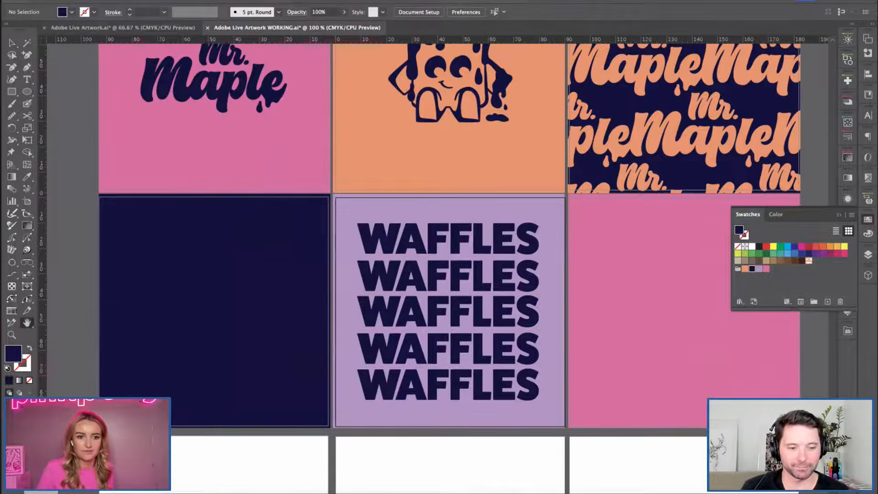
key("super+Tab")
left_click_drag(226, 123, 230, 327)
left_click_drag(158, 231, 504, 259)
key("s")
left_click_drag(536, 407, 413, 295)
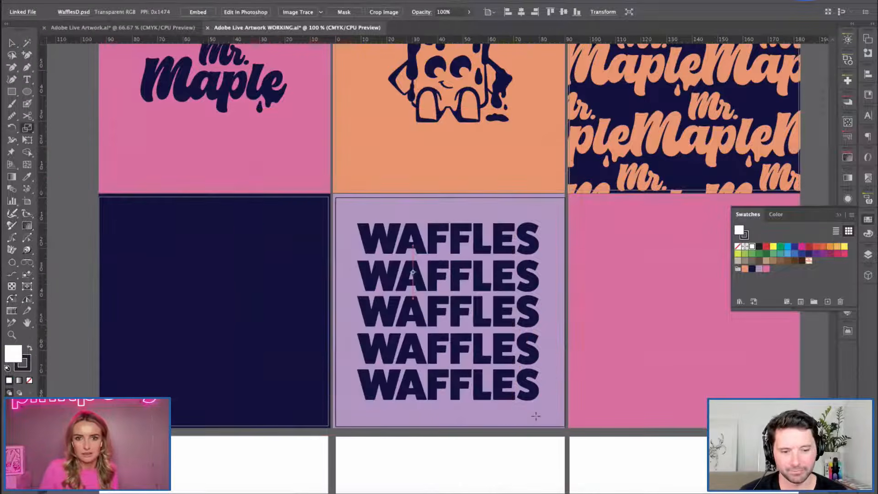
key("ctrl+z")
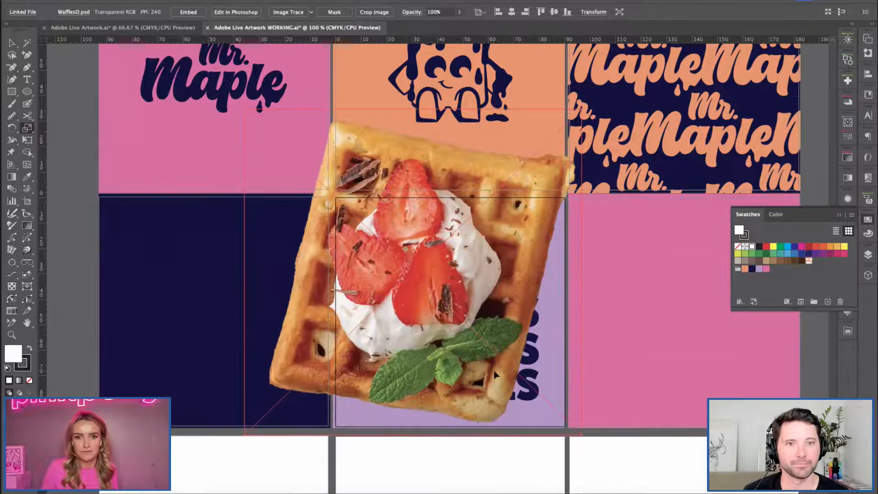
Scale the waffle photo down to fit inside the WAFFLES stack and move it over the middle of the lettering.
left_click_drag(544, 409, 510, 351)
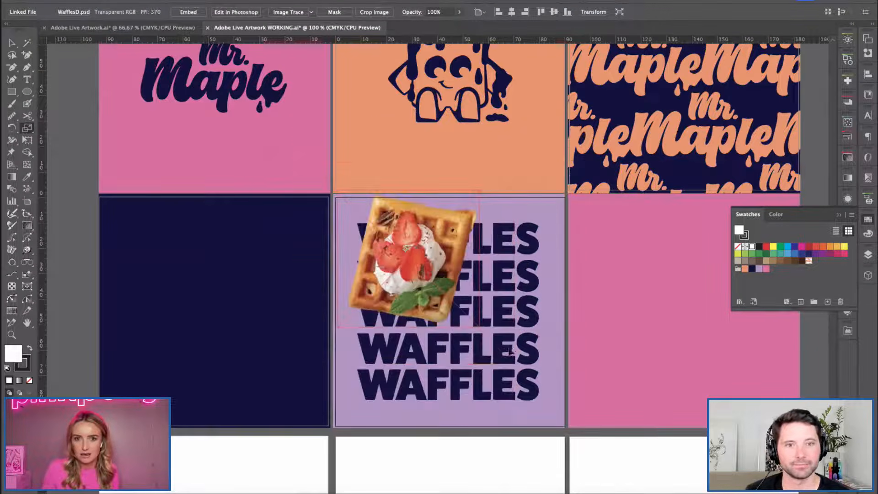
key("v")
left_click_drag(421, 304, 437, 313)
key("s")
left_click_drag(526, 402, 533, 408)
key("v")
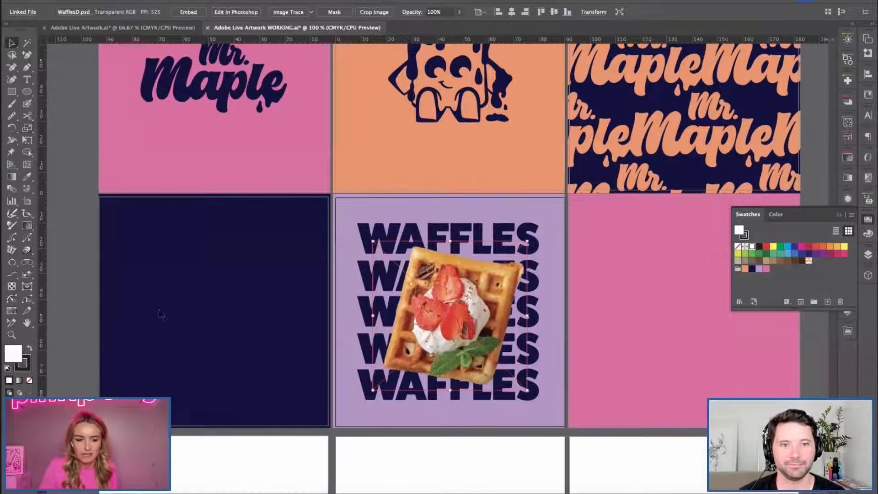
Nudge the waffle photo slightly left and up on the lilac square, and collapse the Swatches panel.
left_click(91, 222)
left_click(458, 325)
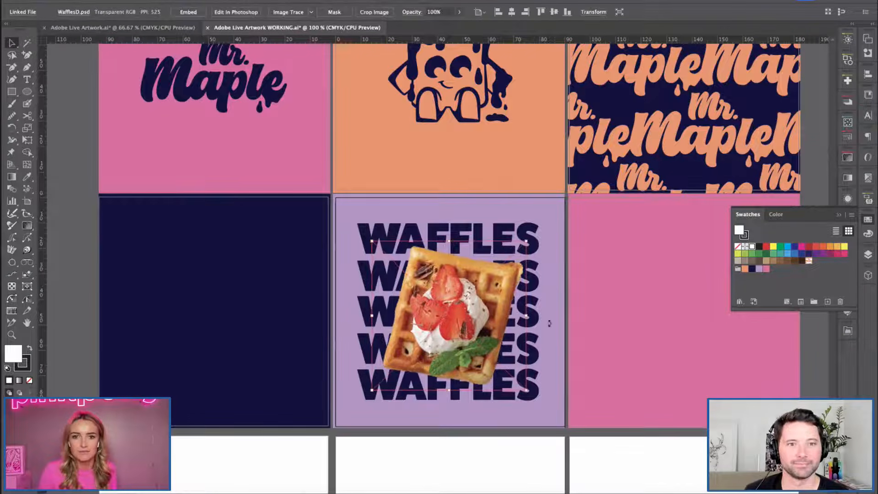
left_click_drag(456, 331, 455, 331)
left_click(71, 199)
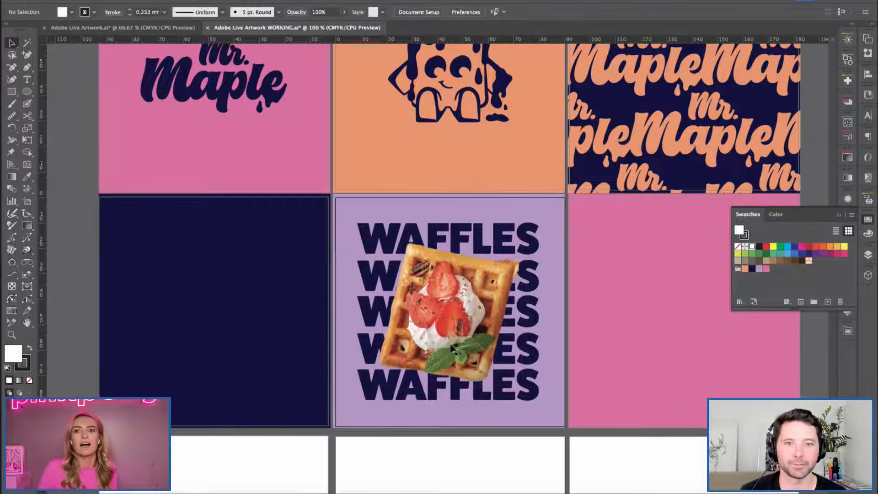
left_click(837, 215)
Examine how the finished squares work together across the whole artboard grid.
left_click_drag(405, 229, 380, 254)
key("ctrl+minus")
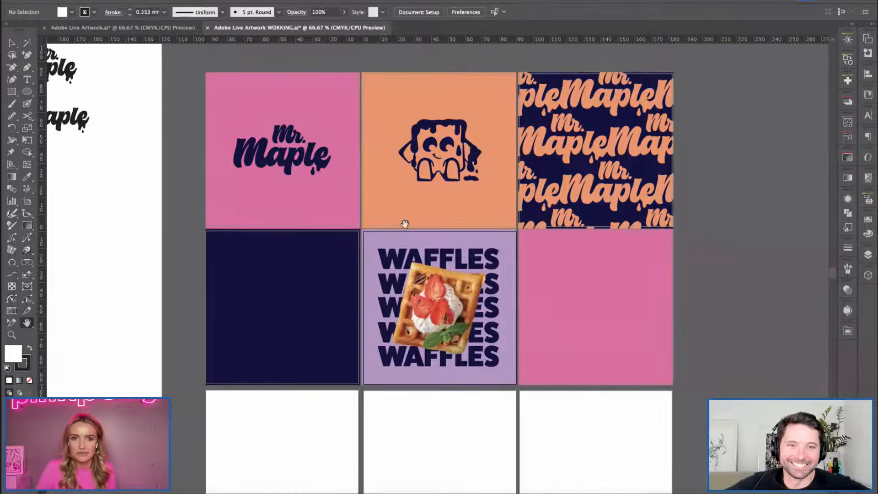
left_click_drag(420, 131, 404, 95)
key("v")
left_click(417, 109)
left_click(661, 310)
left_click_drag(722, 270, 688, 273)
key("ctrl+plus")
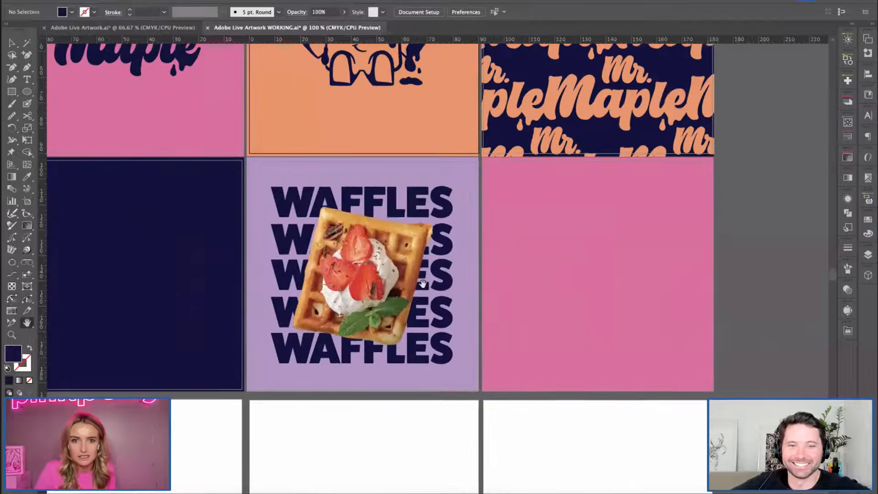
left_click_drag(492, 286, 418, 286)
Shift the waffle photo a touch further left over the WAFFLES lettering.
key("v")
left_click(310, 198)
left_click_drag(357, 187, 344, 205)
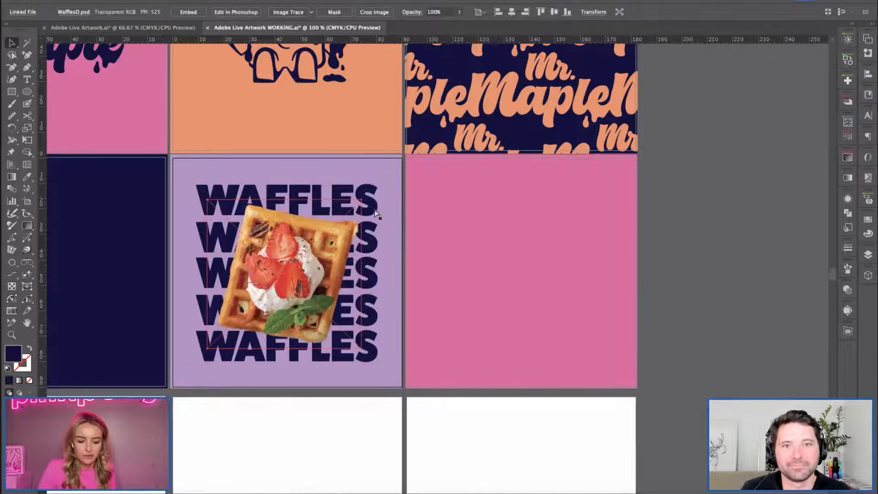
left_click(662, 292)
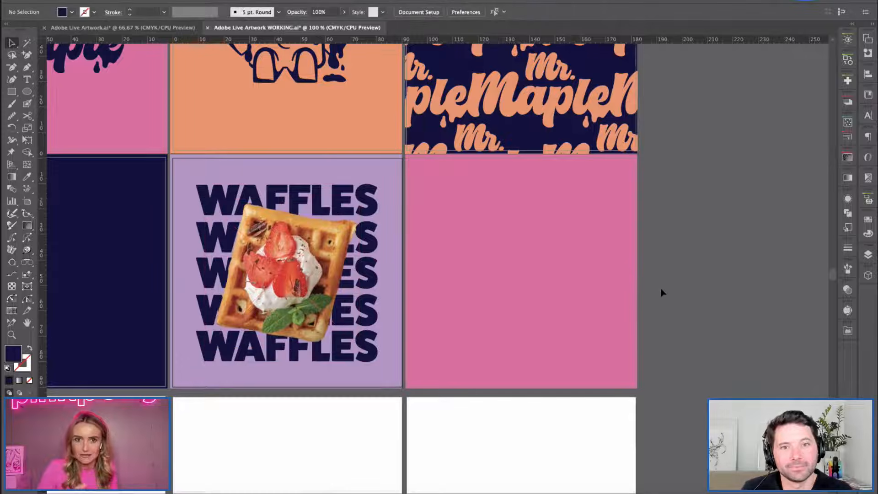
Copy the uppermost WAFFLES line from the stack and place the copy on the pink square beside it.
double_click(374, 197)
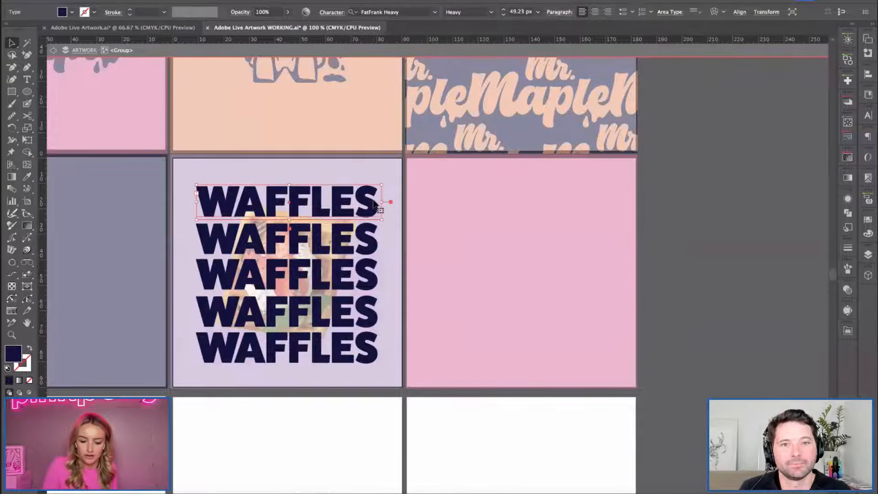
double_click(738, 324)
type("WAFFLES")
left_click_drag(514, 262, 611, 260)
Scale the copied WAFFLES down to about 44 px and reposition it within the pink square.
key("s")
left_click(513, 252)
left_click_drag(656, 366, 641, 354)
key("v")
left_click_drag(526, 275, 529, 283)
Replace the word WAFFLES on the pink square with DELICIOUS.
double_click(538, 264)
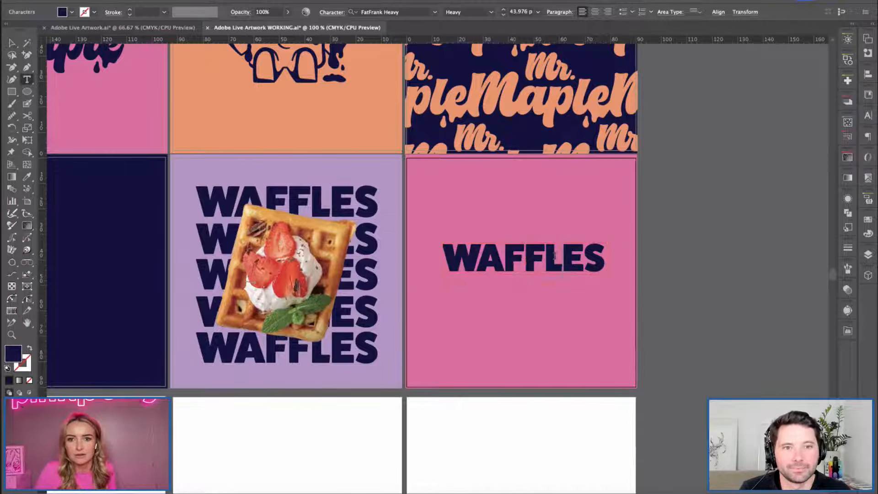
double_click(551, 267)
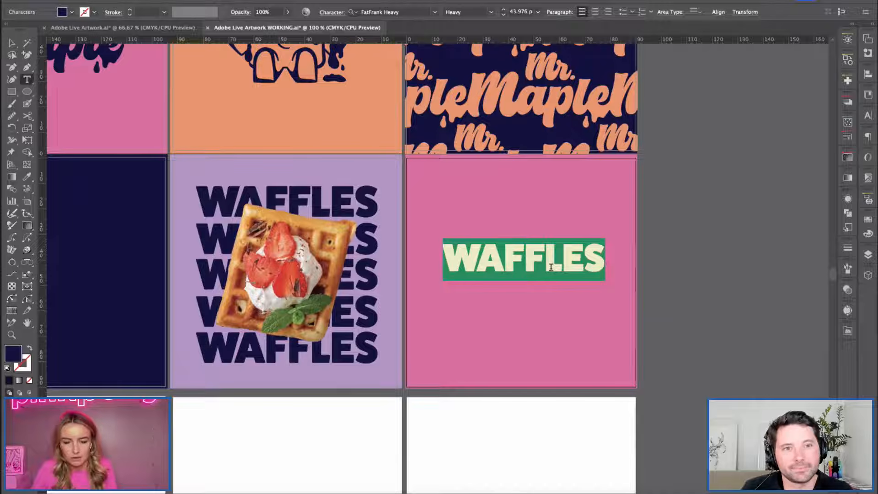
type("DELICIOU")
key("BackSpace")
key("BackSpace")
key("BackSpace")
key("BackSpace")
type("-")
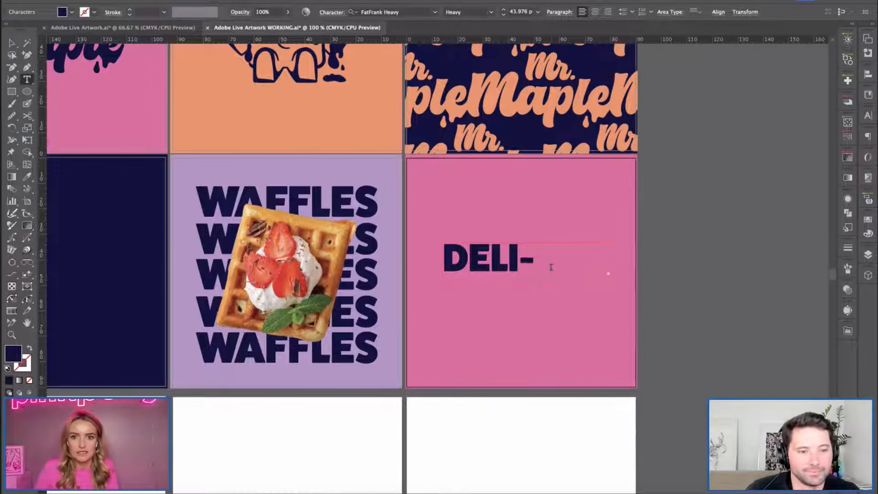
Set the font size of the pink square's text to 30 px.
key("ctrl+a")
left_click(514, 13)
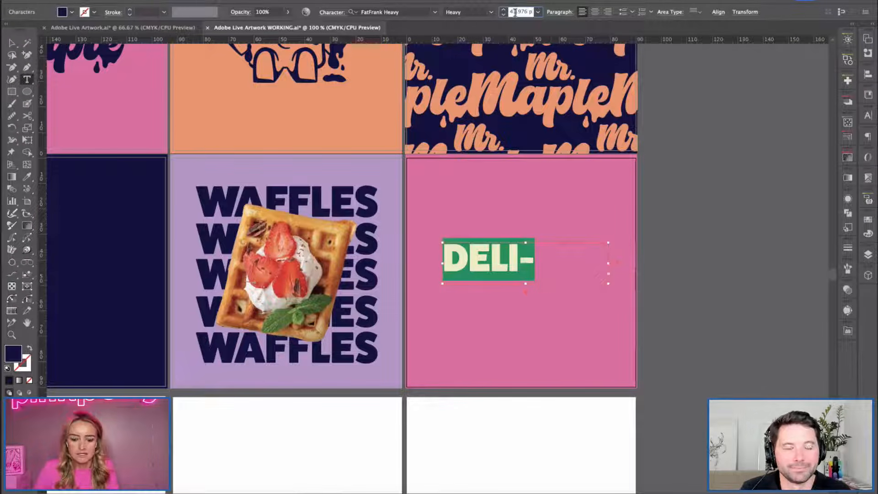
type("30")
key("Tab")
key("Escape")
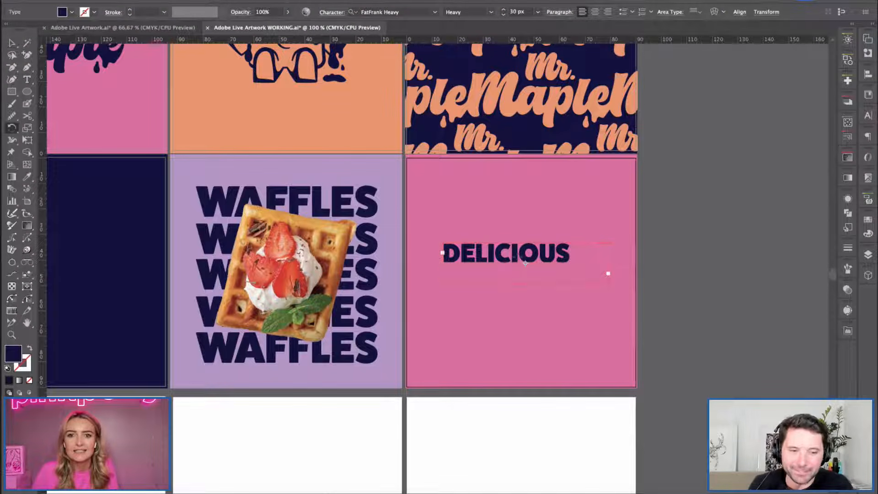
Delete and retype the middle letters of DELICIOUS on the pink square.
key("t")
left_click(518, 254)
type("L")
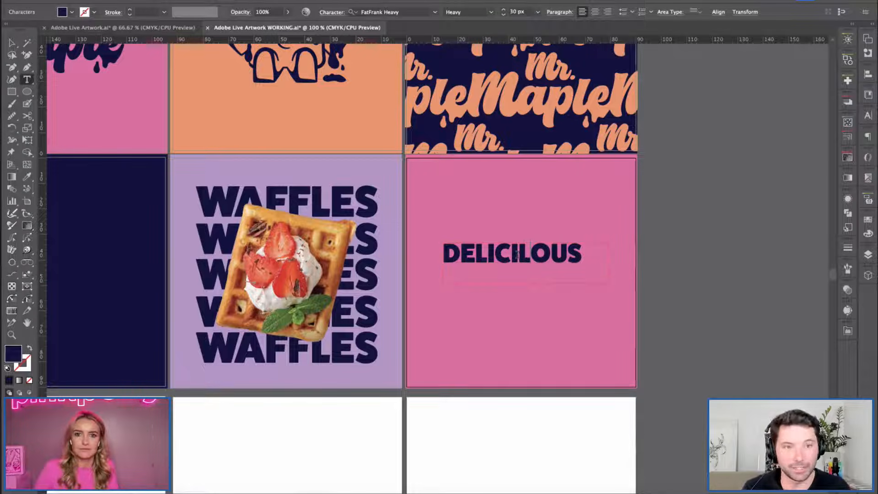
key("BackSpace")
key("BackSpace")
key("BackSpace")
key("BackSpace")
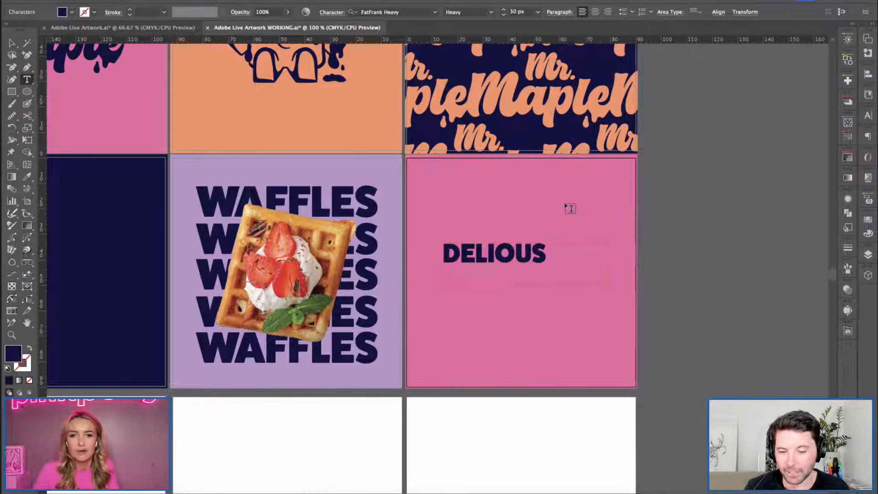
type("ICI")
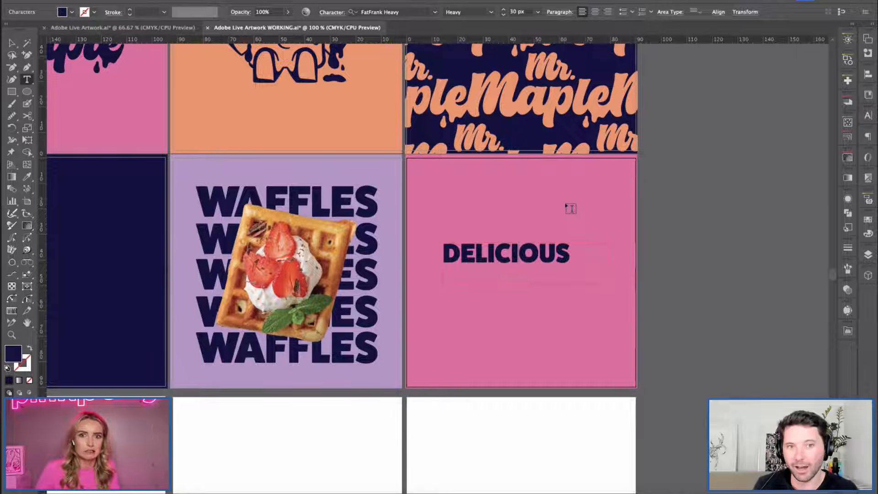
Set DELICIOUS to 32 px and extend its text box downward.
key("ctrl+a")
left_click(504, 10)
left_click(504, 9)
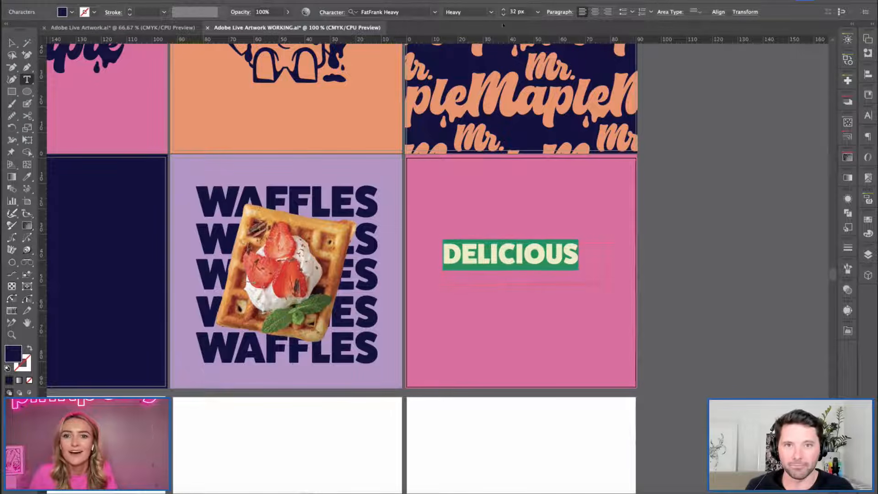
key("Escape")
left_click(8, 42)
left_click_drag(528, 285, 526, 308)
Add WAFFLES as a second line beneath DELICIOUS in the same text box.
key("t")
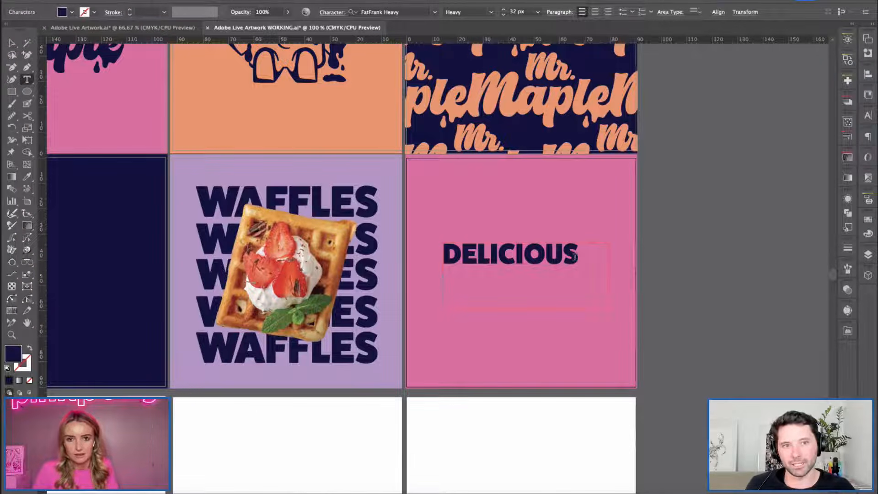
type("WAFDLES")
key("BackSpace")
key("BackSpace")
key("BackSpace")
key("BackSpace")
type("FLES")
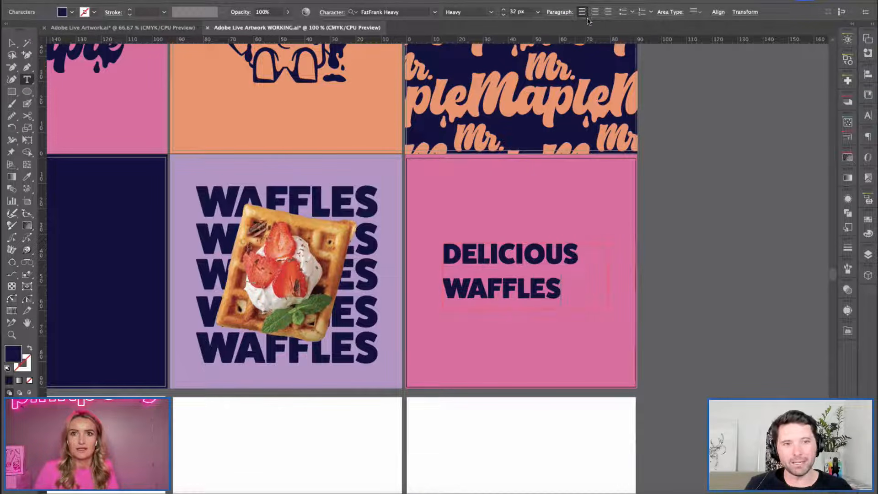
Centre-align the DELICIOUS WAFFLES text and reduce its leading so the two lines sit close together.
key("ctrl+a")
left_click(595, 12)
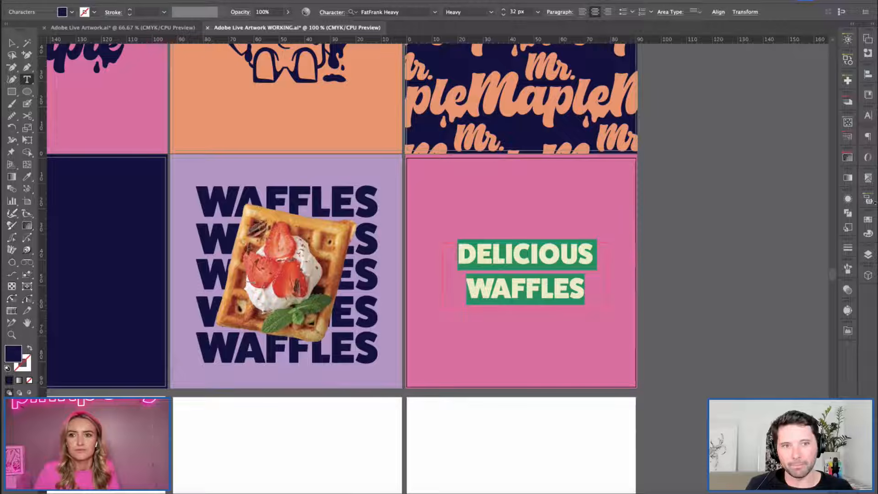
left_click(869, 135)
left_click(868, 116)
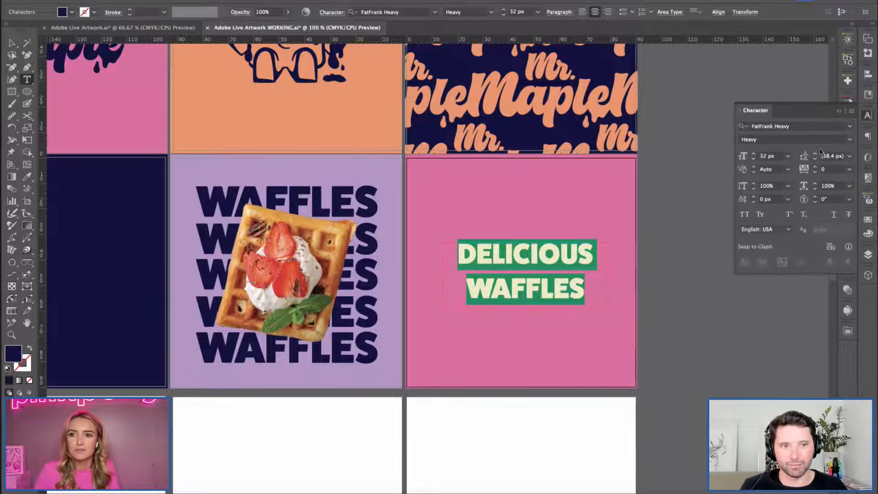
left_click(815, 159)
left_click(815, 159)
left_click(815, 158)
left_click(815, 159)
left_click(816, 159)
left_click(869, 115)
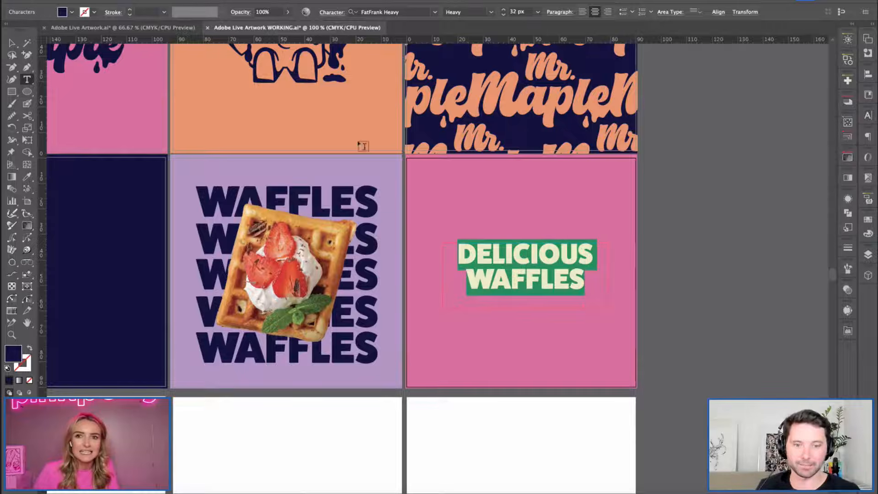
left_click(9, 42)
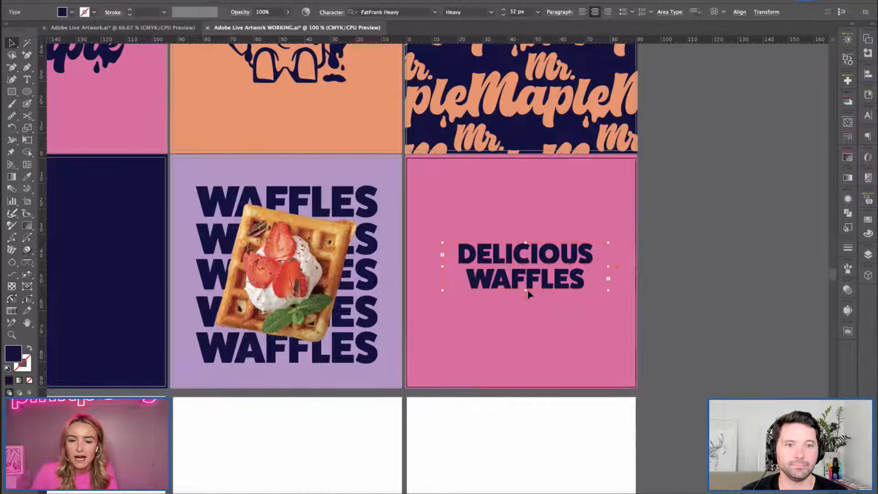
Centre the DELICIOUS WAFFLES text horizontally and vertically on the pink artboard.
left_click(772, 307)
key("ctrl+minus")
scroll(726, 288, "left", 2)
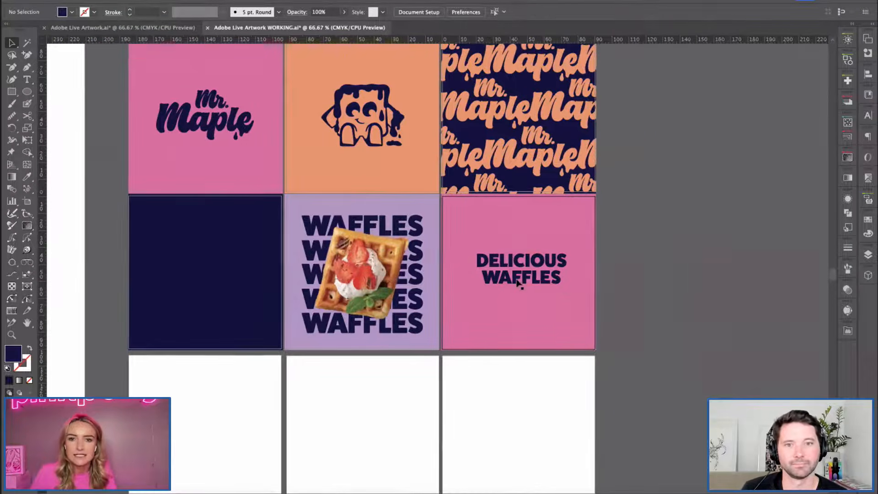
left_click(560, 282)
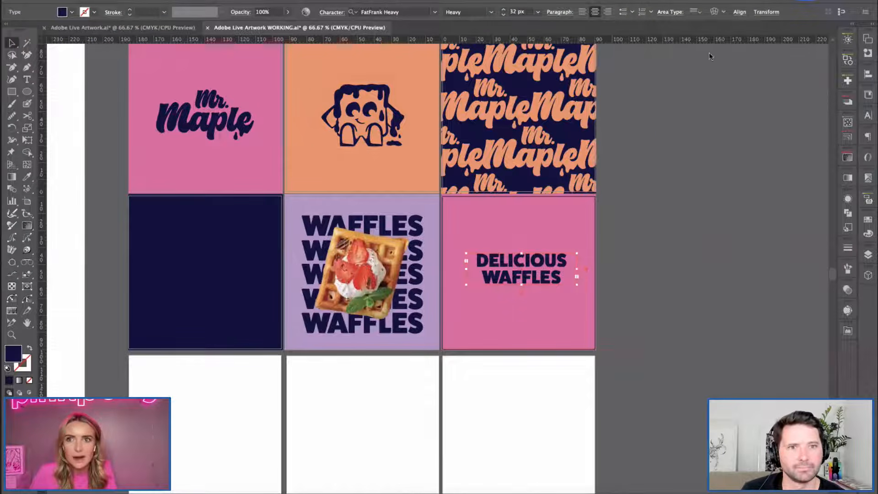
left_click(738, 14)
left_click(649, 41)
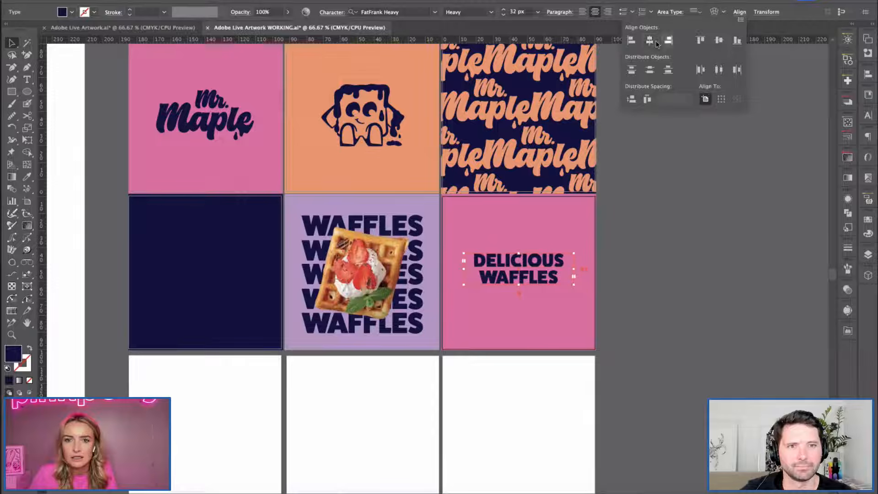
left_click(719, 41)
left_click(671, 287)
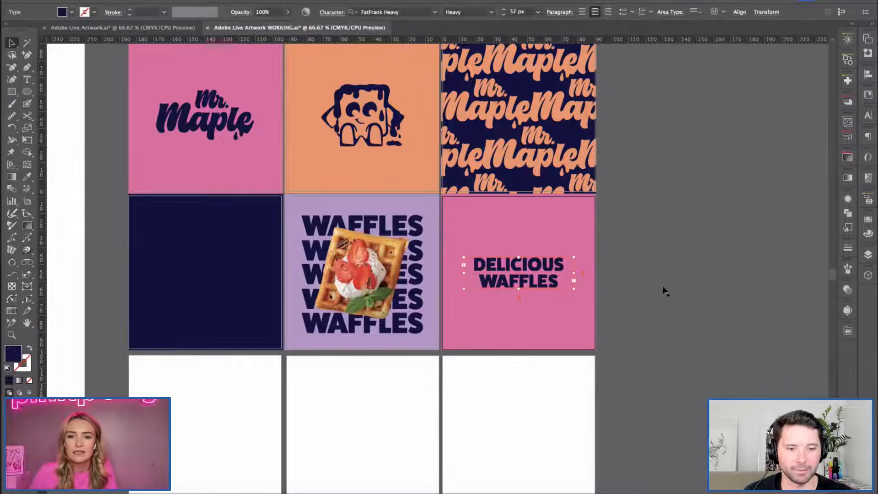
left_click(679, 218)
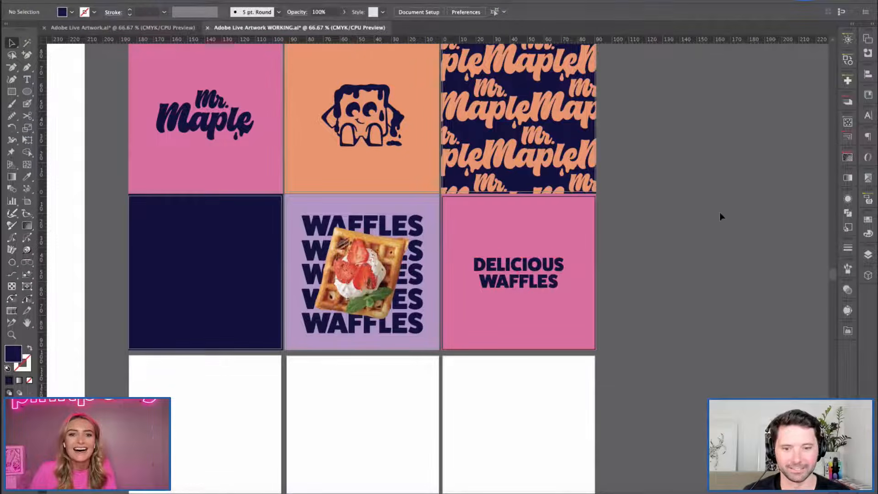
Switch to the Adobe Live Artwork document and examine its finished grid of lettering, logo, pattern and photo compositions.
scroll(720, 212, "up", 3)
scroll(720, 212, "left", 1)
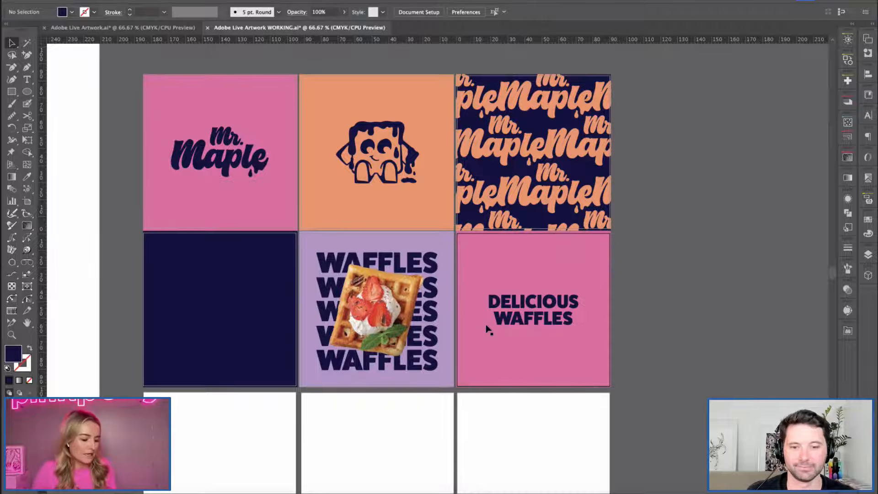
key("h")
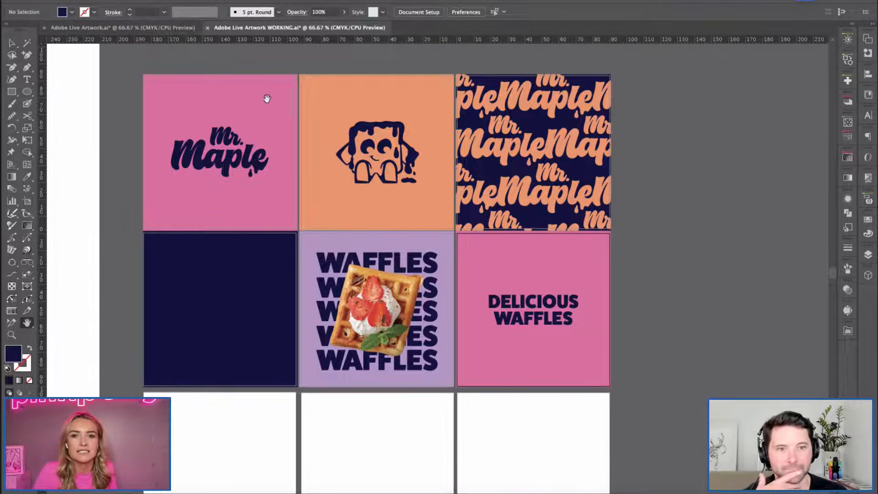
left_click(133, 29)
left_click(344, 277, "super")
left_click_drag(376, 359, 376, 256)
key("super+minus")
left_click_drag(658, 408, 222, 244)
left_click_drag(533, 368, 219, 235)
key("super+minus")
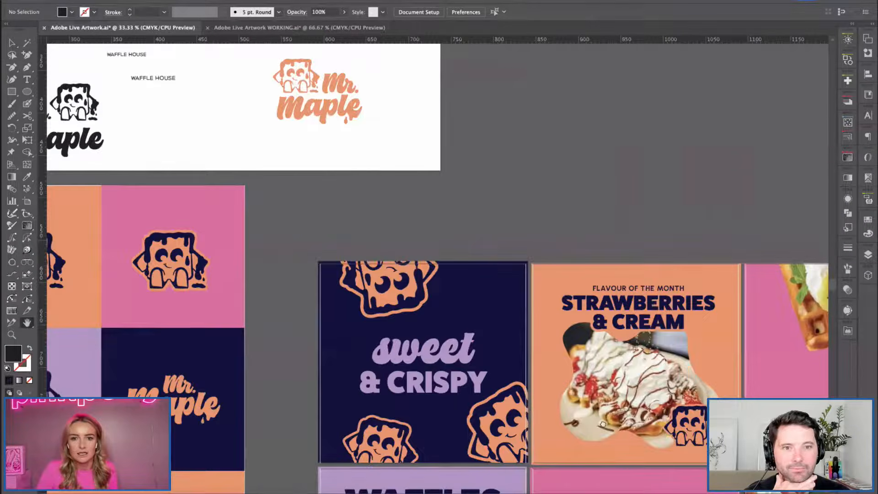
left_click_drag(404, 375, 202, 246)
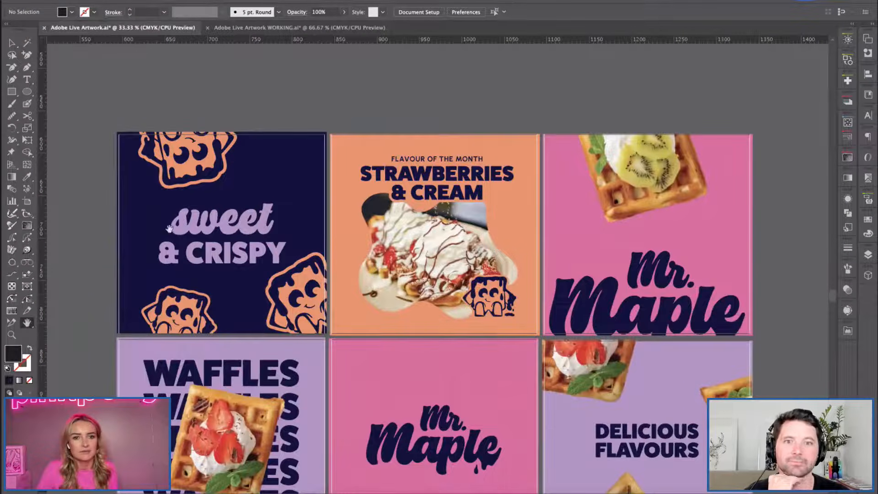
left_click_drag(476, 390, 444, 280)
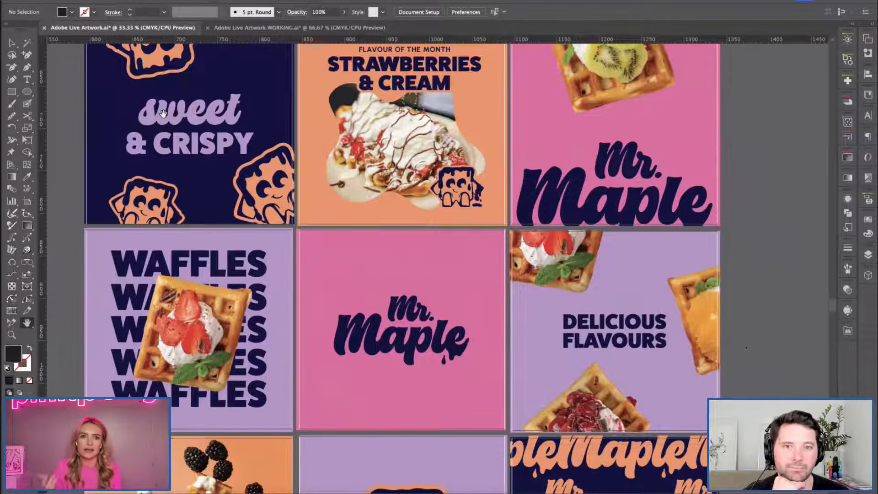
Show the finished composition grid in Trim View so only the content inside the artboards is displayed.
key("super+minus")
left_click_drag(460, 296, 468, 247)
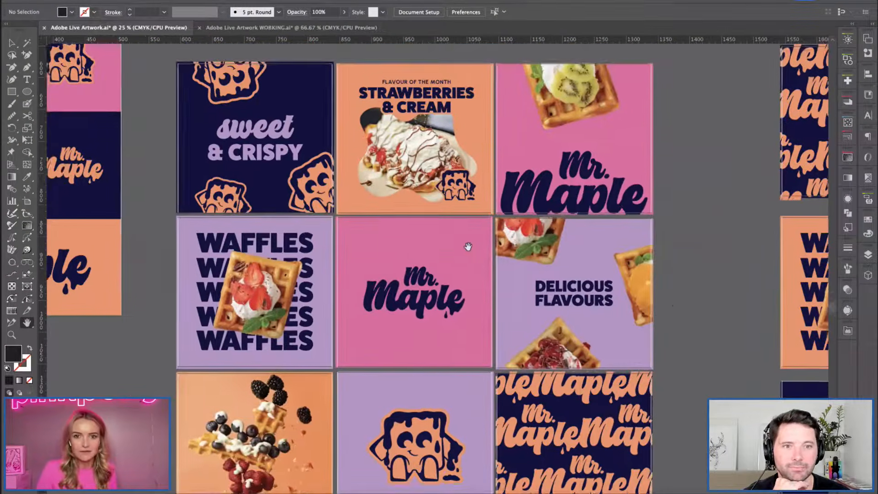
left_click(231, 0)
left_click(242, 56)
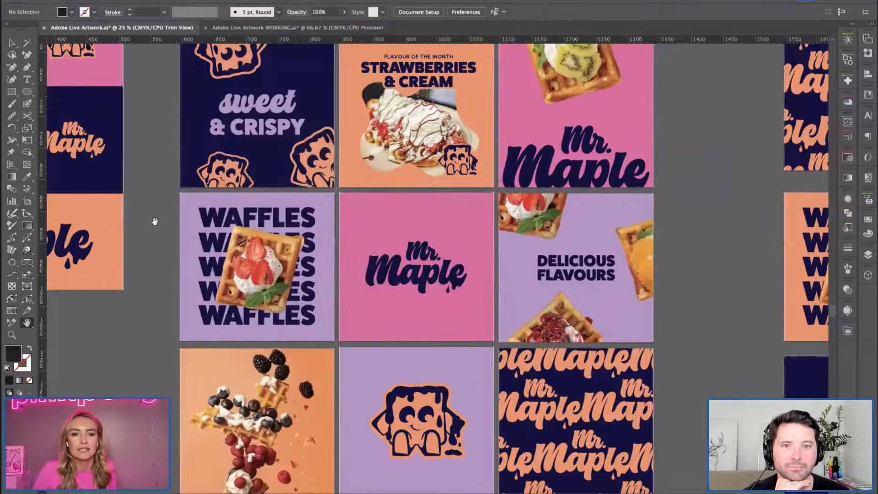
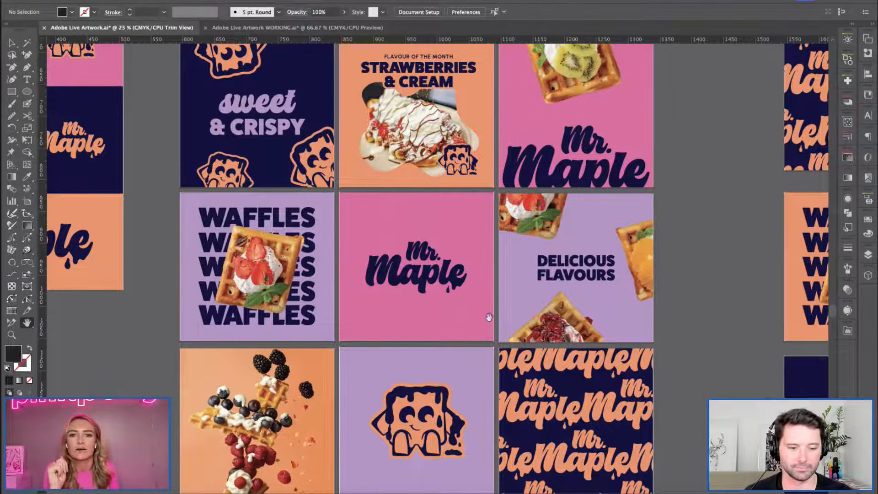
Move the FLAVOUR OF THE MONTH and STRAWBERRIES & CREAM text off the orange photo composition.
left_click_drag(356, 188, 361, 259)
left_click(362, 228)
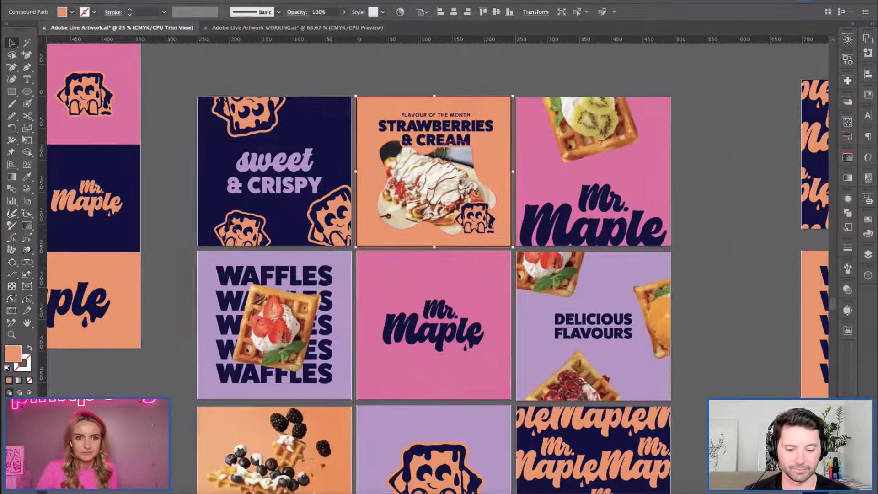
left_click(207, 202)
left_click(165, 196)
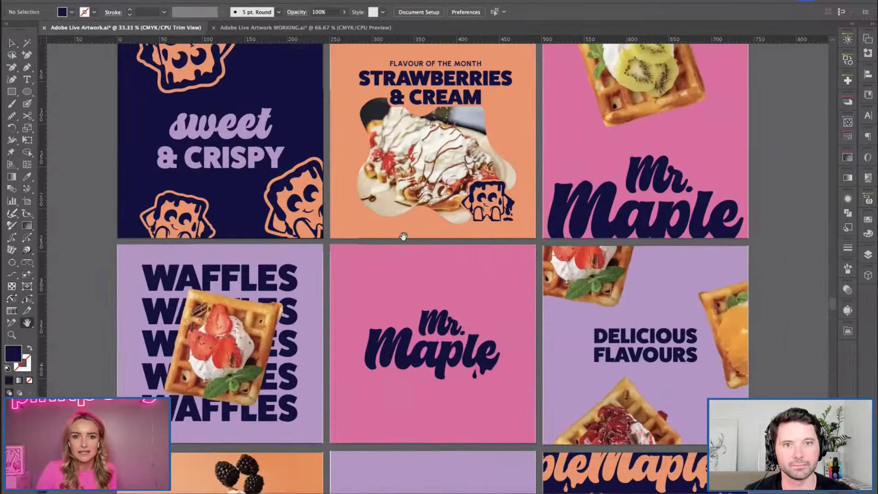
left_click_drag(402, 242, 397, 261)
key("space")
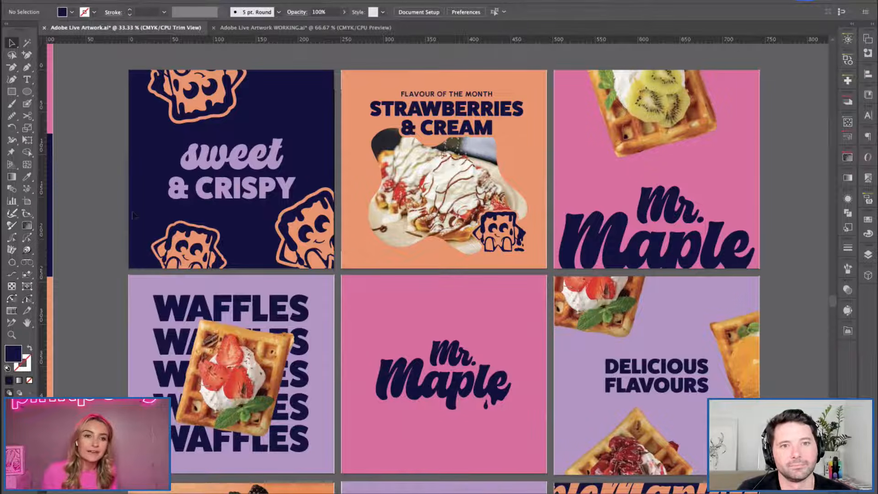
left_click(444, 131)
left_click(461, 95, "shift")
left_click_drag(485, 96, 114, 154)
left_click(122, 149)
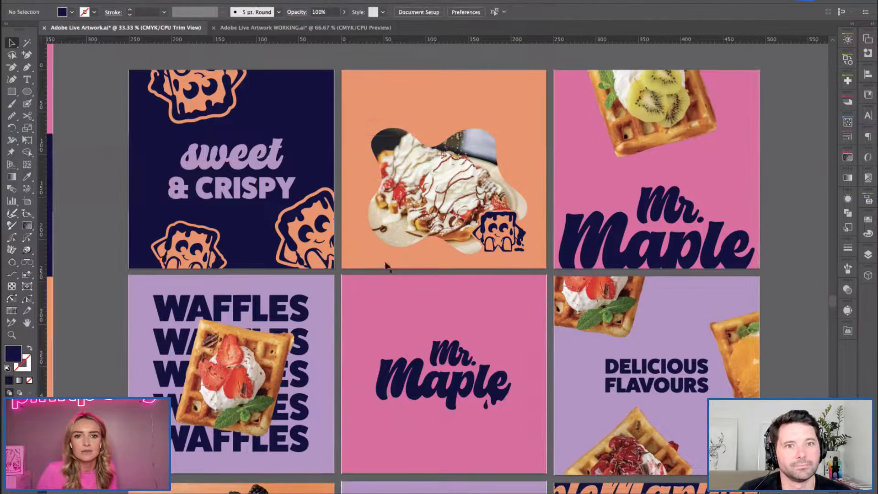
Move the waffle character off the strawberries photo, and lift the orange cutout frame above its artboard to uncover the full picture.
left_click_drag(500, 234, 746, 278)
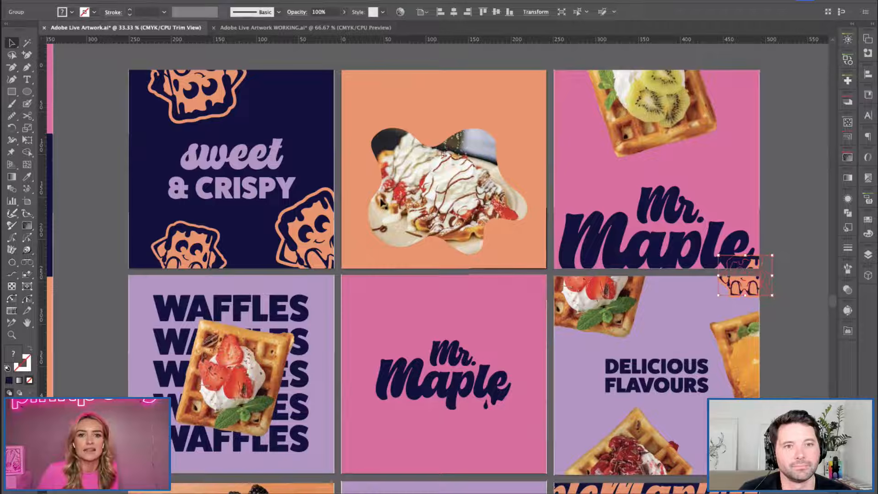
left_click_drag(448, 98, 414, 299)
left_click_drag(413, 299, 432, 67)
left_click_drag(397, 284, 392, 76)
left_click(288, 203)
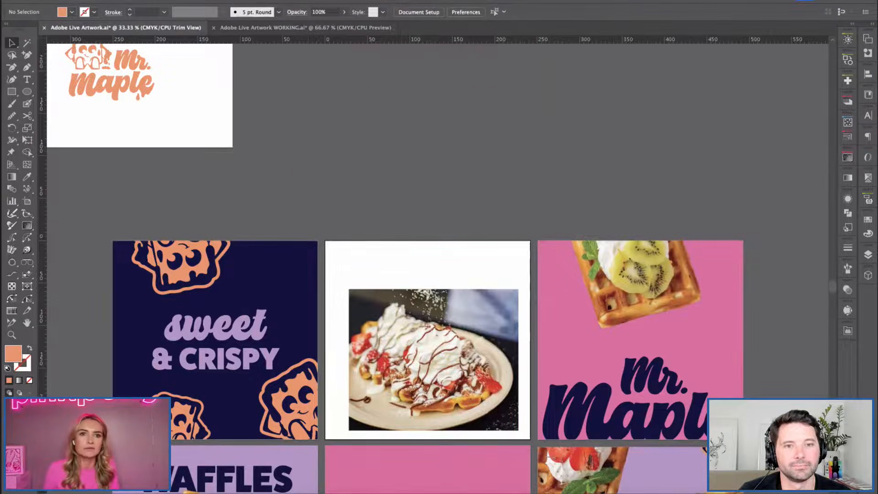
Turn off Trim View so the orange cutout frame placed outside the artboard is displayed.
left_click(229, 1)
left_click(234, 55)
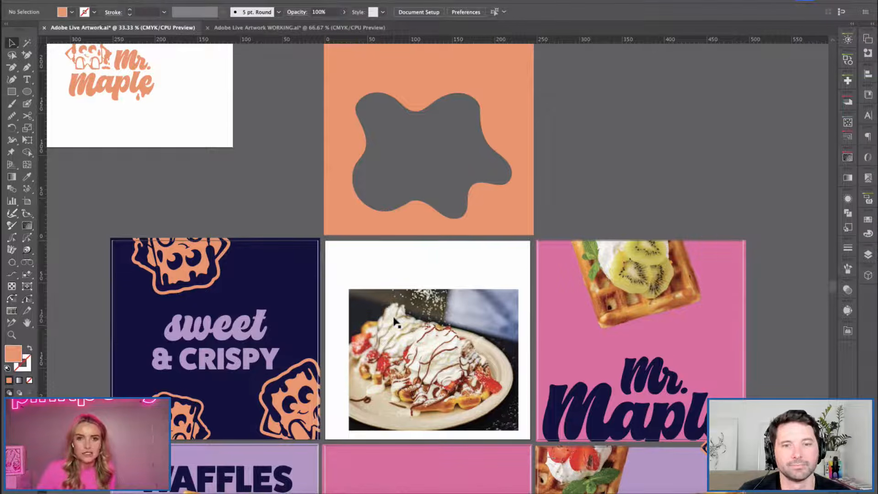
key("h")
left_click_drag(561, 133, 396, 202)
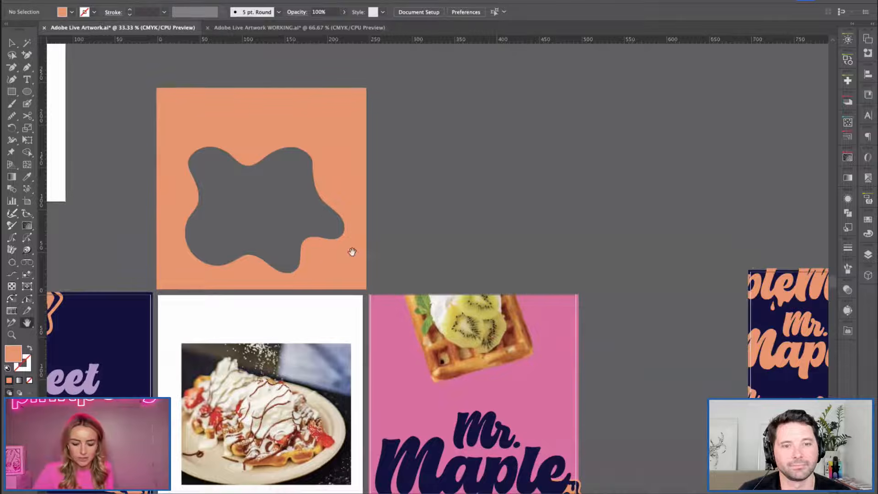
Draw an orange square beside the cutout frame with a smaller upright ellipse inside it.
key("m")
left_click_drag(526, 233, 572, 270)
key("l")
left_click_drag(440, 117, 514, 242)
key("super+z")
left_click_drag(449, 128, 537, 248)
Select the orange square and the ellipse and align their centres horizontally and vertically.
key("v")
left_click(541, 208, "shift")
left_click(455, 12)
left_click(496, 12)
Cut the ellipse out of the orange square with the Shape Builder tool to make a window frame.
key("shift+m")
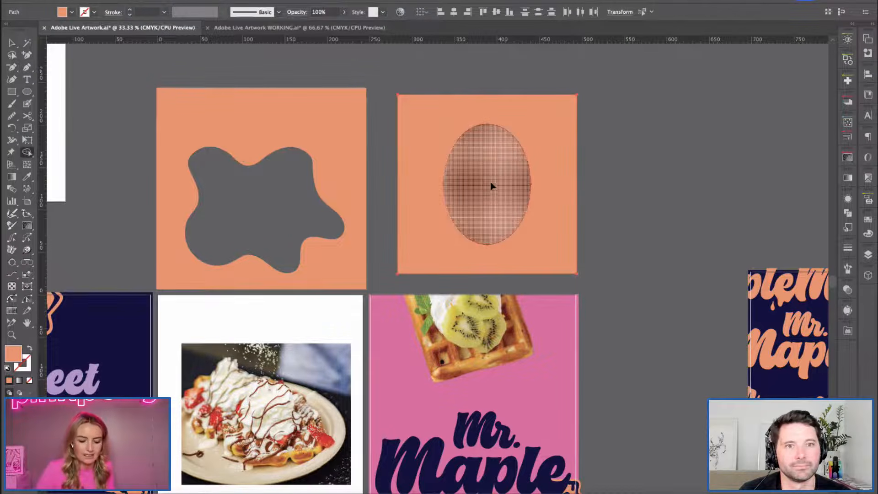
left_click(493, 191, "alt")
key("v")
left_click(629, 257)
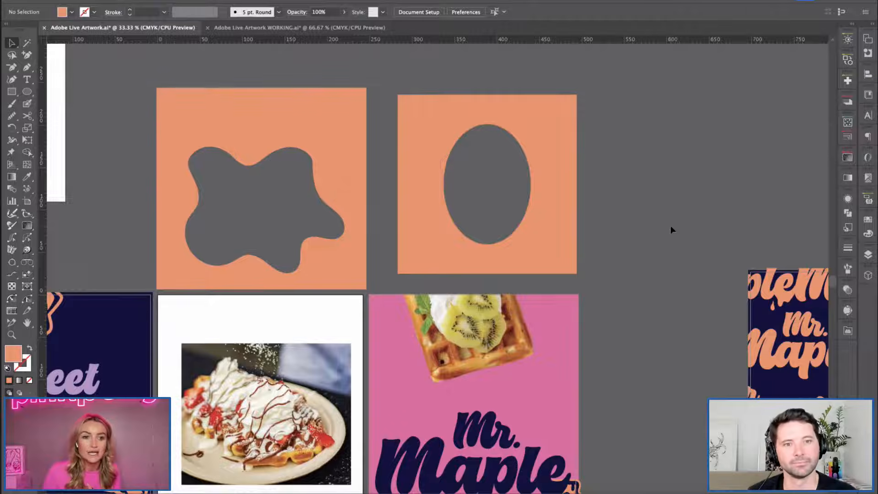
Undo the example cutout square and the moves of the orange frame, waffle character and STRAWBERRIES & CREAM text.
left_click_drag(433, 267, 568, 202)
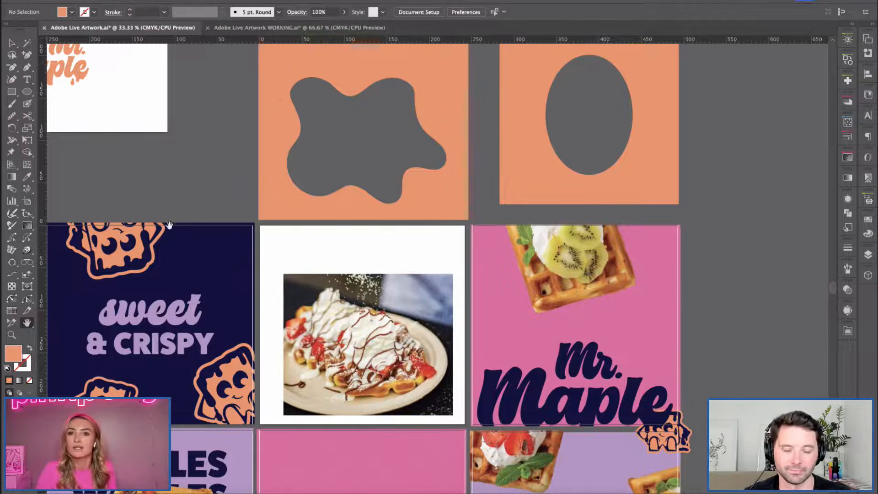
left_click_drag(198, 171, 230, 153)
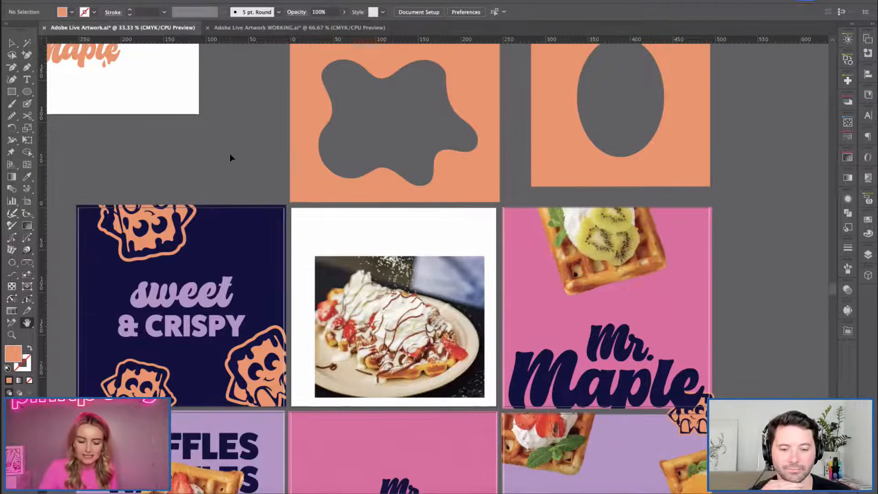
key("ctrl+z")
key("ctrl+z")
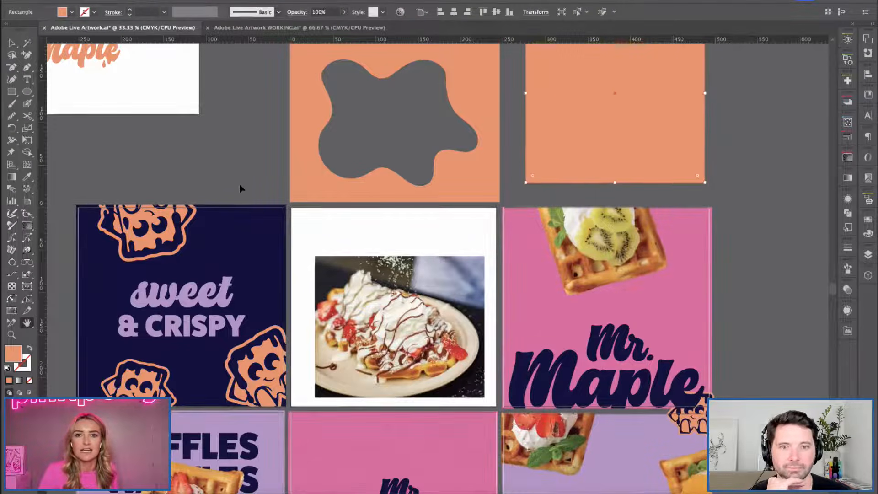
key("ctrl+z")
key("ctrl+z")
key("ctrl+z")
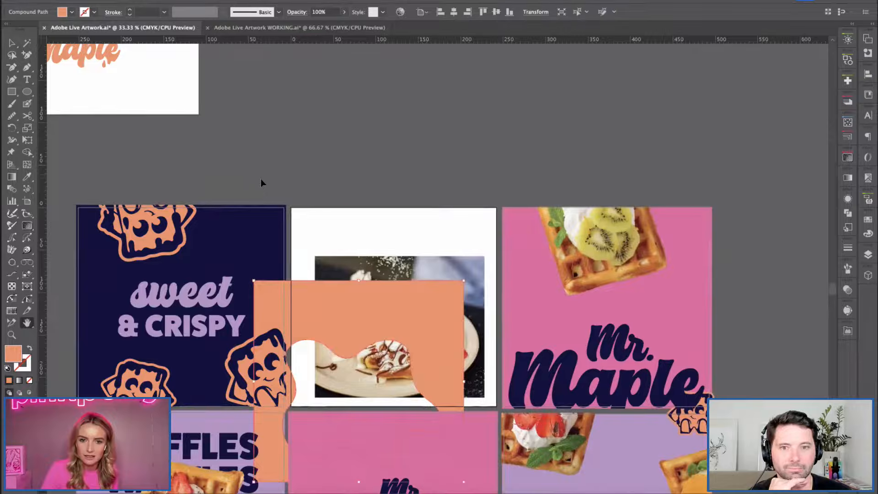
key("ctrl+z")
key("ctrl+z")
key("ctrl+z")
key("ctrl+z")
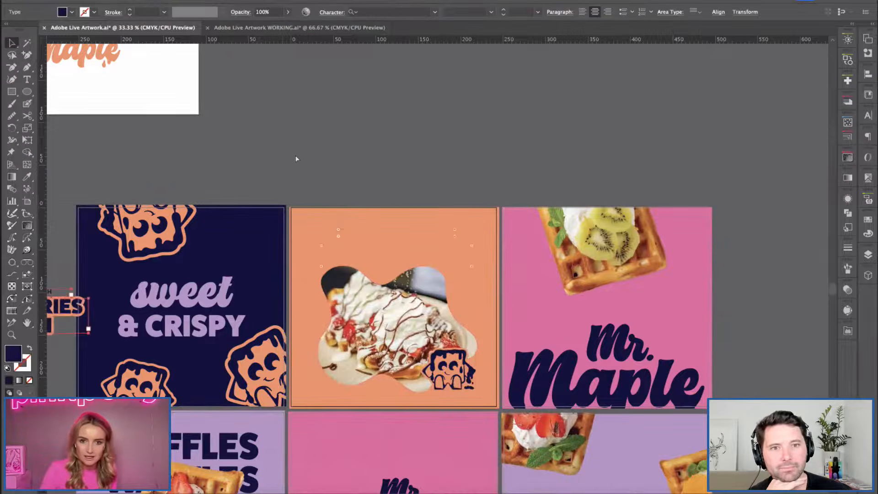
key("ctrl+z")
key("ctrl+z")
left_click(279, 191)
Return to the whole composition grid and turn Trim View back on.
left_click_drag(355, 449, 365, 316)
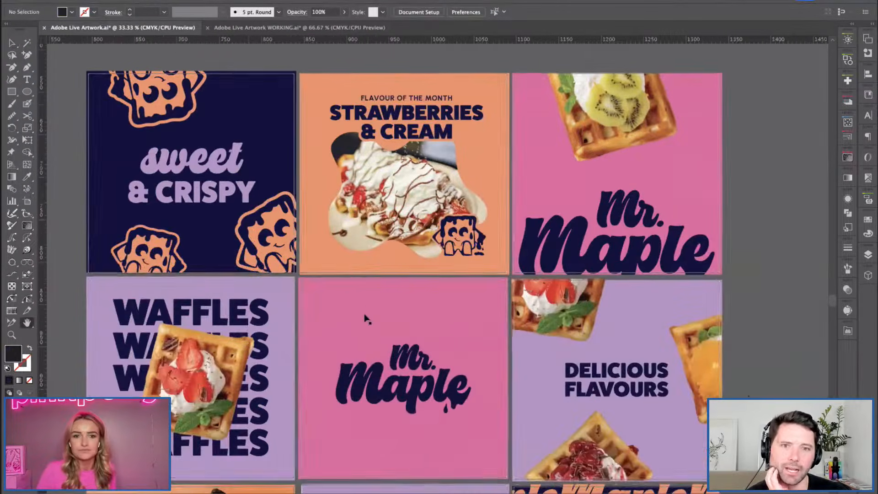
key("ctrl+minus")
scroll(376, 303, "down", 3)
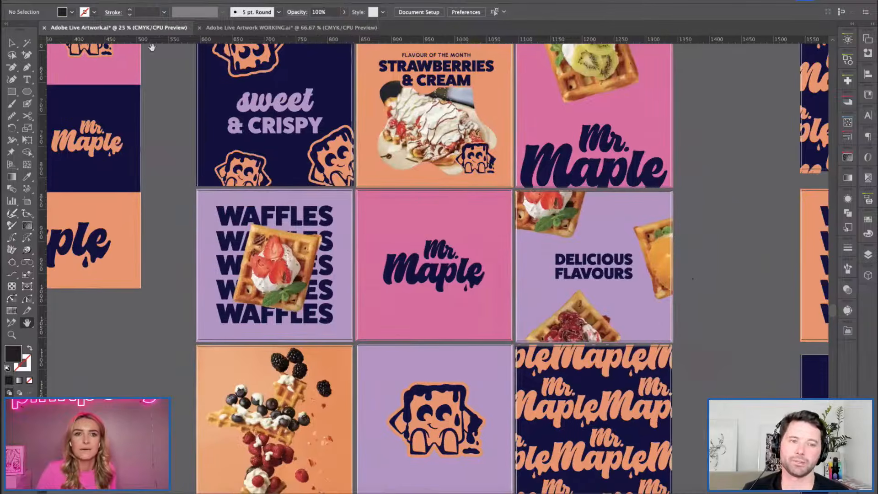
scroll(178, 58, "up", 2)
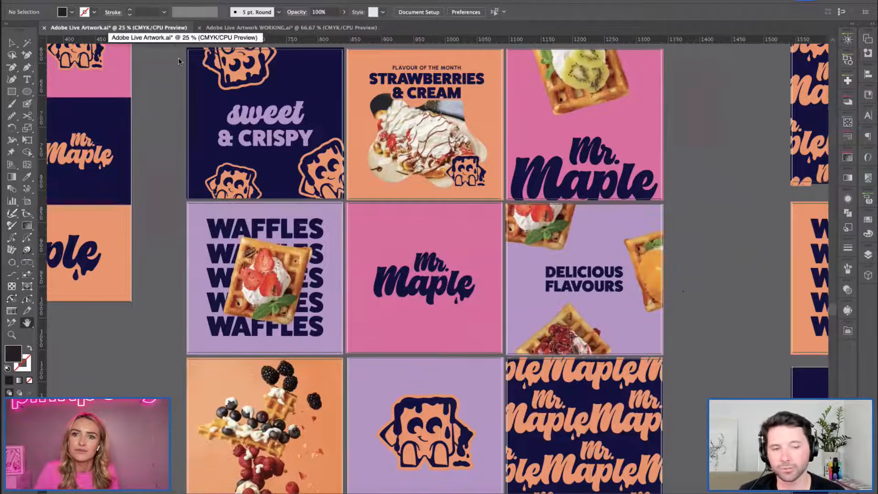
left_click(196, 1)
left_click(229, 55)
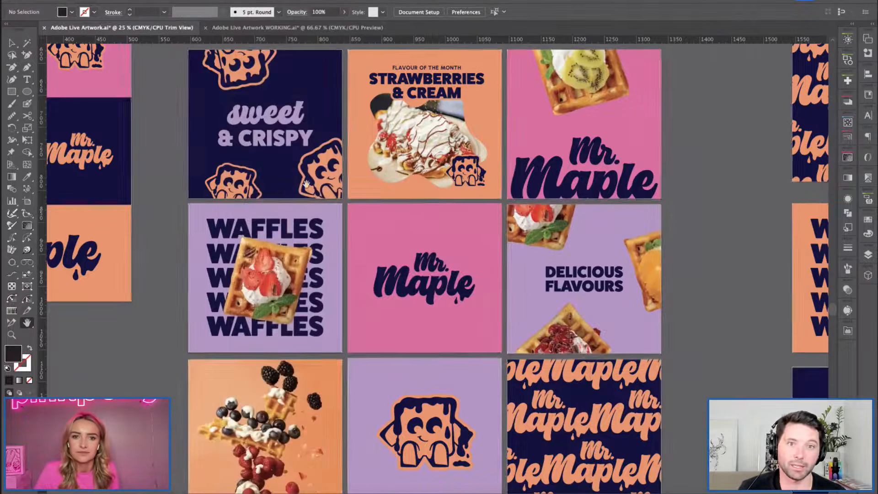
left_click_drag(158, 205, 154, 199)
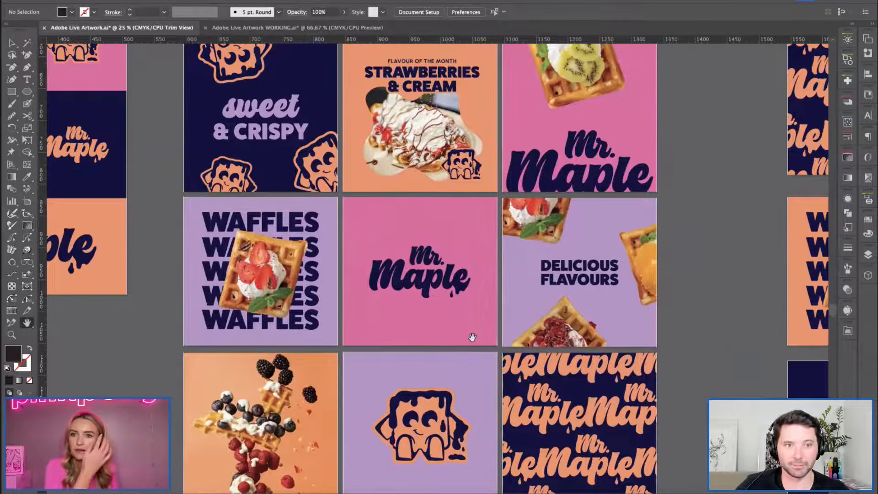
Examine the Mr. Maple wordmark on the pink centre artboard up close, including how its artwork is grouped.
key("super+equal")
left_click_drag(390, 308, 418, 316)
key("super+equal")
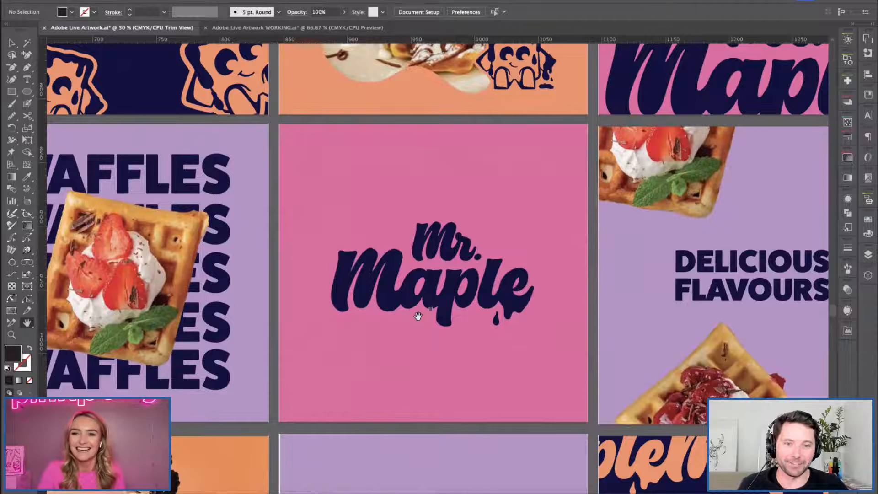
key("v")
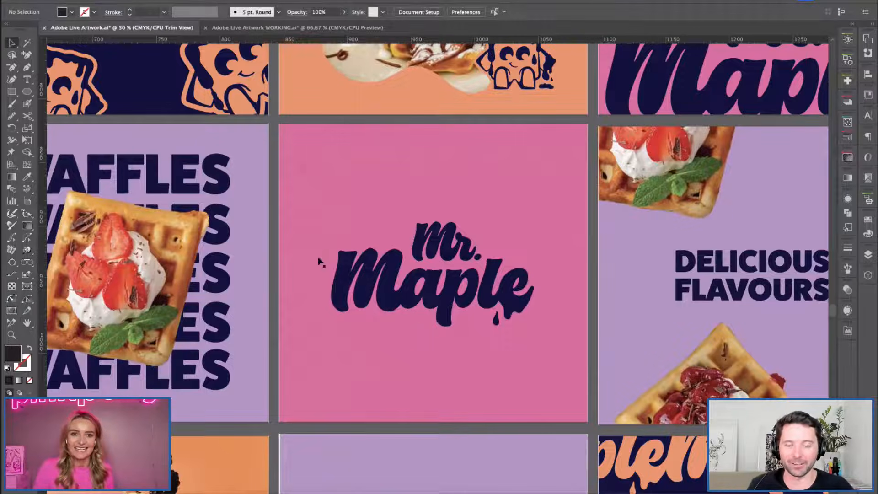
left_click(276, 257)
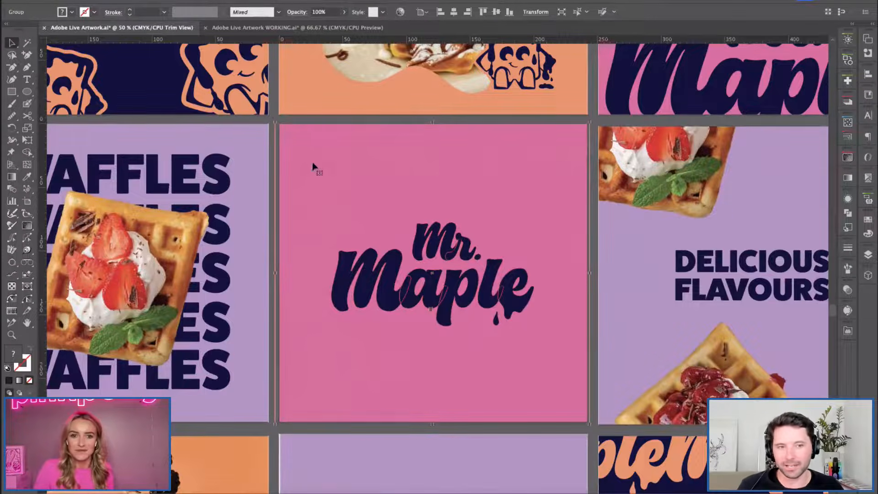
left_click(273, 120)
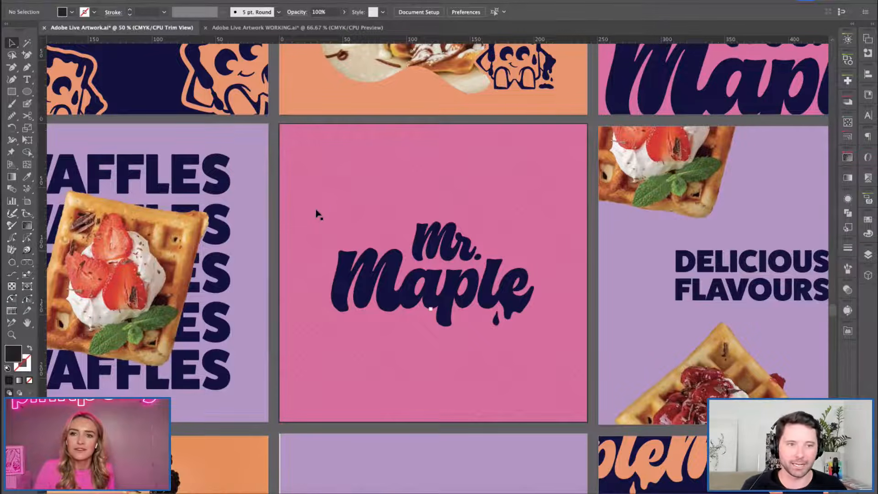
key("super+minus")
key("h")
left_click_drag(399, 203, 366, 219)
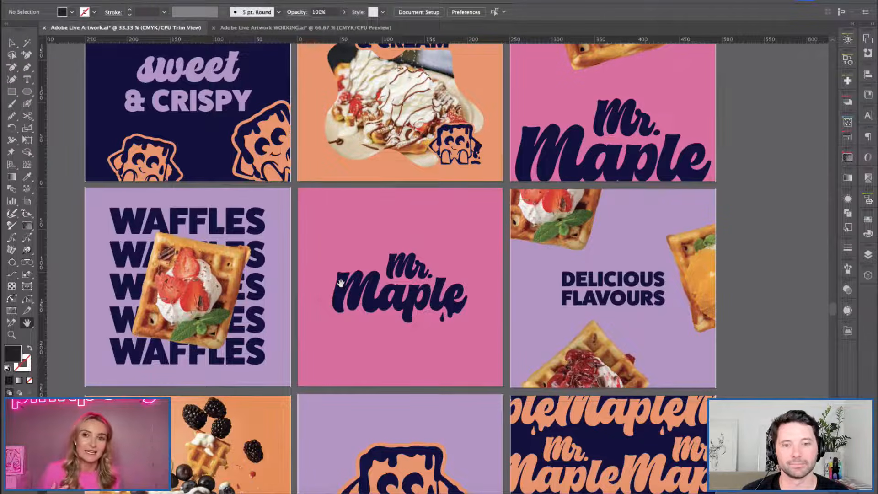
Examine the upper compositions of the grid: sweet & CRISPY, STRAWBERRIES & CREAM and the cropped Mr. Maple wordmark with the kiwi waffle.
scroll(341, 284, "up", 5)
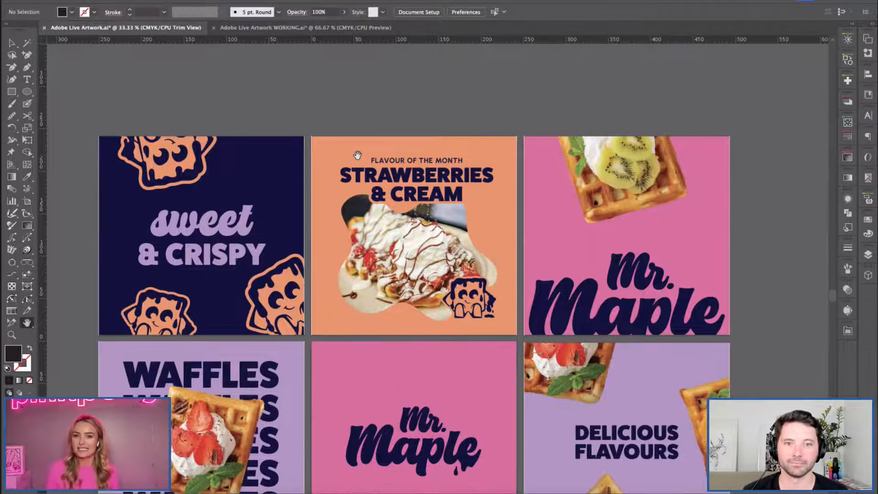
scroll(325, 110, "right", 2)
scroll(325, 110, "down", 1)
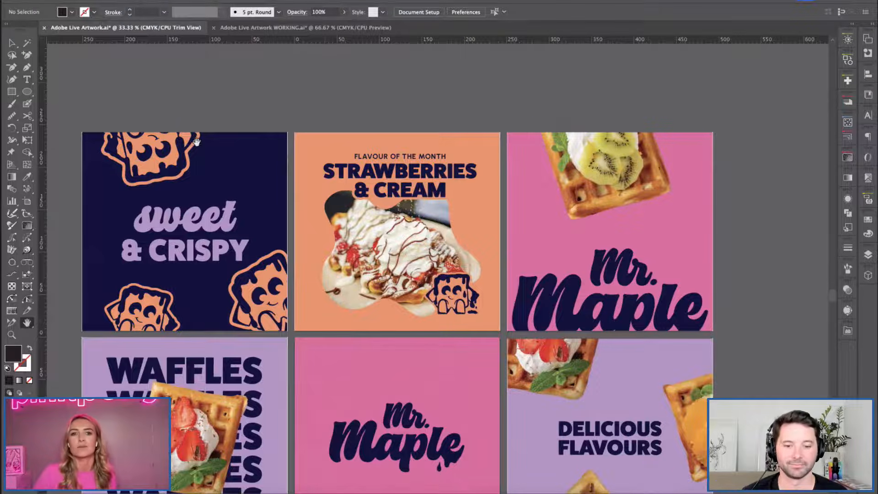
left_click_drag(268, 87, 264, 93)
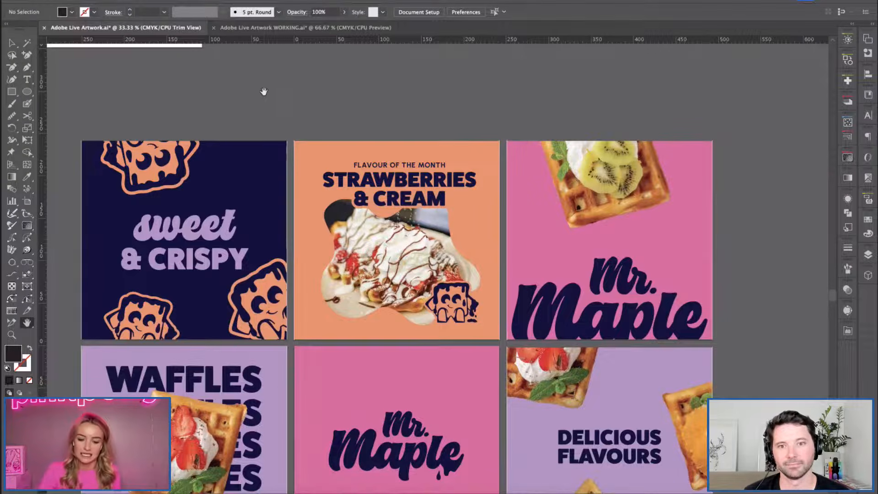
left_click_drag(311, 97, 313, 95)
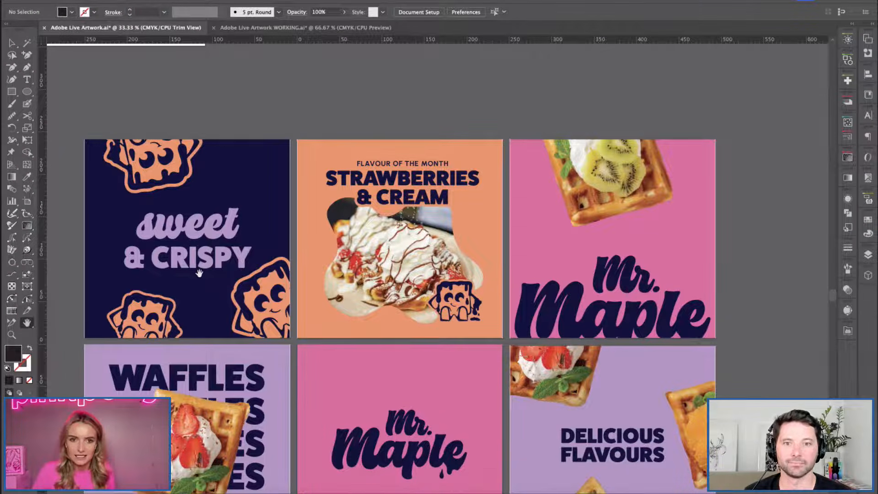
key("v")
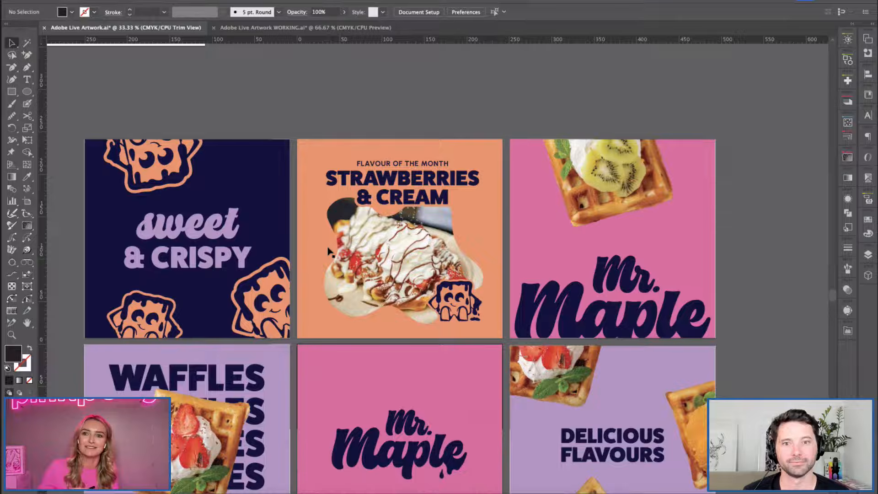
key("h")
scroll(292, 338, "down", 5)
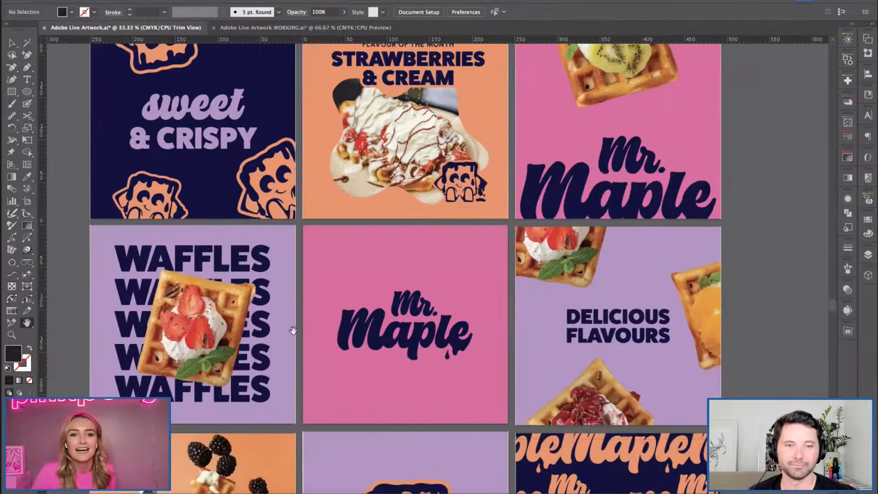
Inspect the pink Mr. Maple group again and view its wordmark enlarged between the neighbouring waffle compositions.
left_click_drag(297, 300, 287, 282)
key("v")
left_click(336, 257)
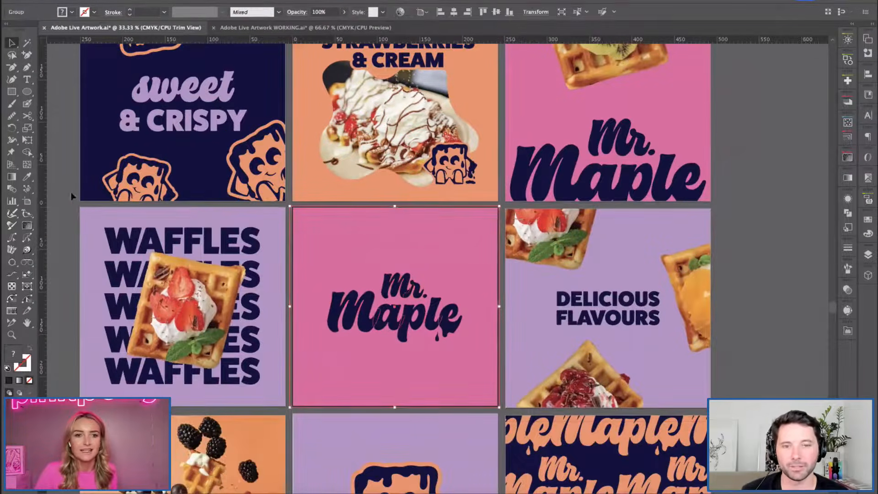
key("super+shift+a")
left_click_drag(338, 239, 380, 172)
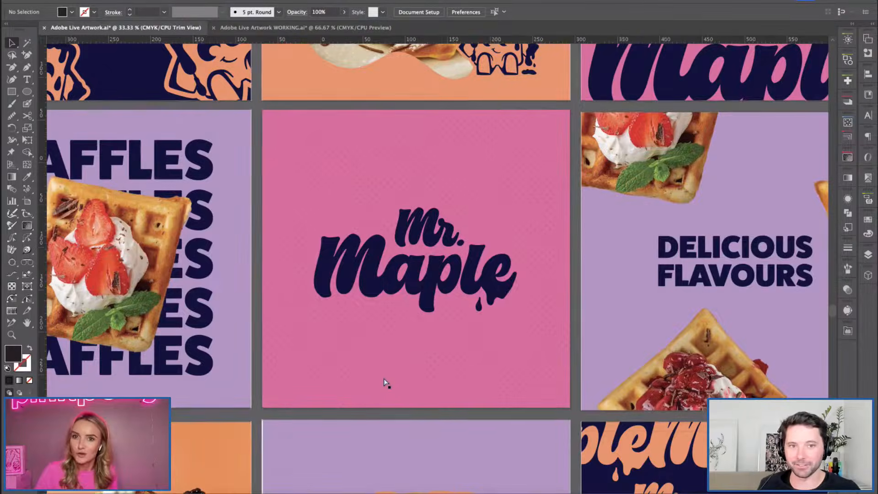
Compare the finished grid with the alternative set of navy and orange compositions placed beside it.
key("super+minus")
key("super+minus")
key("super+minus")
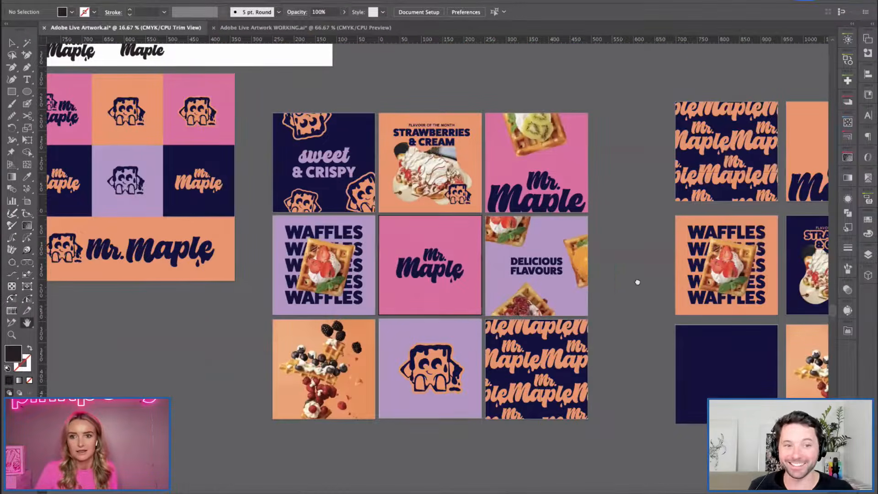
left_click_drag(637, 280, 317, 289)
left_click_drag(421, 294, 295, 287)
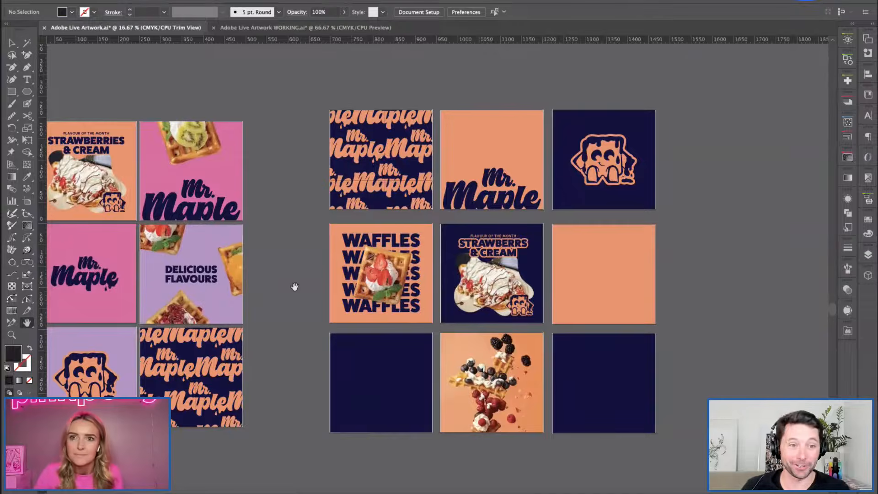
left_click_drag(300, 253, 260, 245)
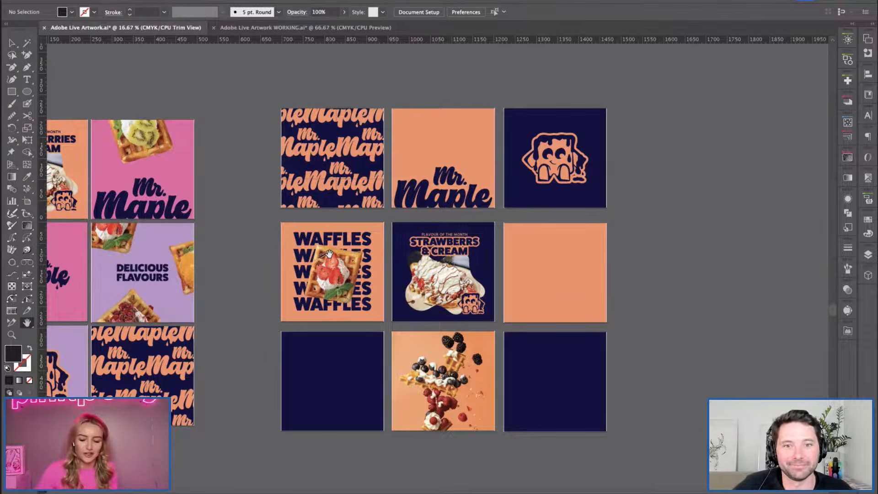
Nudge the STRAWBERRS & CREAM heading slightly downward on the alternative set's navy centre artboard.
left_click_drag(220, 149, 217, 148)
scroll(218, 148, "right", 2)
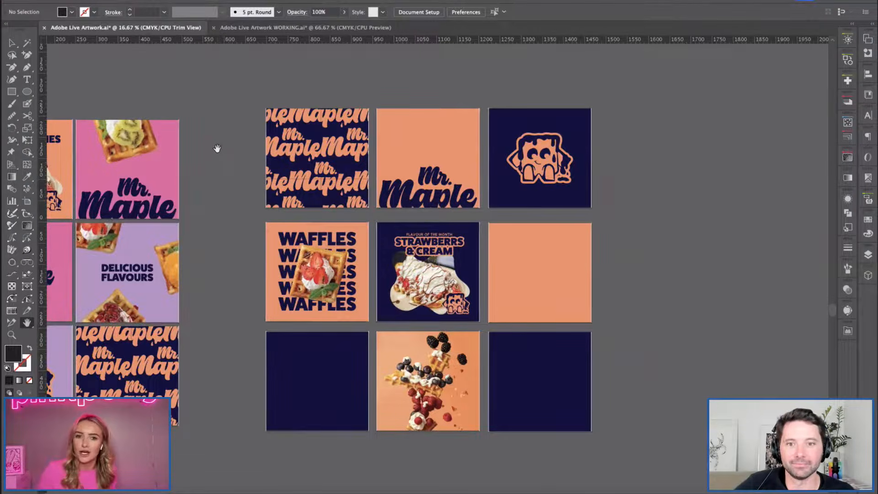
key("v")
left_click(429, 243)
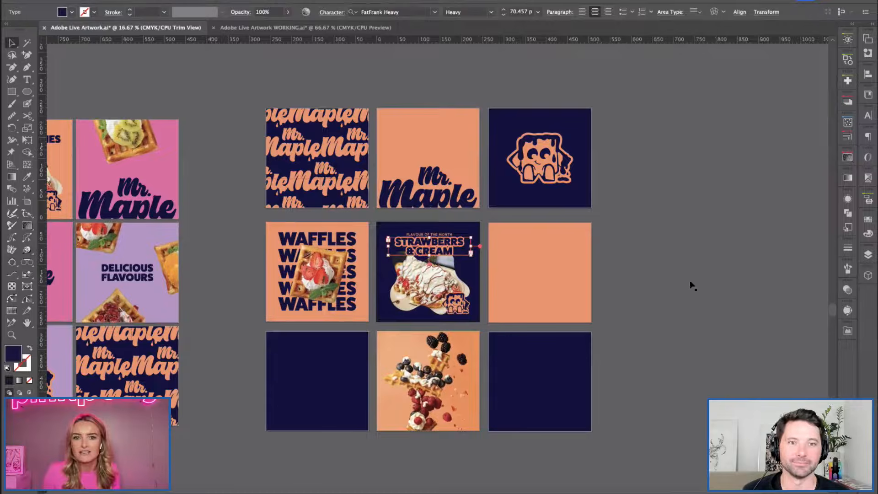
key("Down")
key("Down")
key("Down")
key("Down")
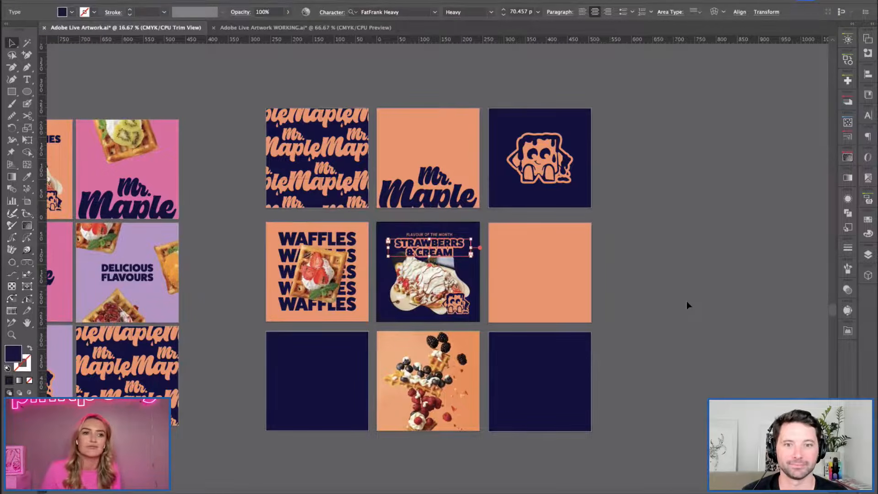
left_click(201, 245)
Inspect the orange background behind the cropped Mr. Maple wordmark in the alternative set.
key("space")
left_click_drag(287, 211, 320, 207)
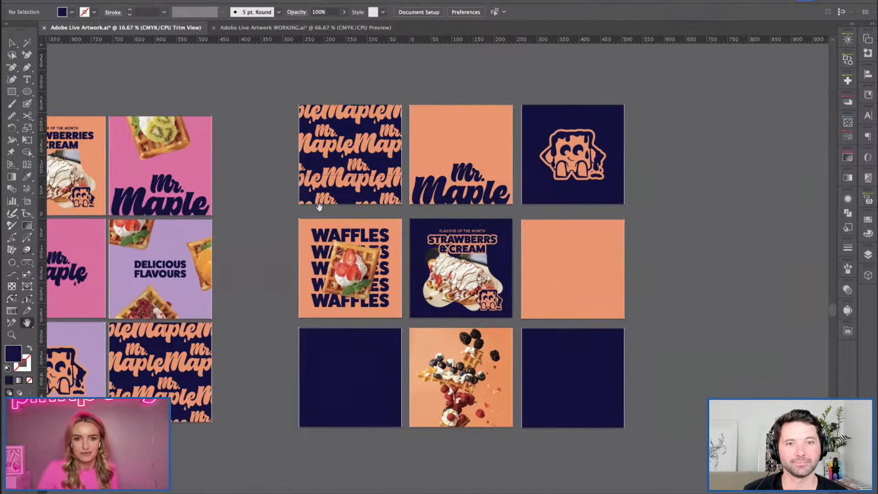
left_click_drag(161, 305, 283, 325)
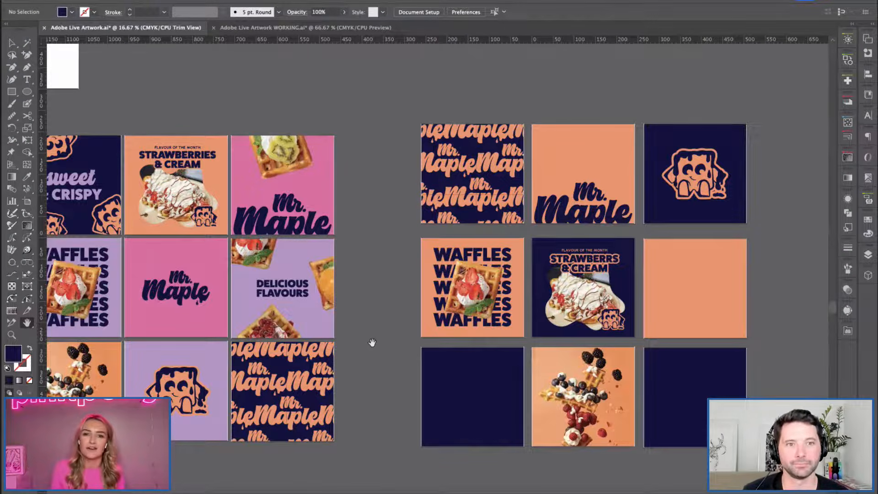
key("v")
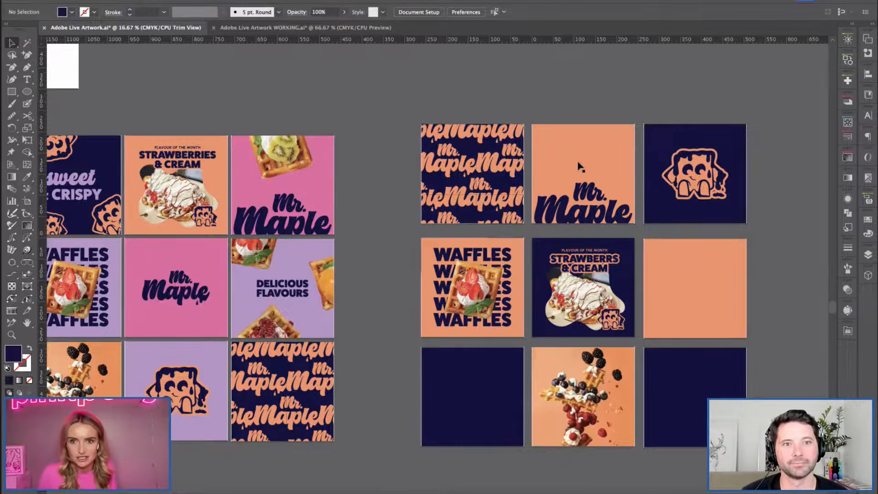
left_click(553, 215)
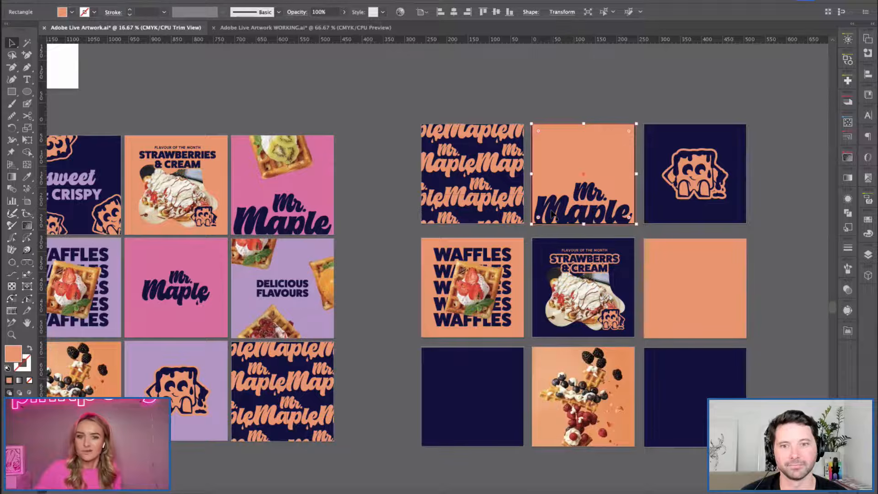
left_click(284, 102)
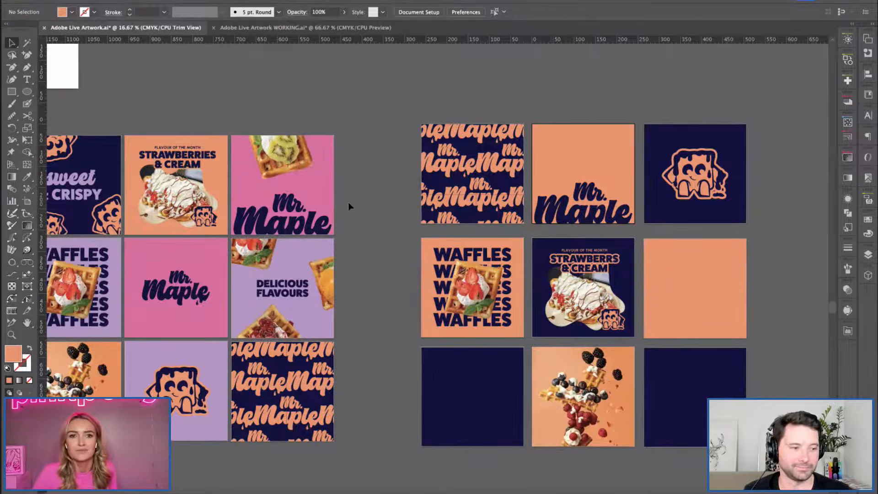
Compare the finished 3 × 3 grid with the coloured logo tiles and the alternative navy and orange set on either side.
key("h")
left_click_drag(278, 177, 367, 169)
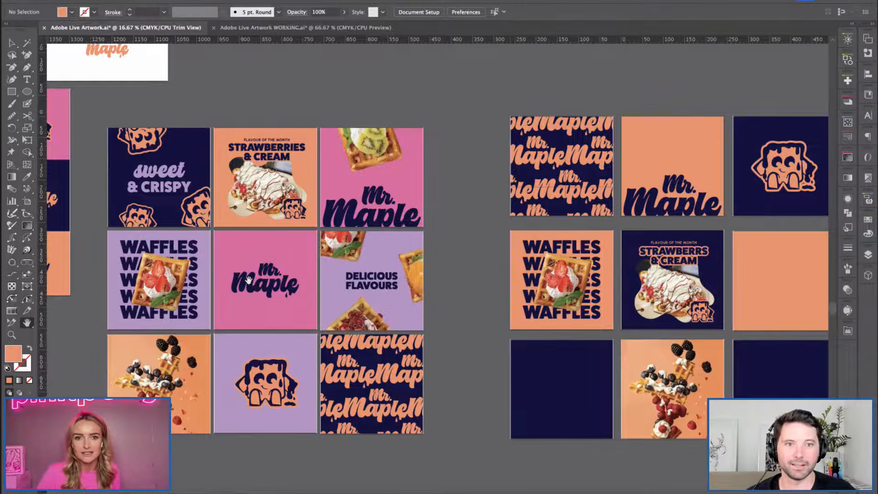
scroll(479, 255, "left", 2)
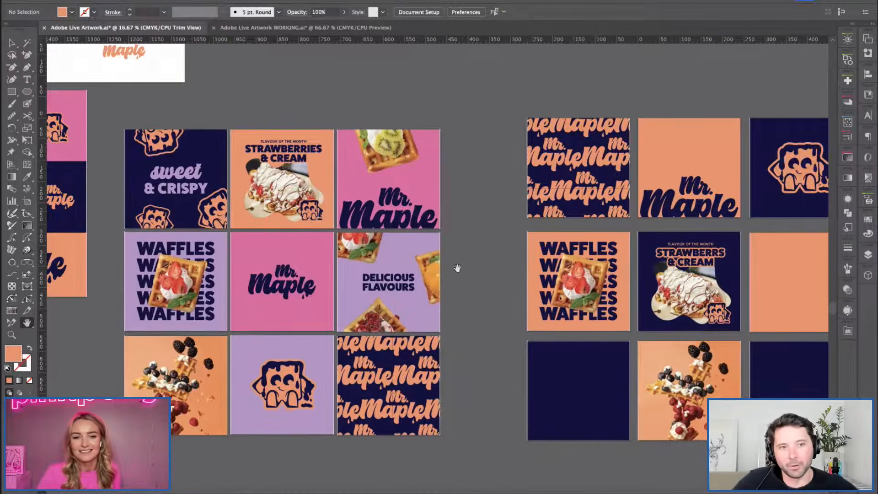
scroll(538, 276, "left", 3)
scroll(538, 277, "down", 2)
scroll(538, 277, "left", 4)
scroll(520, 268, "up", 2)
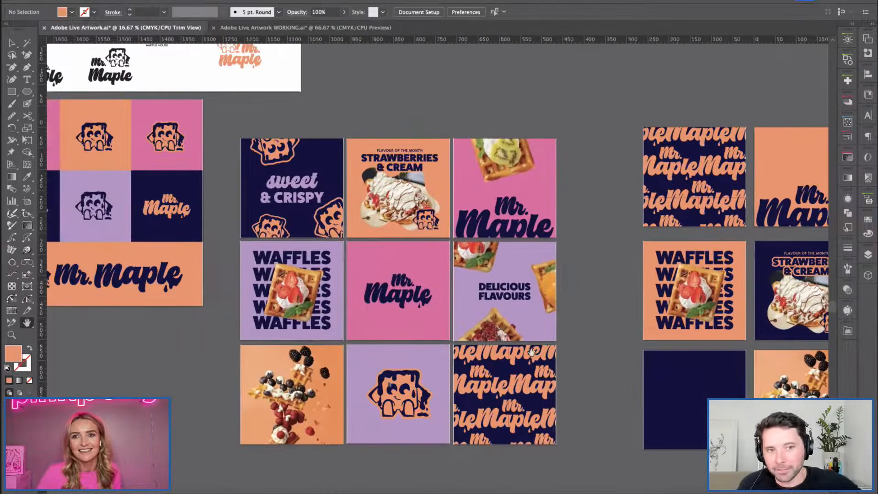
scroll(531, 352, "right", 4)
scroll(494, 359, "right", 5)
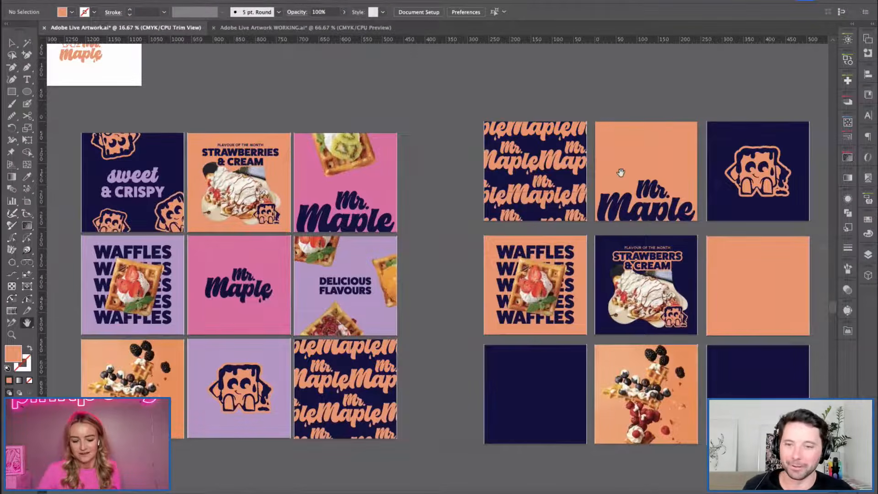
scroll(330, 186, "right", 4)
Group all compositions of the alternative navy and orange set.
key("v")
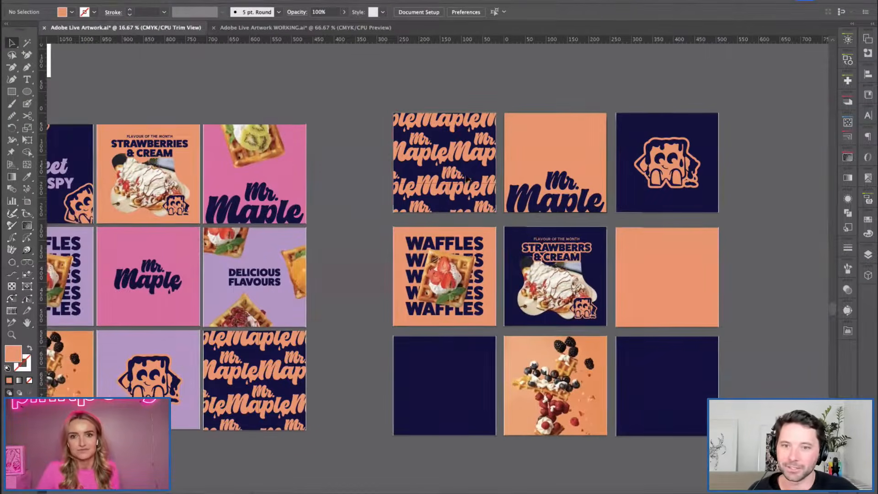
left_click_drag(386, 105, 686, 389)
key("super+g")
left_click(350, 113)
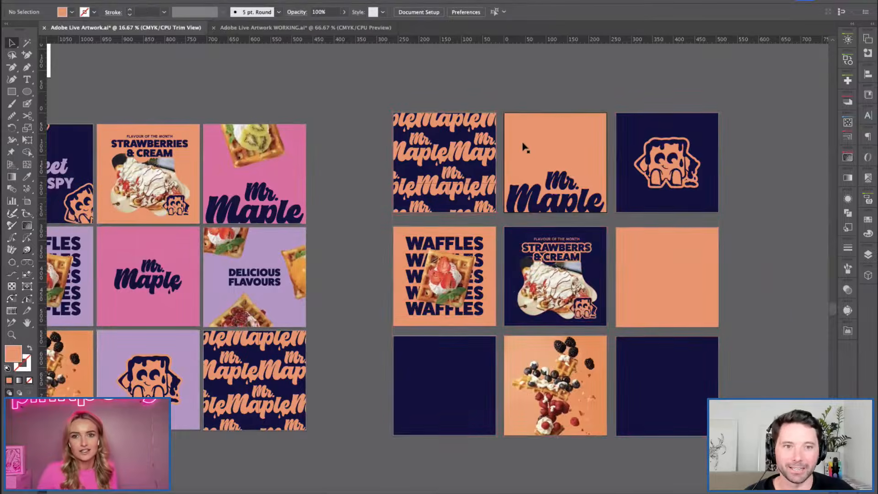
Isolate the alternative group, select everything sharing the orange background's fill colour, recolour it with the pink swatch and leave isolation.
double_click(525, 147)
left_click(530, 146)
left_click(122, 0)
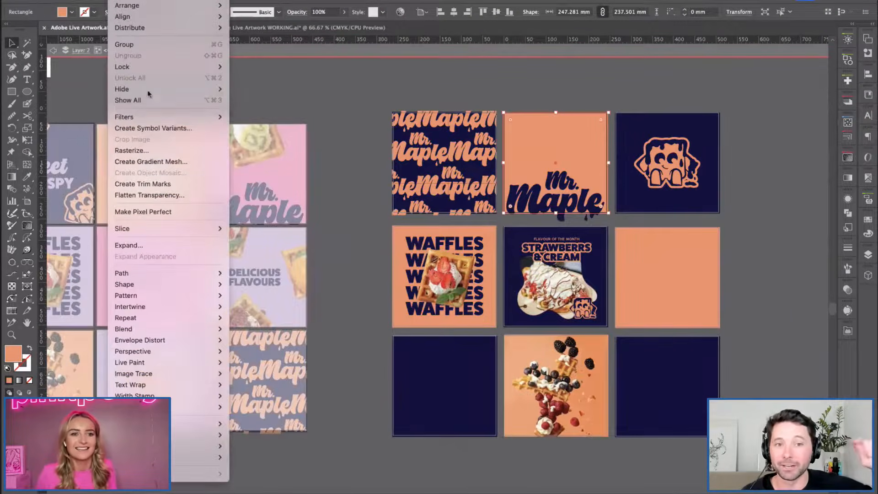
mouse_move(157, 329)
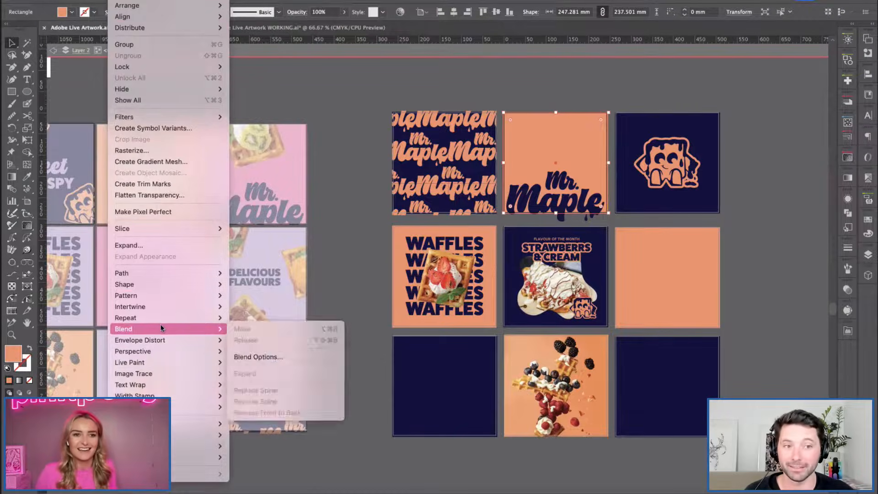
mouse_move(176, 1)
mouse_move(192, 84)
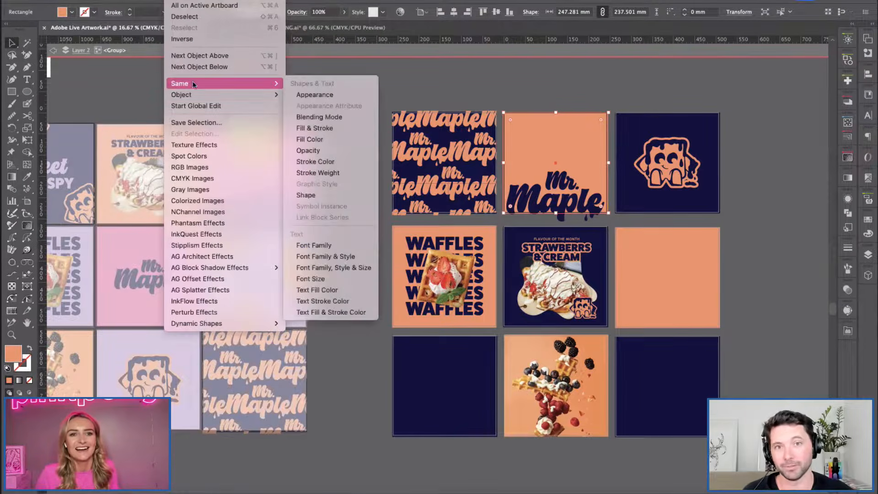
left_click(306, 139)
left_click(72, 13)
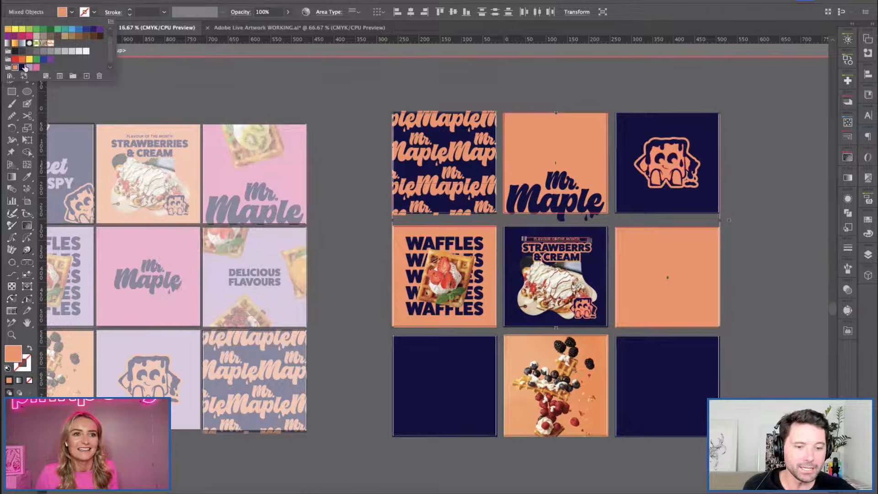
left_click(35, 64)
left_click(327, 183)
double_click(359, 306)
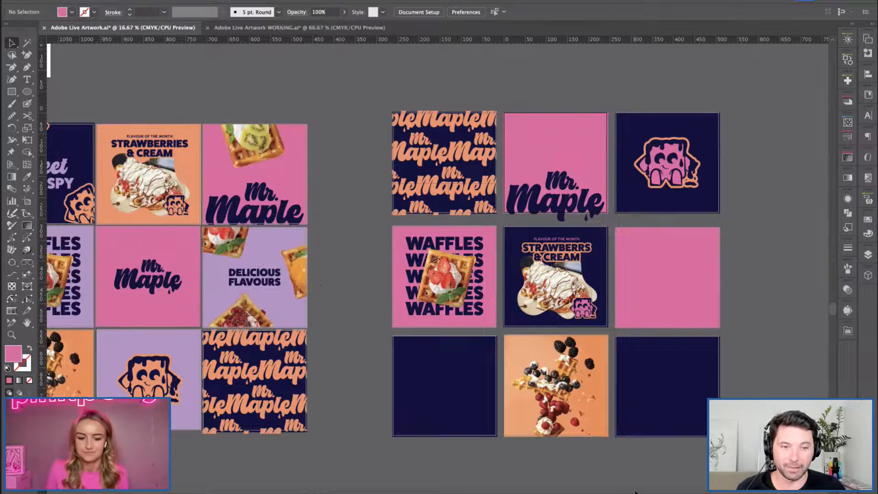
Undo the pink recolour of the alternative set's orange fills and leave the group's isolation.
key("super+z")
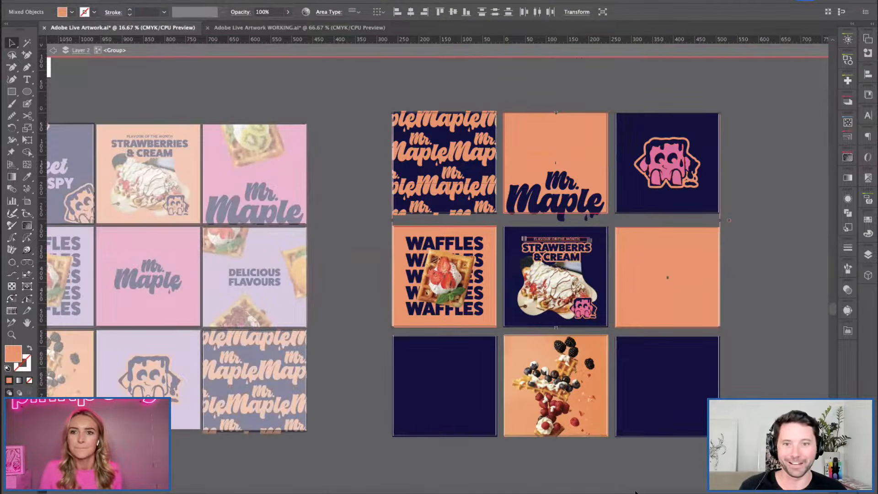
double_click(353, 190)
Turn Trim View back on and show the finished 3 × 3 grid at 25% zoom.
left_click_drag(294, 172, 452, 171)
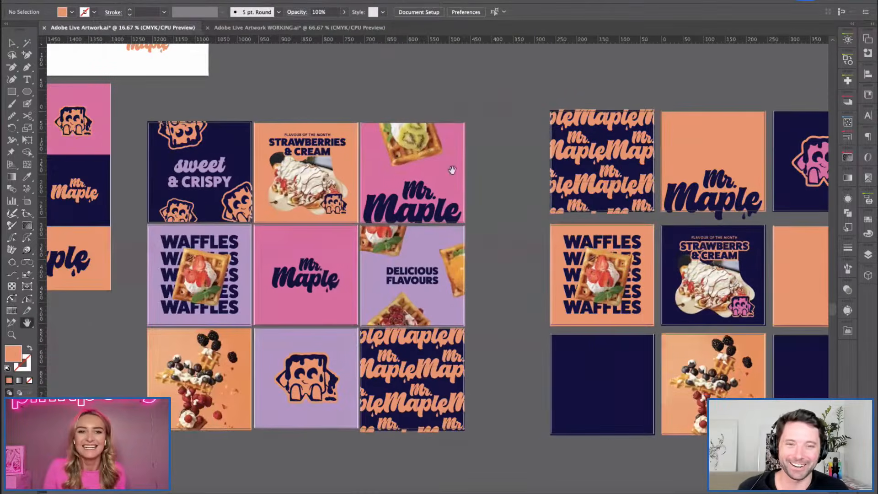
left_click_drag(374, 265, 482, 269)
key("super+plus")
left_click(232, 0)
left_click(245, 56)
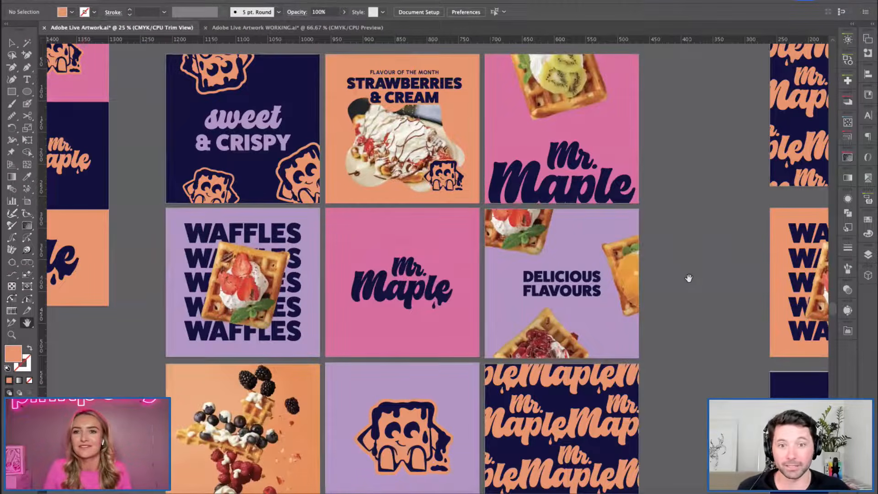